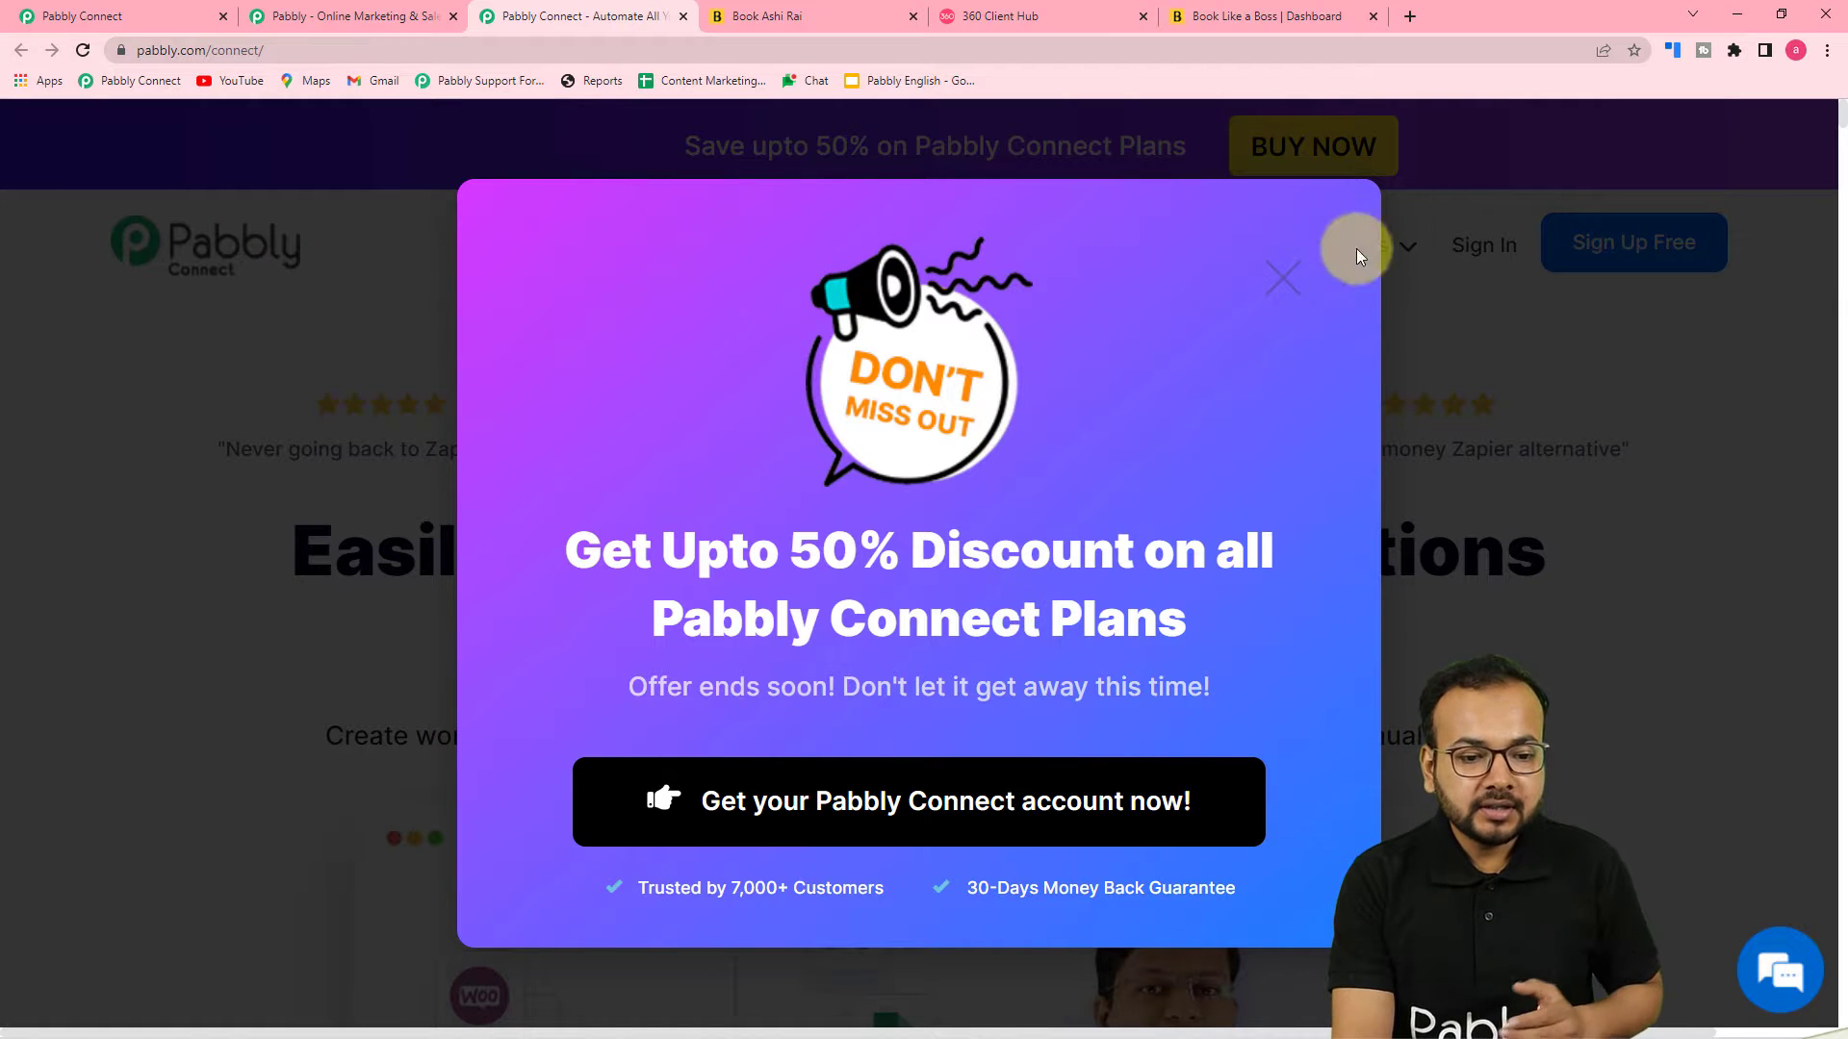
# Create a new workflow named Send Booking Confirmations on WhatsApp
pyautogui.click(1281, 276)
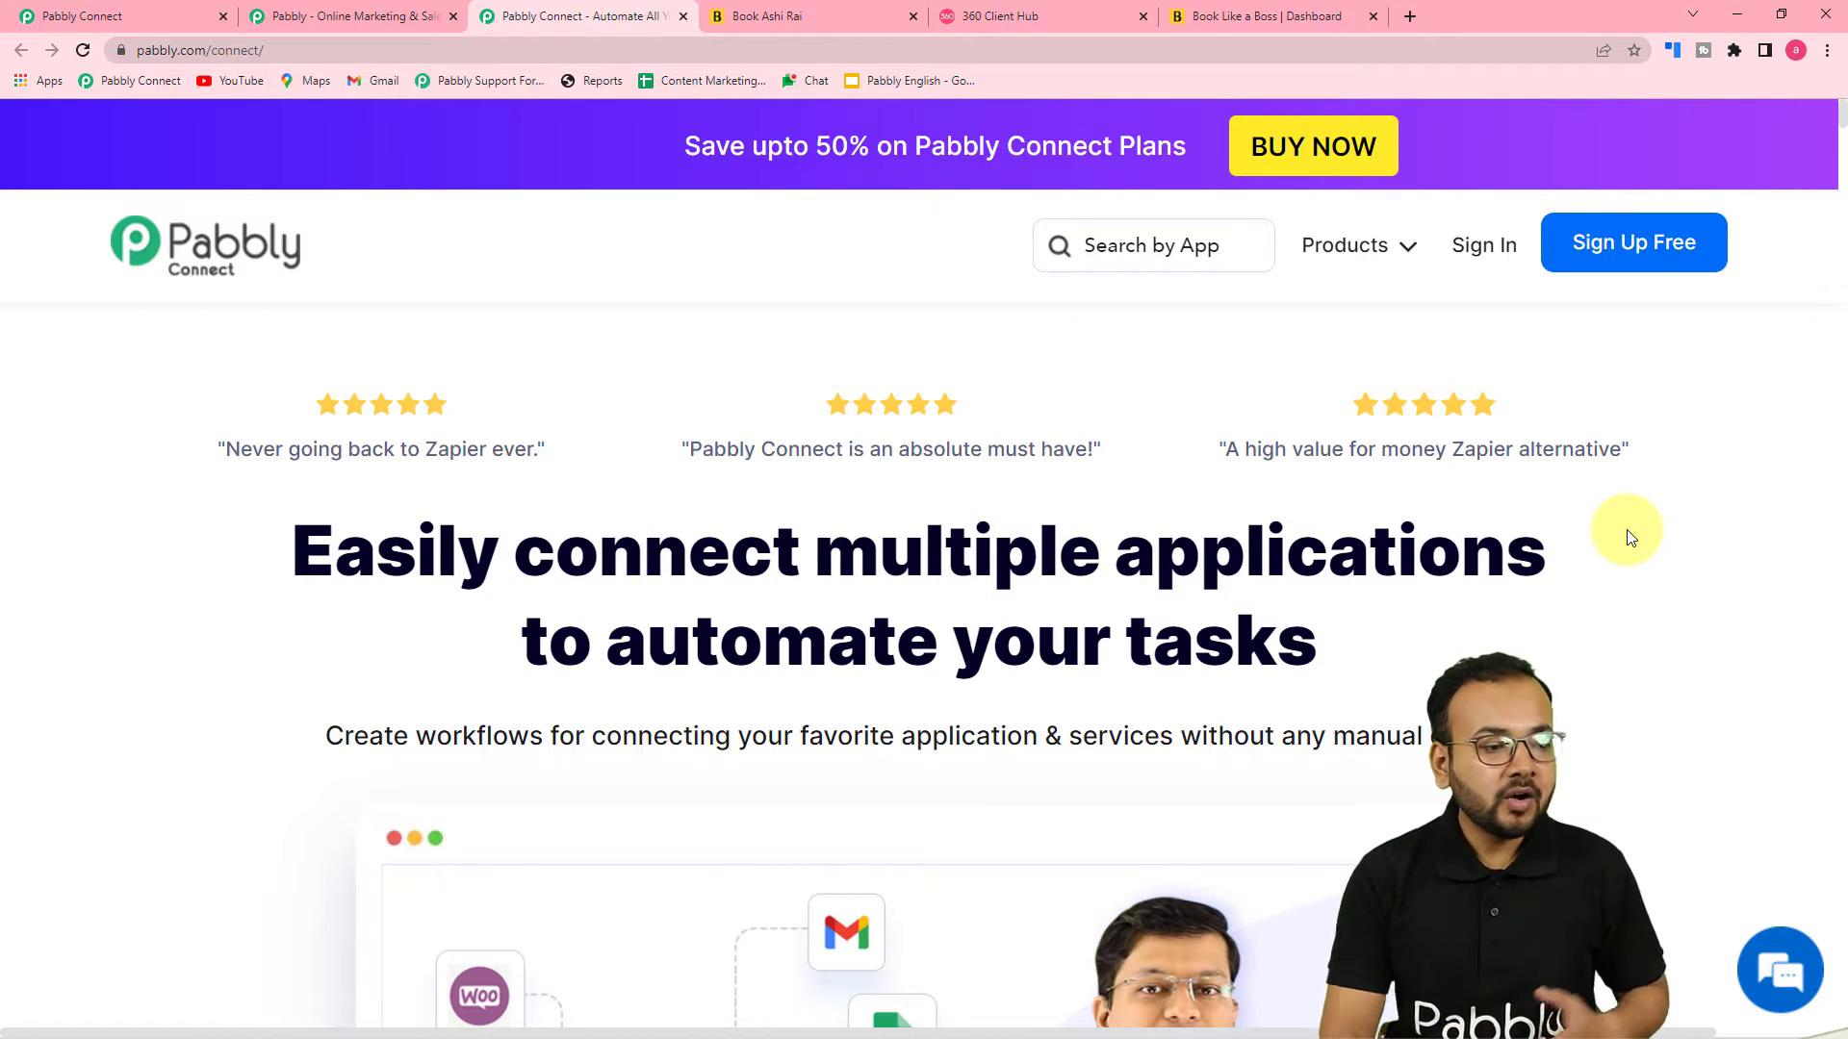
pyautogui.click(144, 18)
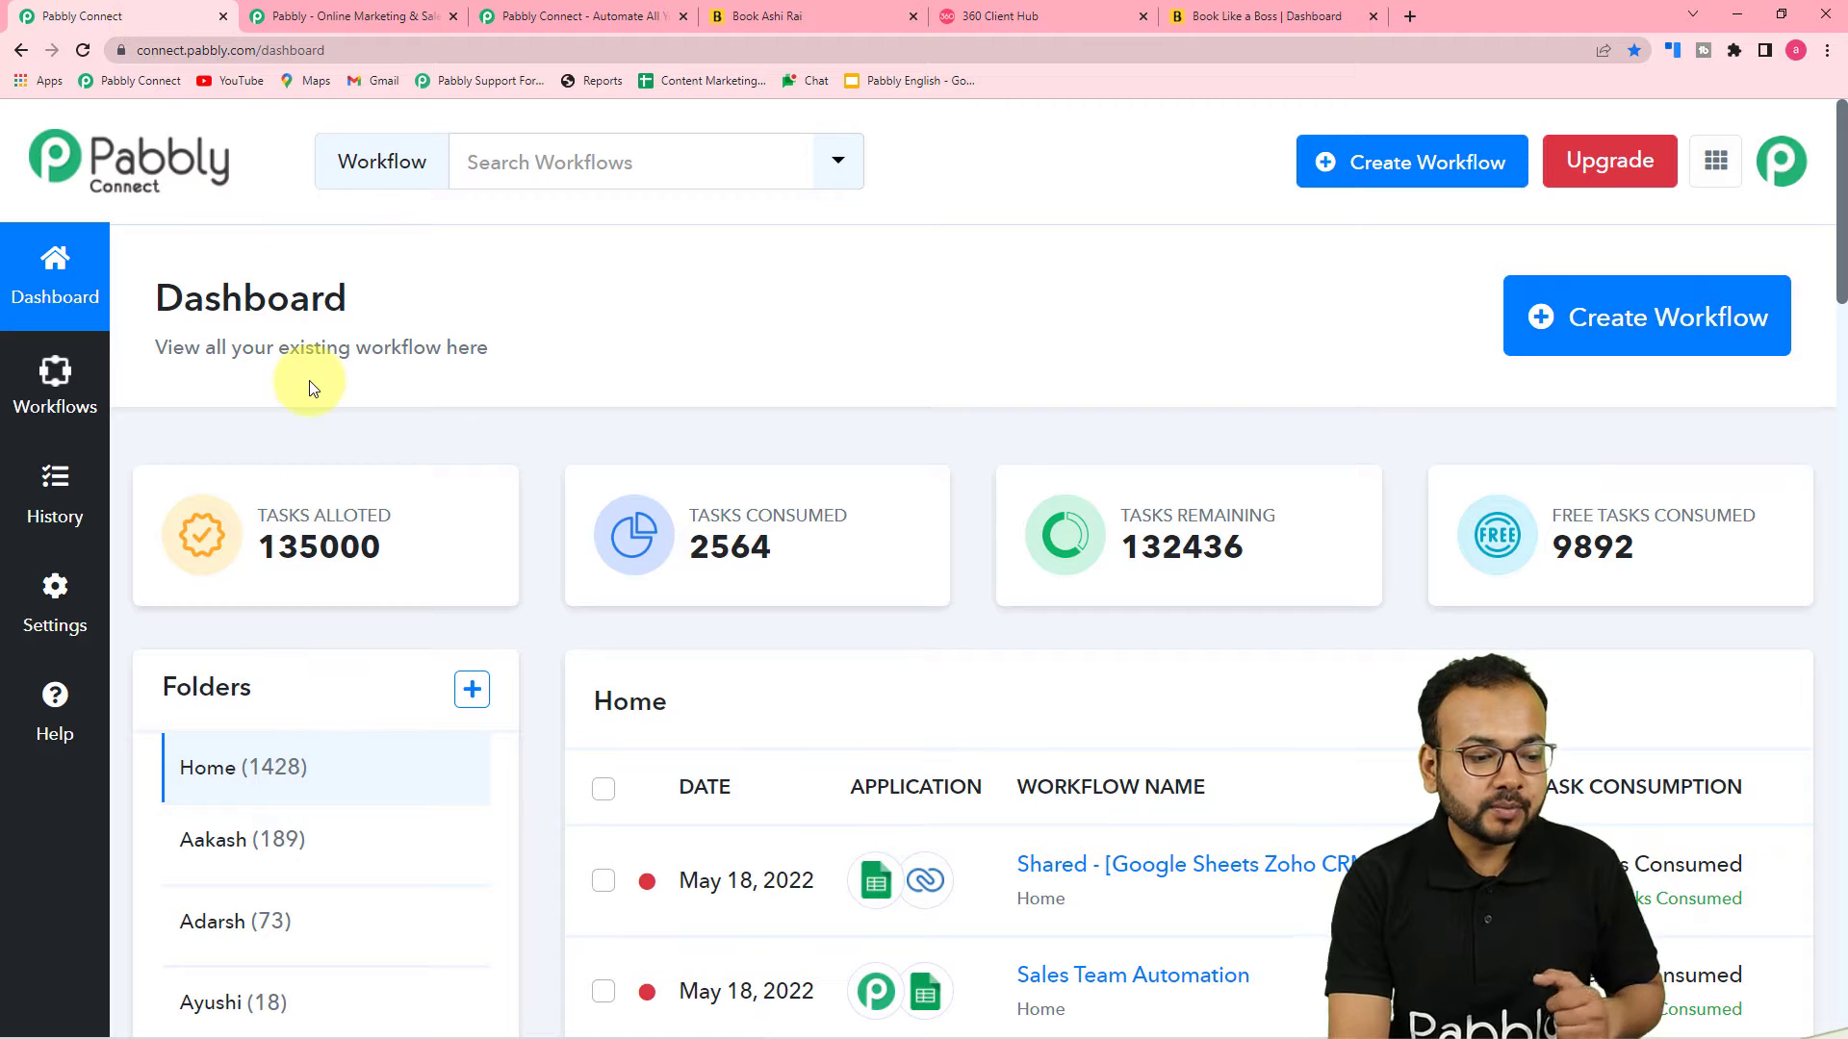
pyautogui.click(1680, 354)
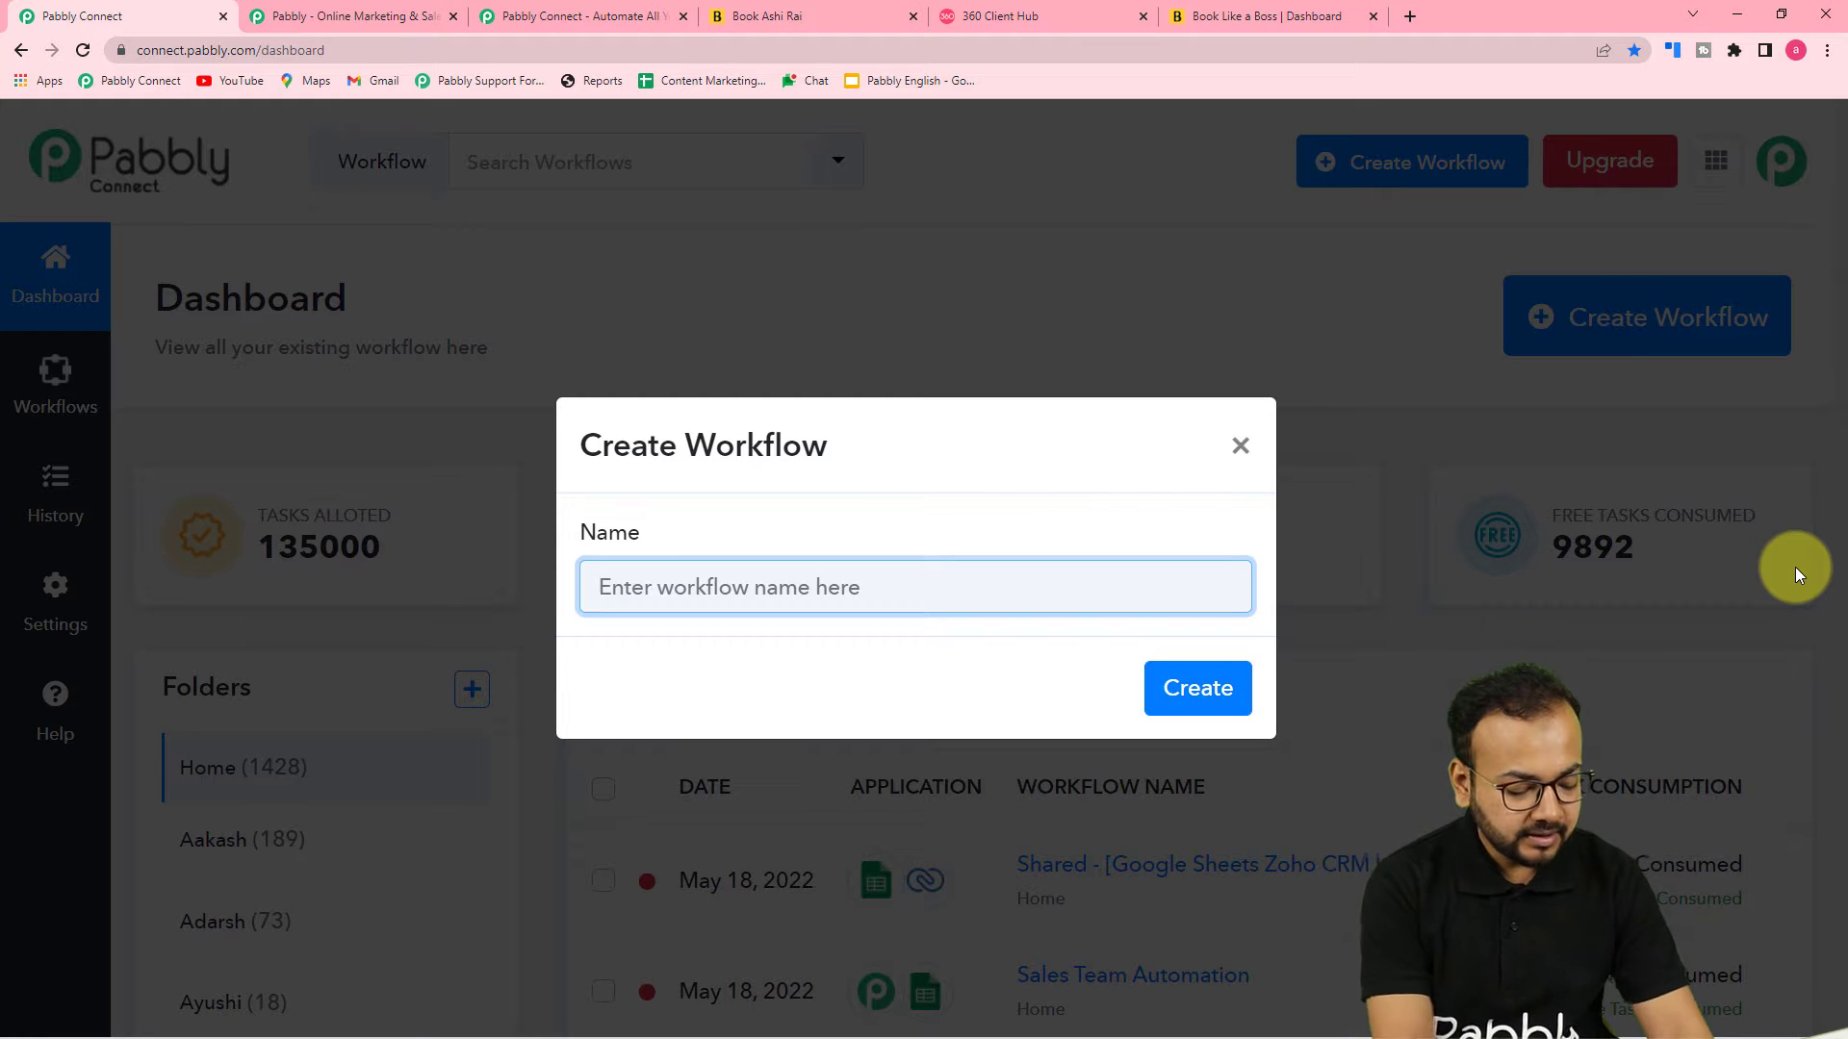
pyautogui.write('Send Booking ')
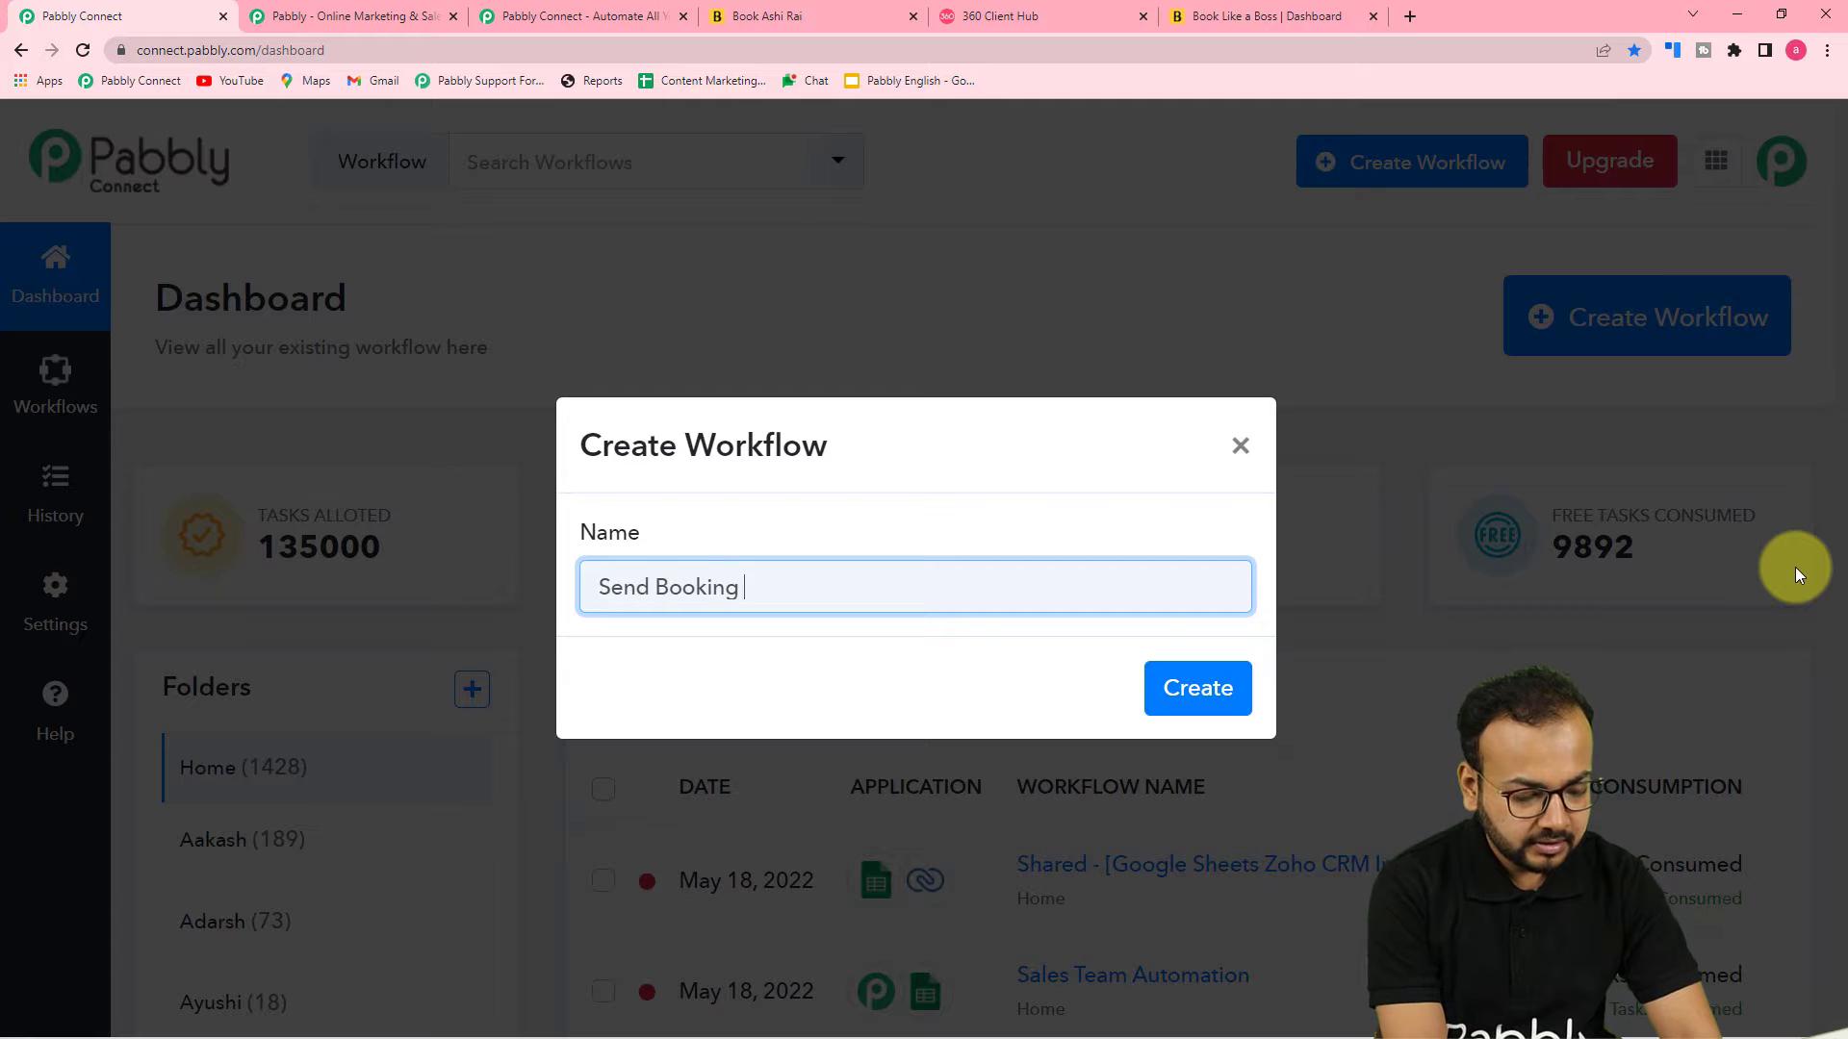
pyautogui.write('Confirmari')
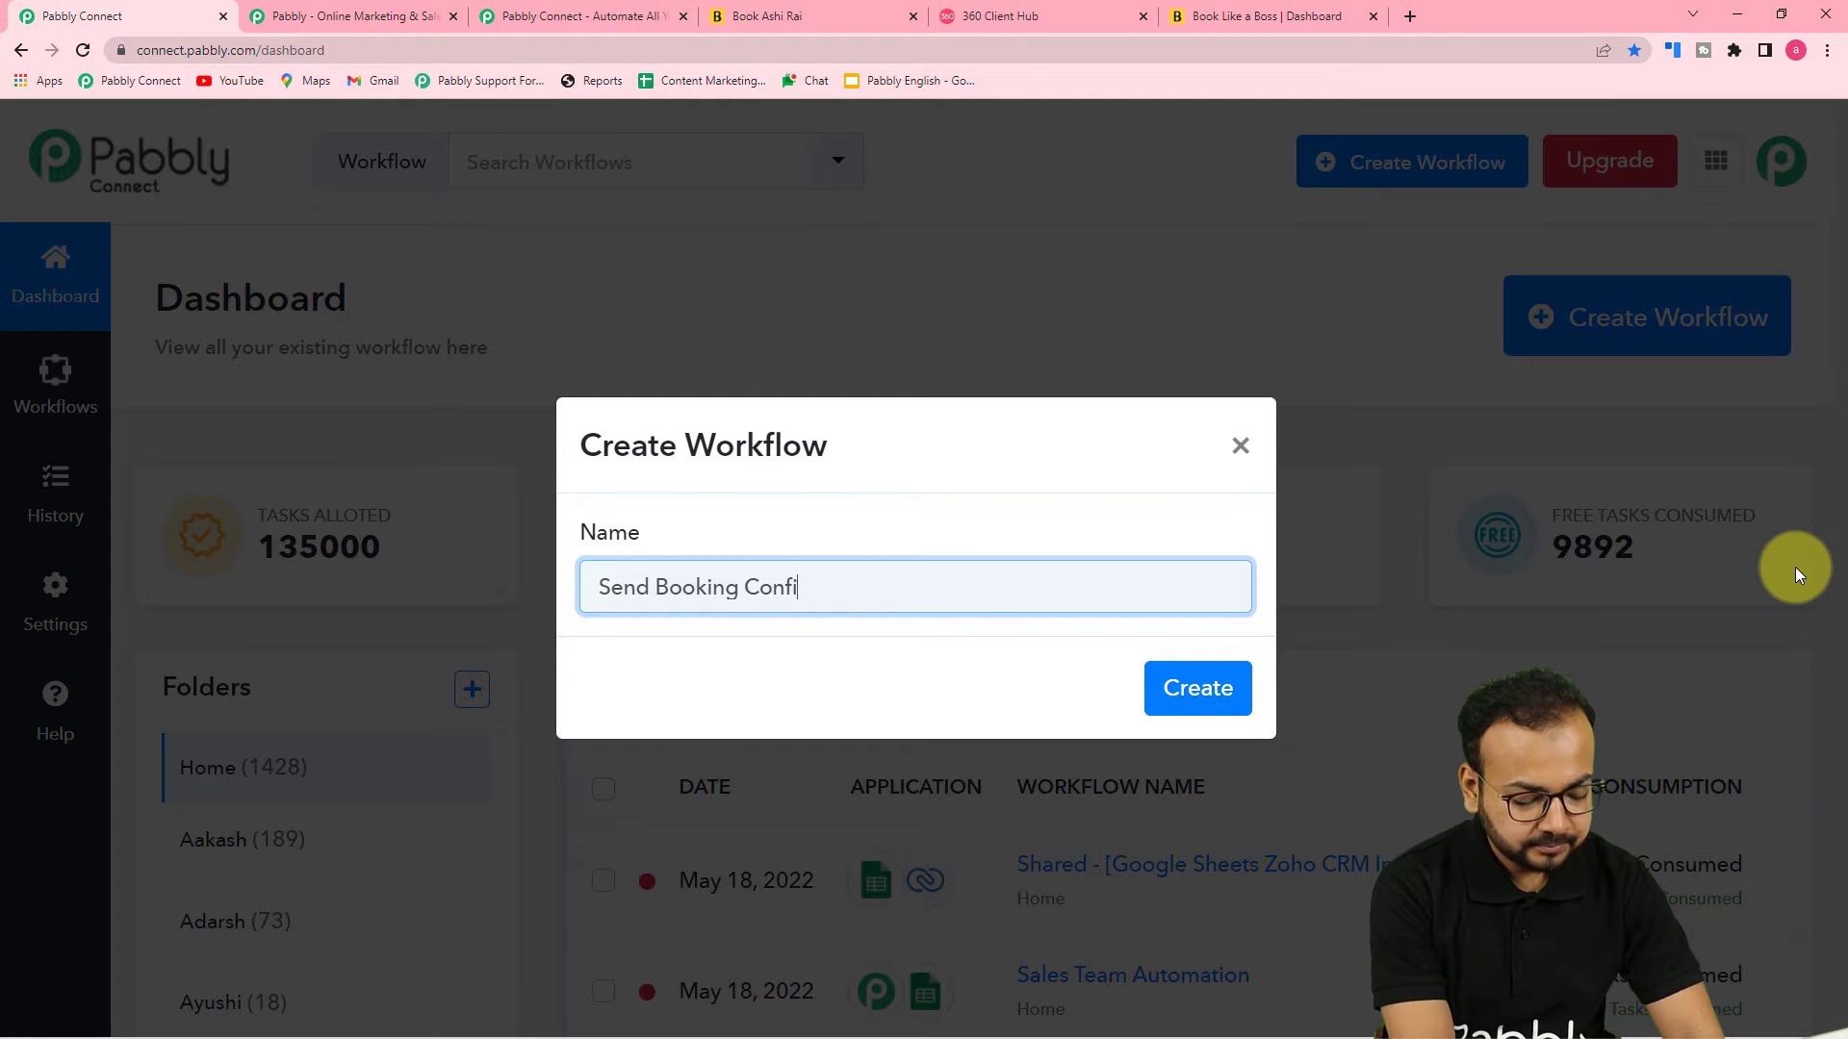
pyautogui.press('BackSpace')
pyautogui.press('BackSpace')
pyautogui.write('tions on ')
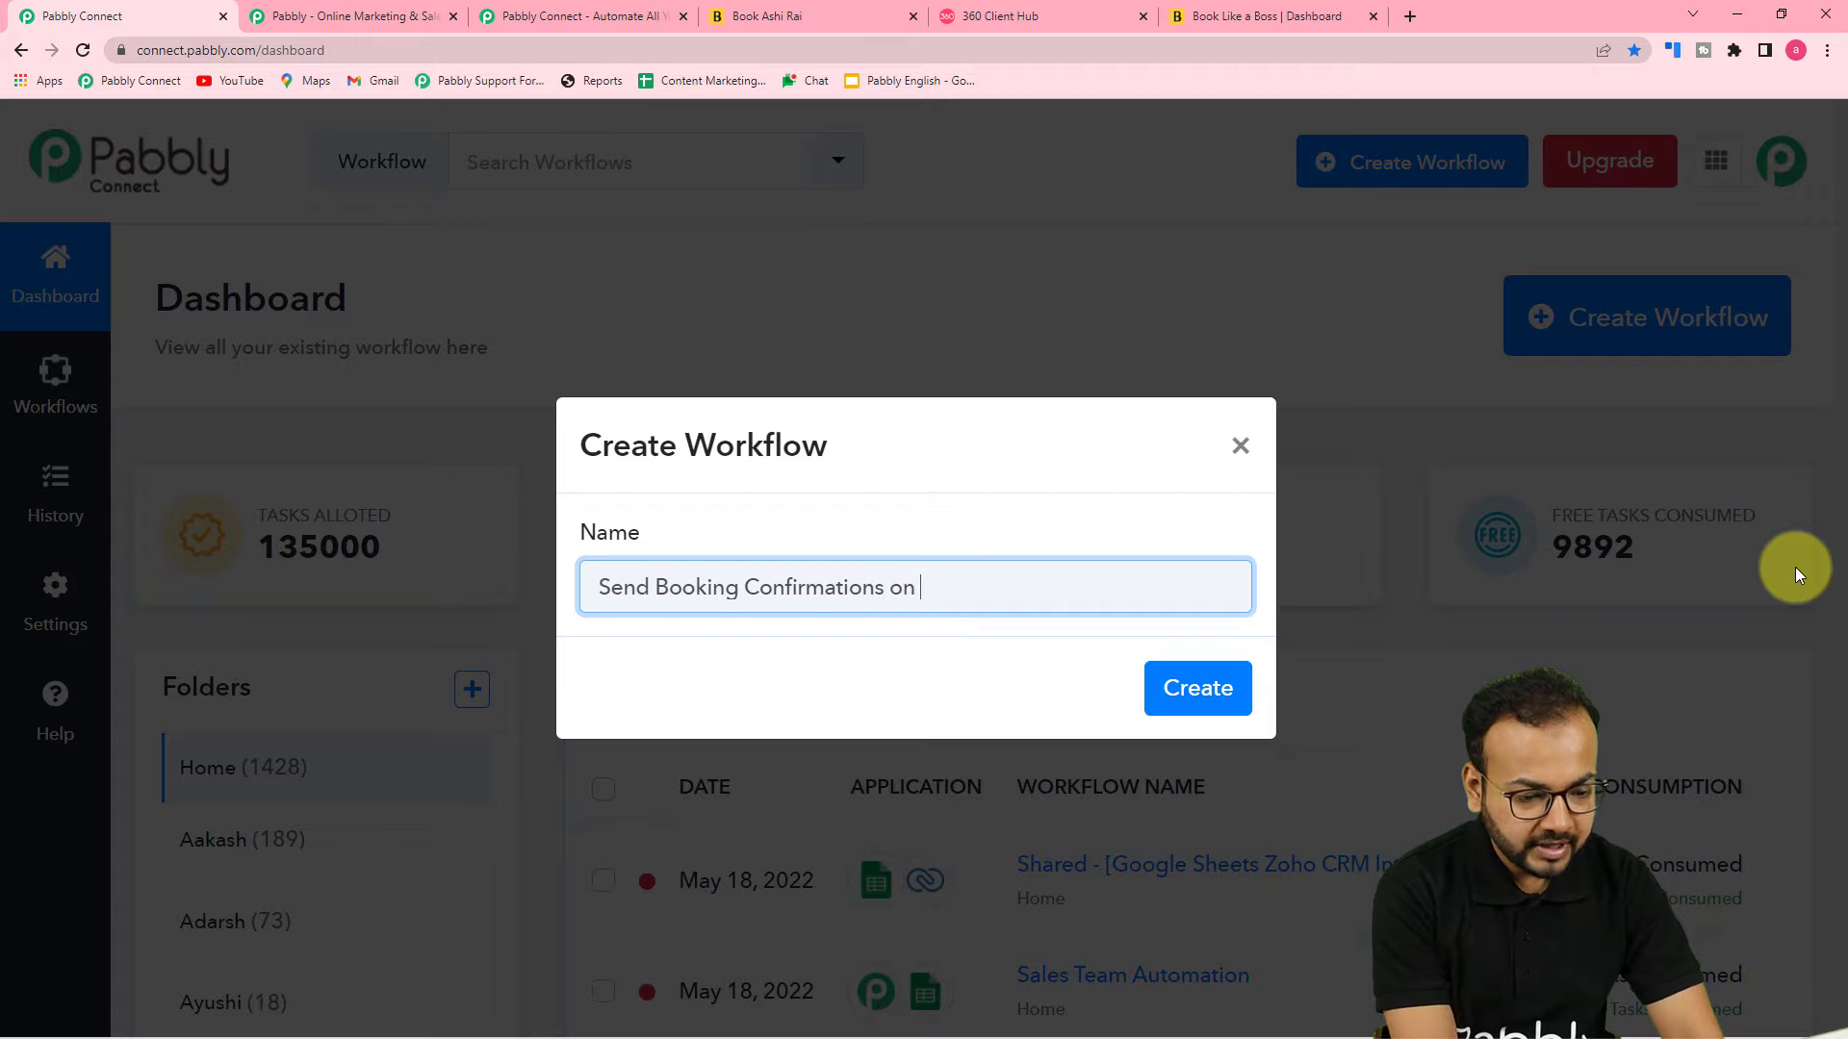
pyautogui.write('WhatsApp')
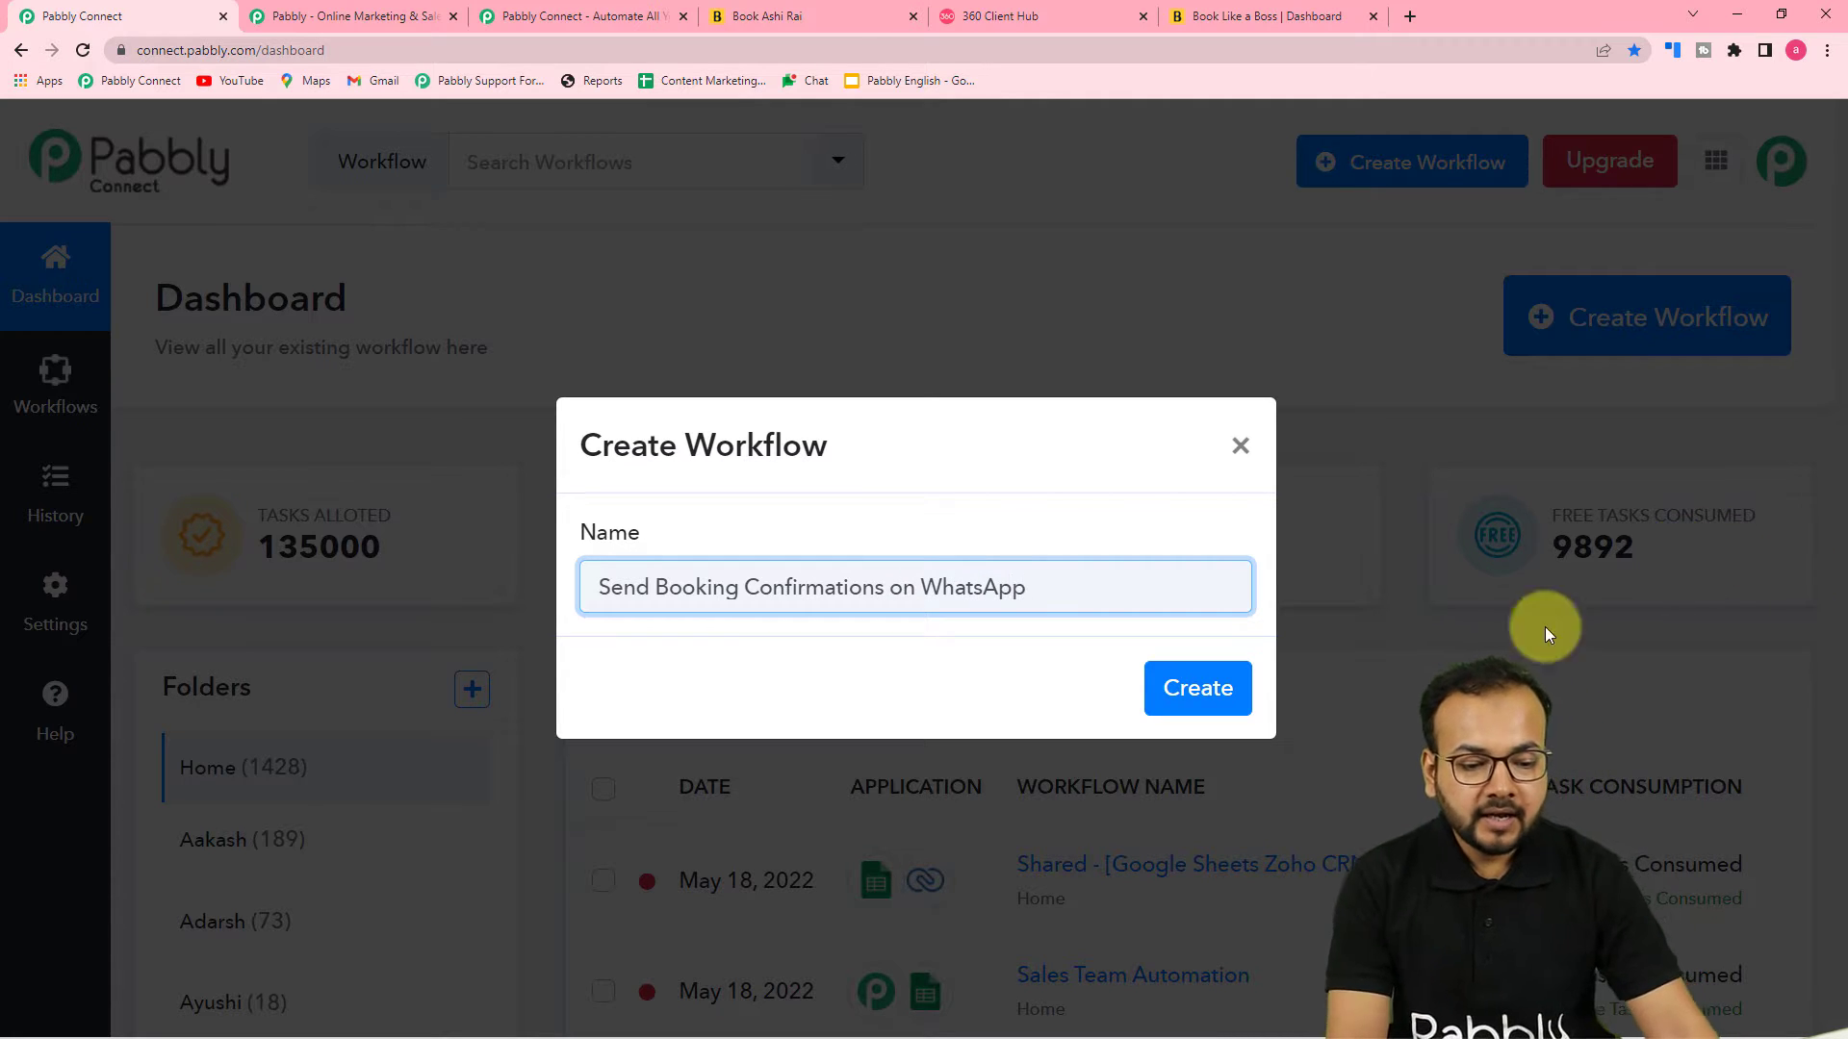
pyautogui.click(1197, 689)
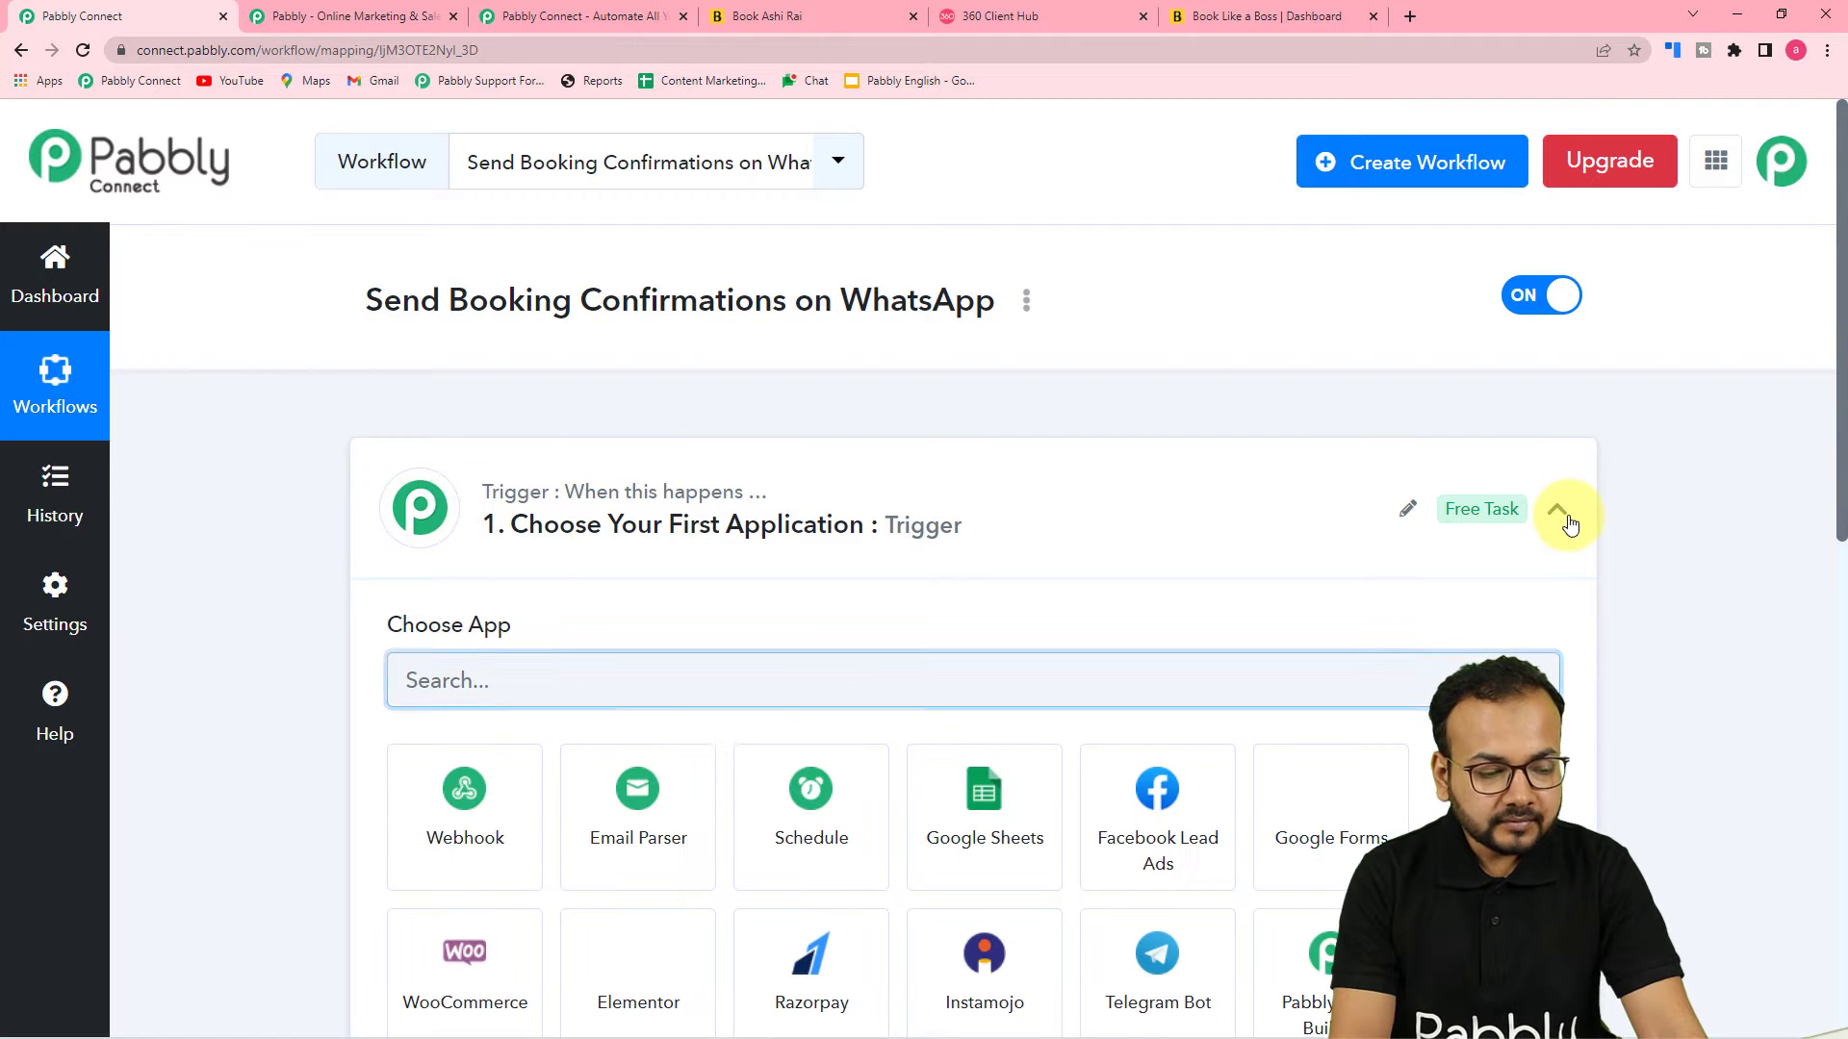
# Choose Book Like A Boss as the trigger application of the workflow
pyautogui.click(1561, 515)
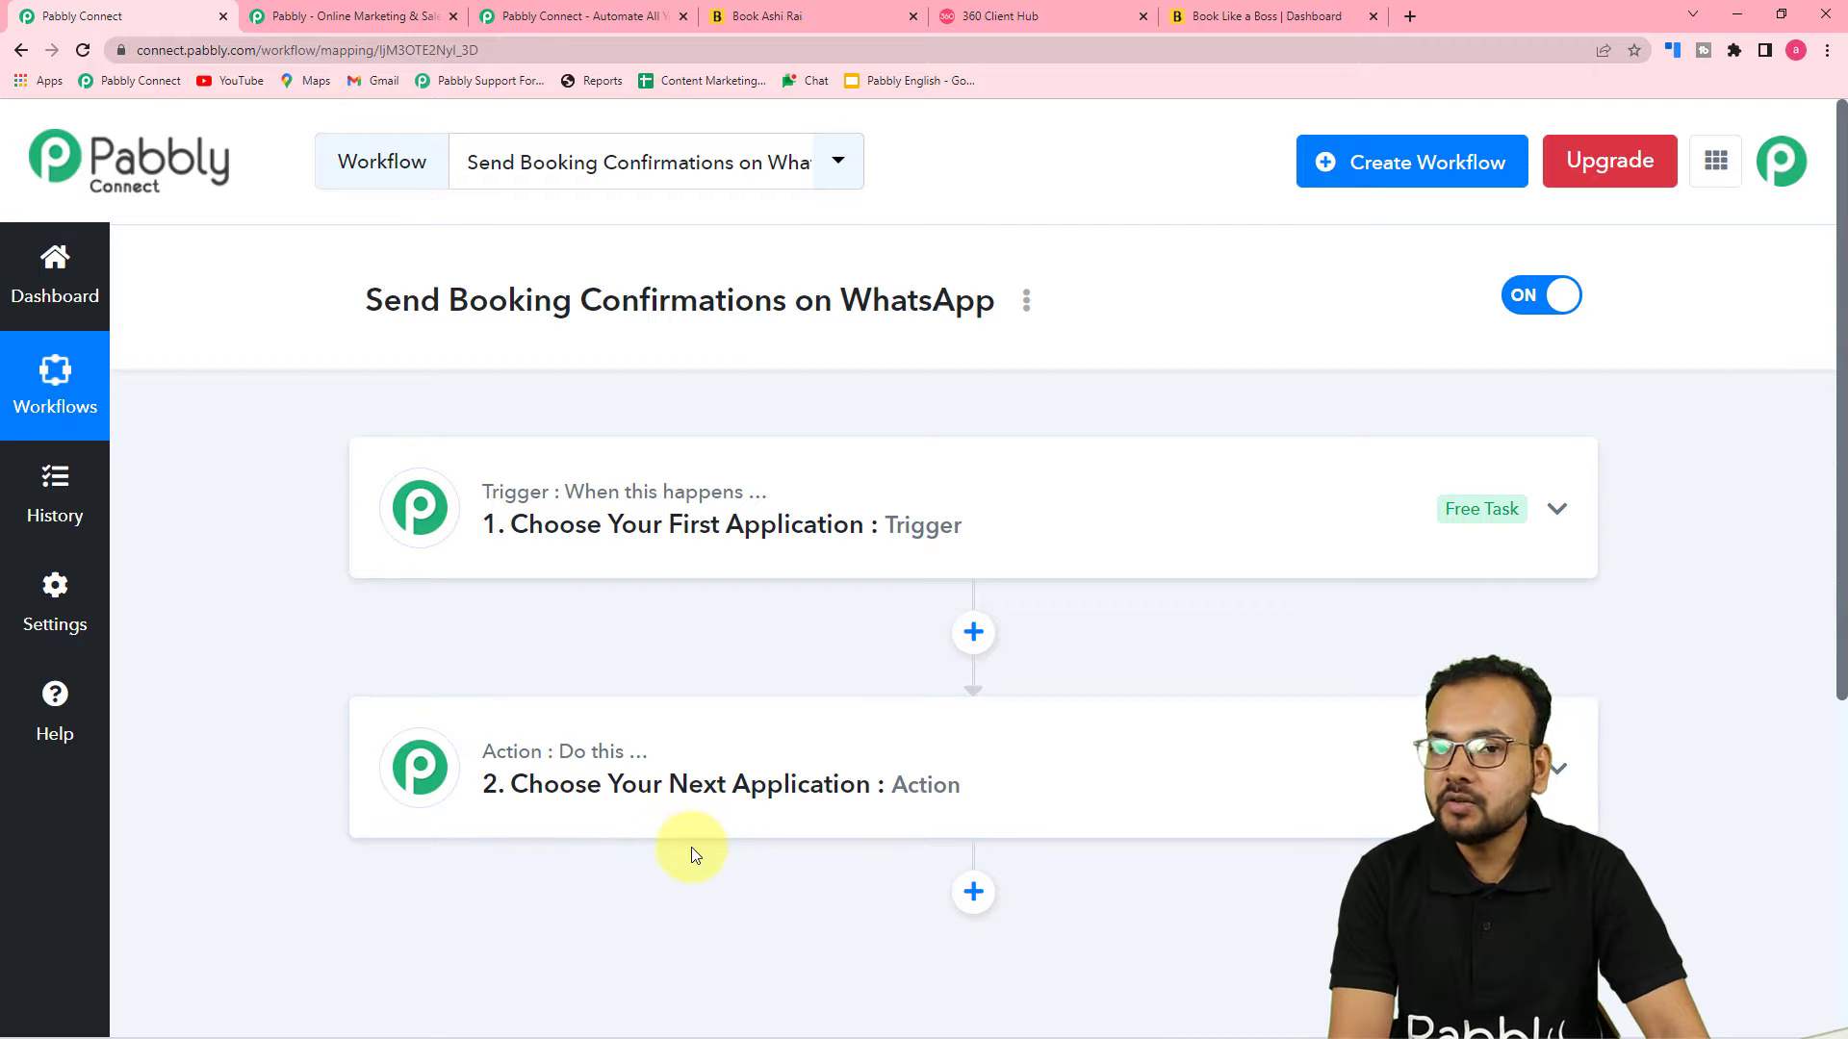
pyautogui.click(612, 508)
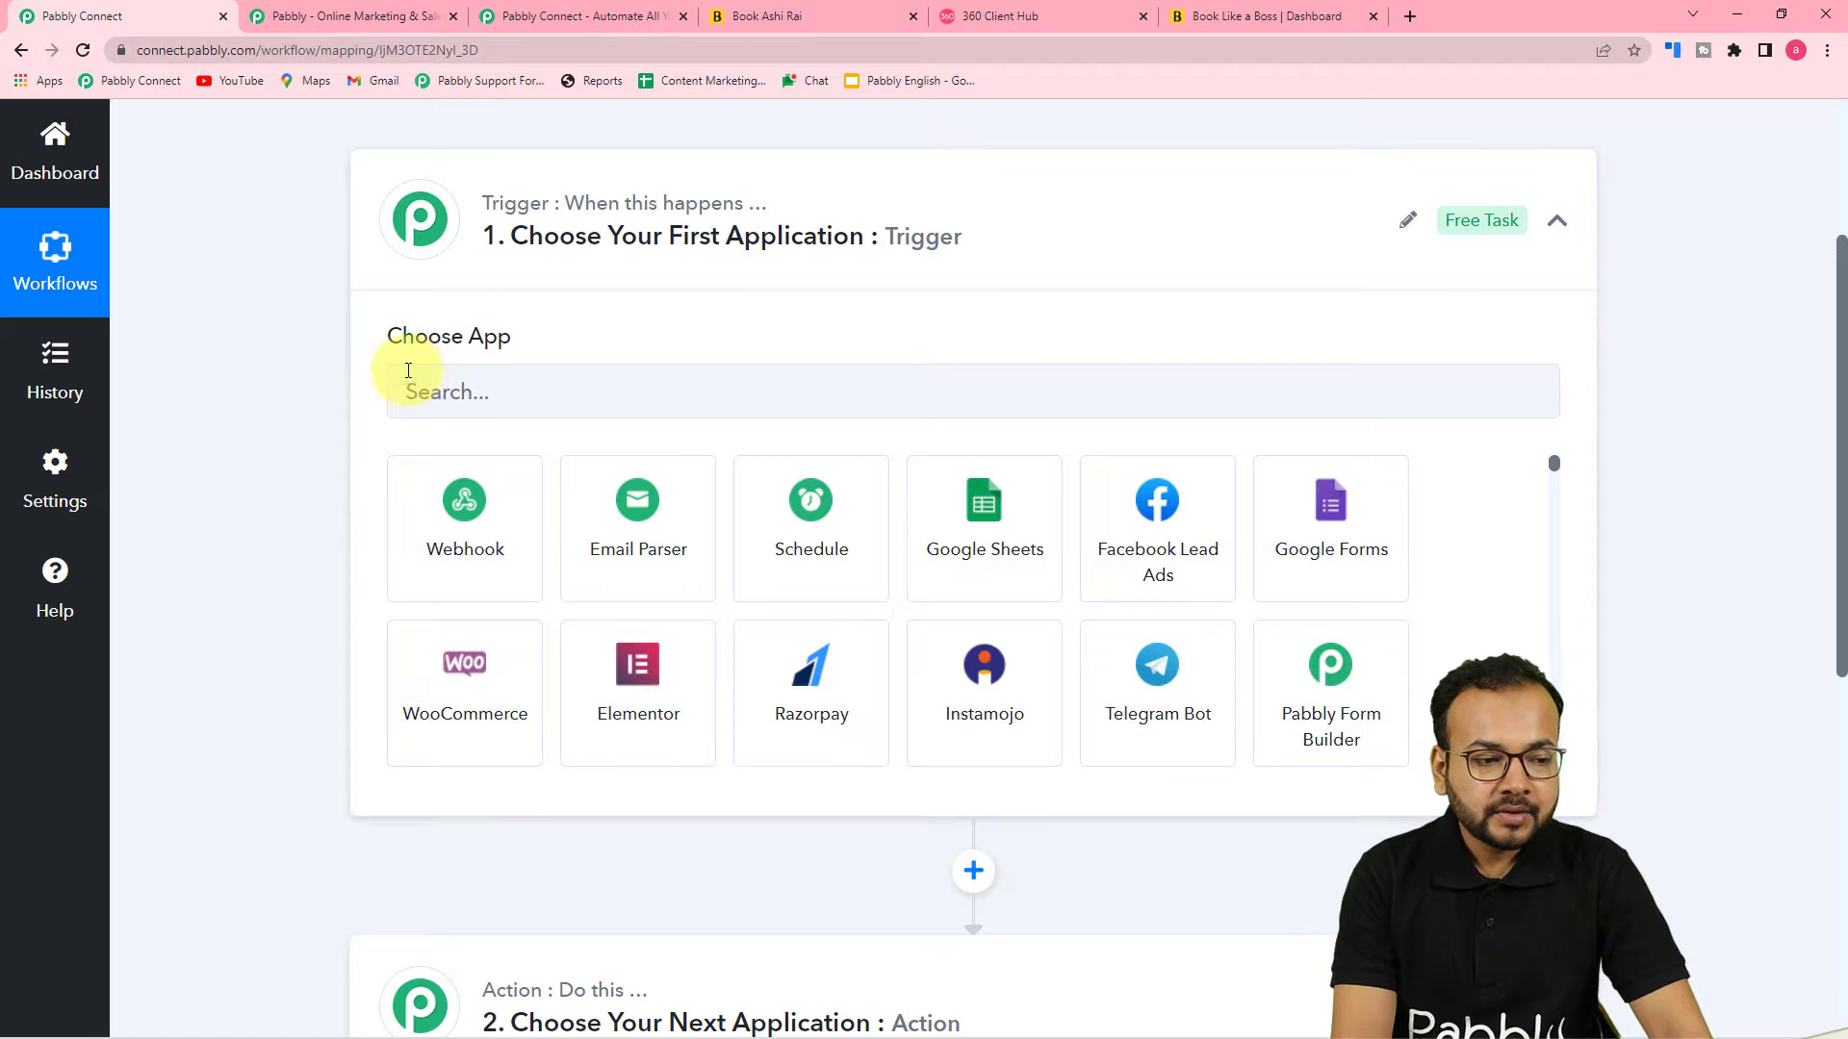
pyautogui.click(635, 395)
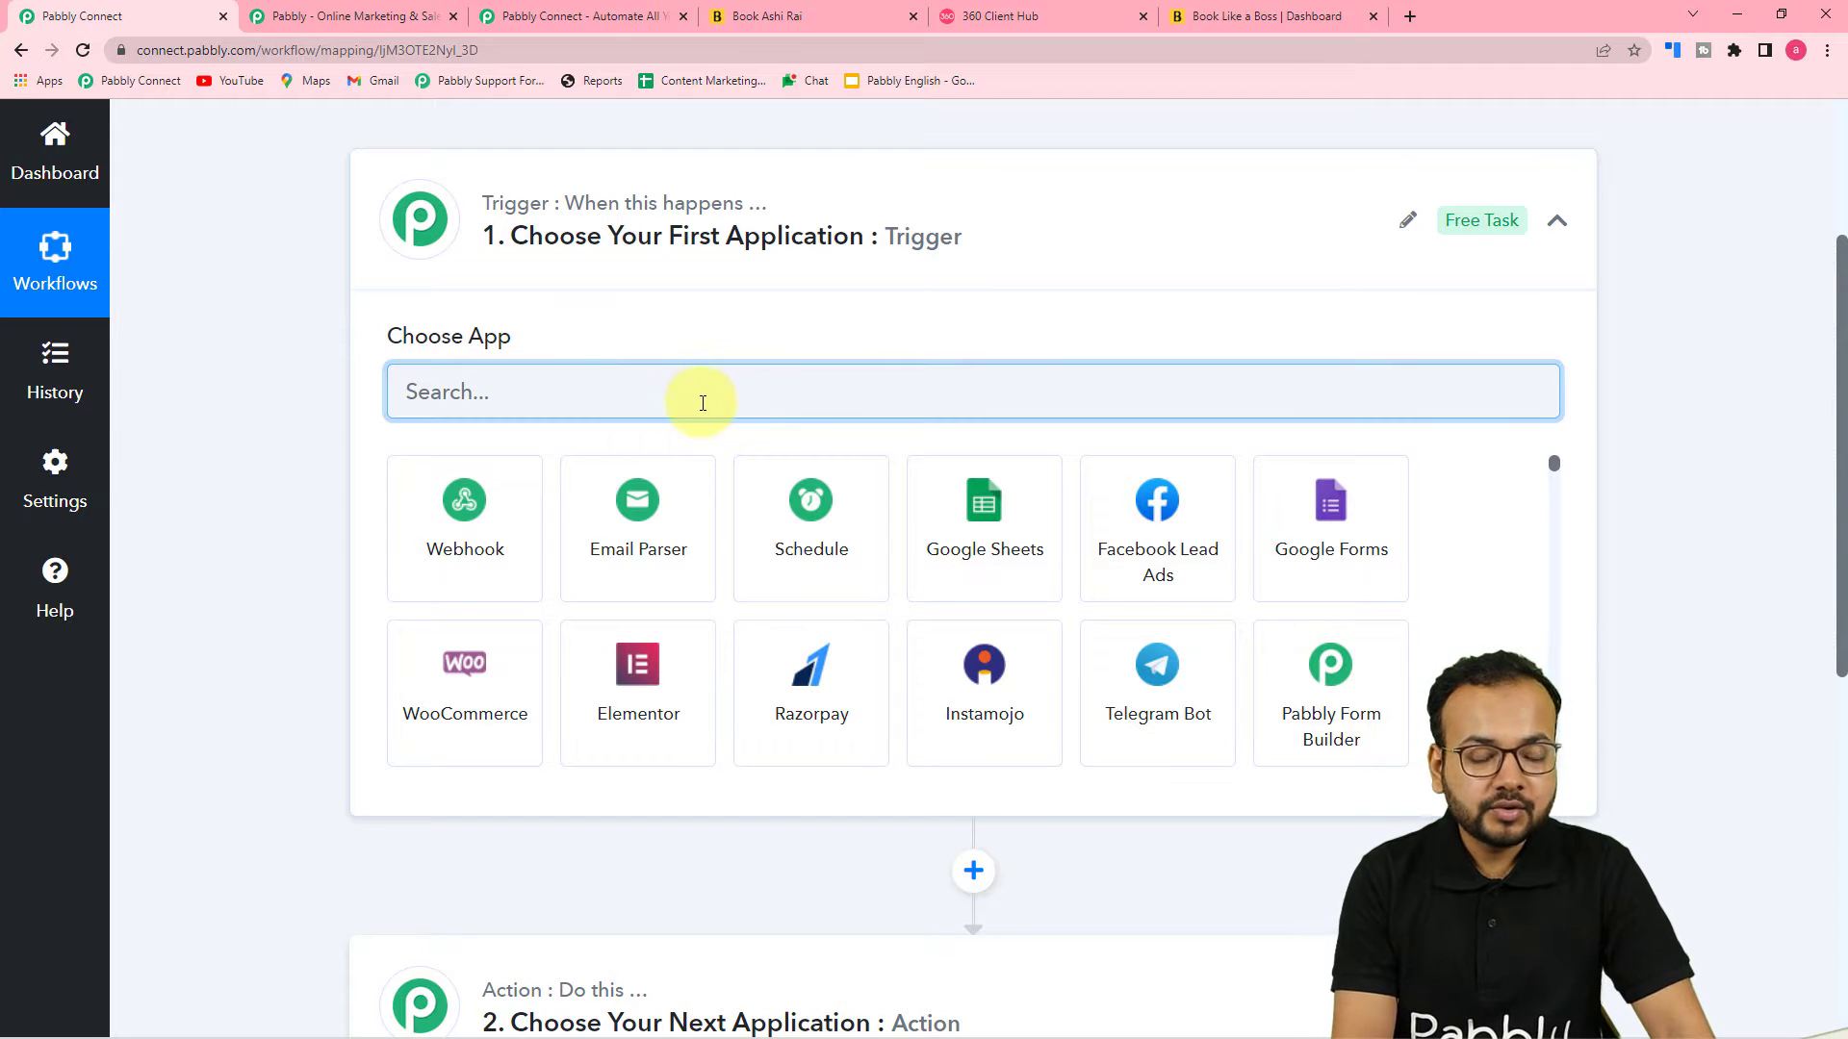
pyautogui.scroll(2, 885, 468)
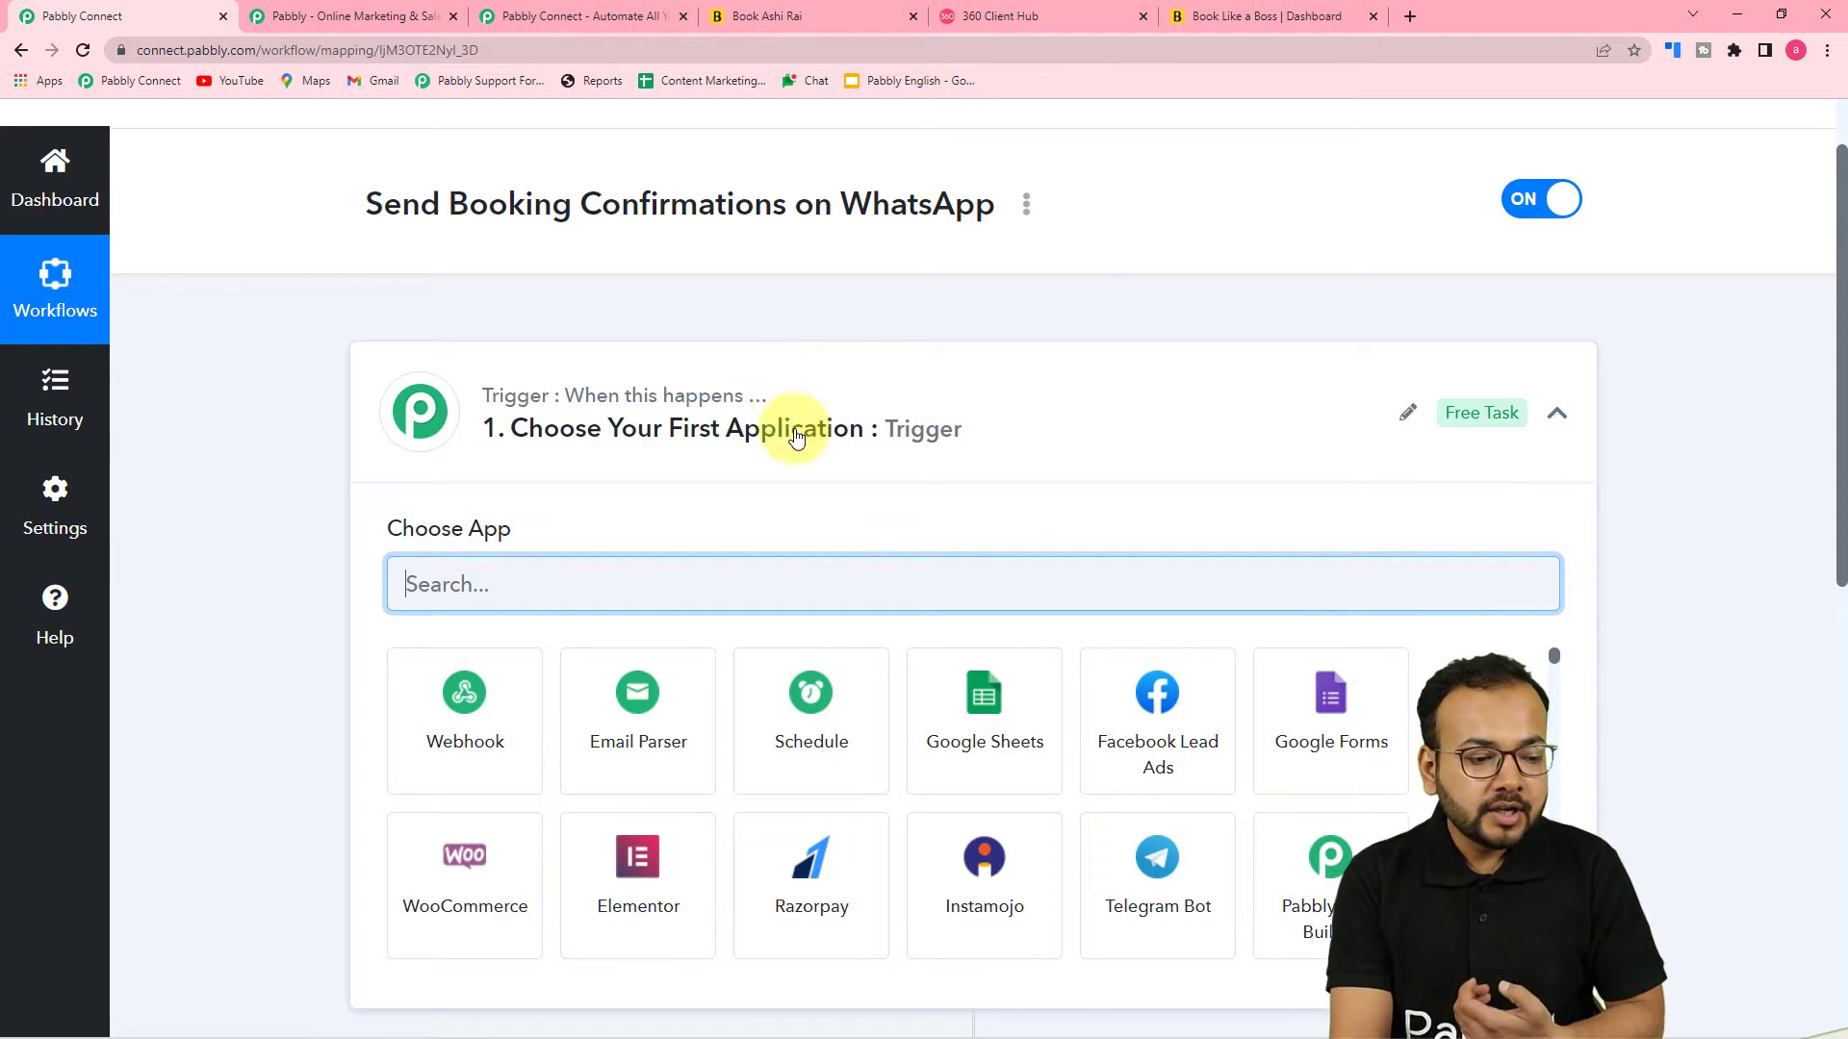
pyautogui.click(1241, 16)
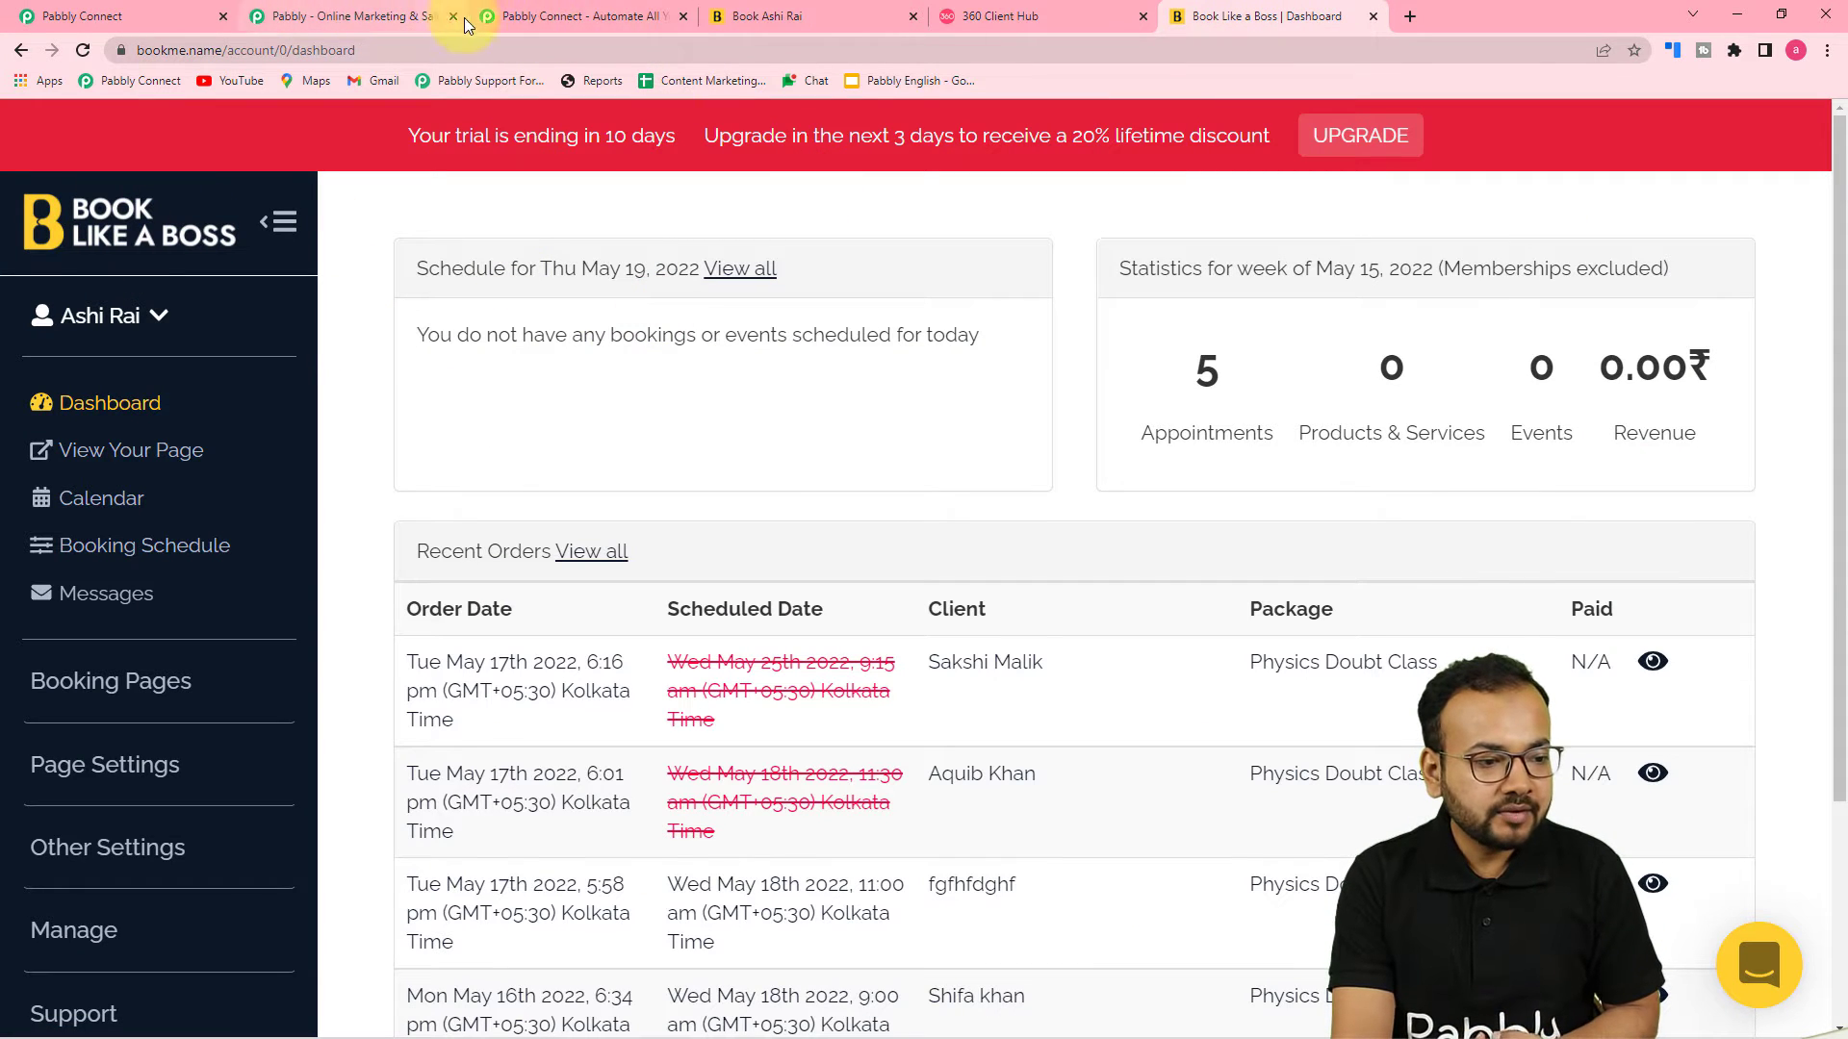
pyautogui.click(100, 17)
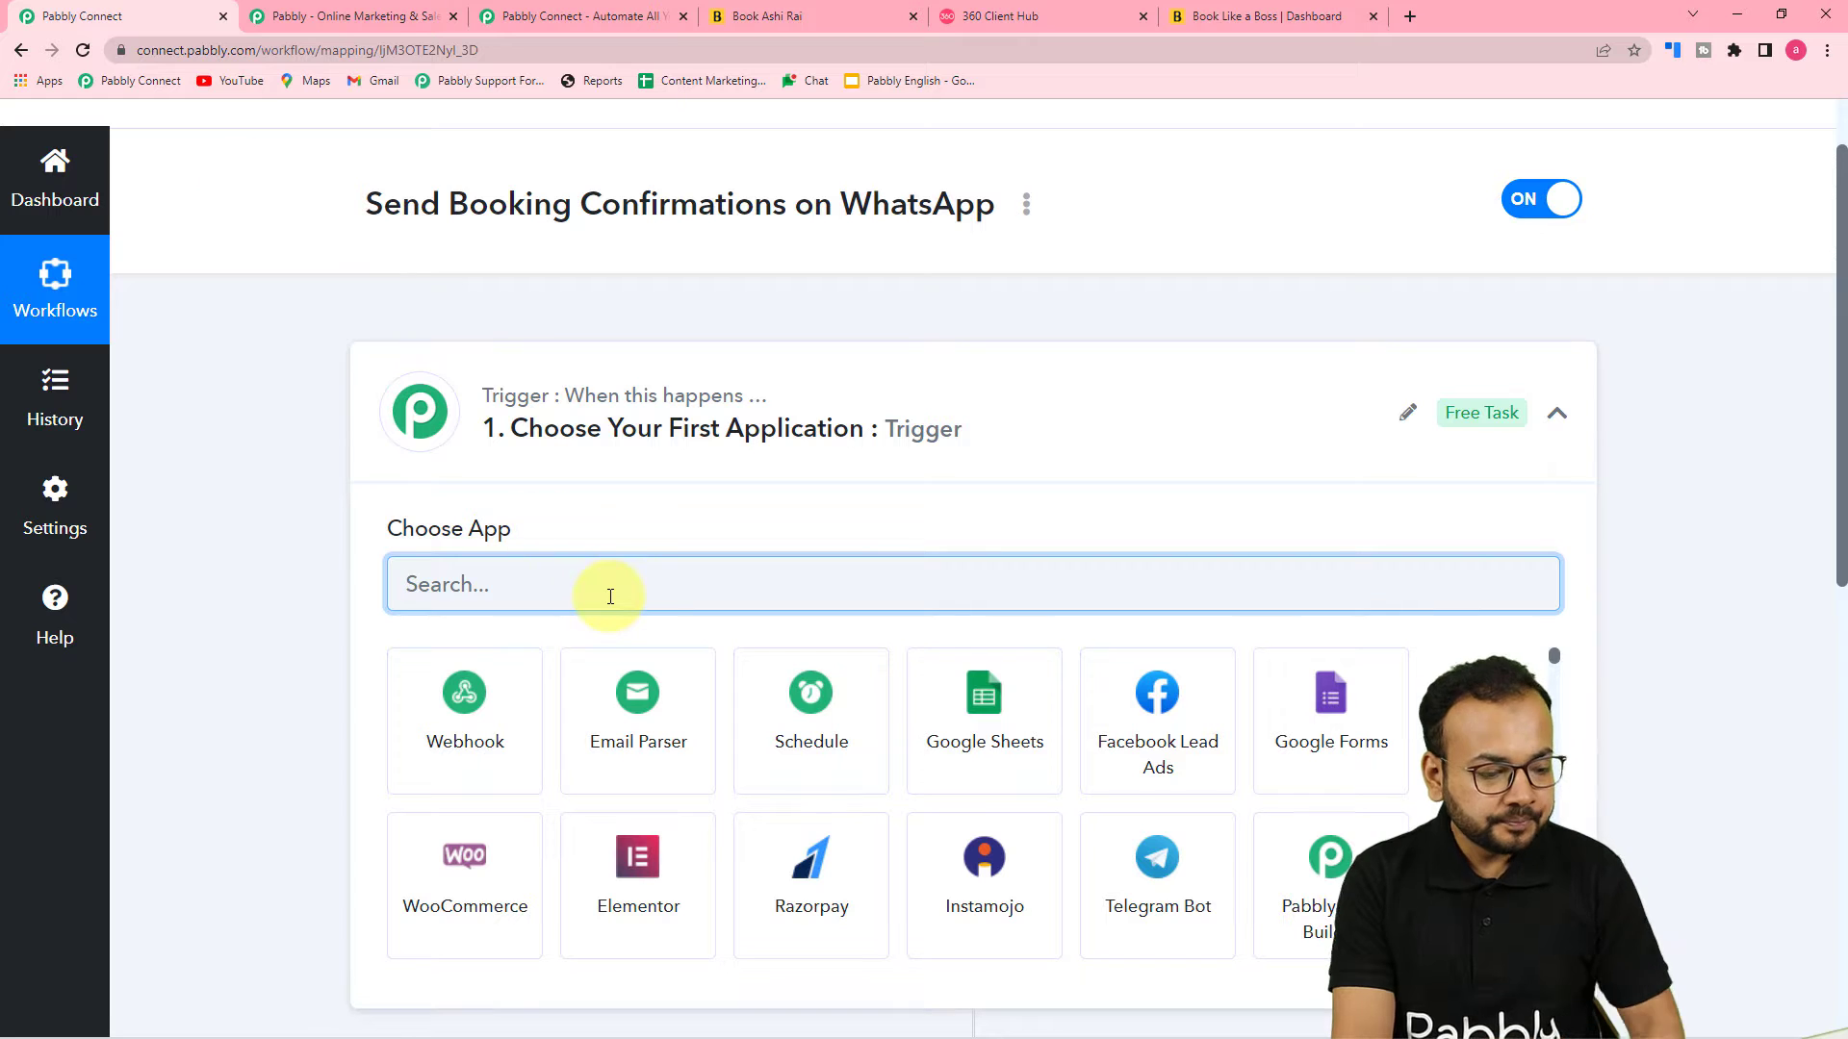
pyautogui.write('boo')
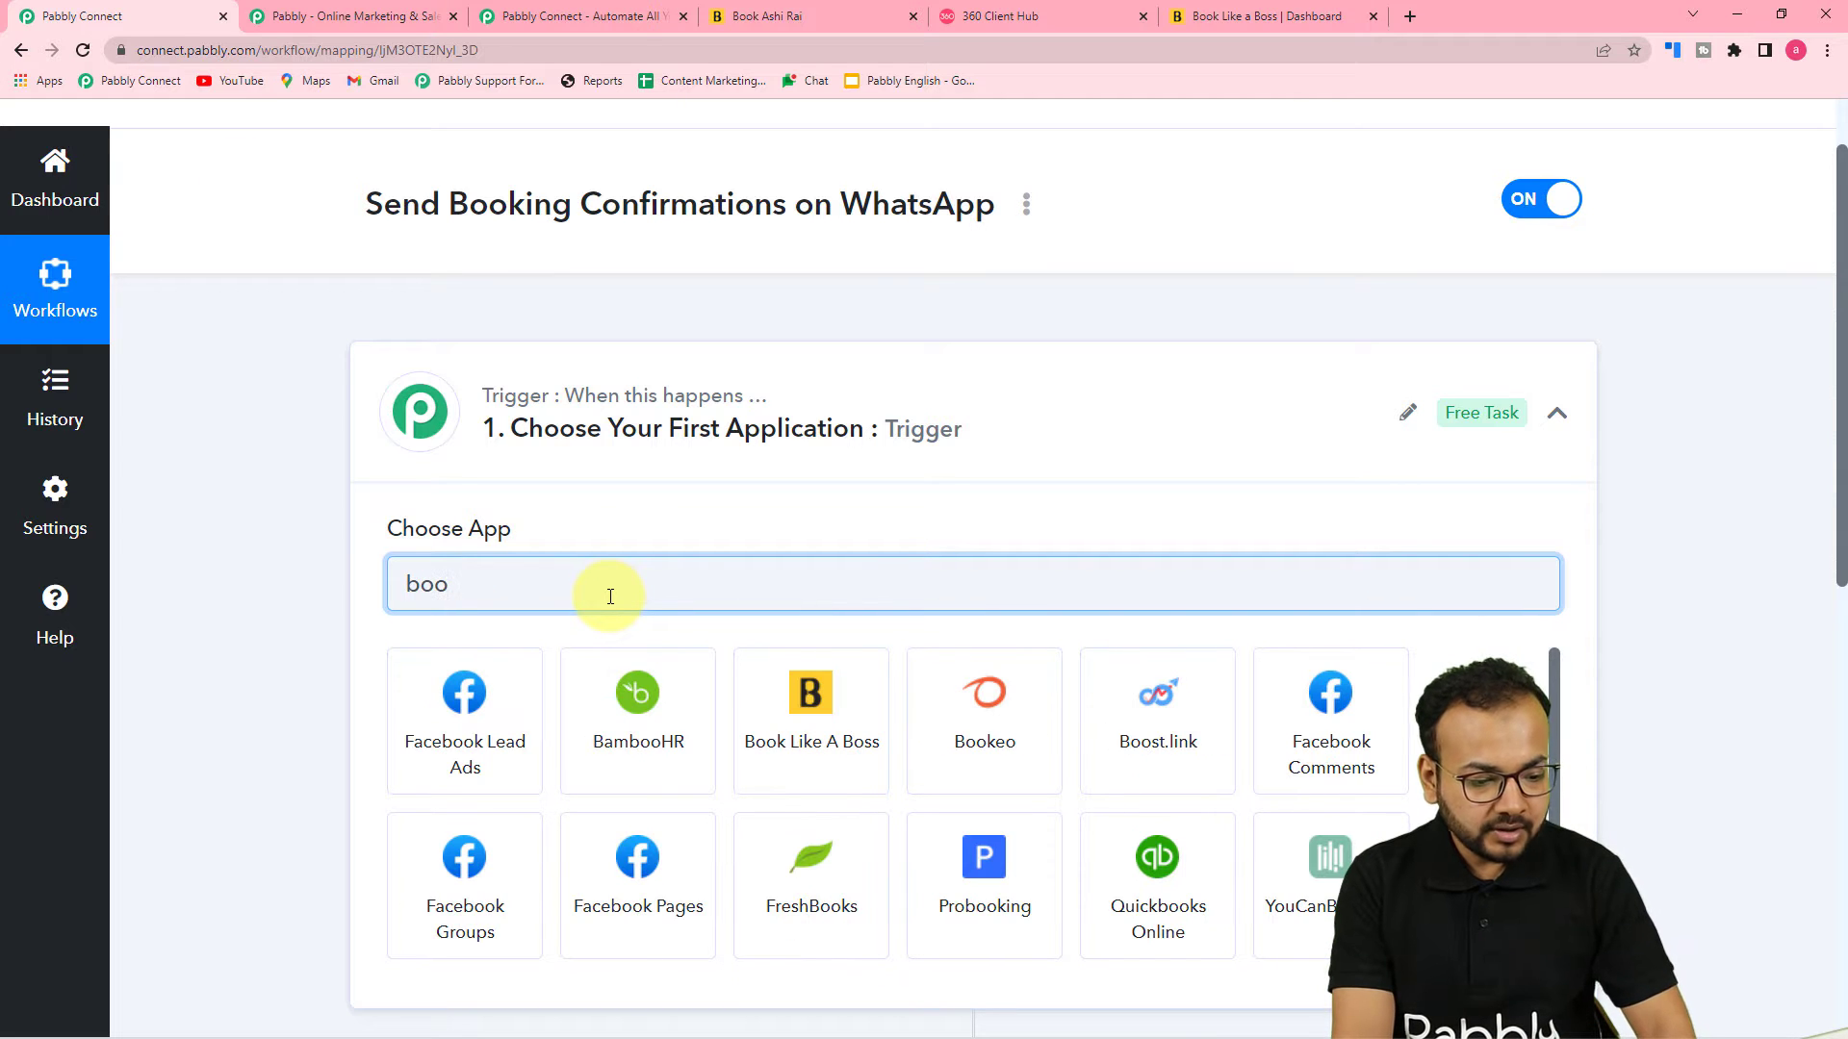
pyautogui.click(810, 730)
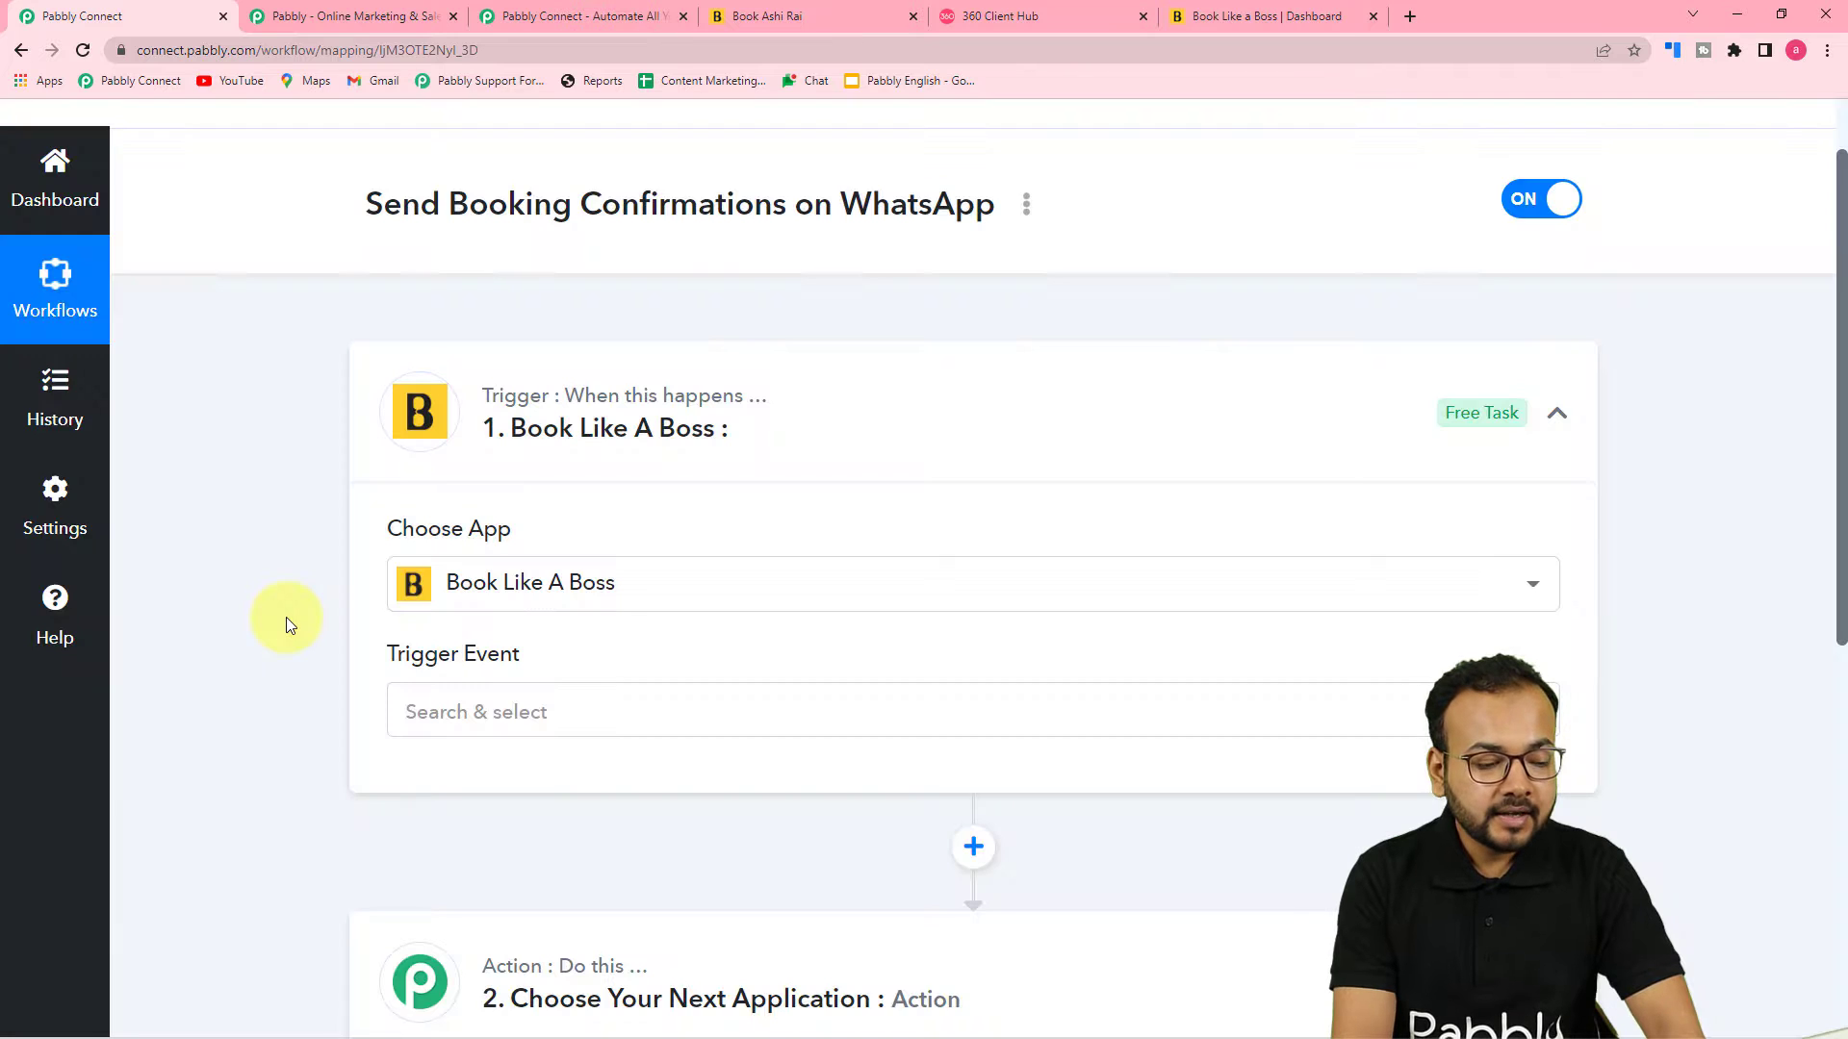
# Set the trigger event to New Booking Created
pyautogui.scroll(-3, 286, 623)
pyautogui.click(599, 423)
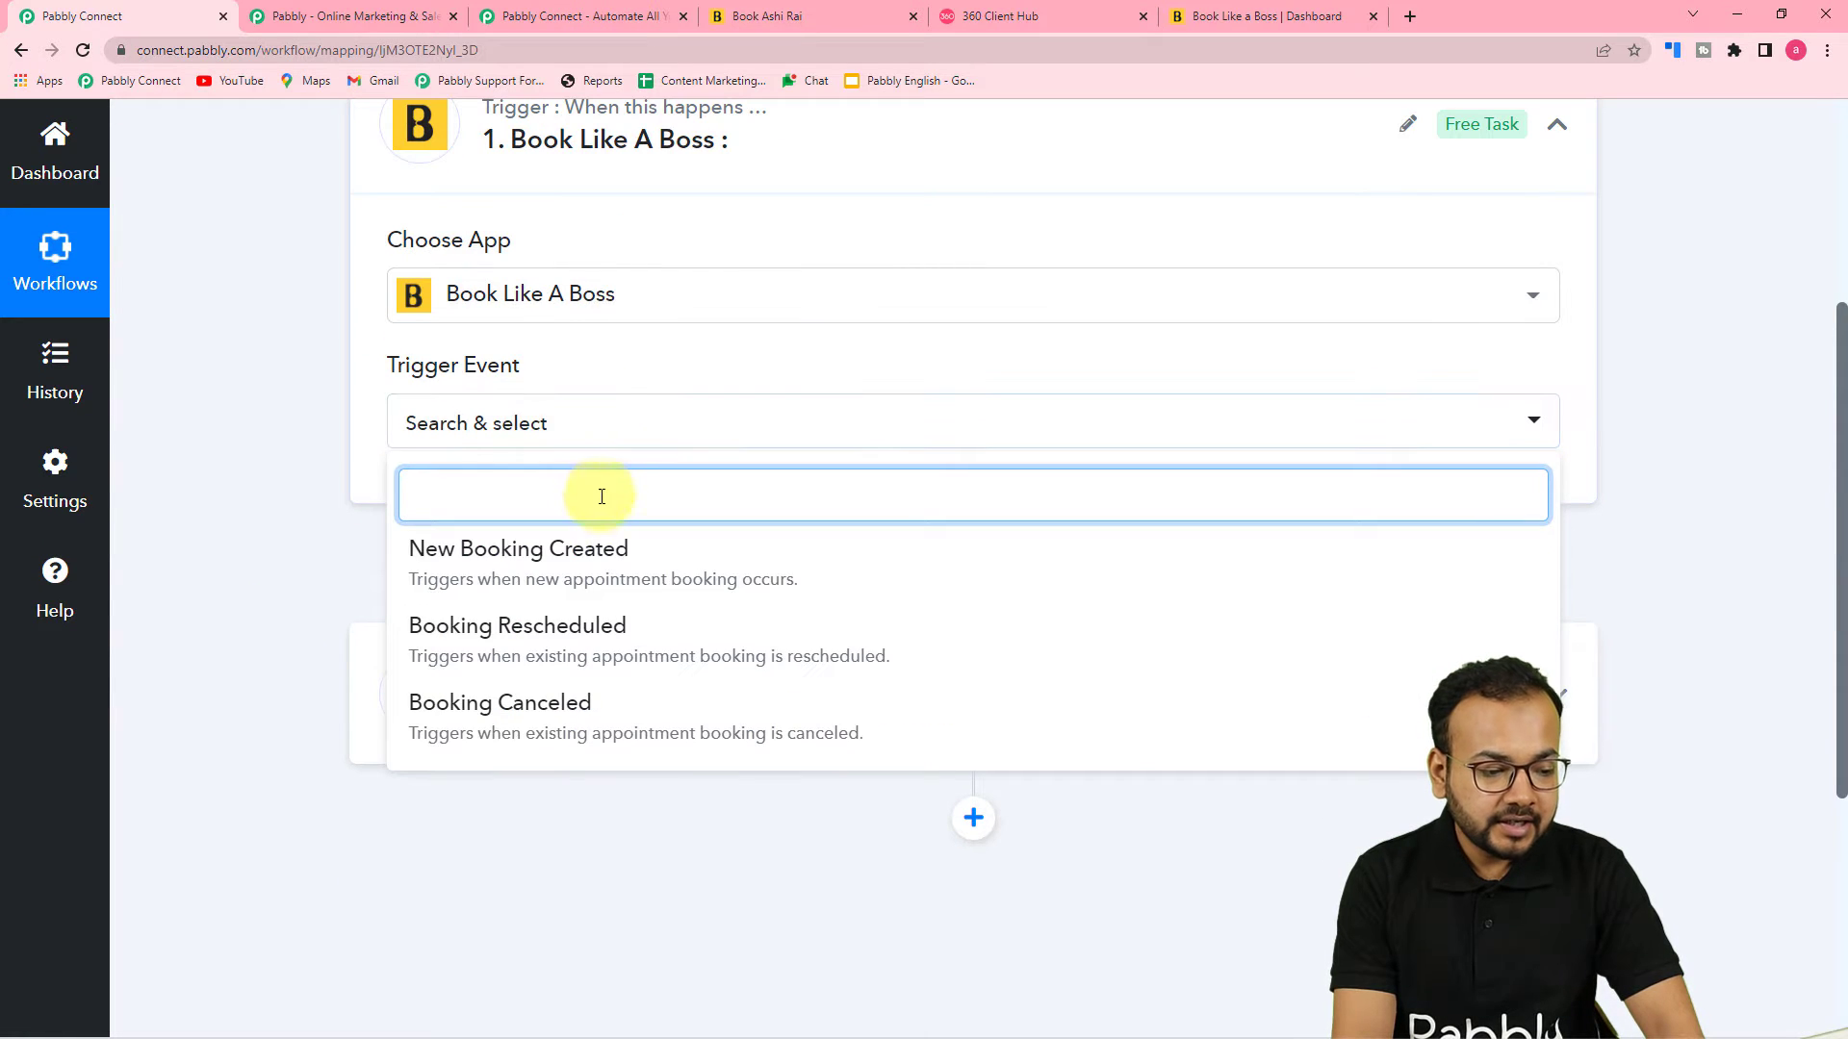
pyautogui.click(503, 576)
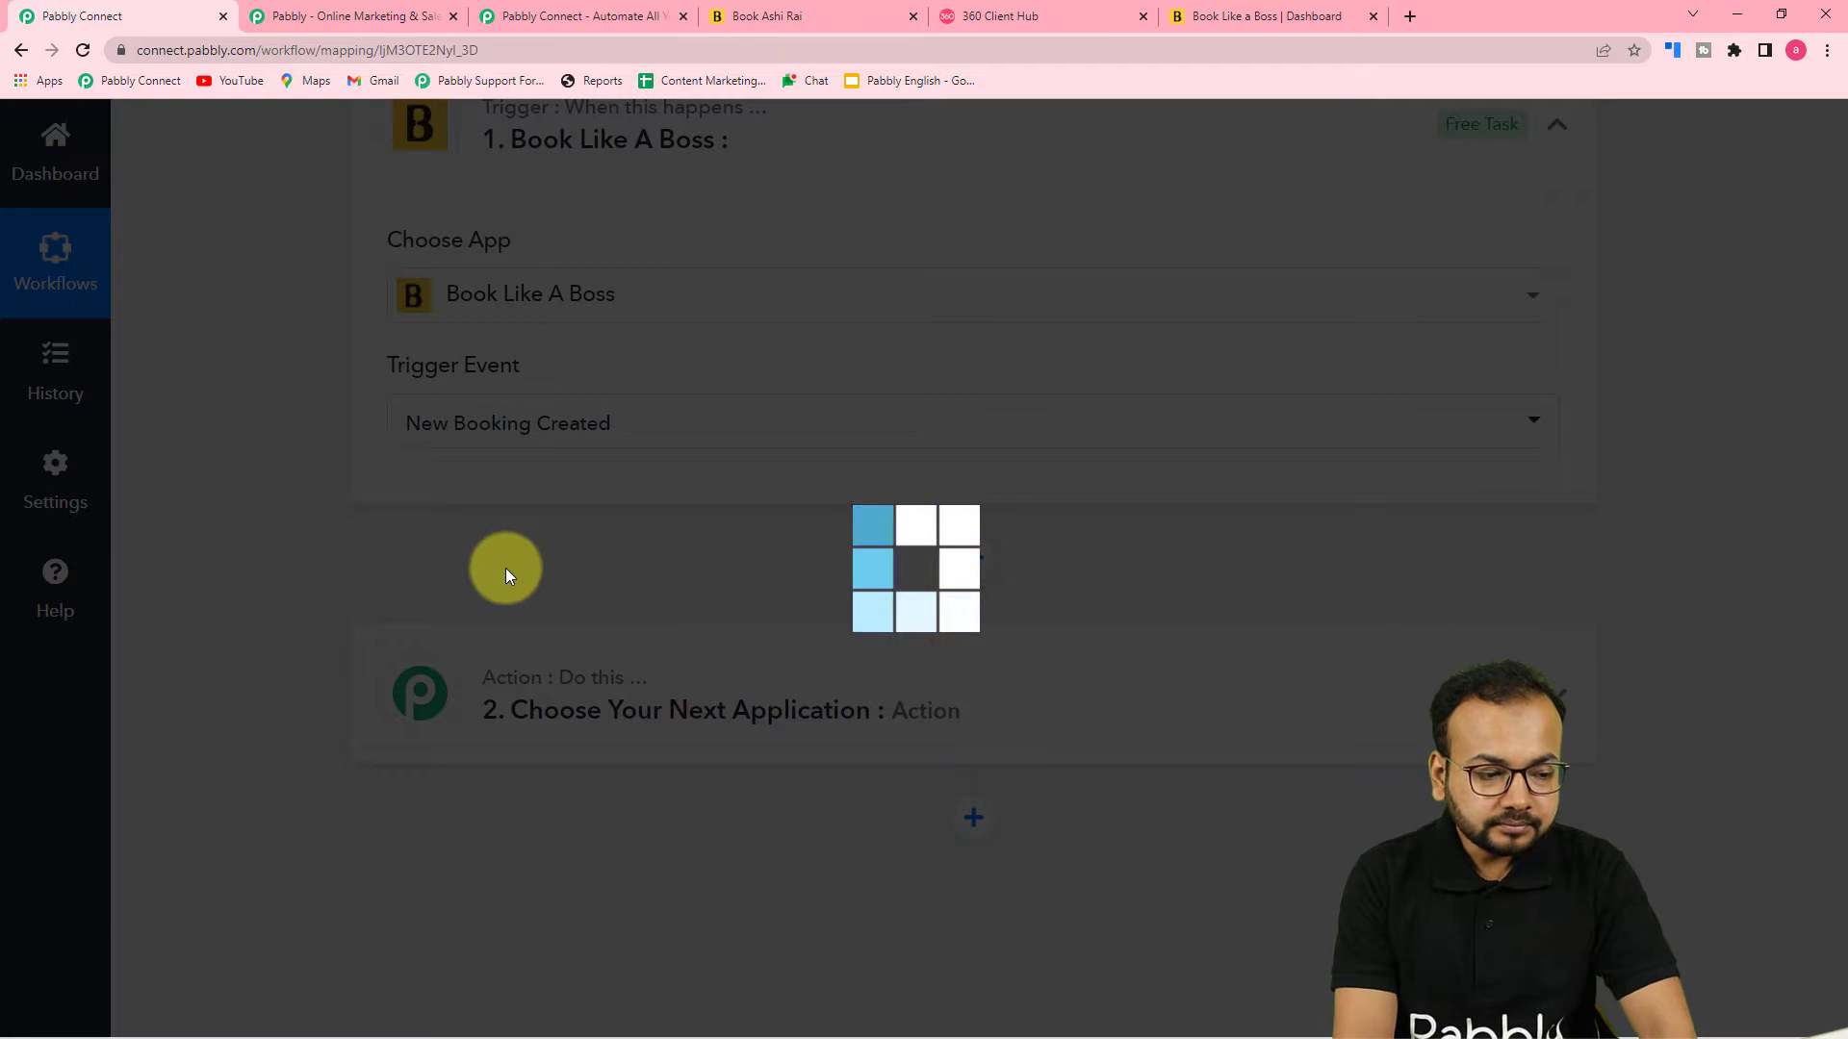
# Open the Book Like A Boss integration settings and add a new webhook entry under Manage webhooks
pyautogui.scroll(-2, 505, 569)
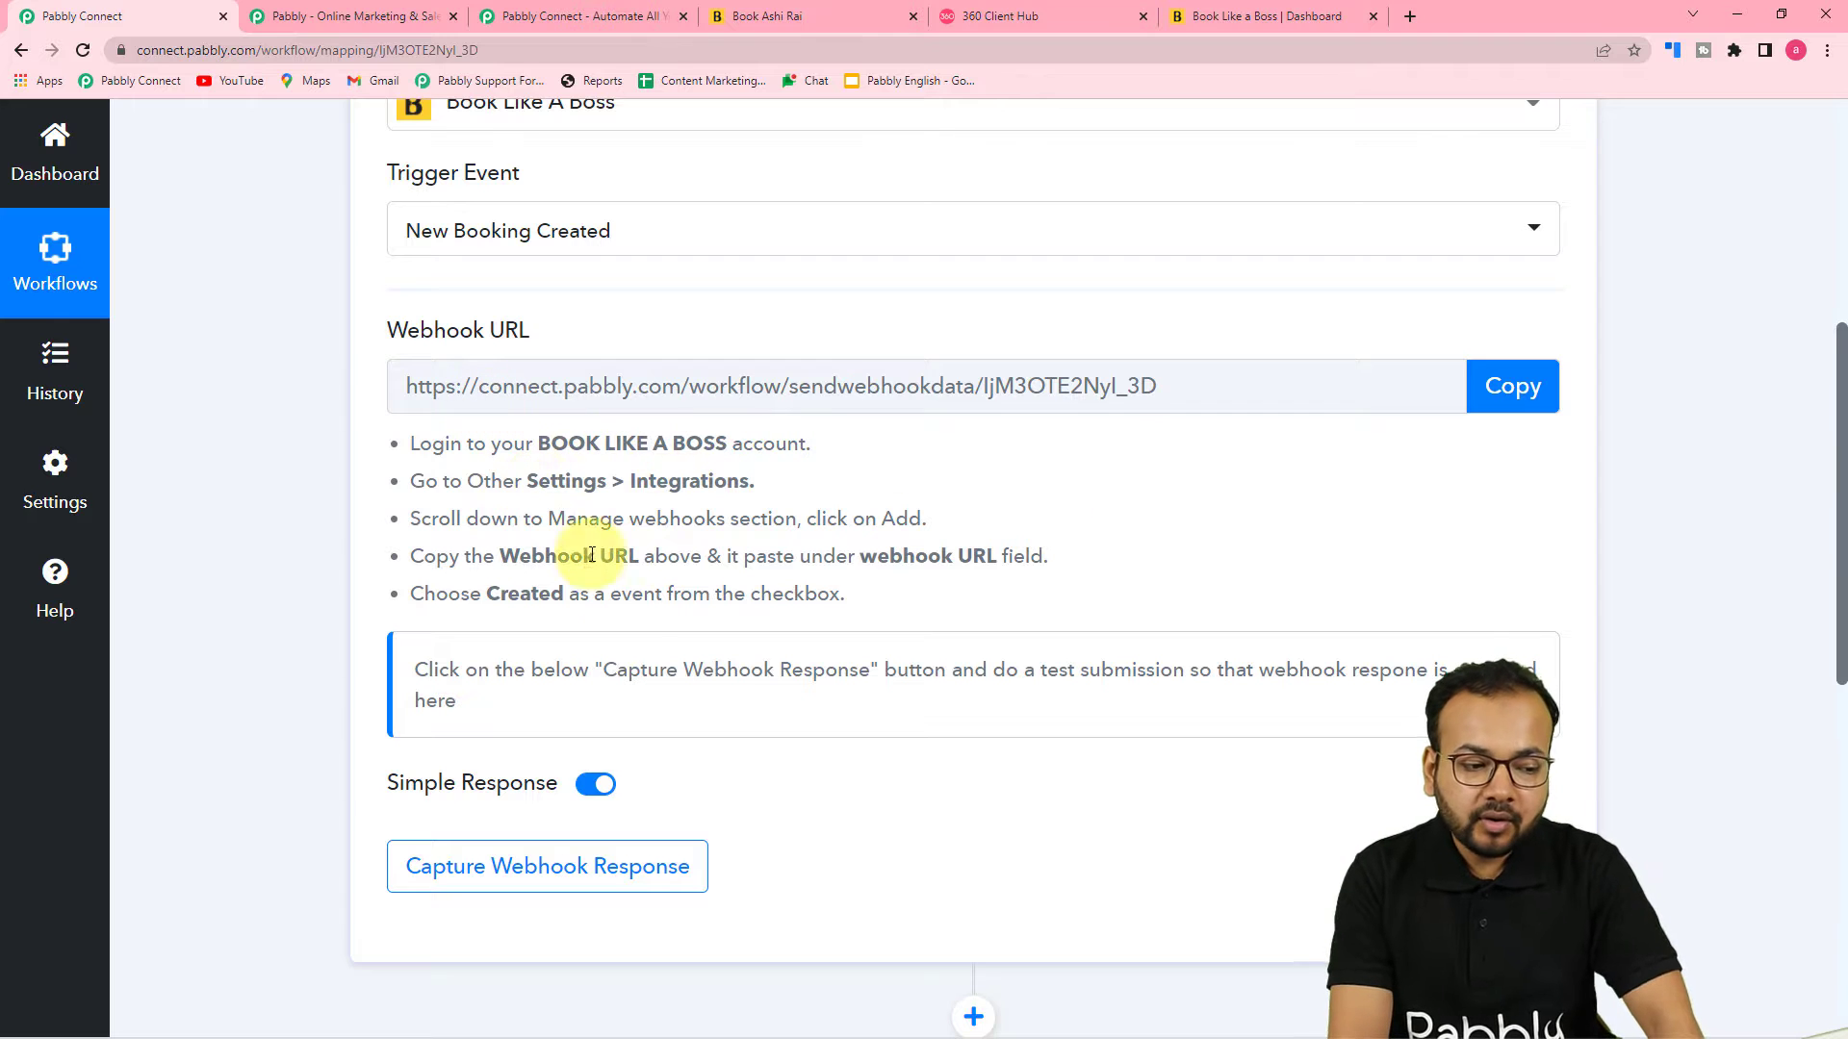
pyautogui.moveTo(524, 352)
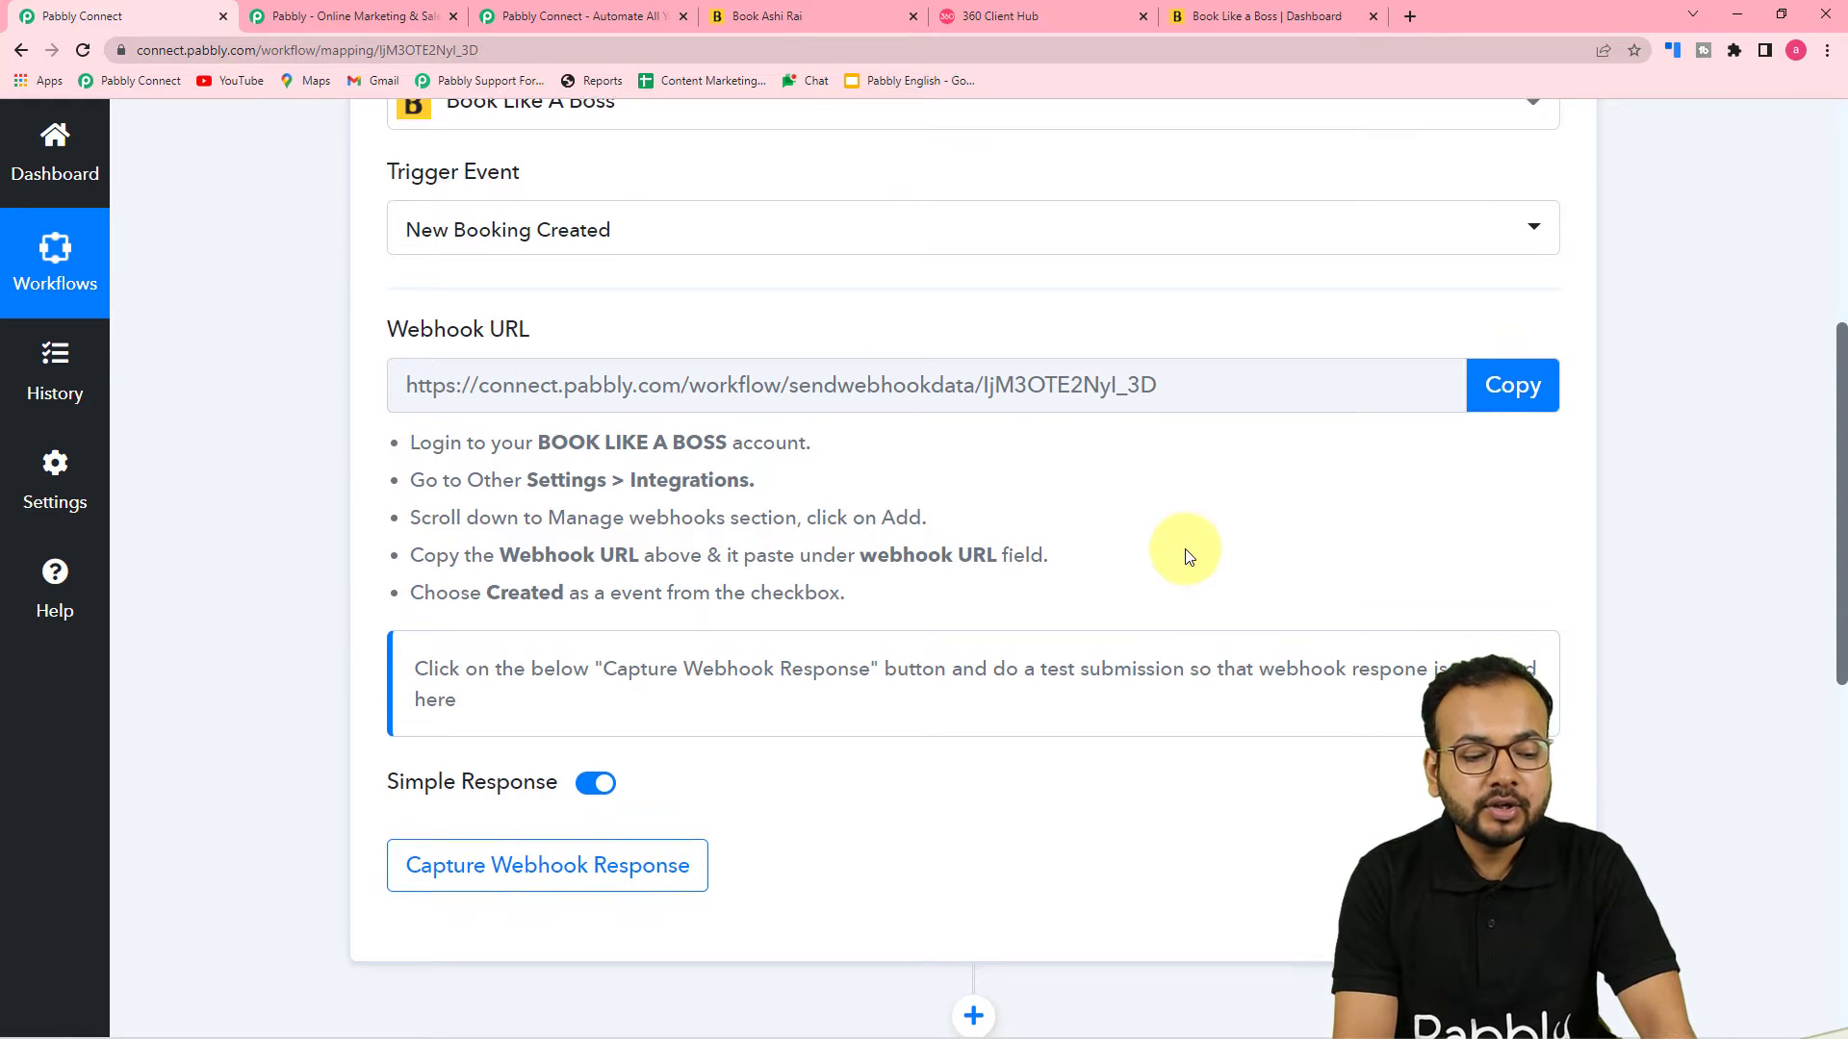
pyautogui.scroll(-1, 1189, 556)
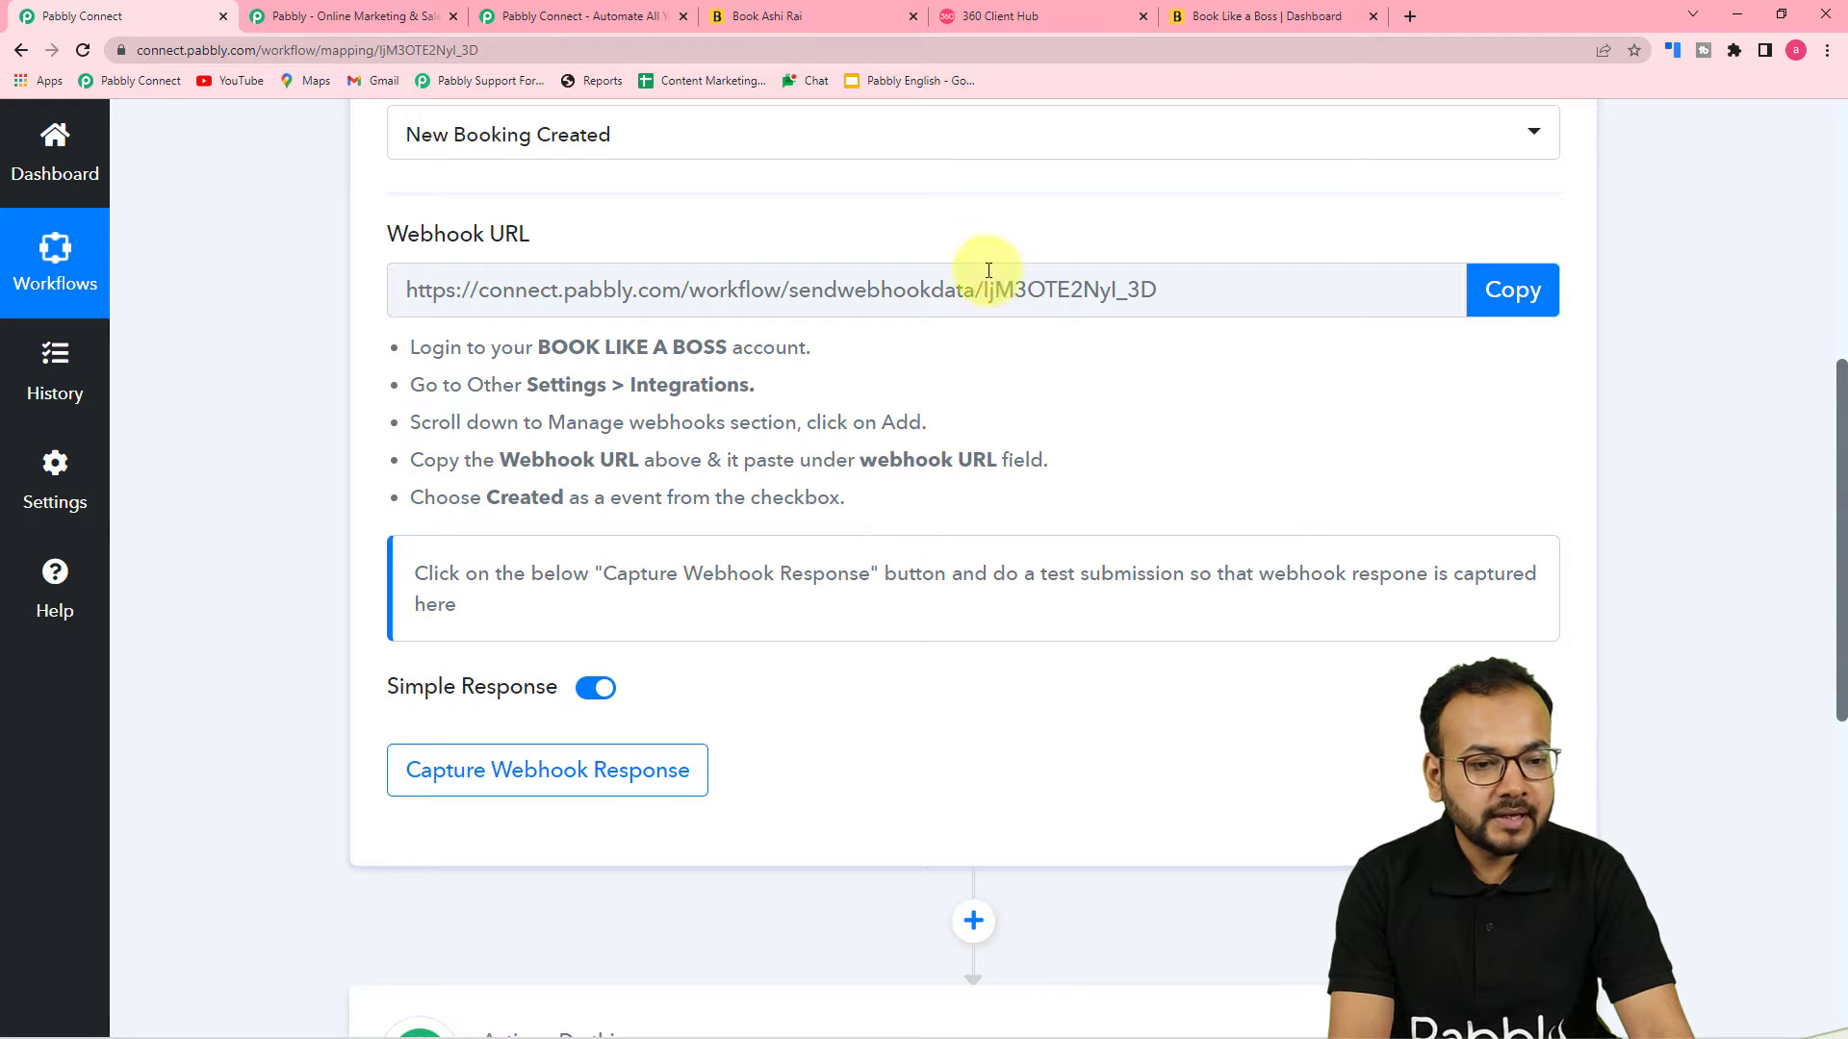
pyautogui.click(1232, 17)
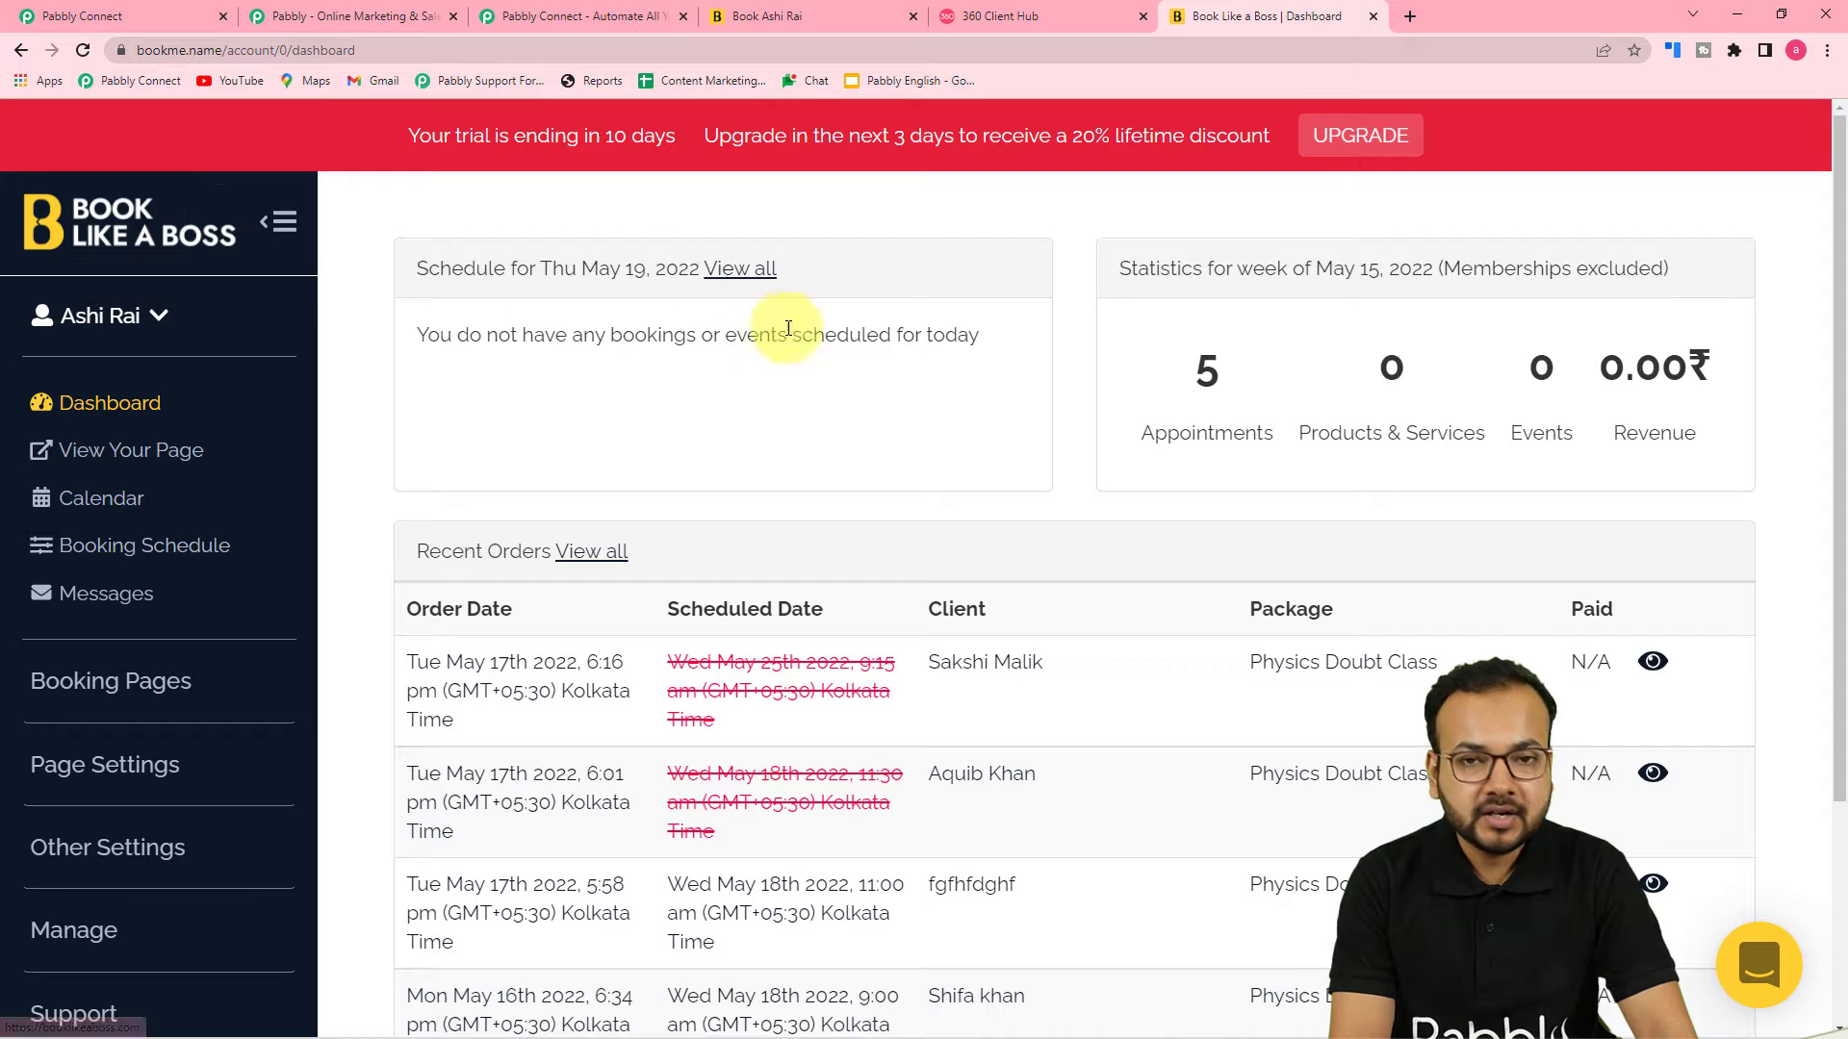
pyautogui.scroll(-3, 258, 510)
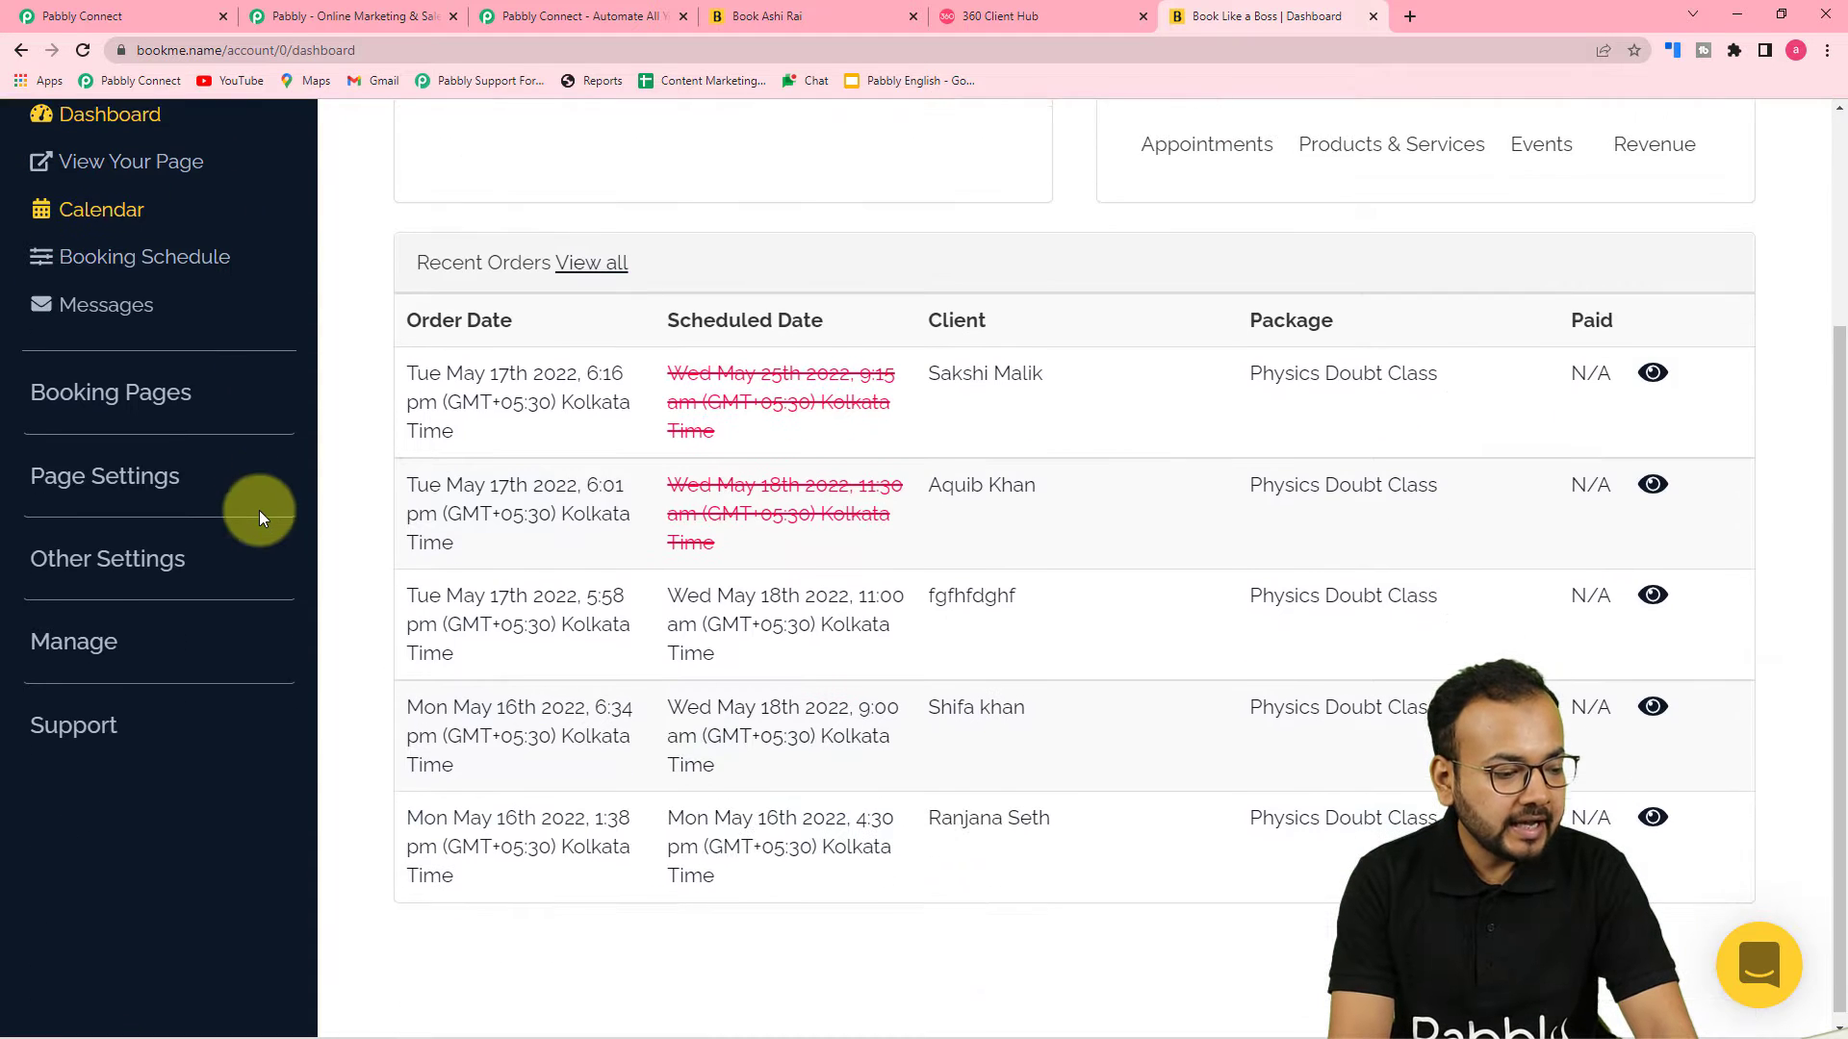
pyautogui.click(98, 560)
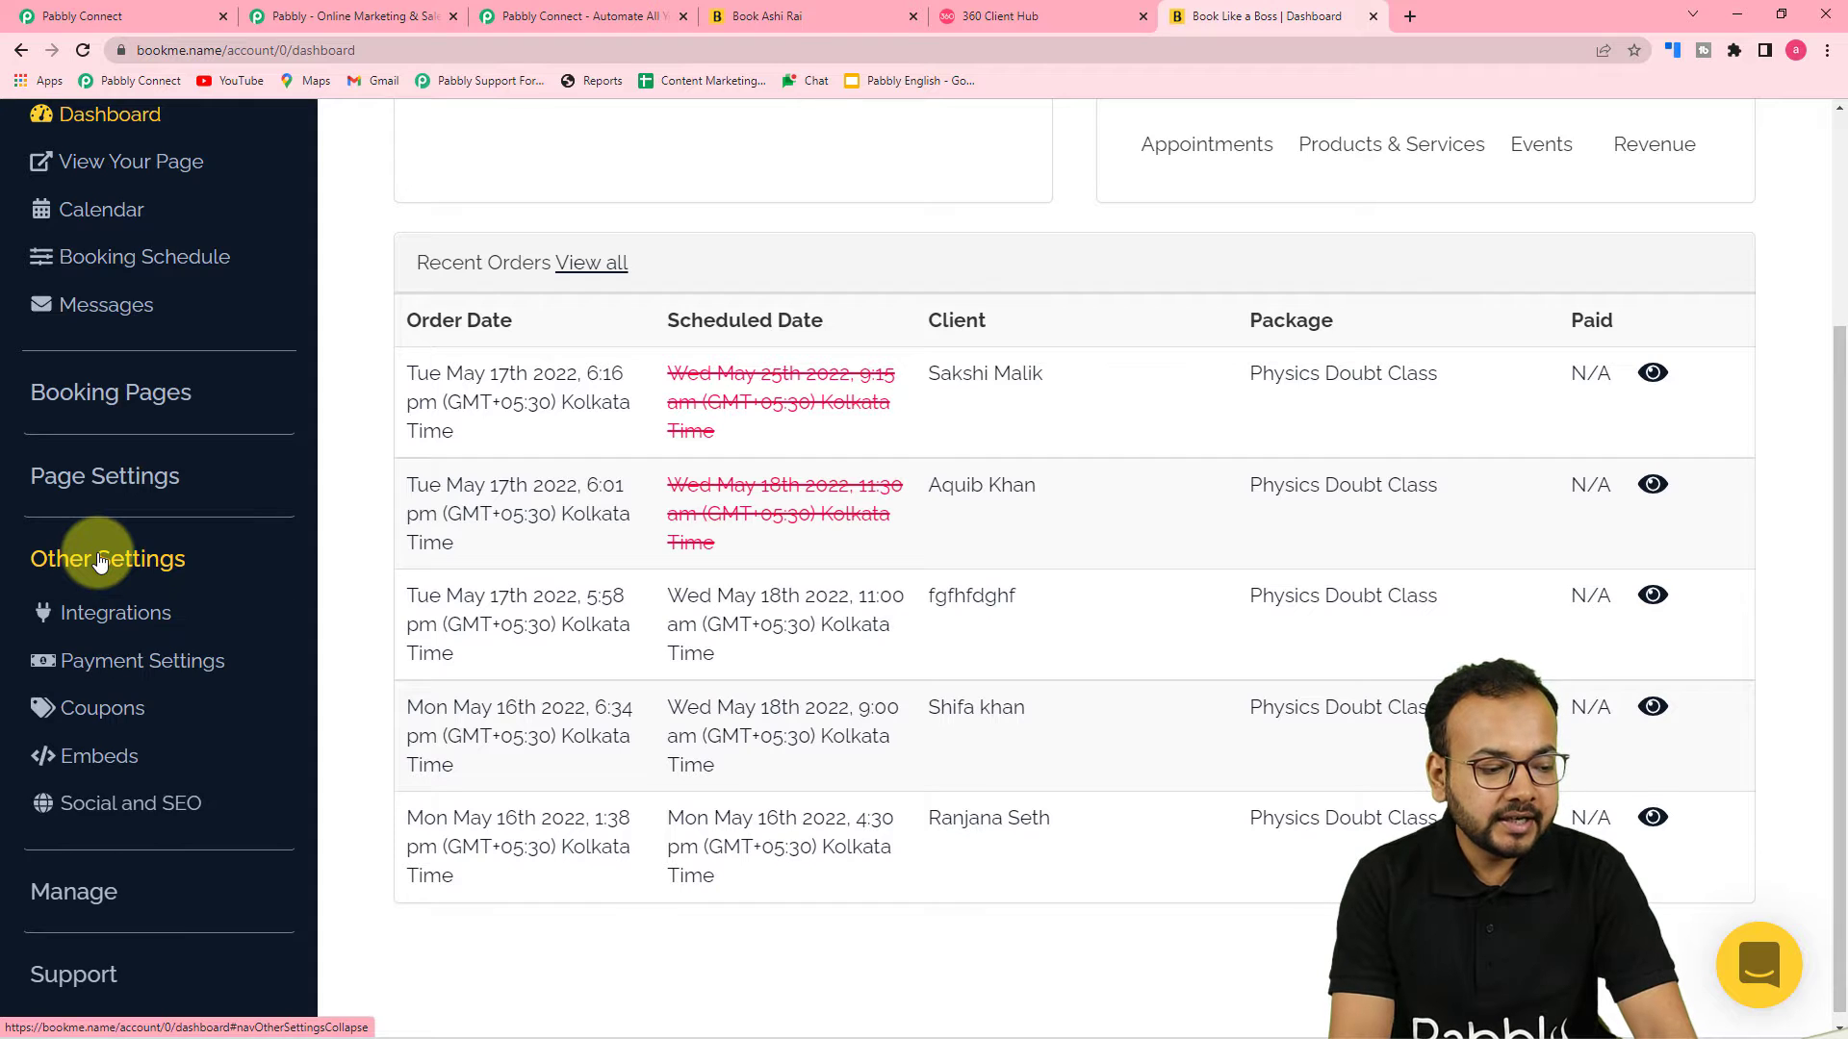
pyautogui.click(110, 619)
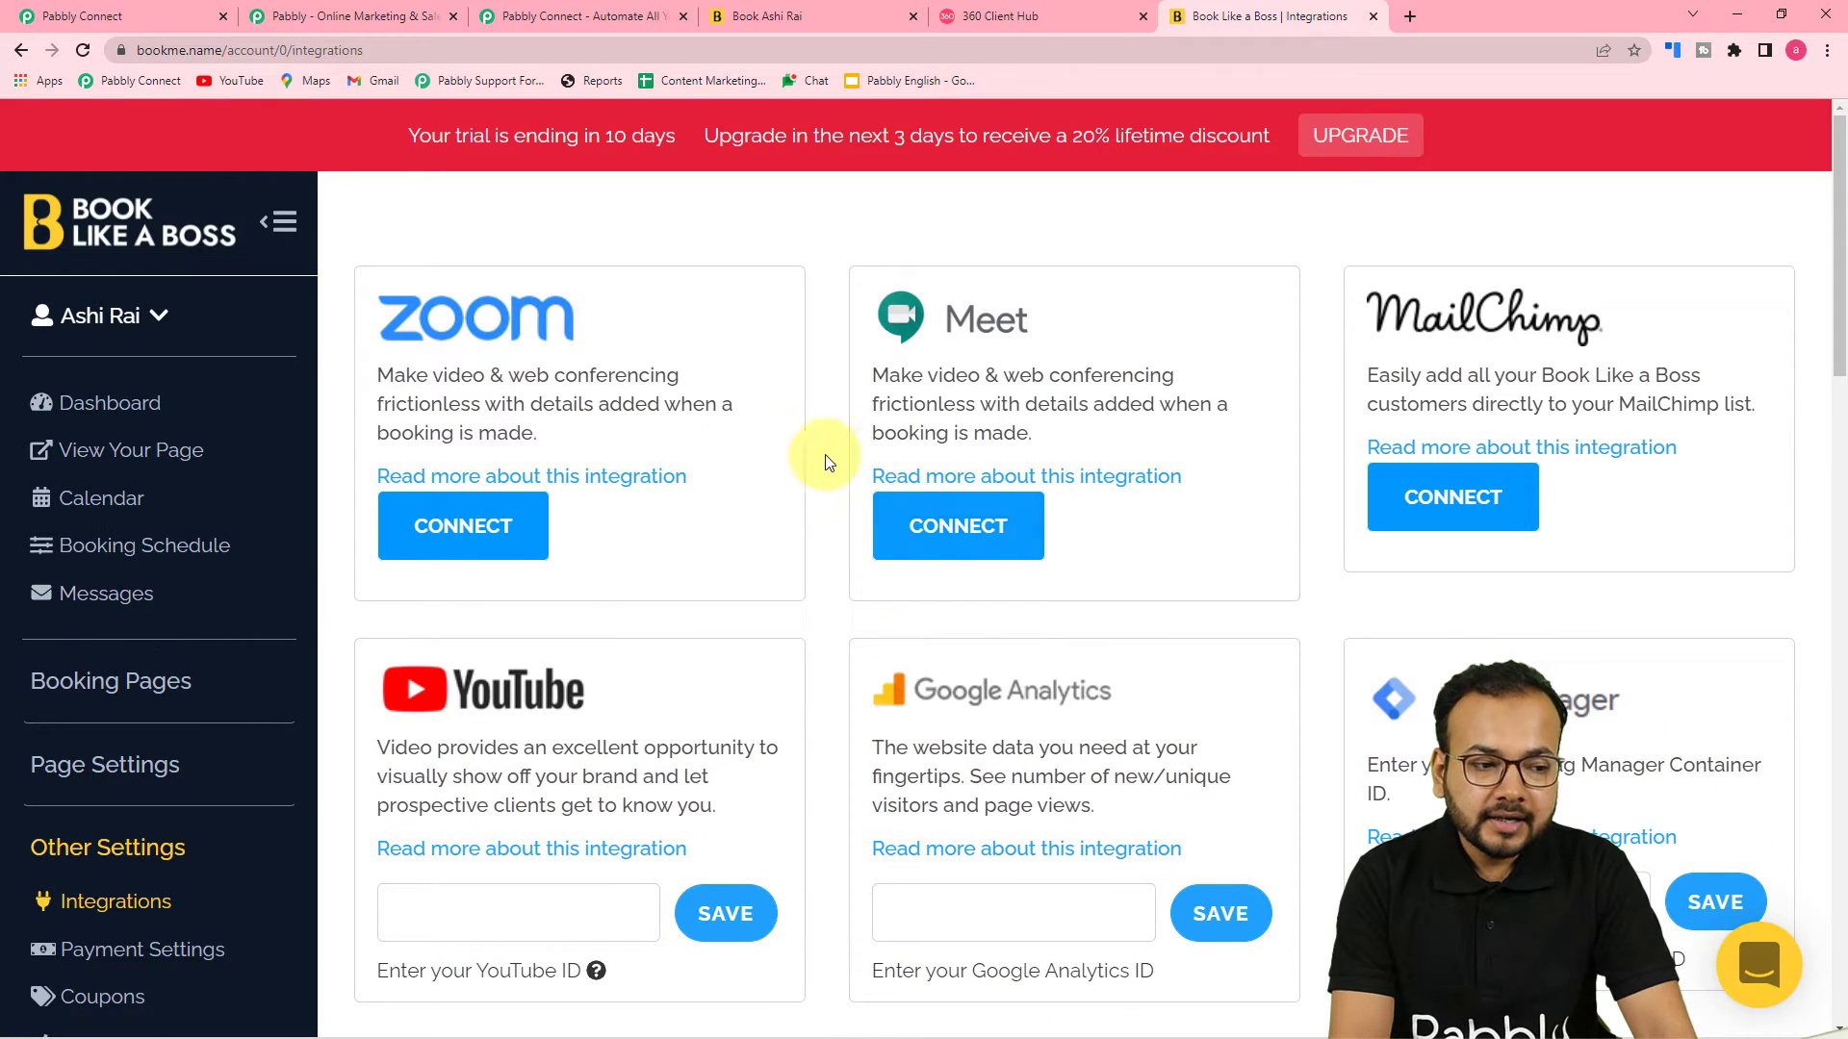
pyautogui.scroll(-10, 684, 471)
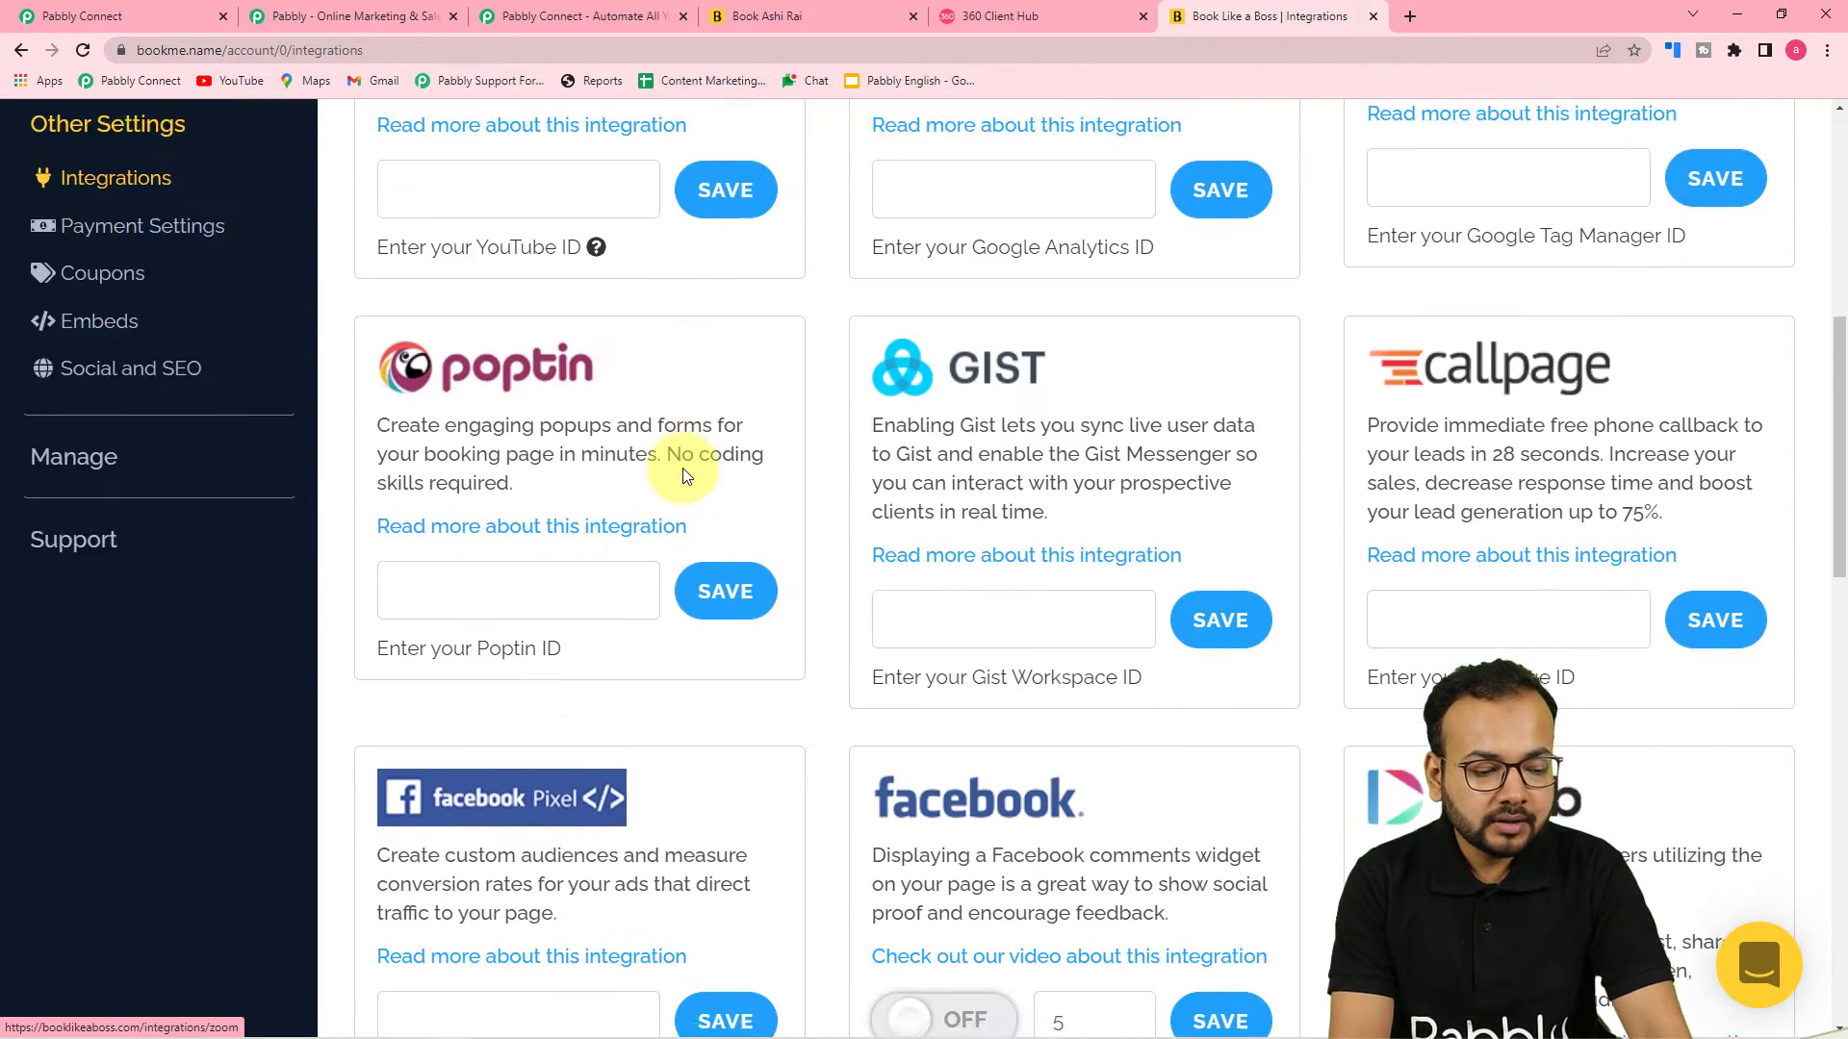
pyautogui.scroll(-5, 683, 469)
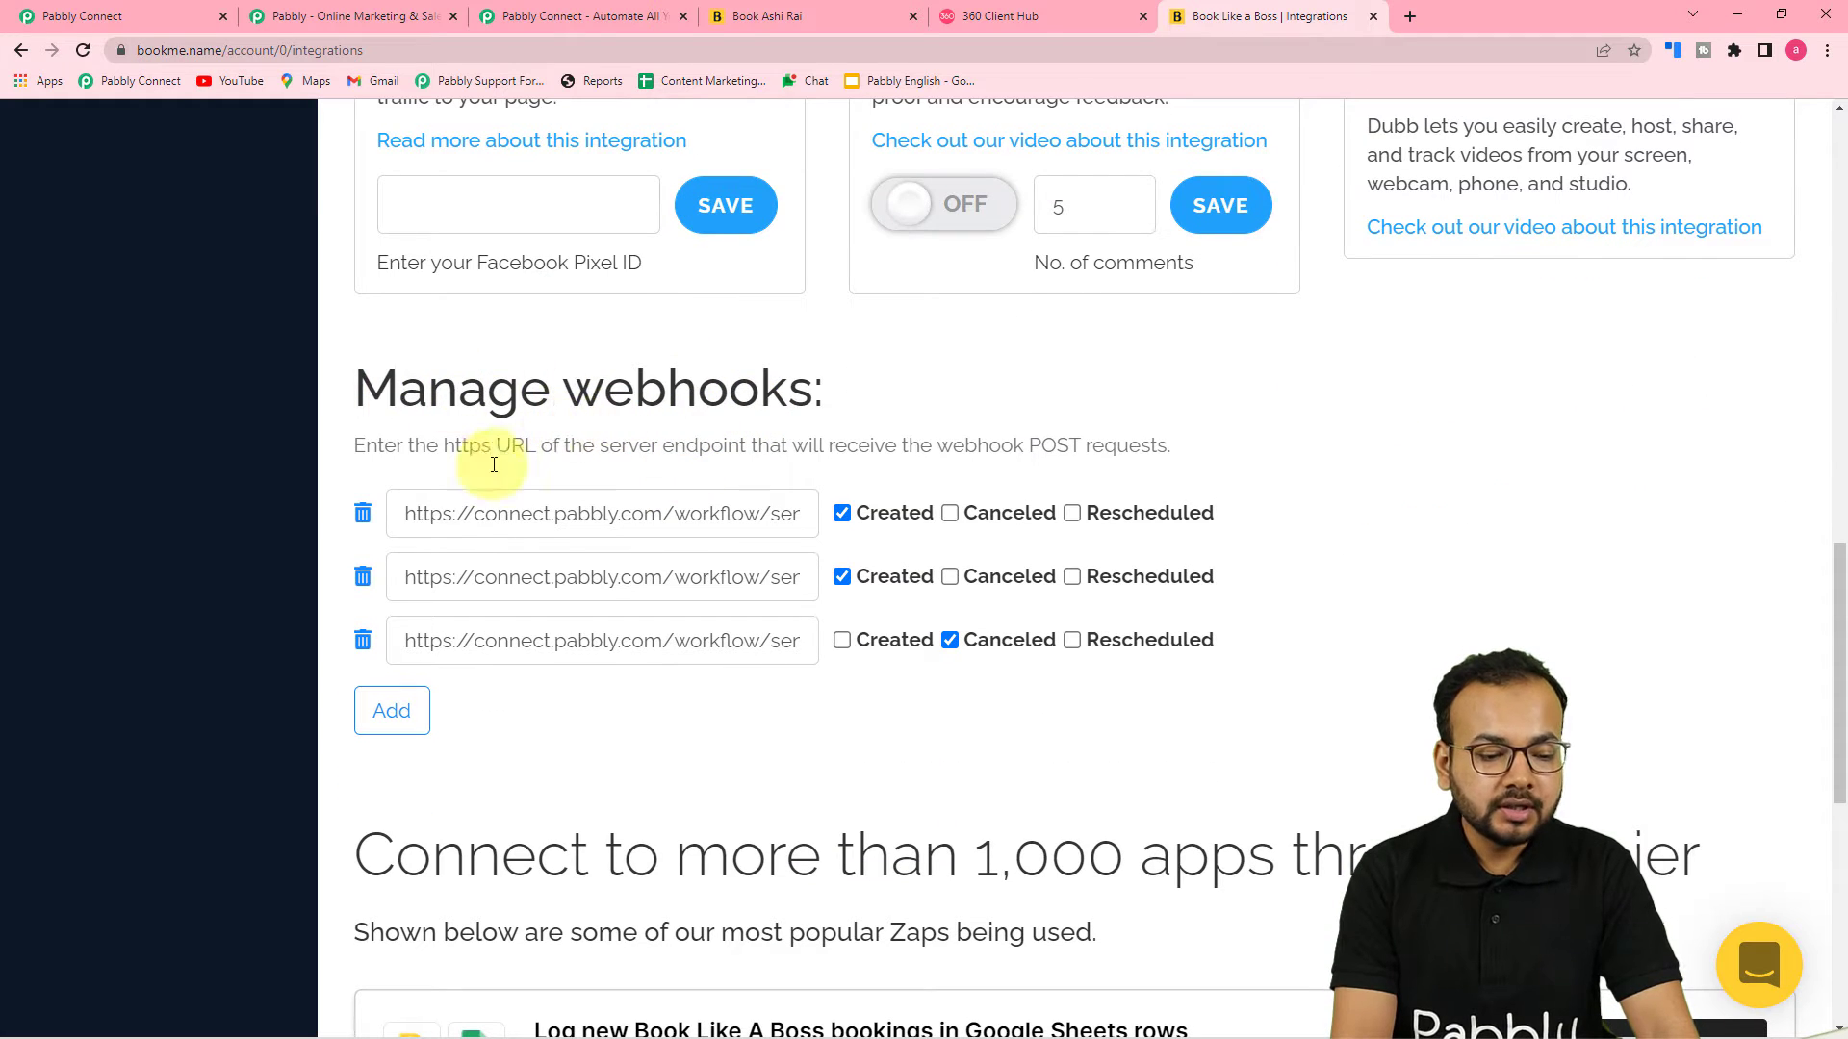
pyautogui.click(395, 720)
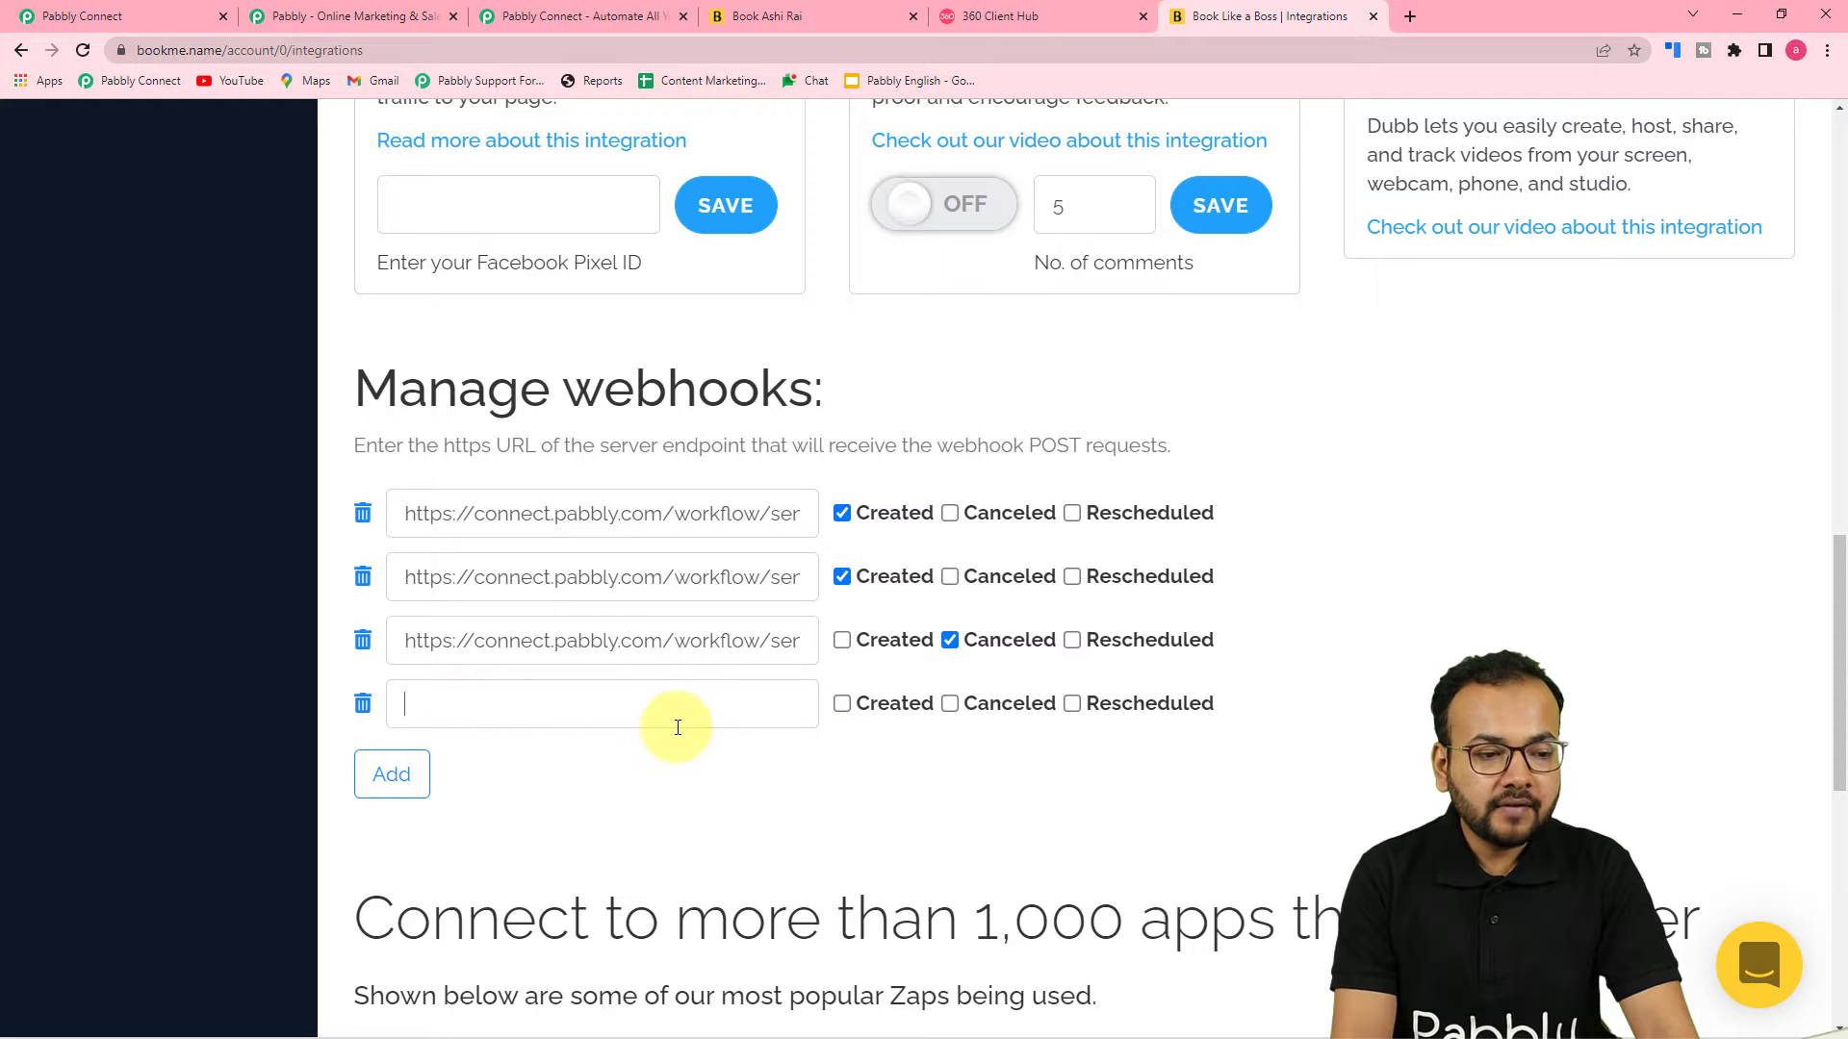
# Copy the trigger's webhook URL and paste it into the new webhook field in Book Like A Boss
pyautogui.click(123, 14)
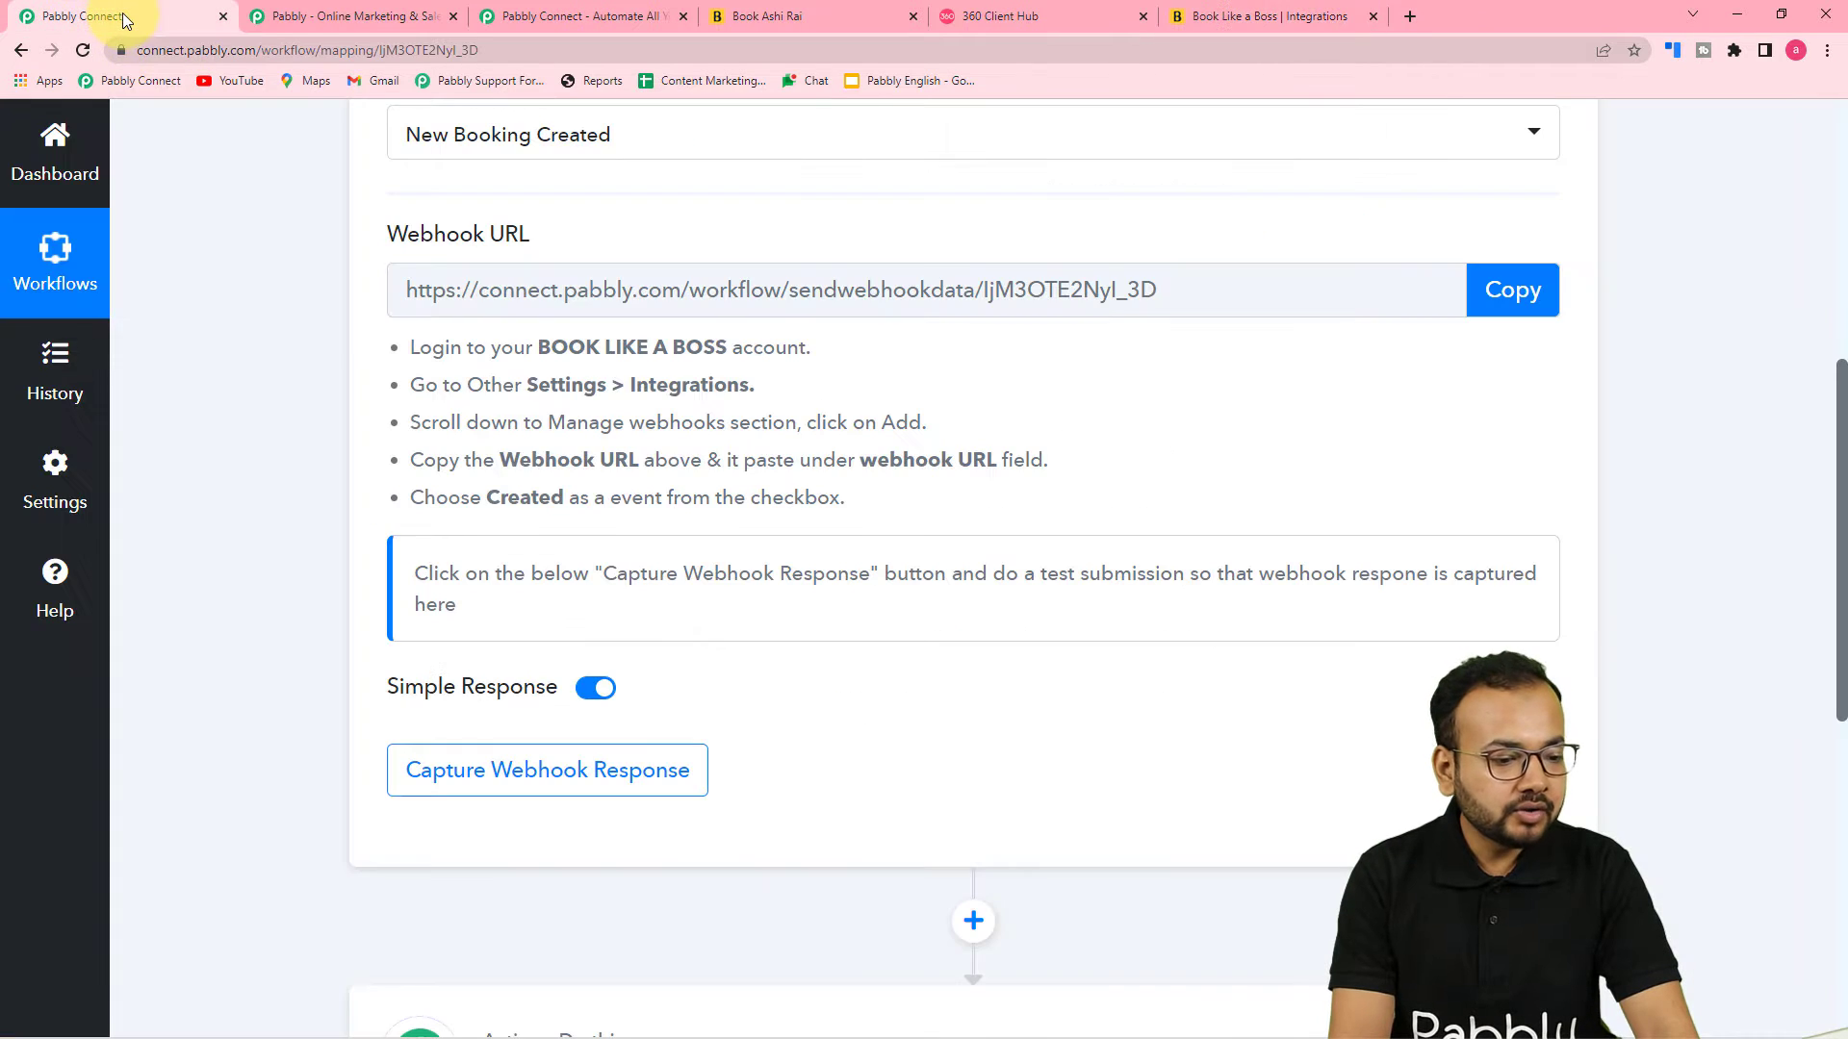
pyautogui.click(1513, 289)
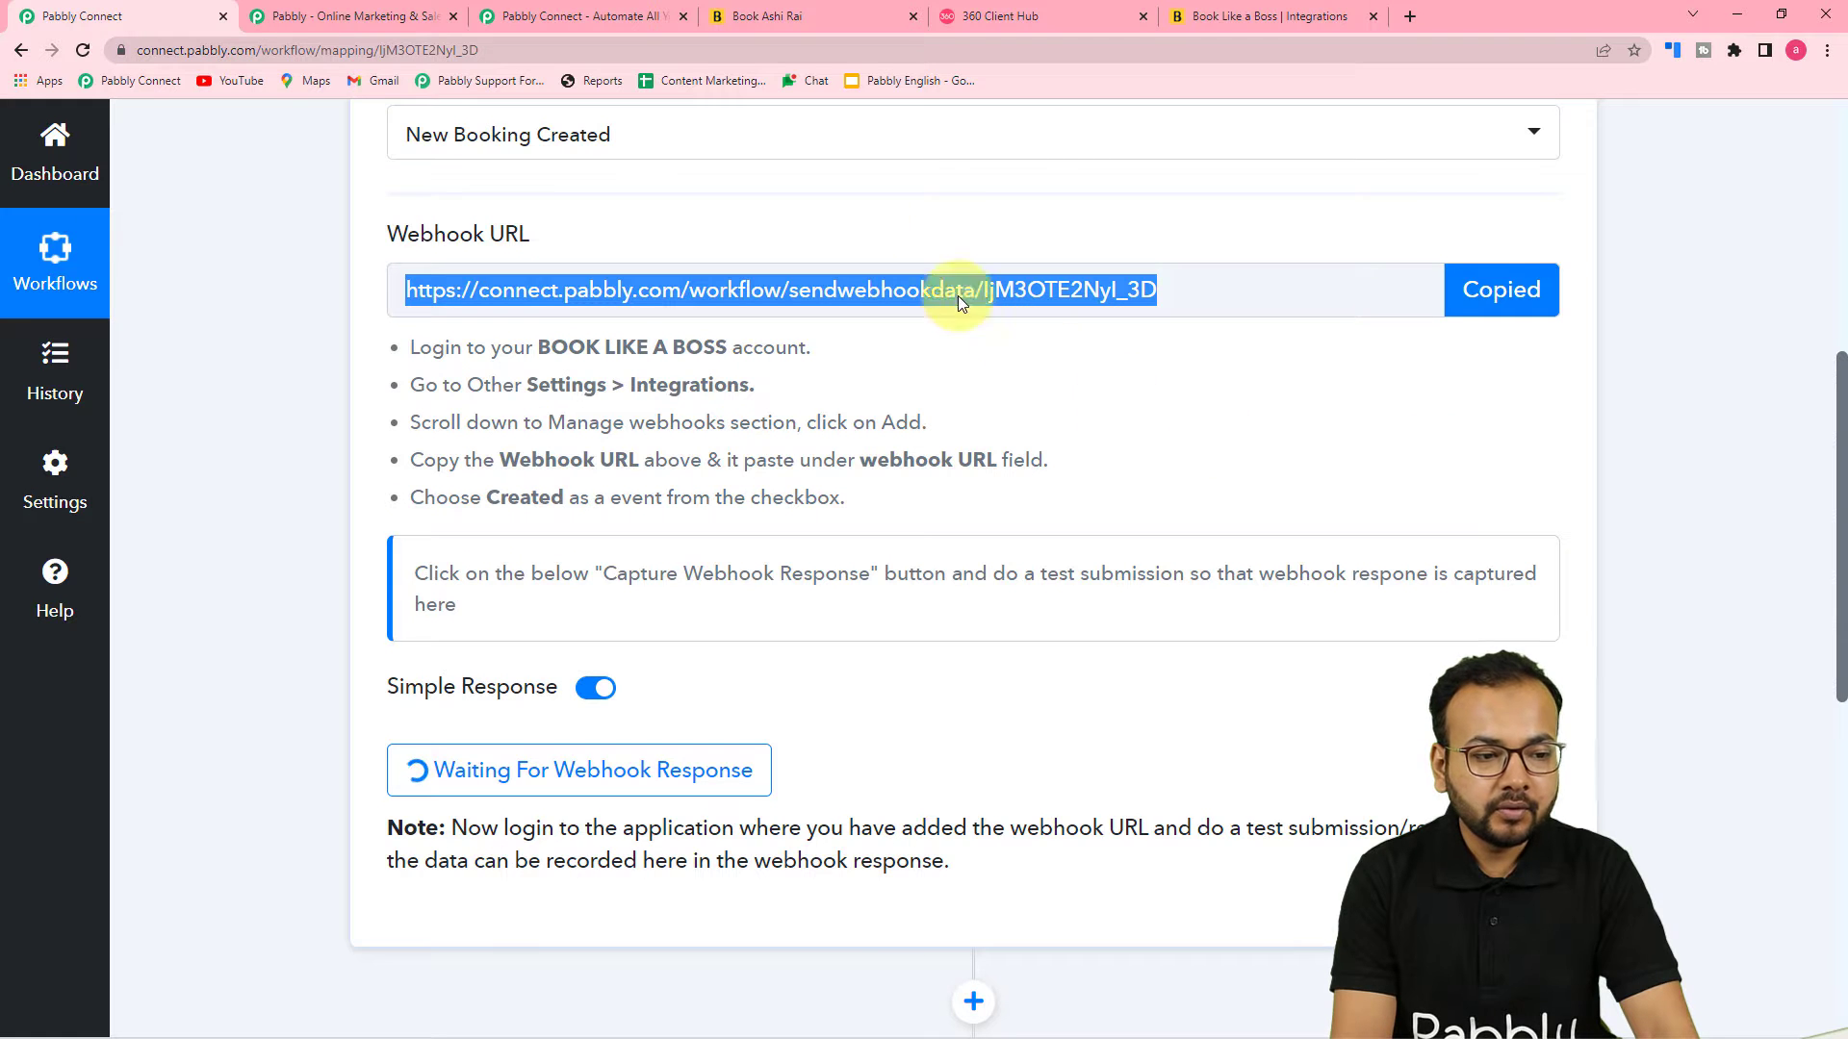
pyautogui.click(1244, 14)
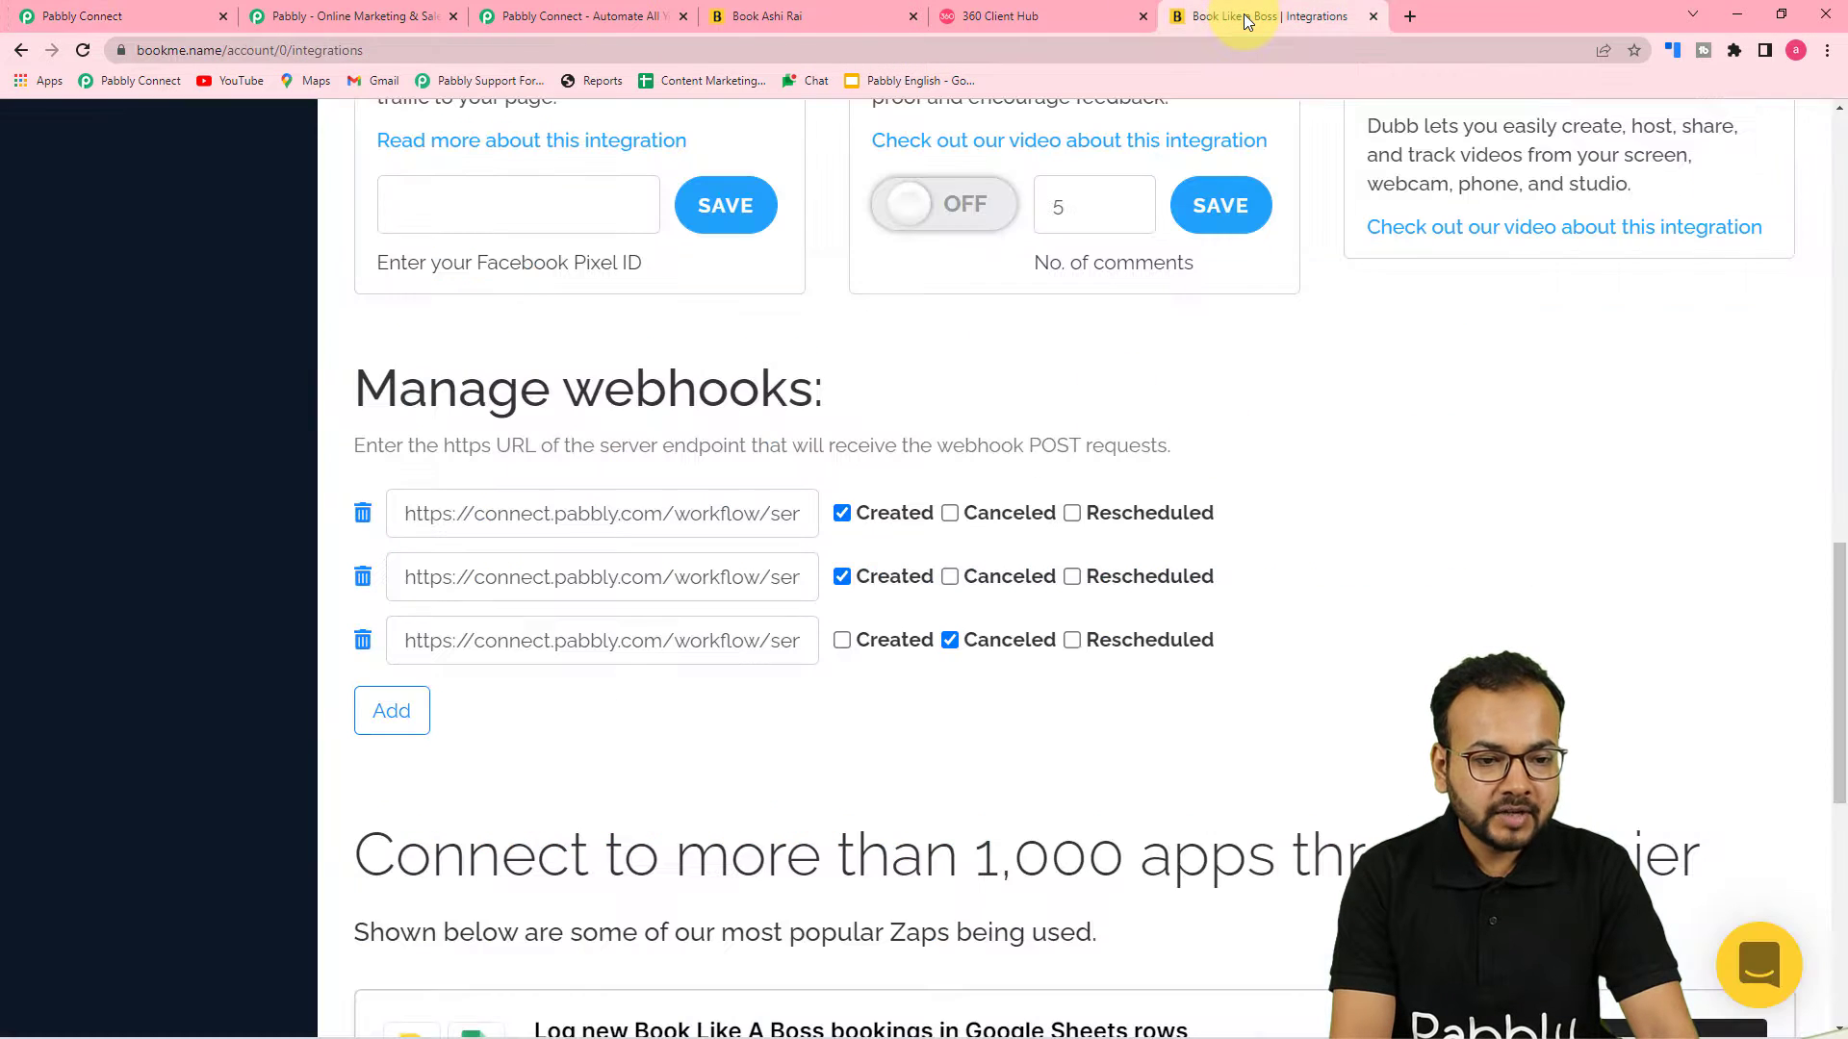
pyautogui.click(403, 713)
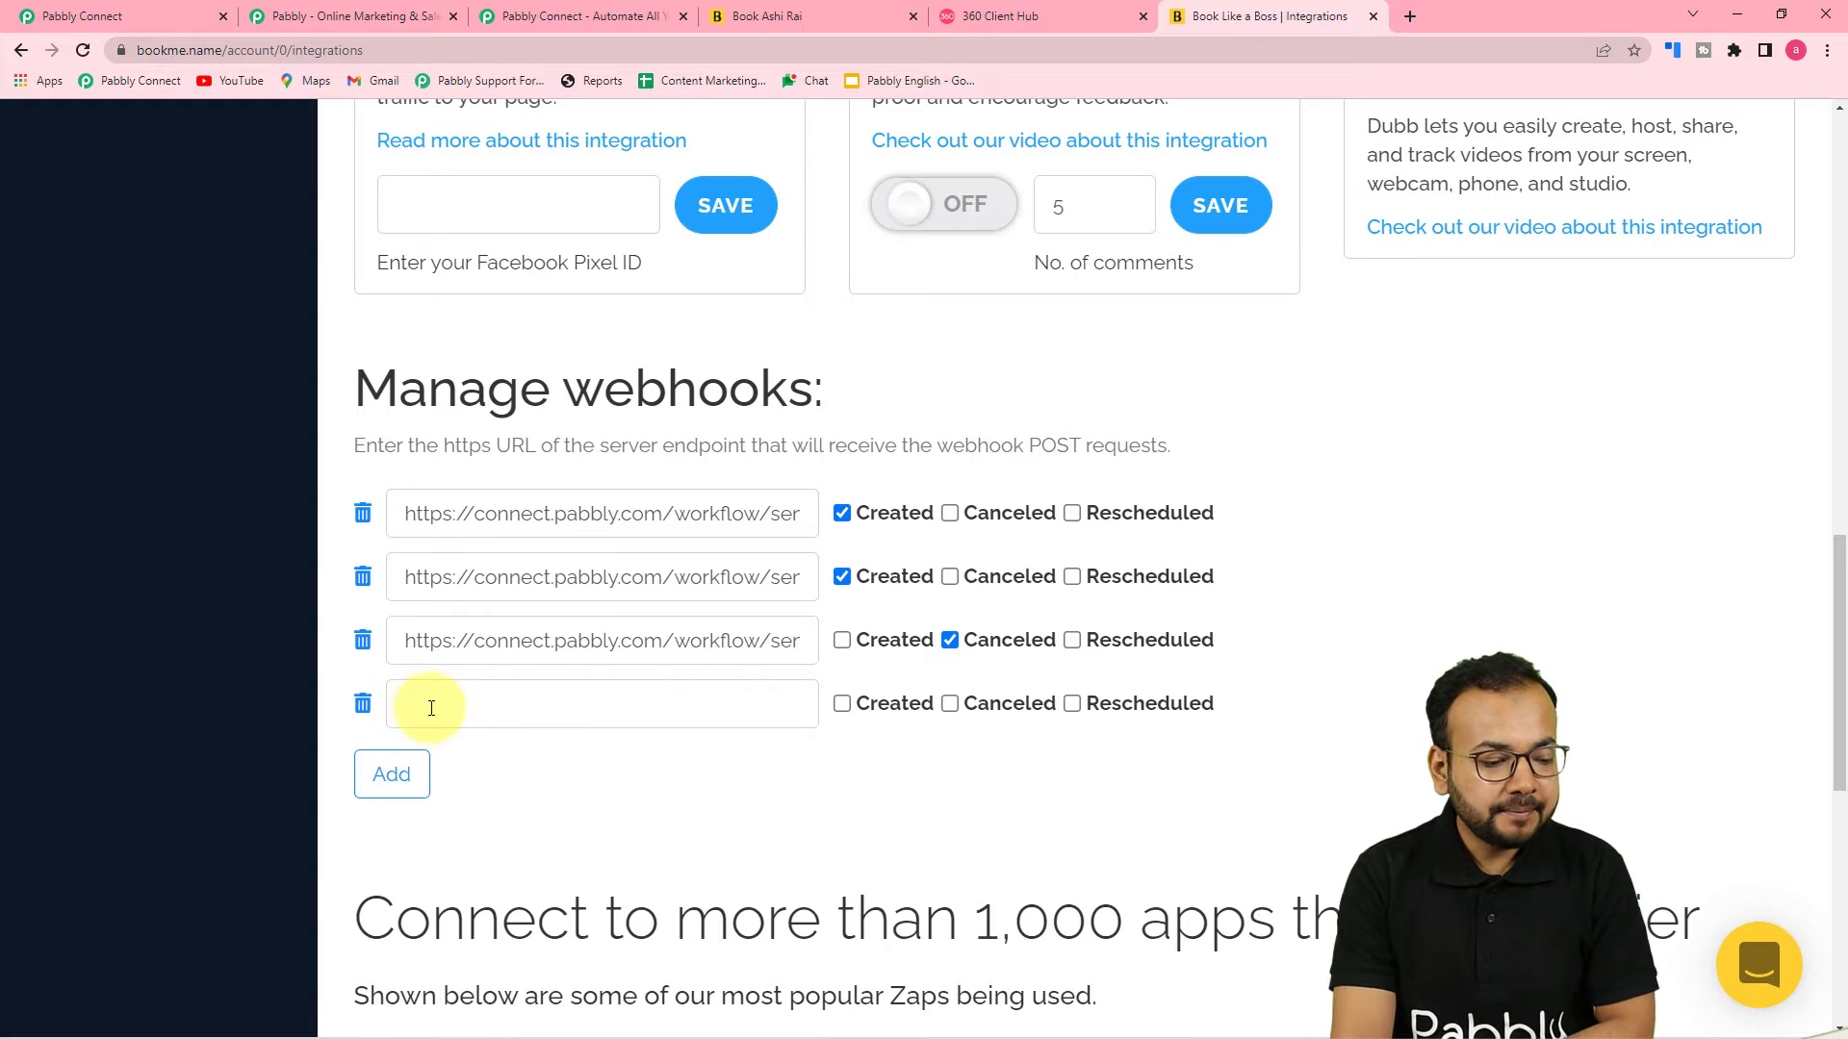
pyautogui.rightClick(431, 708)
pyautogui.click(510, 575)
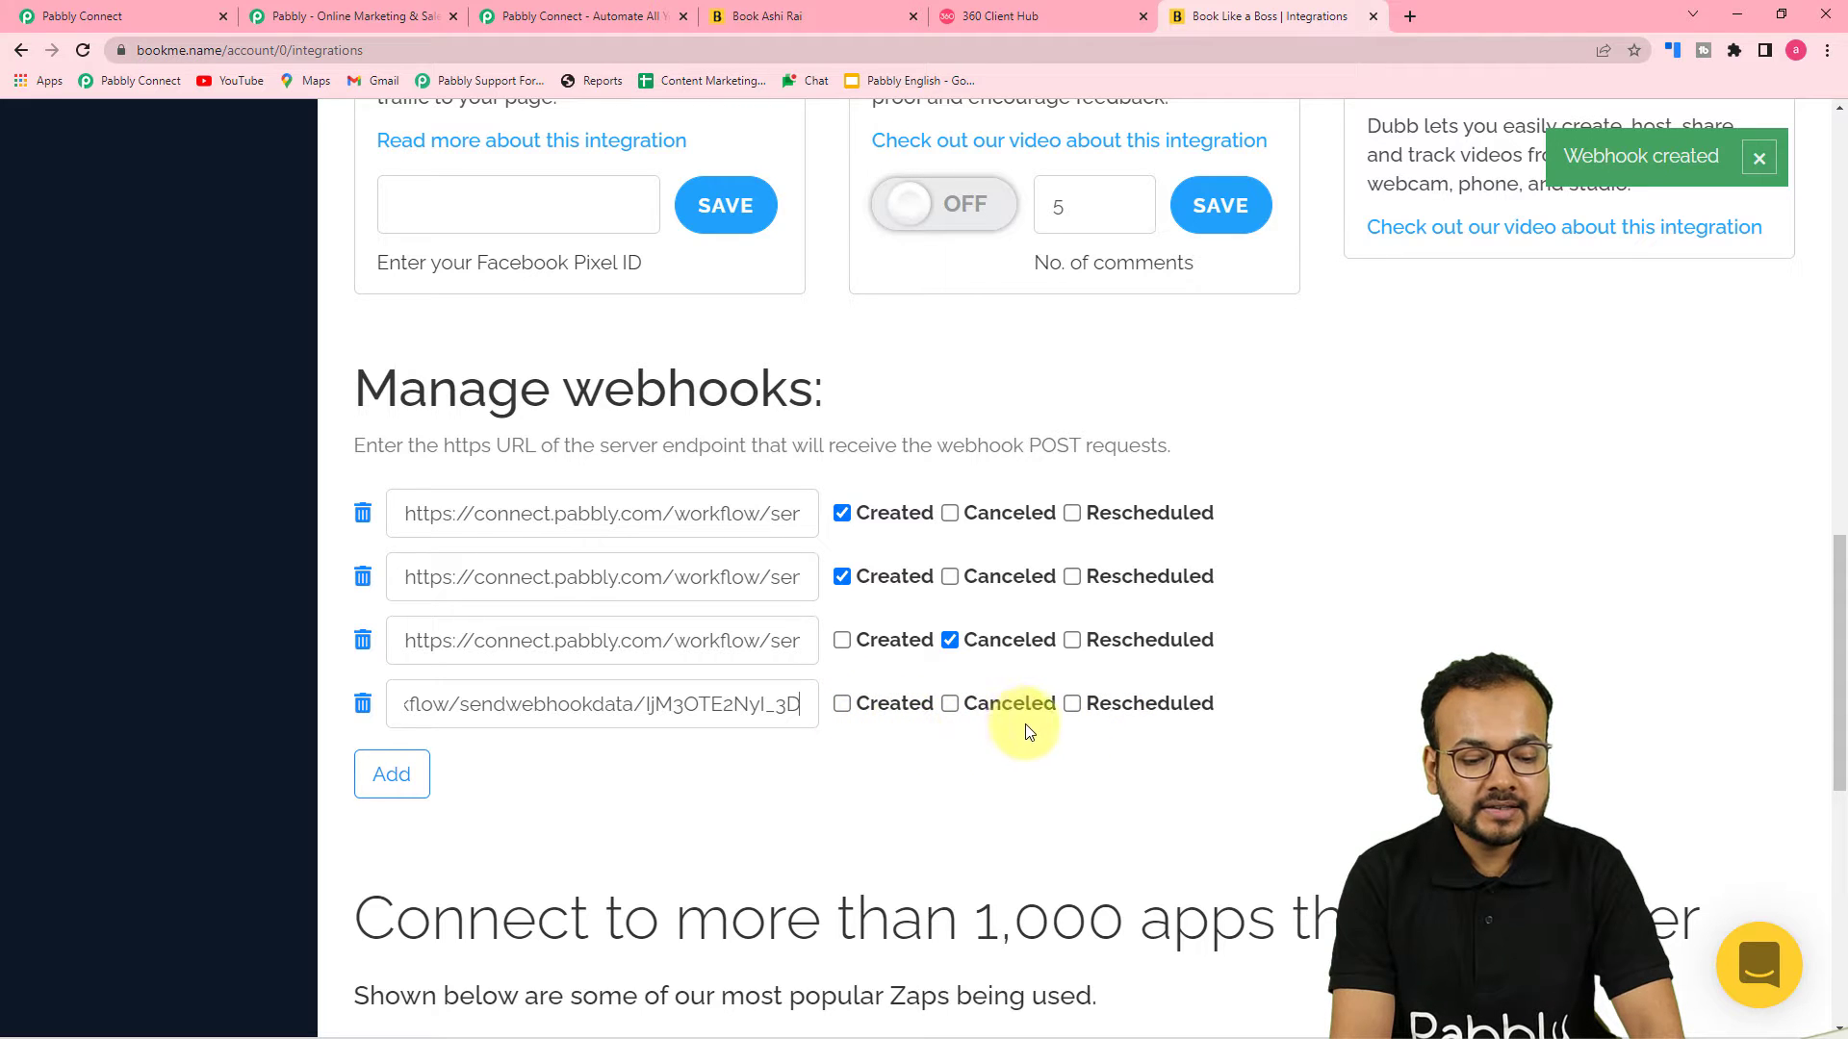
# Tick the Created event for the new webhook
pyautogui.click(840, 710)
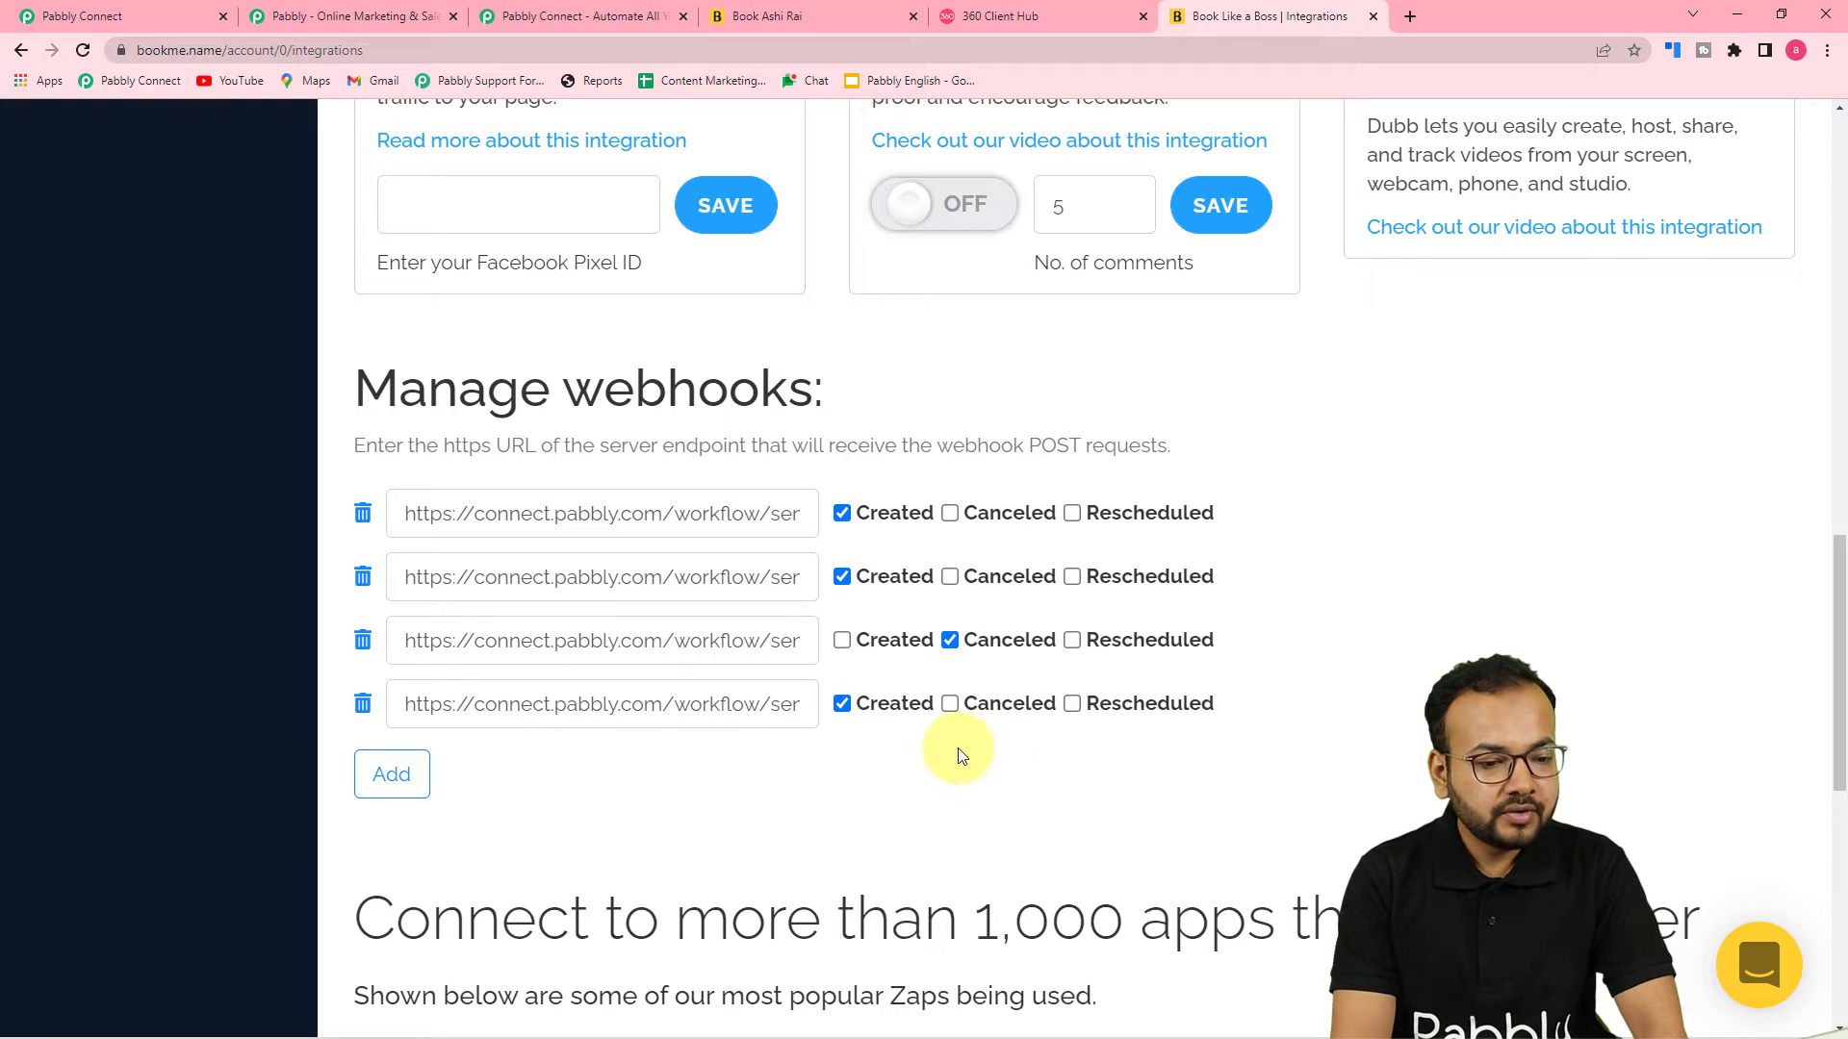
pyautogui.click(161, 9)
pyautogui.scroll(-3, 269, 463)
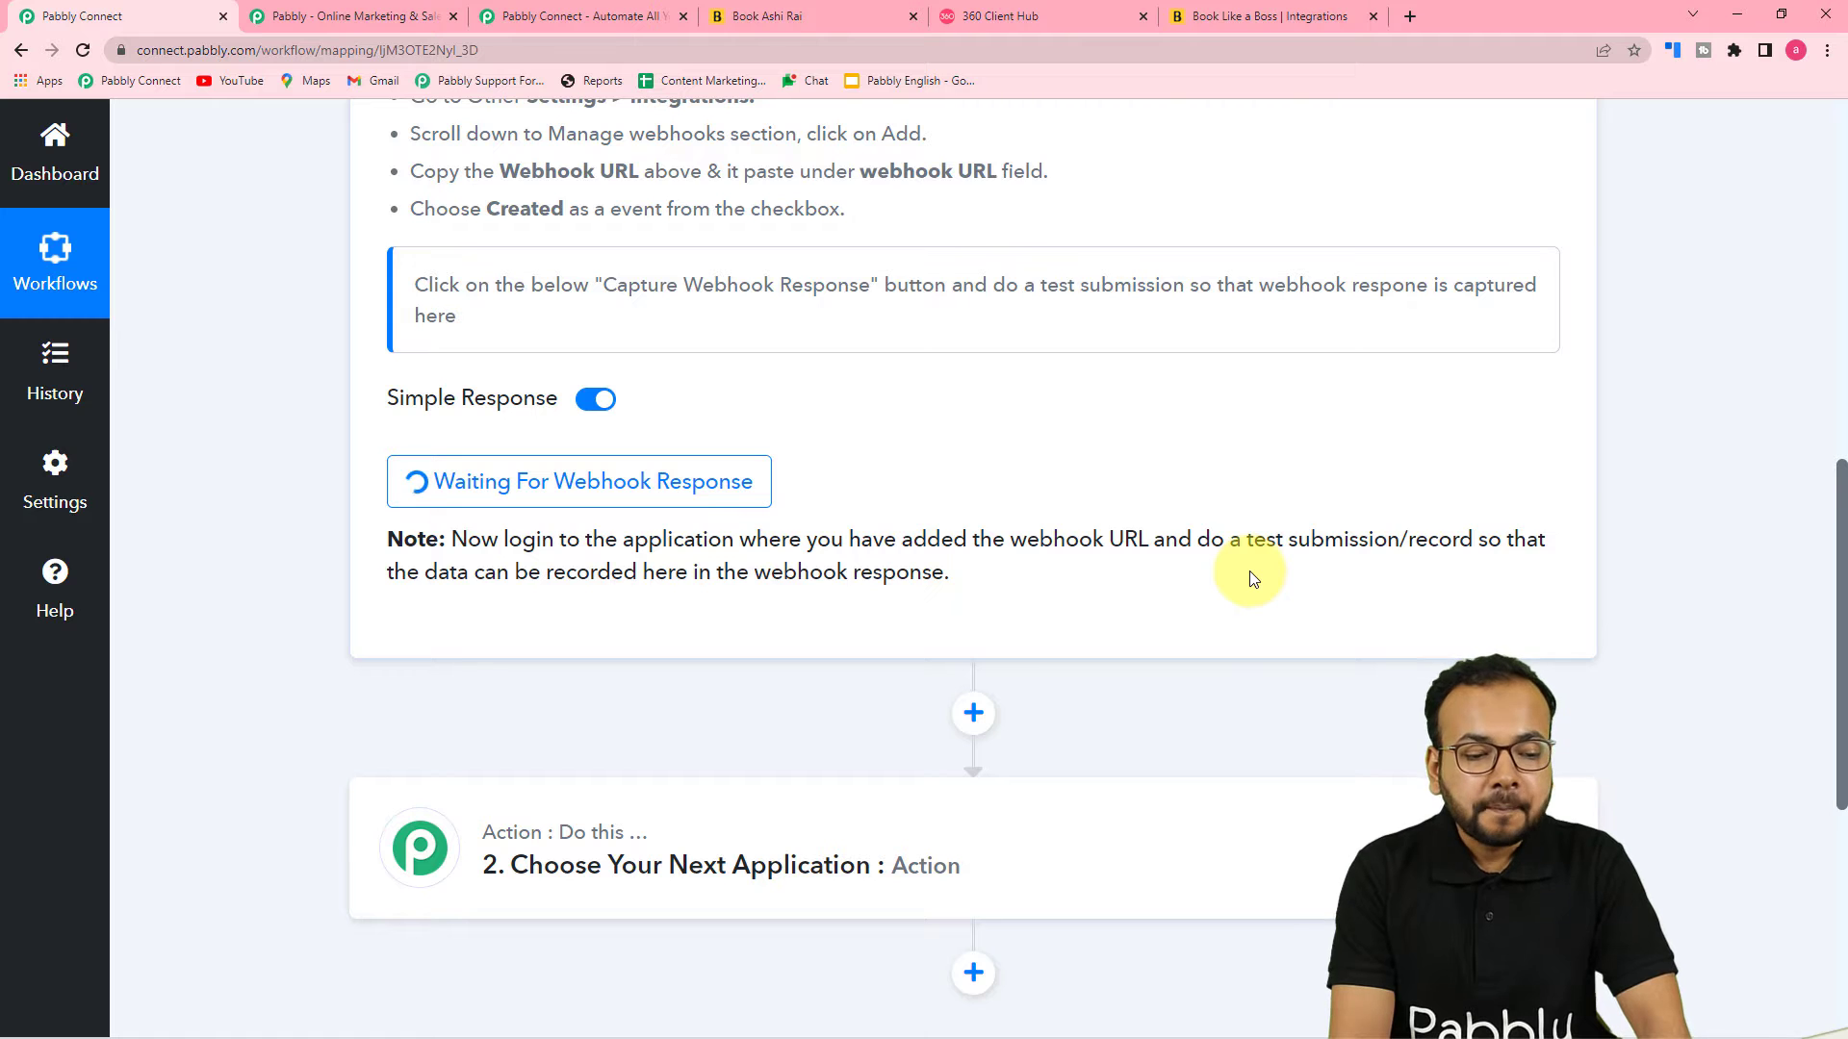
# Open the public booking page and pick May 25, 2022 at 9:00 AM for the Physics Doubt Class
pyautogui.scroll(8, 1249, 569)
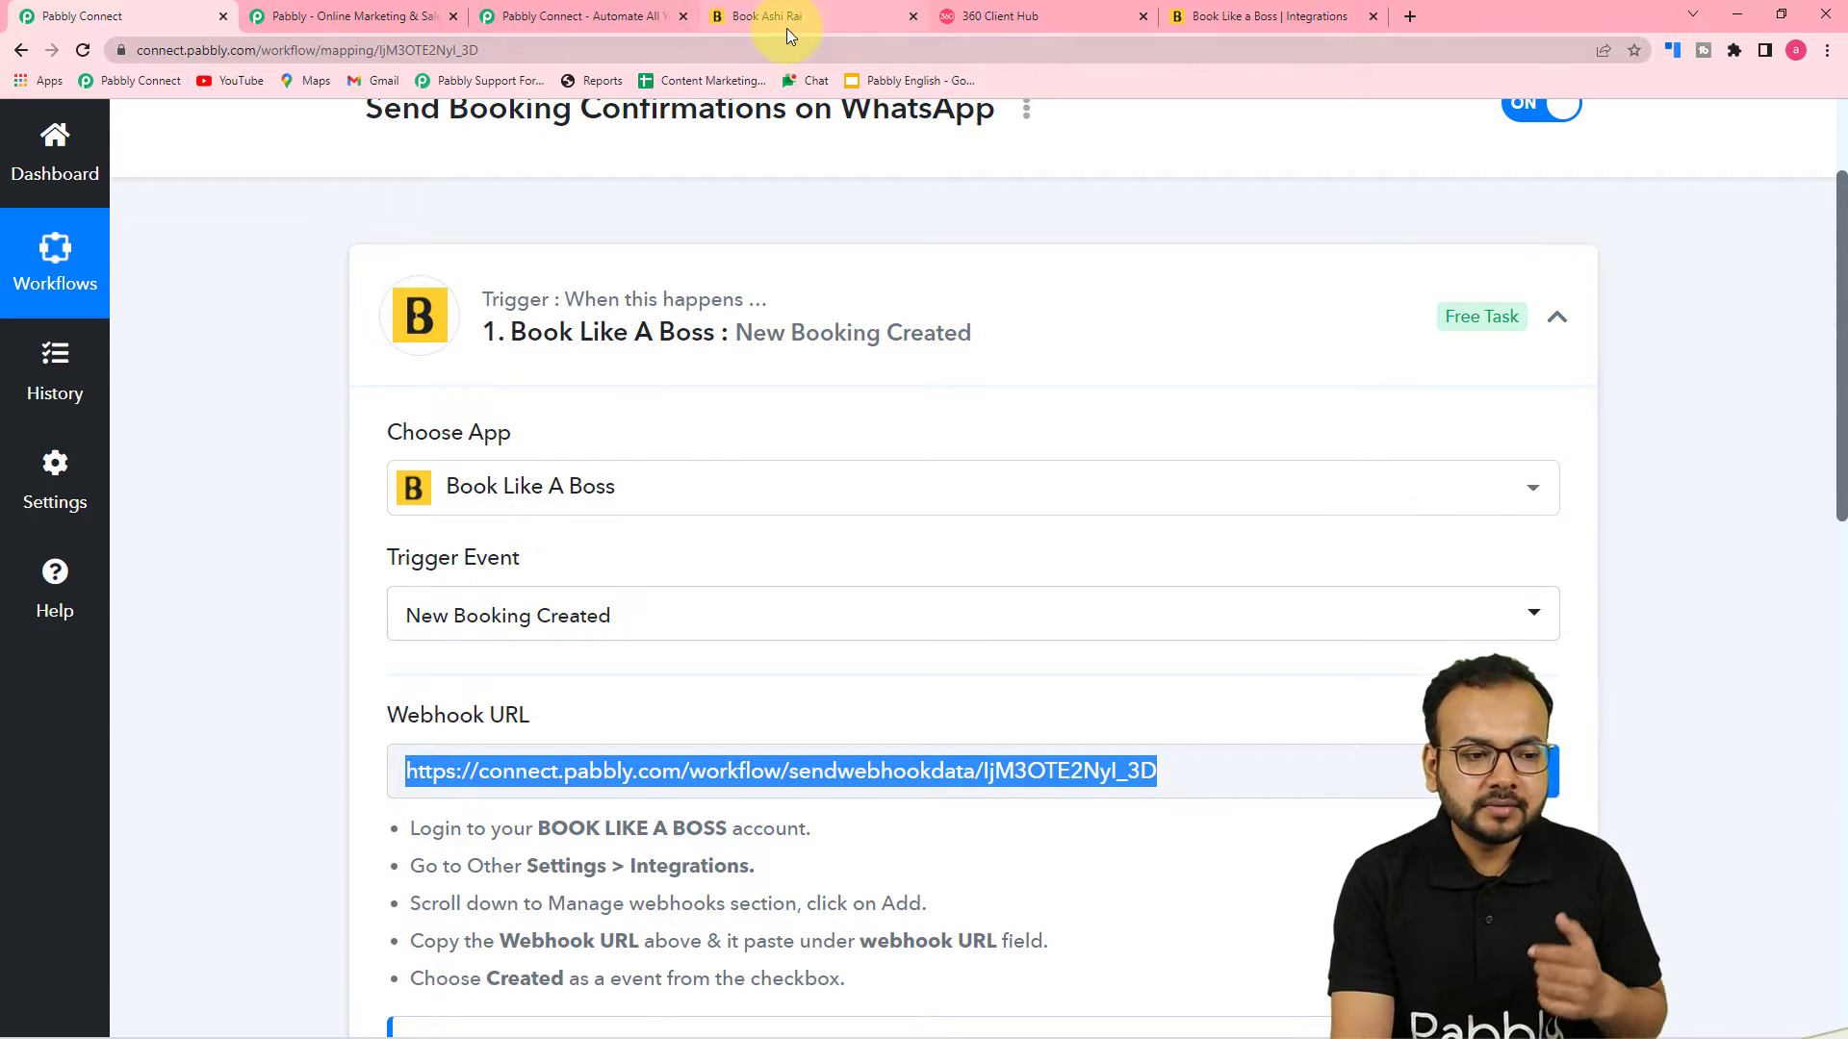
pyautogui.scroll(-5, 363, 321)
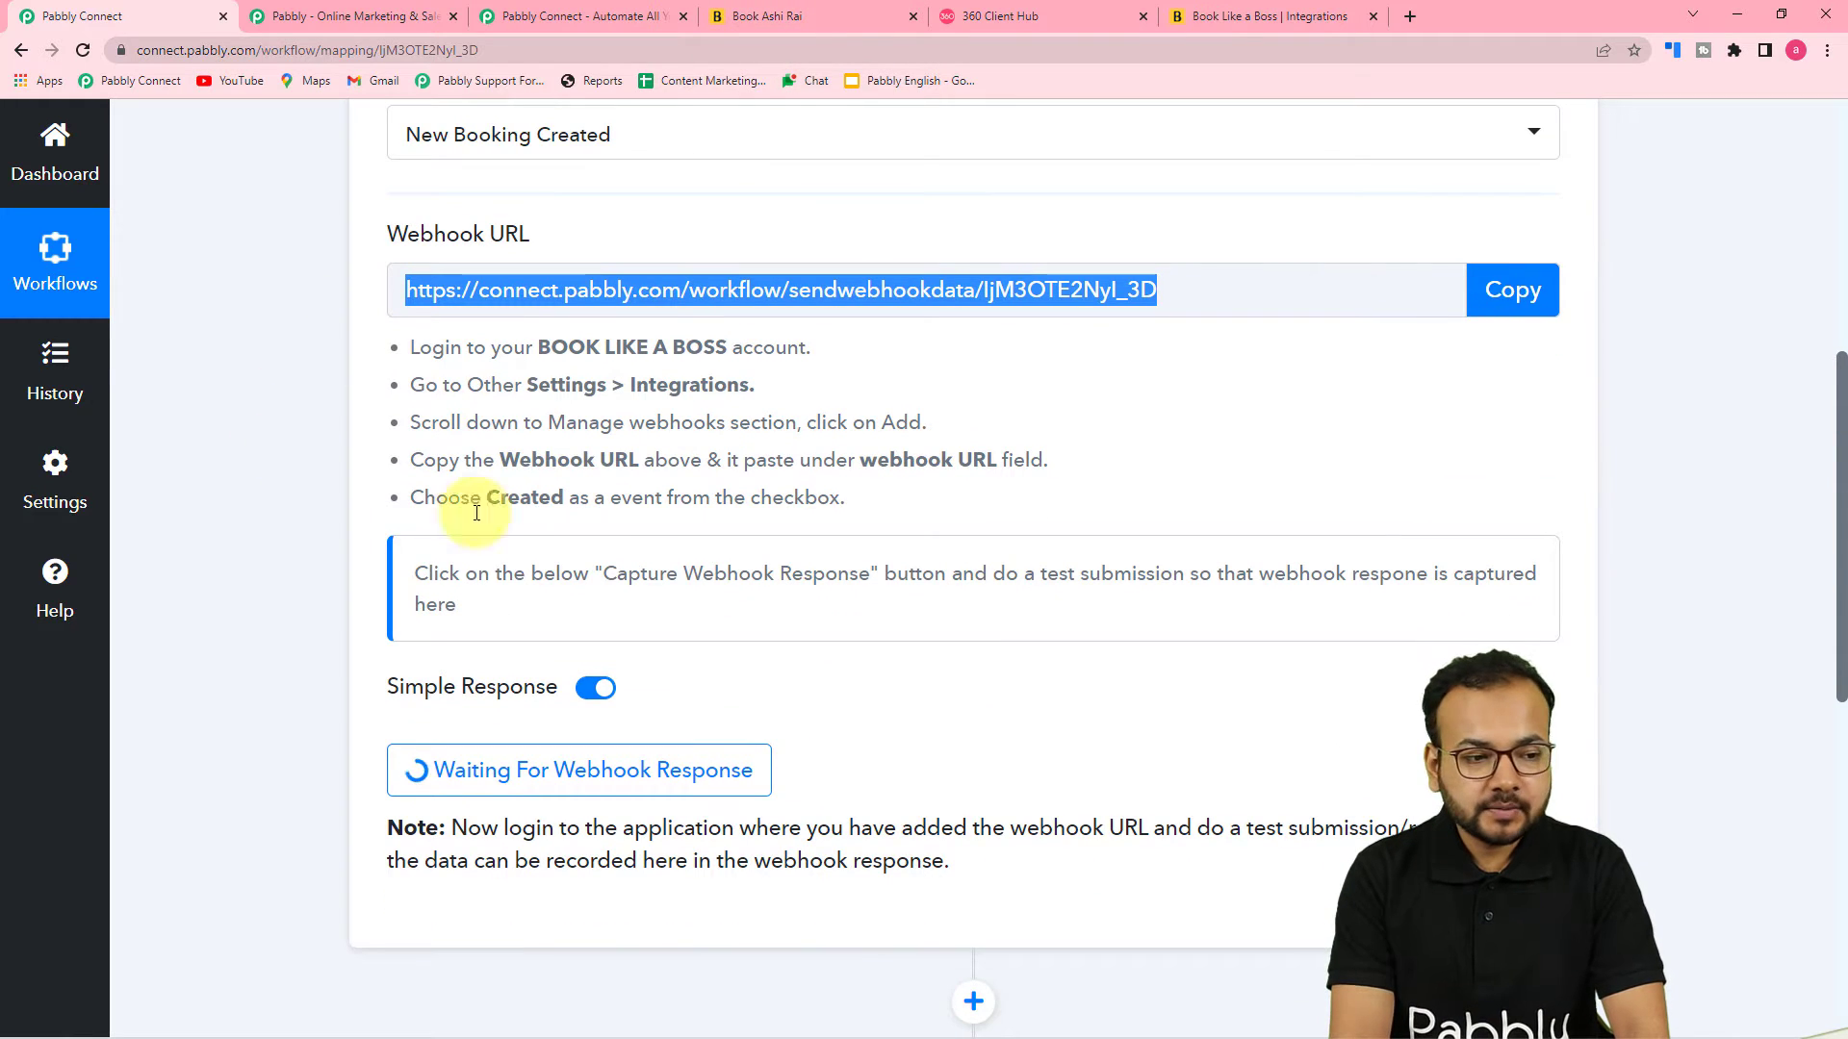
pyautogui.click(766, 15)
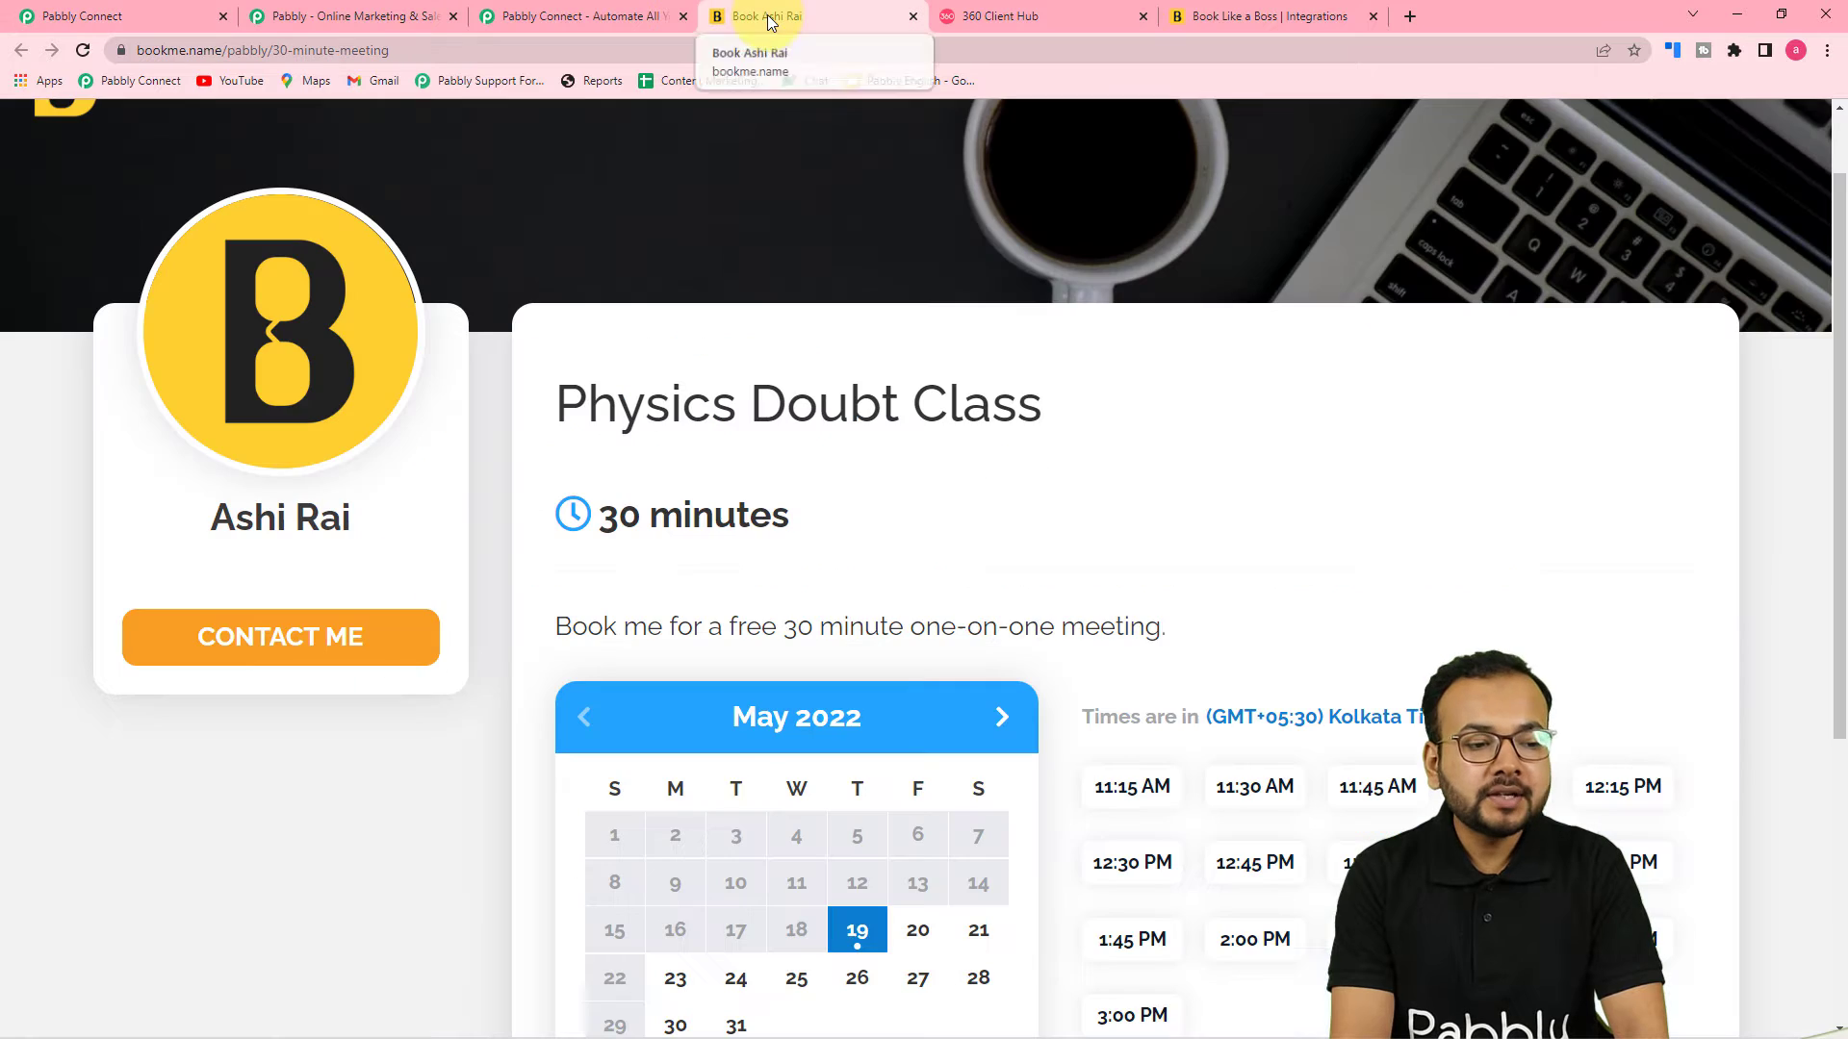
pyautogui.scroll(-1, 948, 384)
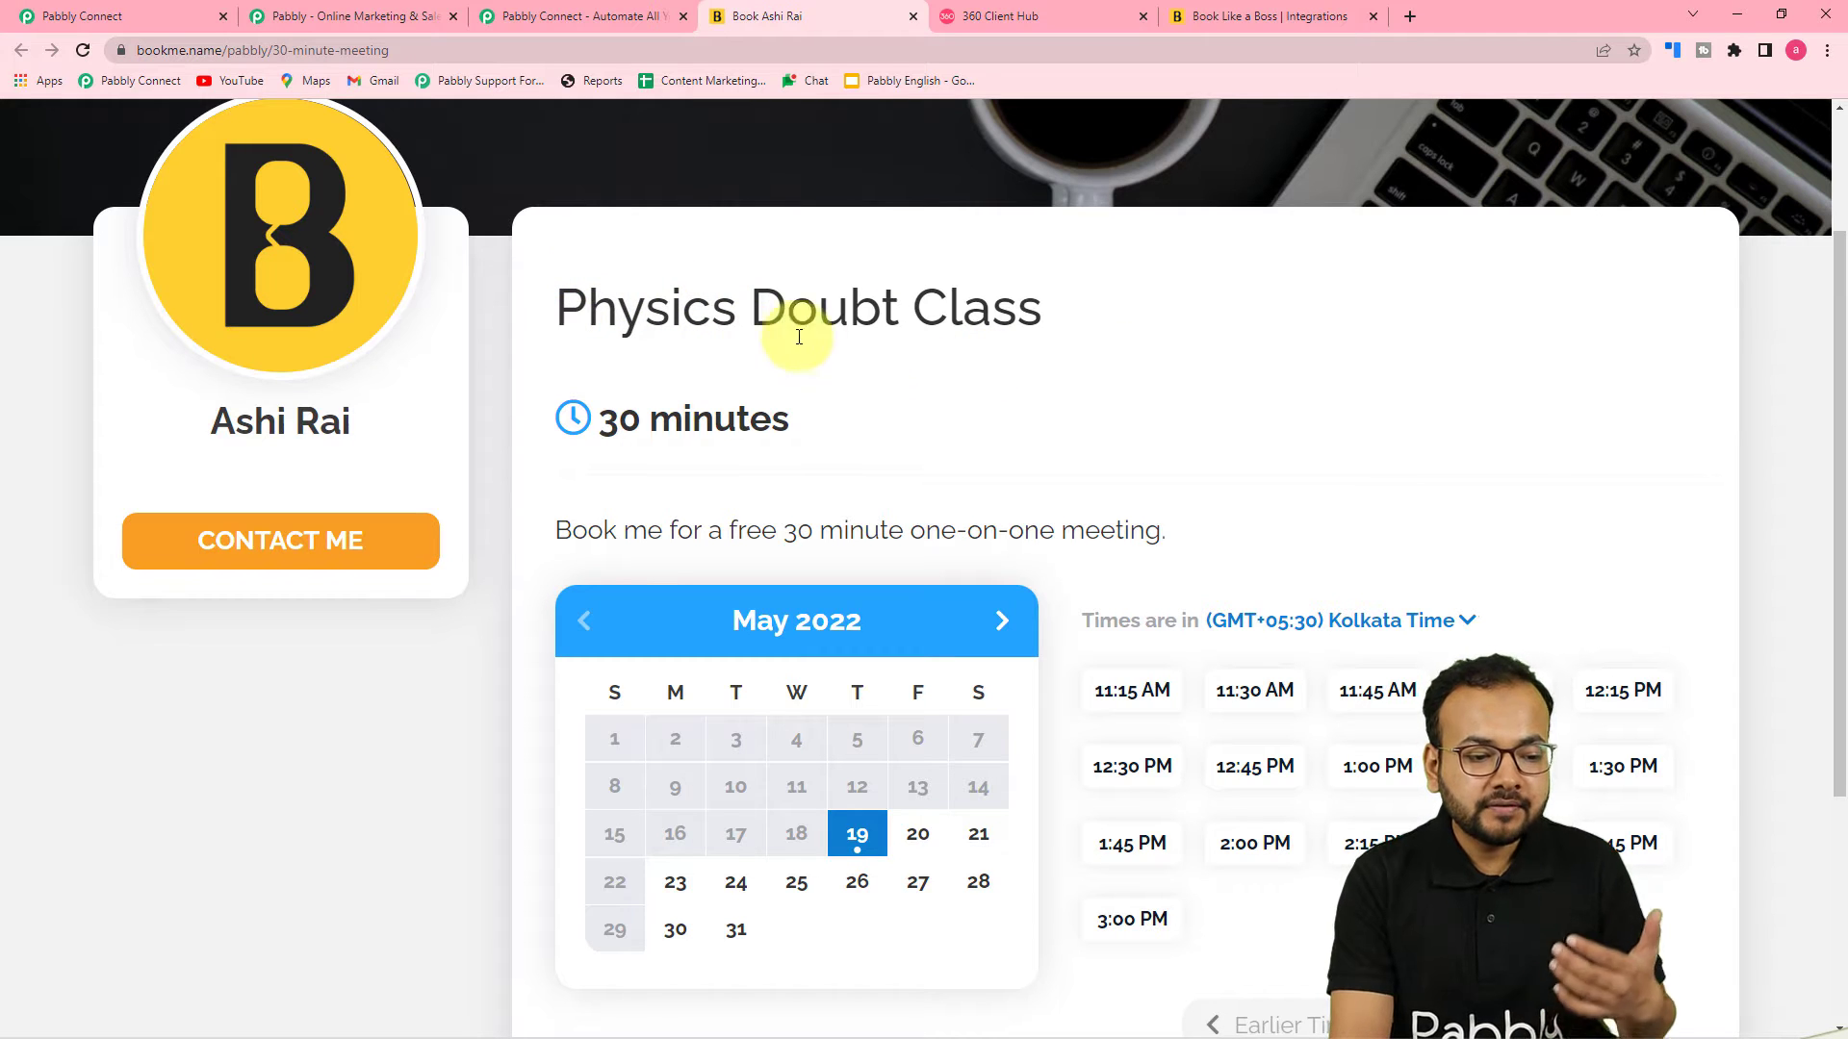
pyautogui.scroll(-3, 1064, 336)
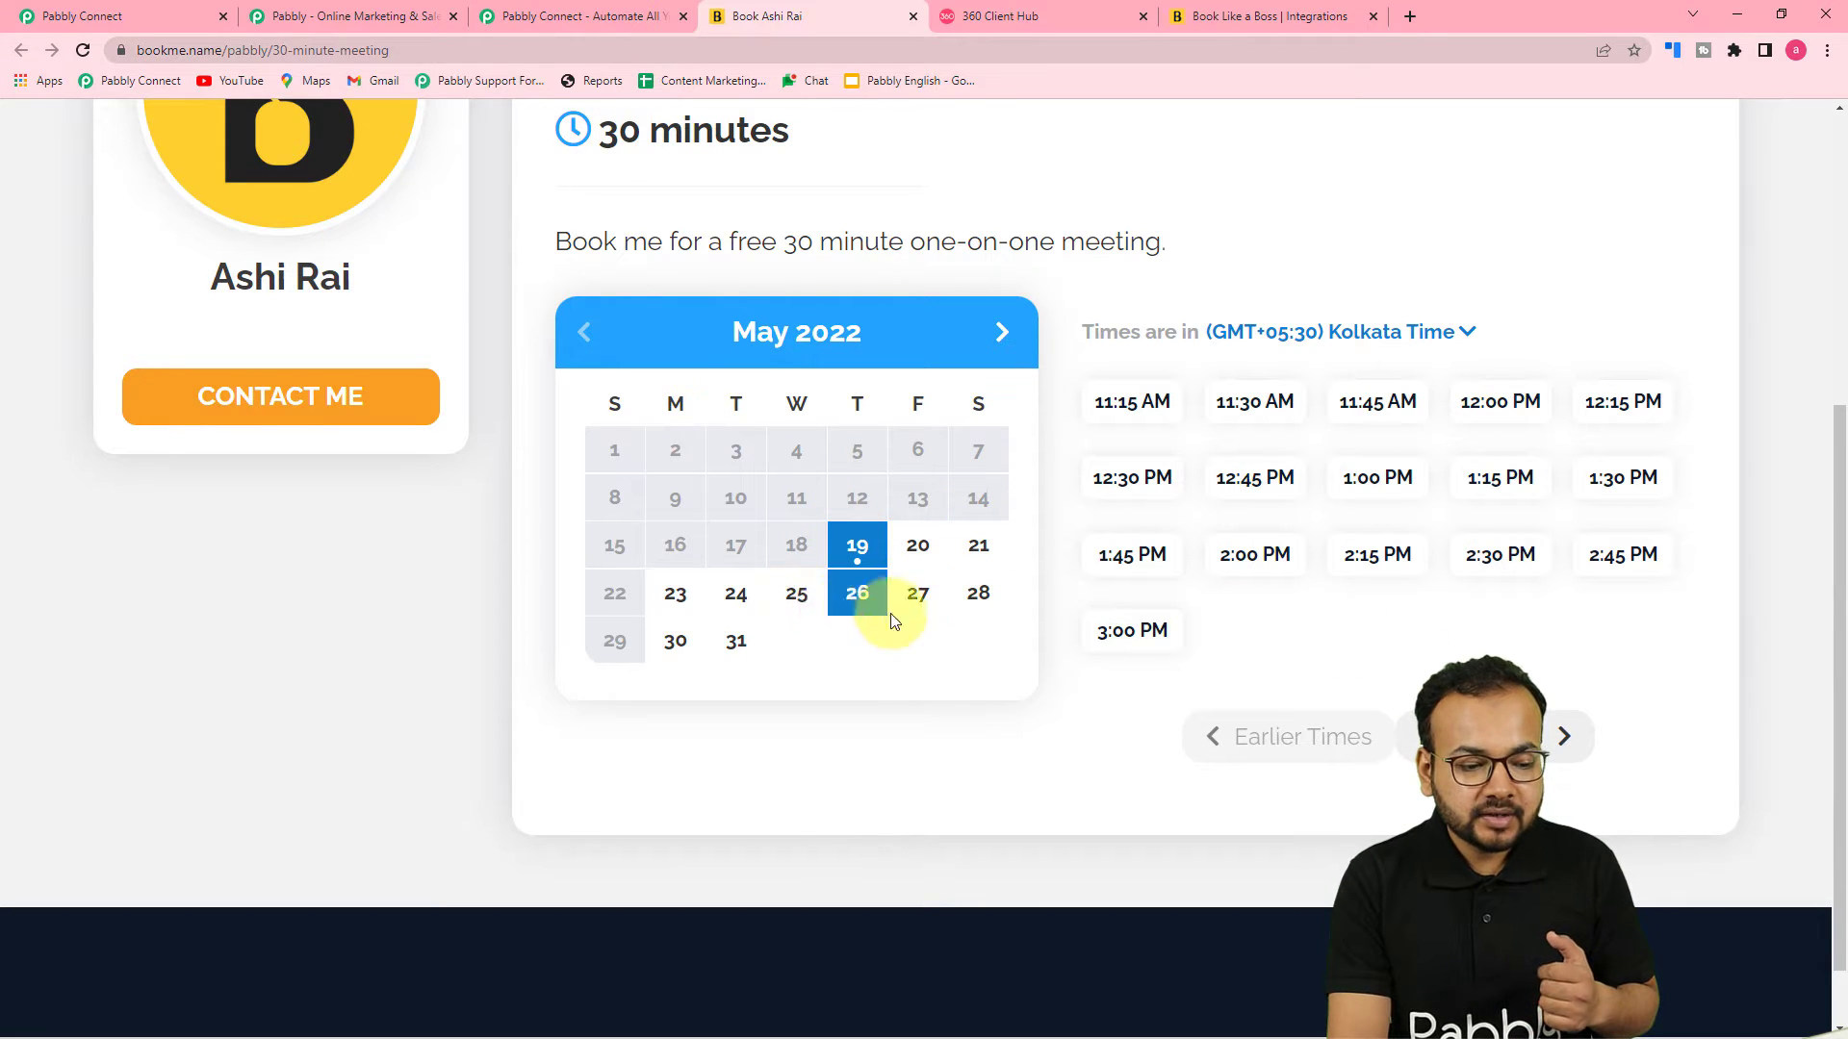
pyautogui.click(813, 616)
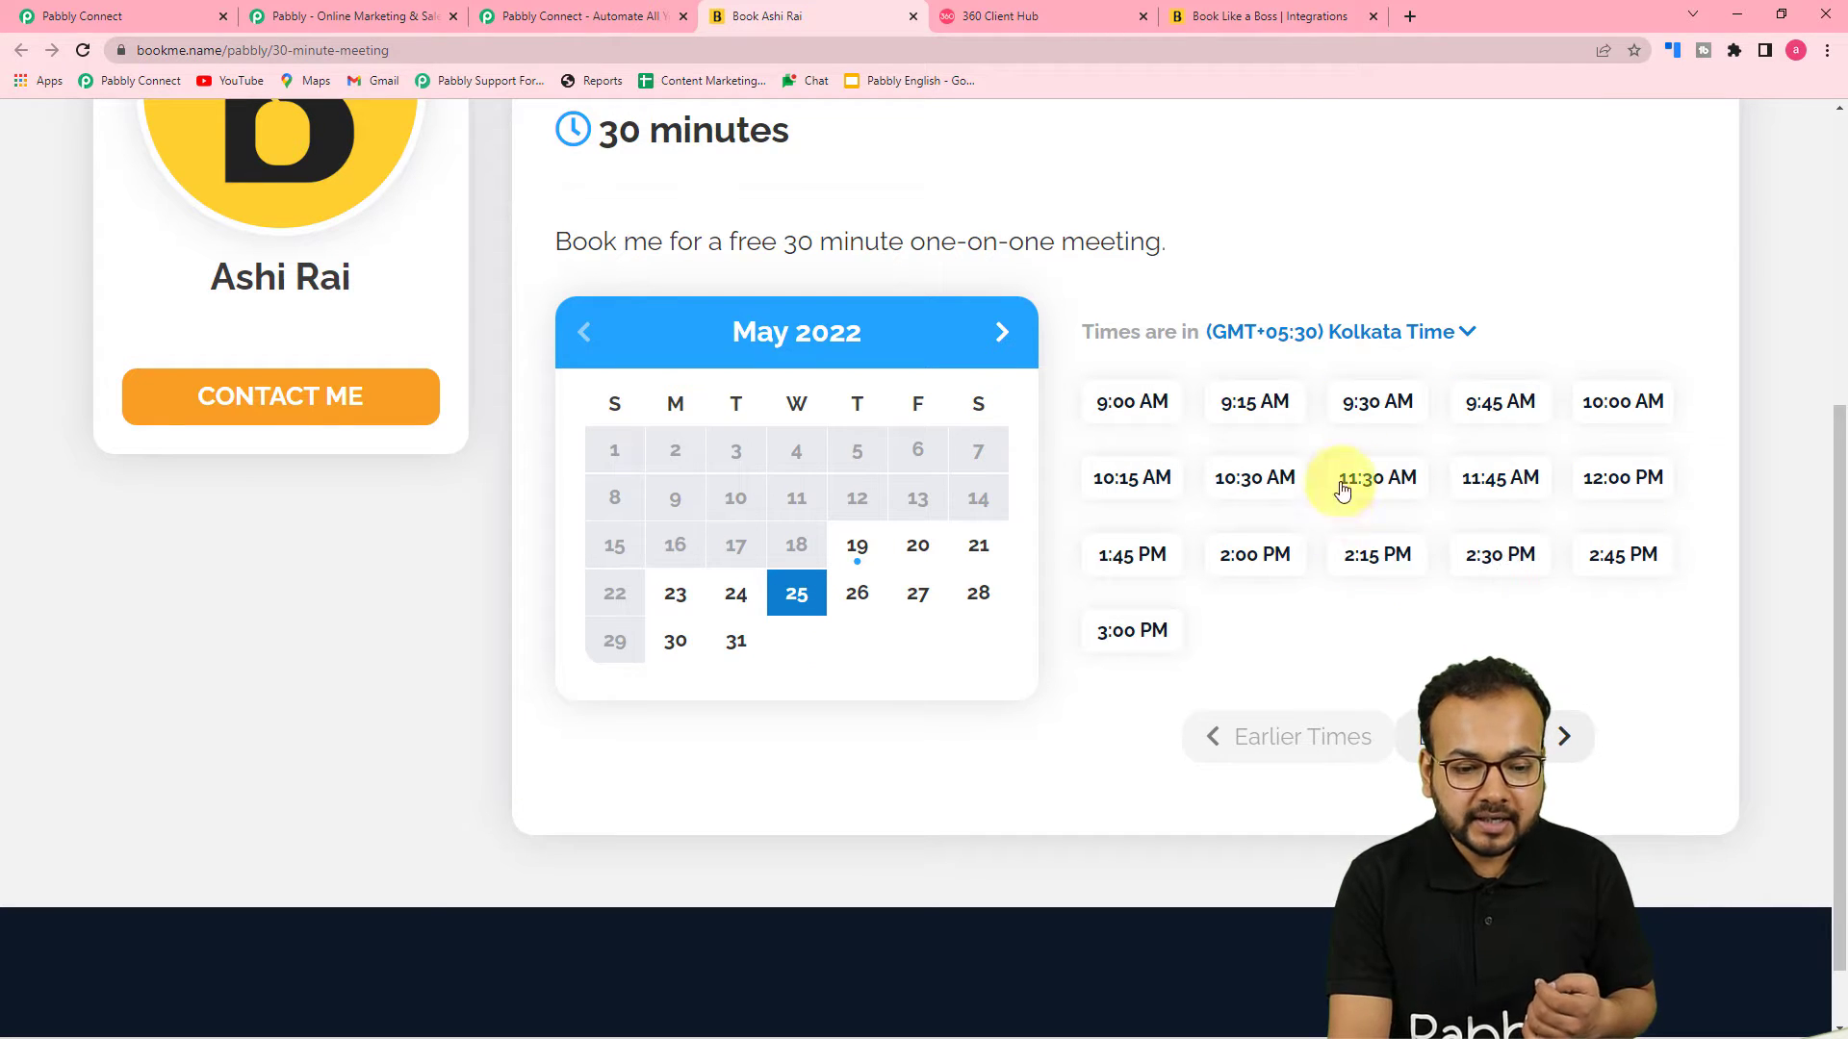
pyautogui.click(1157, 405)
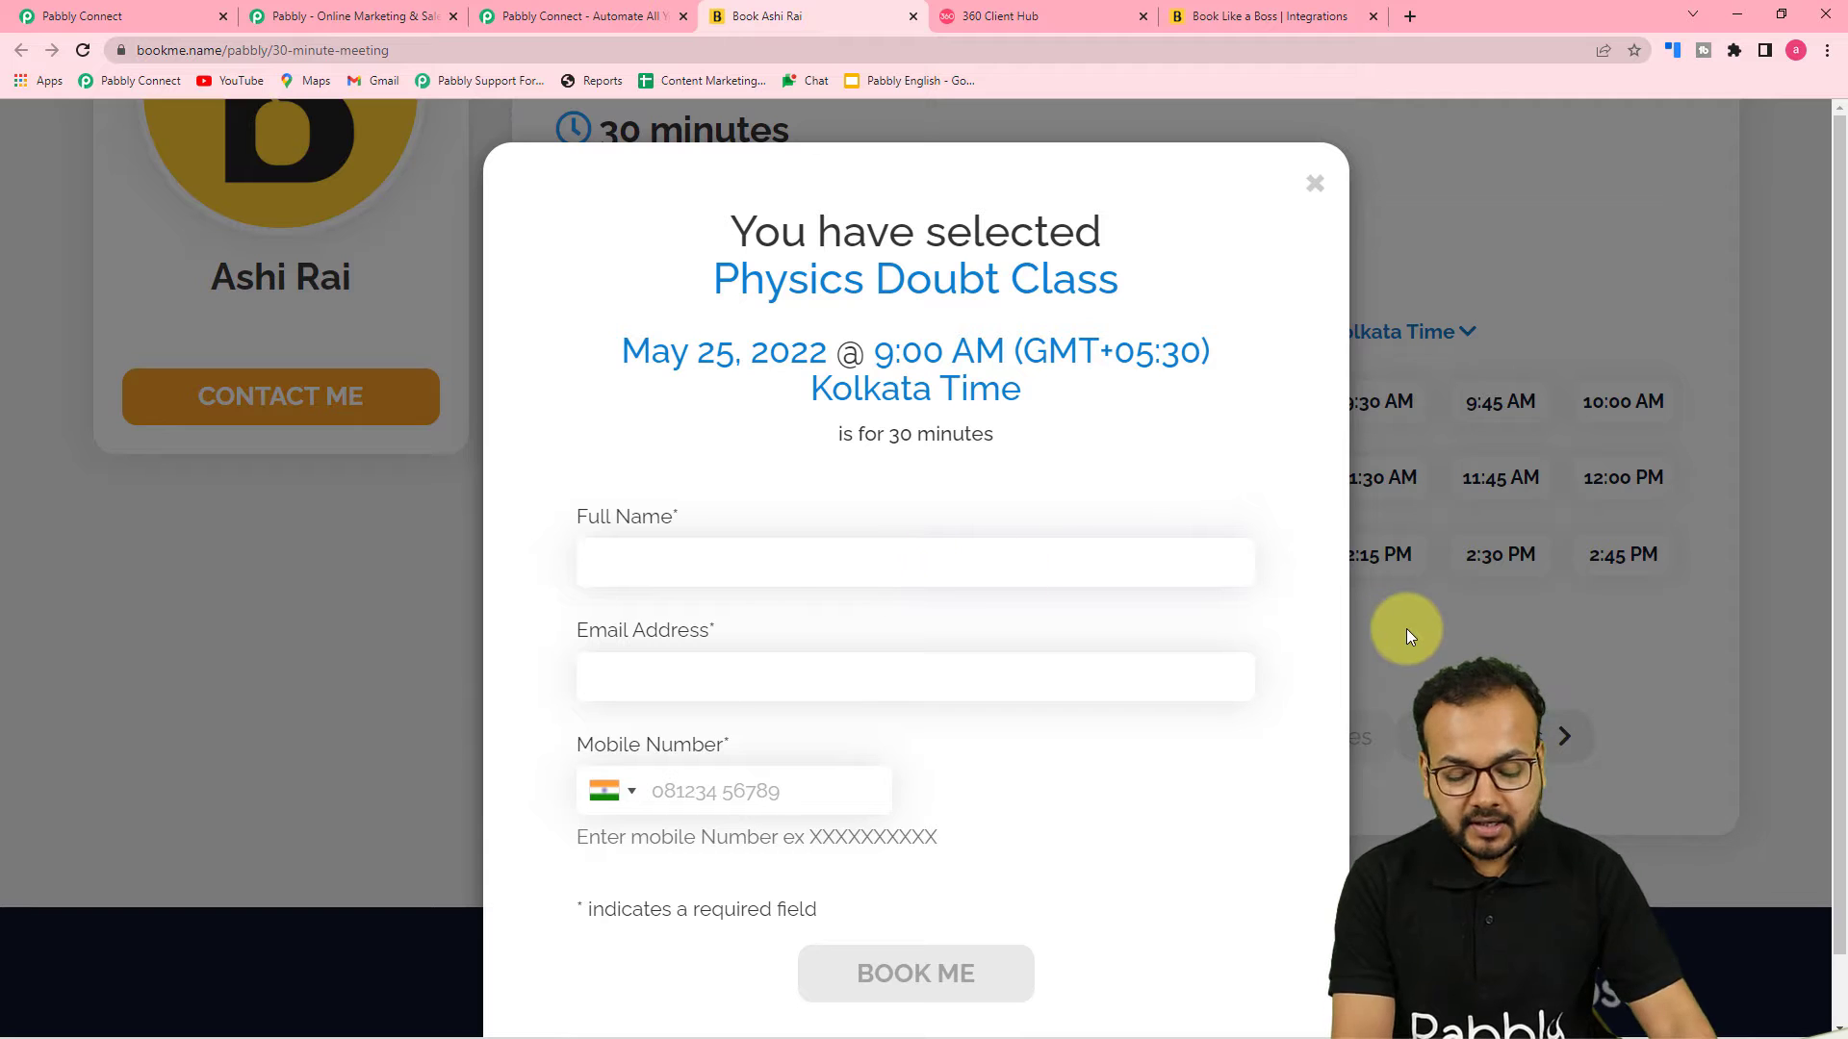
# Fill in the booking form with the customer's full name and e-mail address
pyautogui.click(971, 565)
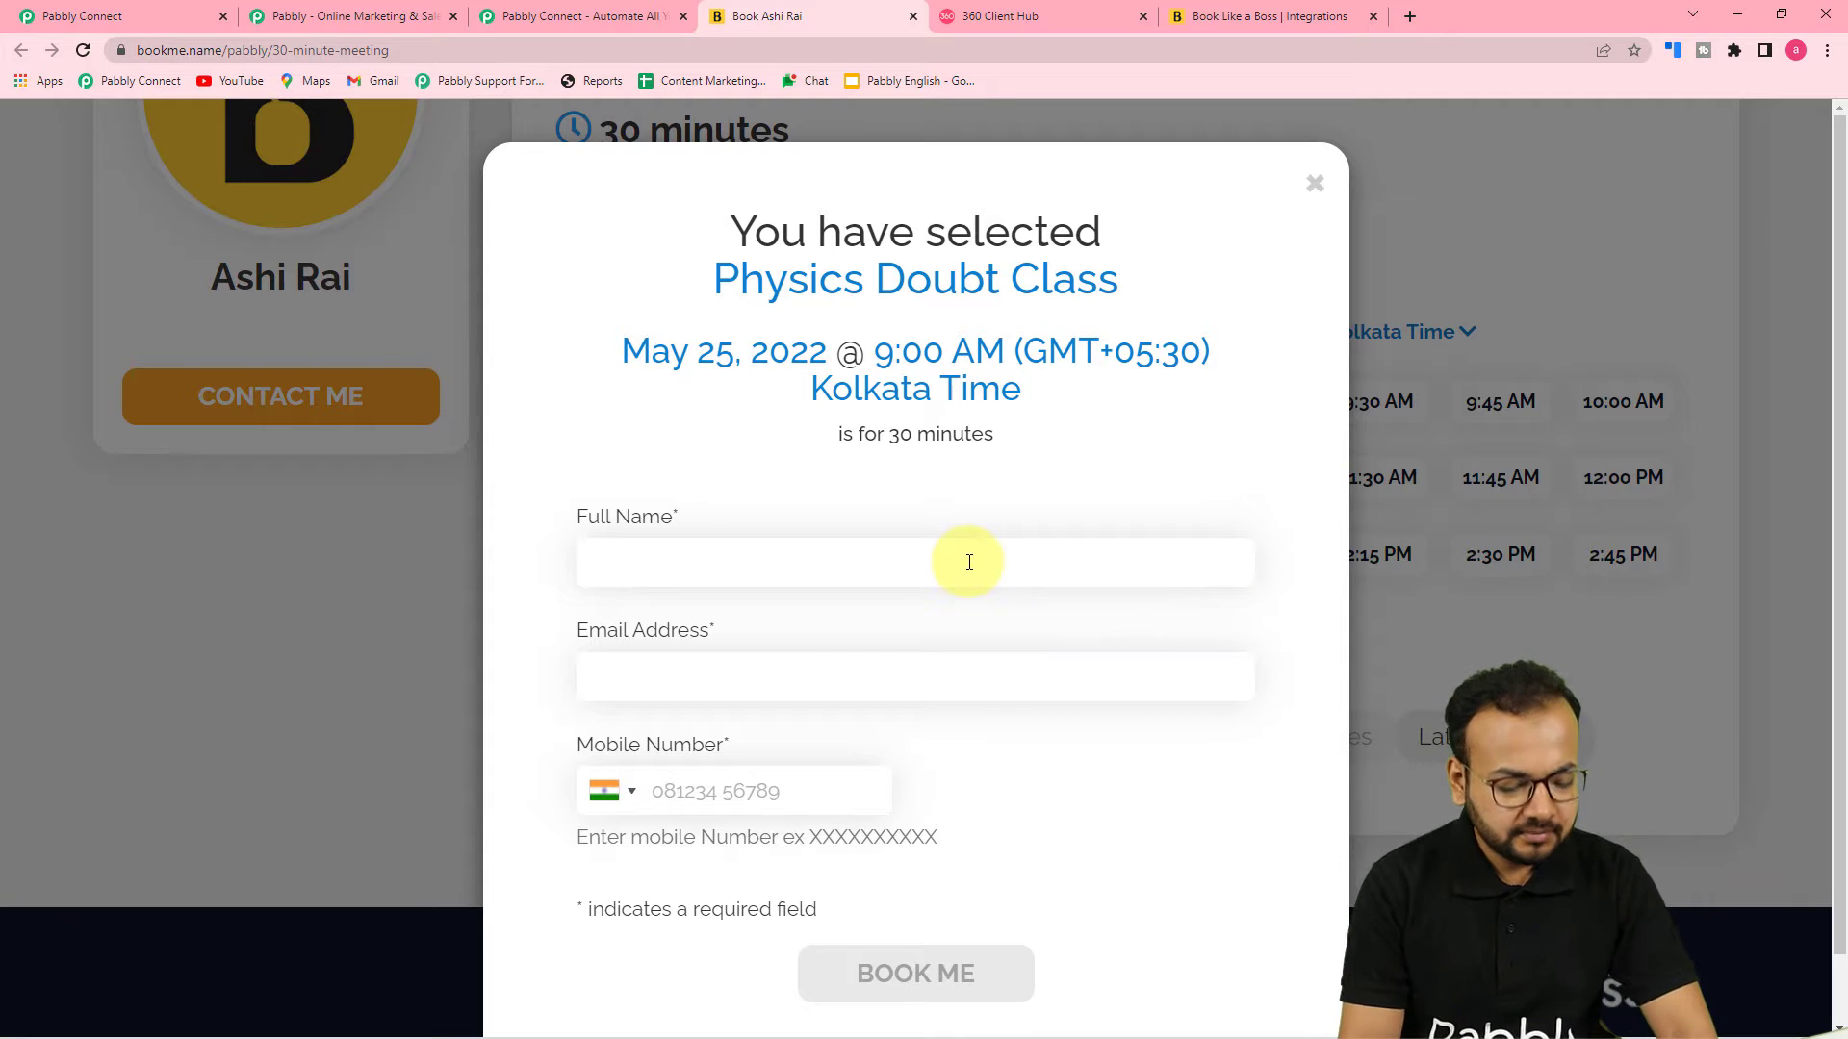
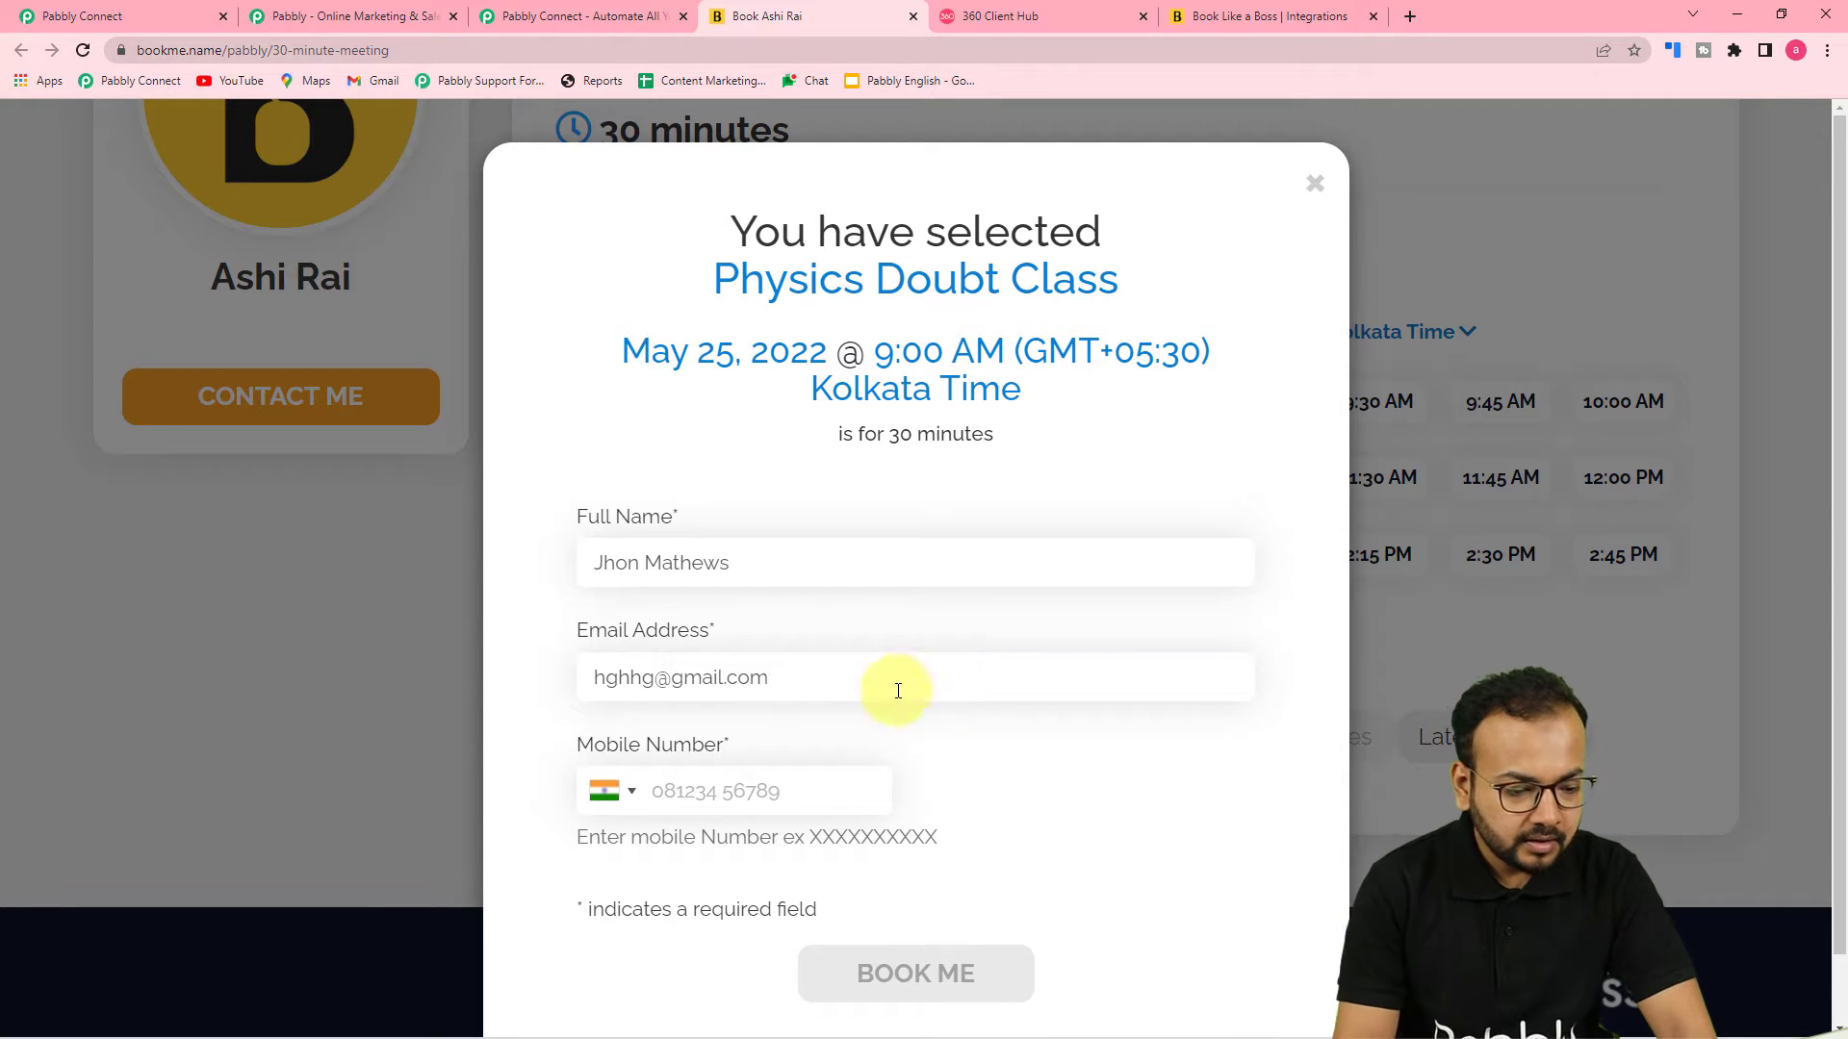
# Enter the customer's mobile number and submit the booking
pyautogui.click(839, 780)
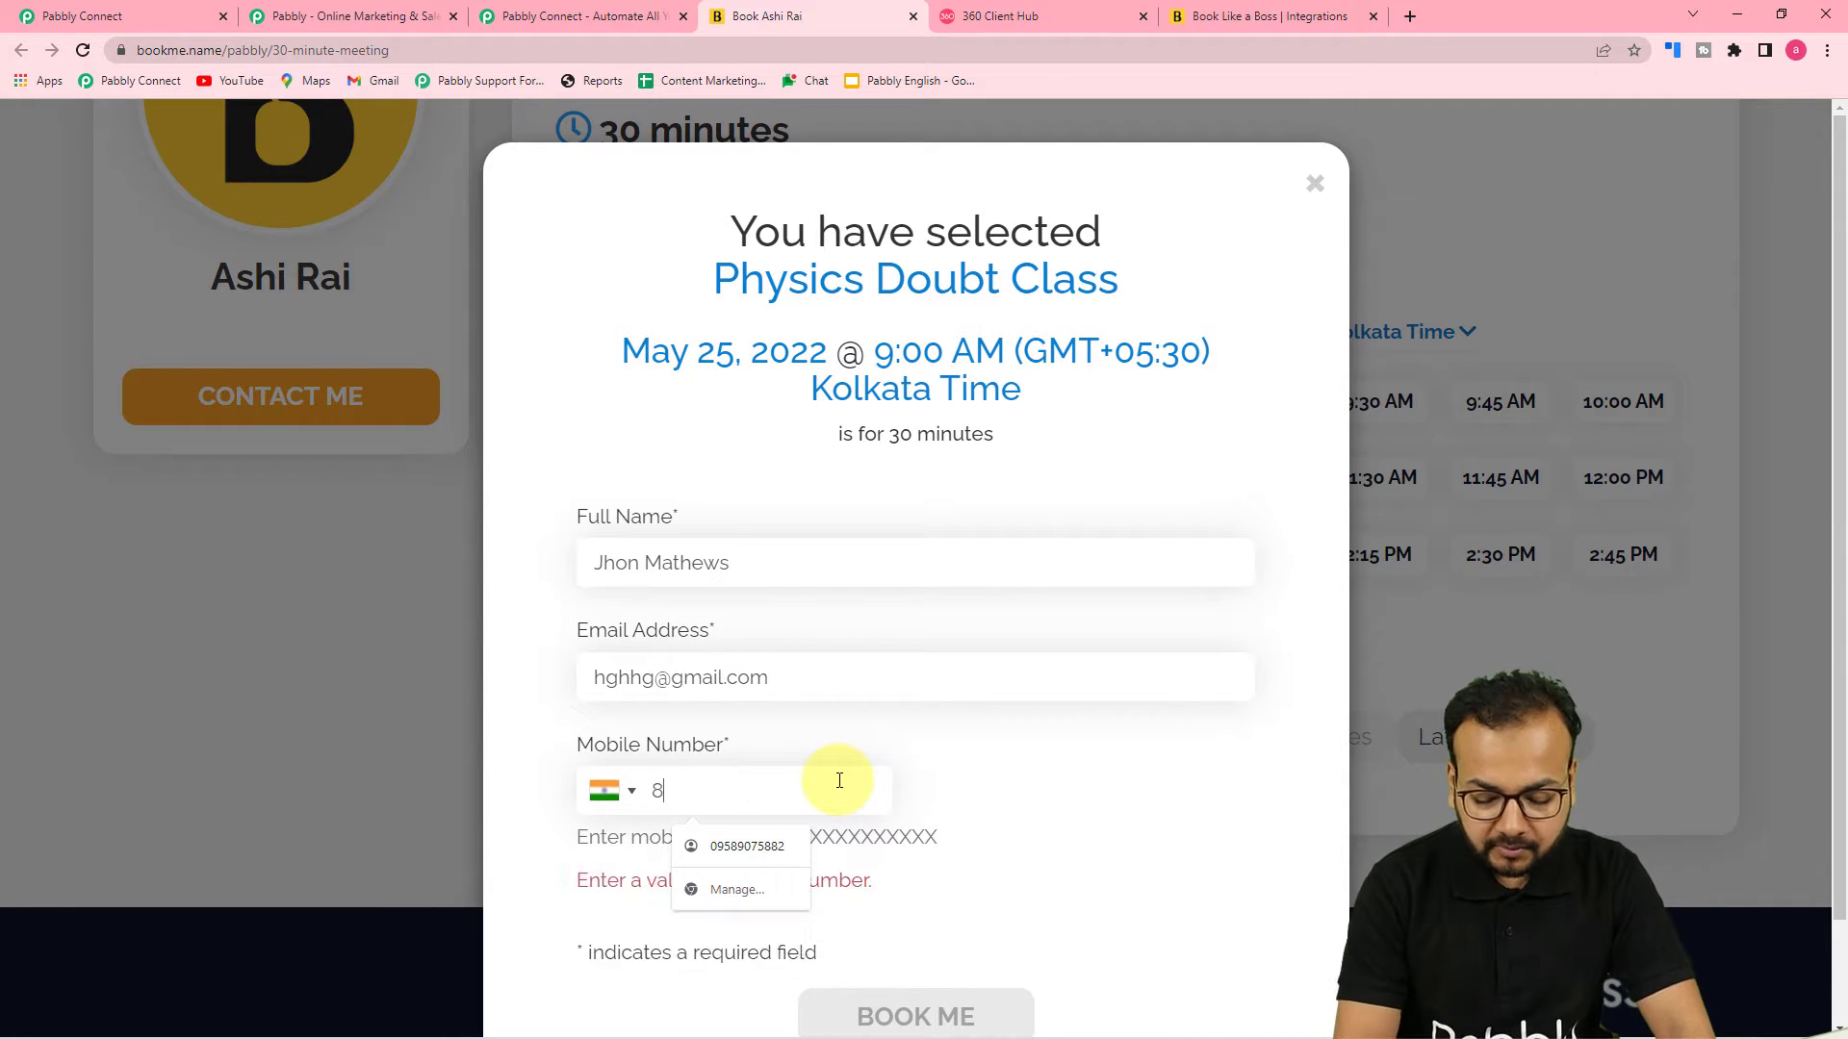
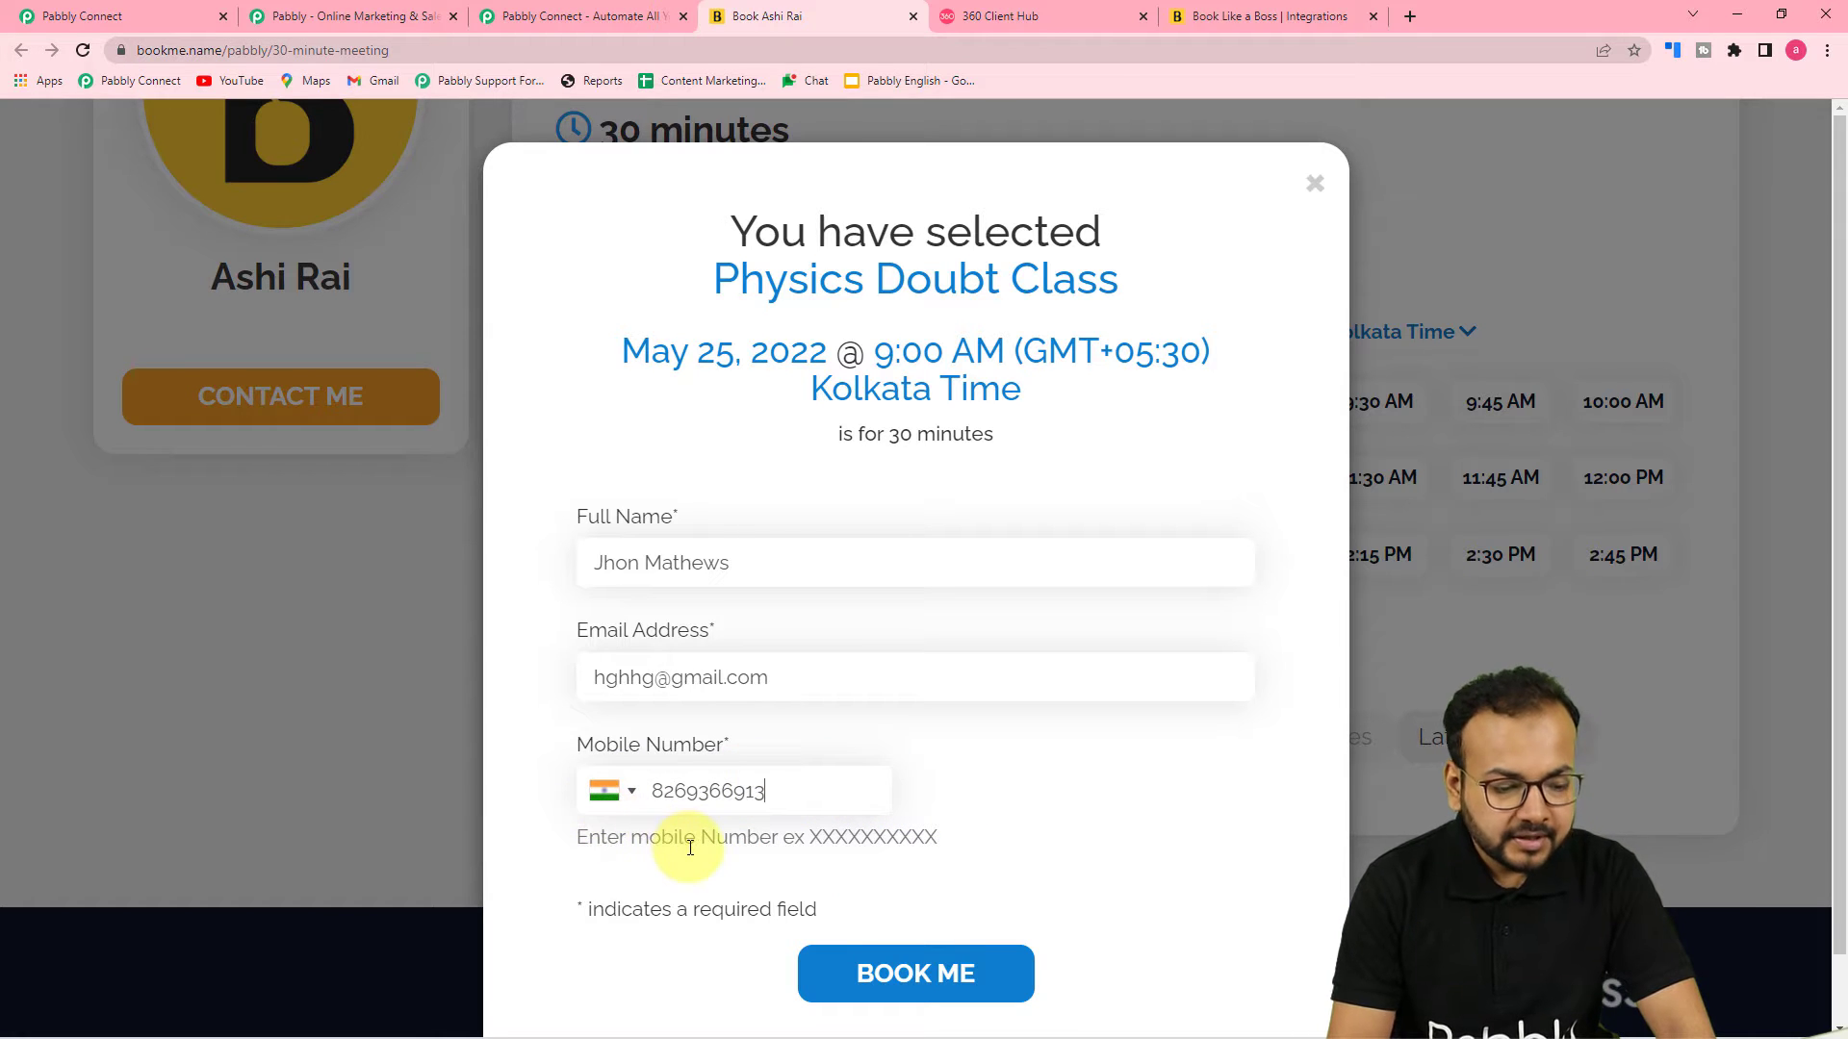
pyautogui.scroll(-1, 674, 837)
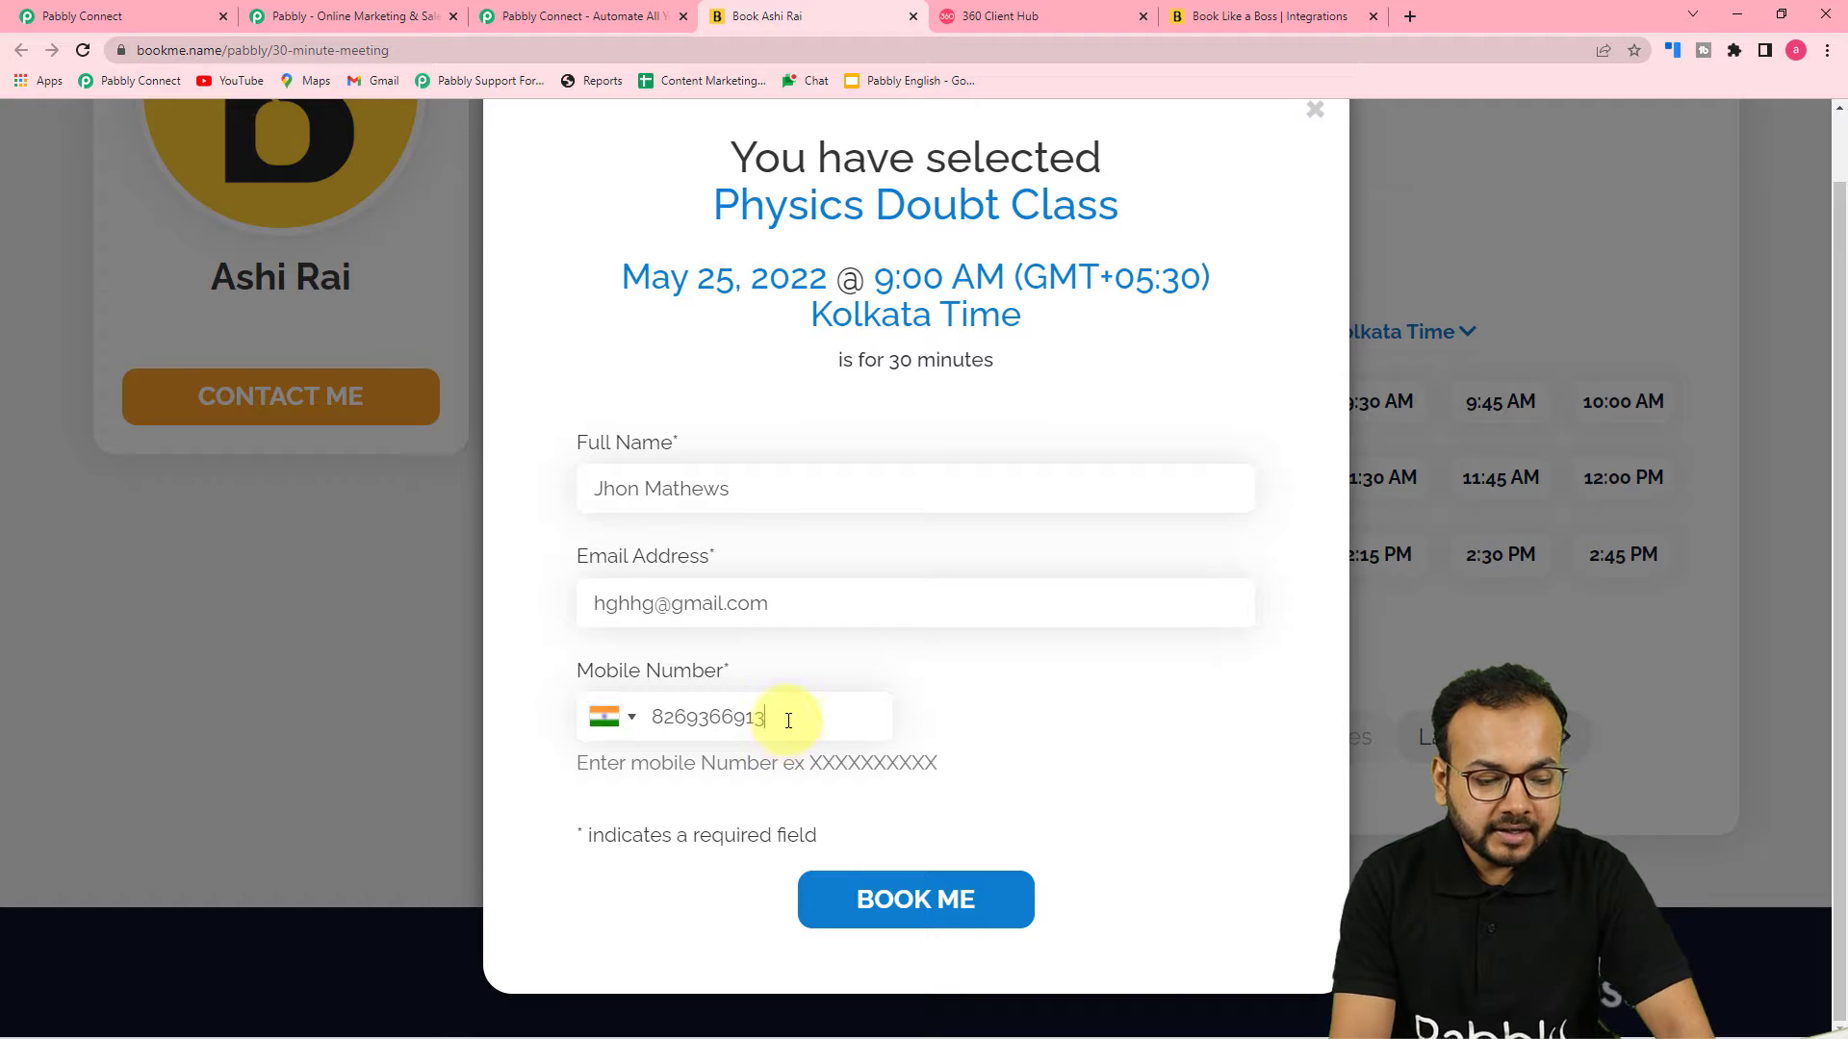
pyautogui.click(869, 902)
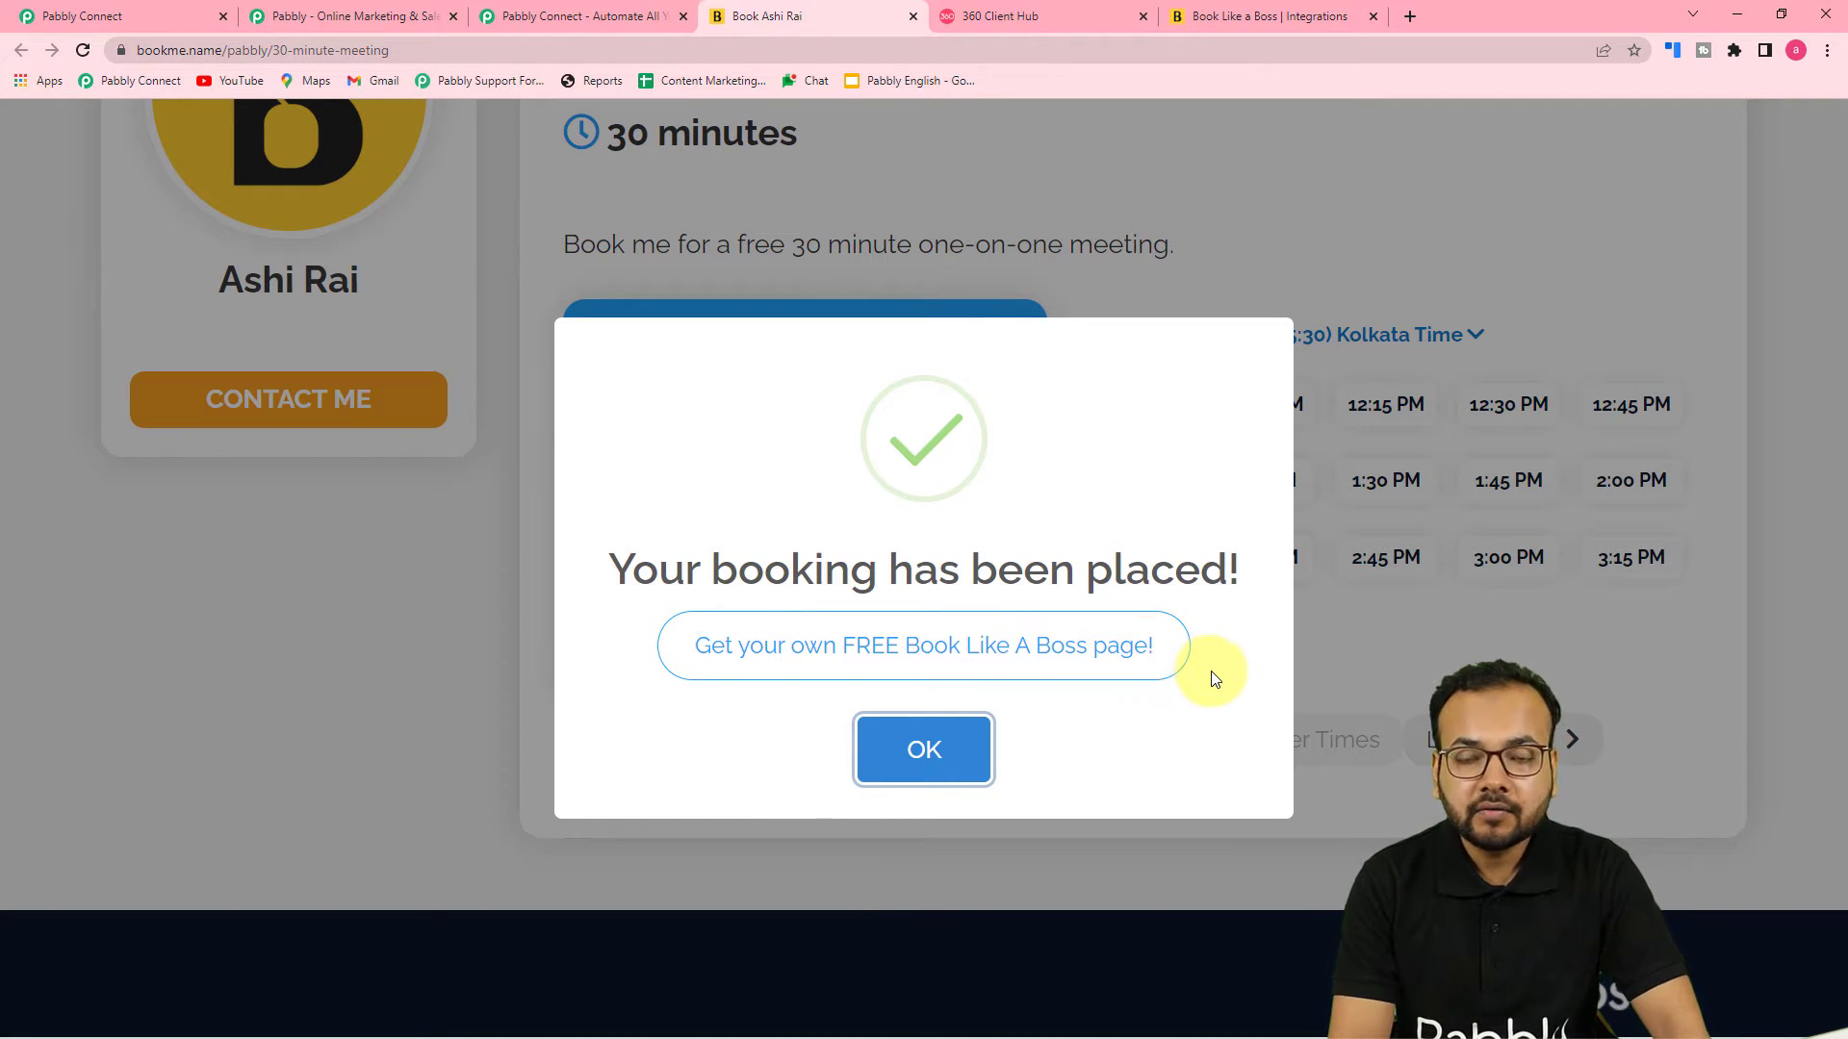
# Return to the workflow and review the fields of the captured webhook response
pyautogui.click(158, 18)
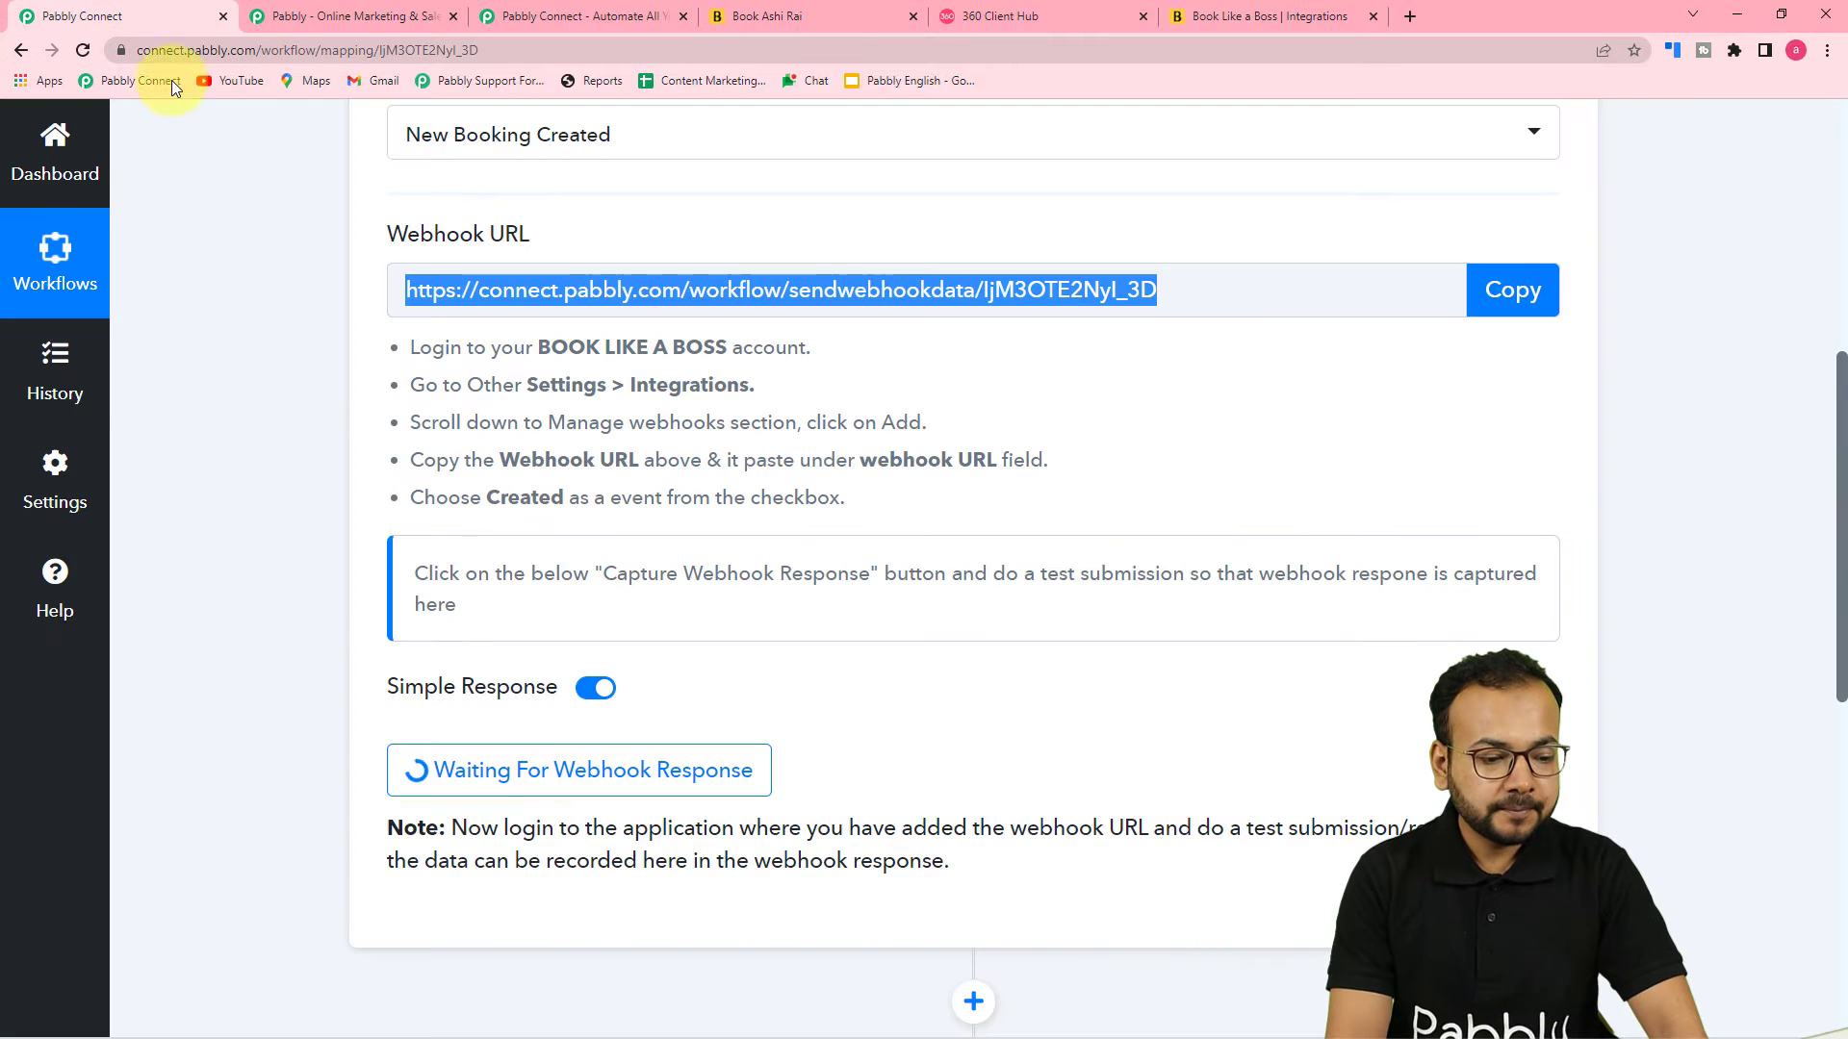
pyautogui.scroll(-1, 135, 385)
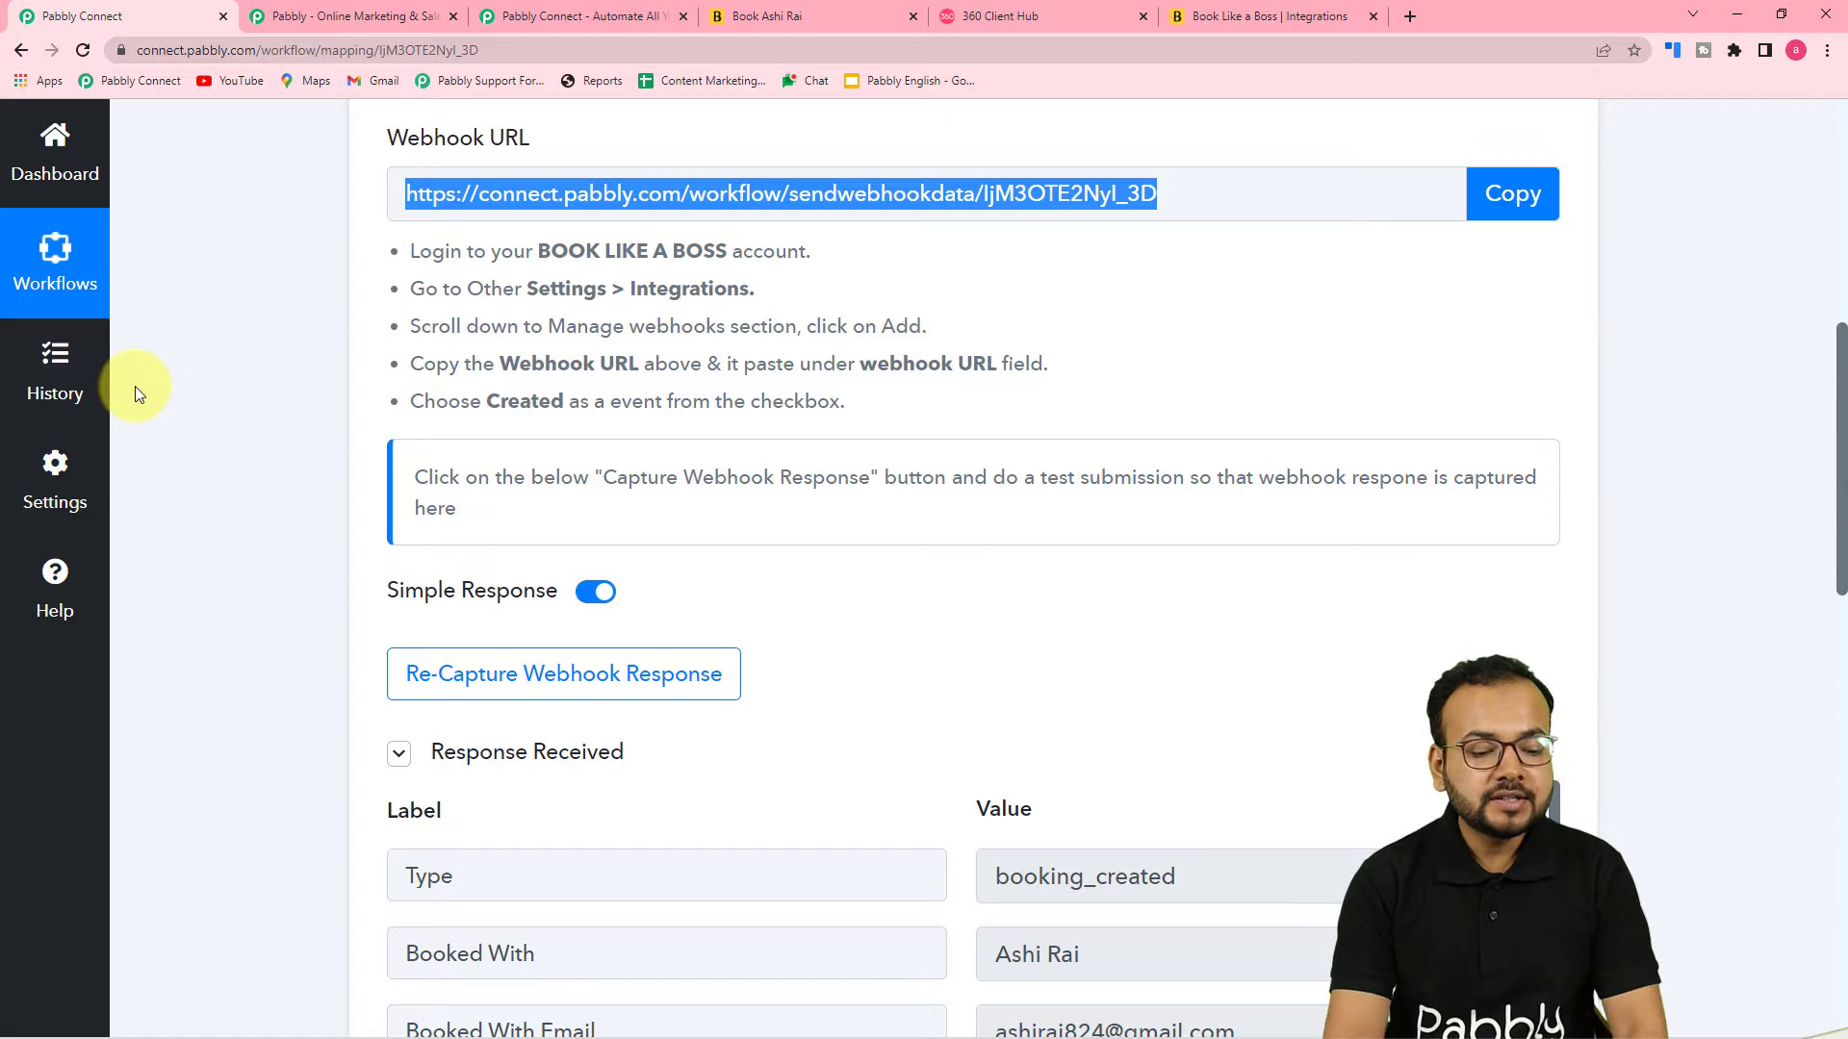
pyautogui.scroll(-5, 220, 391)
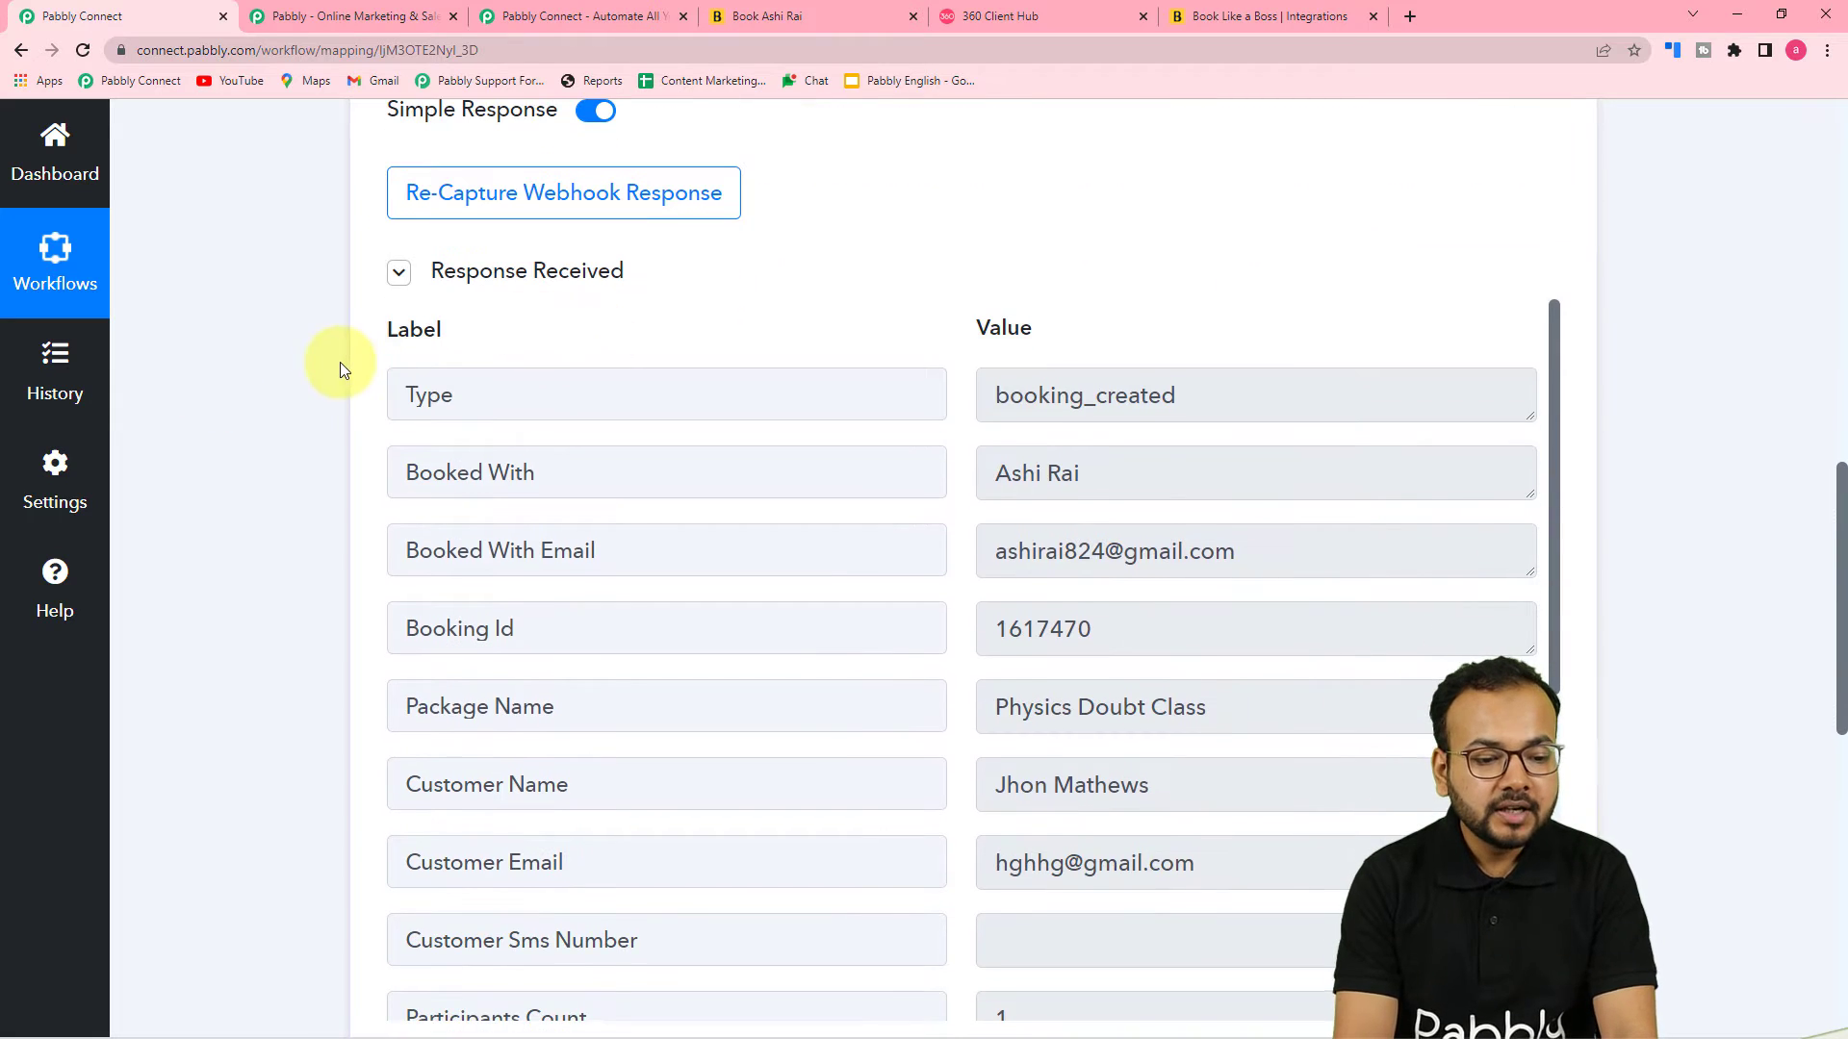
pyautogui.scroll(-2, 339, 364)
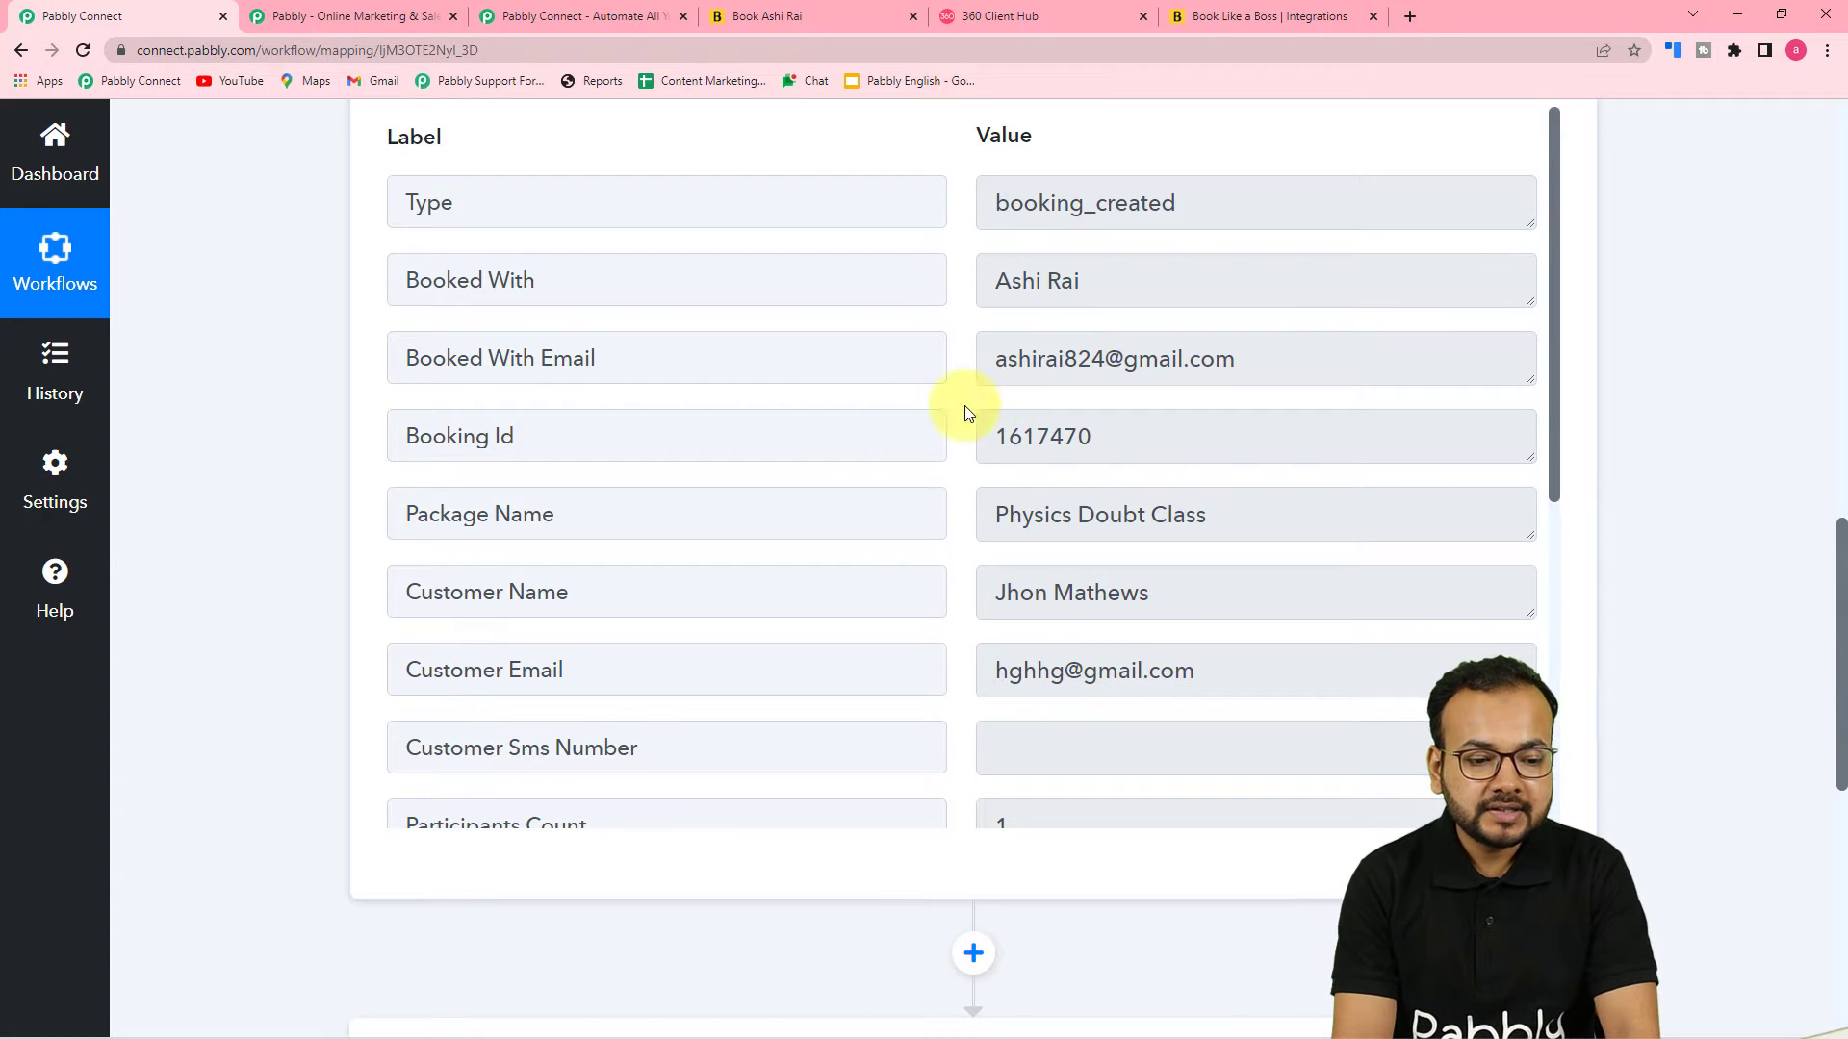
pyautogui.scroll(-2, 565, 433)
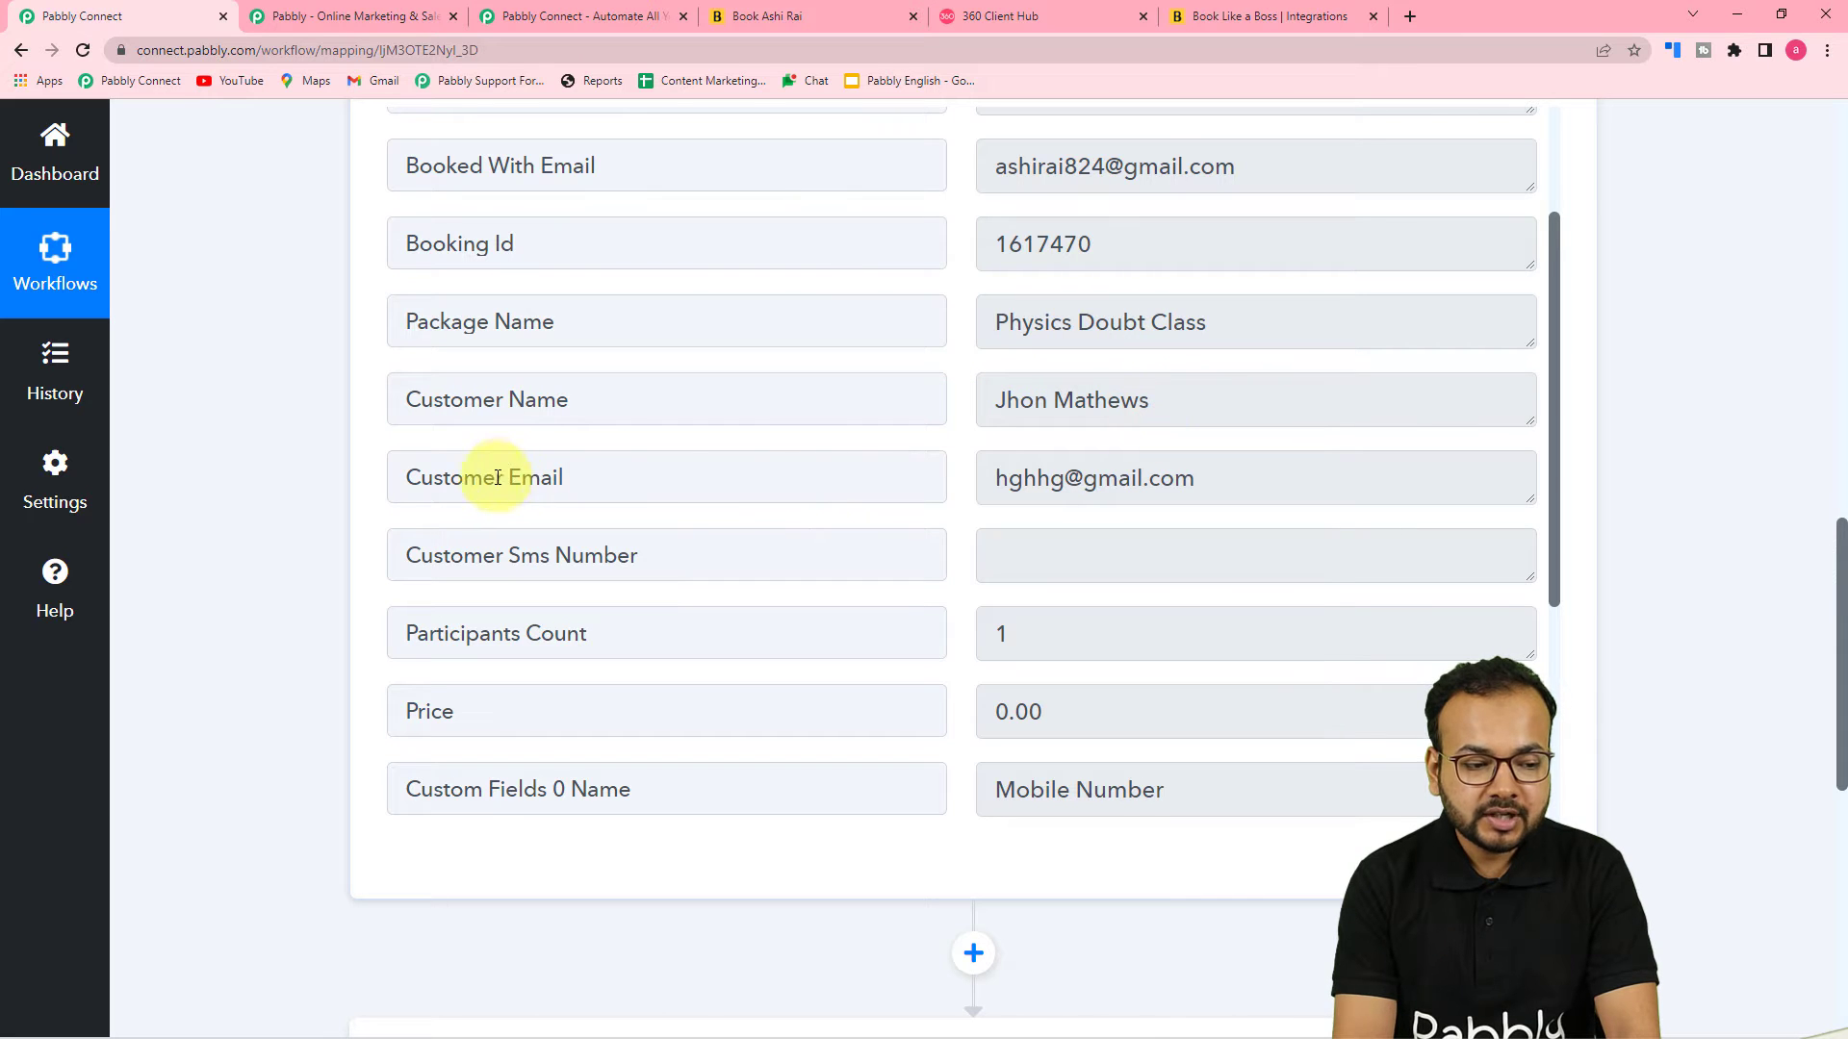
pyautogui.scroll(-4, 965, 488)
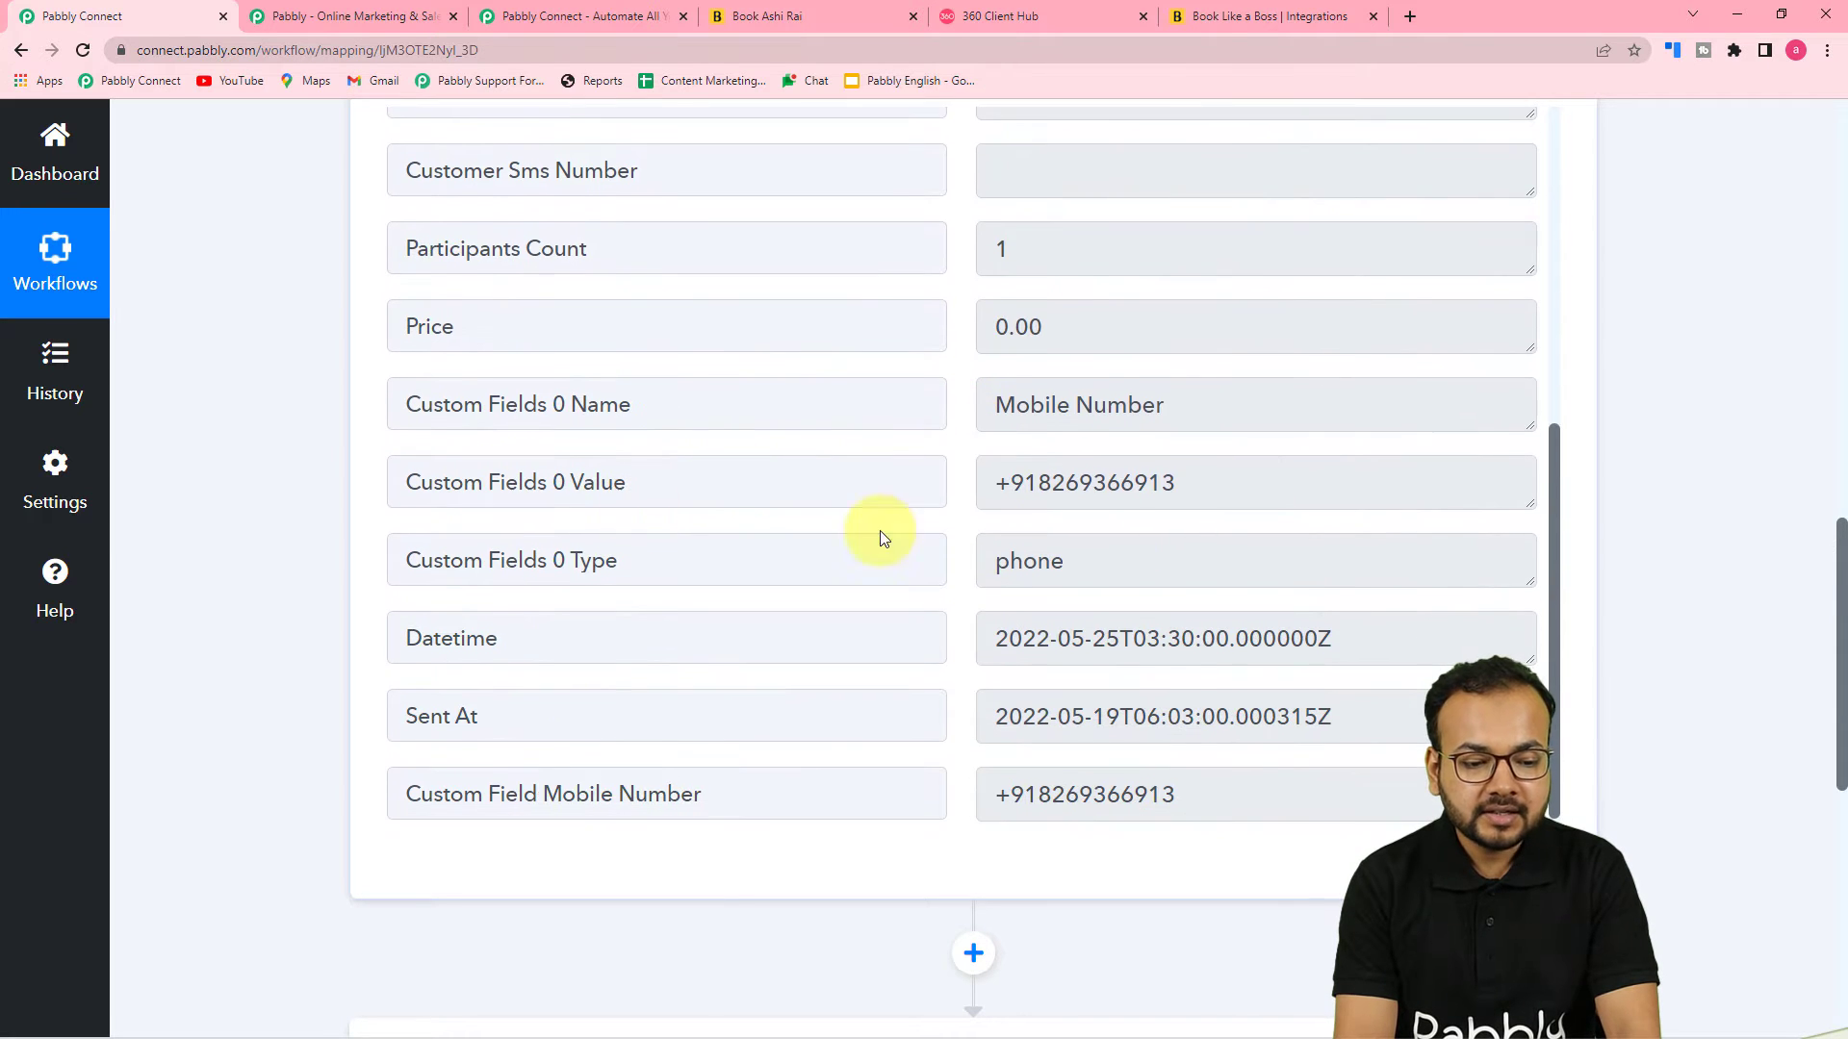
pyautogui.scroll(-2, 747, 528)
pyautogui.scroll(1, 750, 534)
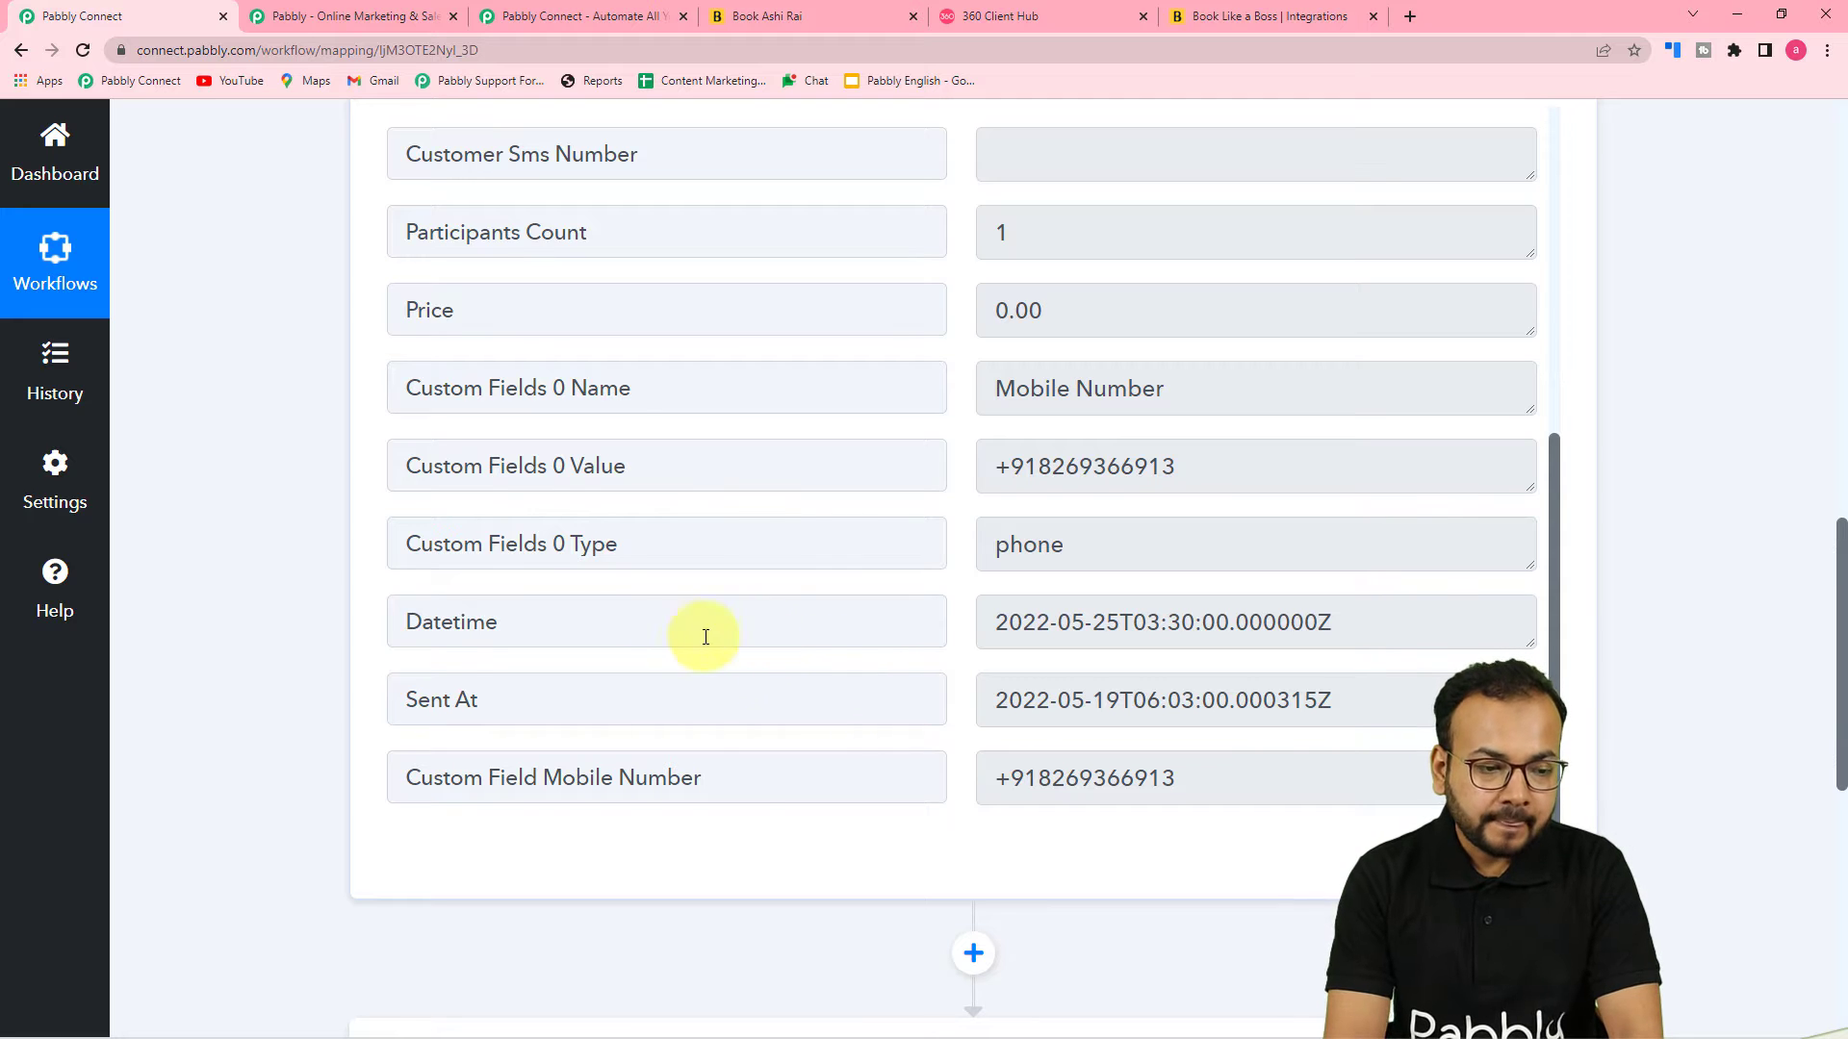
pyautogui.scroll(-4, 251, 591)
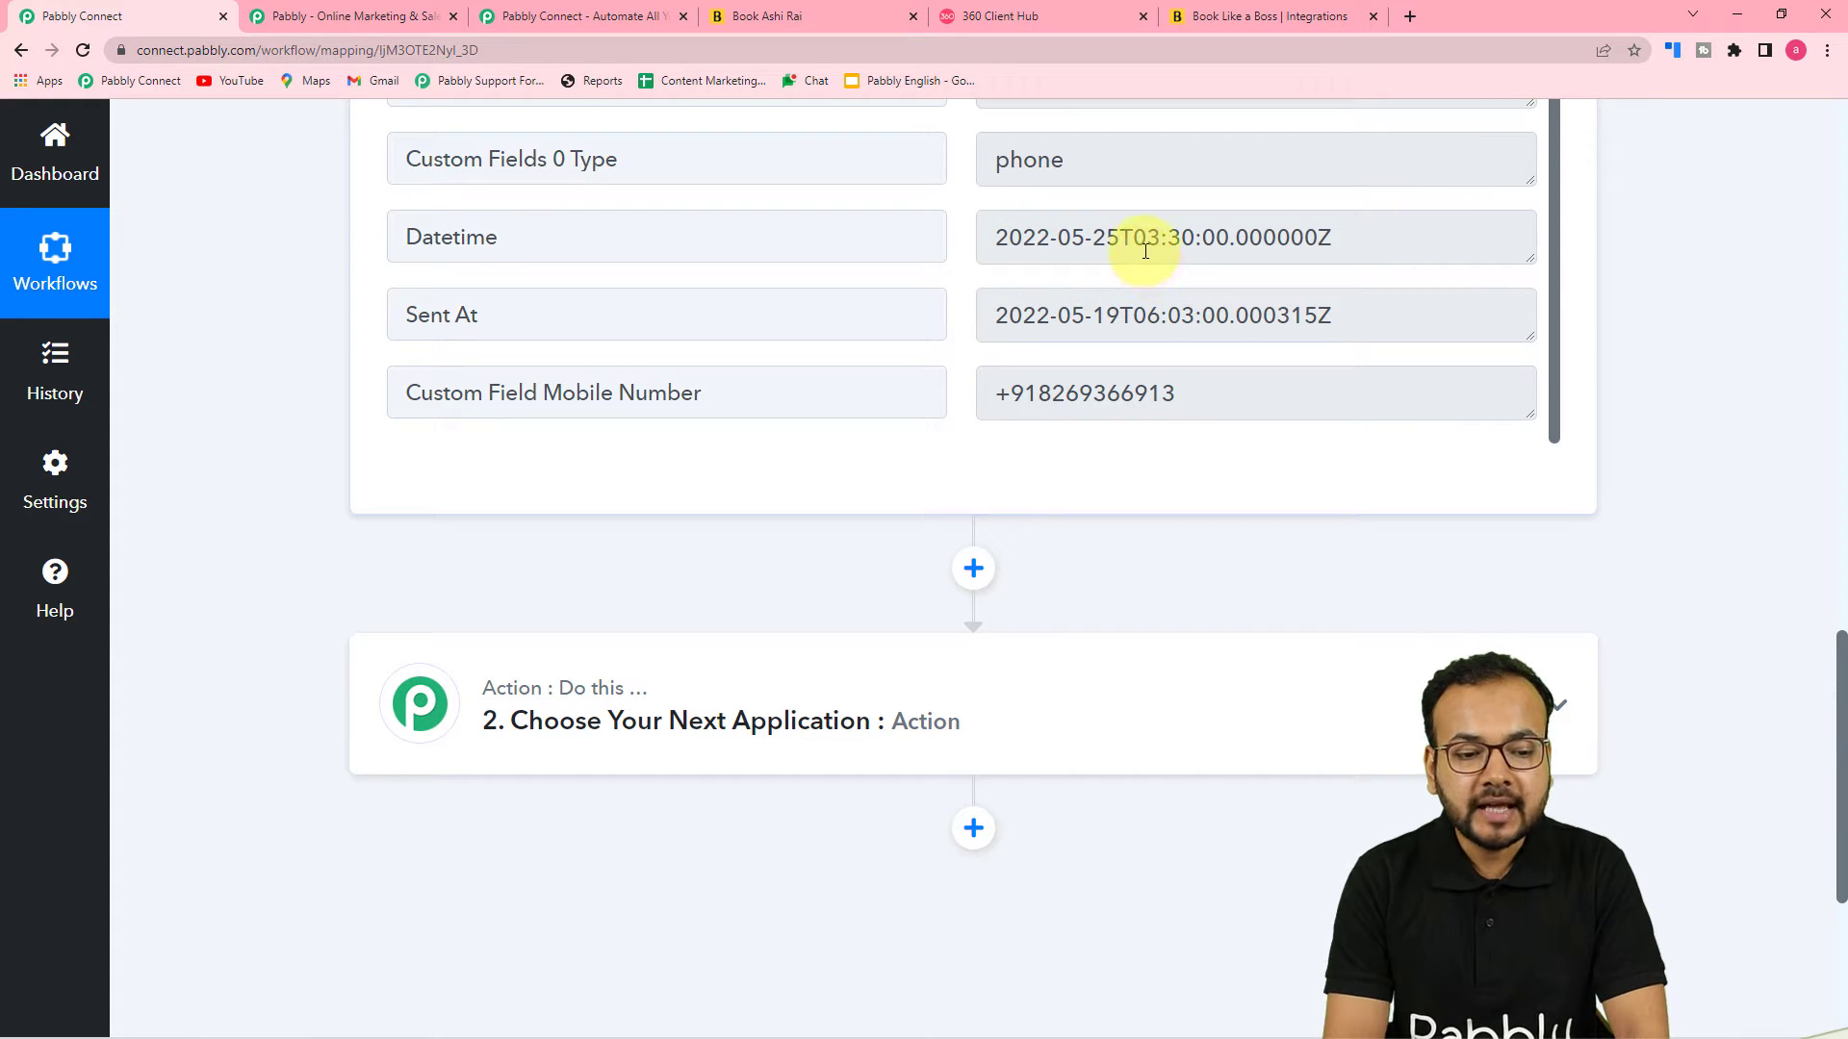
pyautogui.click(780, 14)
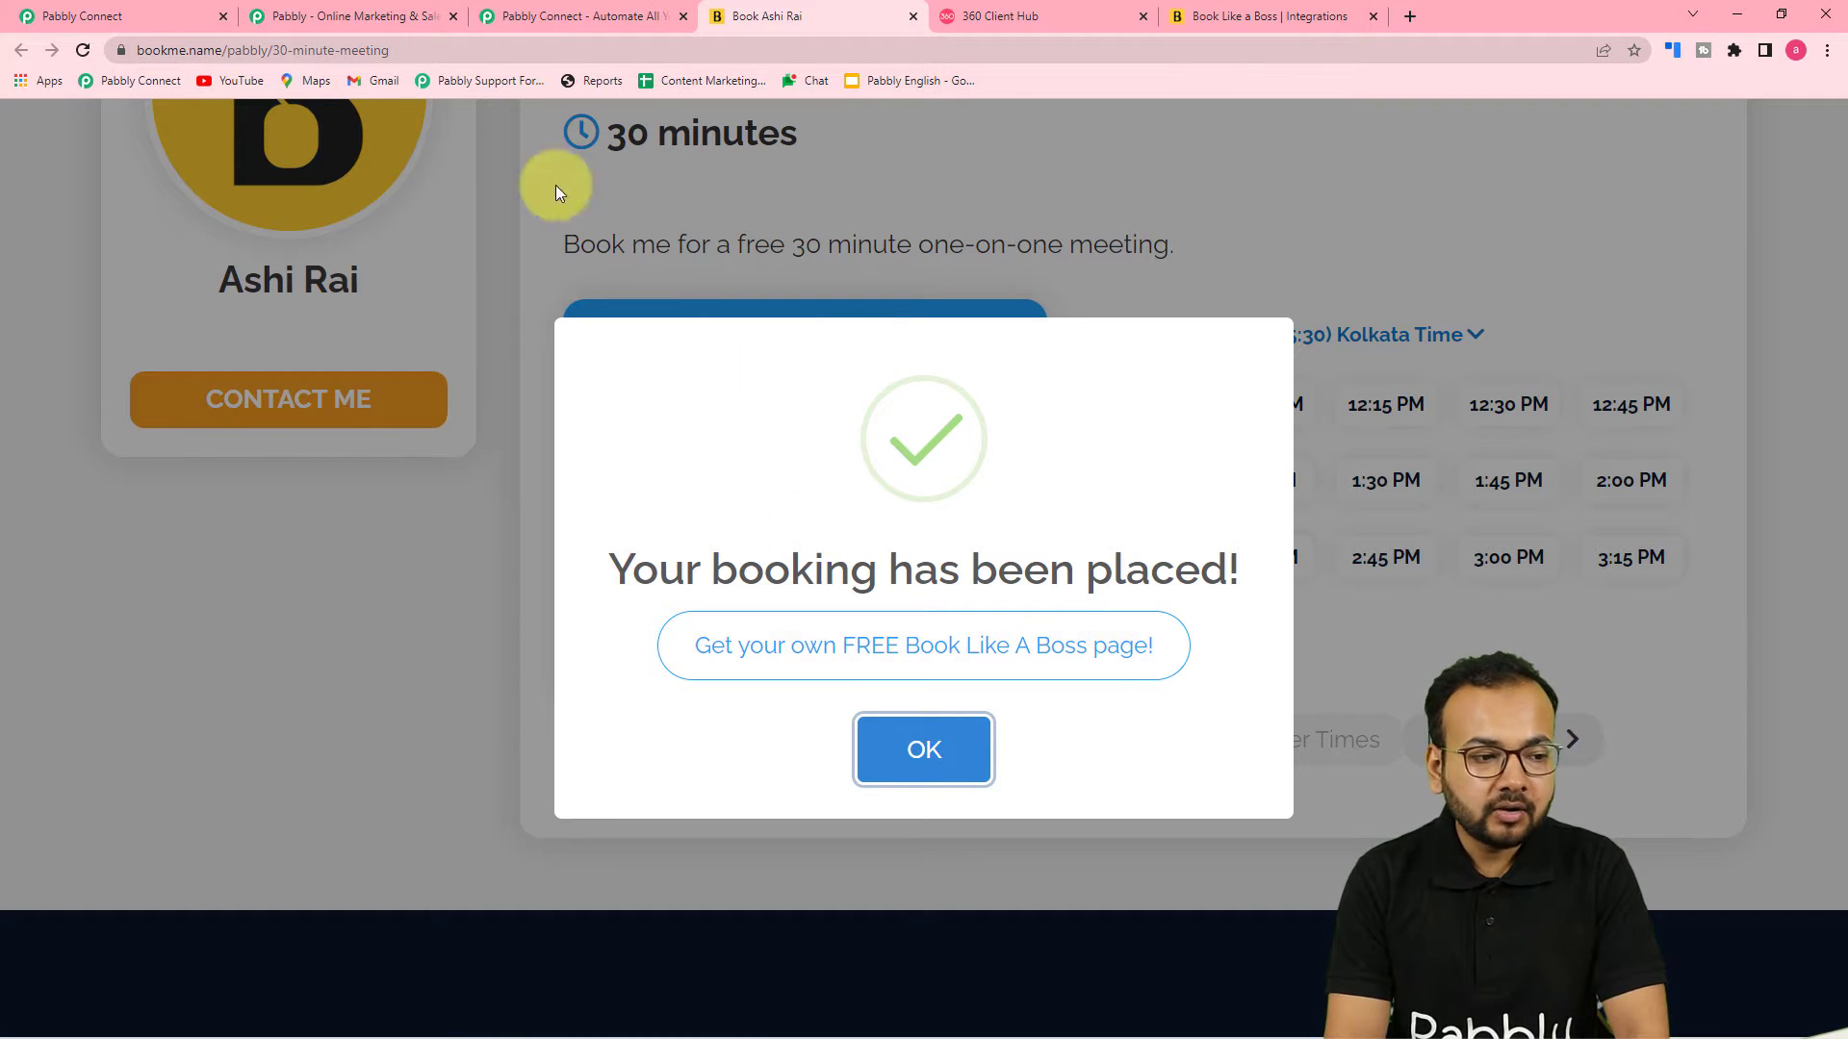
pyautogui.click(115, 15)
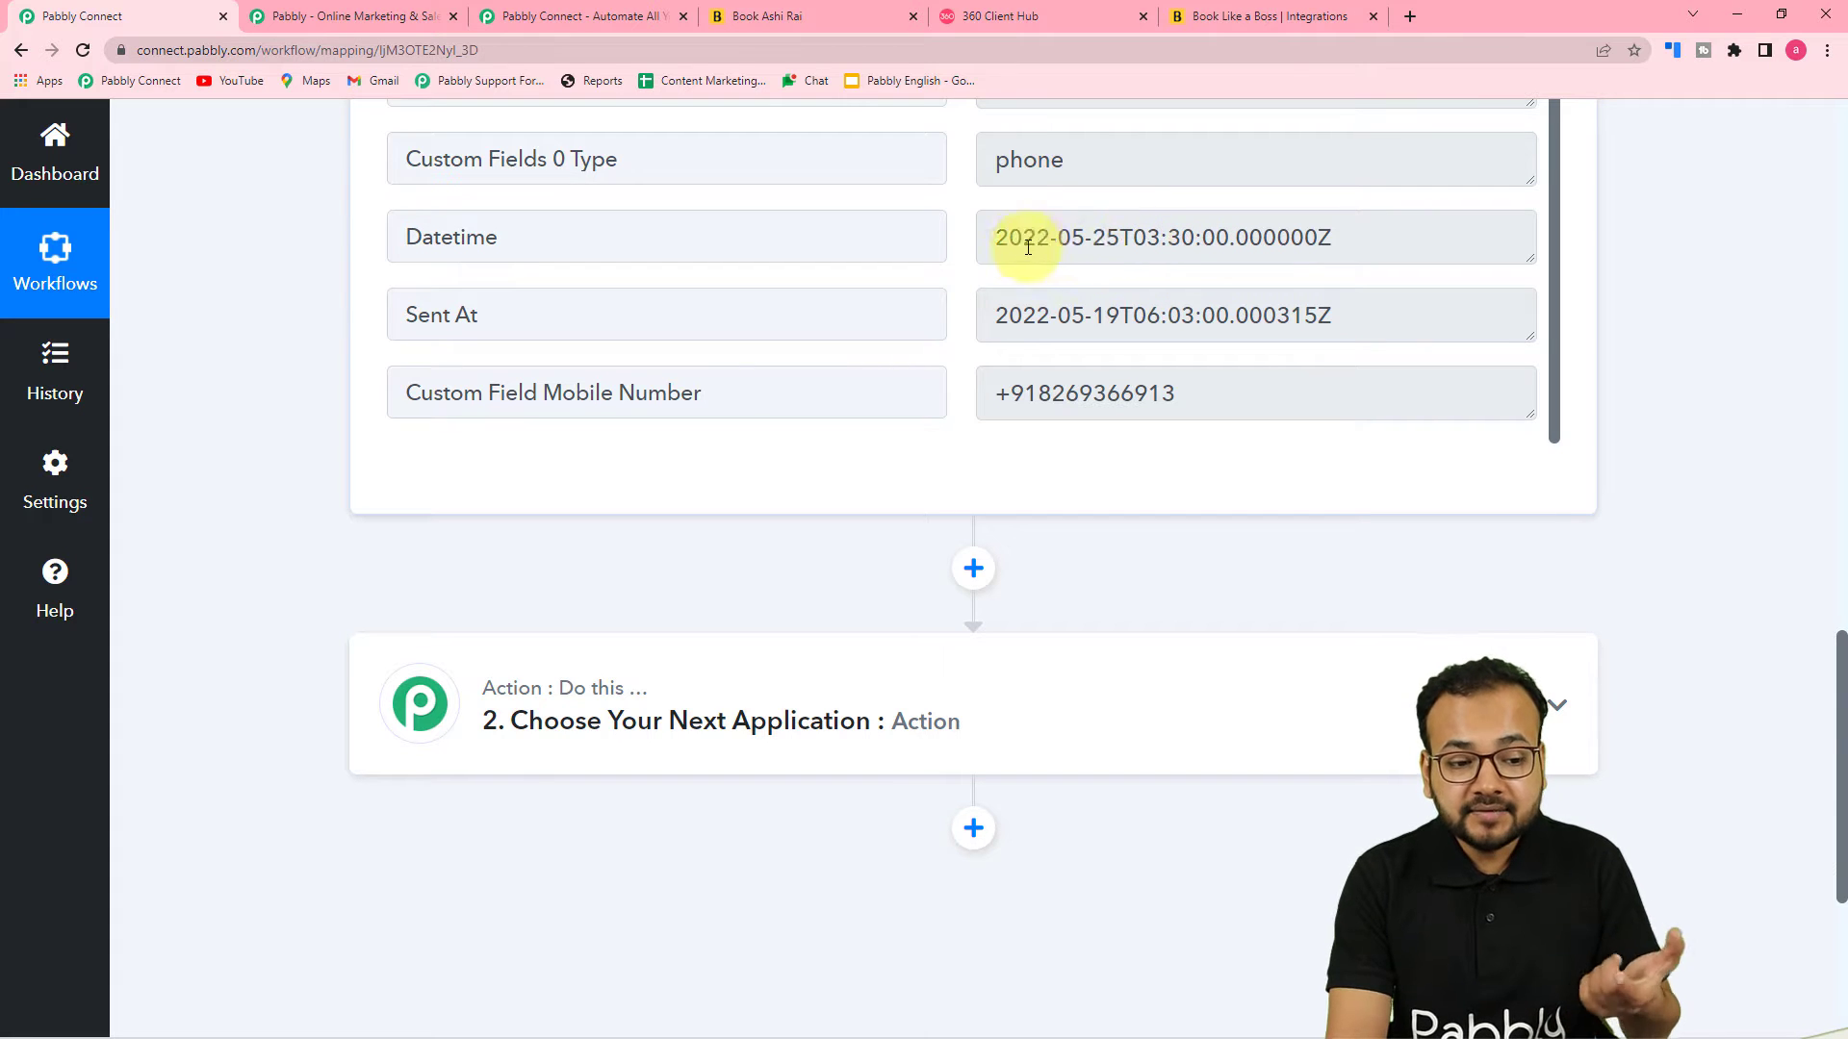
pyautogui.scroll(-3, 1179, 288)
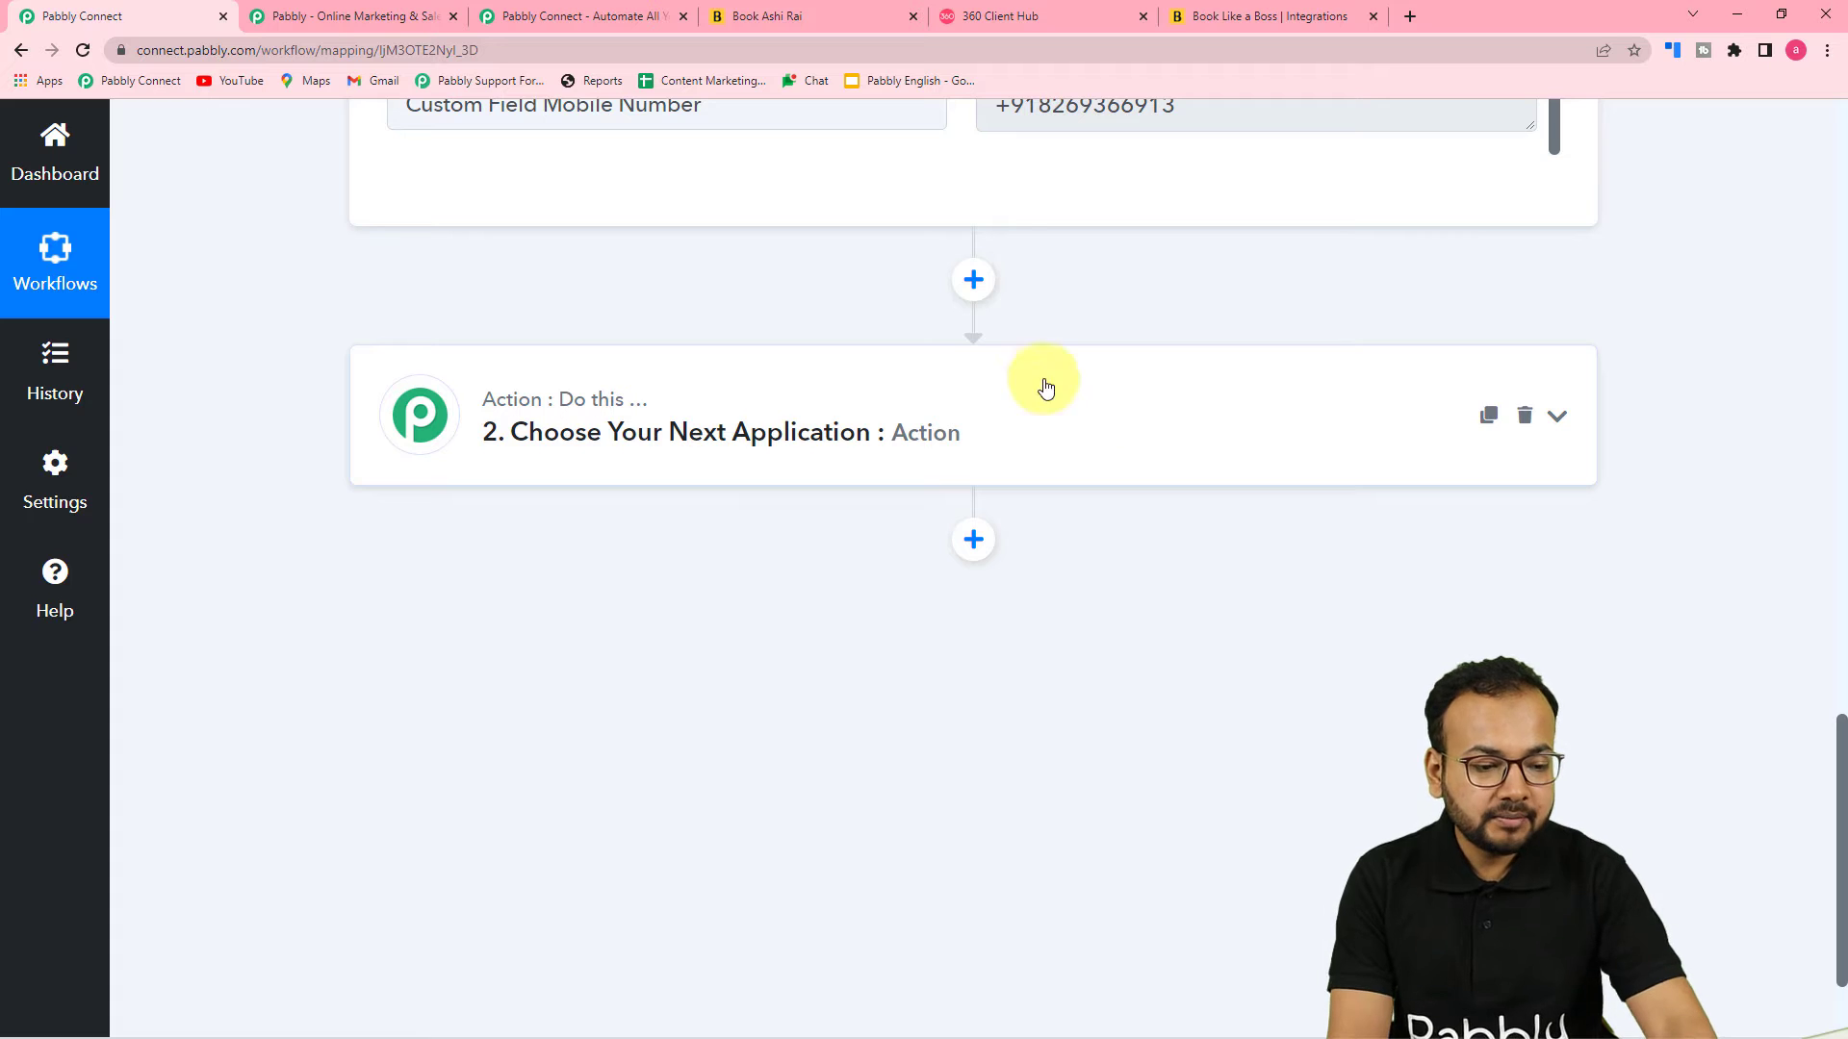
# Search for date in the action step and choose Date/Time Formatter as the action app
pyautogui.click(817, 441)
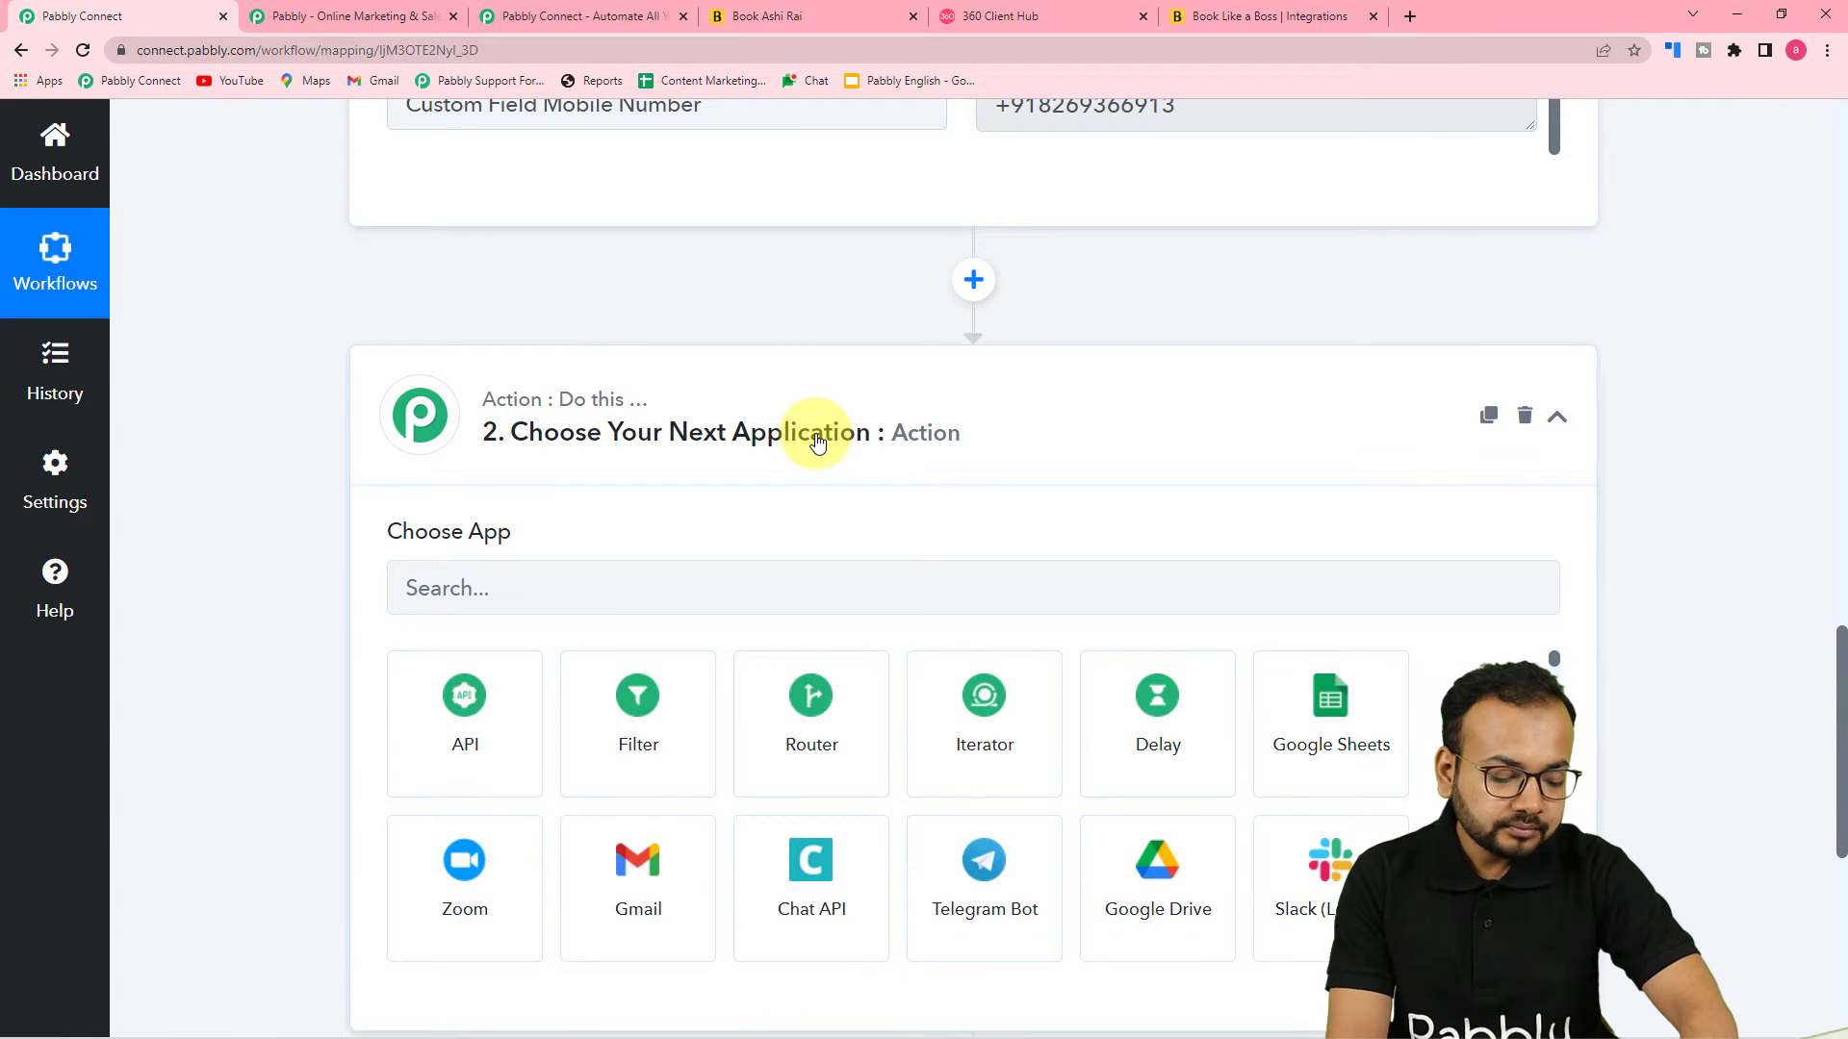
pyautogui.scroll(-2, 817, 442)
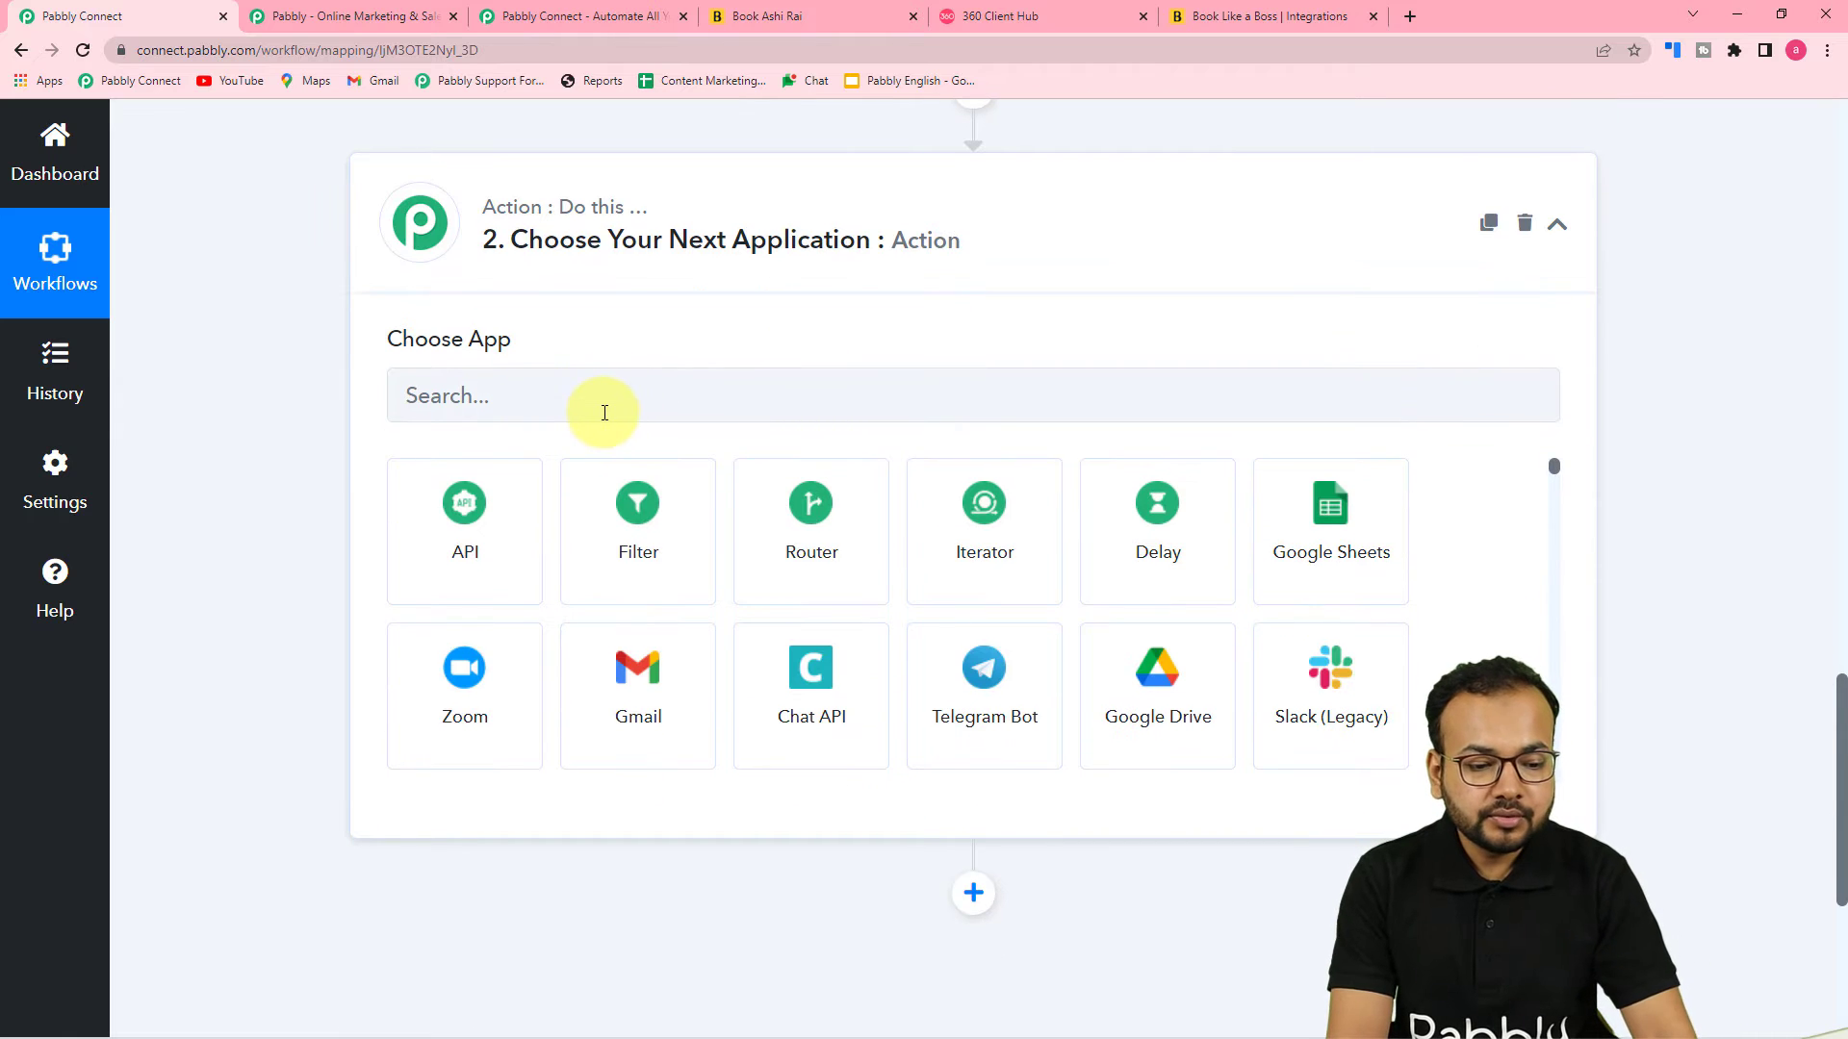
pyautogui.click(604, 413)
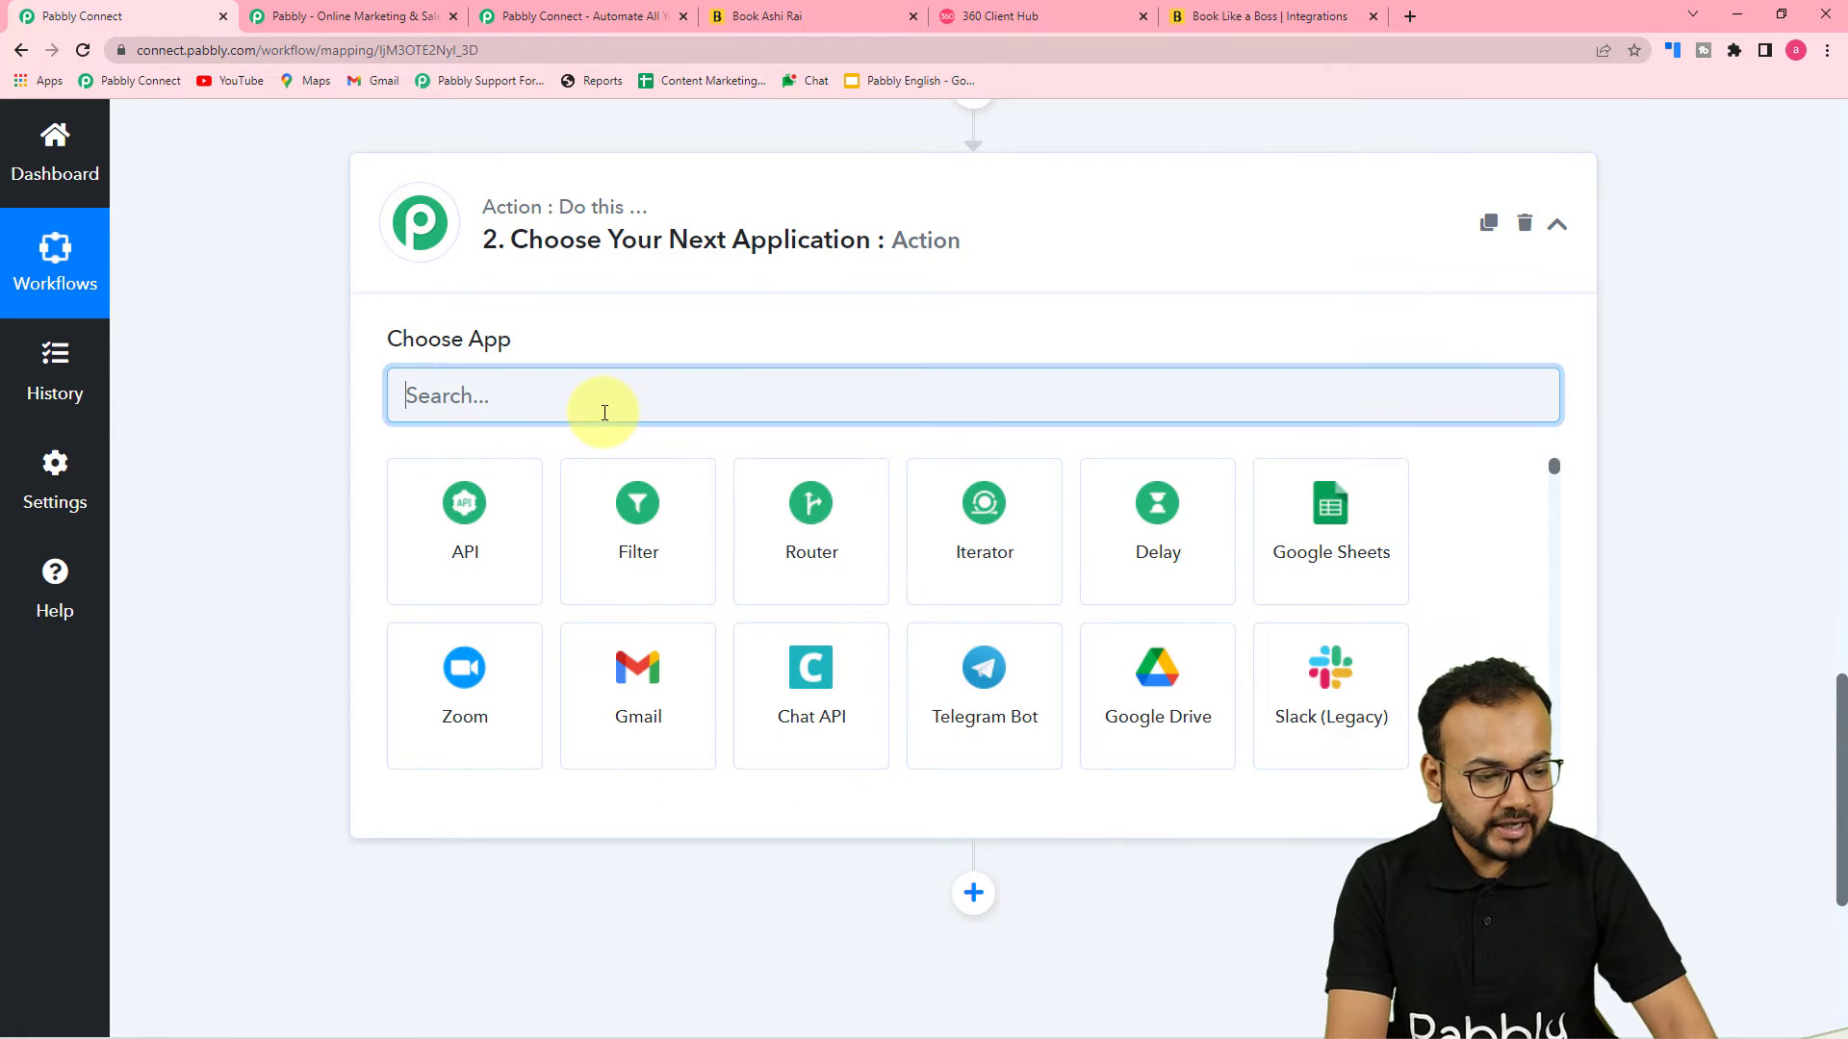
pyautogui.write('date')
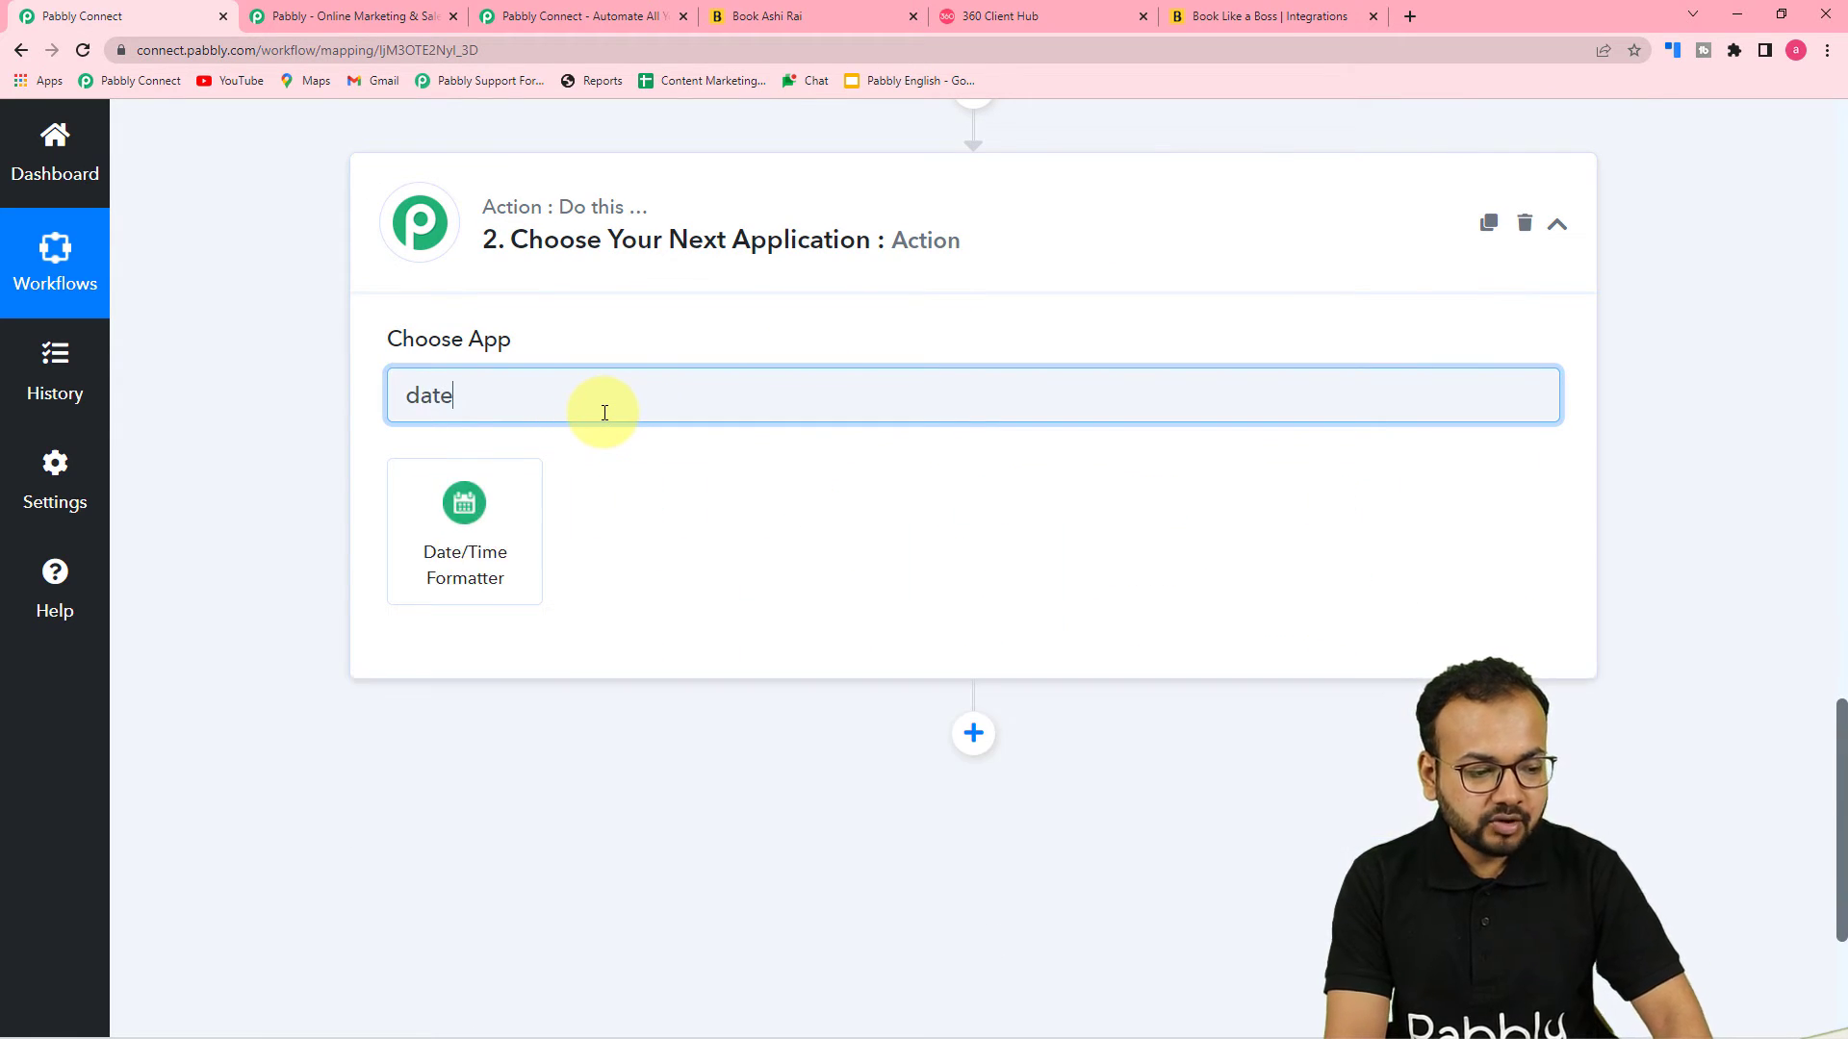
pyautogui.click(466, 510)
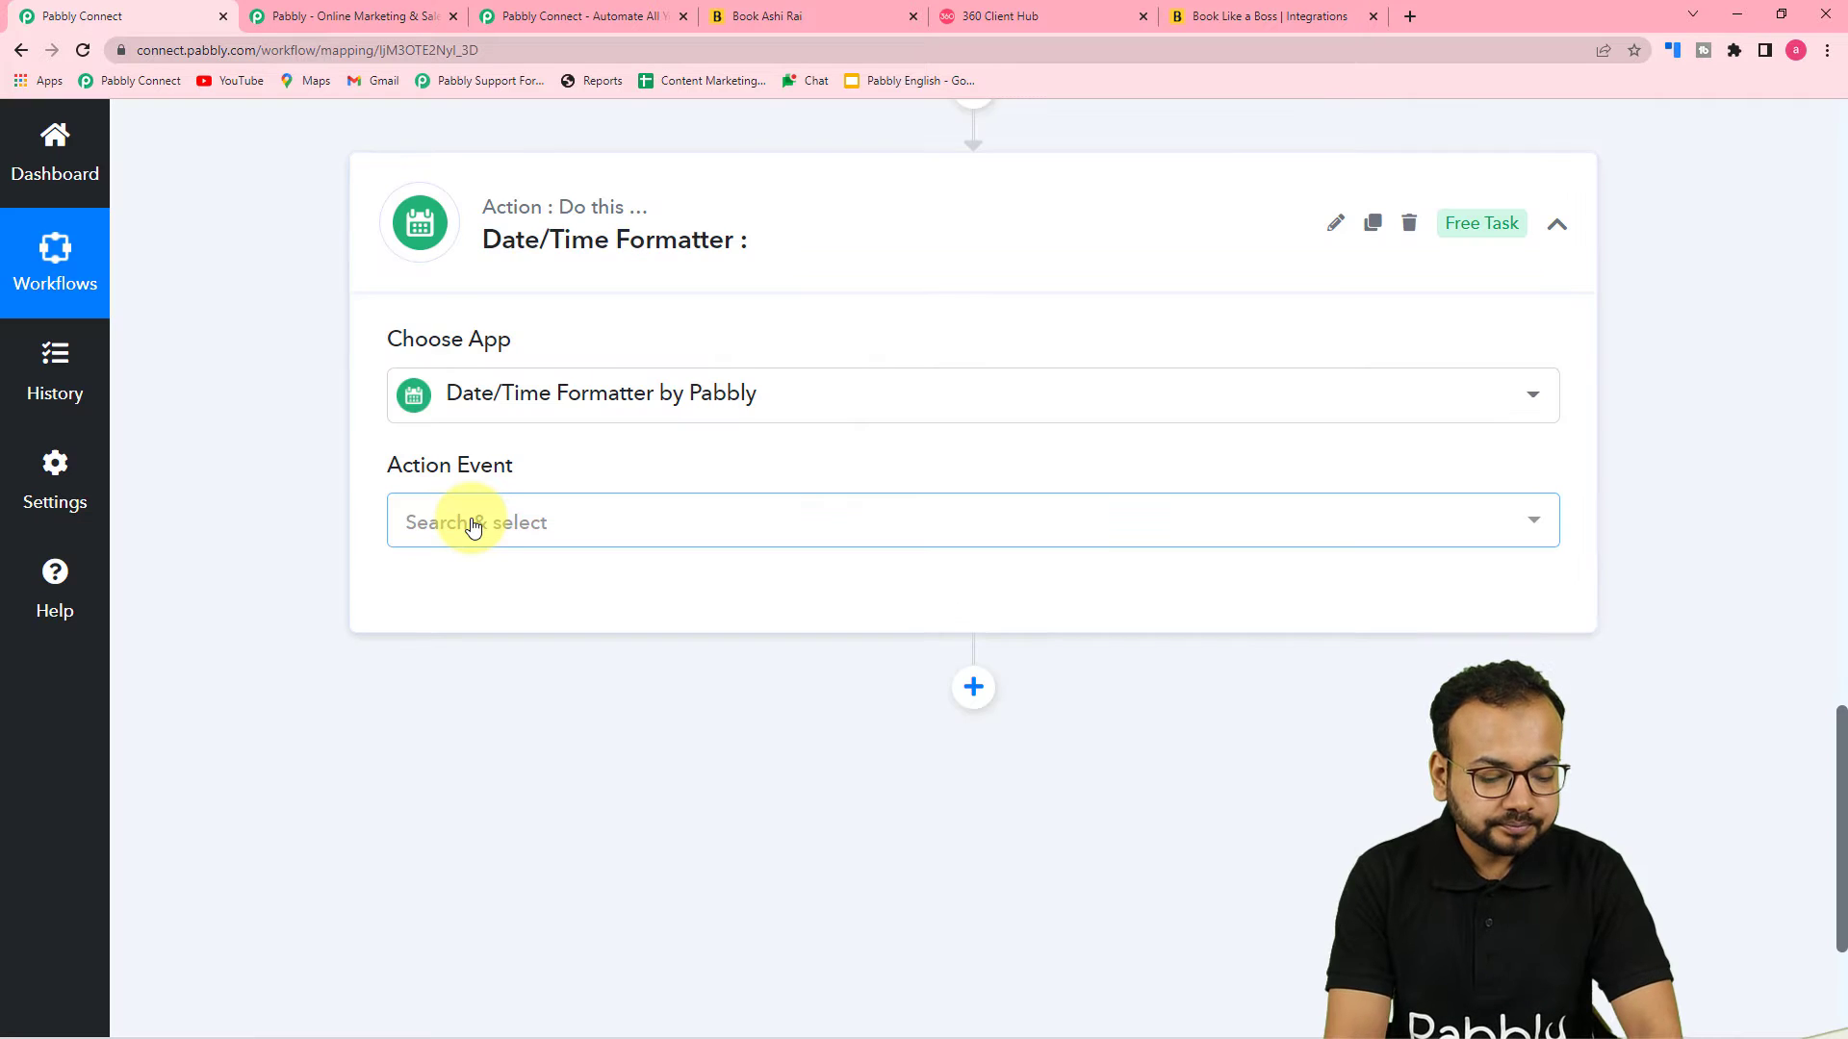
# Set the formatter's action event to Format Date with Time Zone and connect it
pyautogui.scroll(-2, 472, 526)
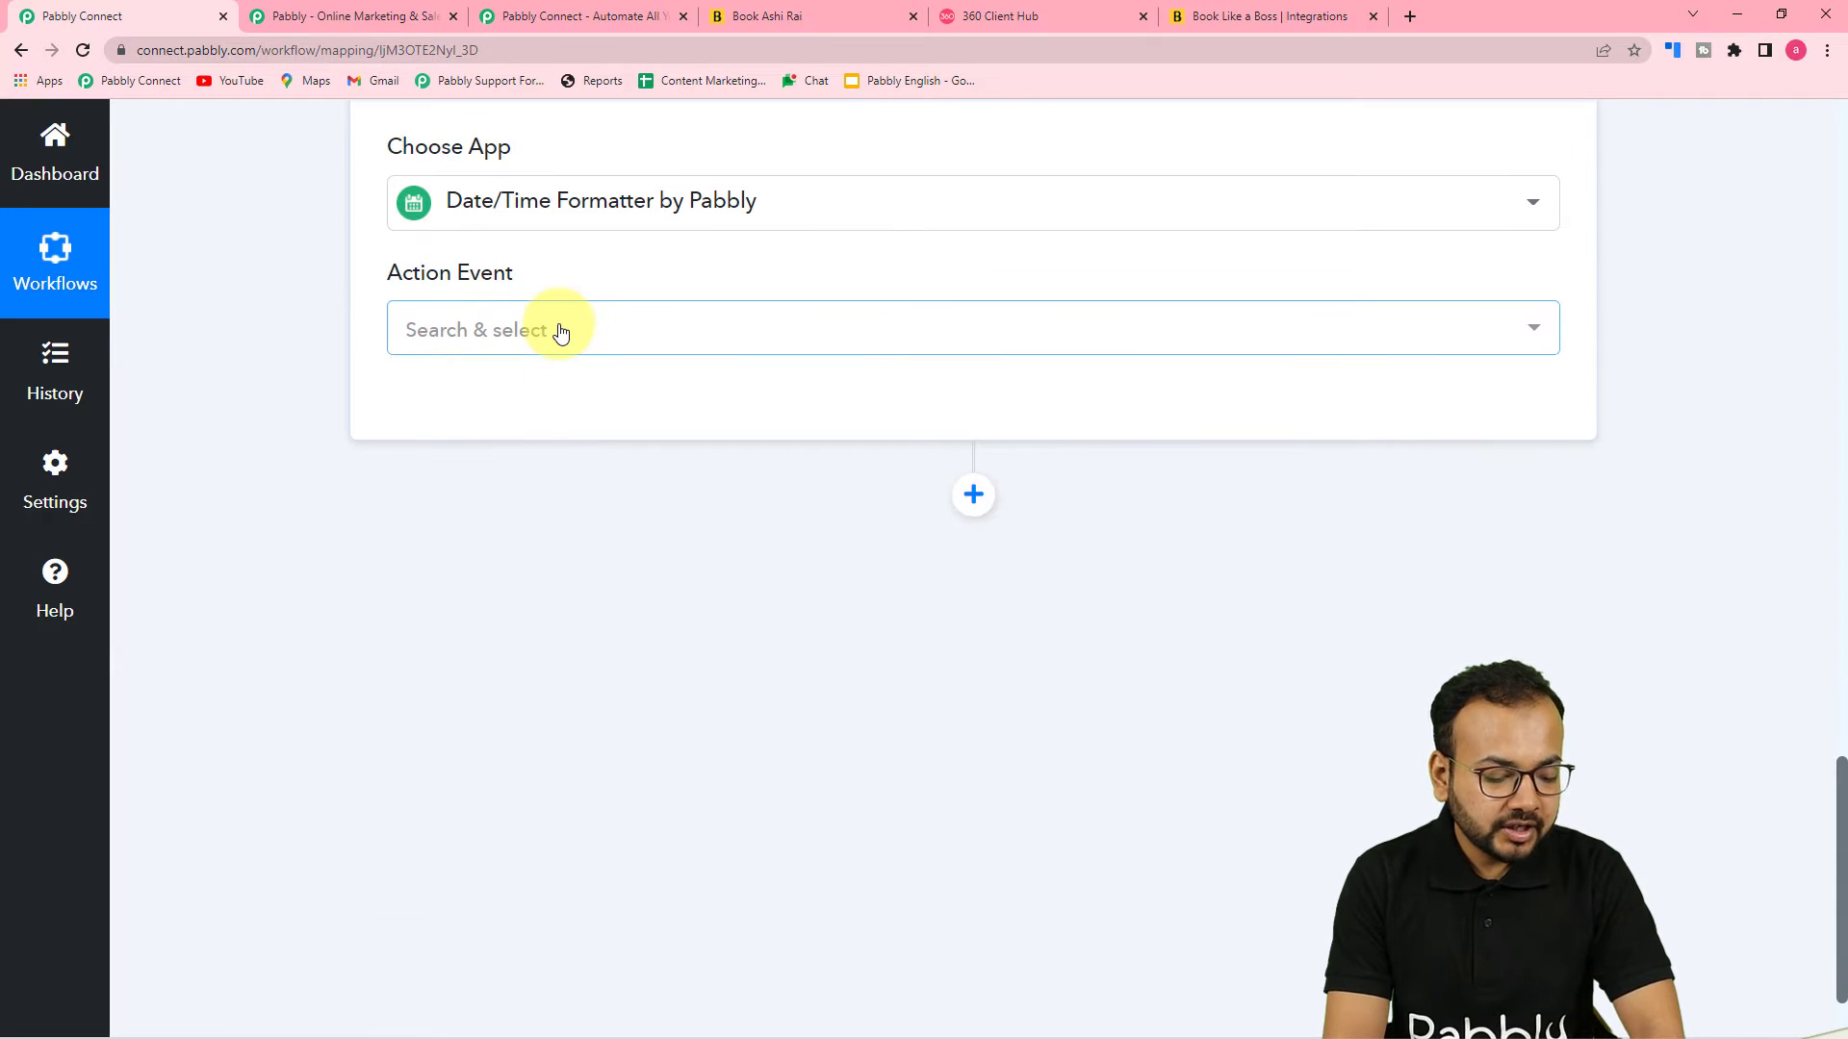
pyautogui.click(558, 332)
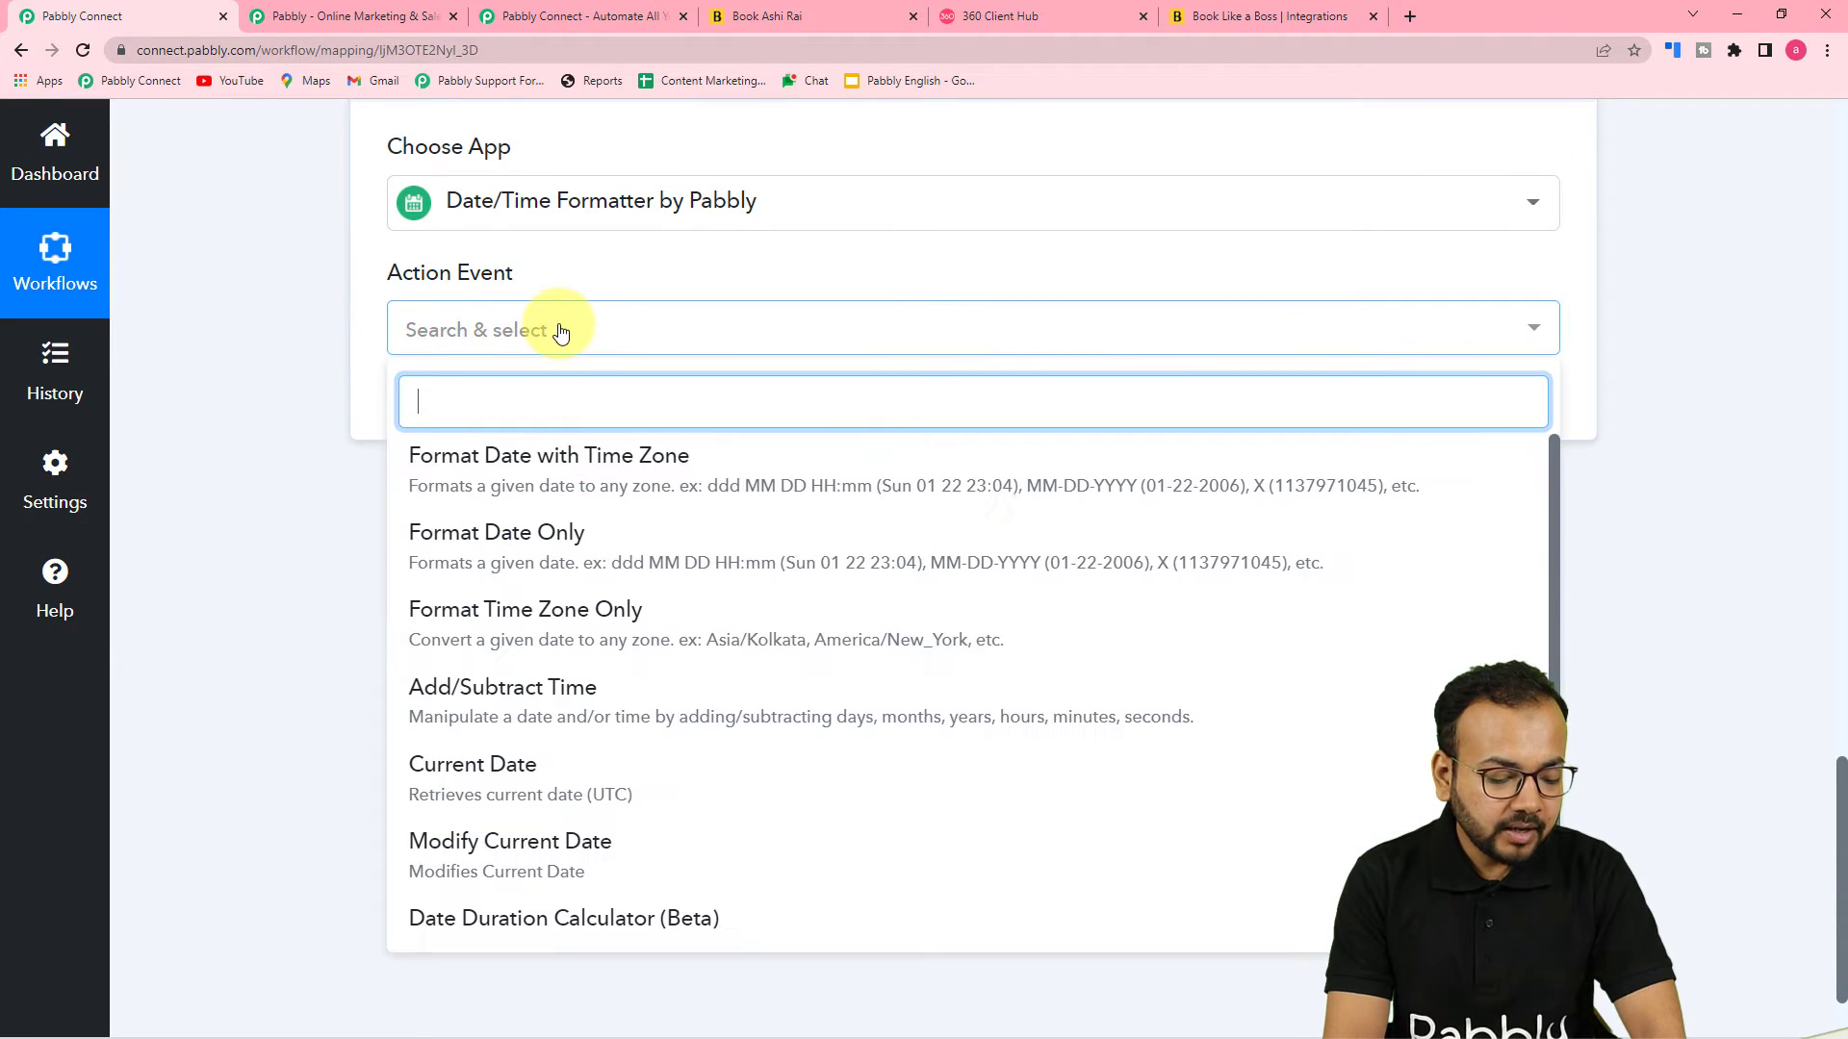
pyautogui.click(589, 479)
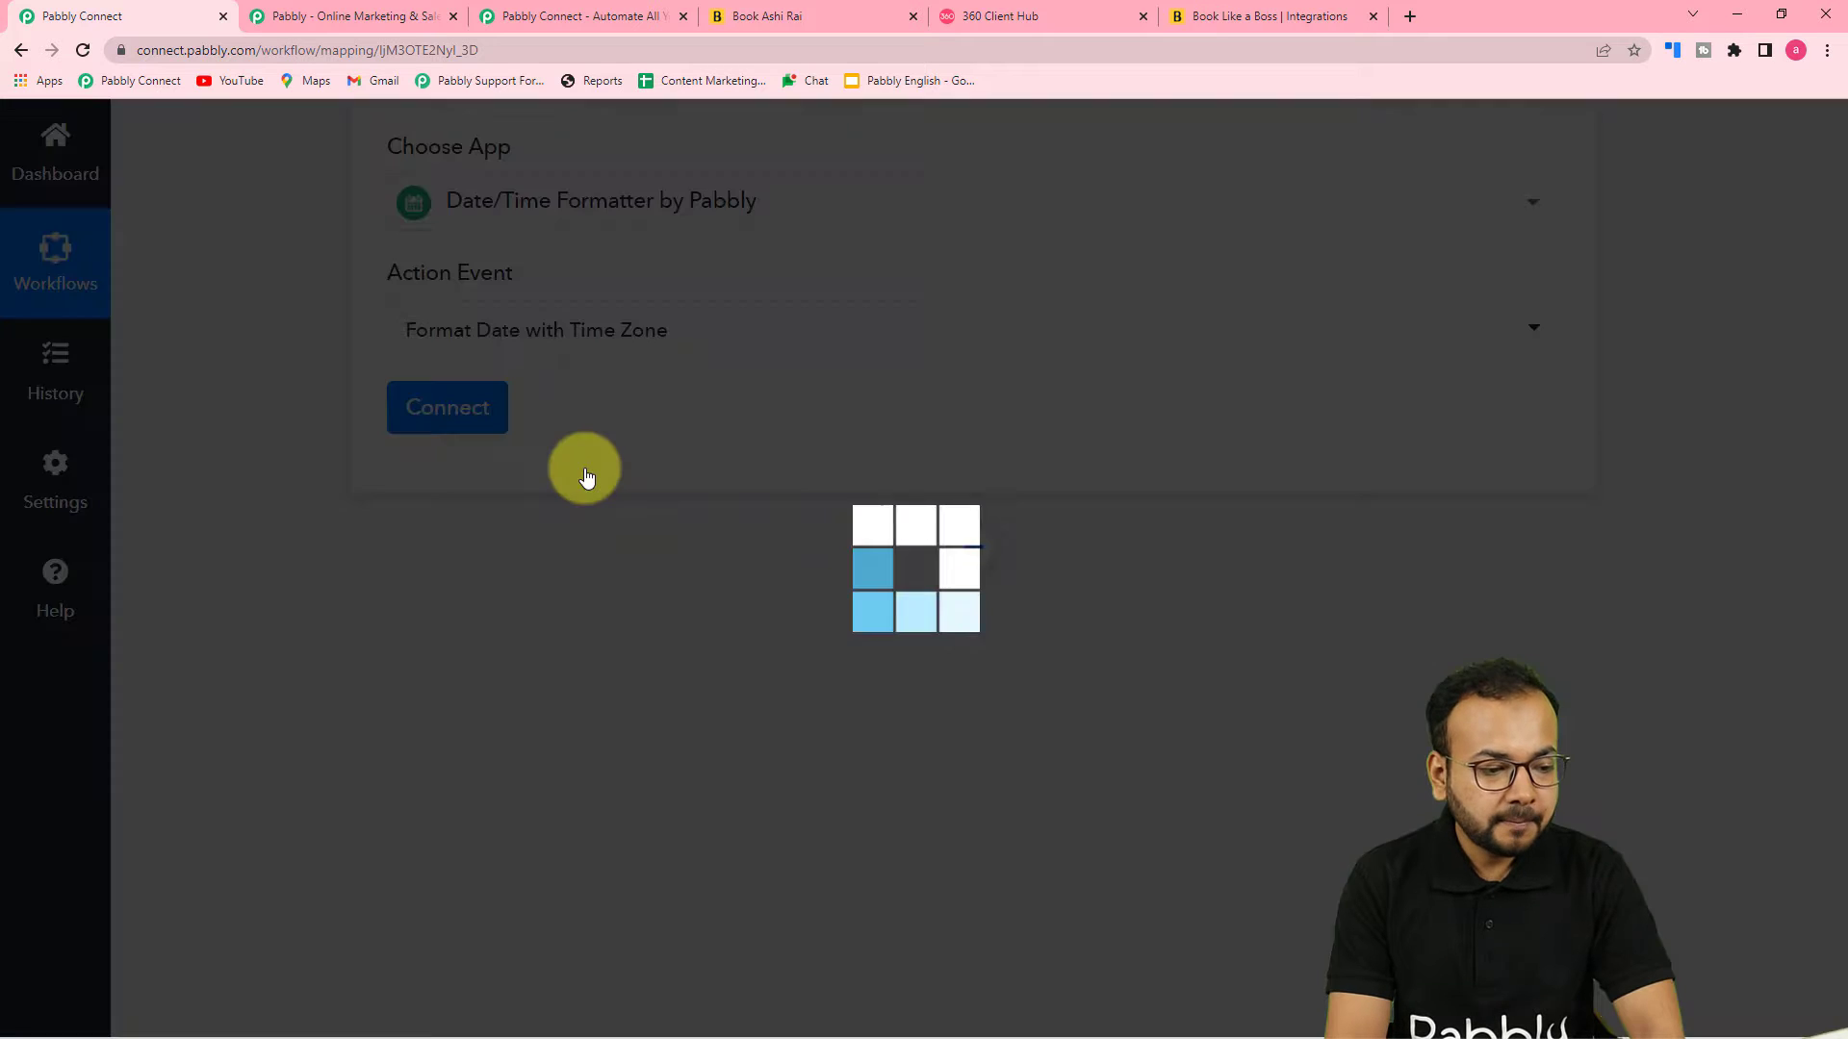
pyautogui.click(475, 412)
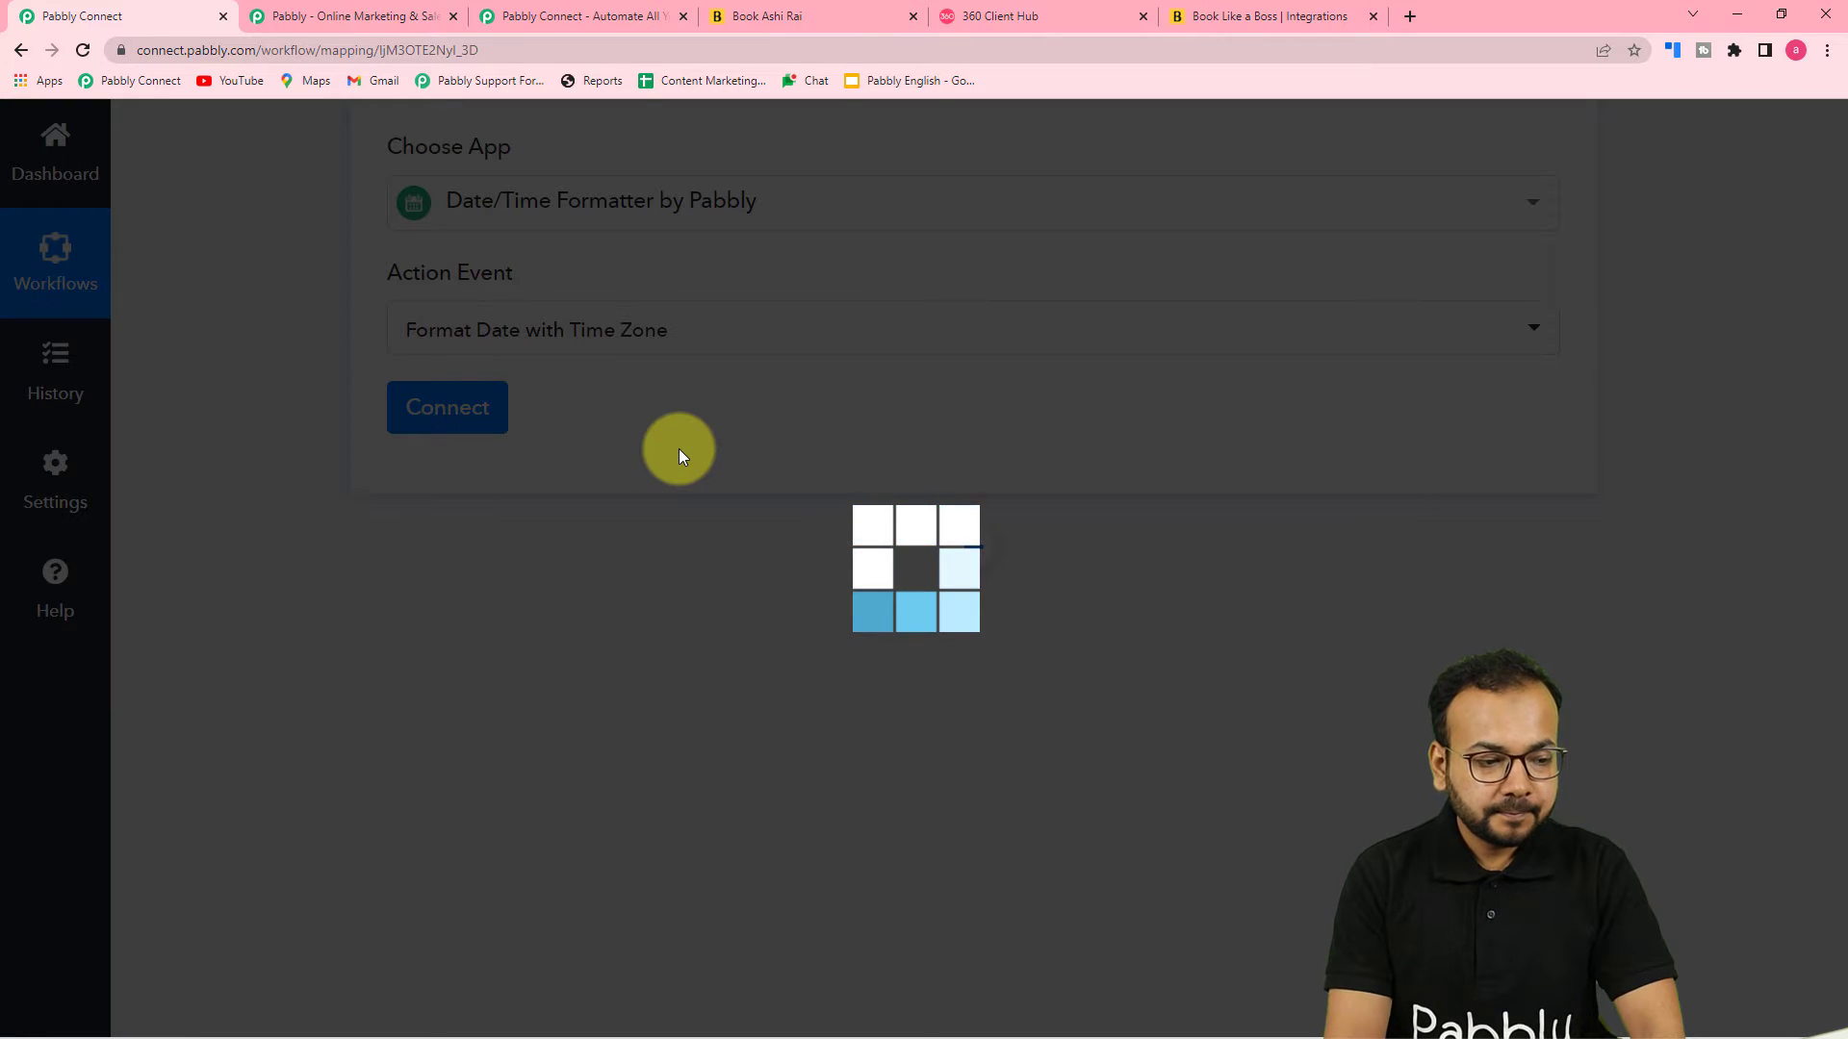
# Map the Datetime value from the Book Like A Boss trigger into the Date field
pyautogui.scroll(-2, 280, 384)
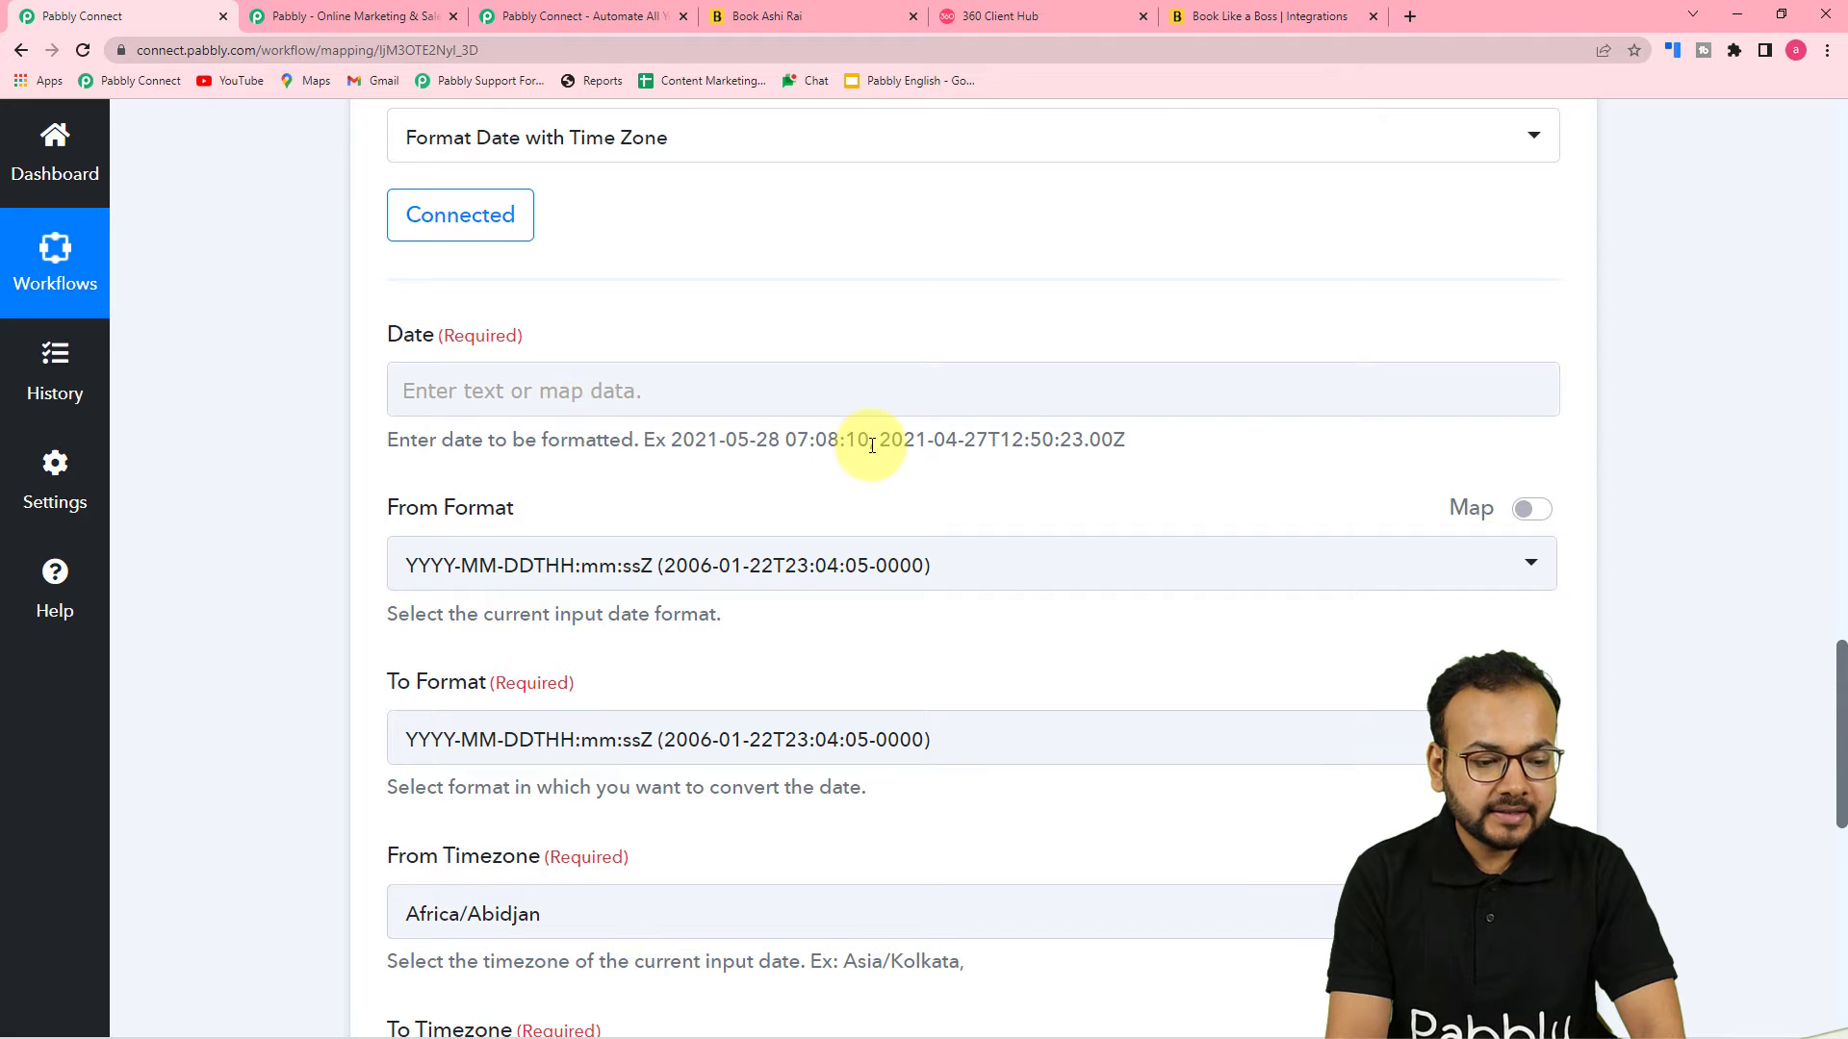
pyautogui.scroll(6, 785, 516)
pyautogui.click(794, 527)
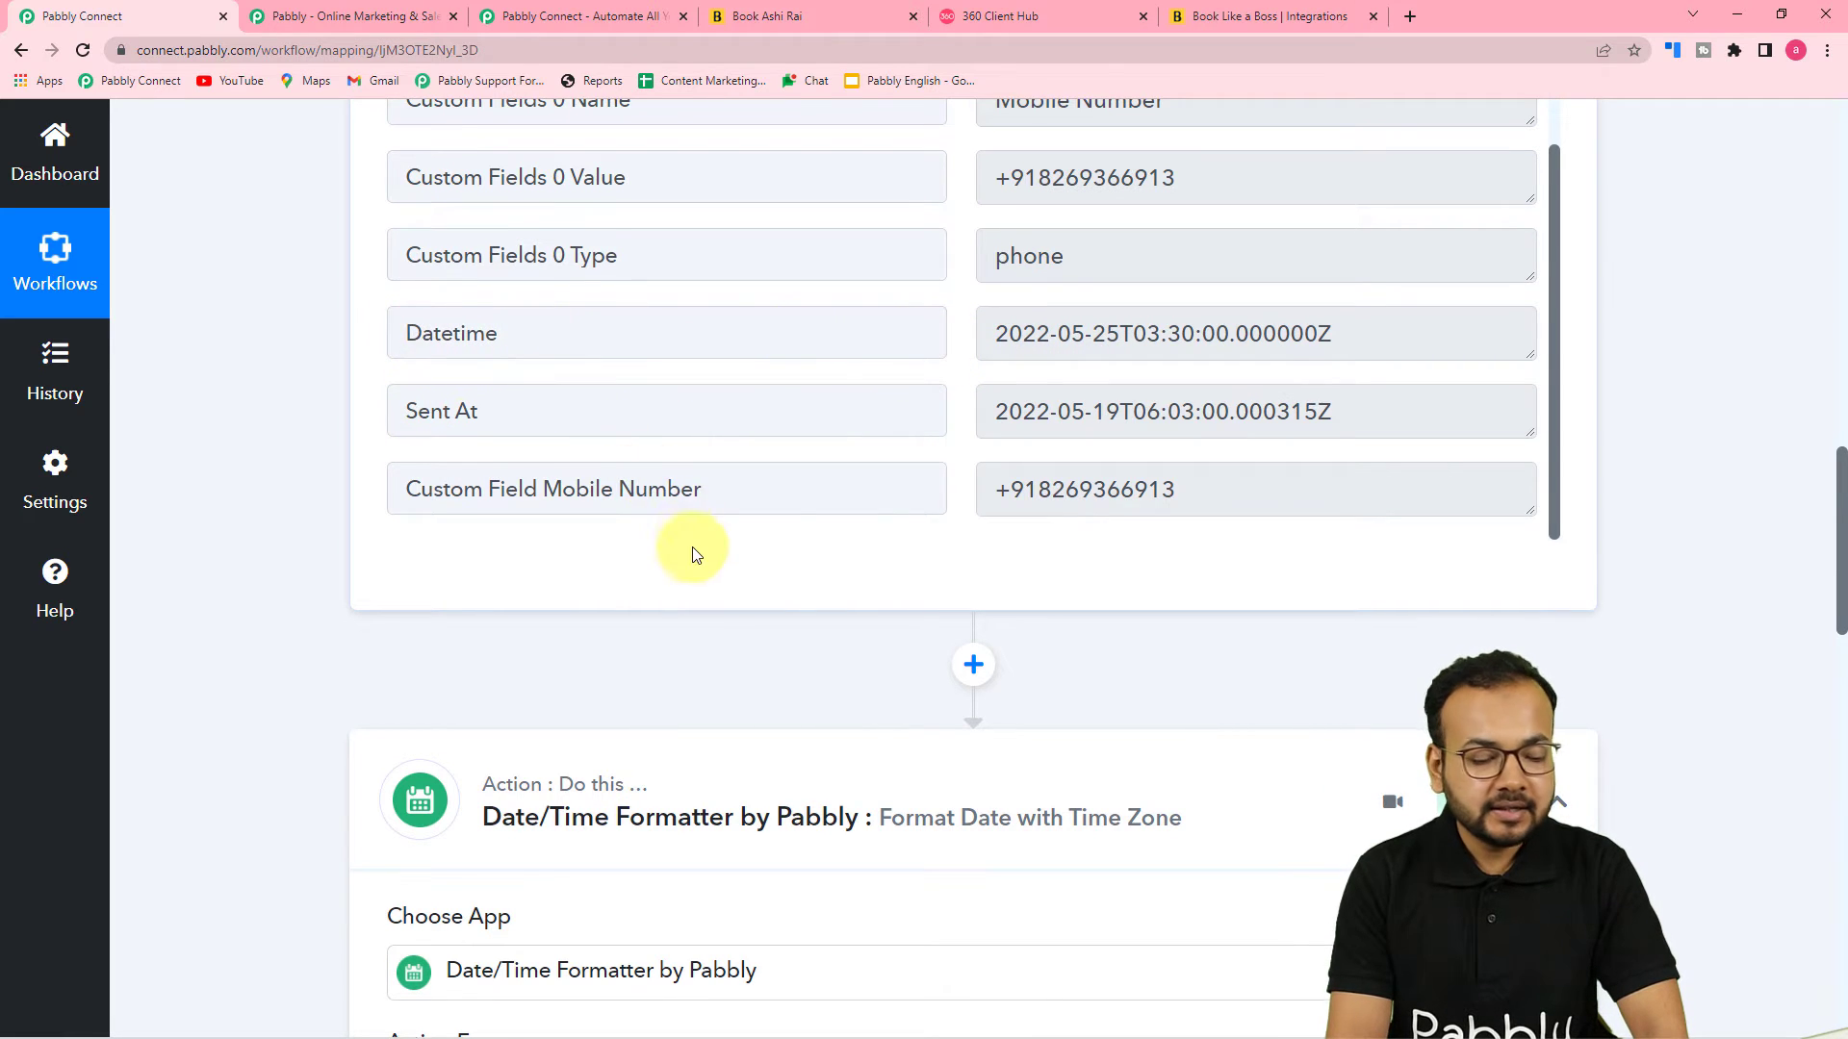
pyautogui.scroll(-3, 689, 549)
pyautogui.scroll(-10, 691, 546)
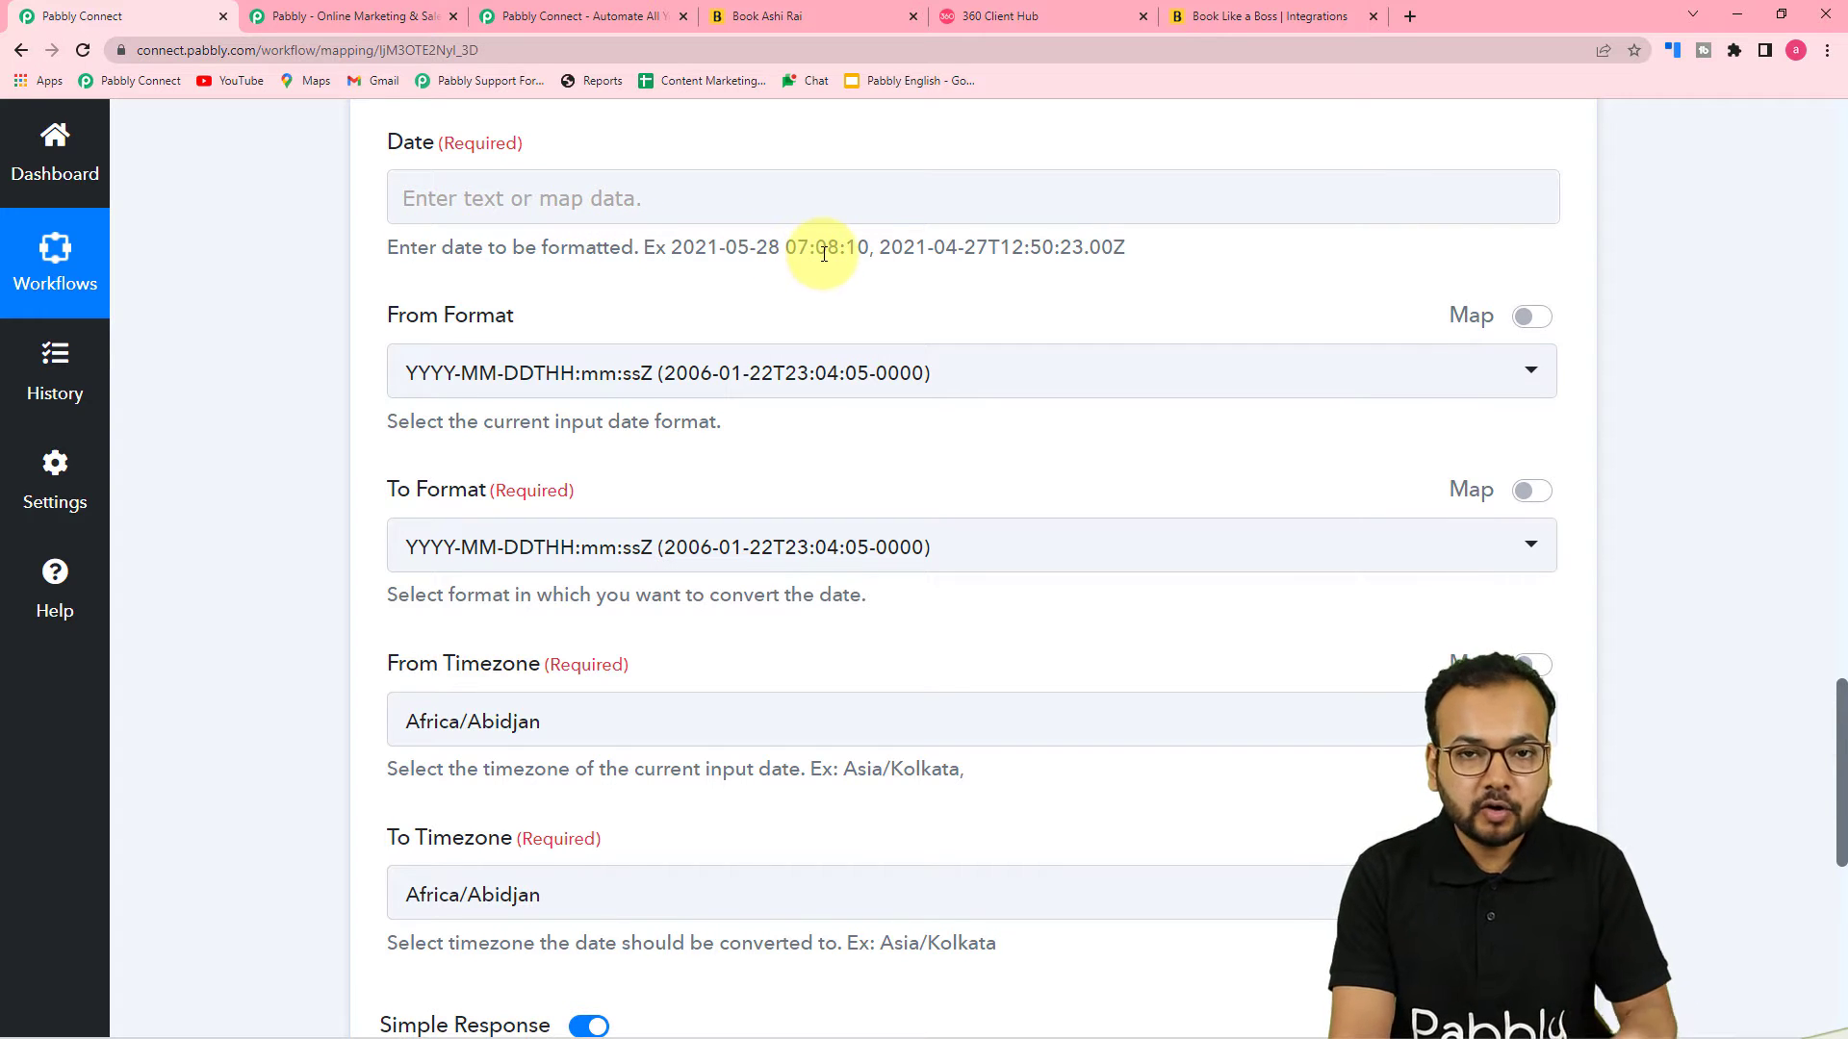
pyautogui.click(525, 195)
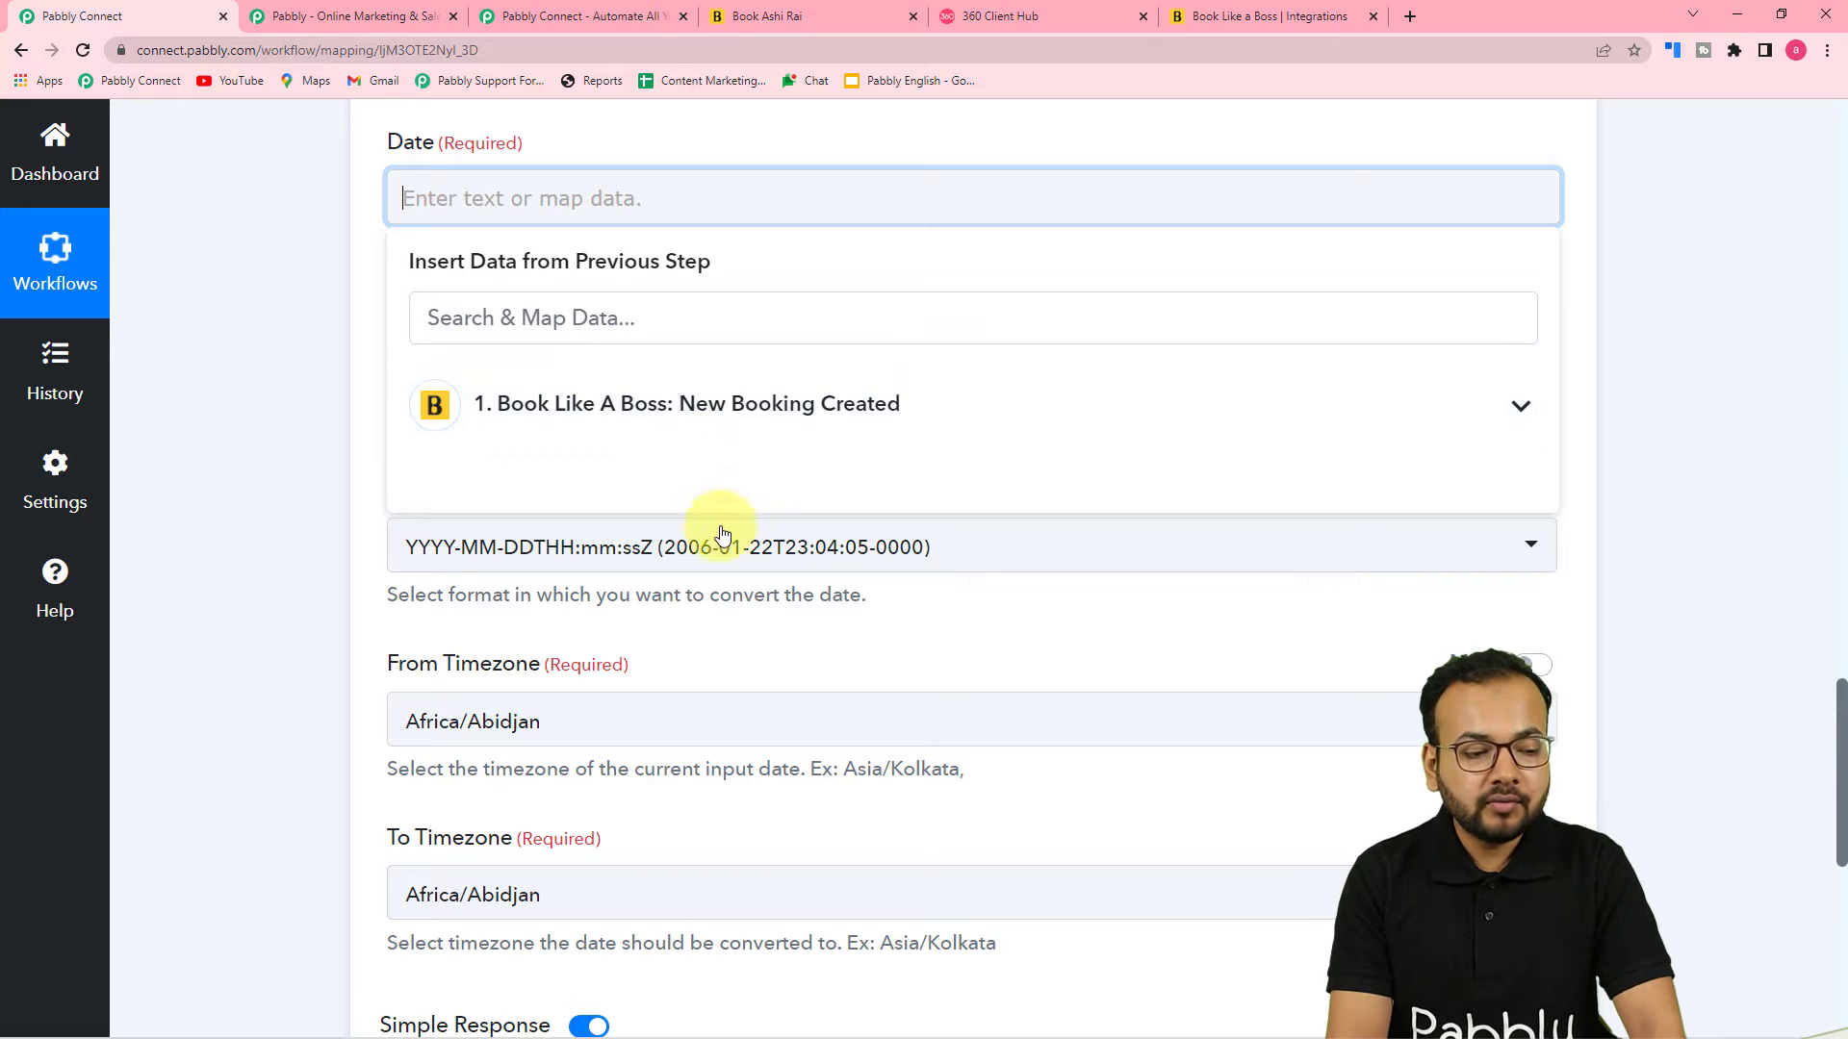
pyautogui.click(619, 408)
pyautogui.scroll(-4, 726, 581)
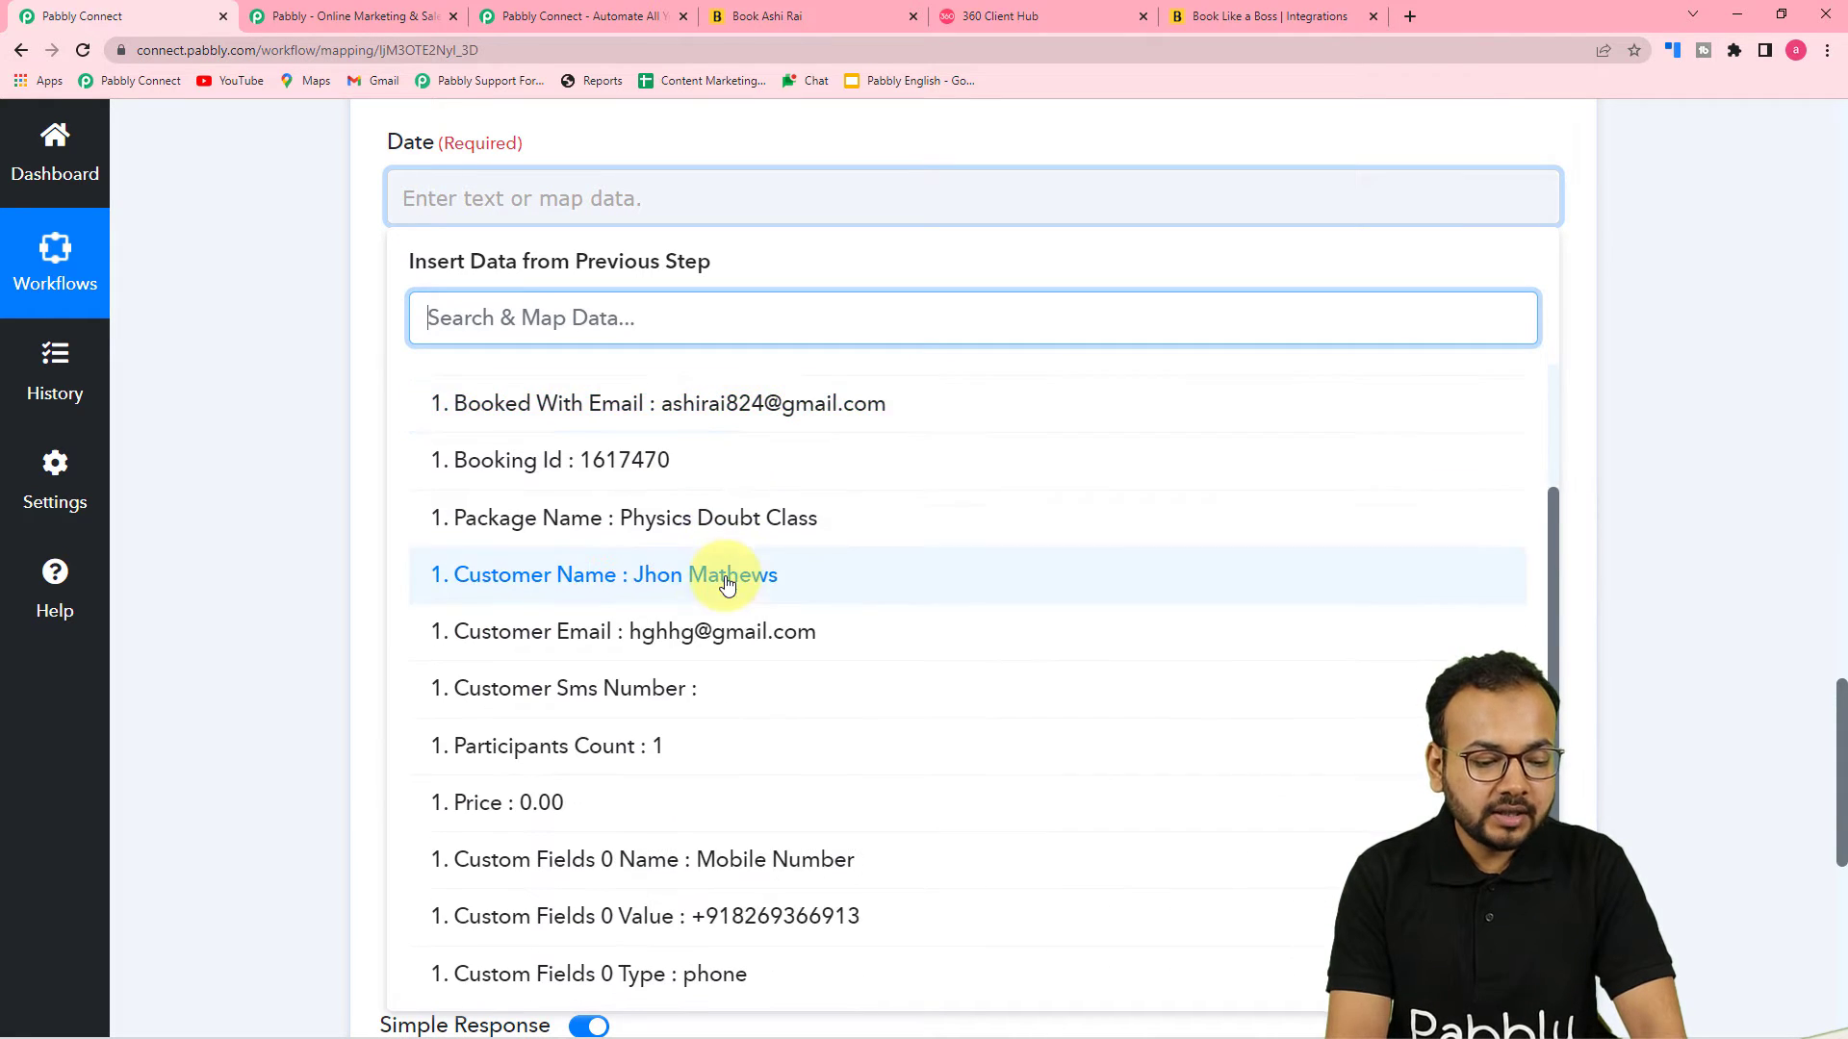
pyautogui.scroll(-2, 727, 584)
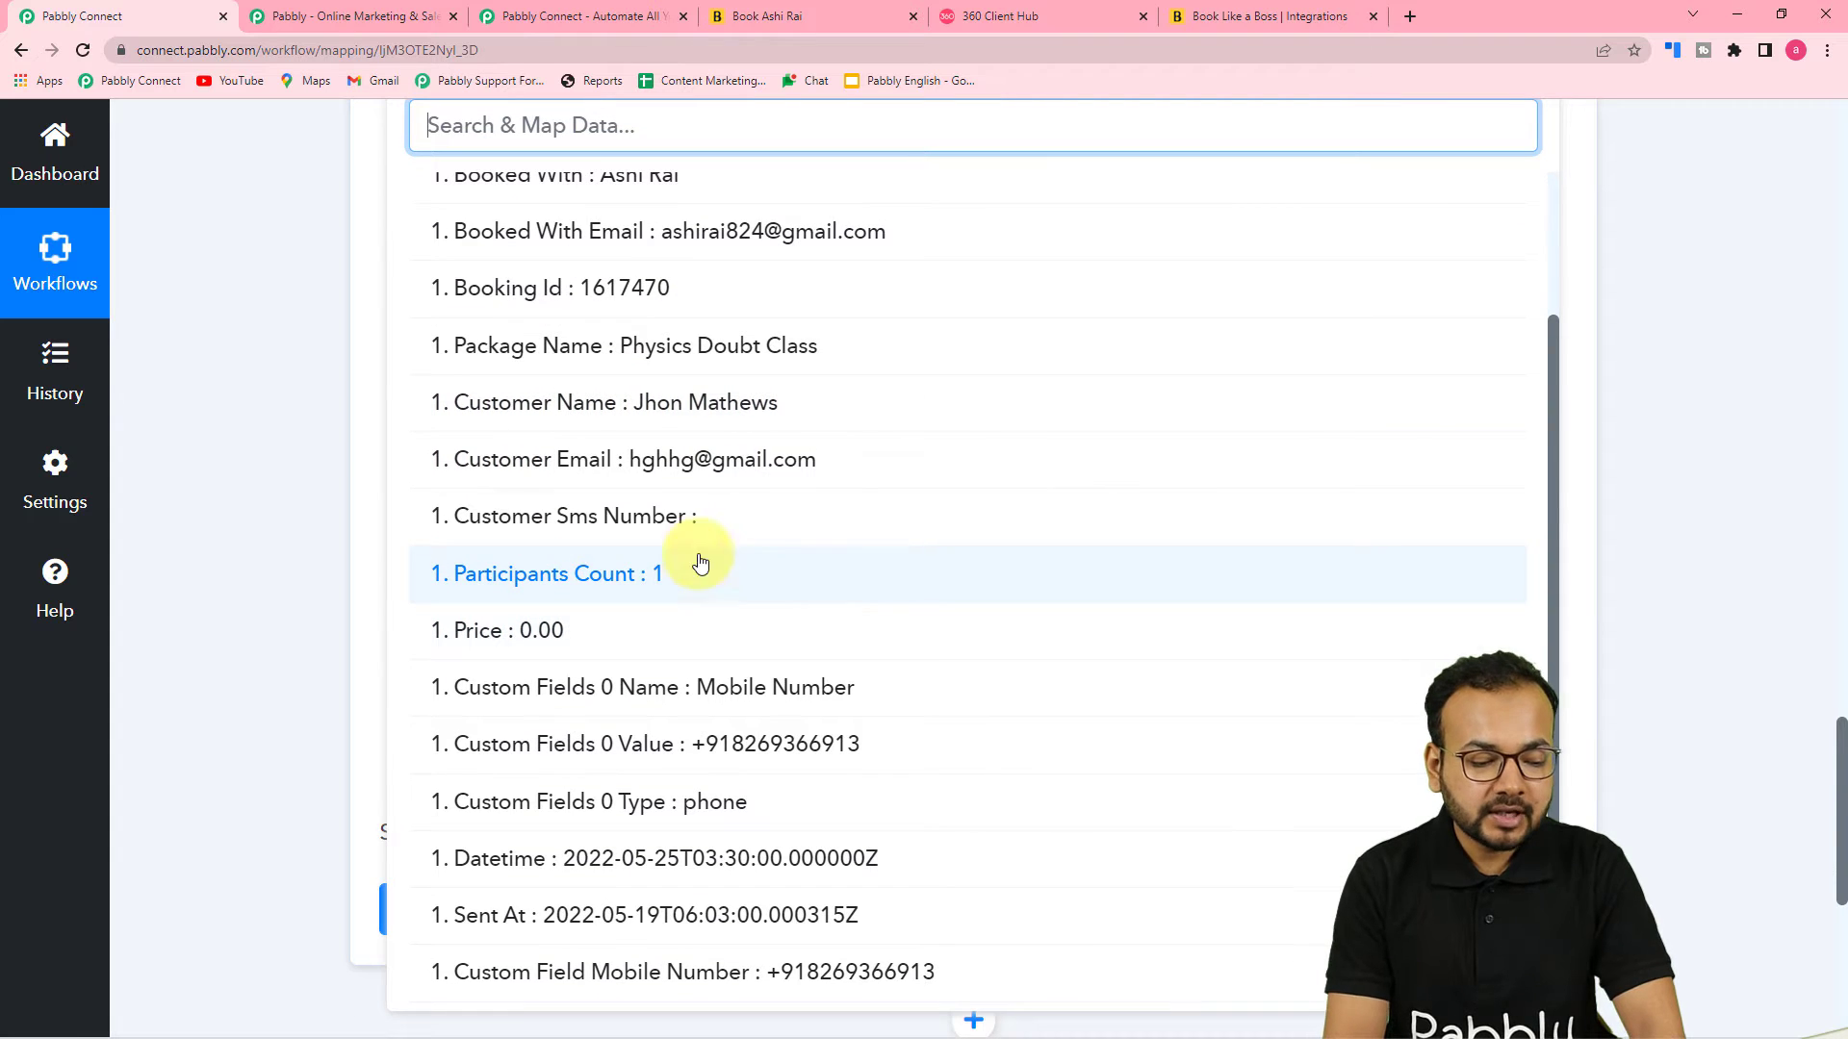
pyautogui.click(583, 869)
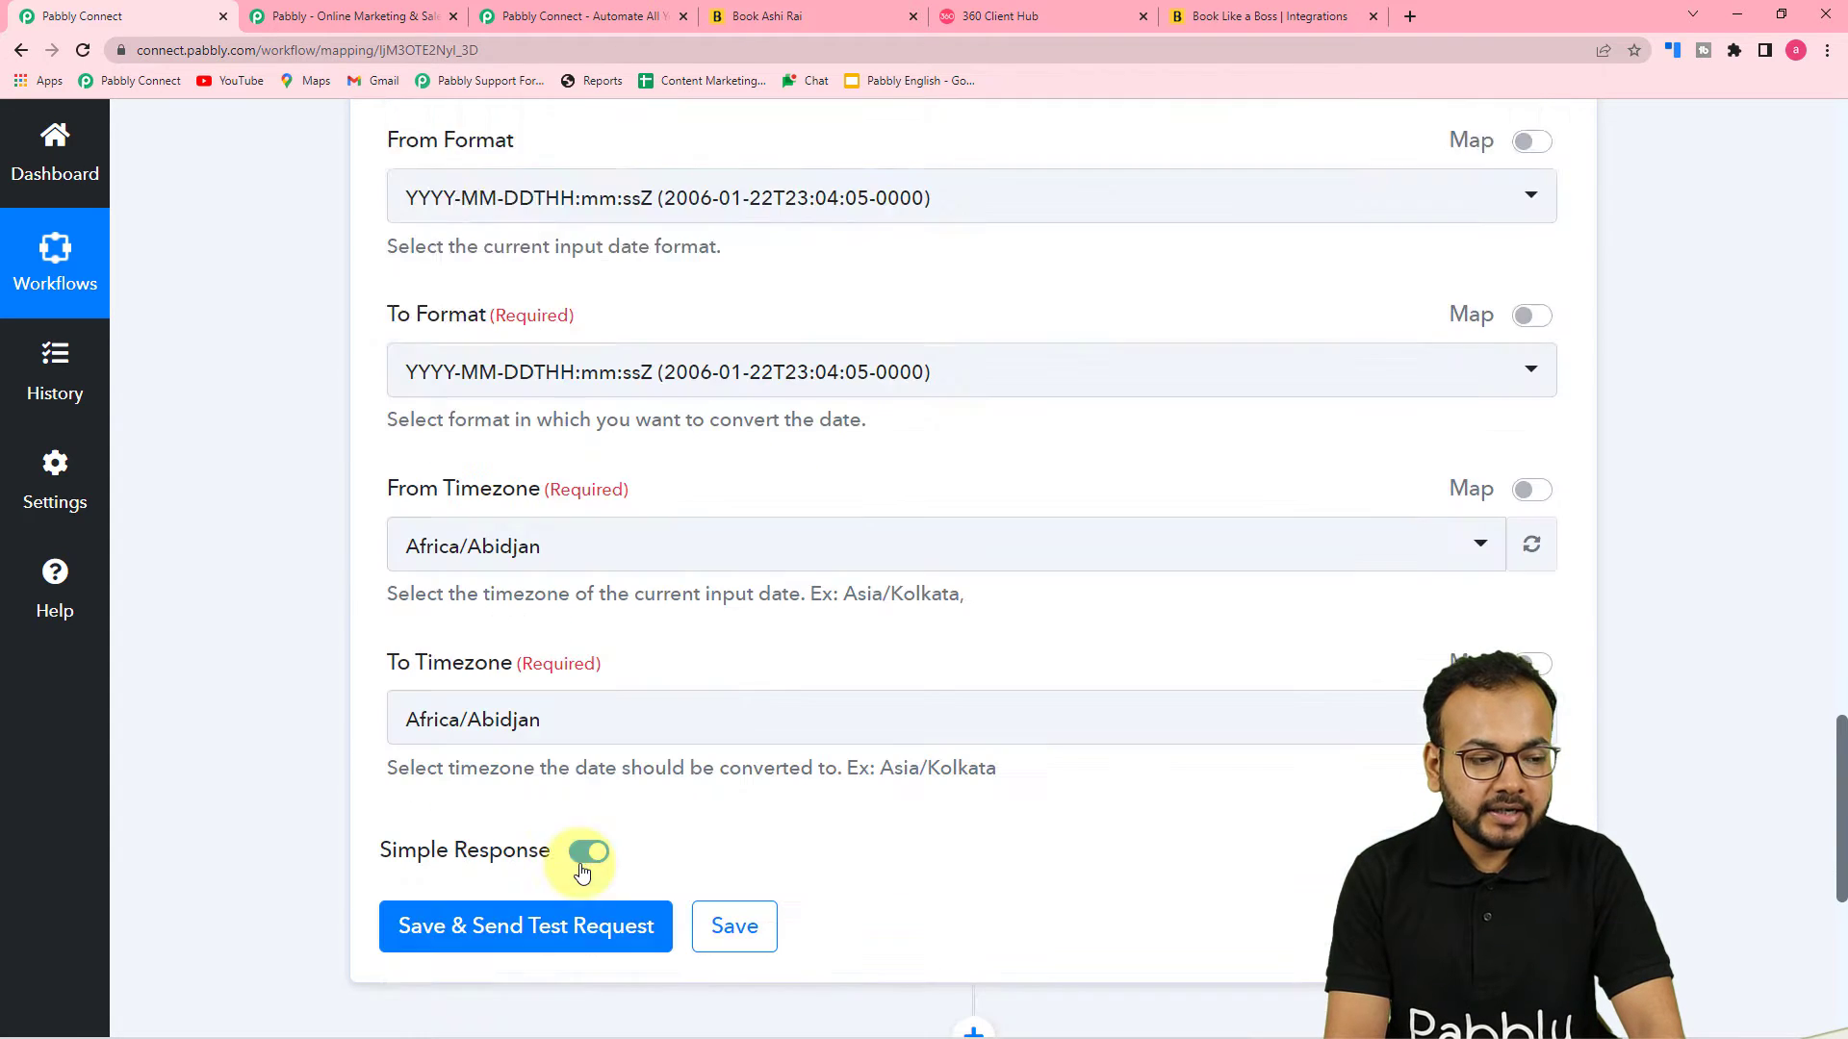
# Set the To Format option to MM/DD/YYYY HH:mm:ss
pyautogui.scroll(3, 297, 500)
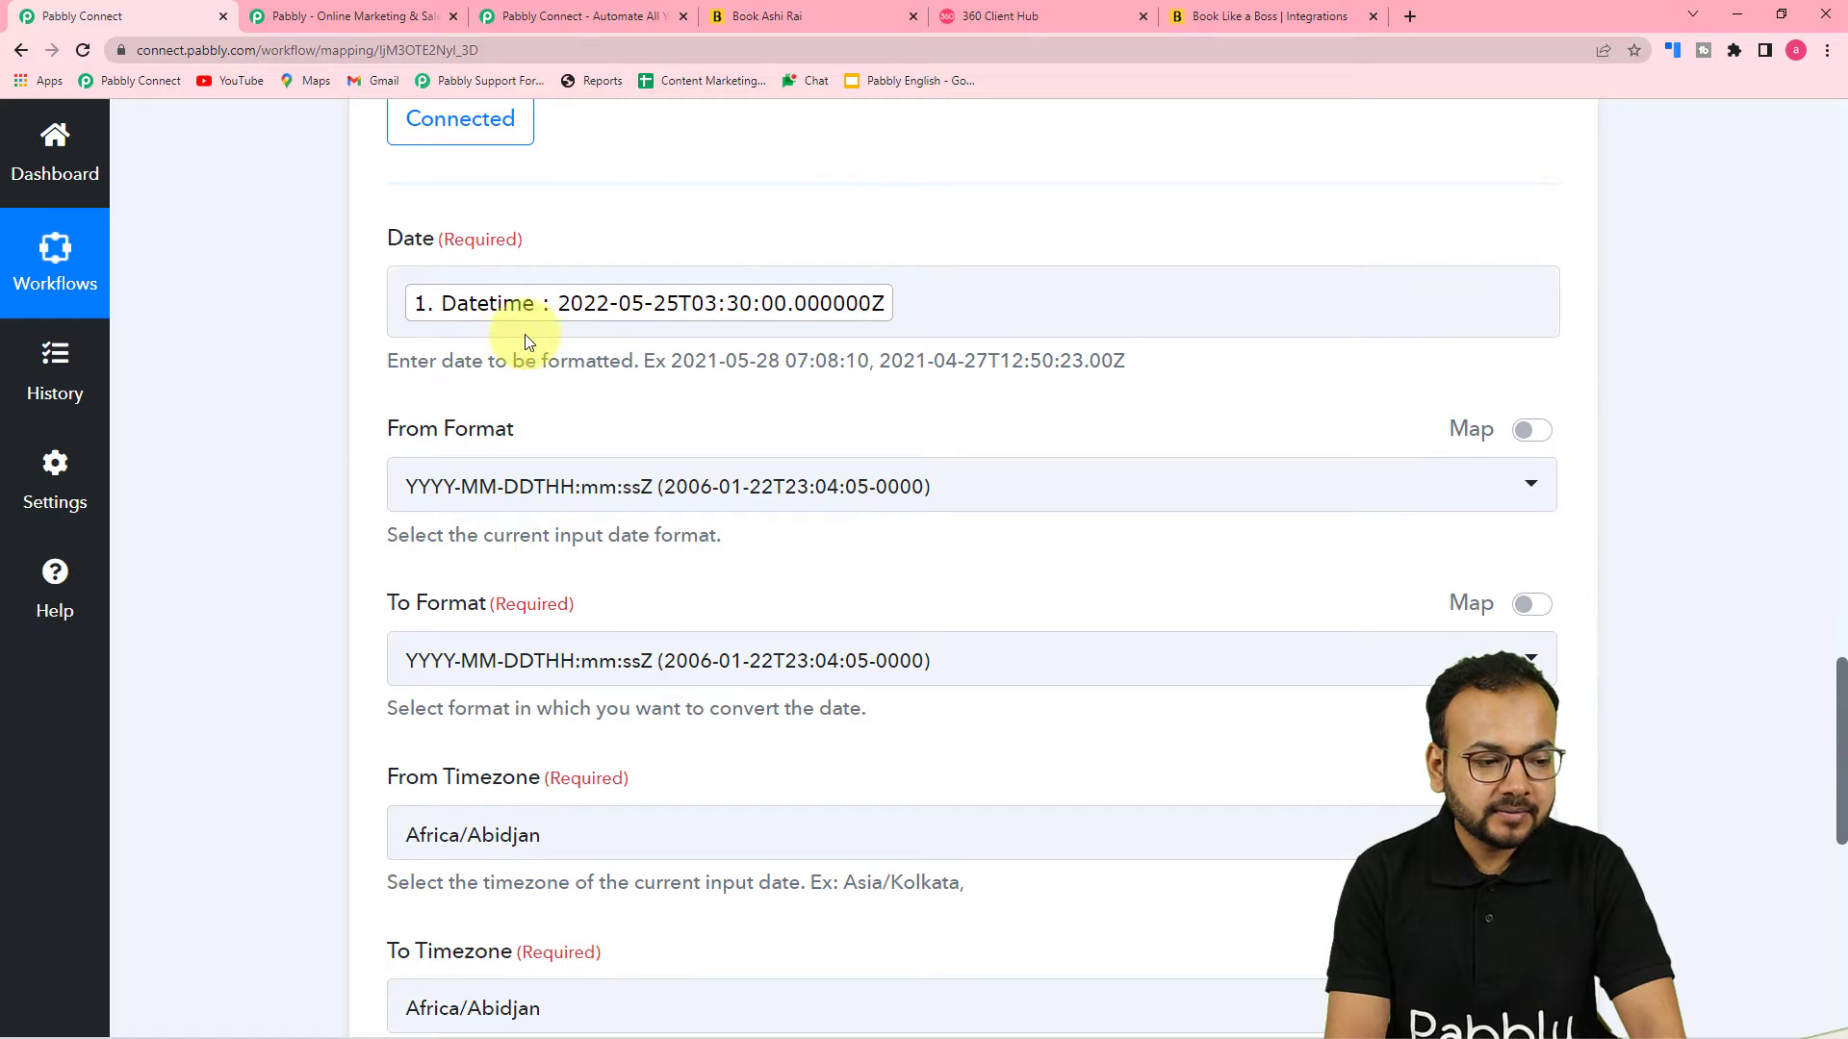
pyautogui.scroll(-1, 917, 414)
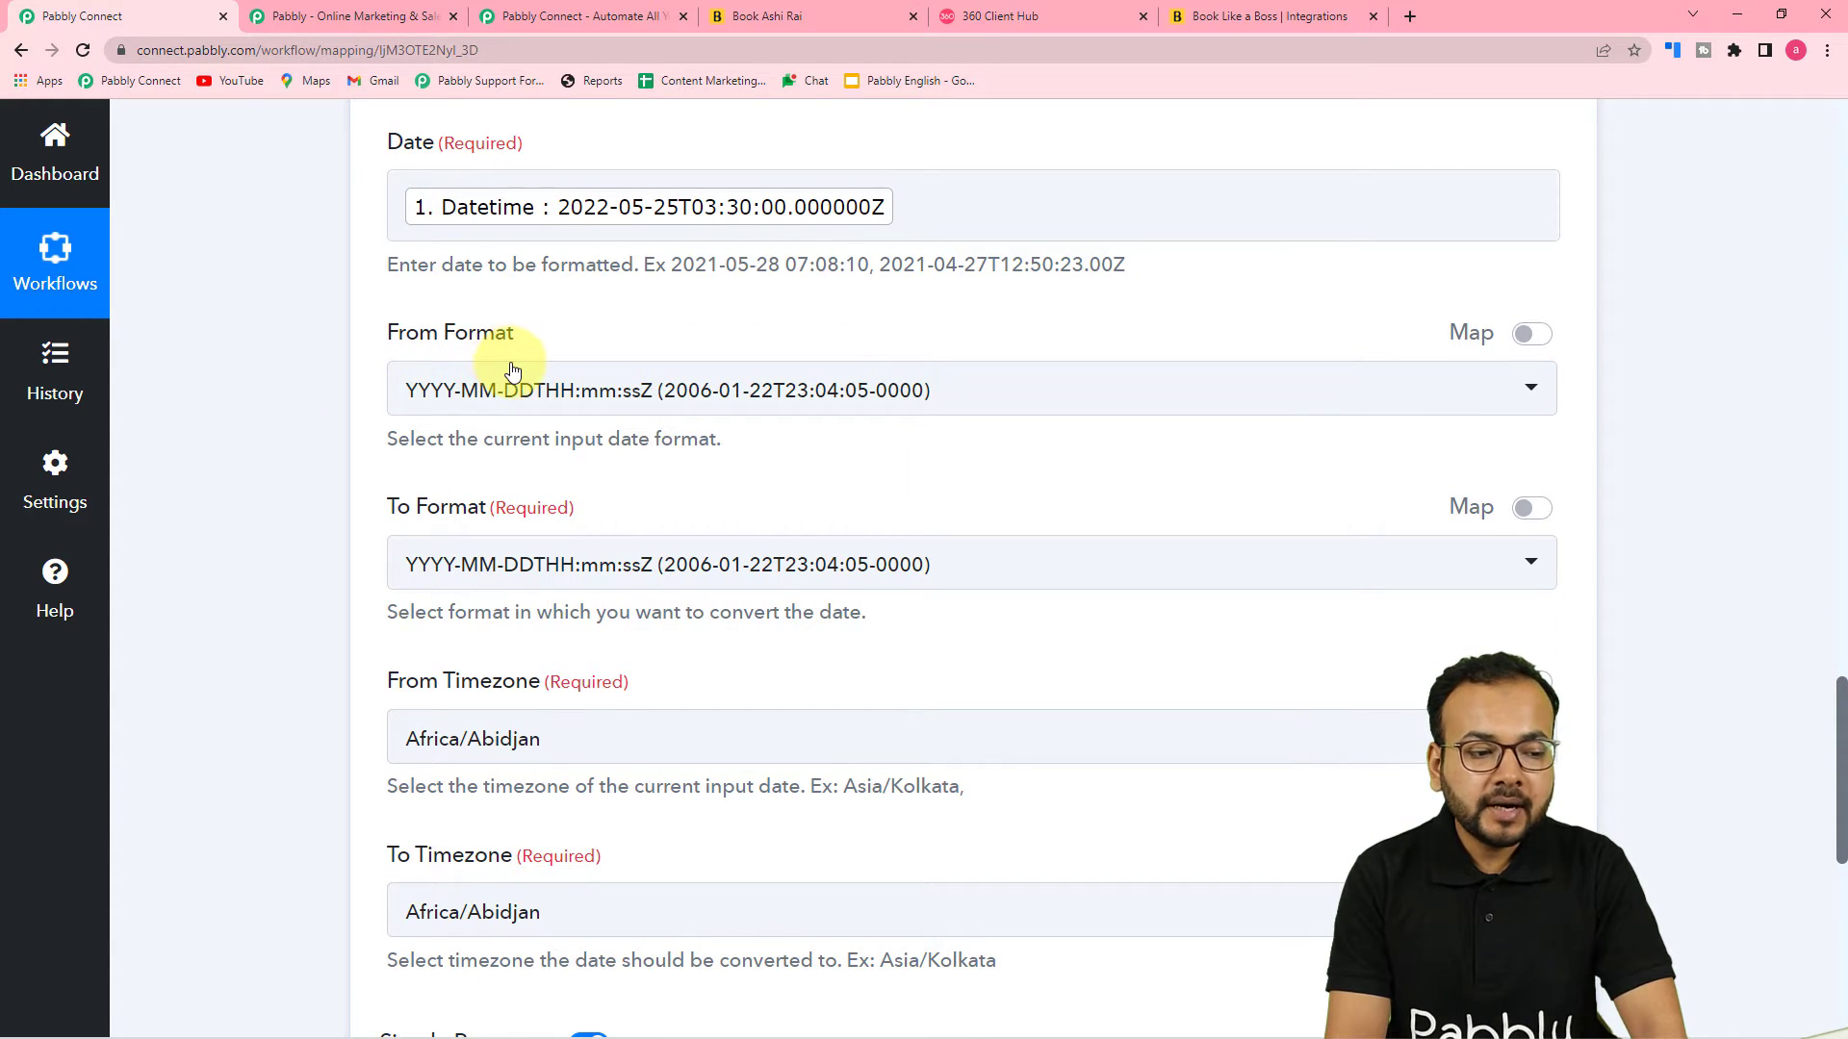
pyautogui.scroll(-2, 510, 369)
pyautogui.scroll(2, 496, 377)
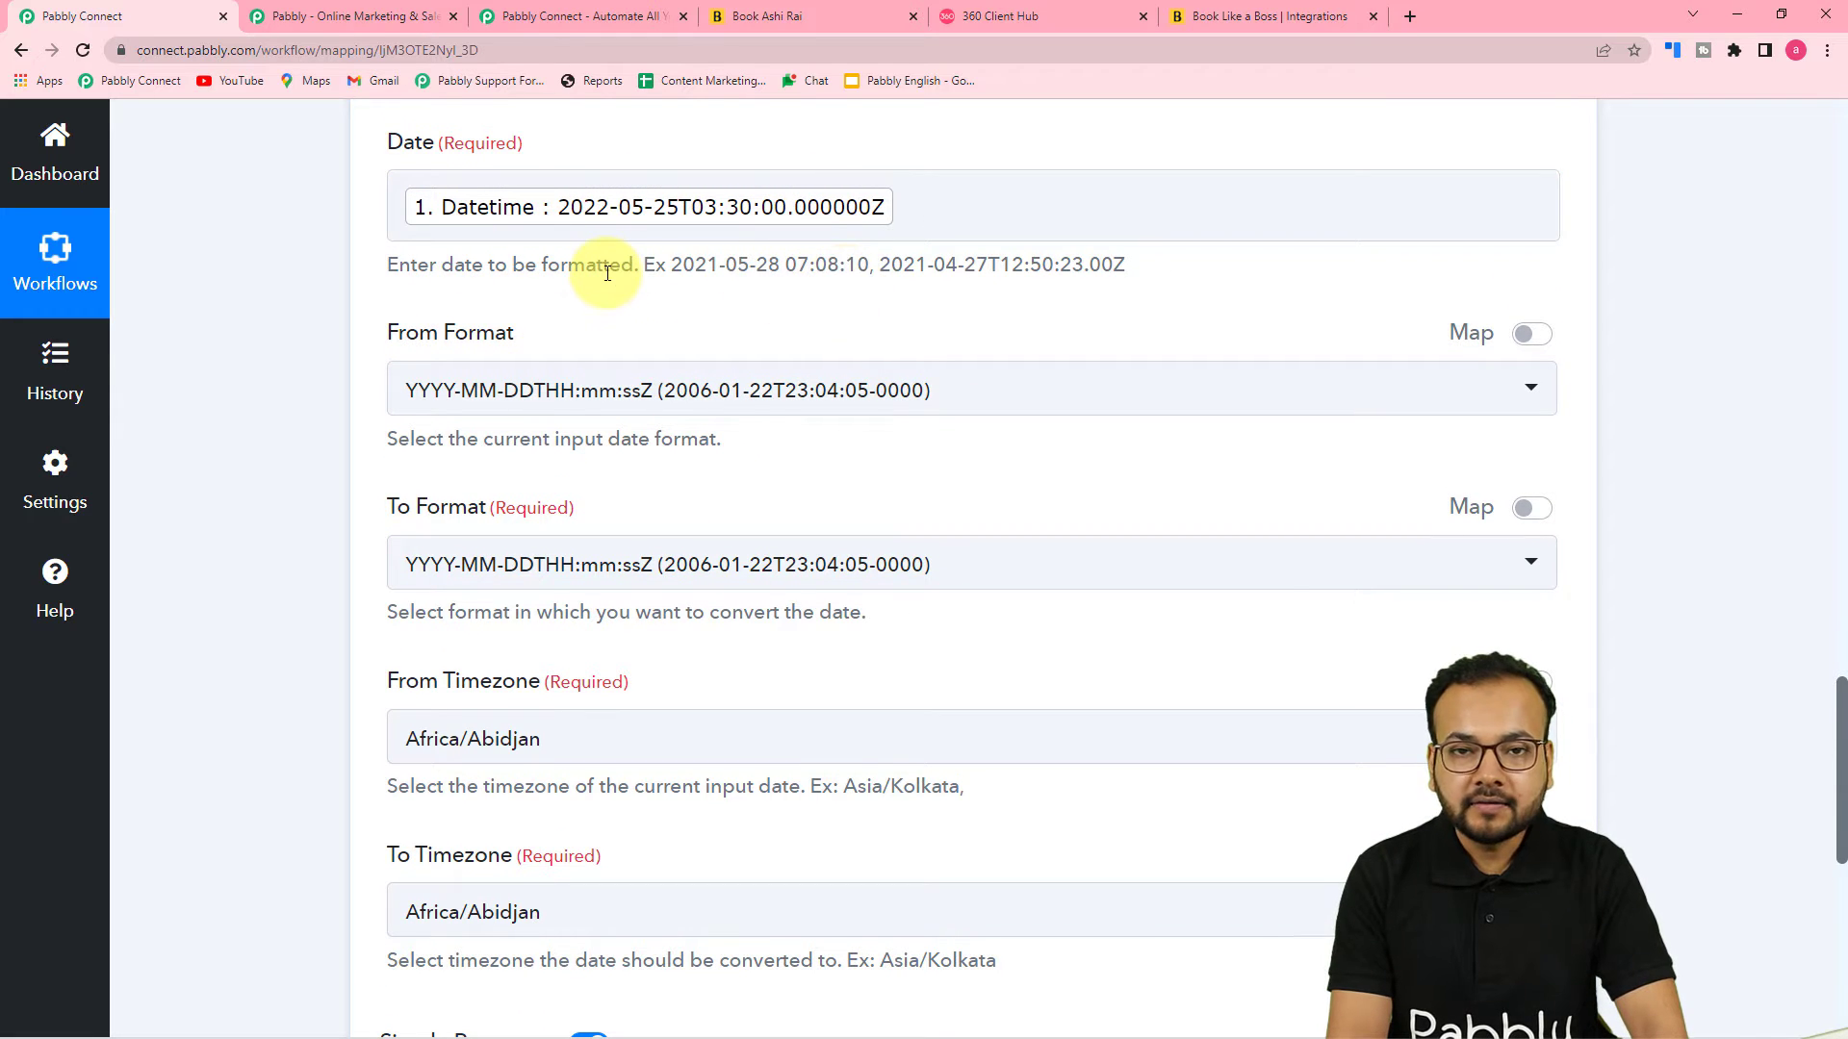
pyautogui.scroll(-1, 607, 273)
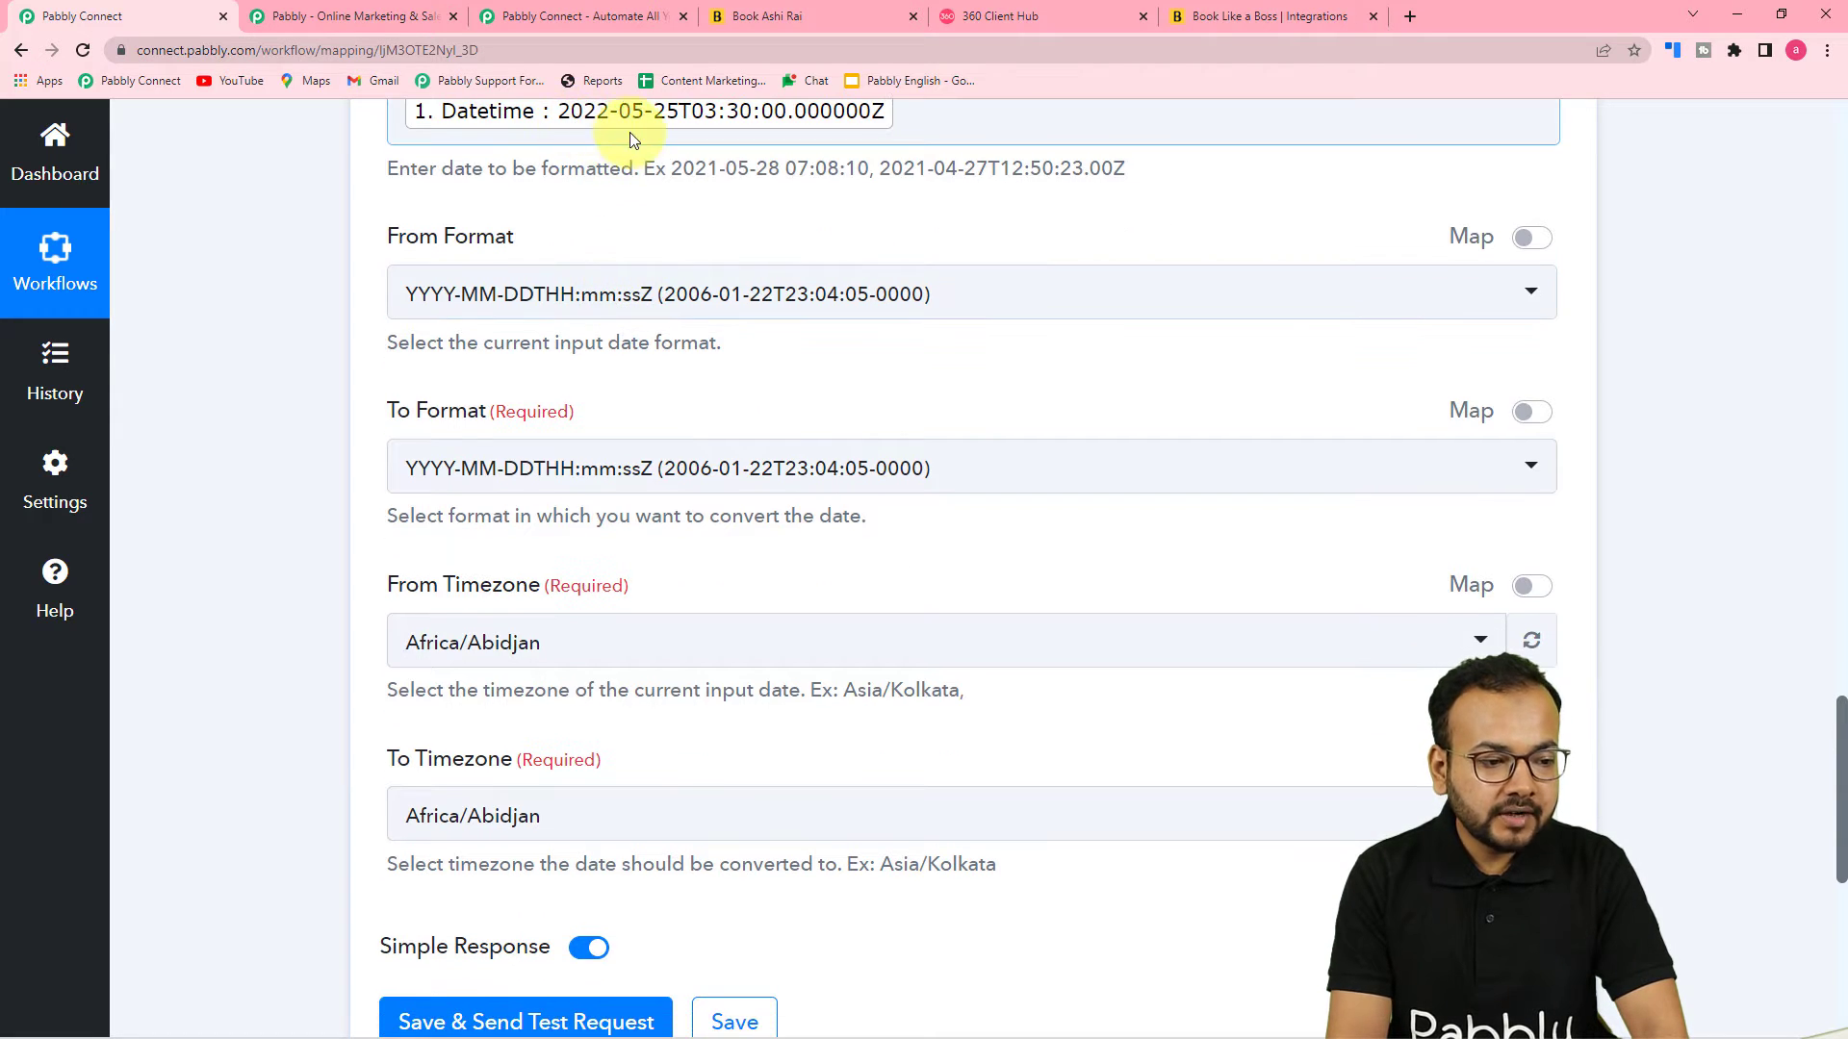
pyautogui.scroll(2, 673, 277)
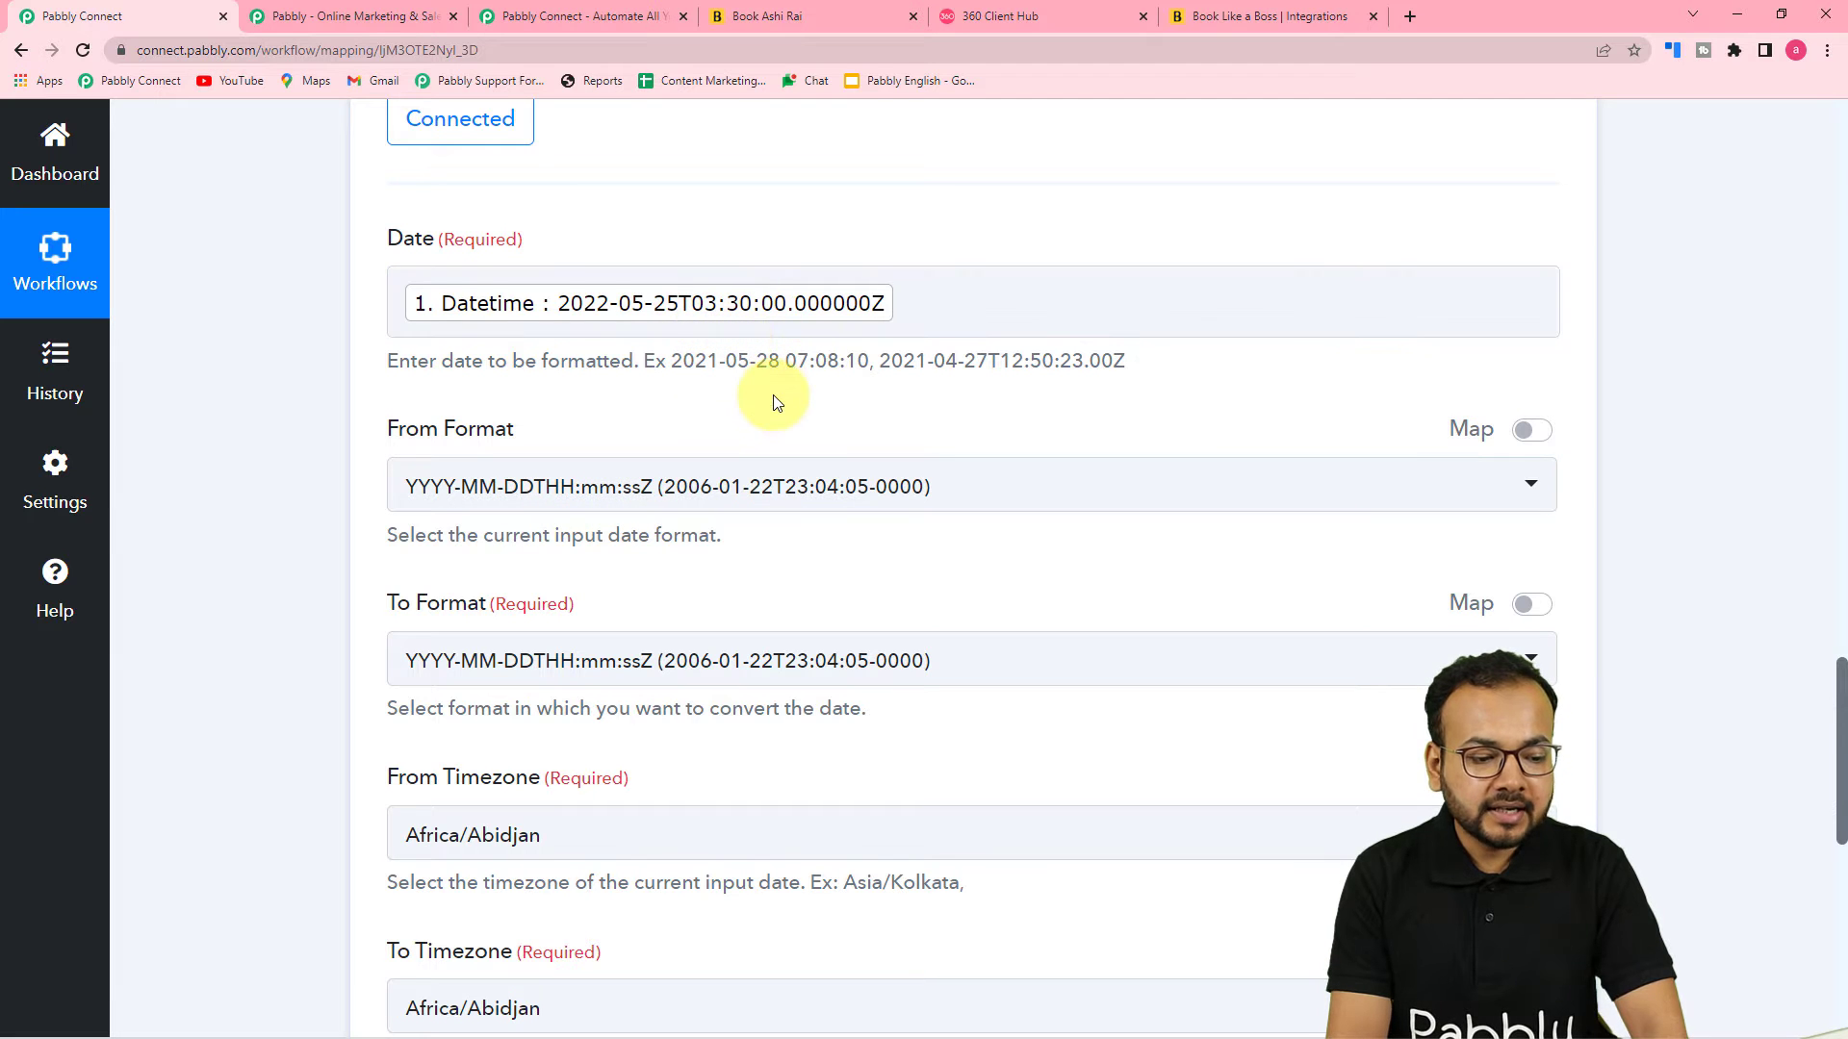
pyautogui.scroll(-2, 778, 402)
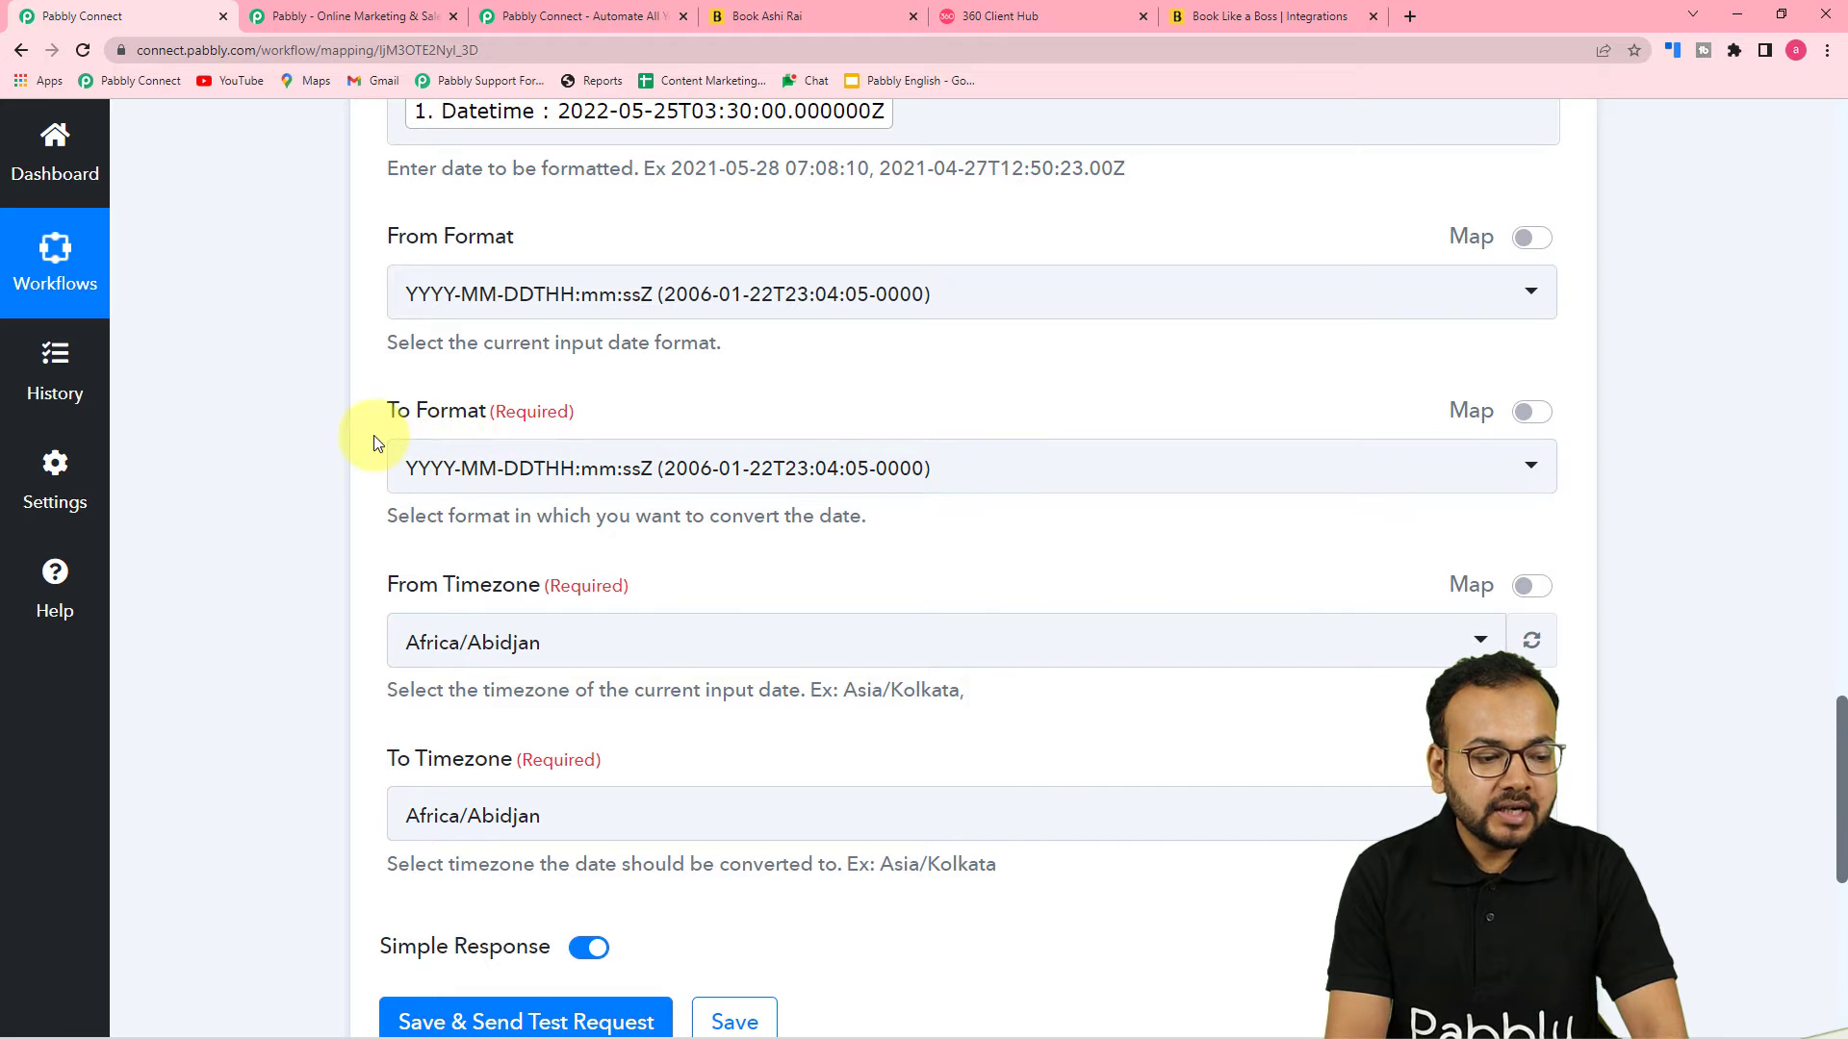
pyautogui.click(666, 488)
pyautogui.scroll(-2, 653, 599)
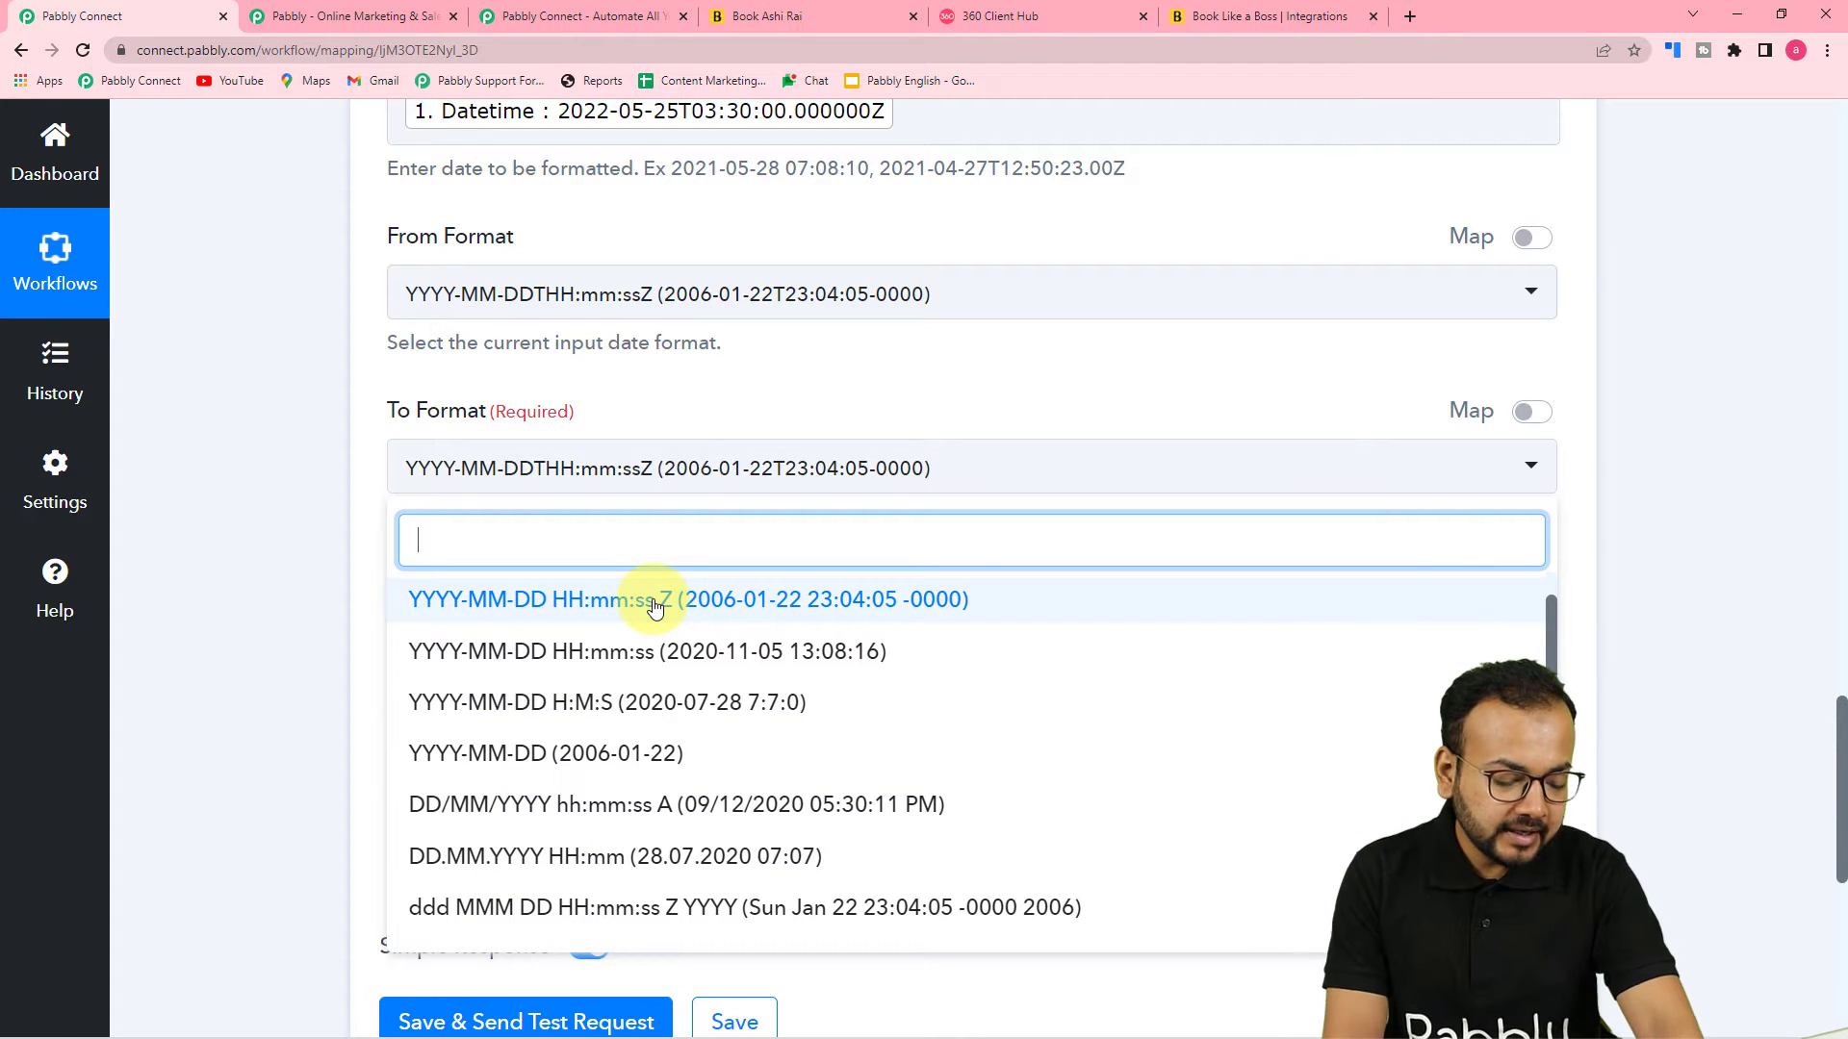
pyautogui.scroll(-5, 654, 606)
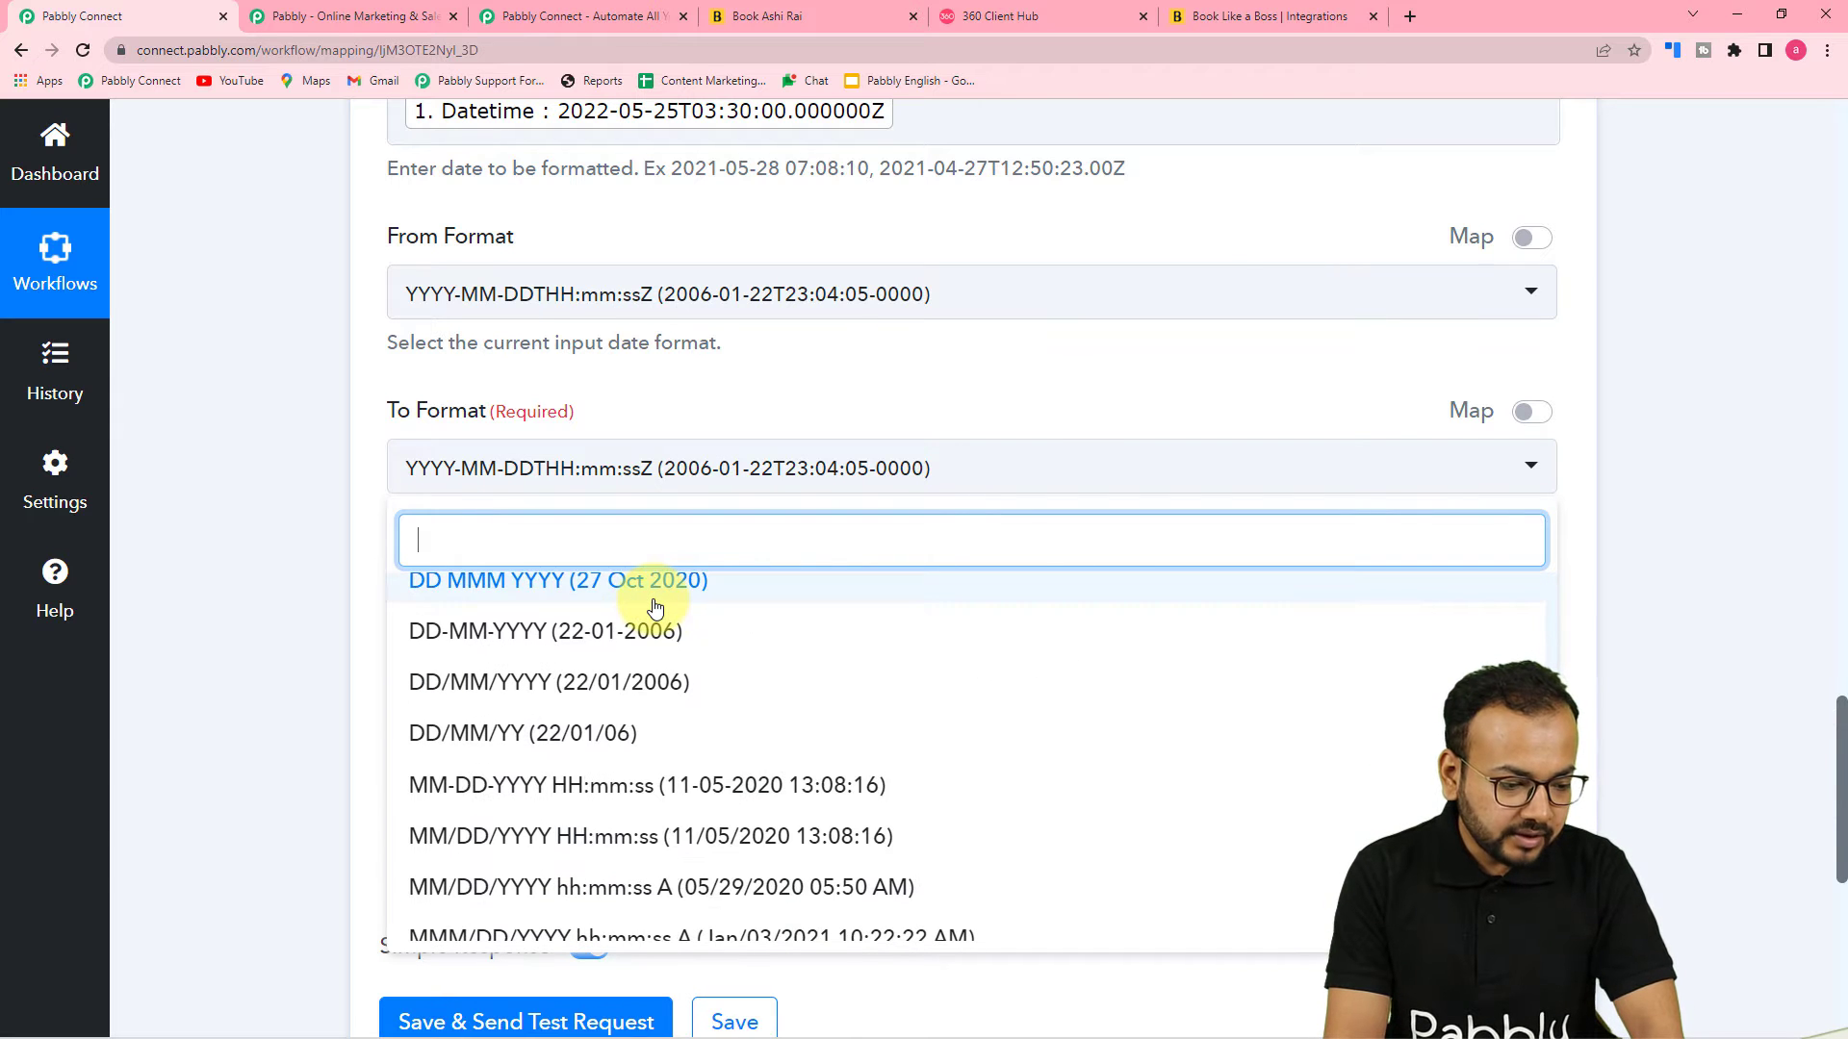
pyautogui.scroll(-2, 654, 606)
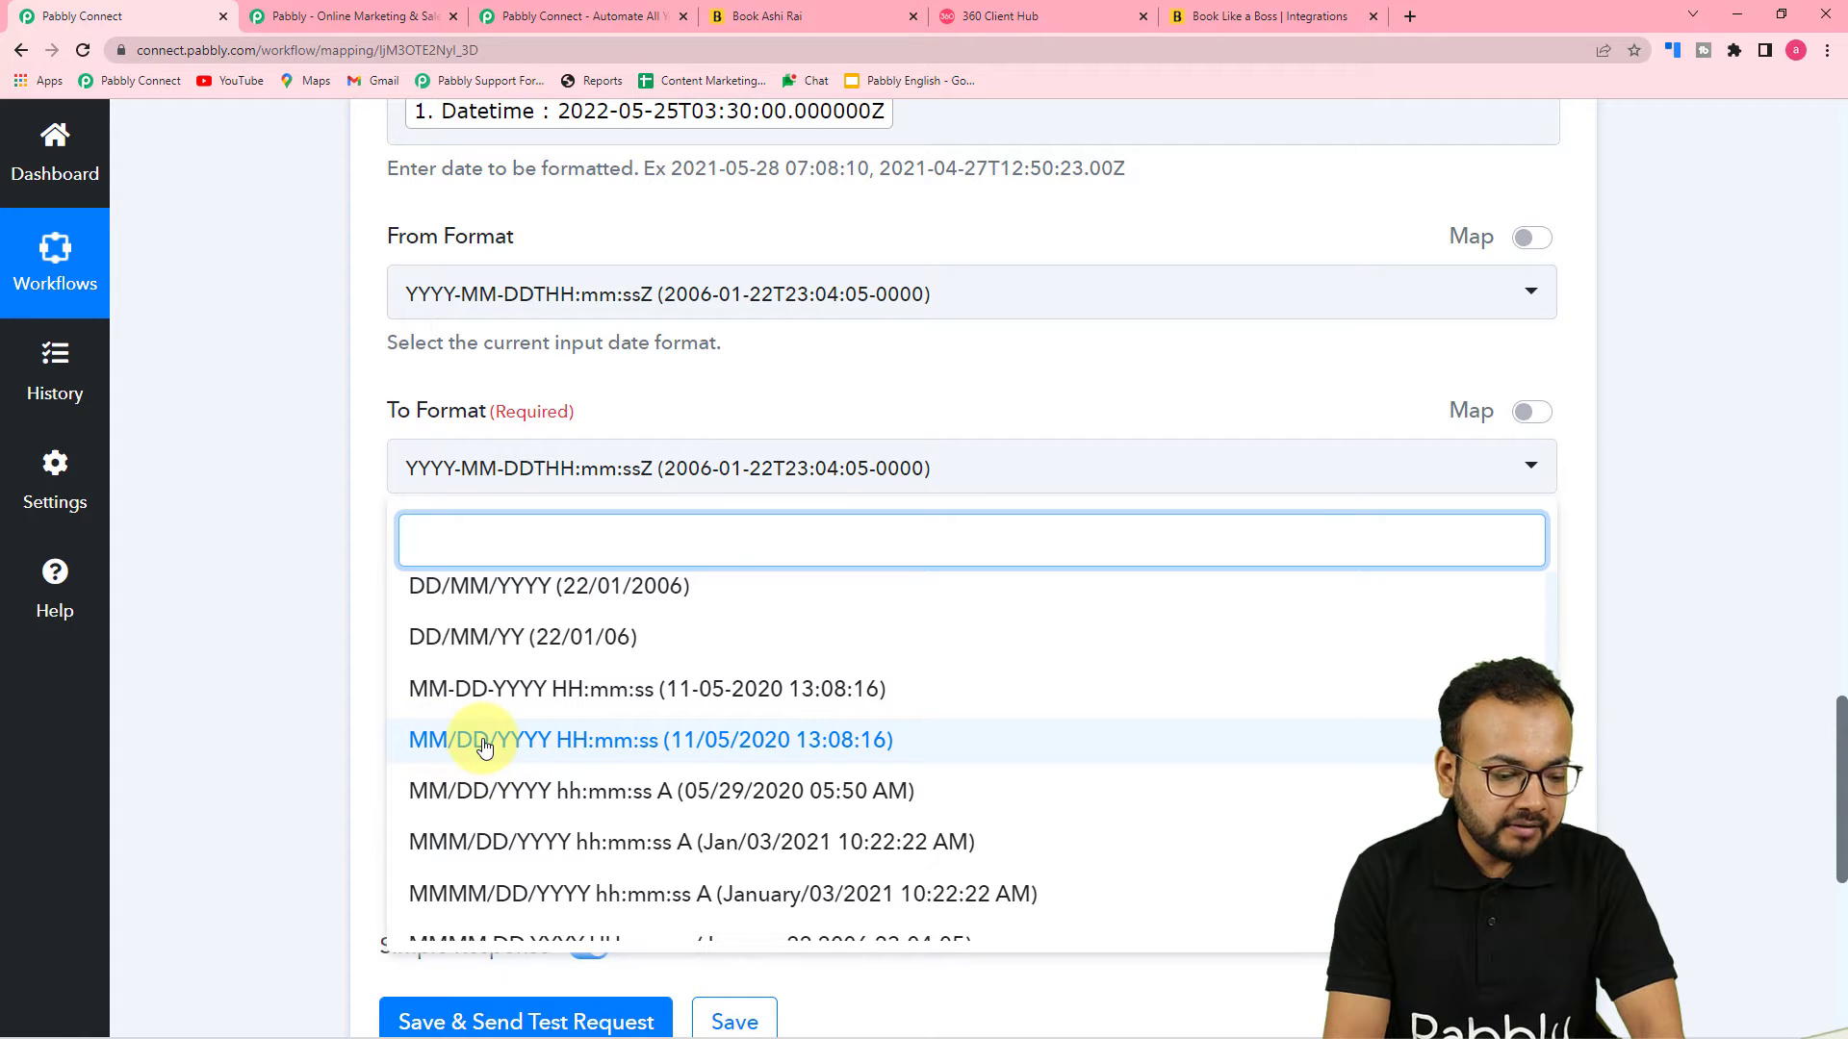
pyautogui.click(484, 746)
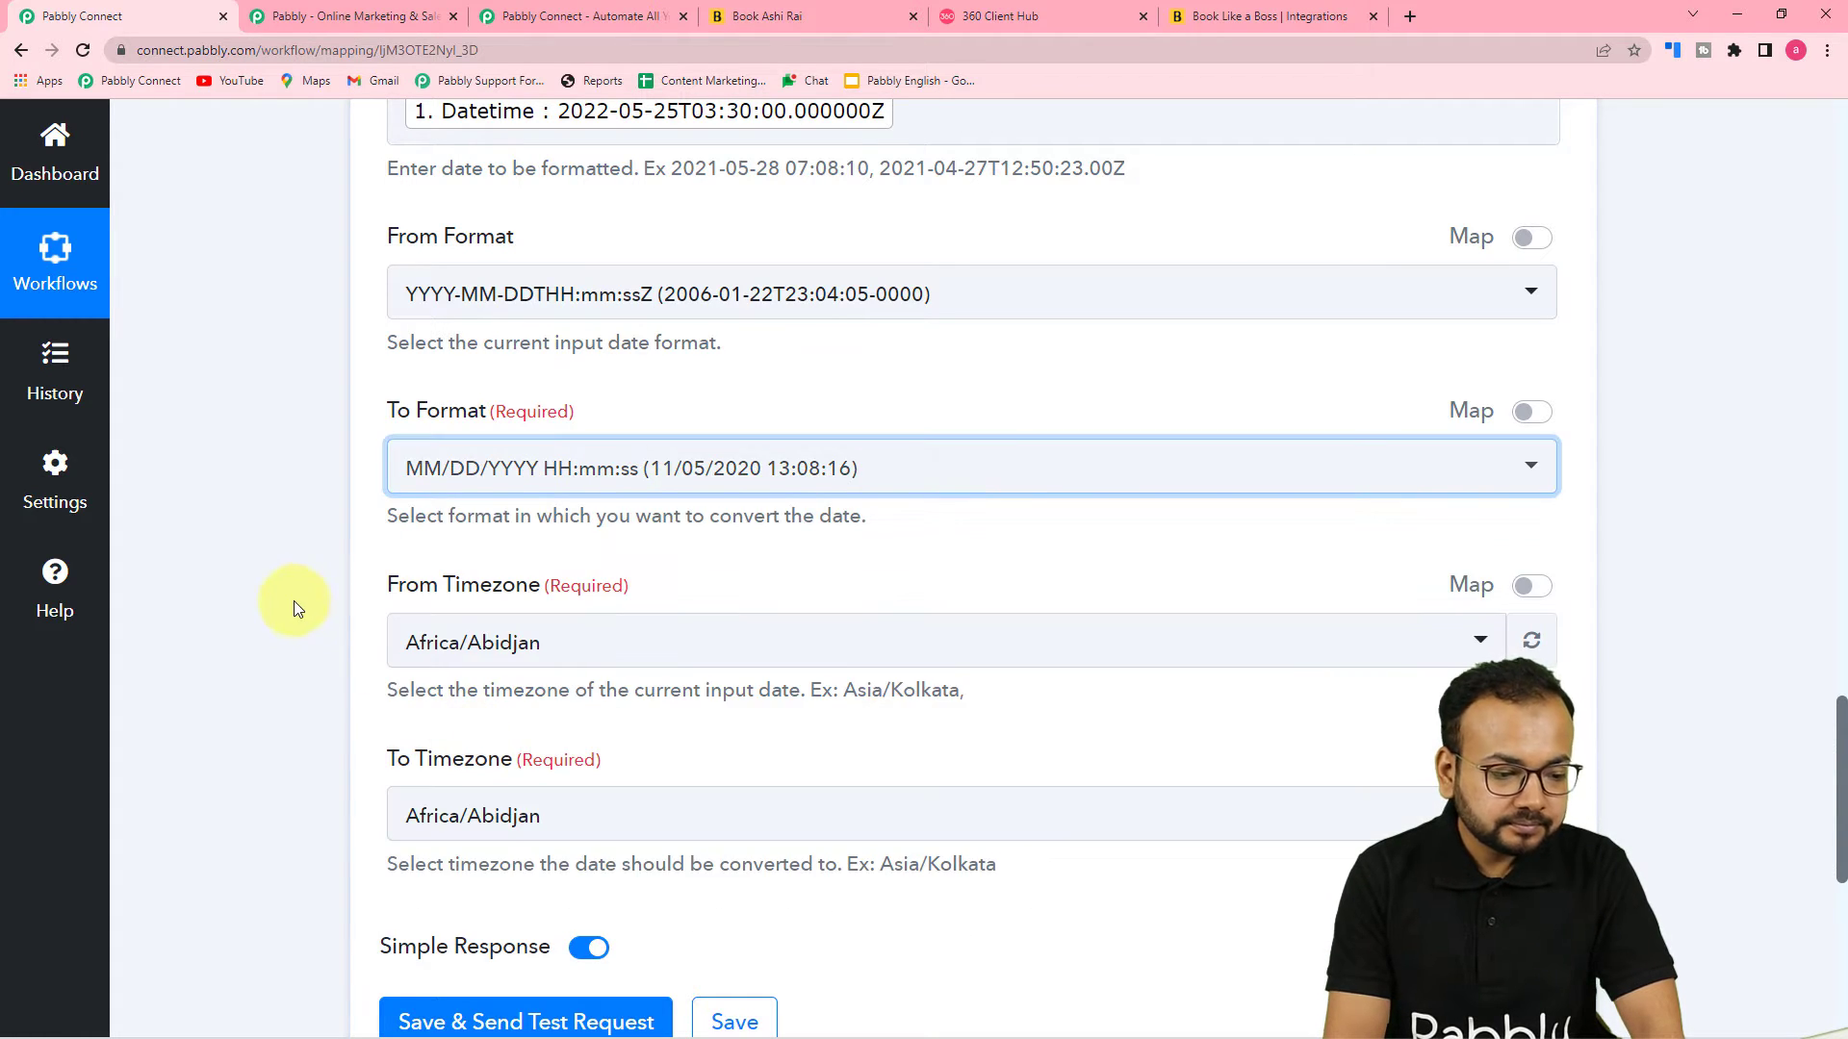
# Set the From Timezone to Etc/UTC by searching for ut
pyautogui.scroll(-3, 385, 577)
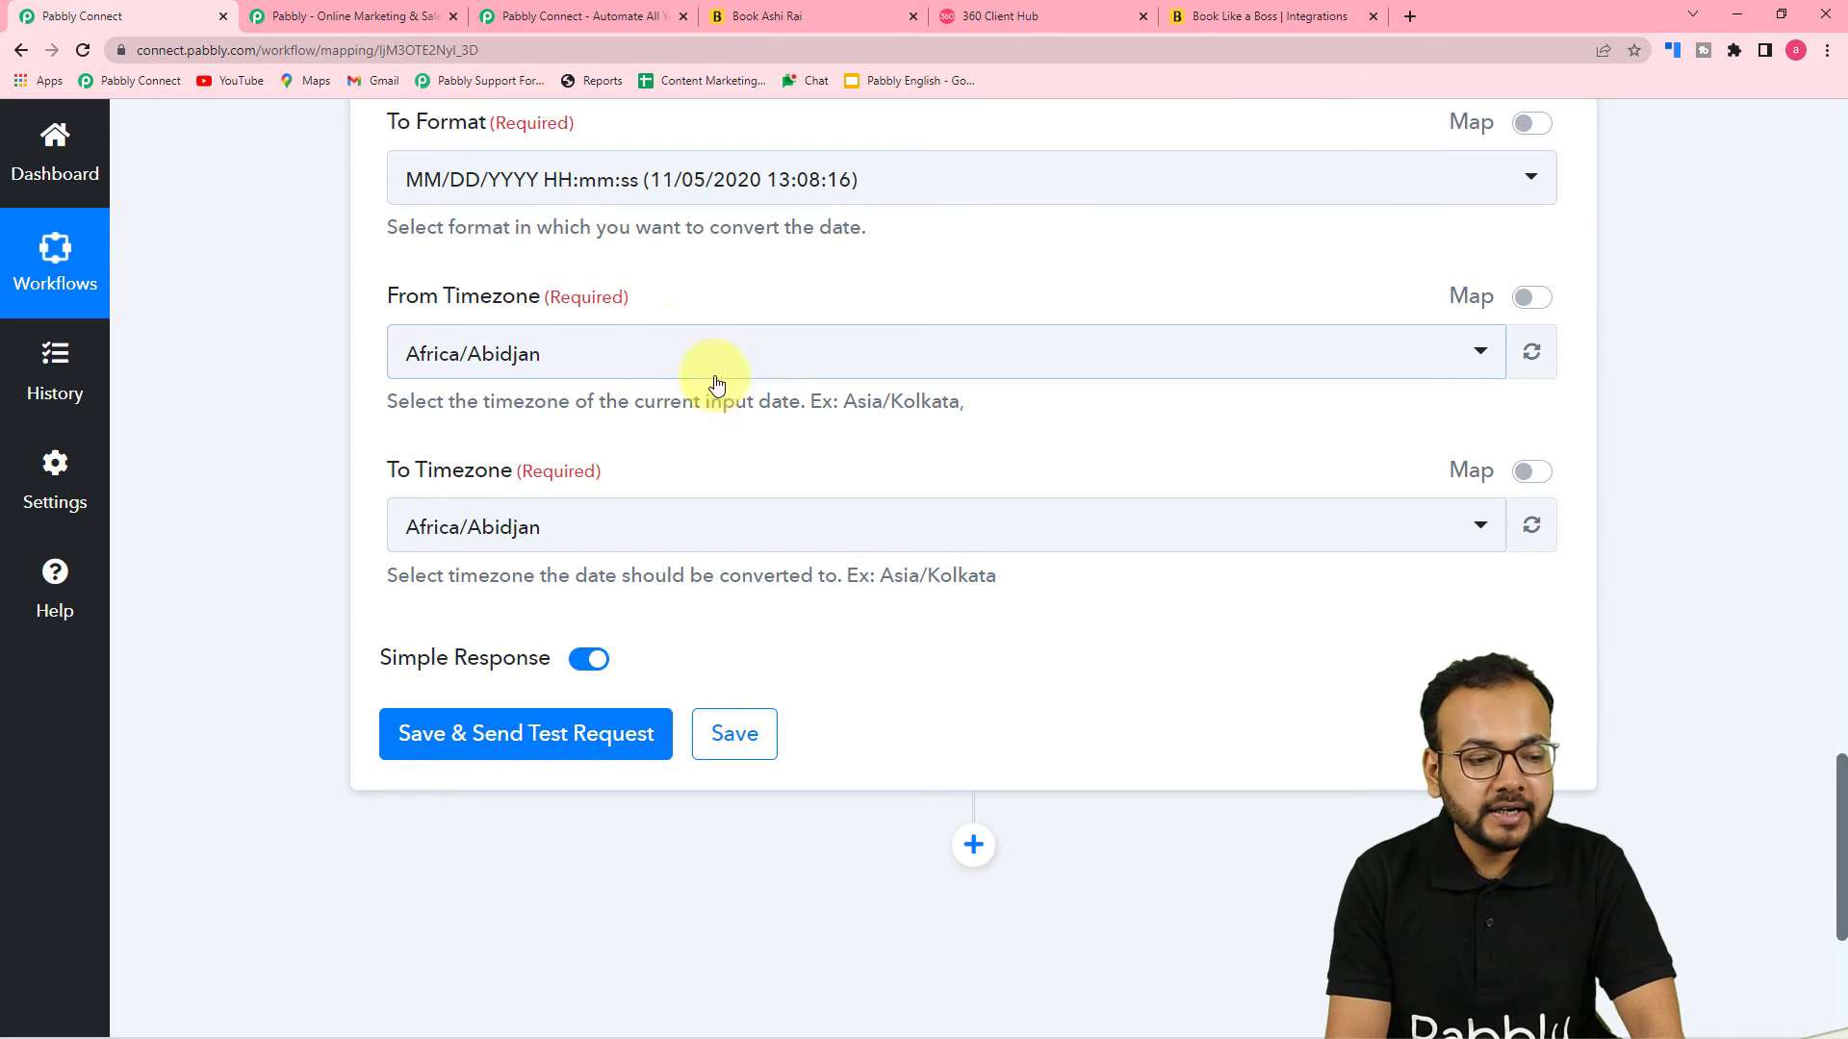
pyautogui.scroll(6, 697, 369)
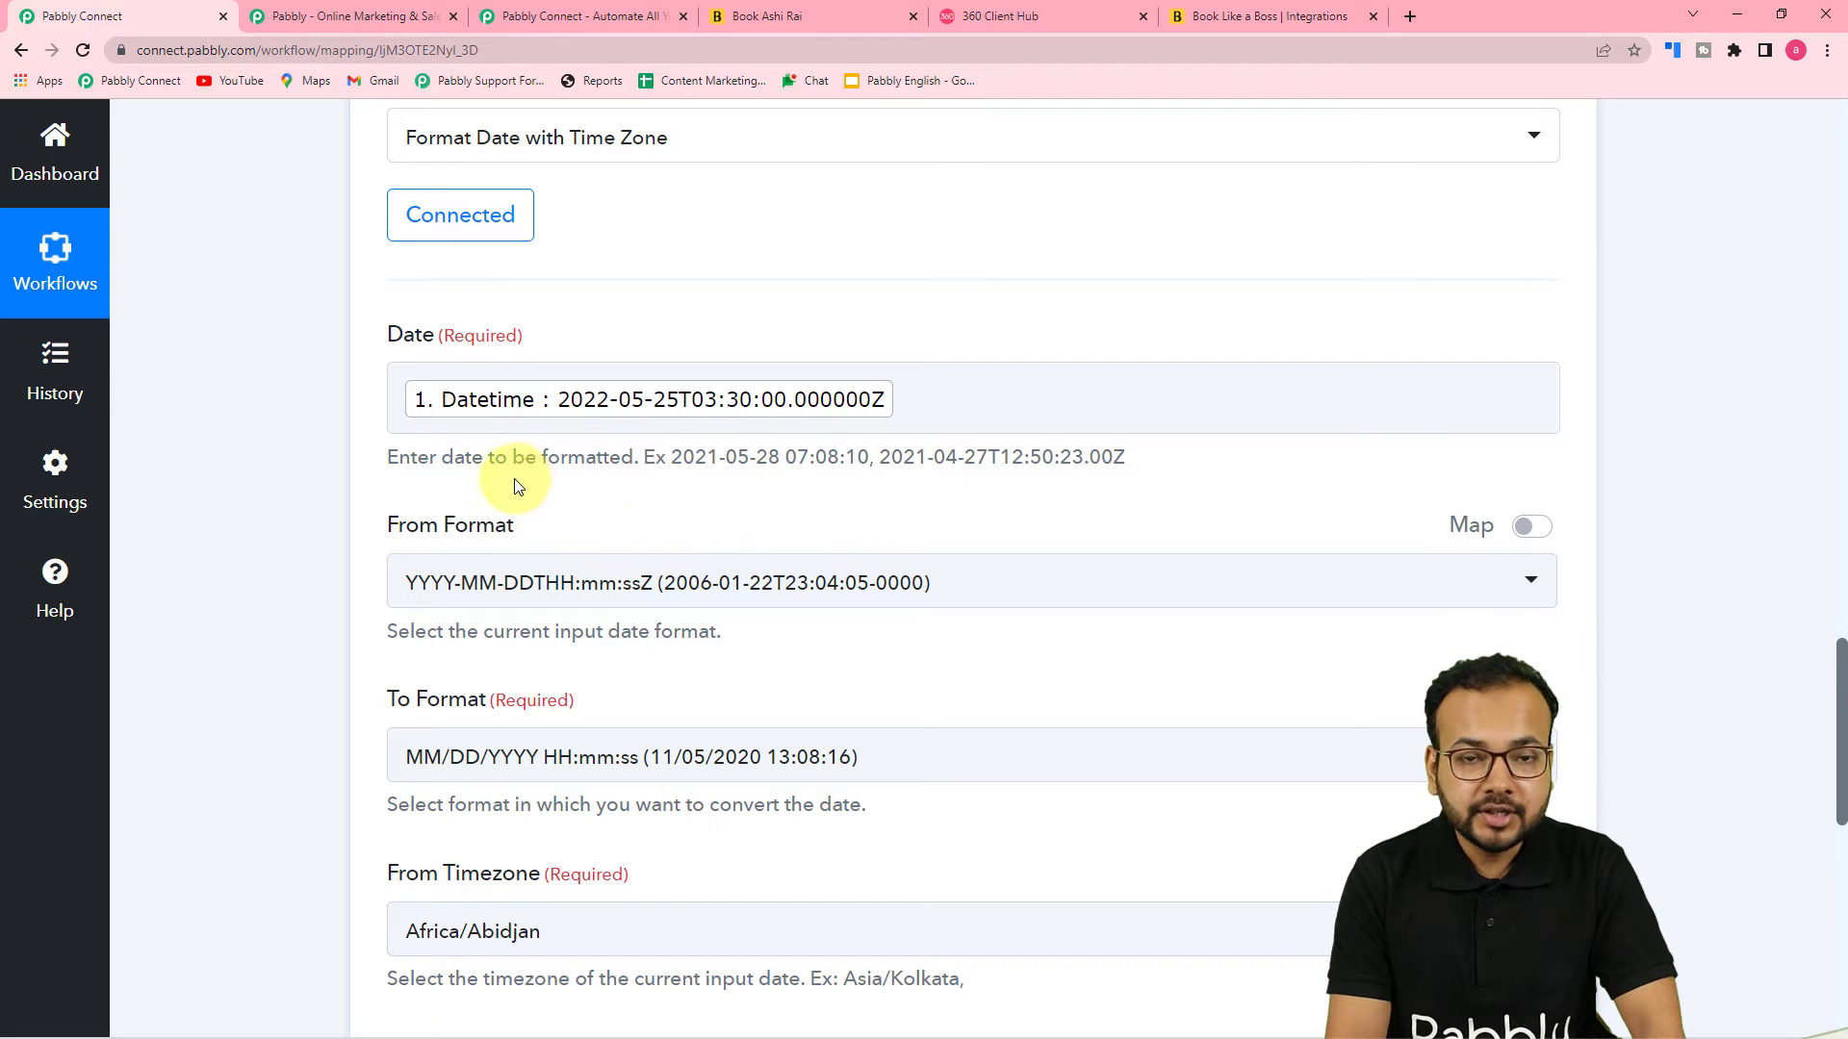
pyautogui.scroll(-6, 514, 477)
pyautogui.click(645, 358)
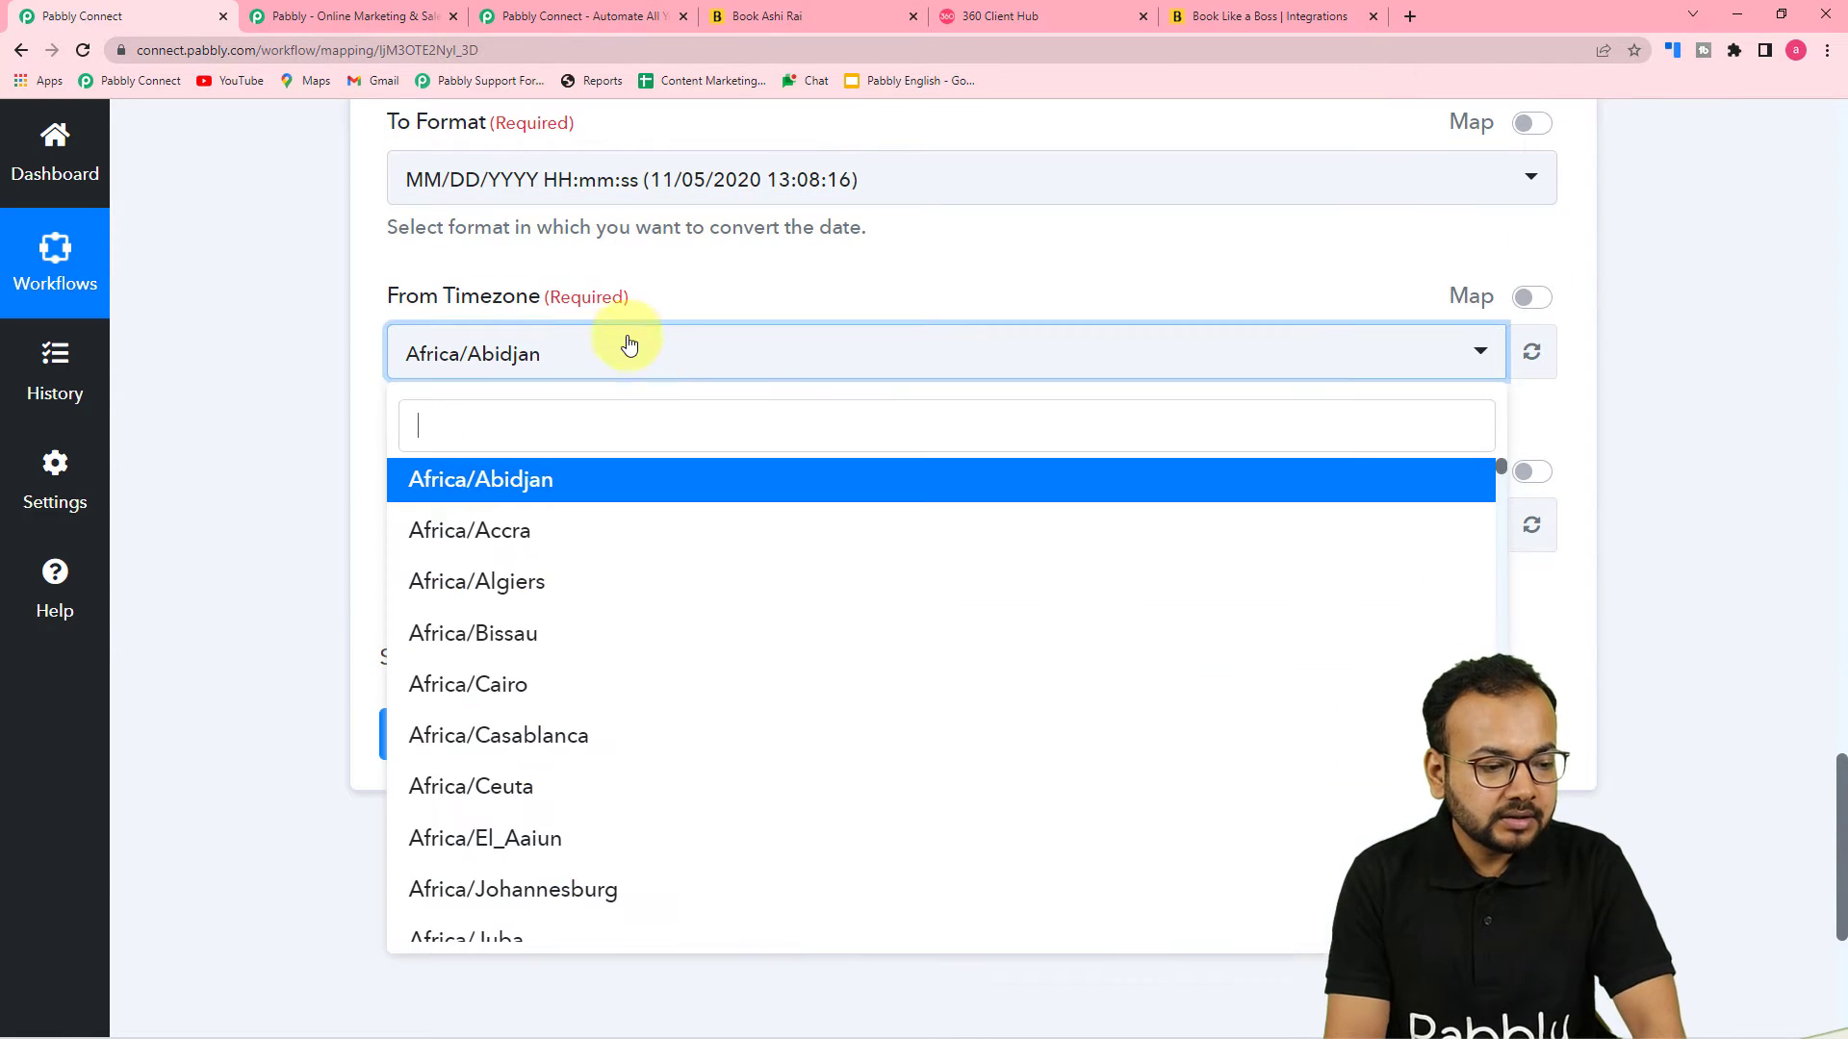
pyautogui.write('ut')
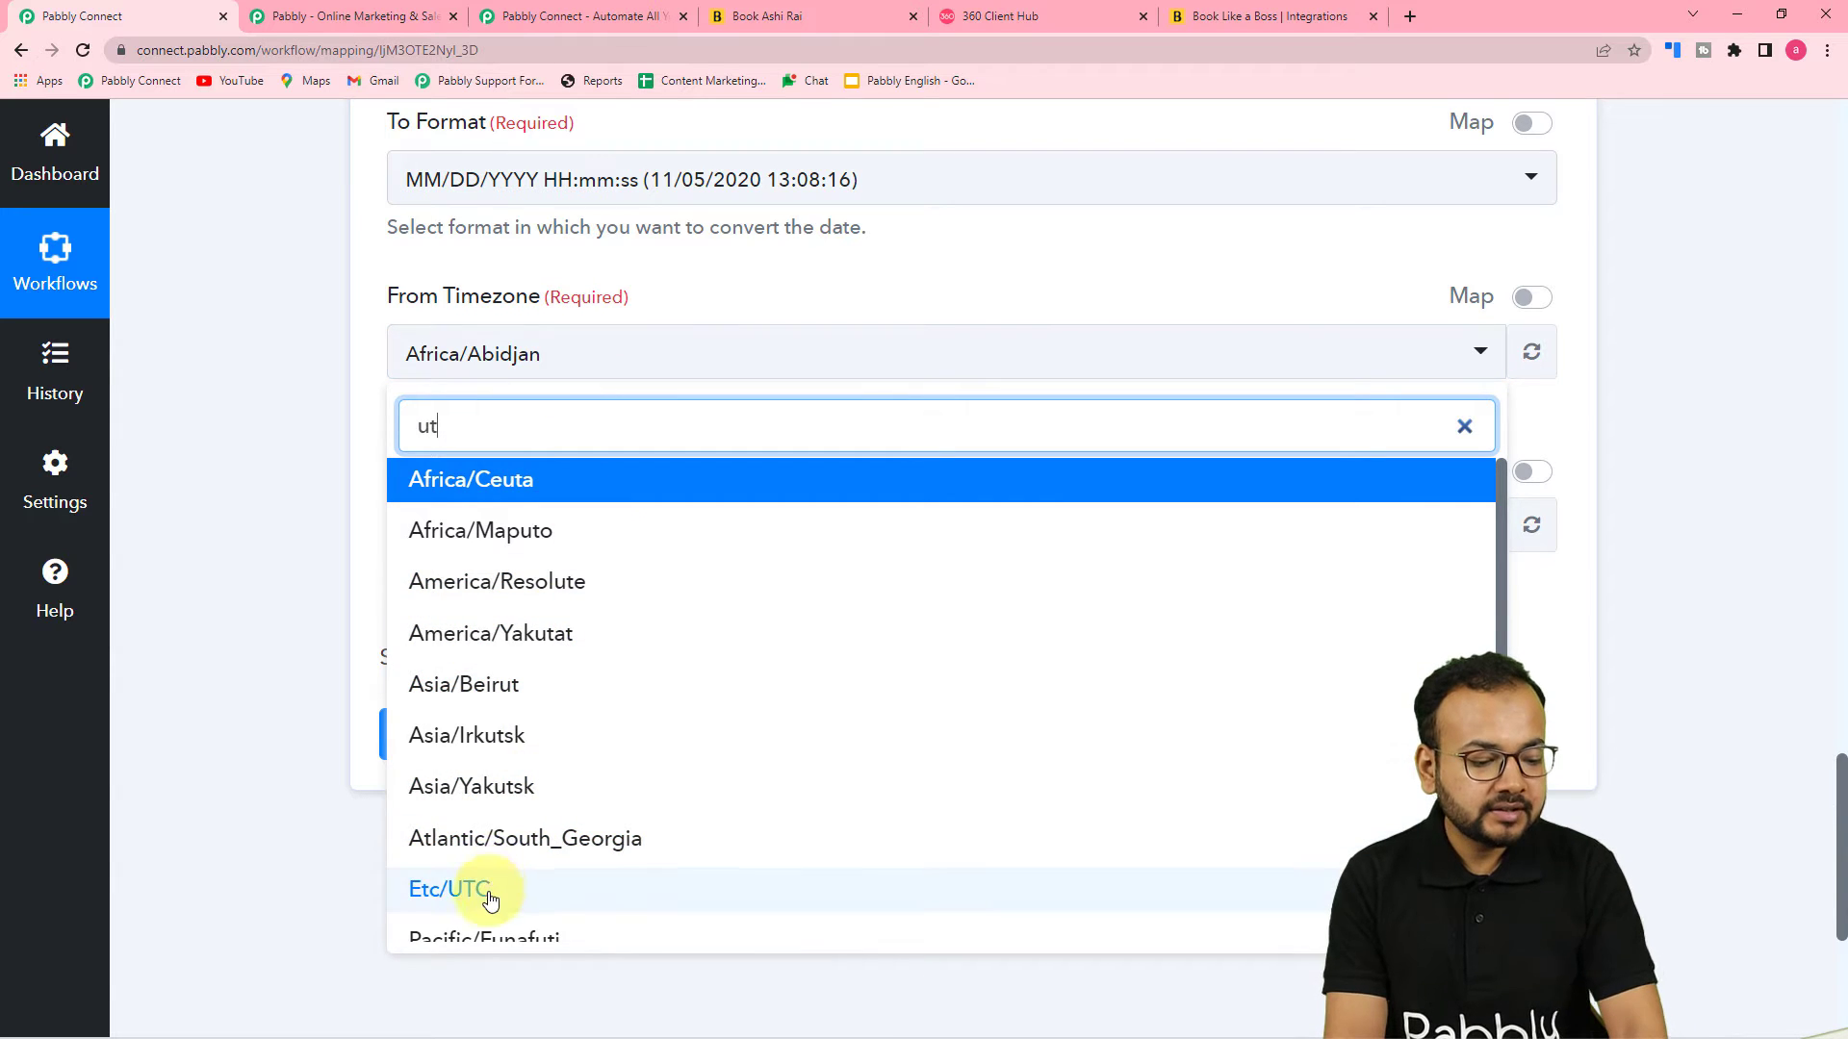
pyautogui.click(491, 898)
# Set the To Timezone to Asia/Kolkata by searching for kol
pyautogui.scroll(-2, 400, 450)
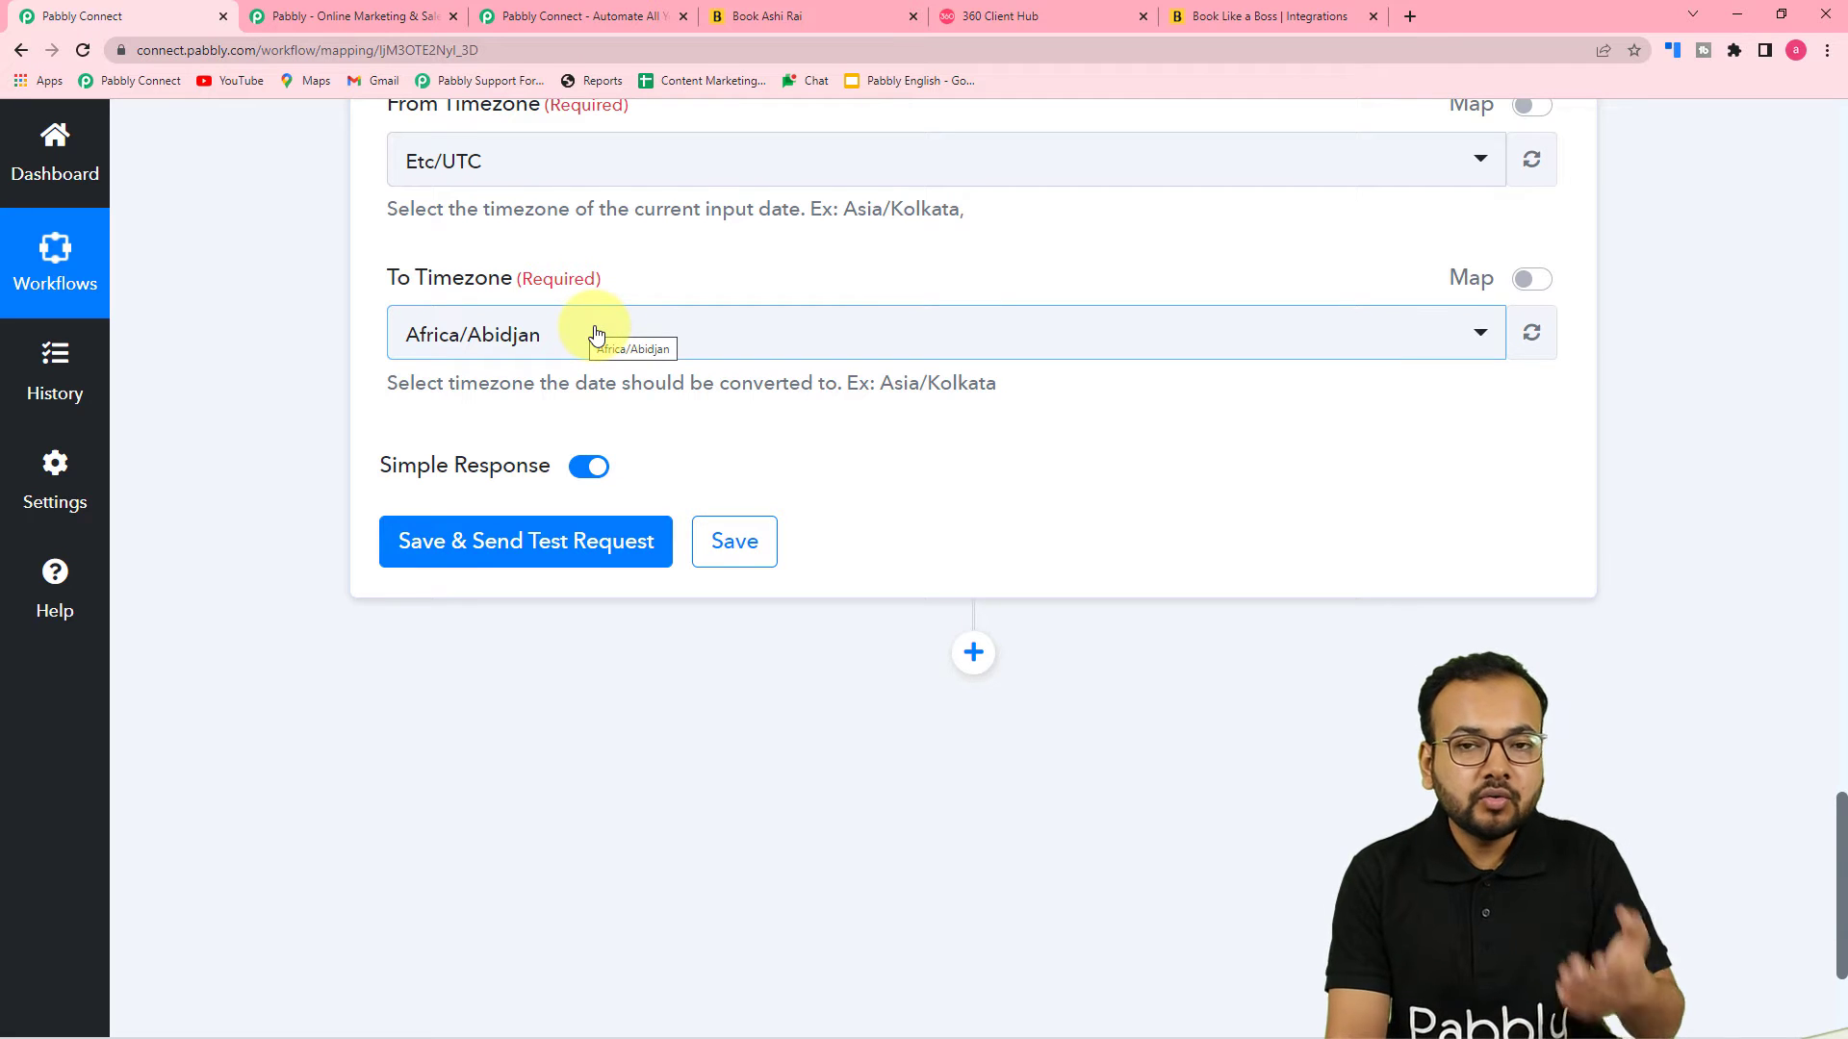
pyautogui.click(711, 355)
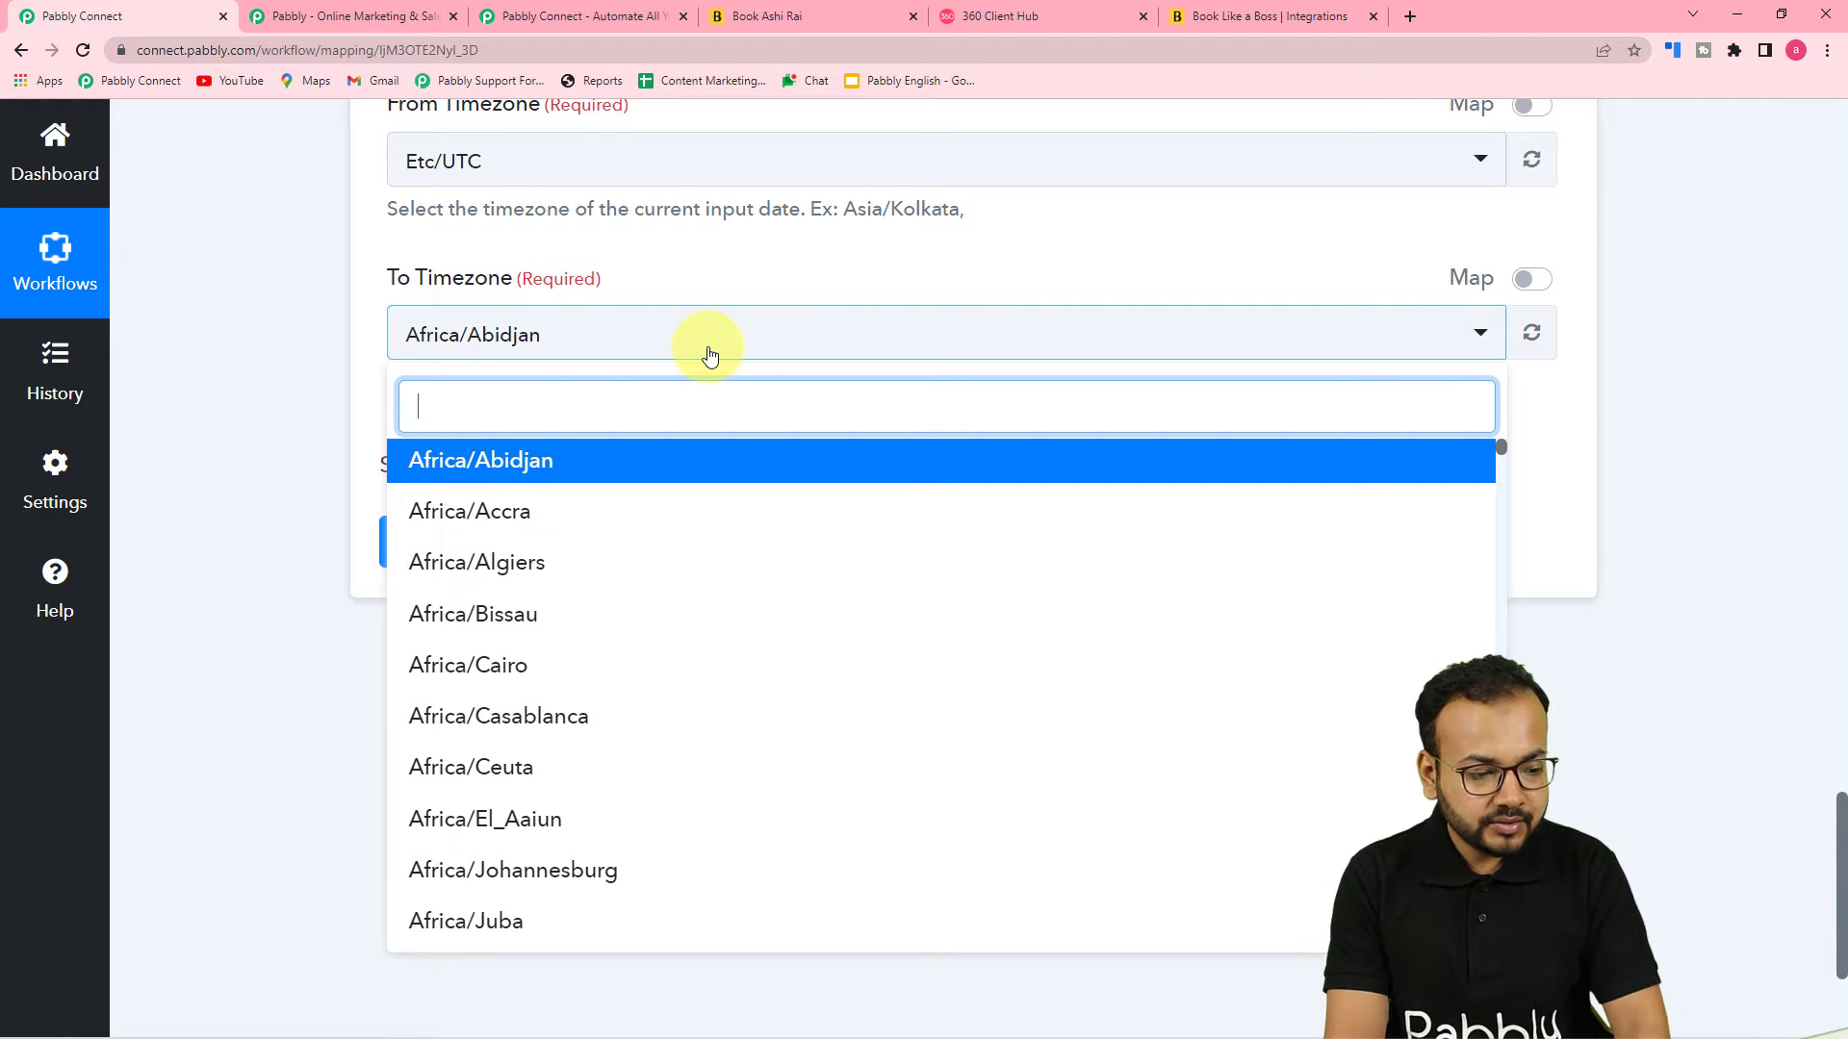
pyautogui.write('as')
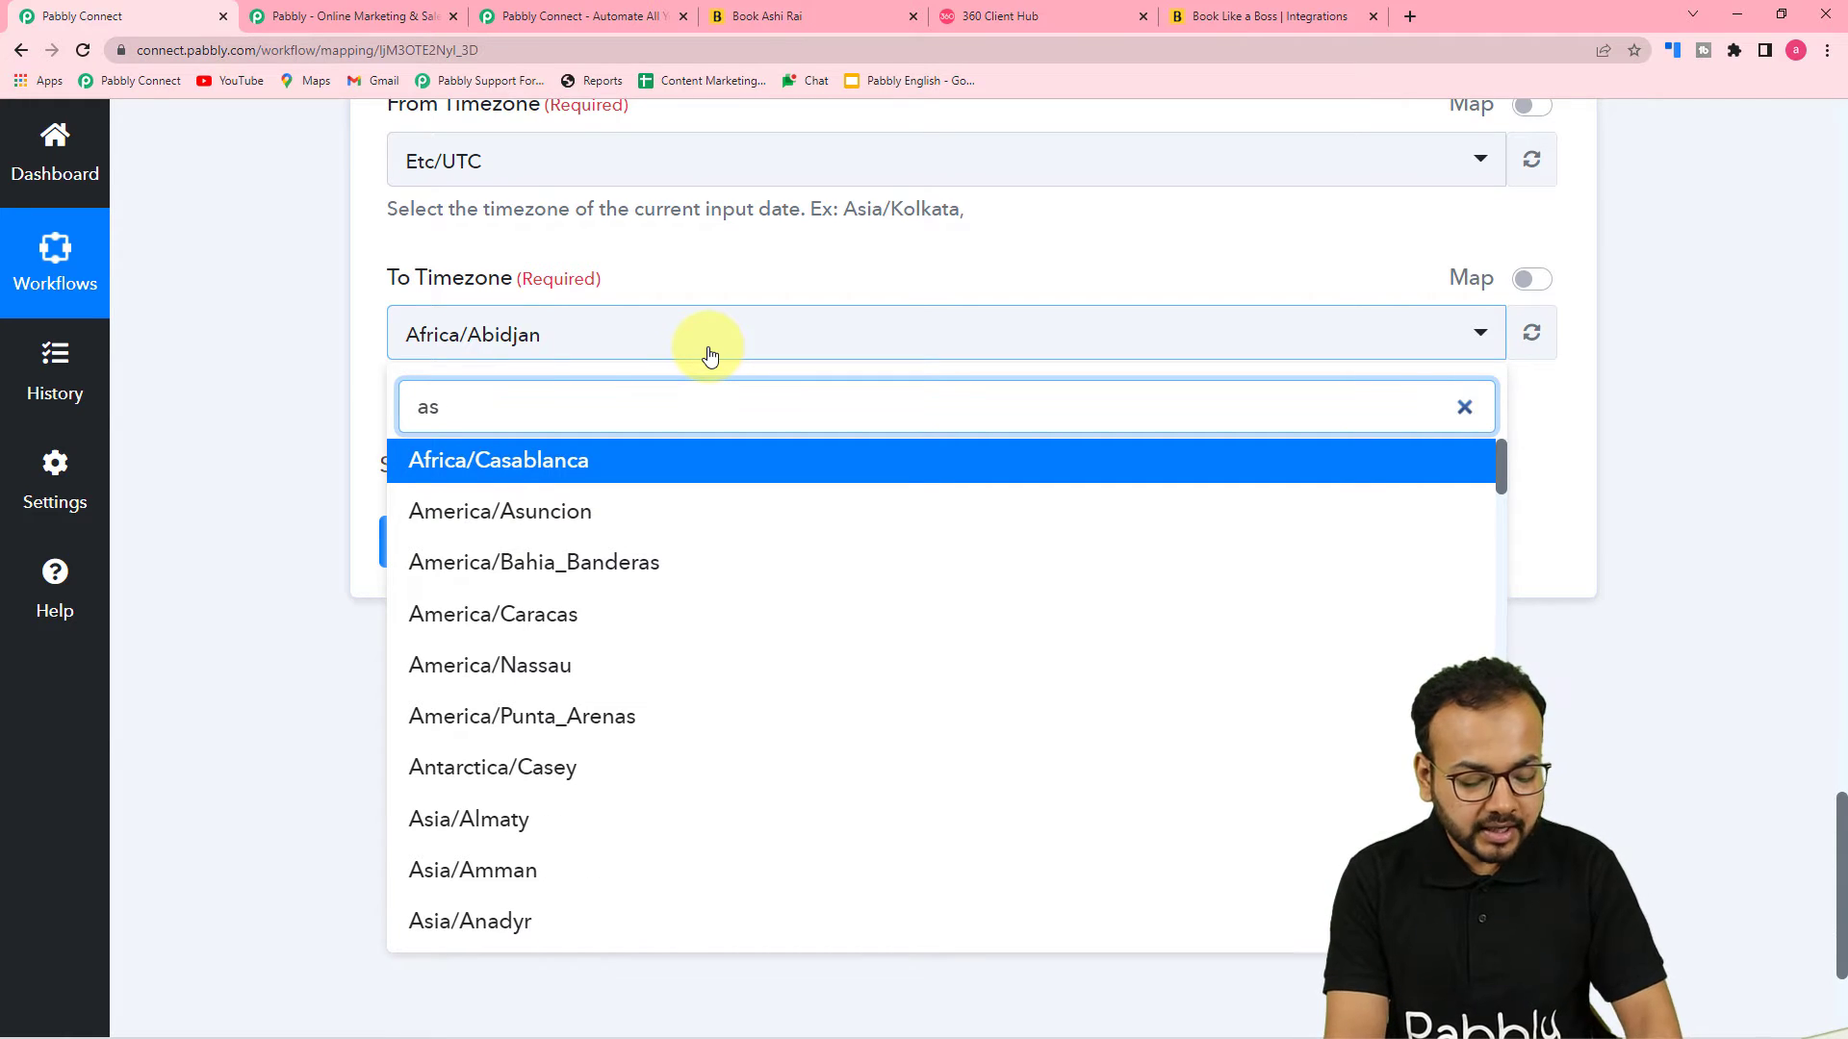
pyautogui.press('BackSpace')
pyautogui.write('kol')
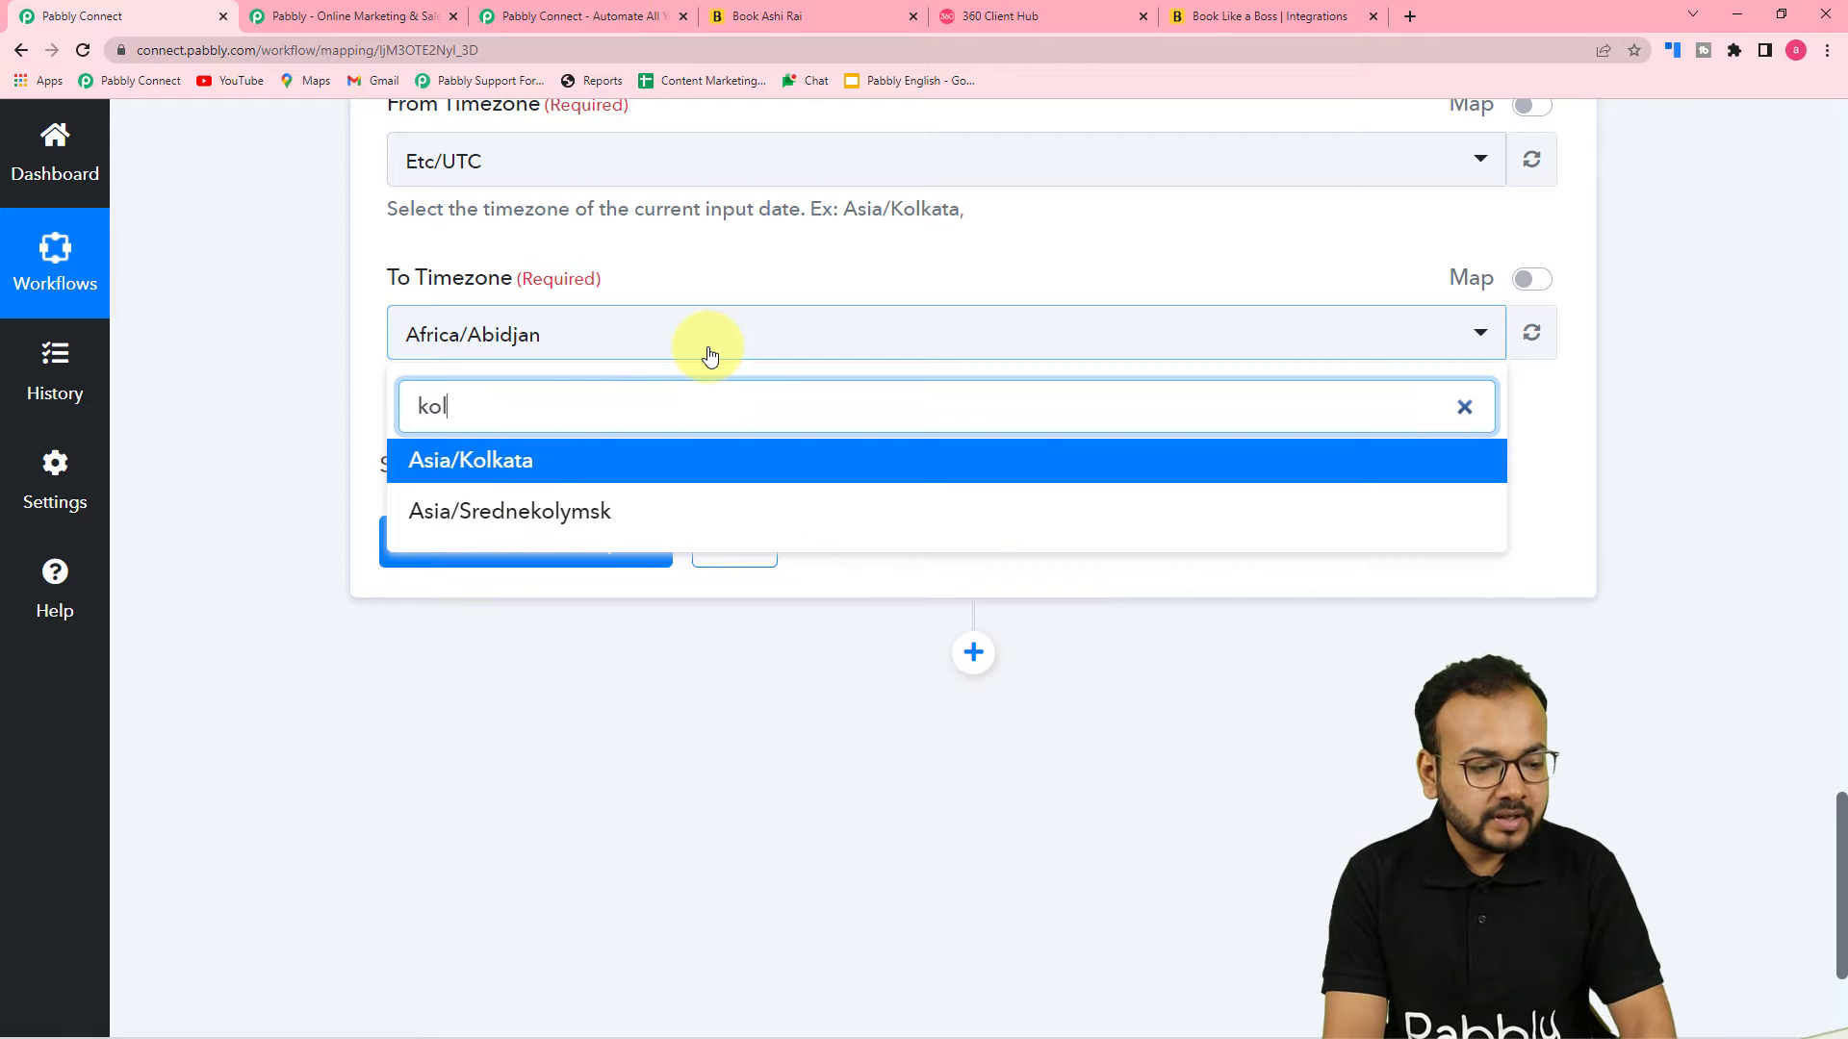
pyautogui.click(521, 482)
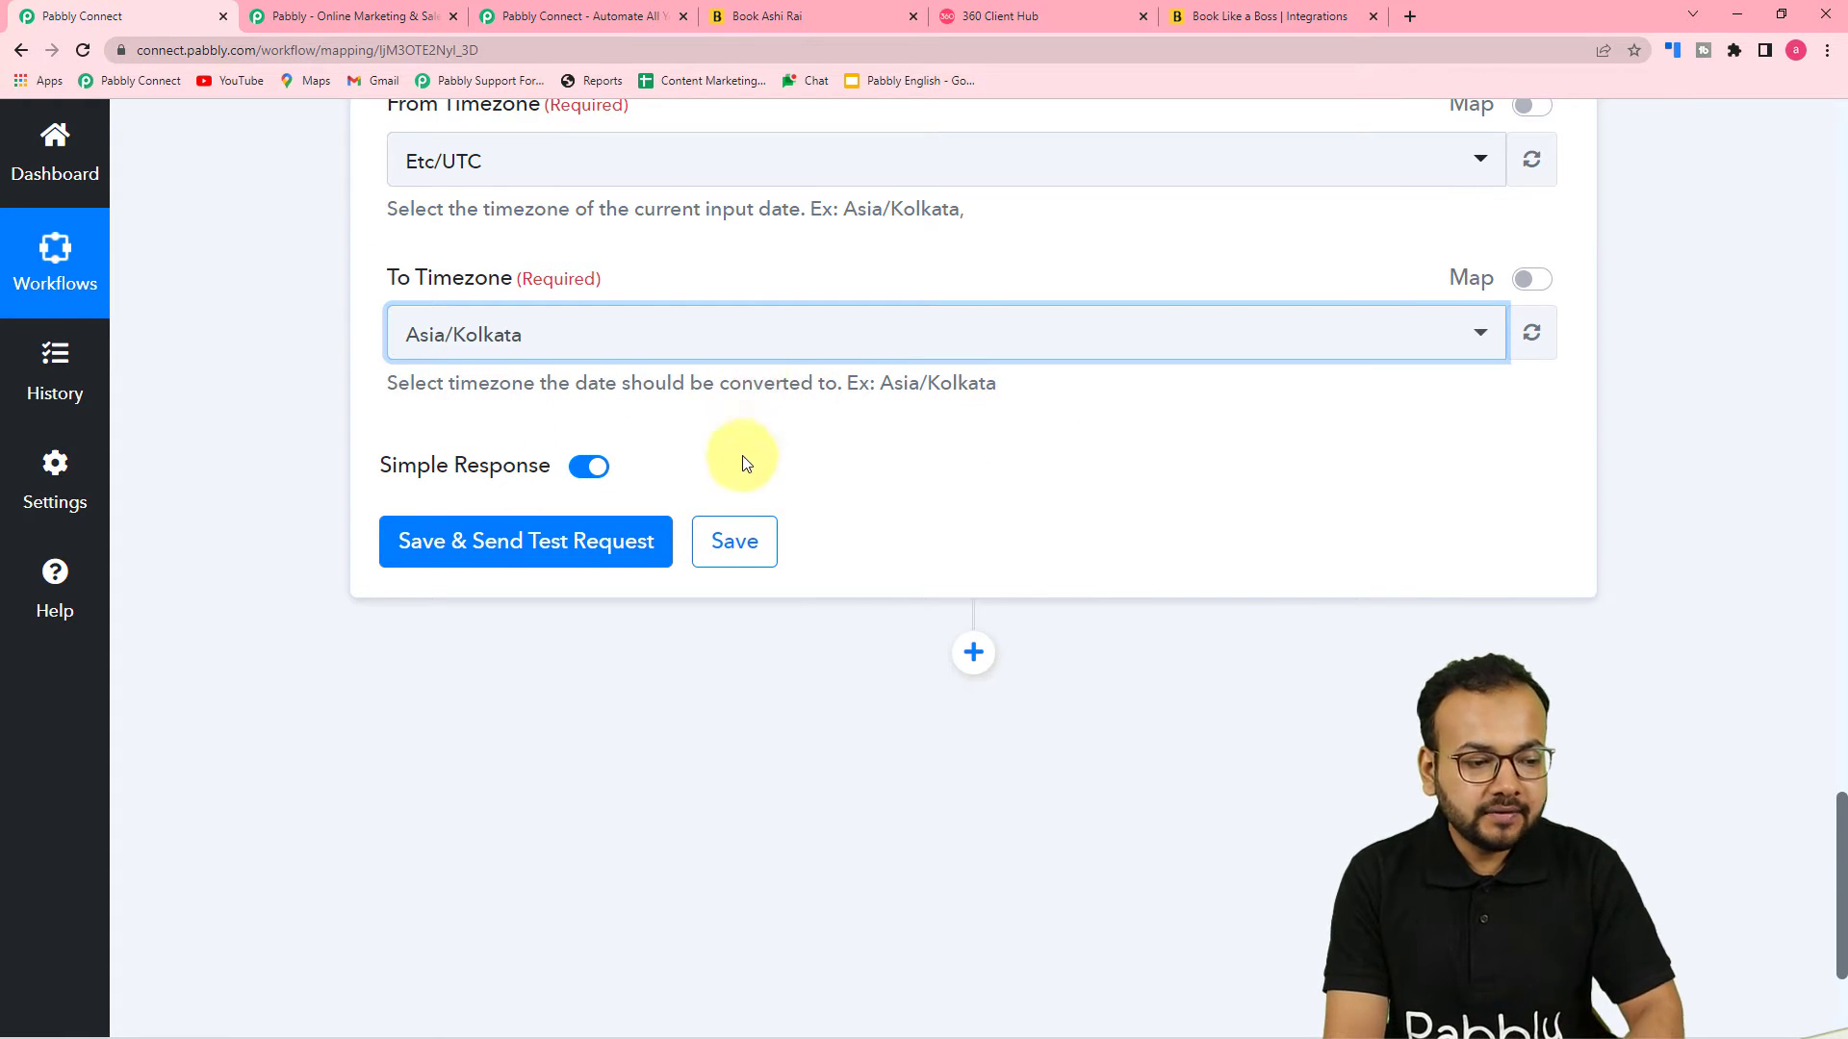
# Save the formatter step, send a test request, and review the formatted result it returns
pyautogui.click(843, 460)
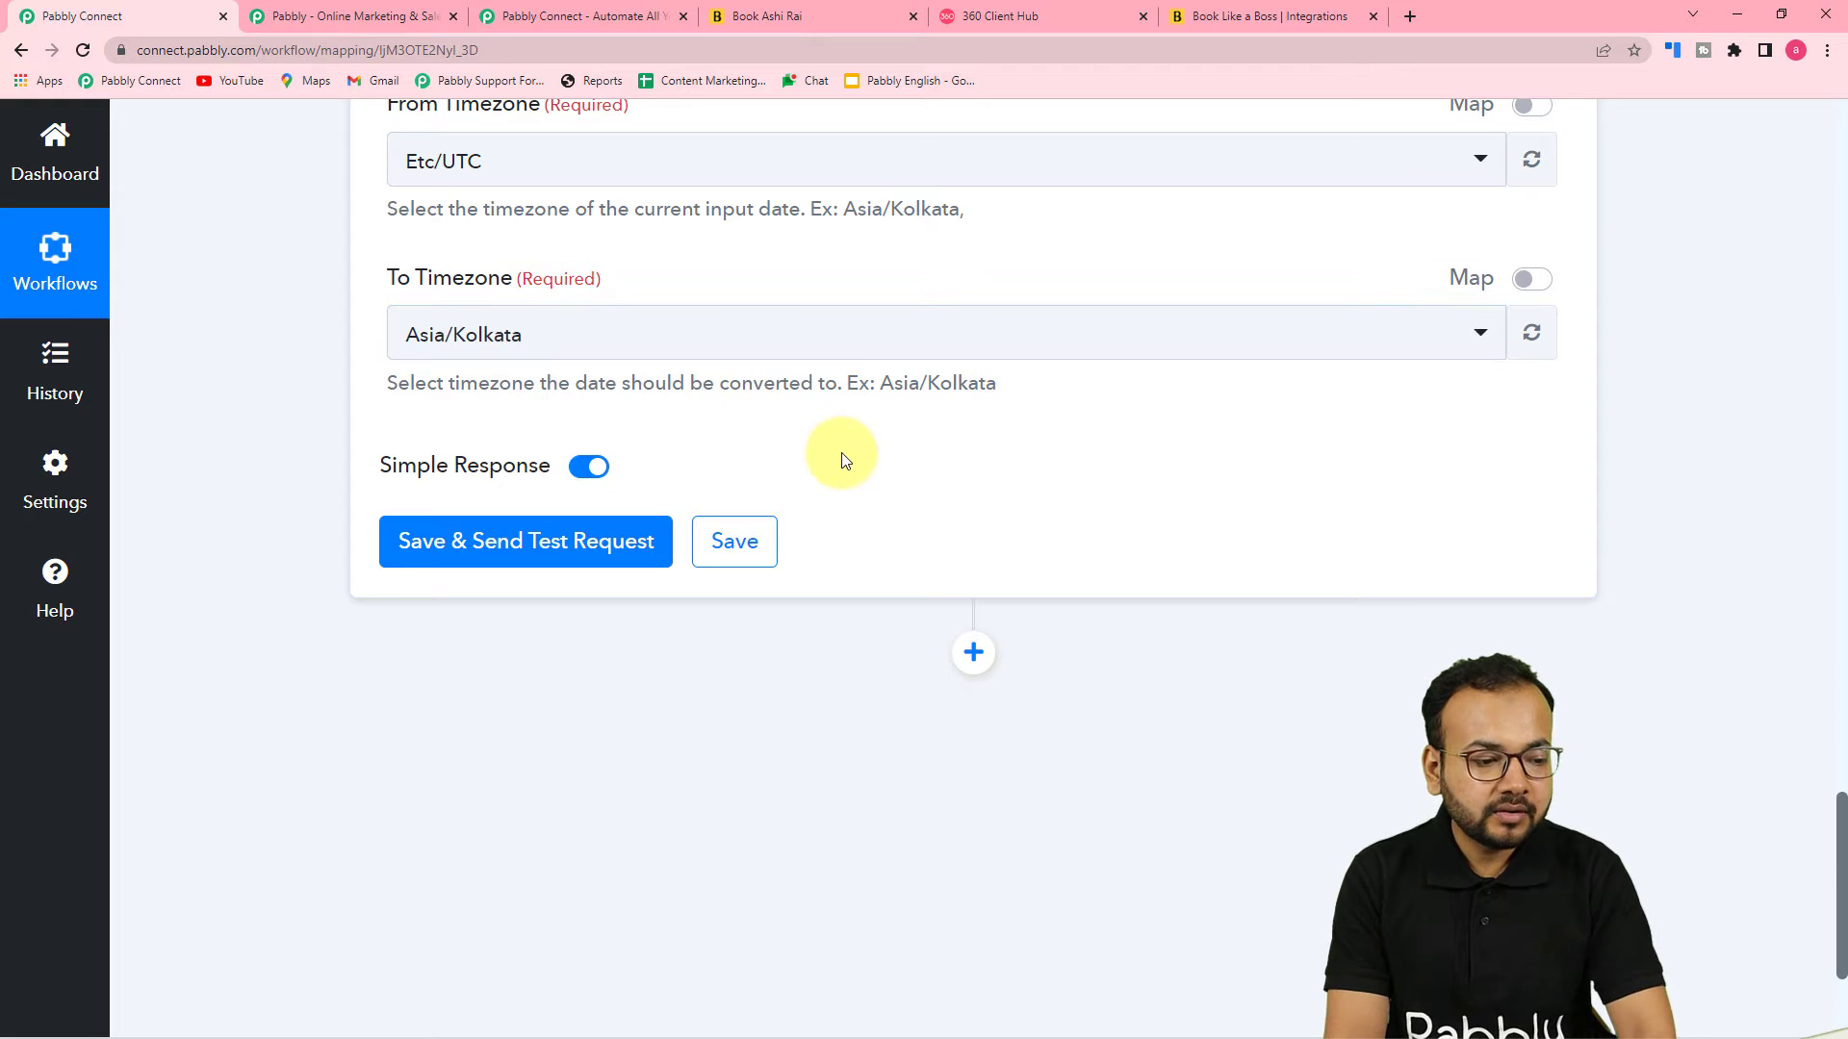
pyautogui.click(436, 537)
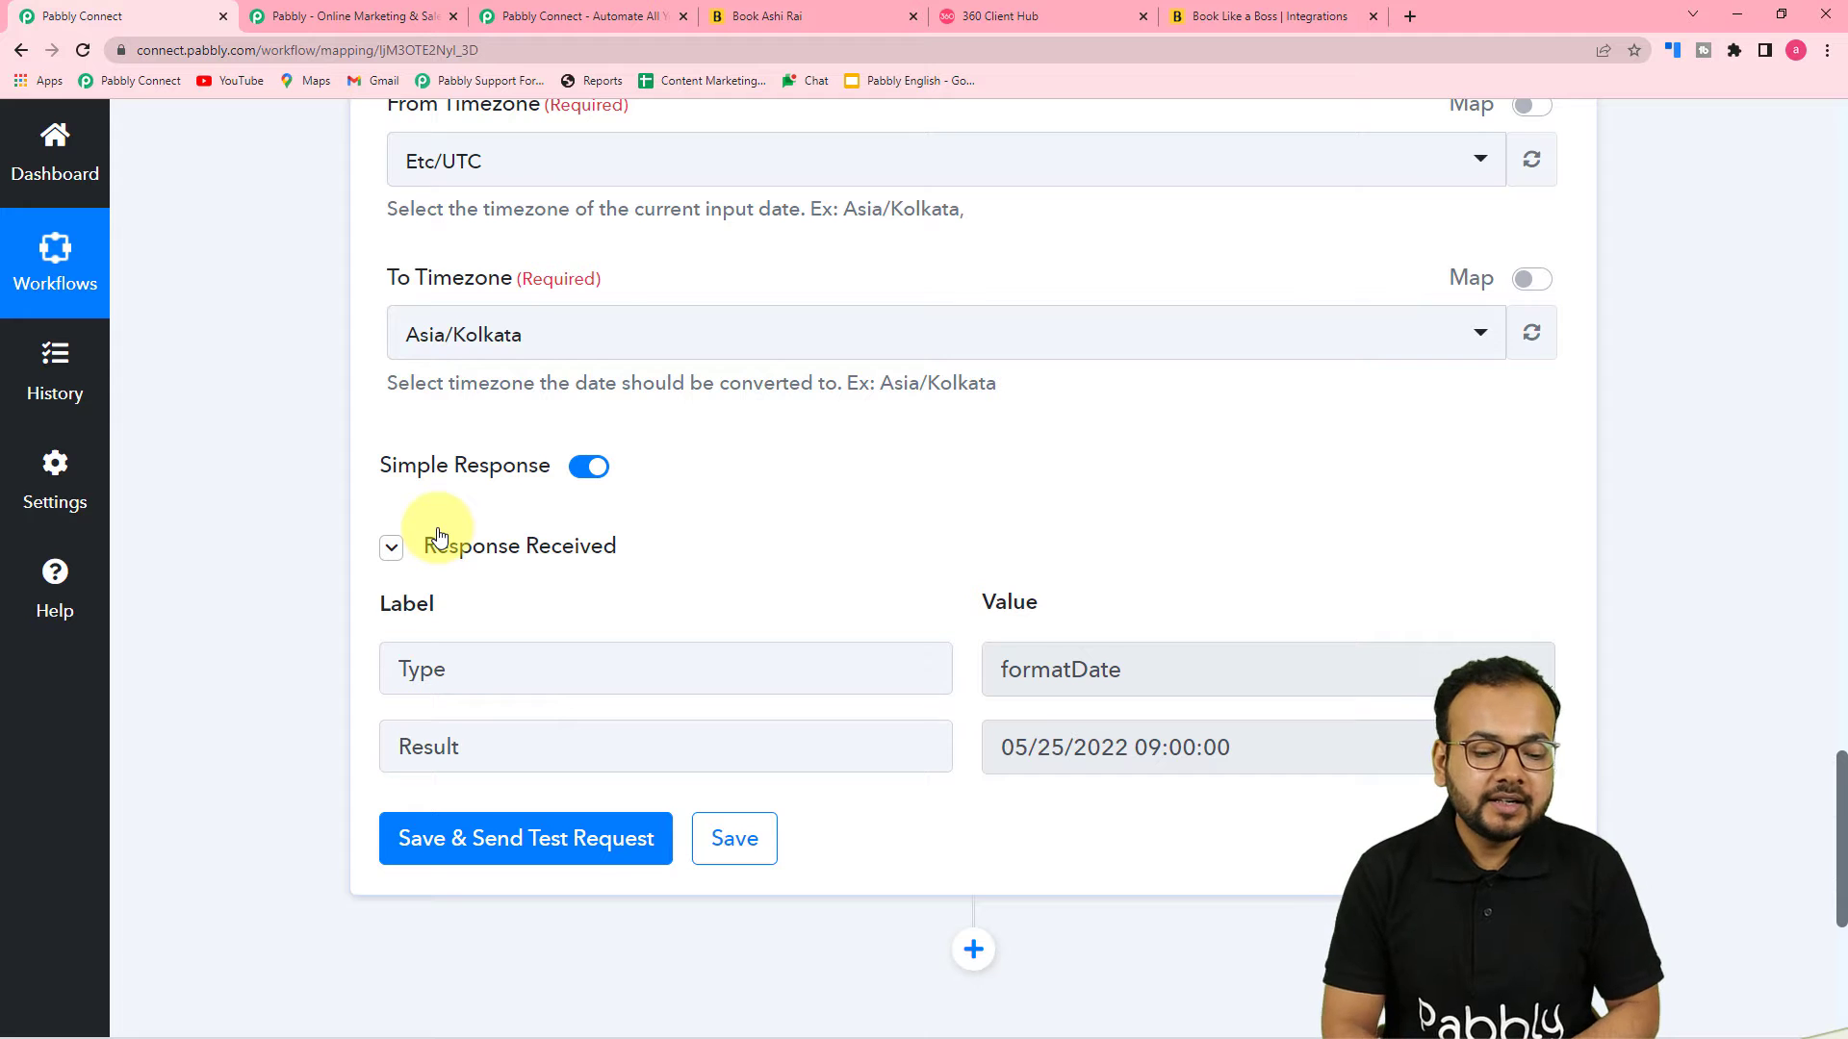
pyautogui.scroll(-2, 729, 701)
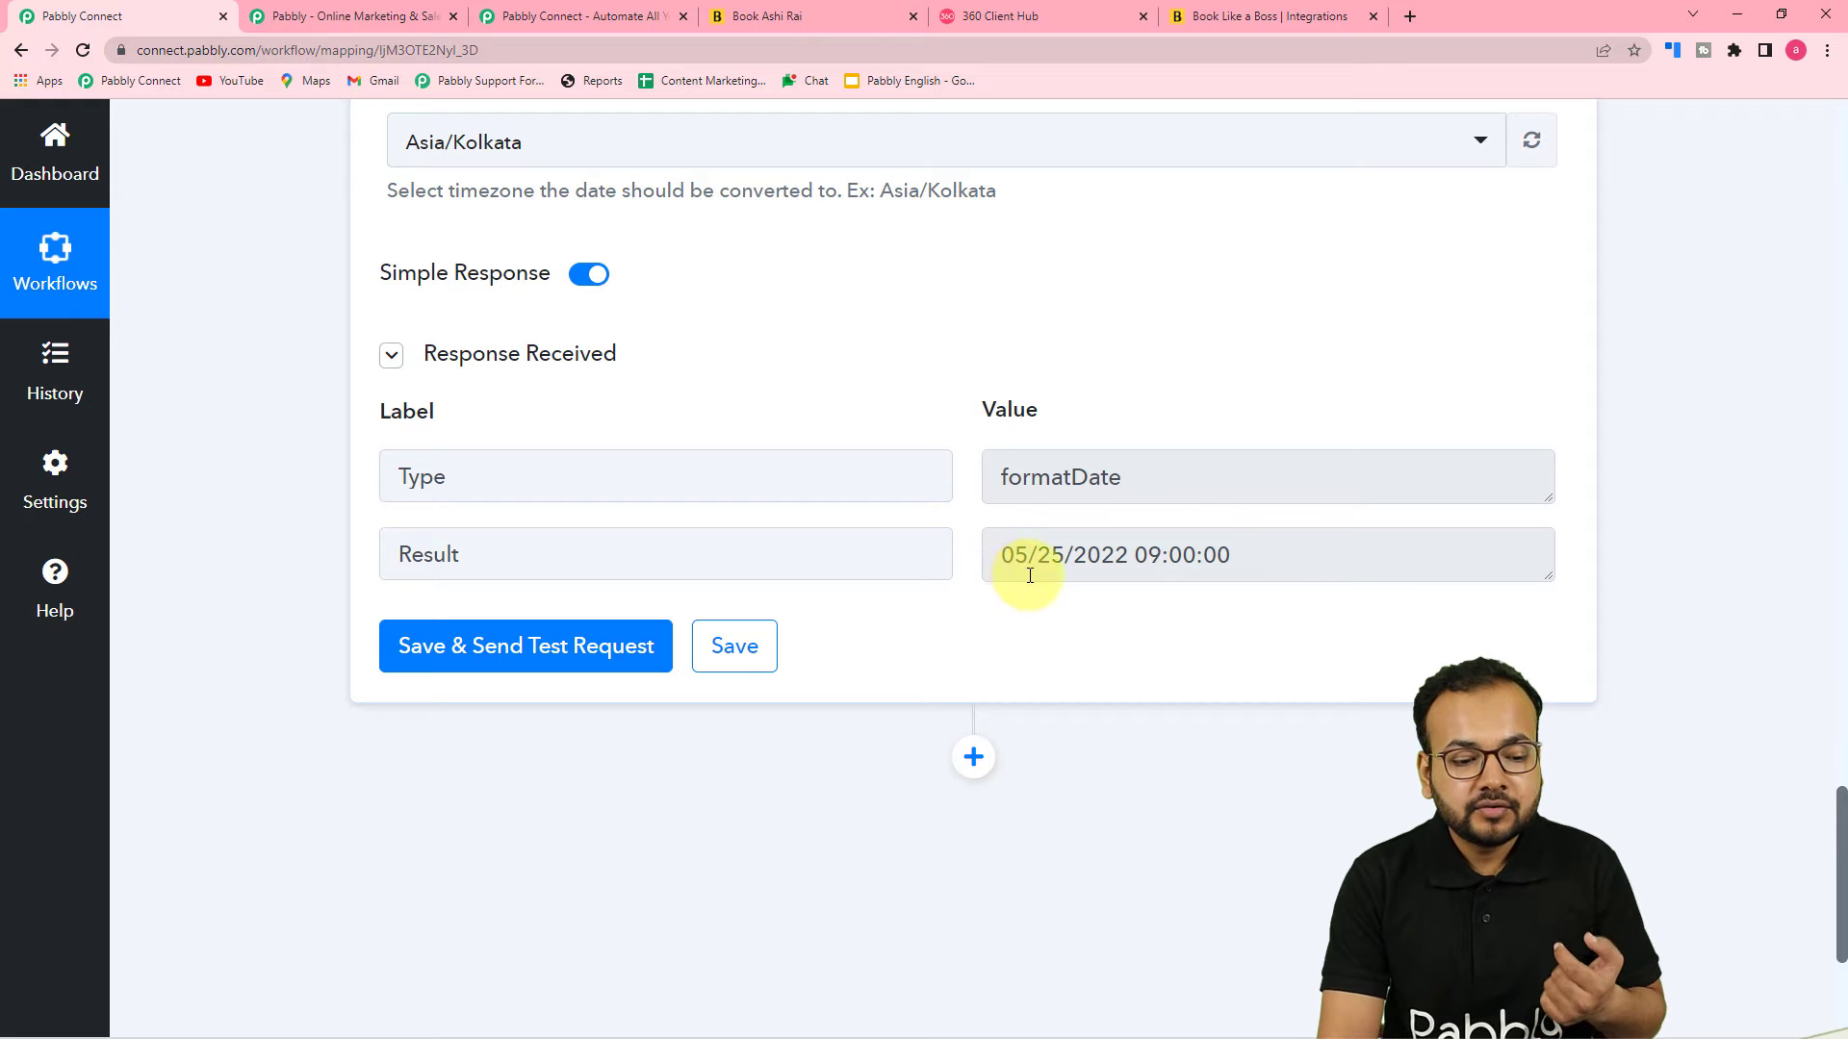
pyautogui.scroll(1, 1048, 590)
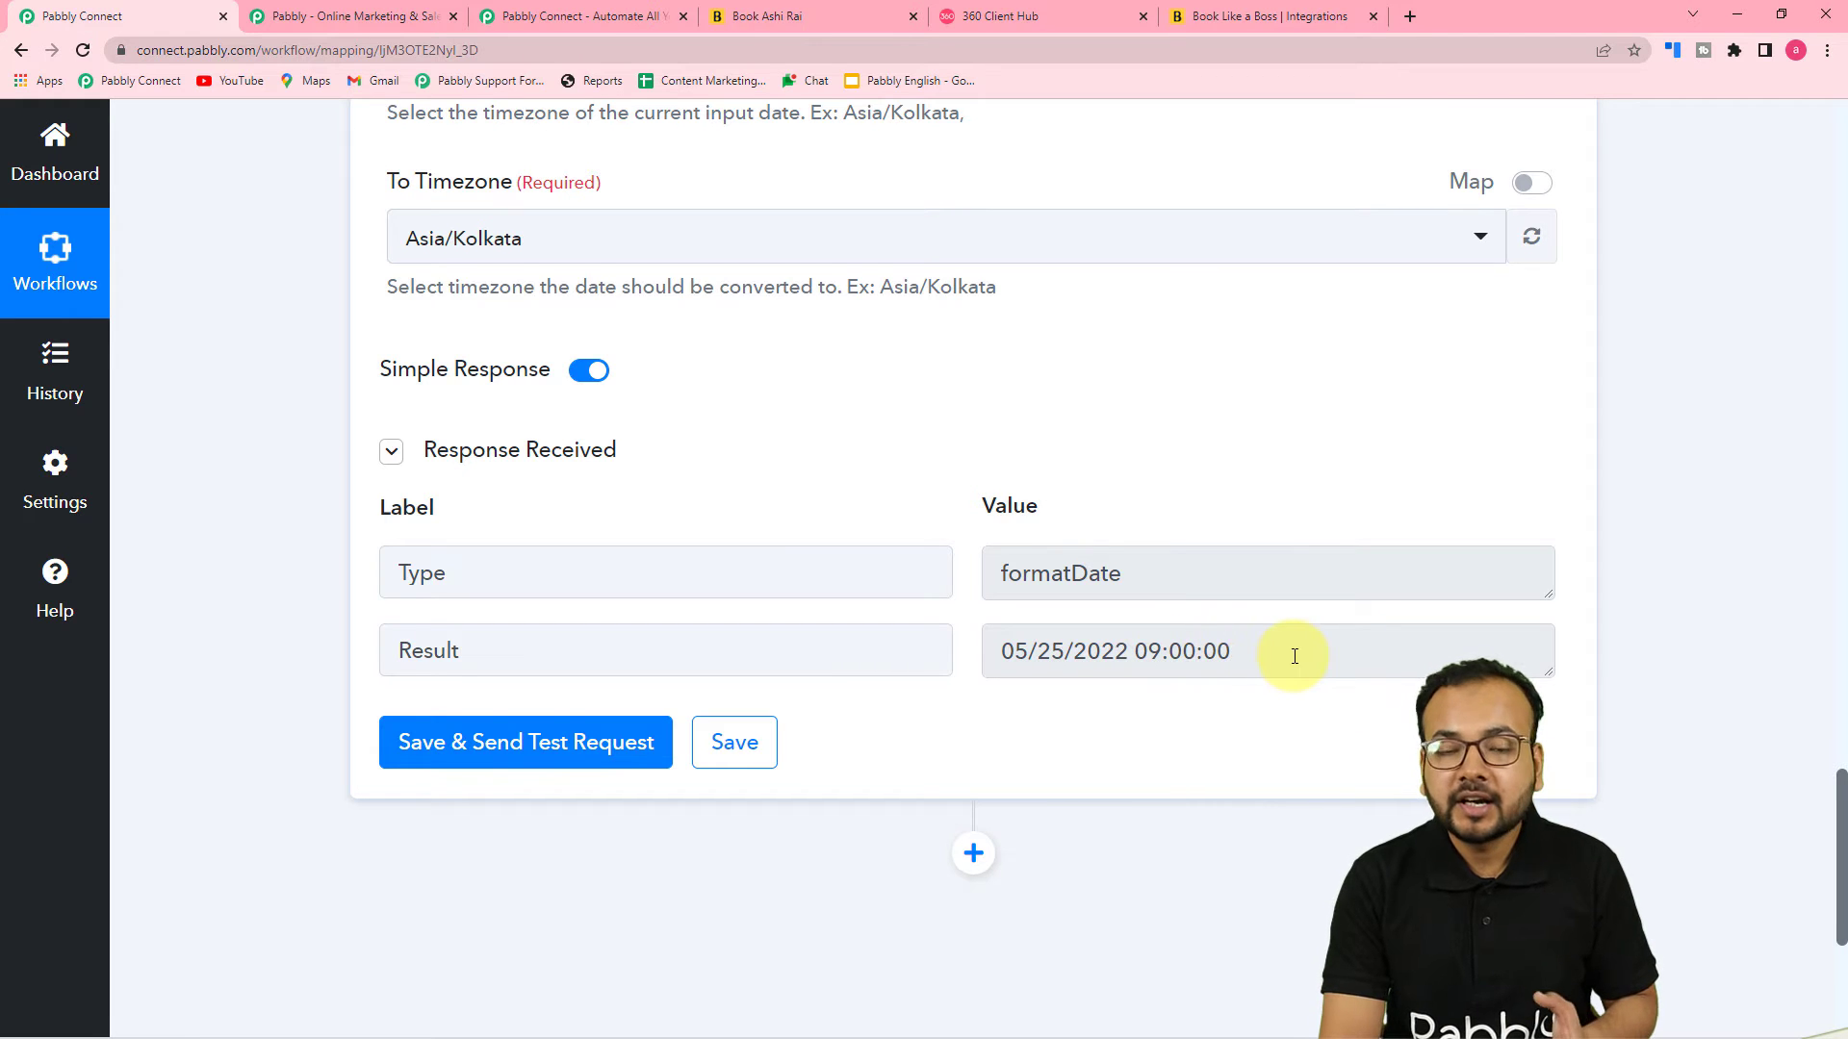
pyautogui.scroll(-1, 1251, 658)
pyautogui.scroll(-2, 1193, 661)
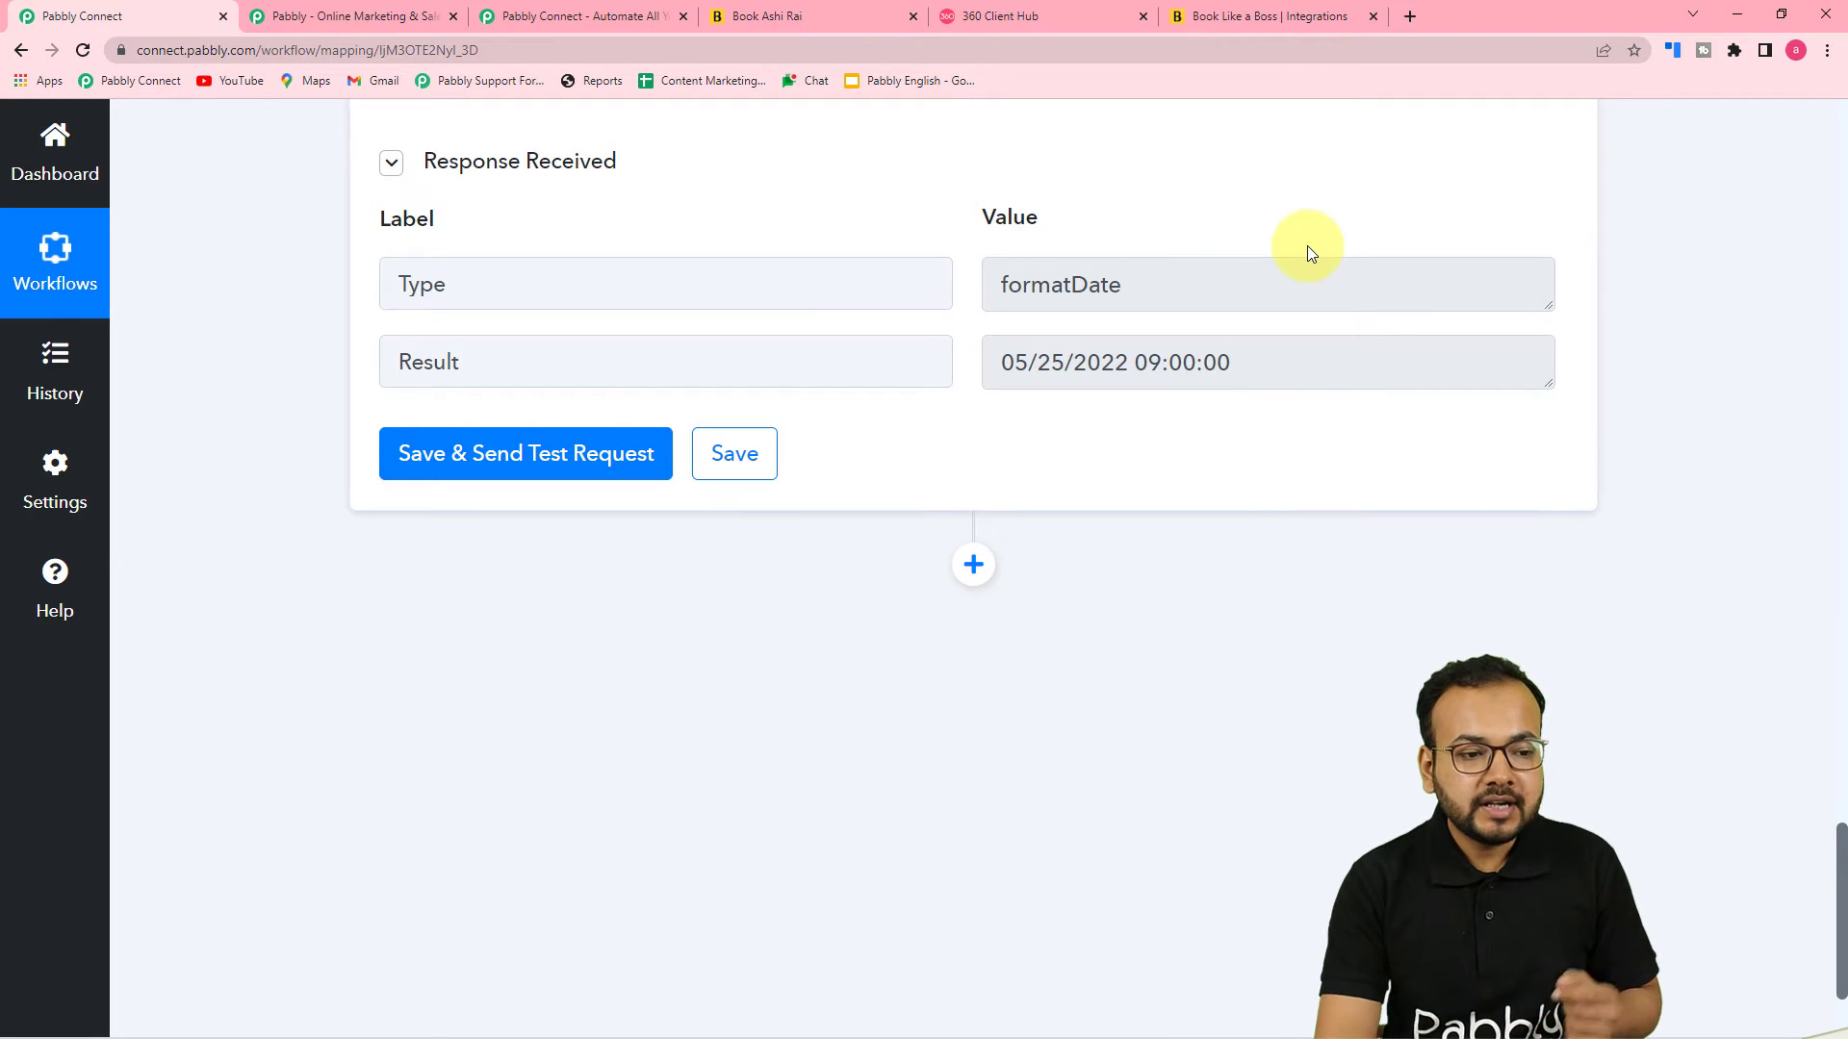
# Add a new action step using WhatsApp by 360Dialog with the Send Template Message action event
pyautogui.scroll(-2, 1307, 253)
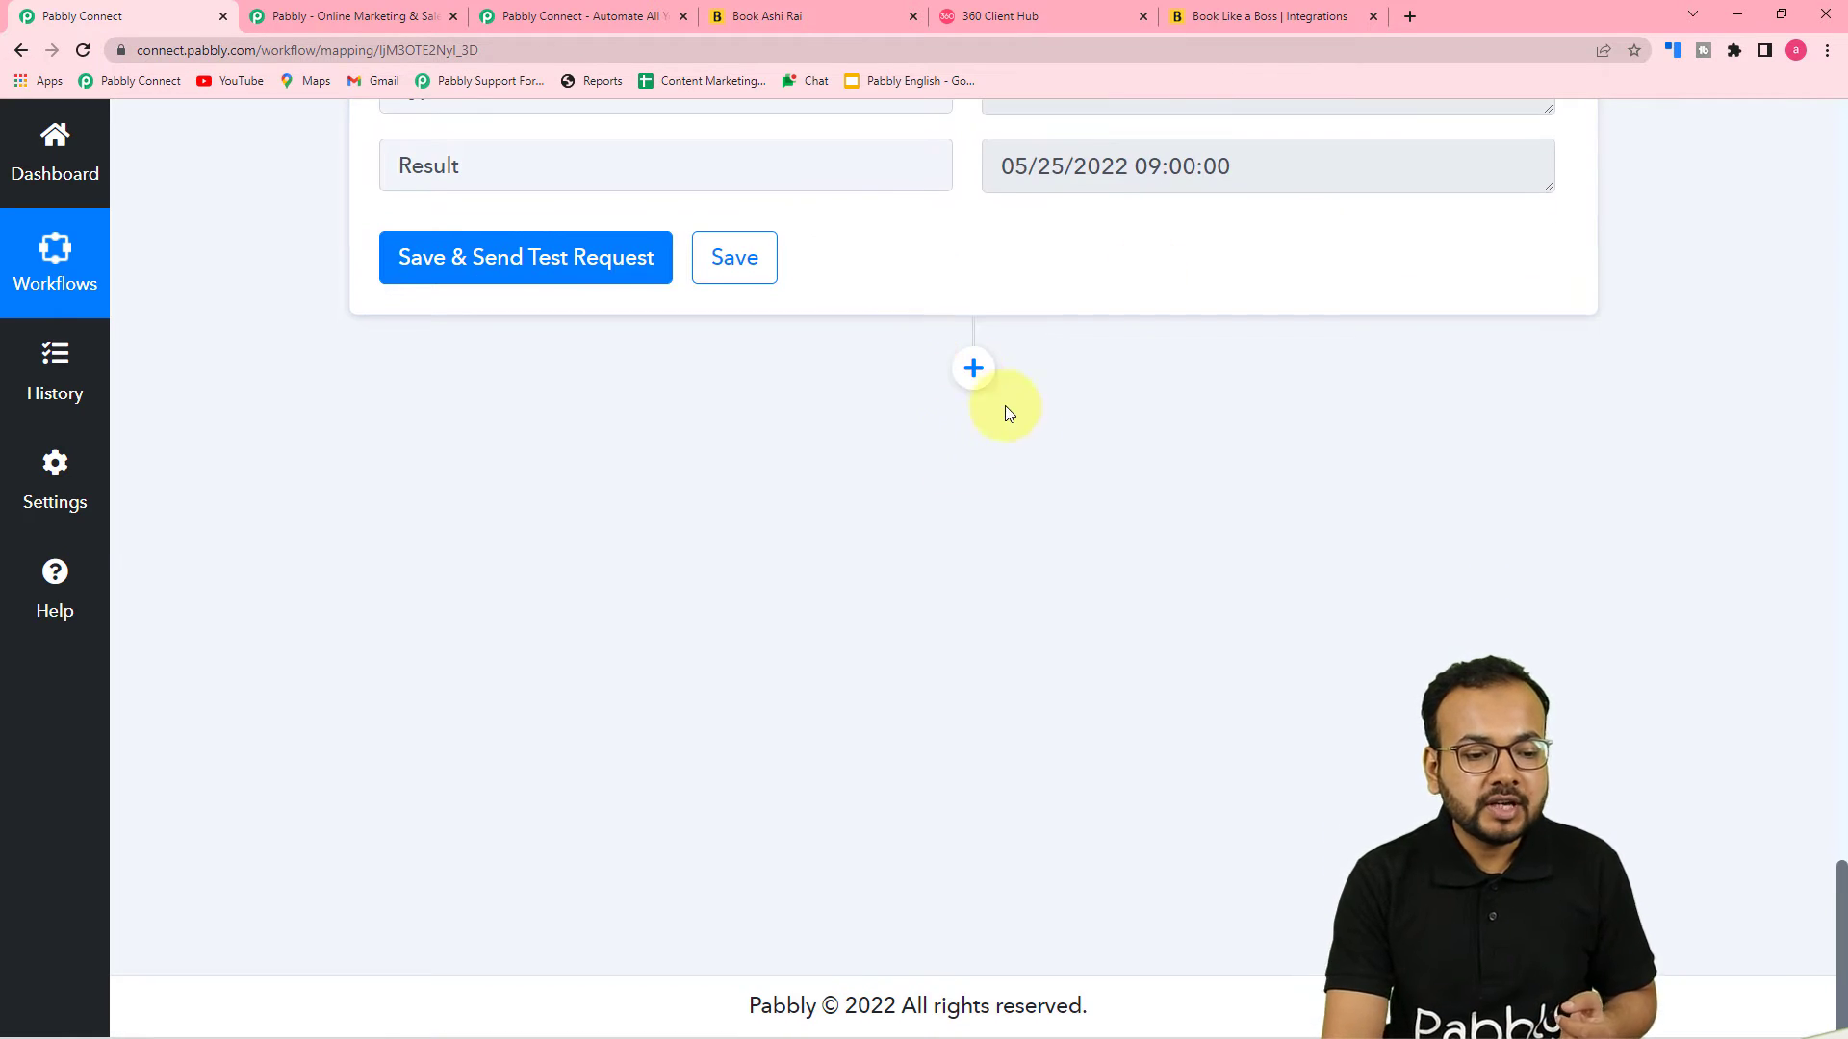
pyautogui.click(971, 370)
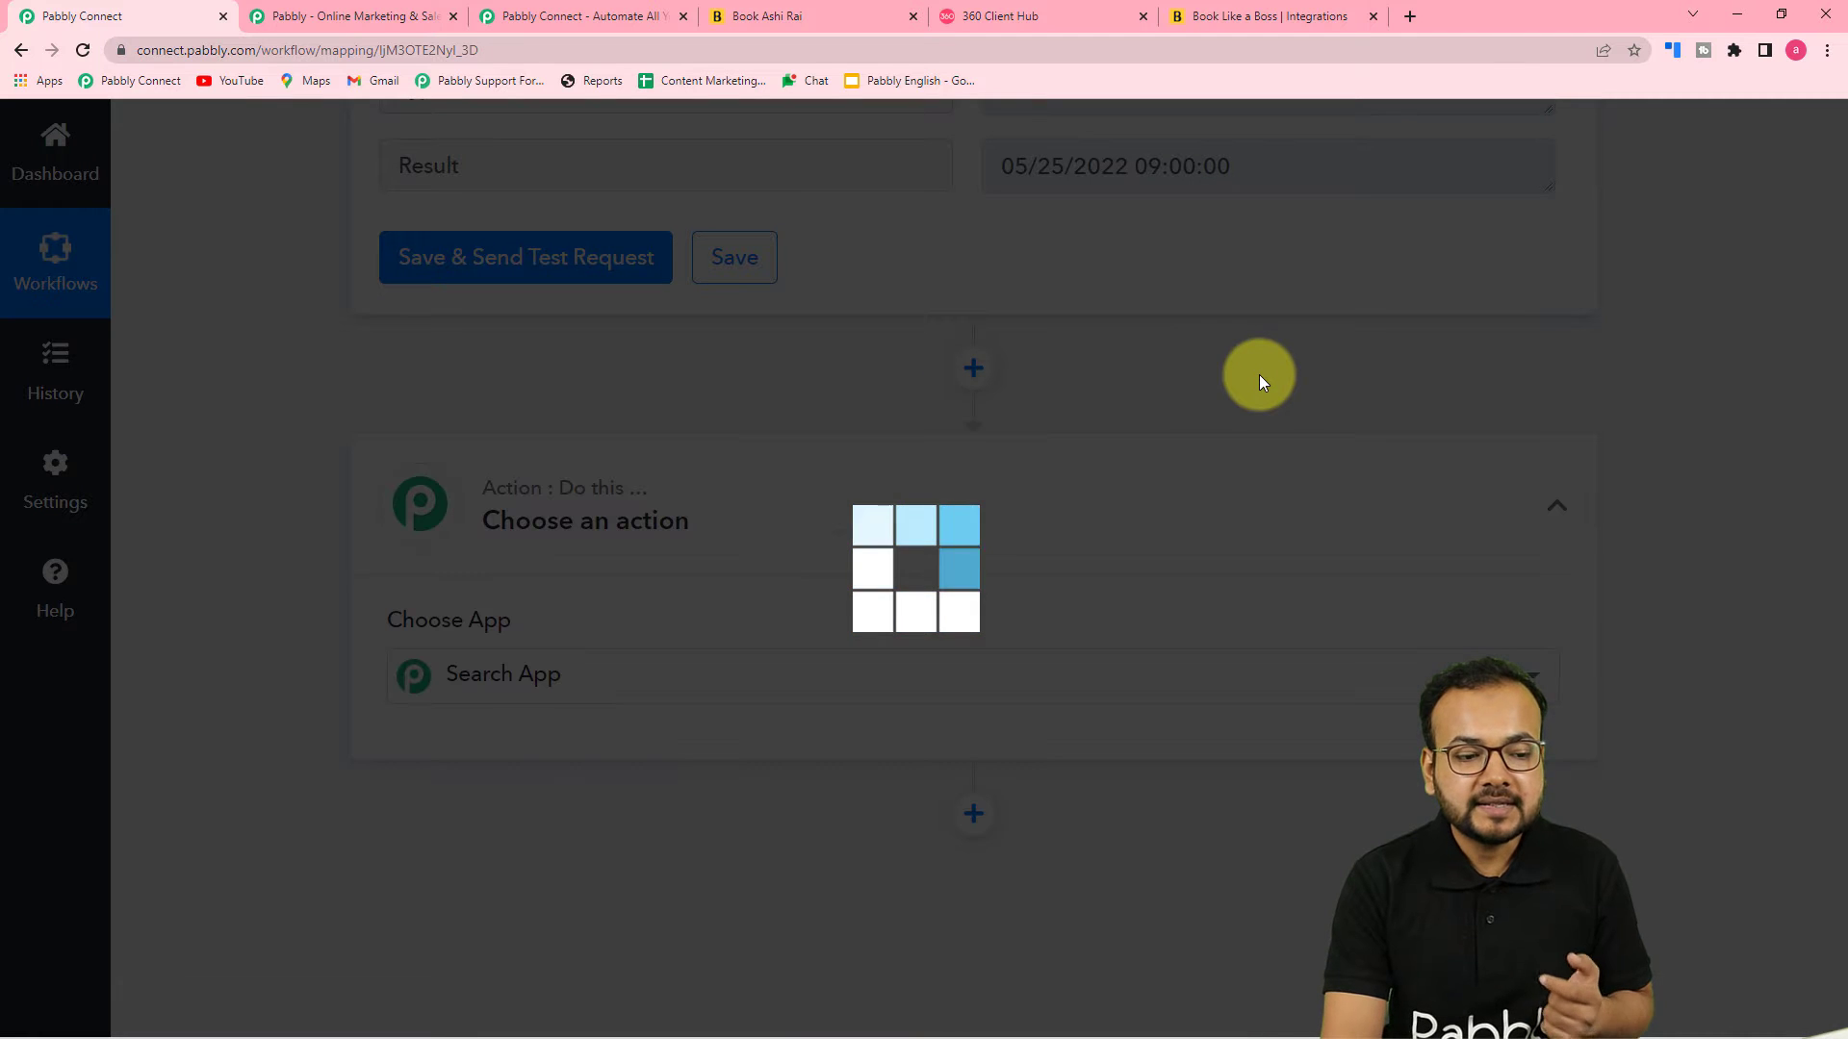
pyautogui.scroll(-2, 1259, 375)
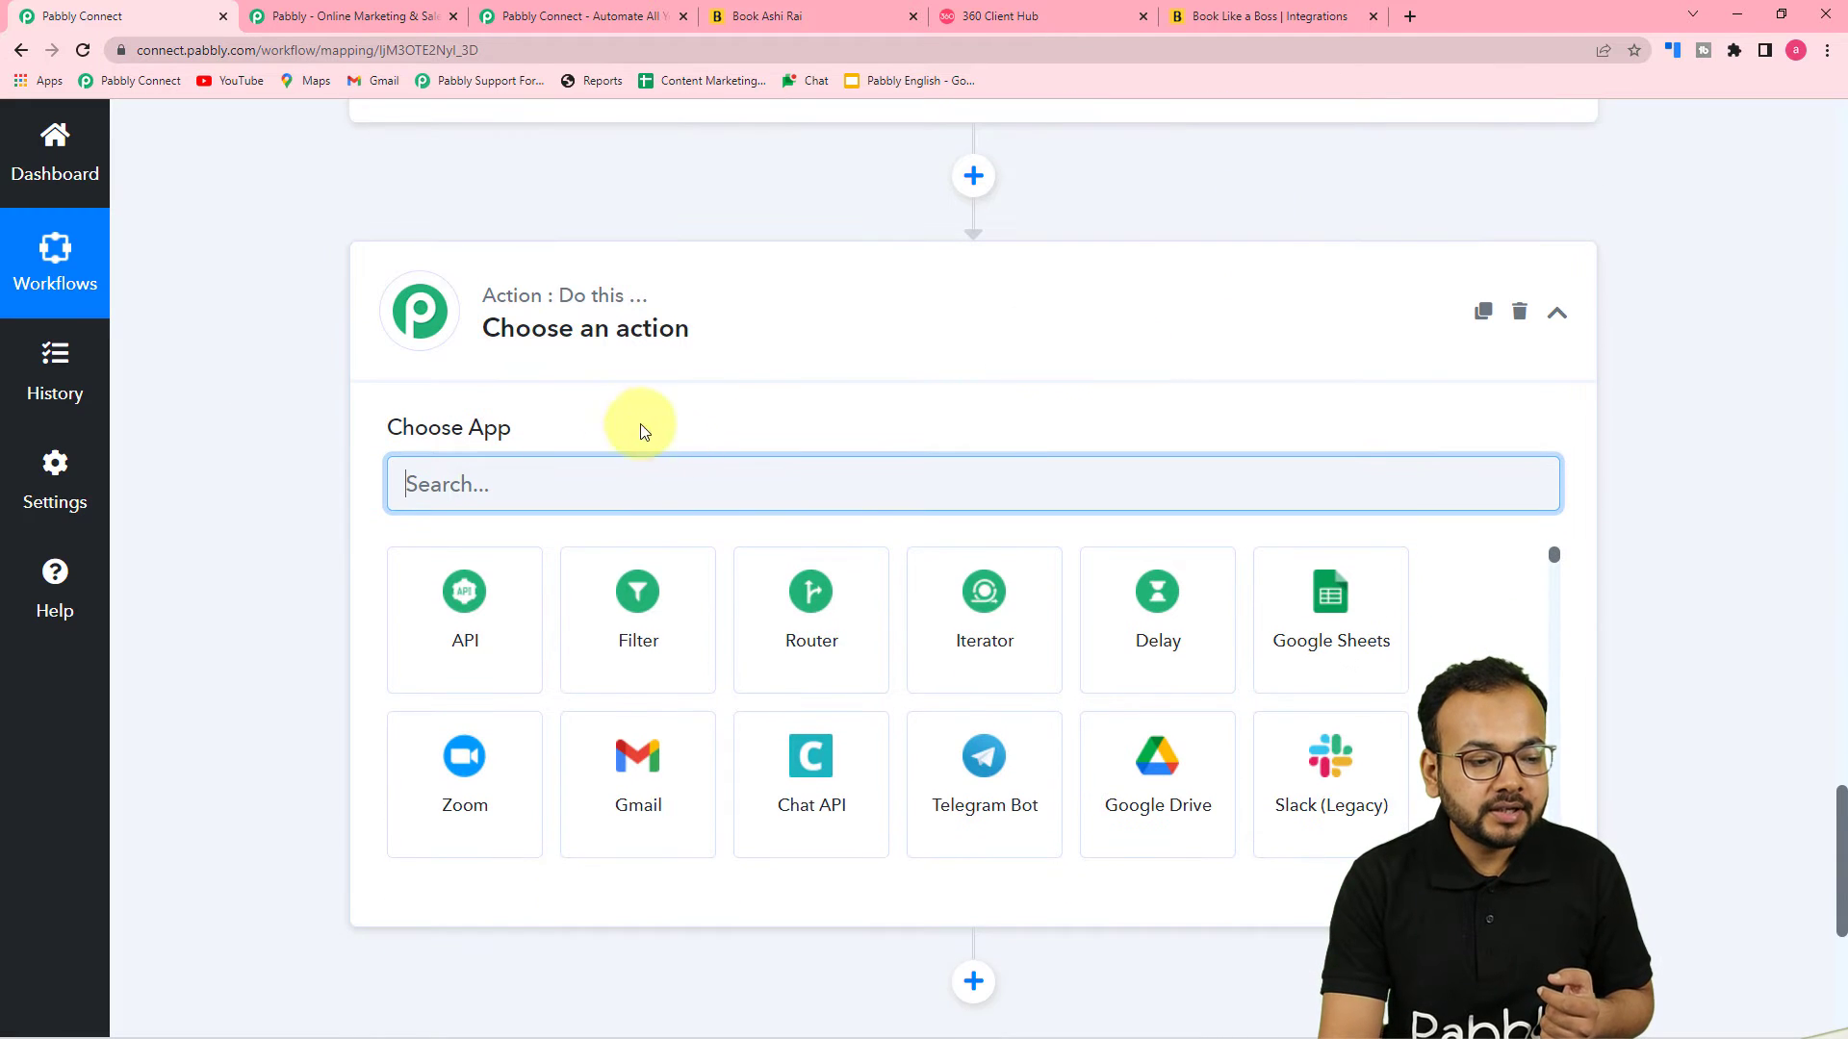
pyautogui.scroll(-3, 616, 385)
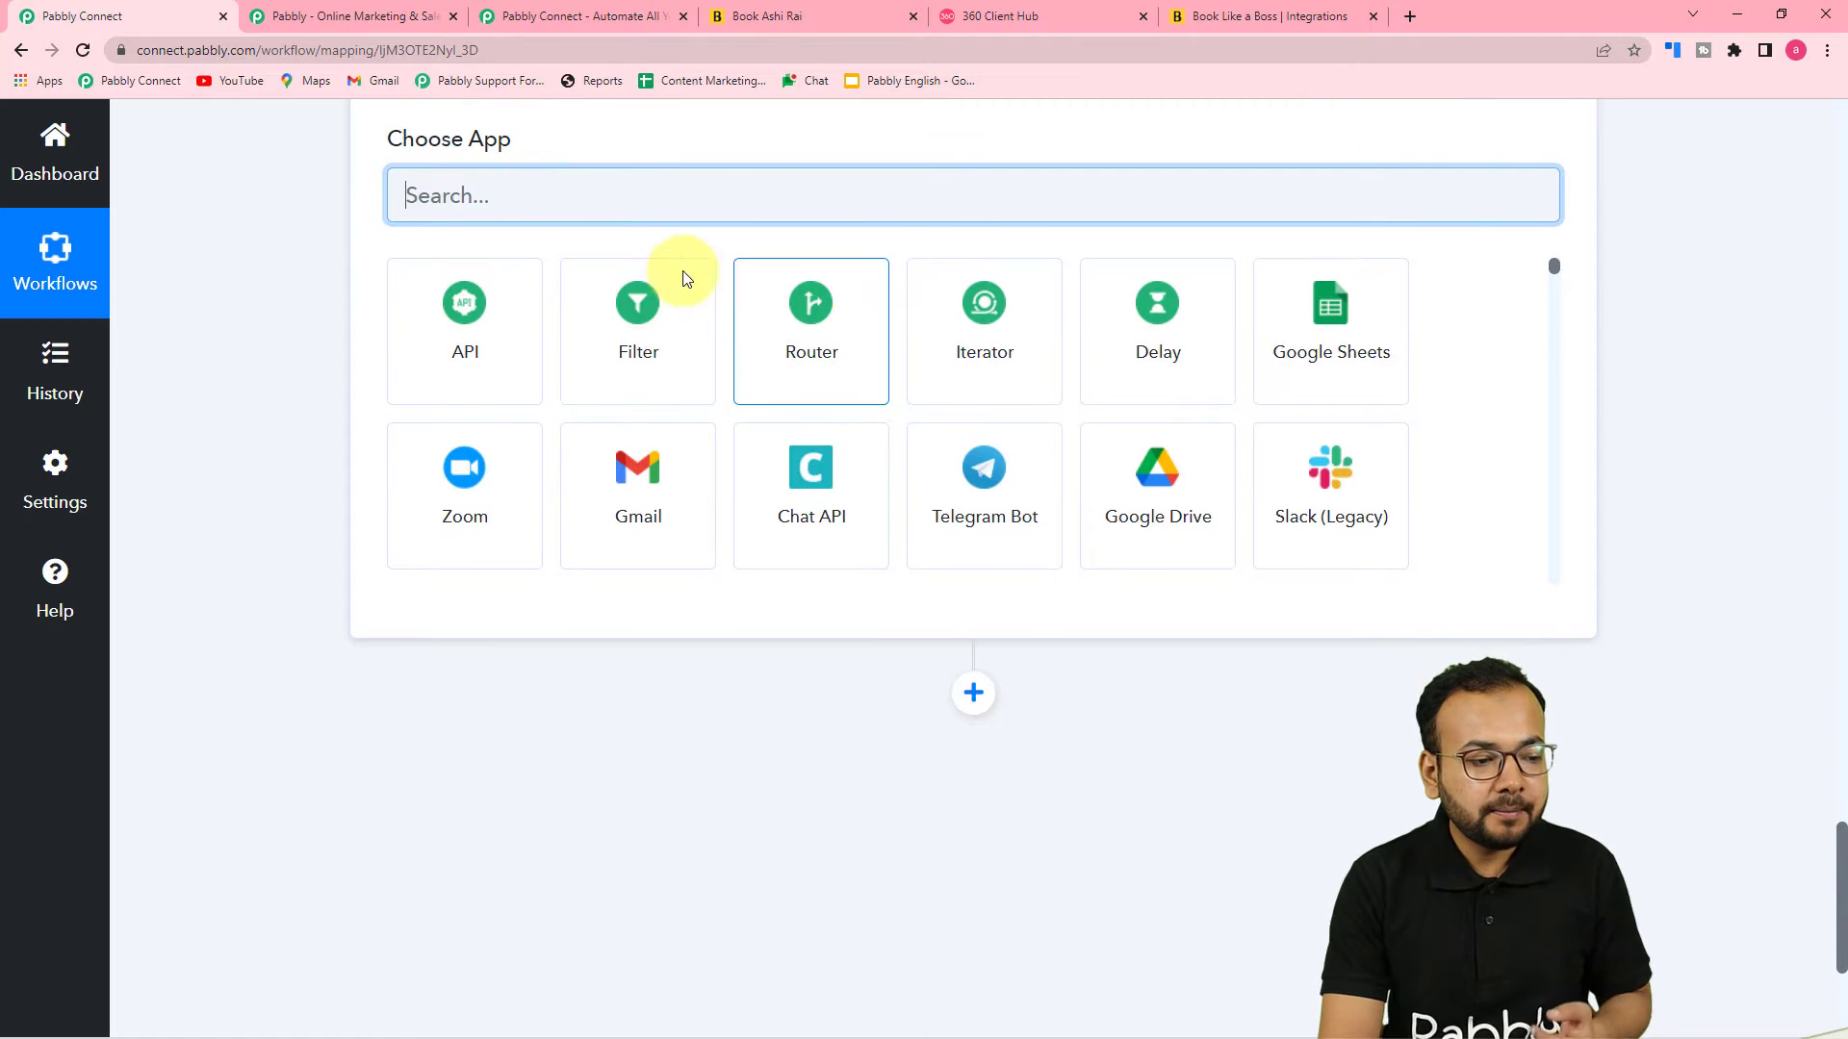
pyautogui.scroll(2, 610, 273)
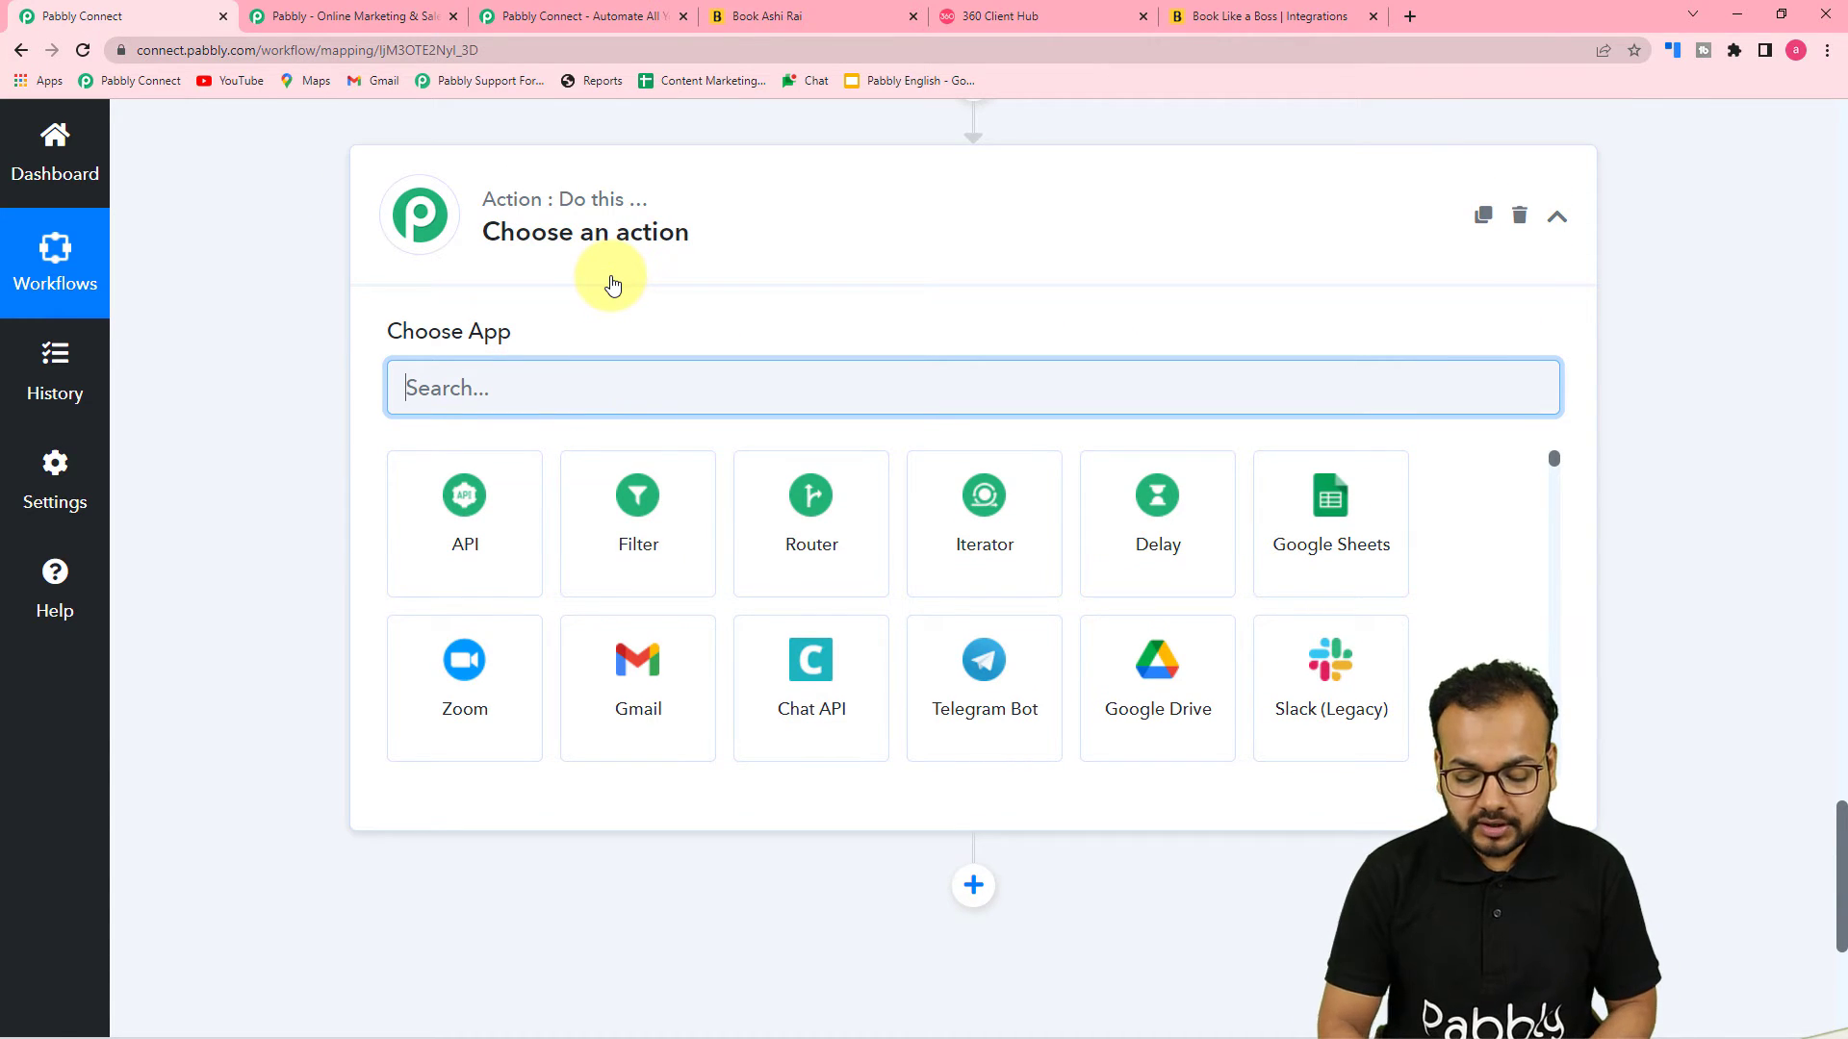
pyautogui.write('360')
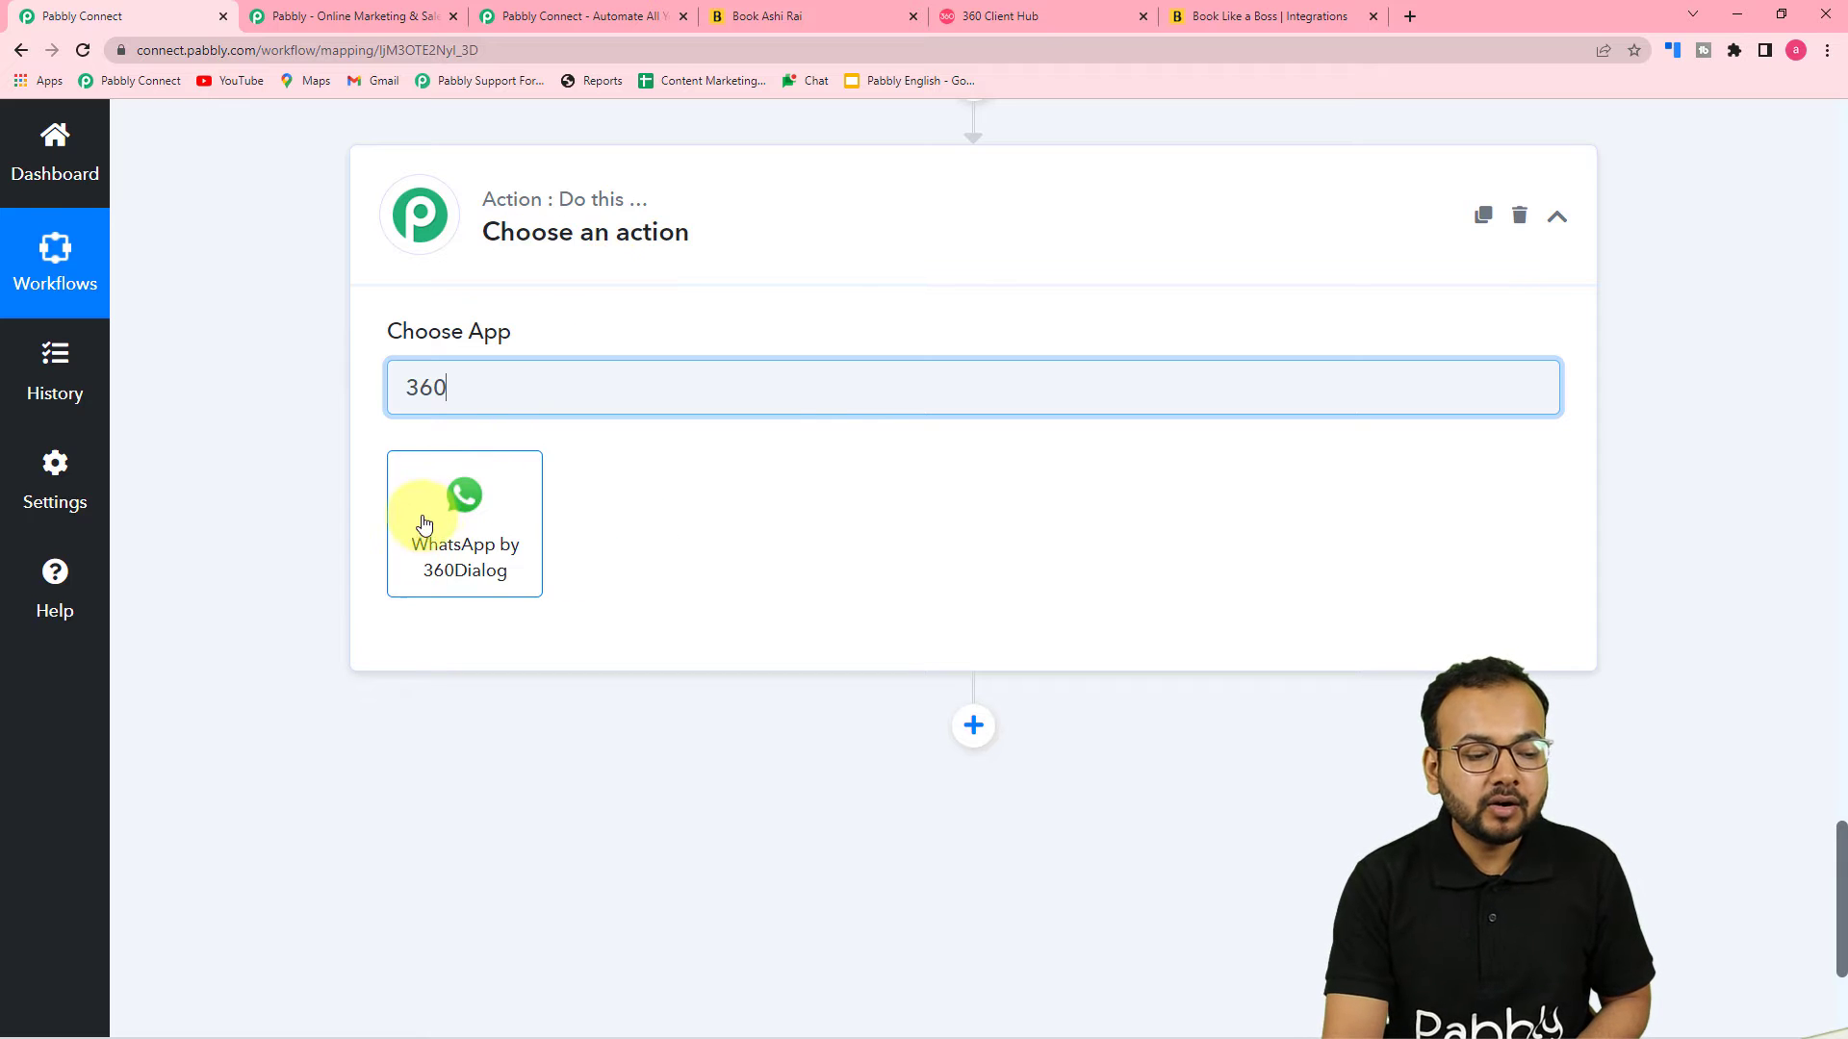
pyautogui.click(473, 550)
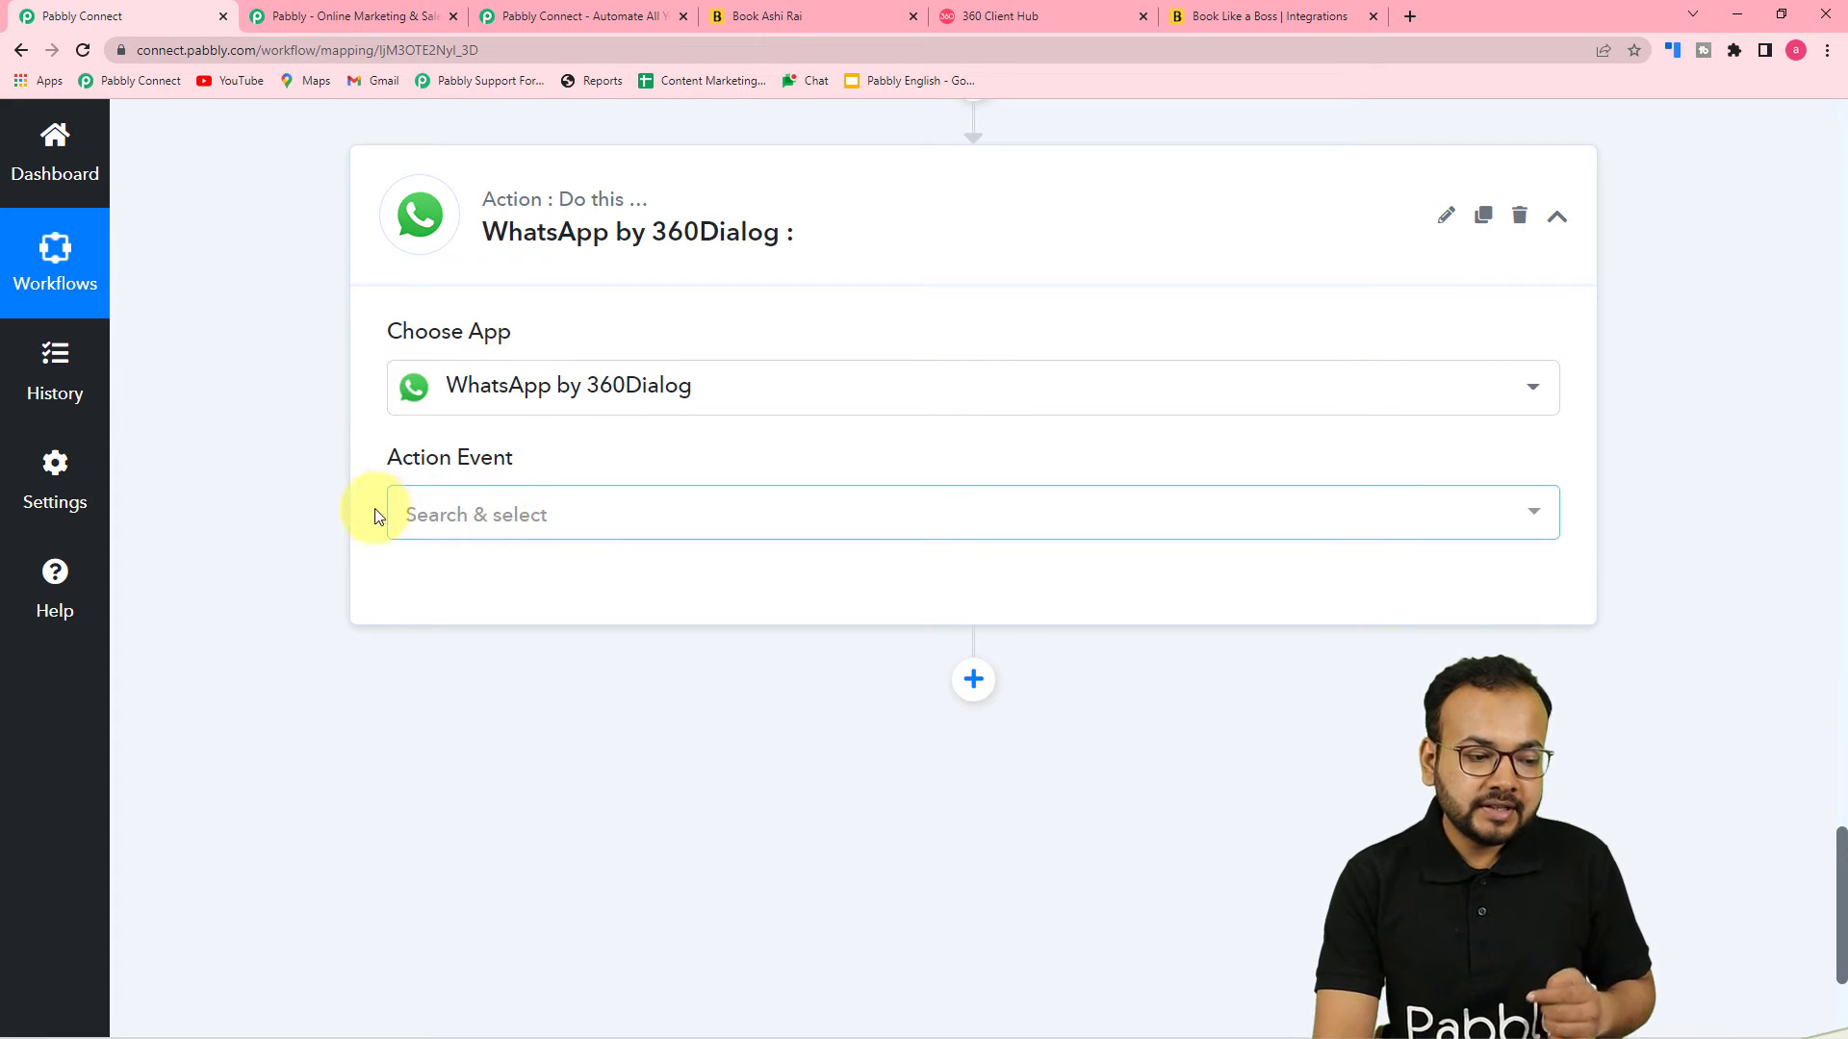
pyautogui.click(561, 547)
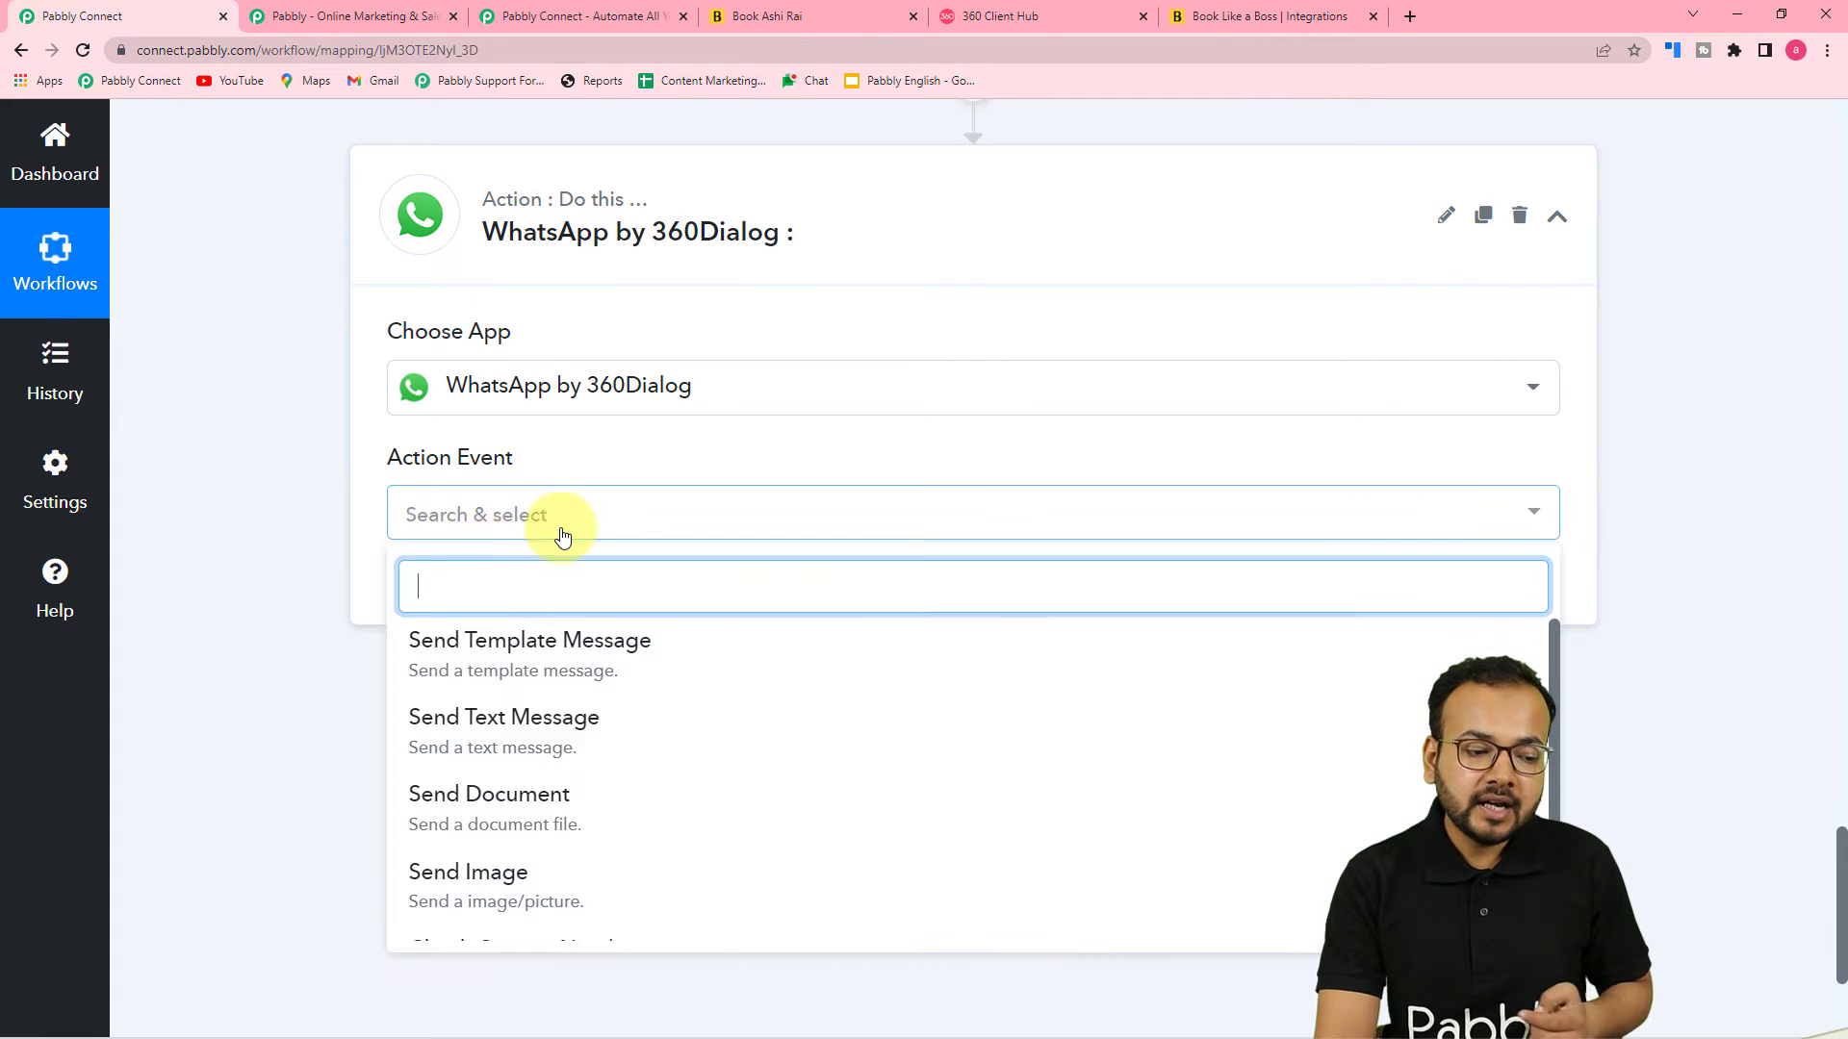
pyautogui.click(475, 669)
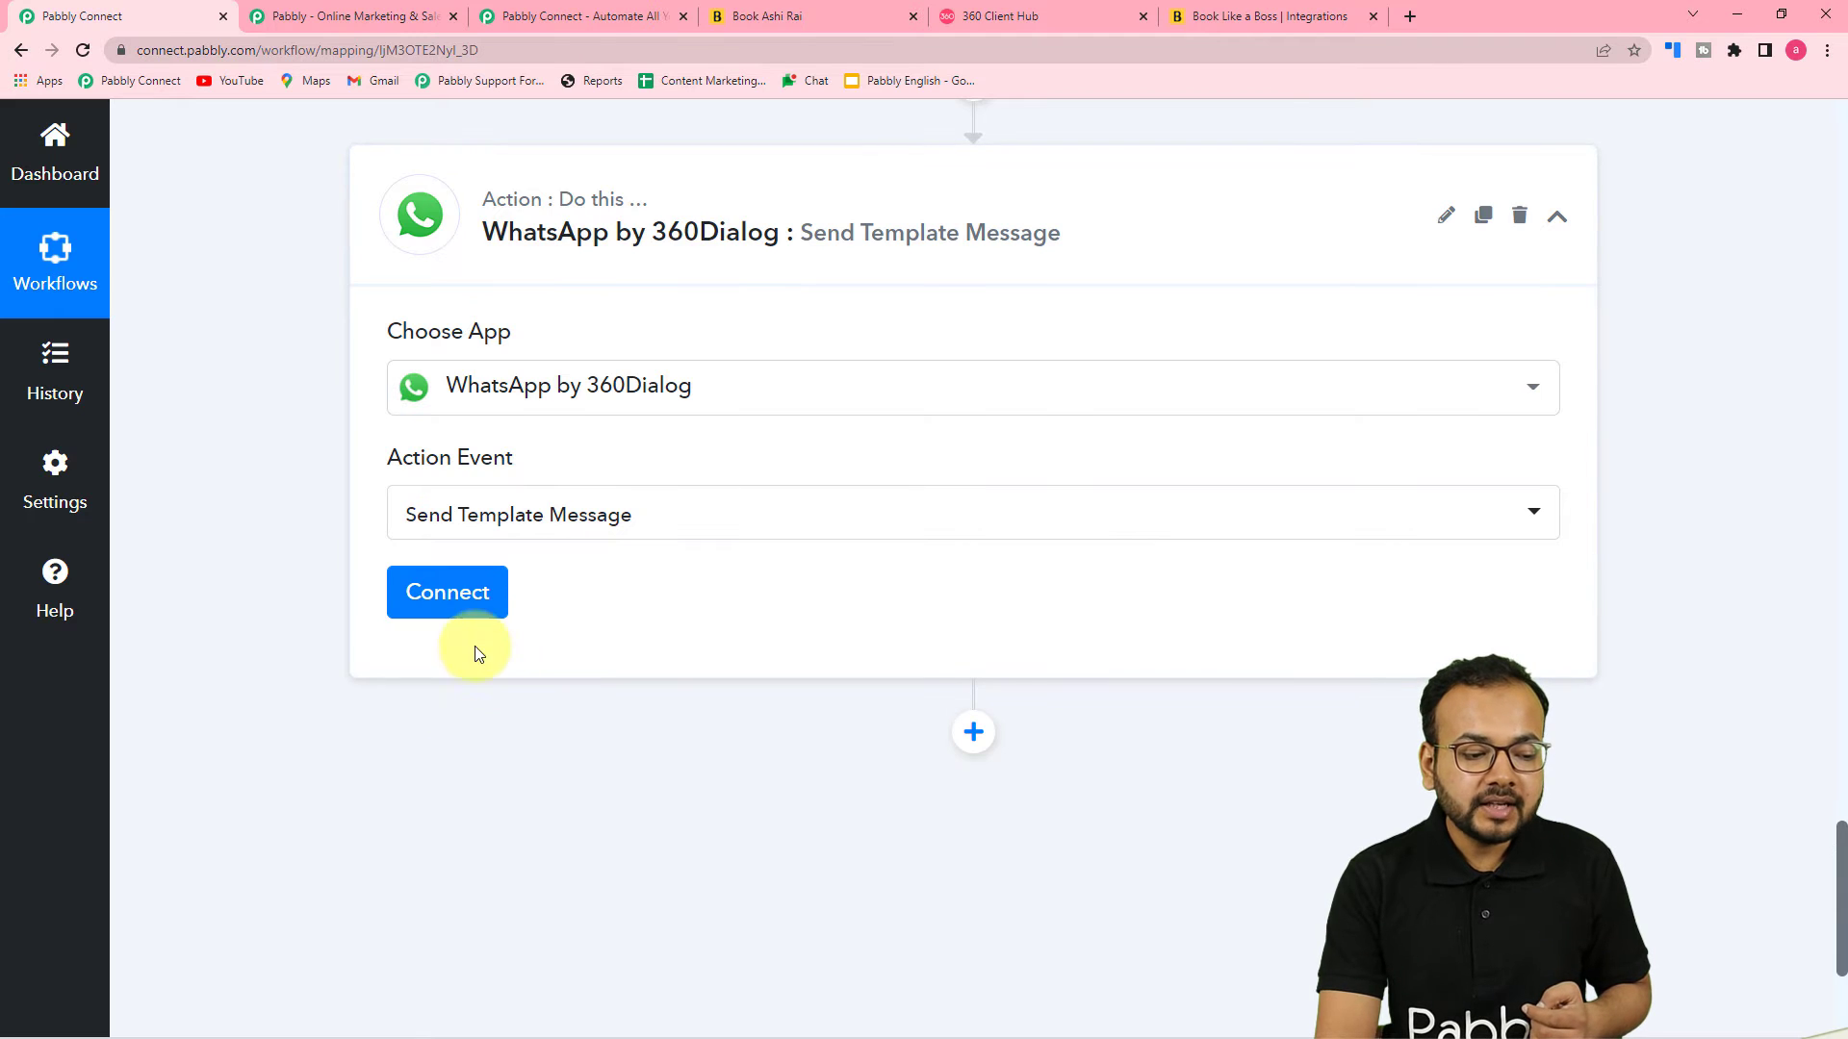
# Open the 360Dialog account connection dialog and choose to add a new connection
pyautogui.click(435, 603)
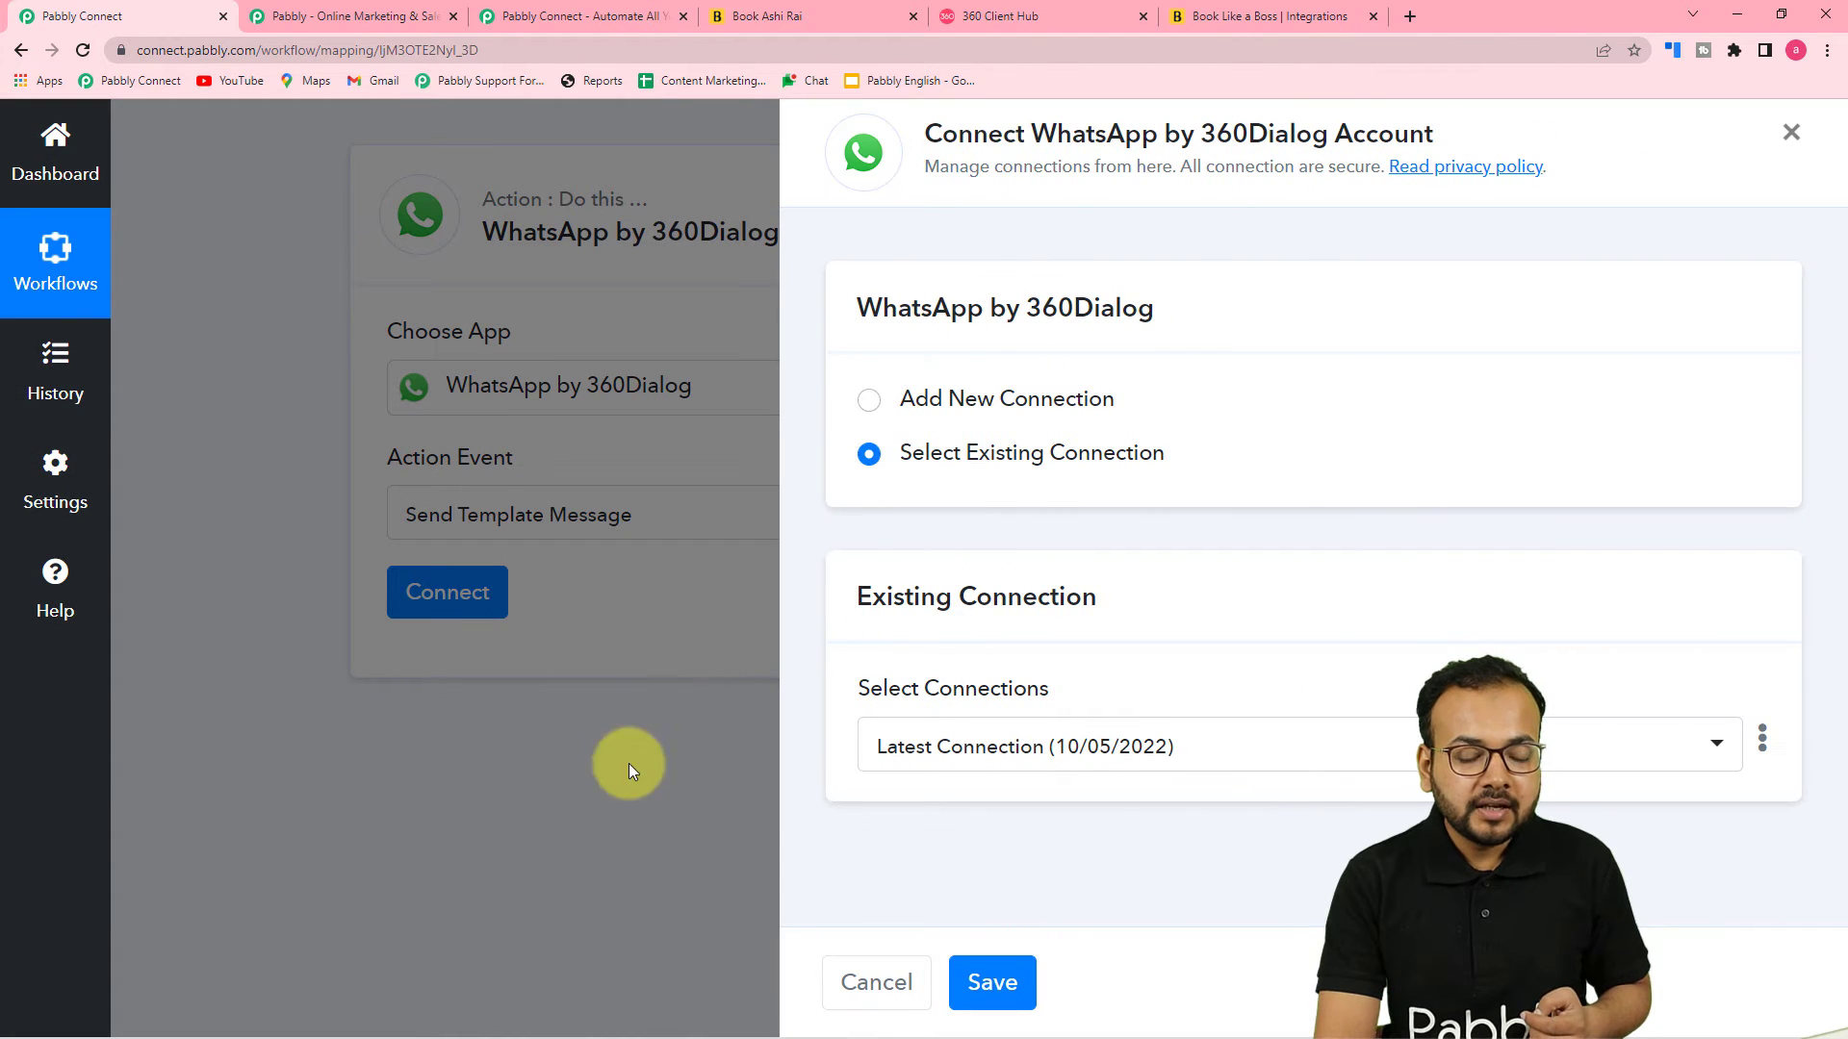
pyautogui.click(870, 402)
pyautogui.scroll(-3, 1004, 477)
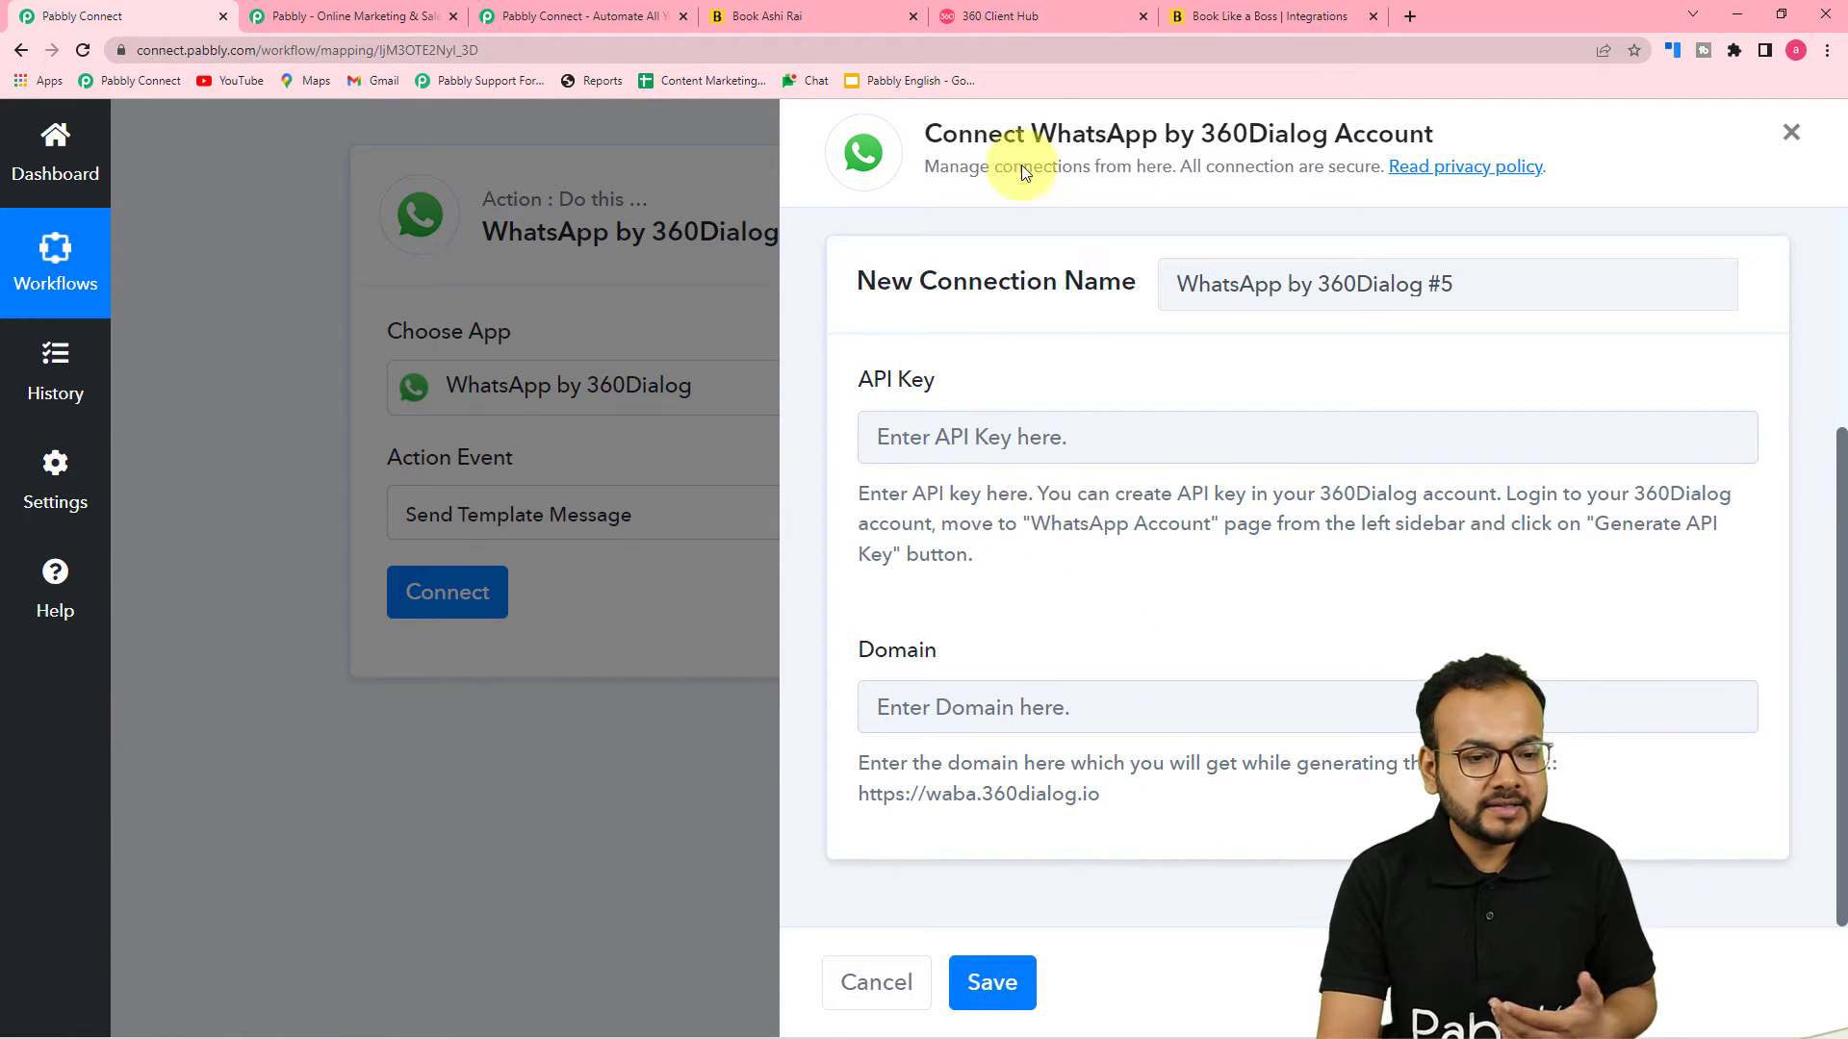
# Examine the WhatsApp Accounts page in 360 Client Hub alongside the connection's API key and domain fields
pyautogui.click(1019, 21)
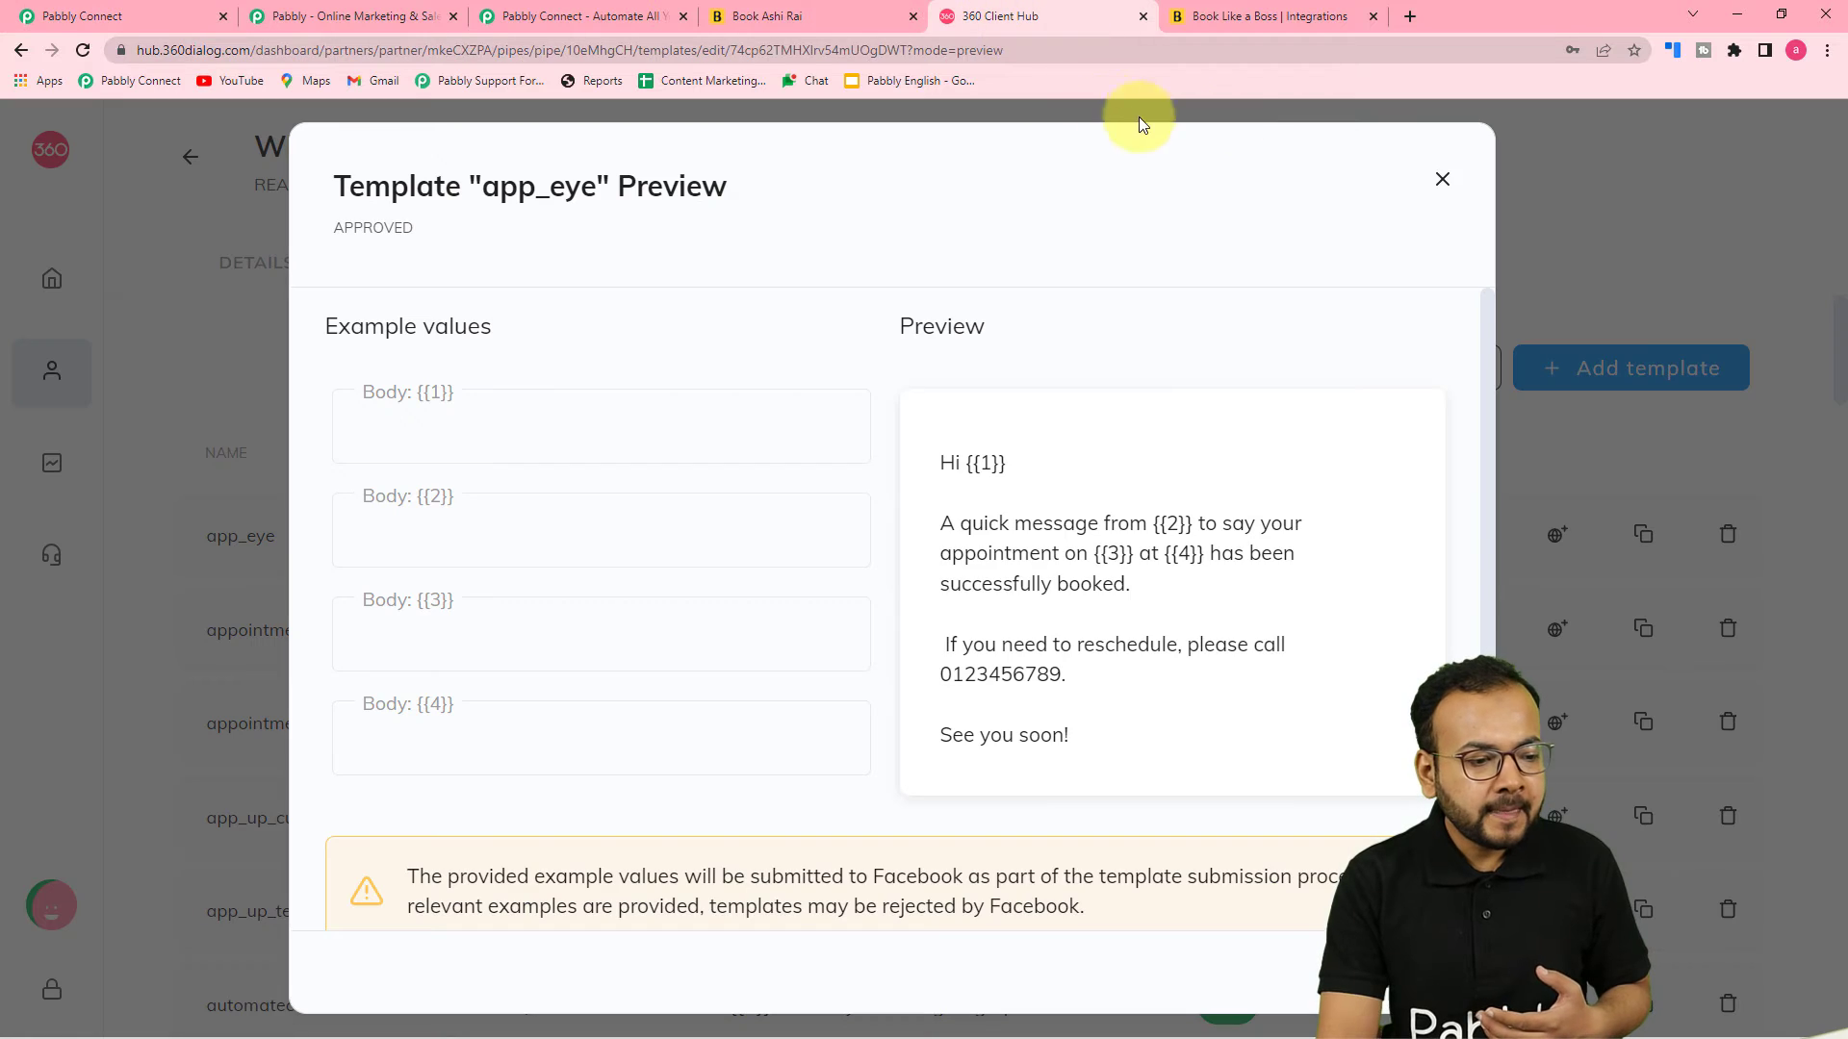
pyautogui.click(1442, 180)
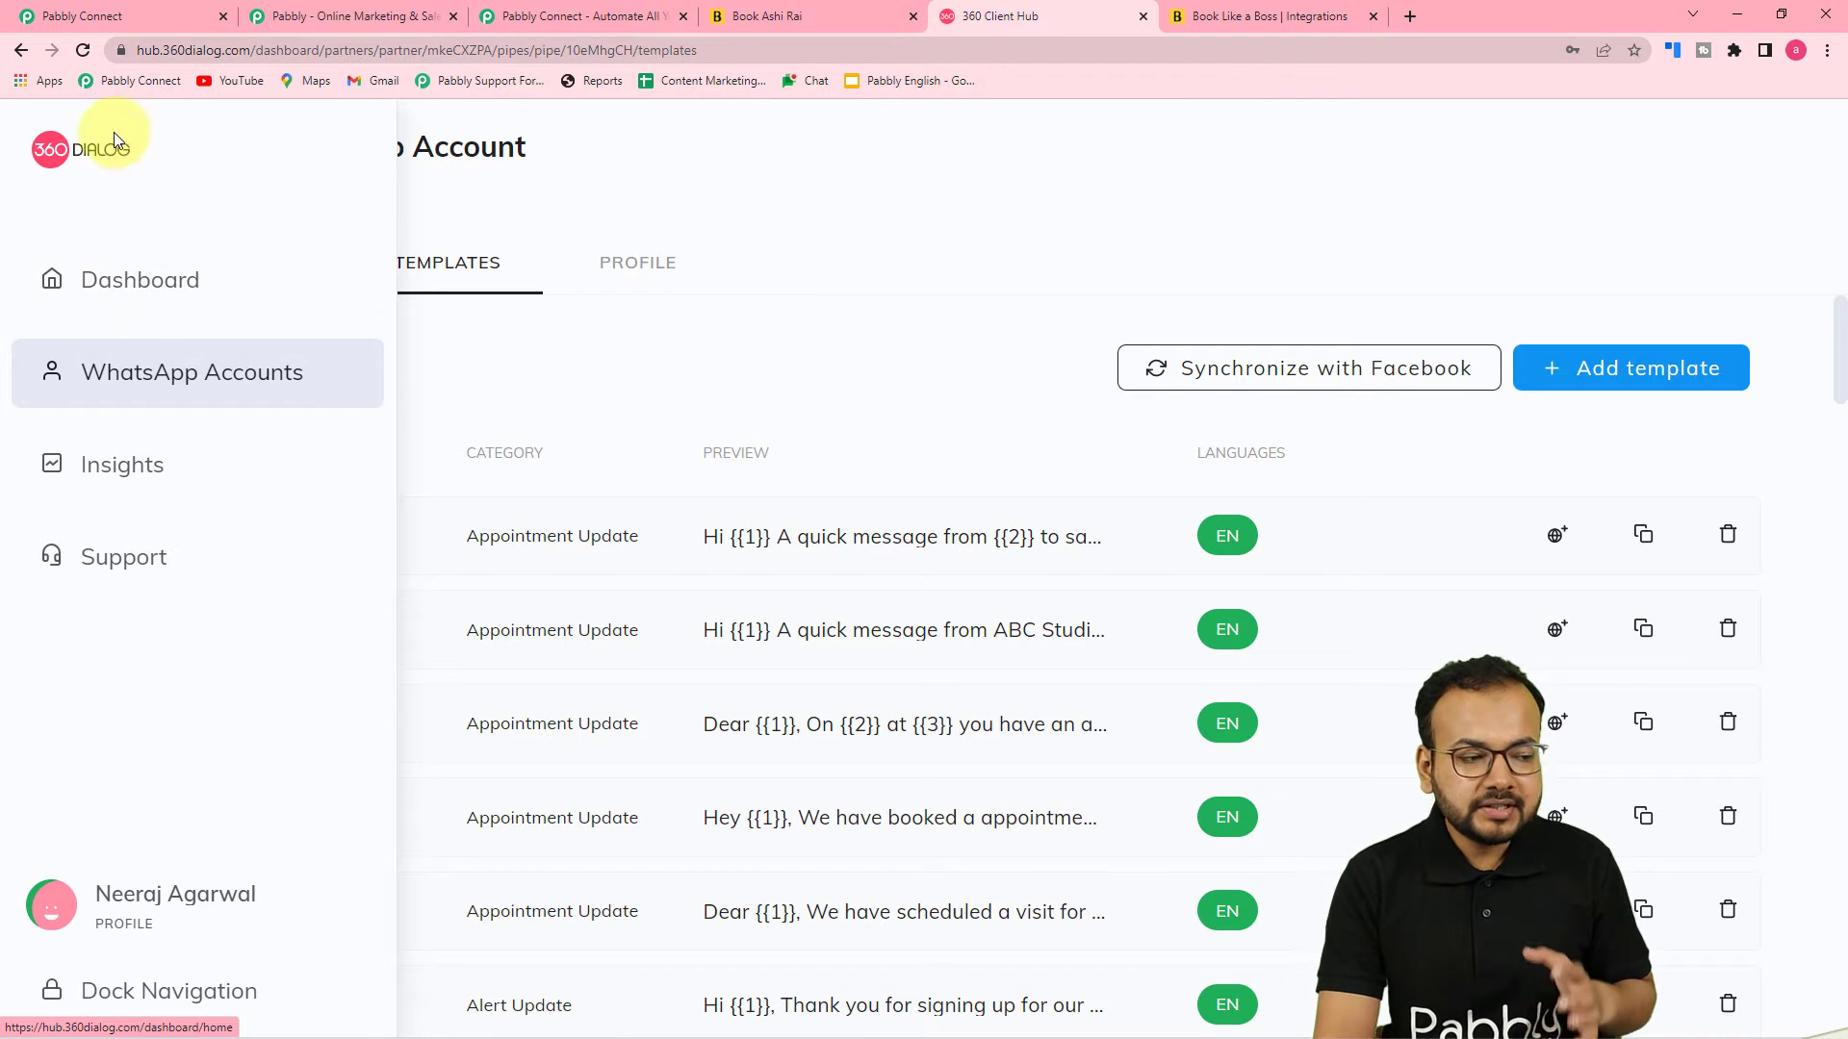
pyautogui.click(172, 295)
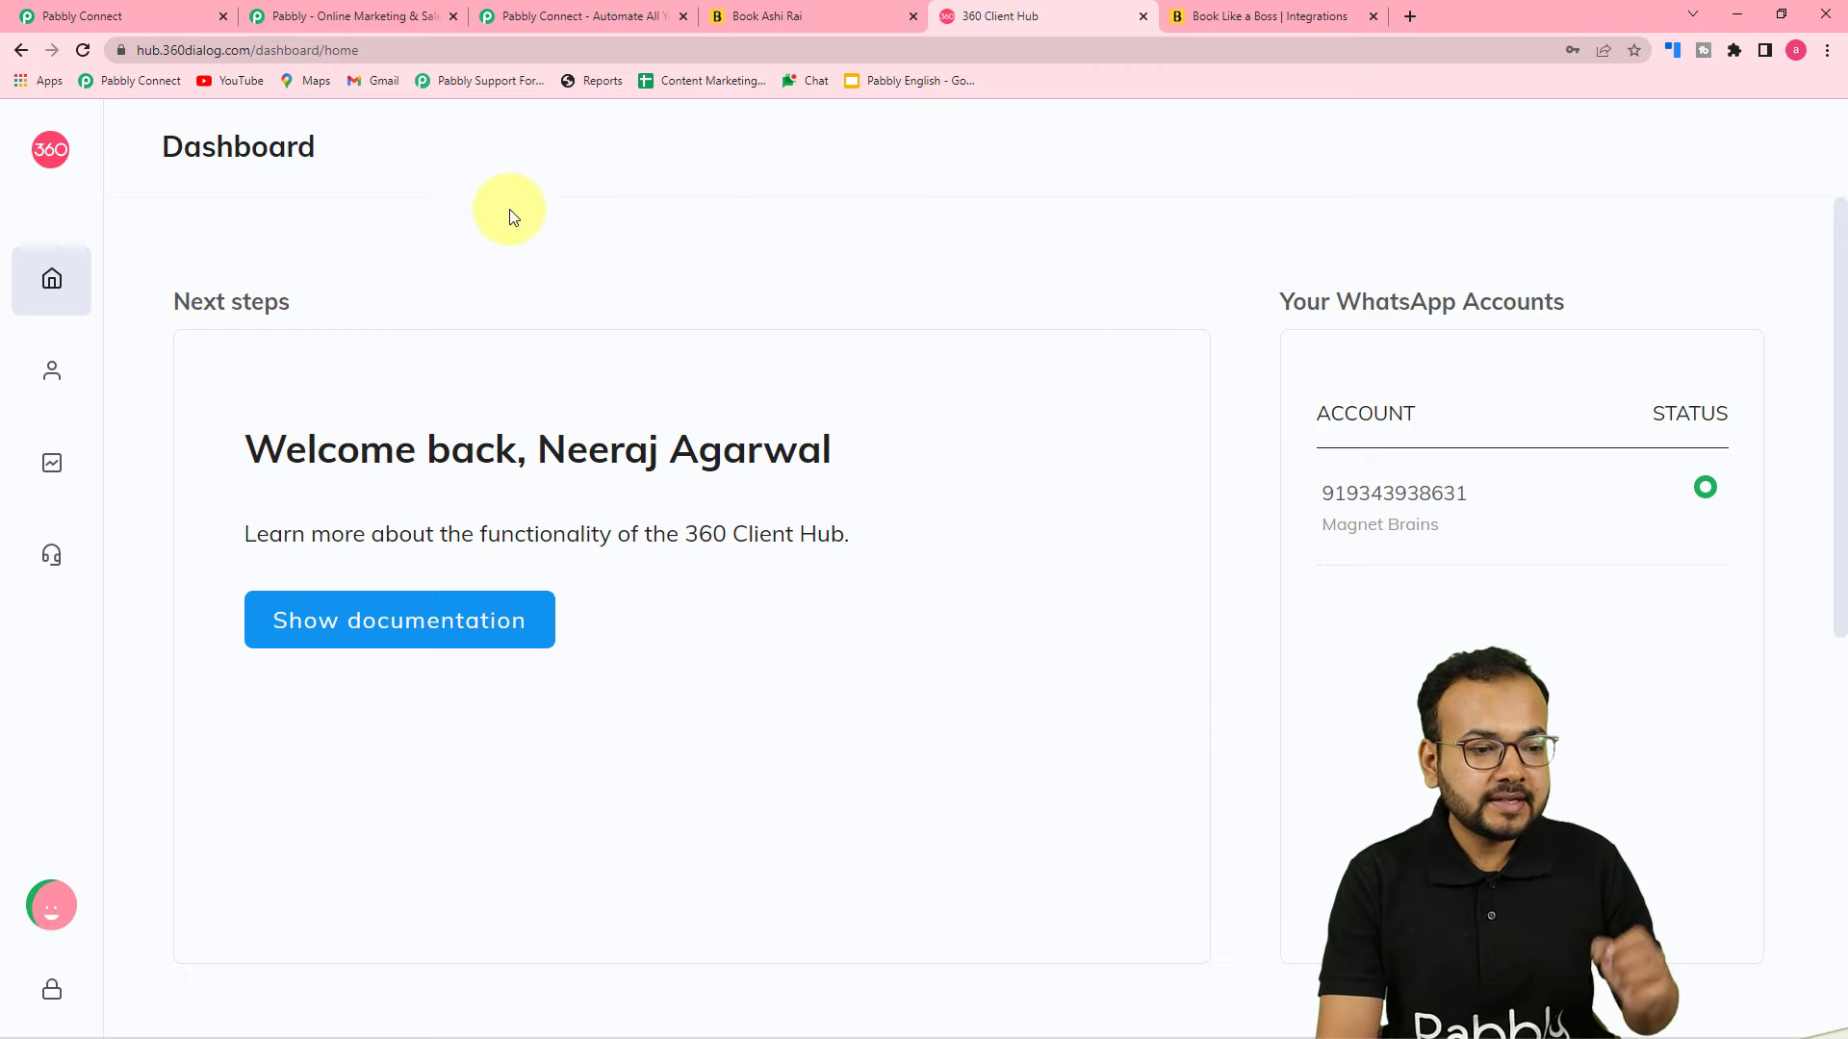
pyautogui.moveTo(19, 396)
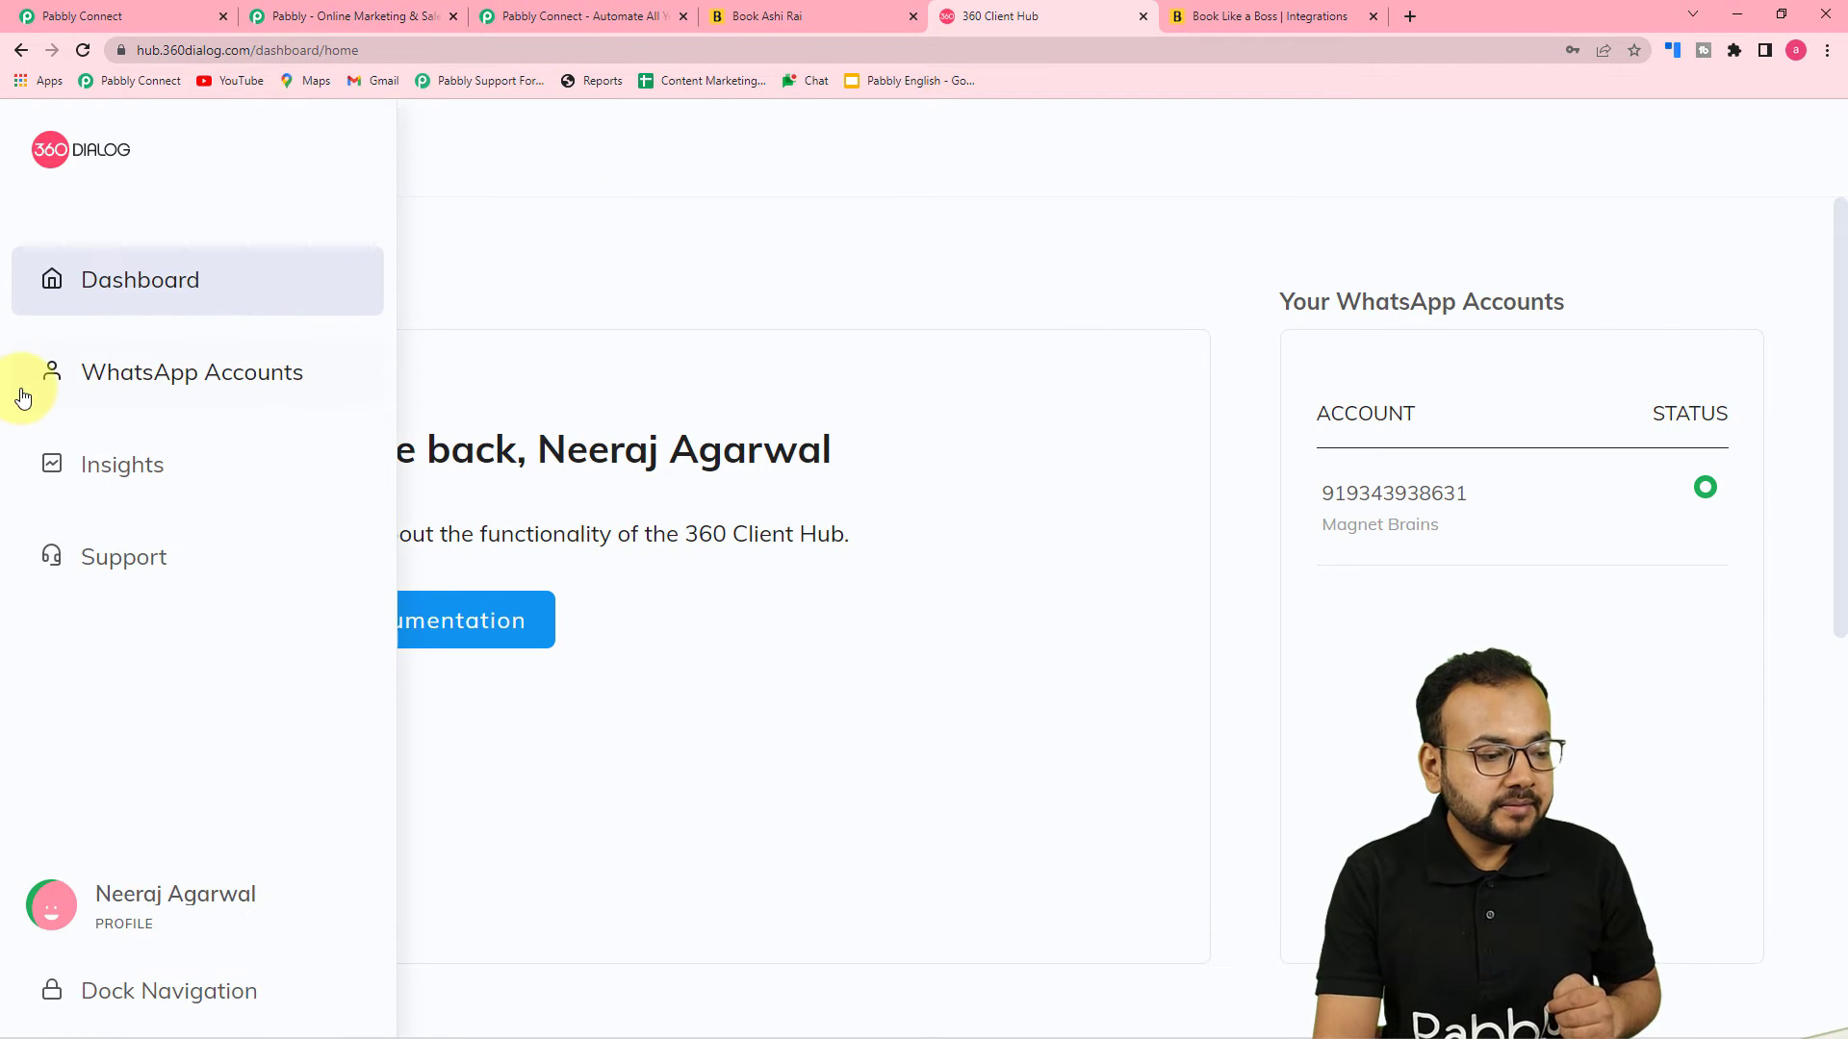
pyautogui.click(221, 384)
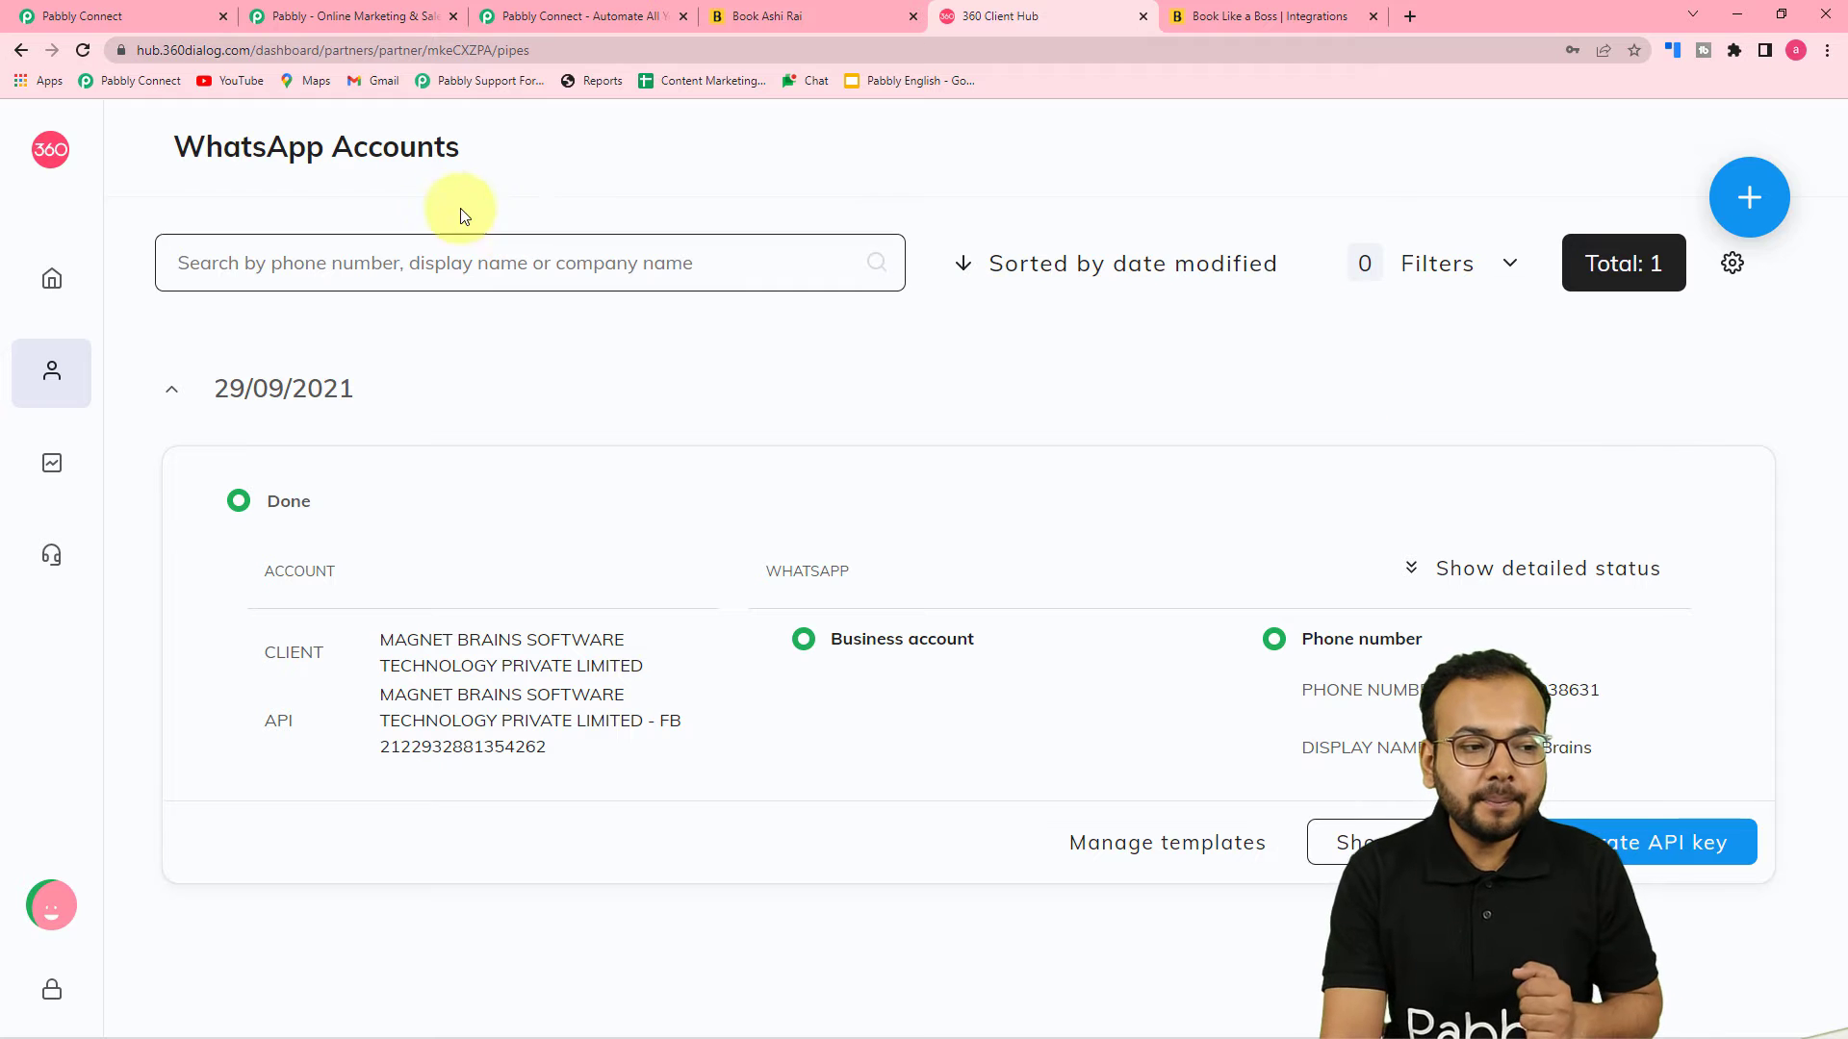
pyautogui.click(160, 12)
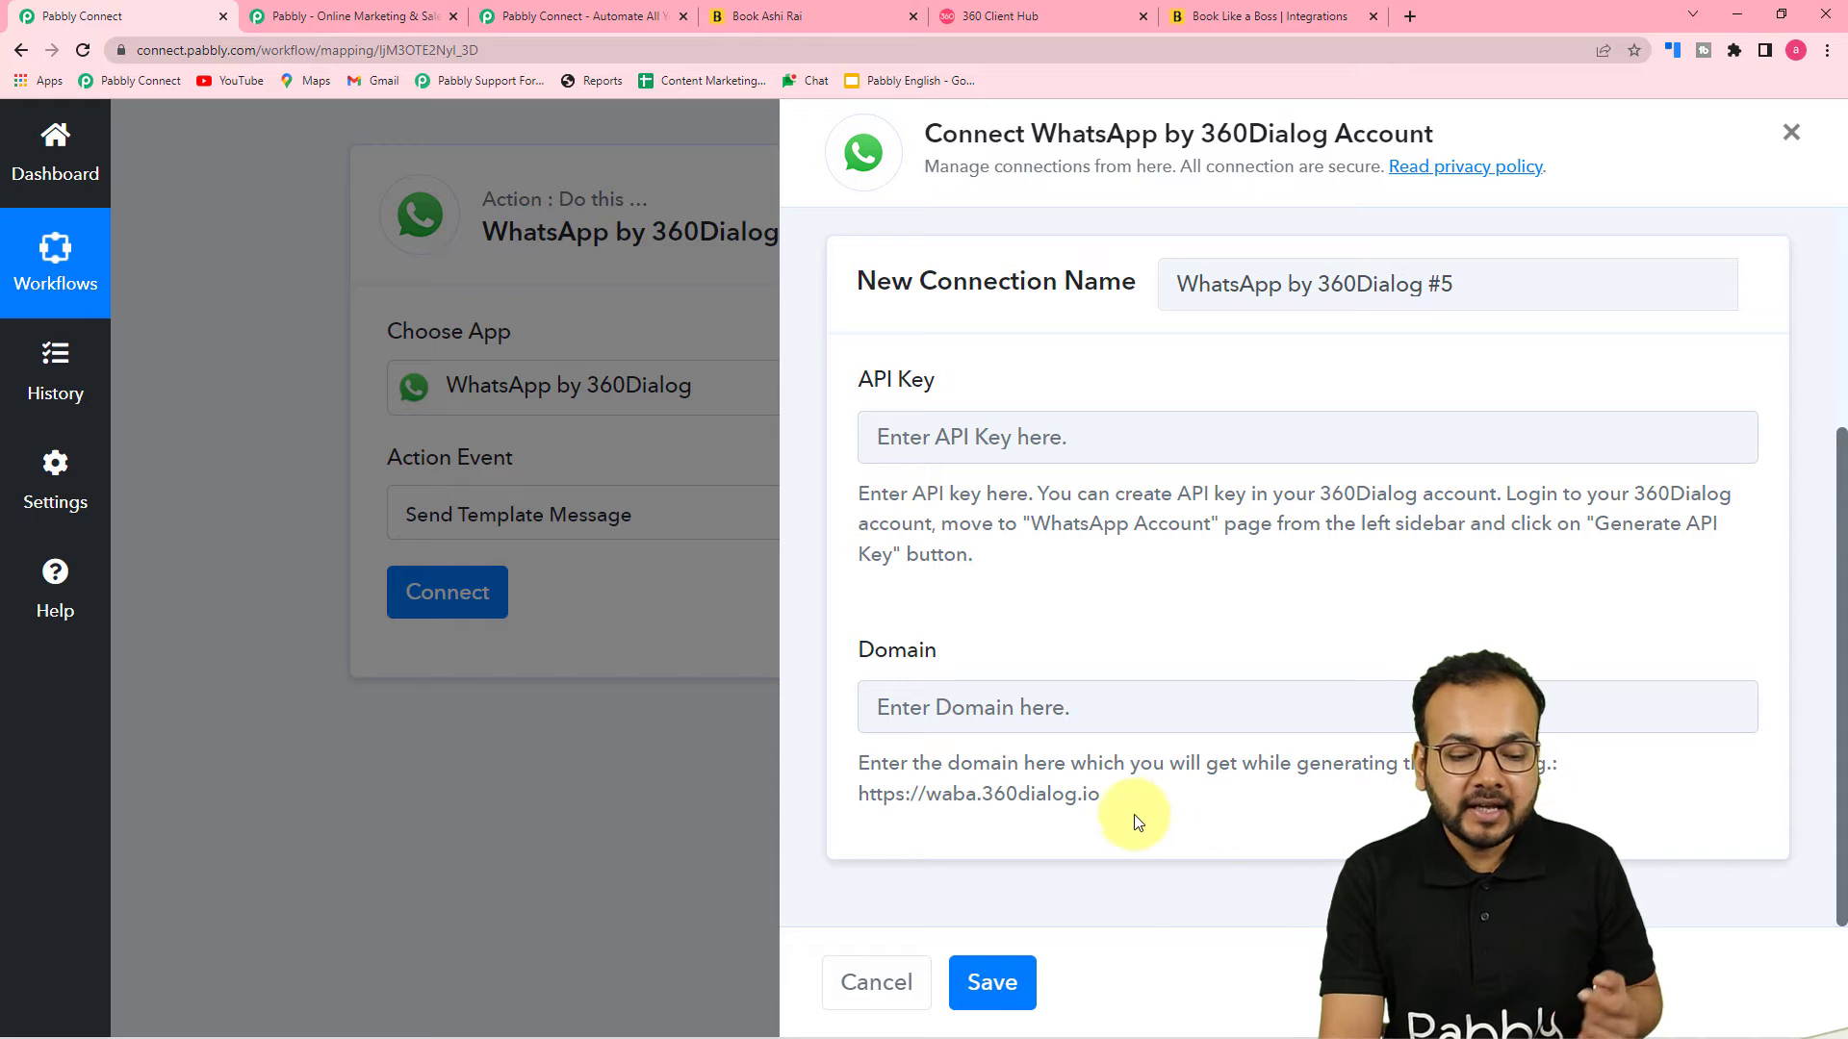
pyautogui.moveTo(1102, 803); pyautogui.dragTo(853, 816)
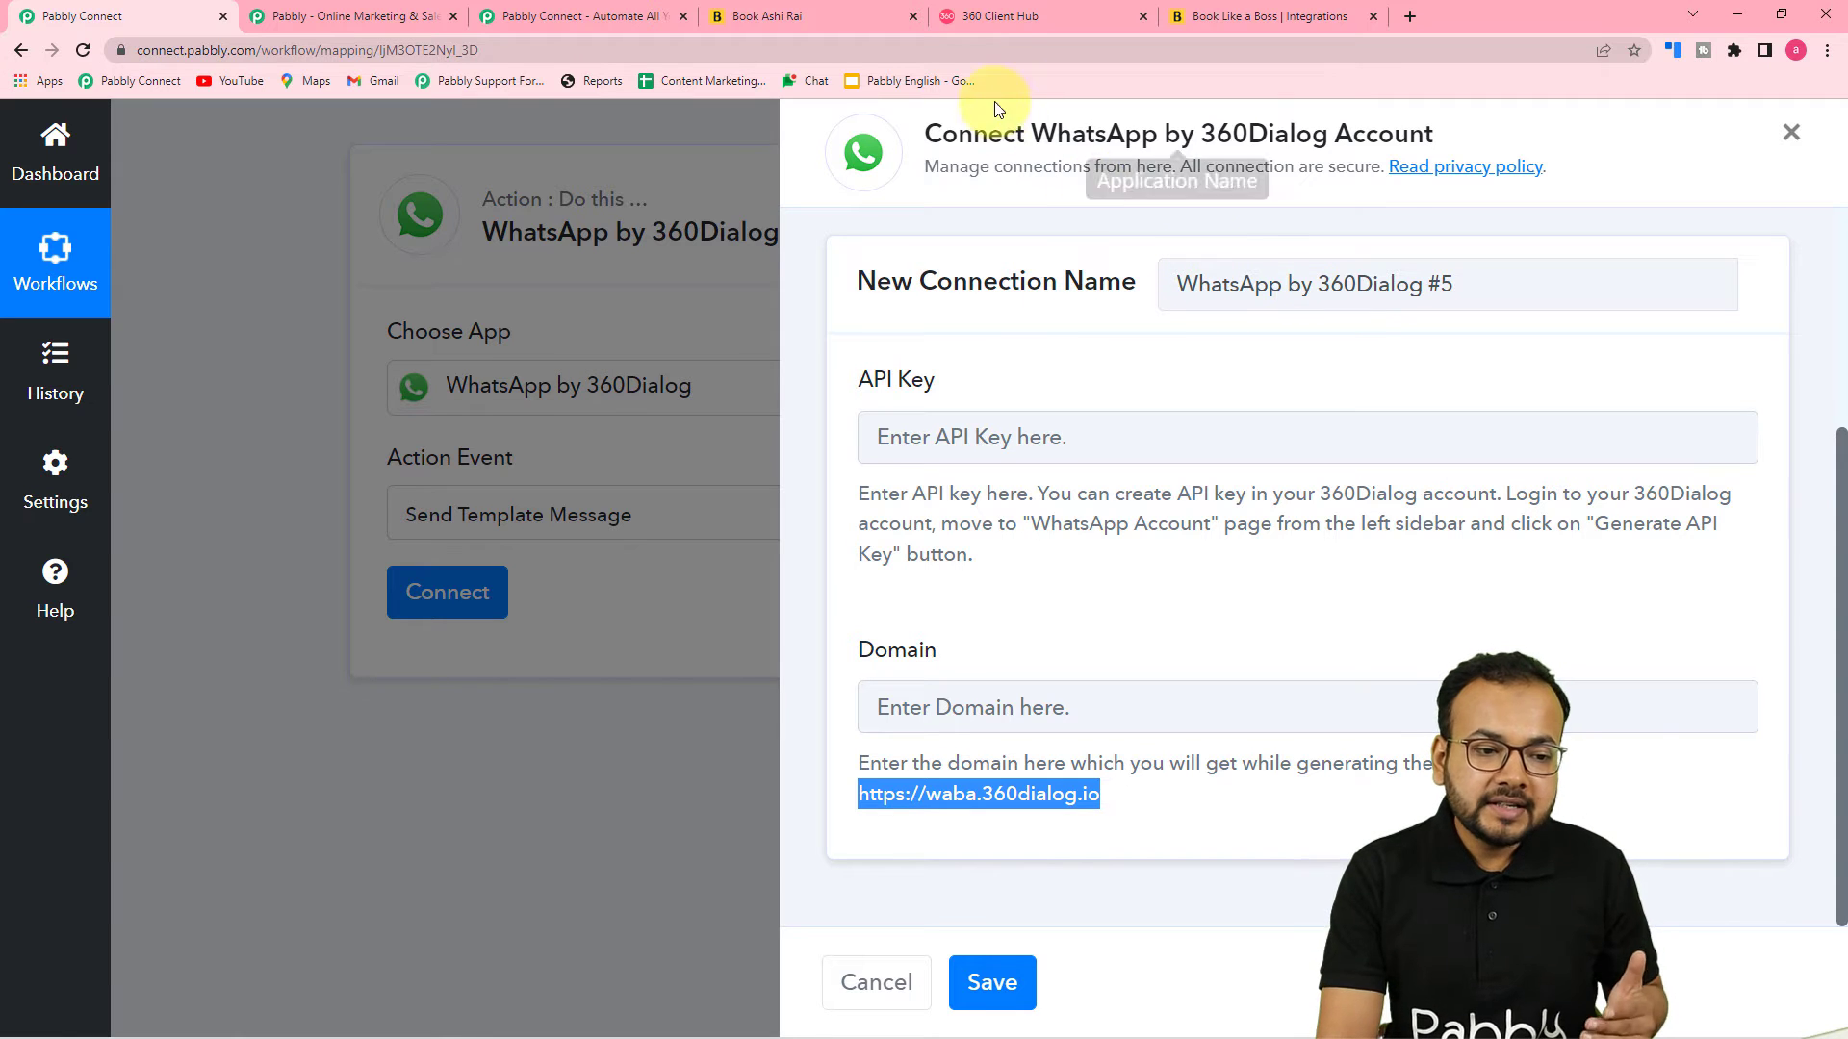
pyautogui.click(995, 15)
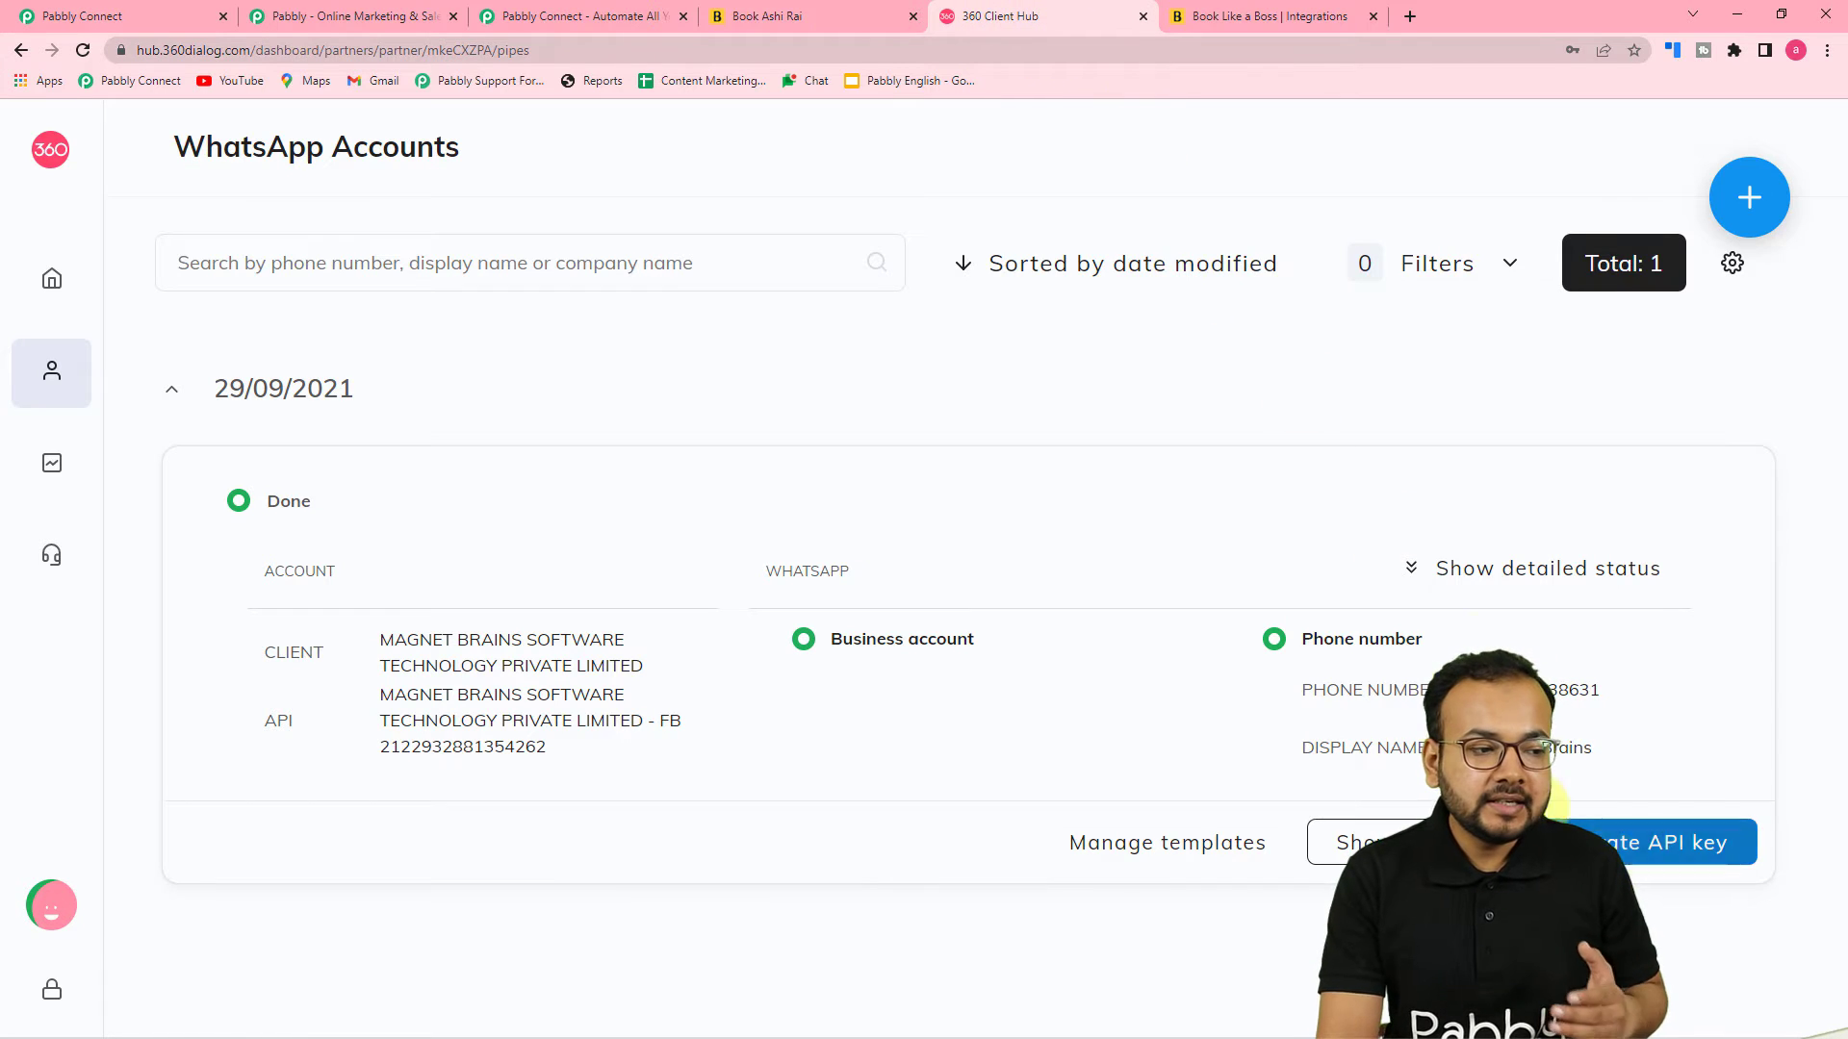
pyautogui.click(77, 16)
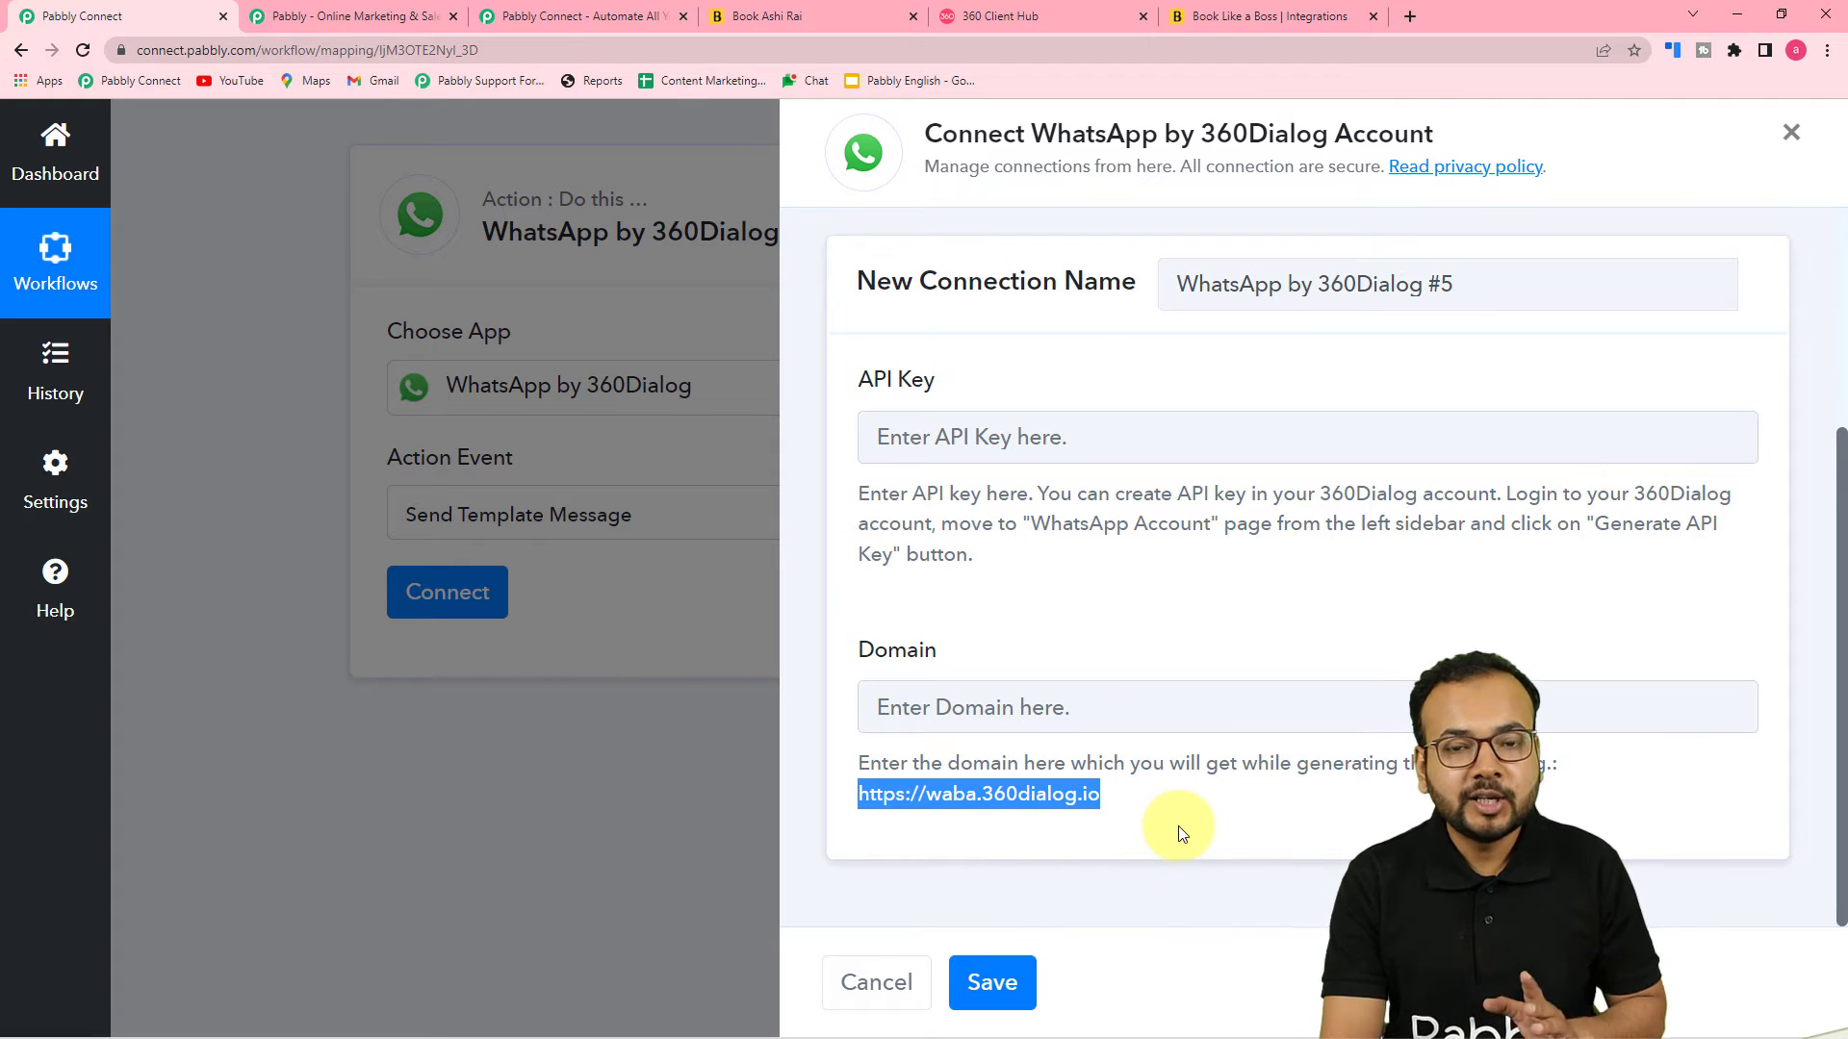
pyautogui.click(1003, 19)
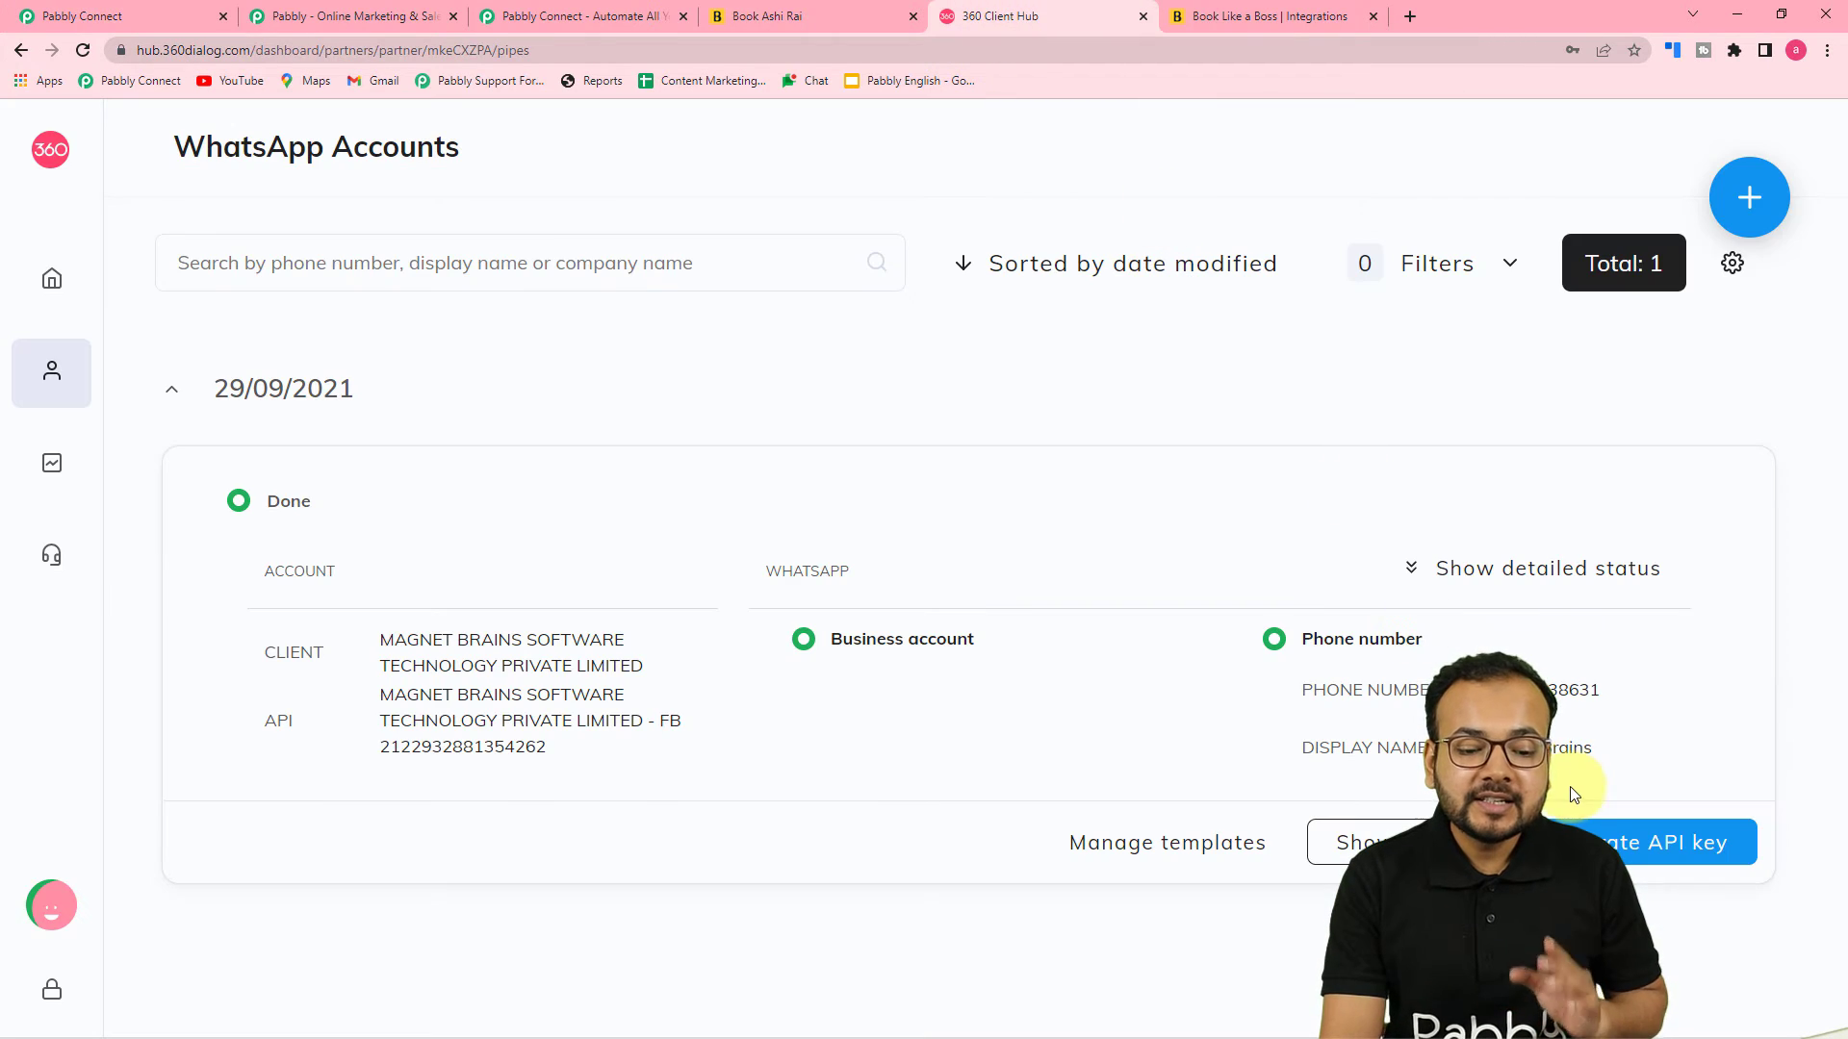
pyautogui.click(129, 19)
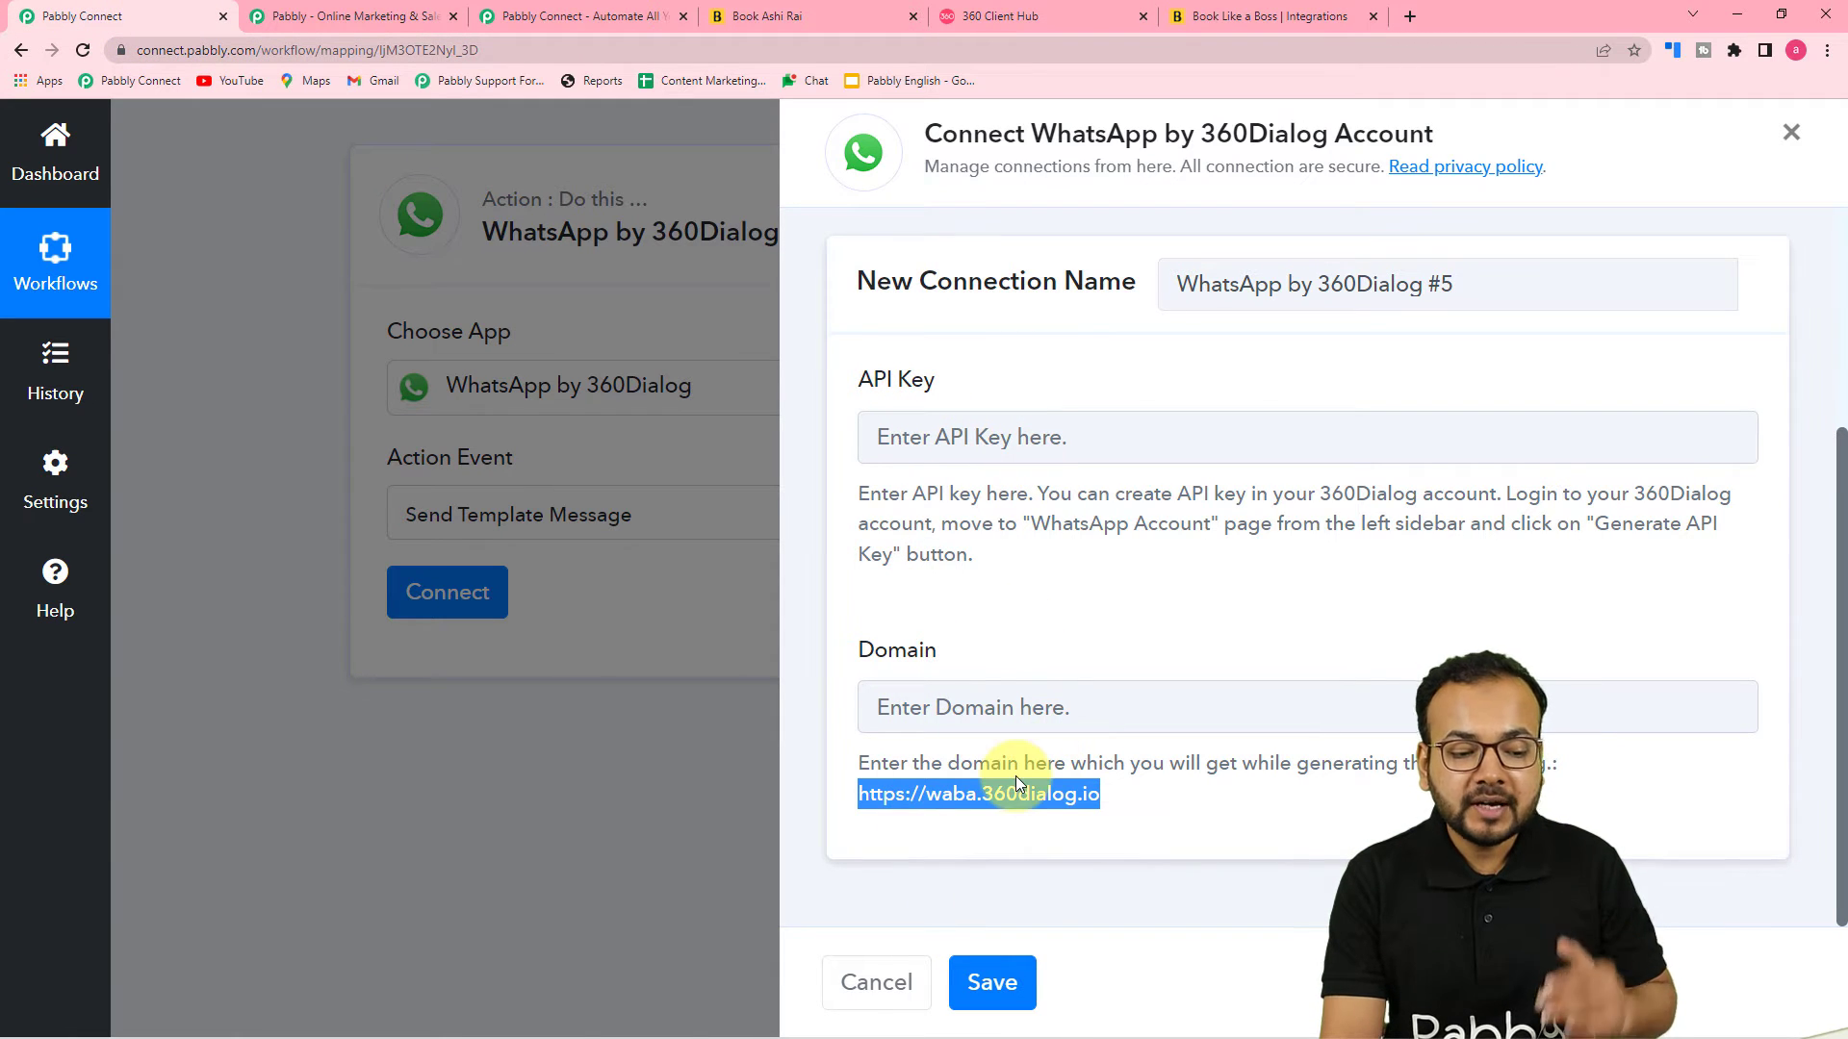
# Switch to the existing Latest Connection (10/05/2022) and save the 360Dialog connection
pyautogui.scroll(4, 1287, 843)
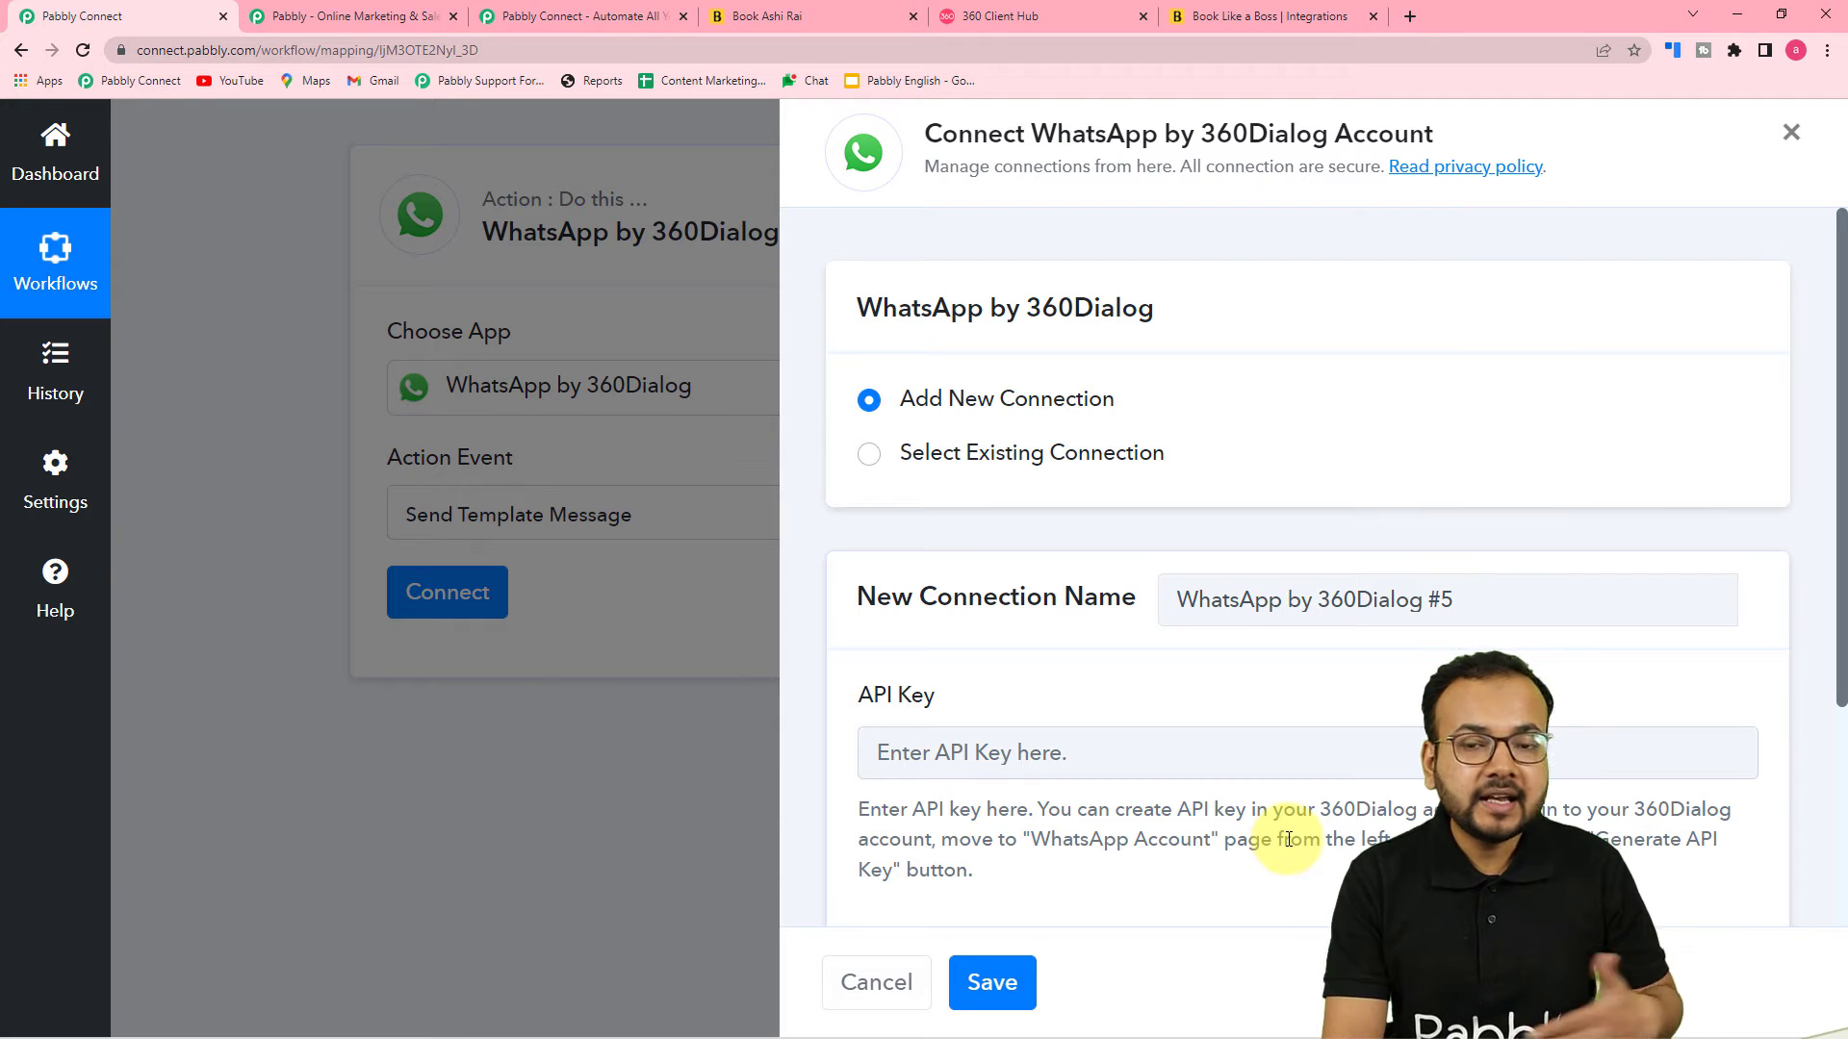
pyautogui.click(870, 460)
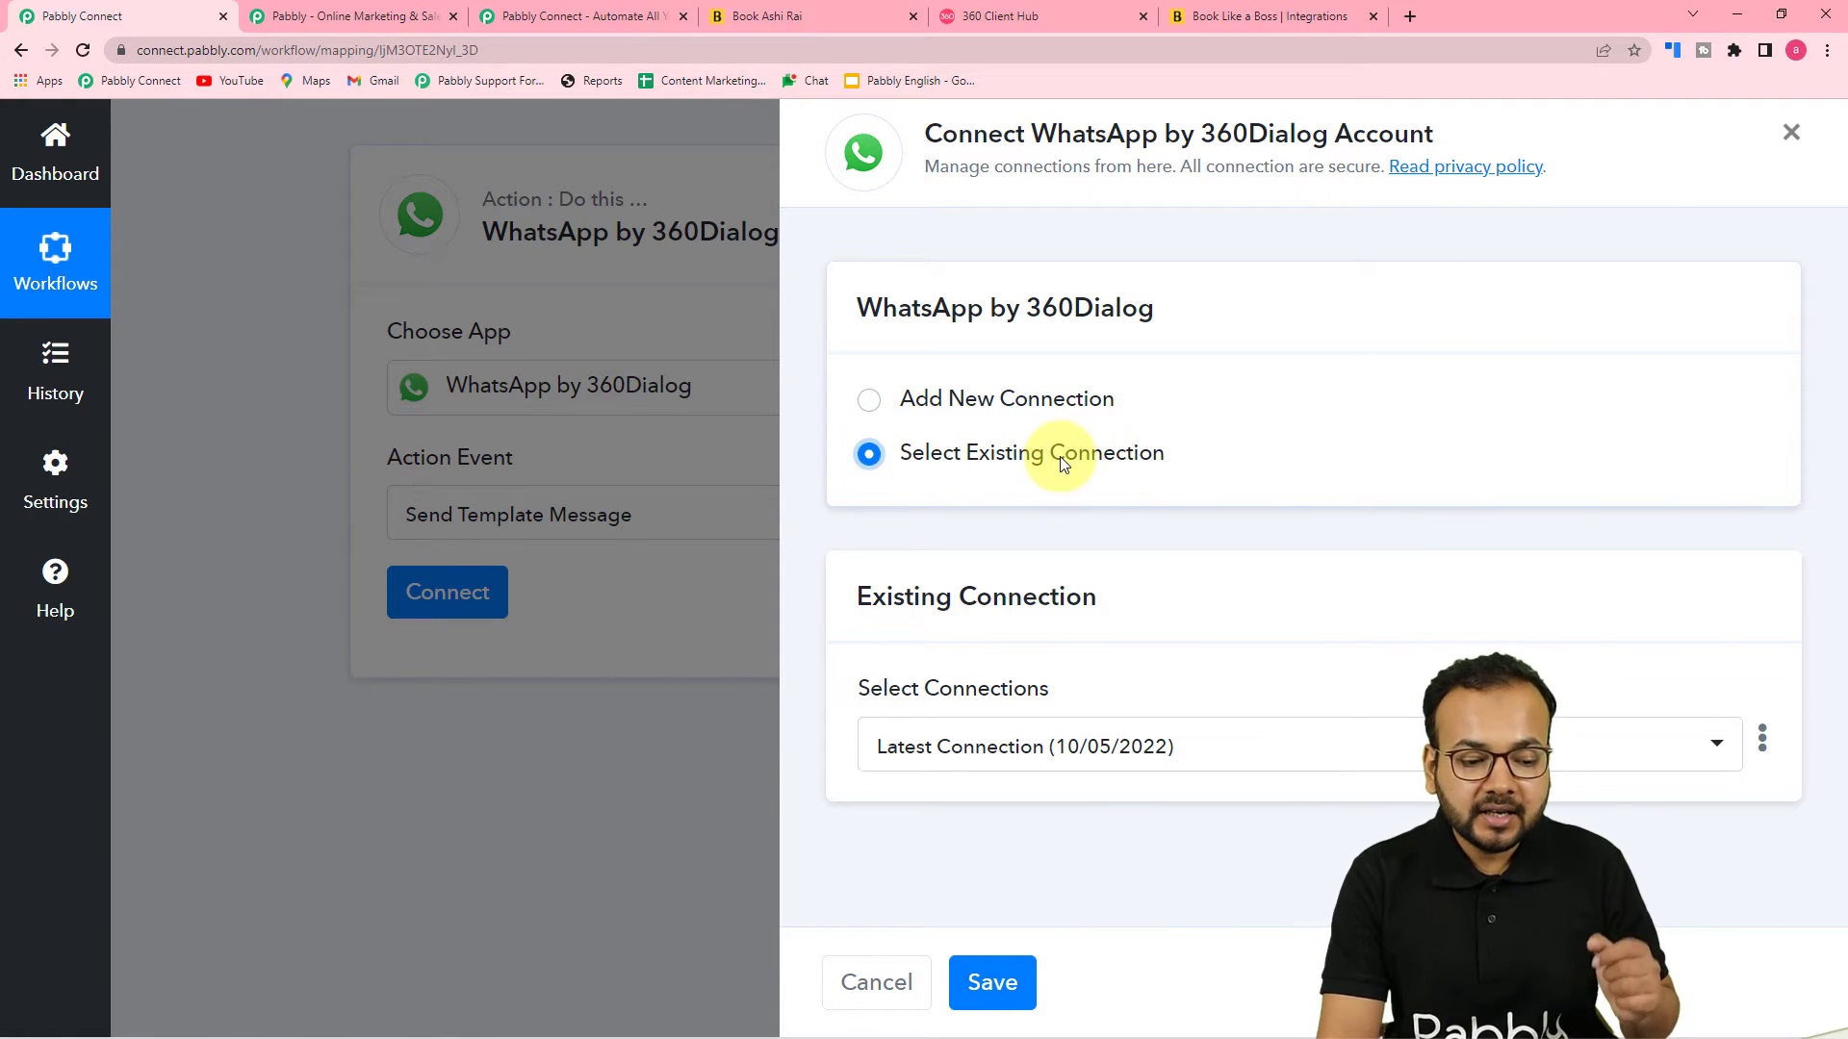
pyautogui.click(991, 982)
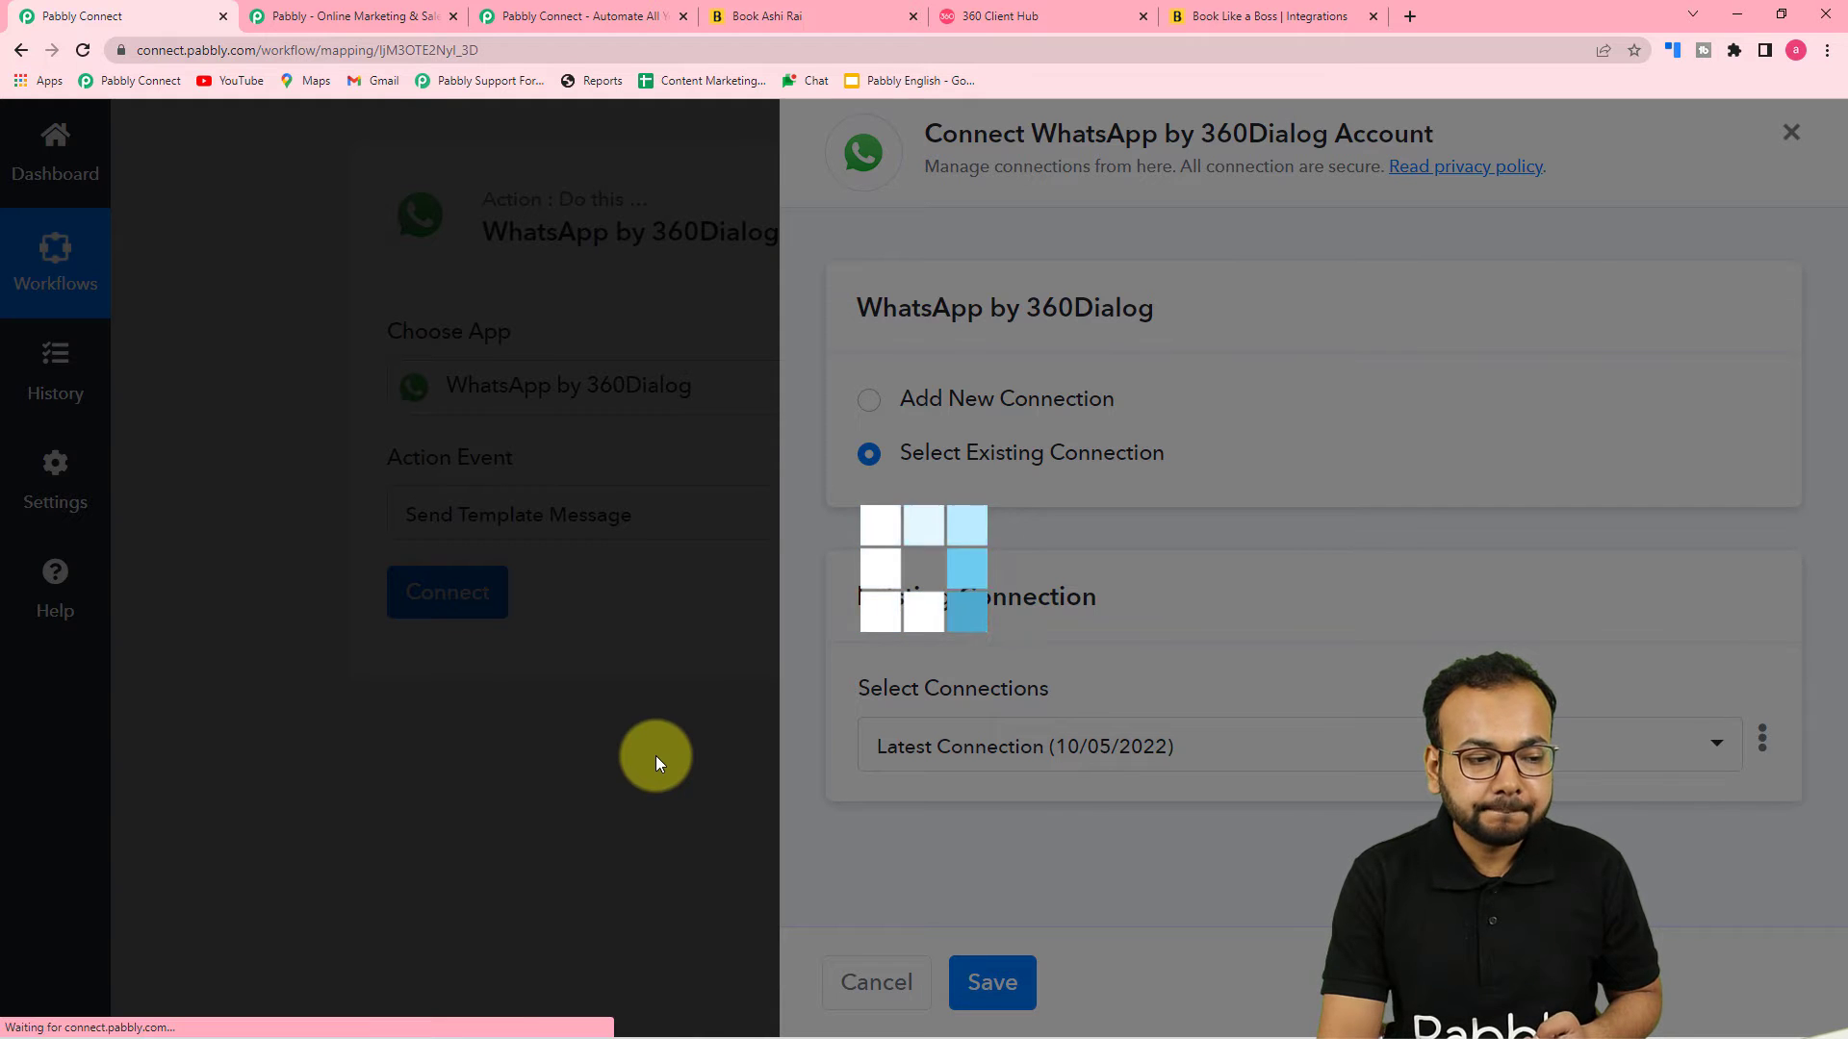
pyautogui.scroll(-2, 655, 754)
pyautogui.scroll(-1, 656, 754)
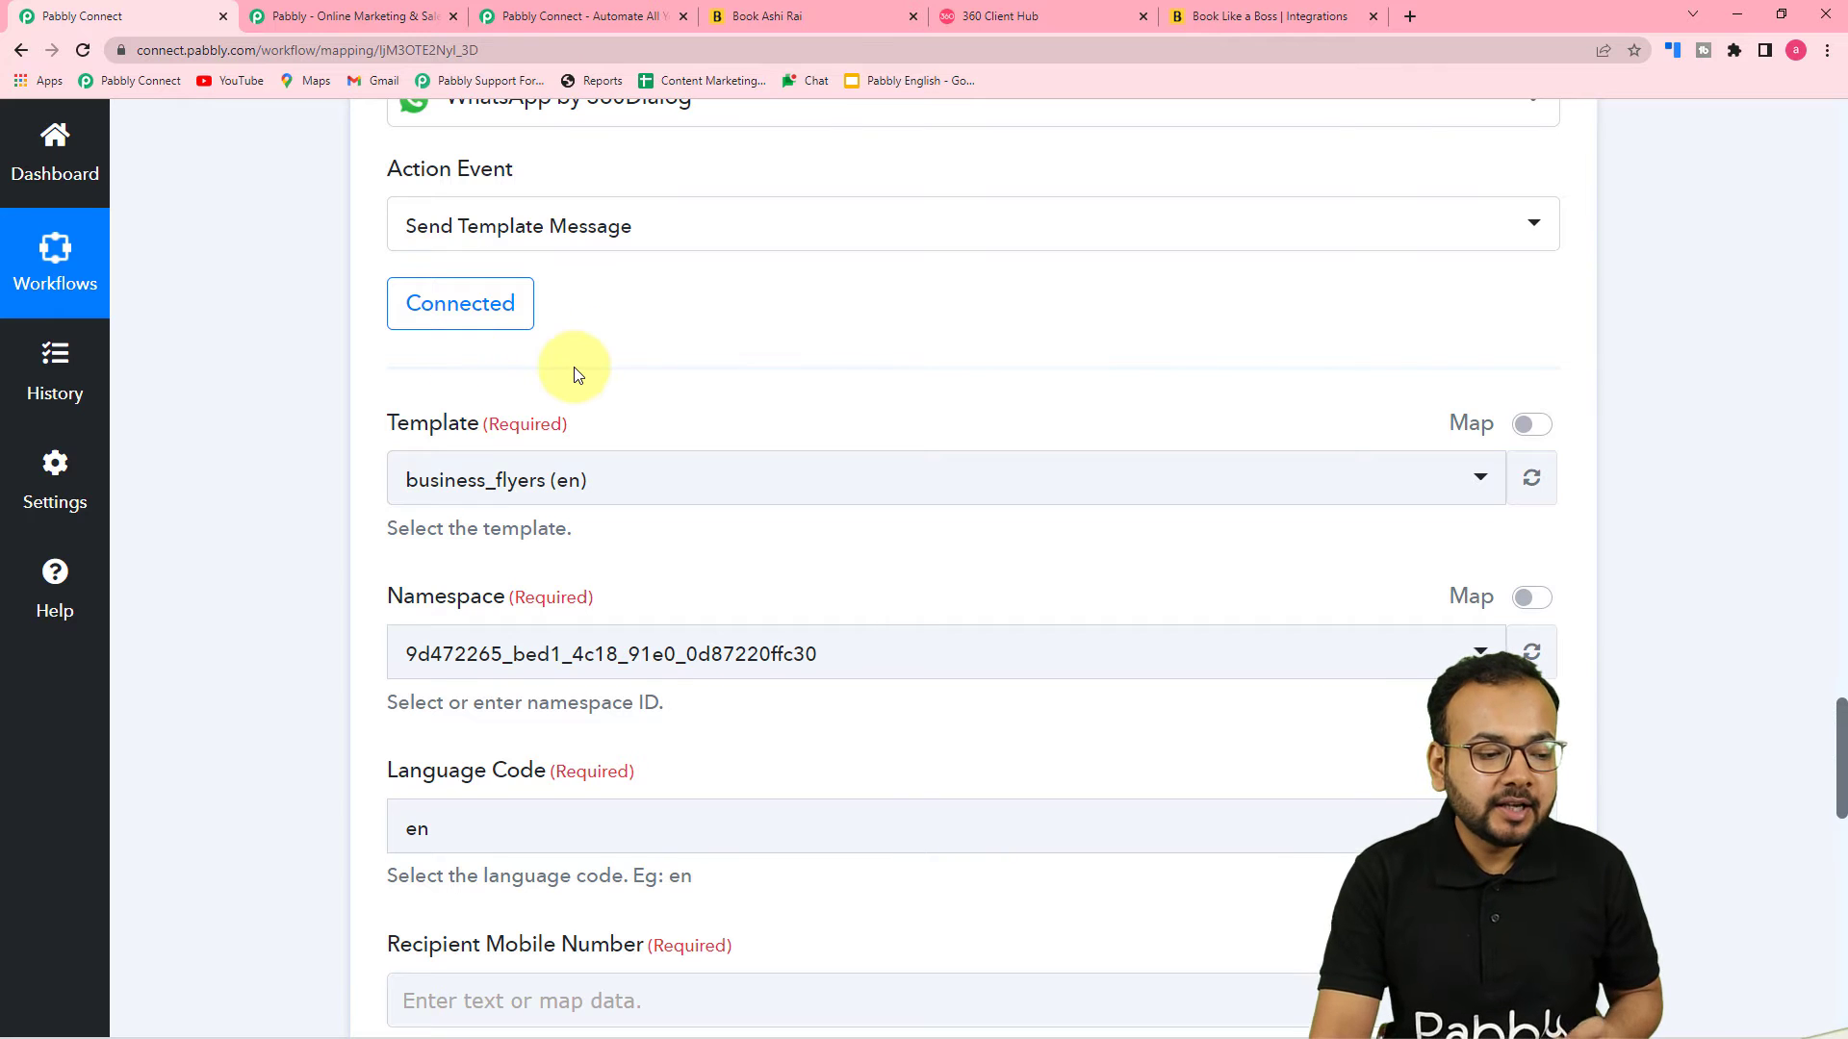
pyautogui.scroll(-1, 574, 374)
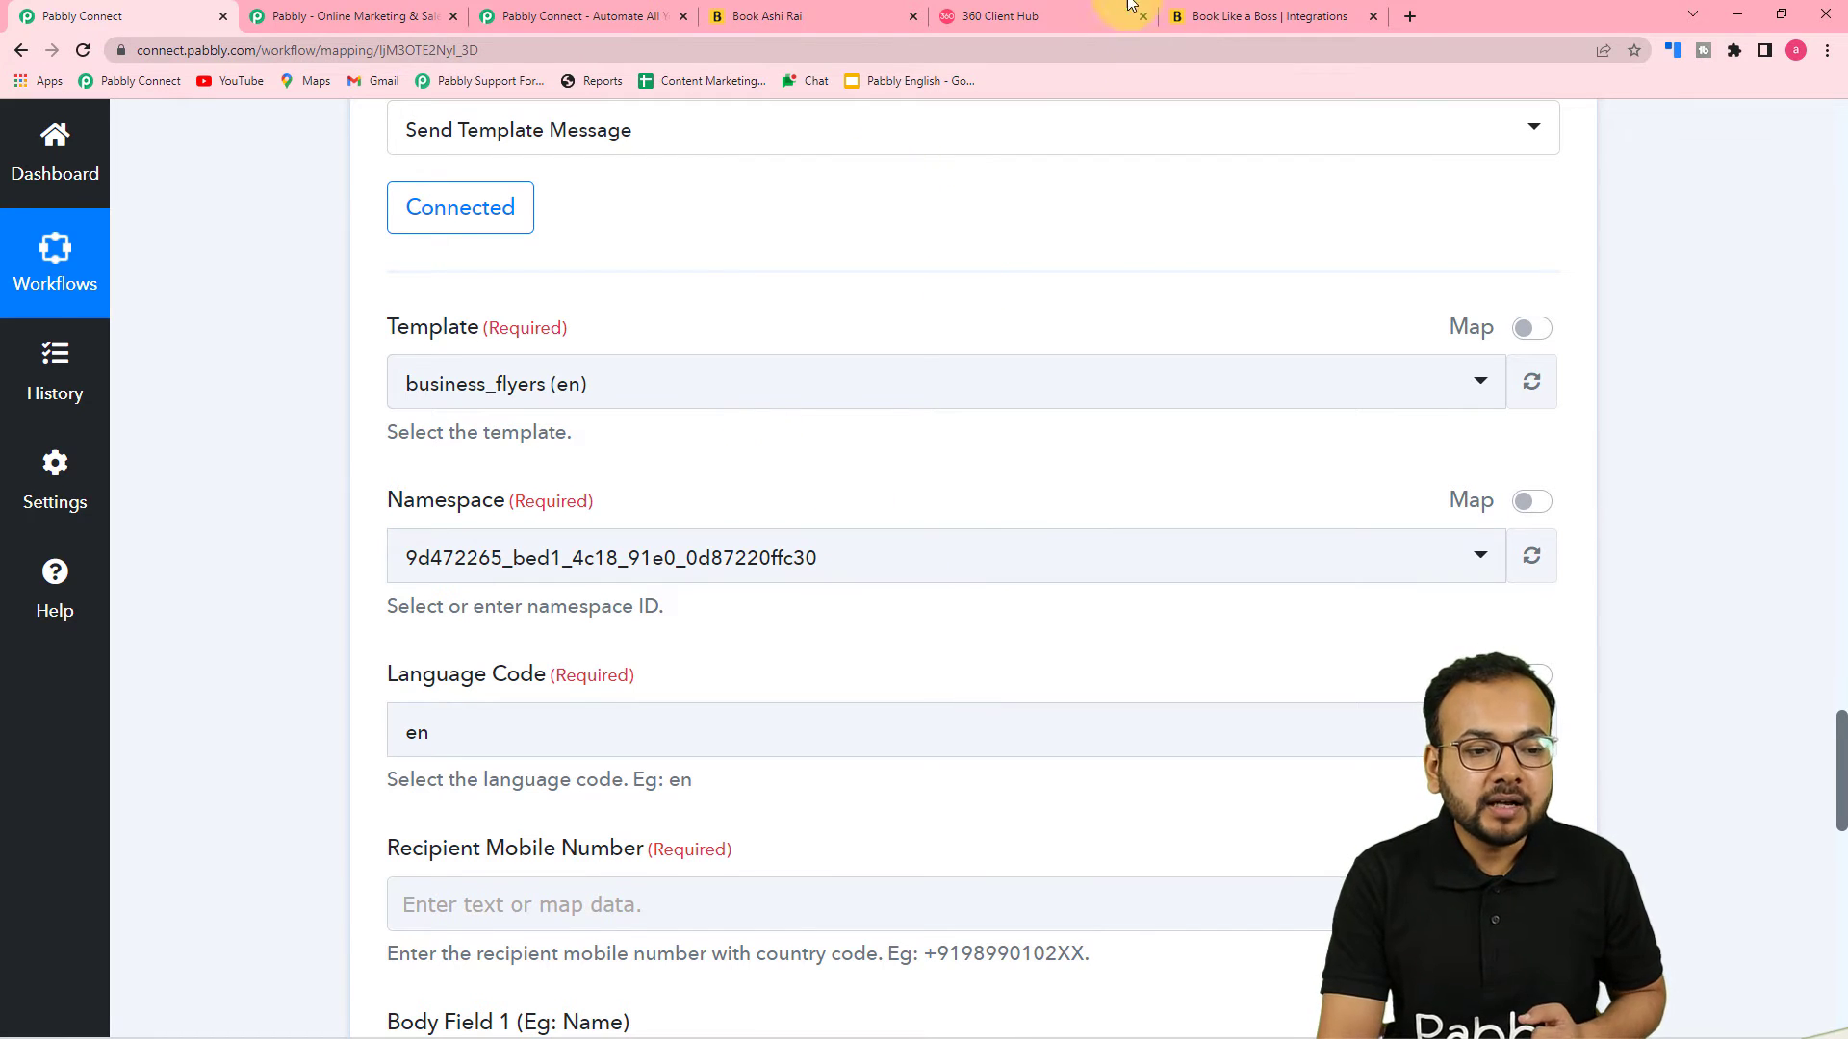
# Open the WhatsApp account's templates in 360 Client Hub and preview the appointment template
pyautogui.click(1034, 11)
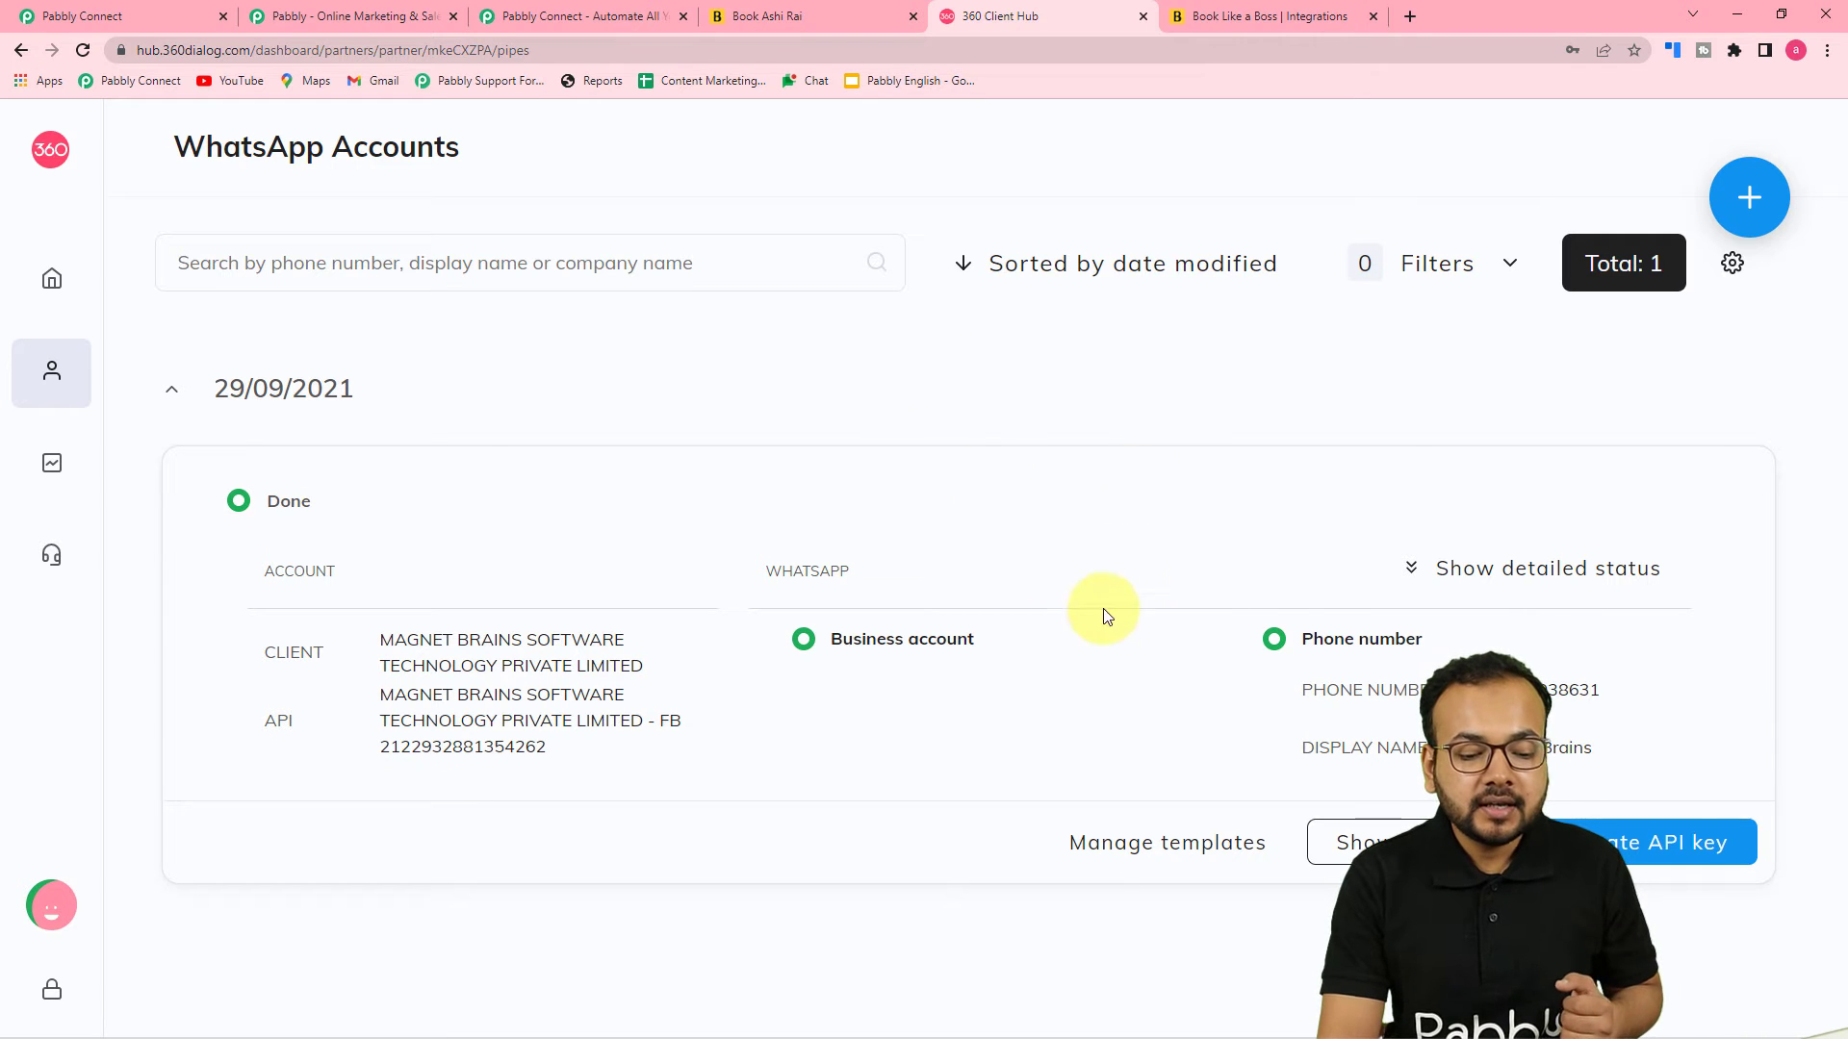
pyautogui.click(1151, 858)
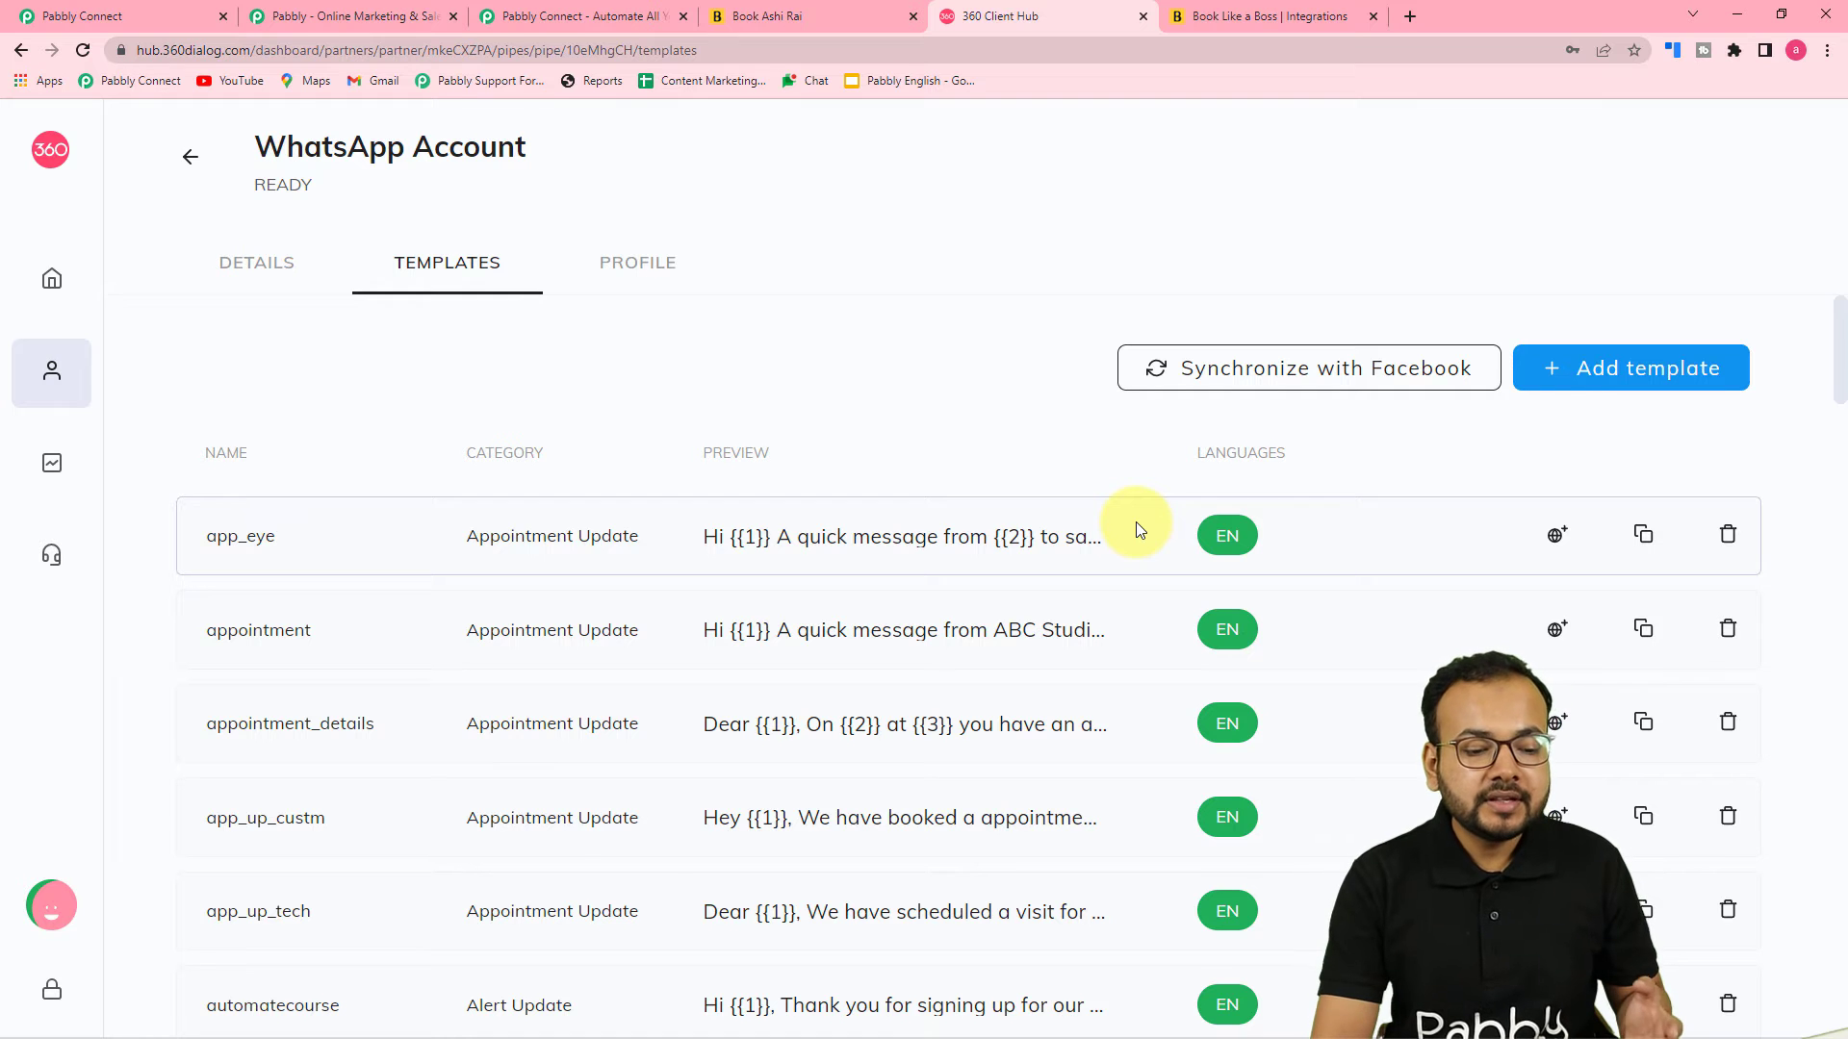
pyautogui.scroll(-4, 1117, 529)
pyautogui.scroll(2, 1109, 605)
pyautogui.scroll(2, 1109, 606)
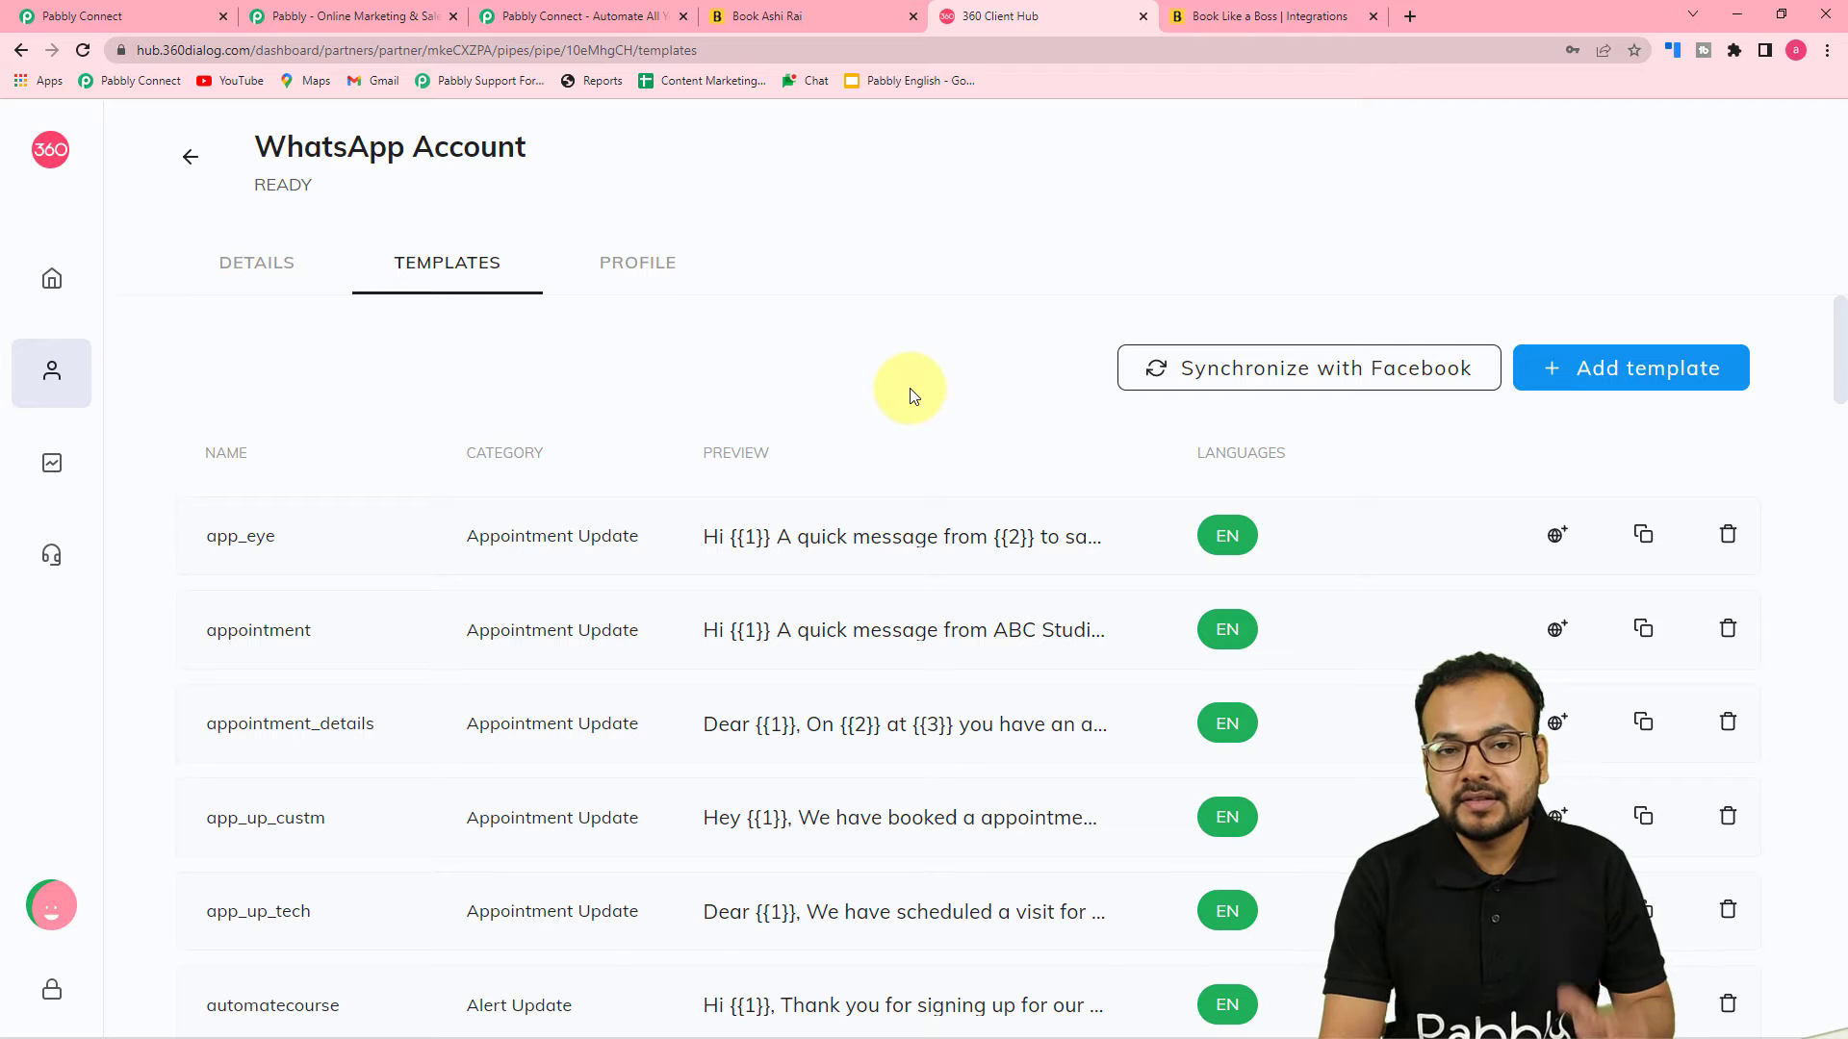
pyautogui.scroll(-1, 909, 394)
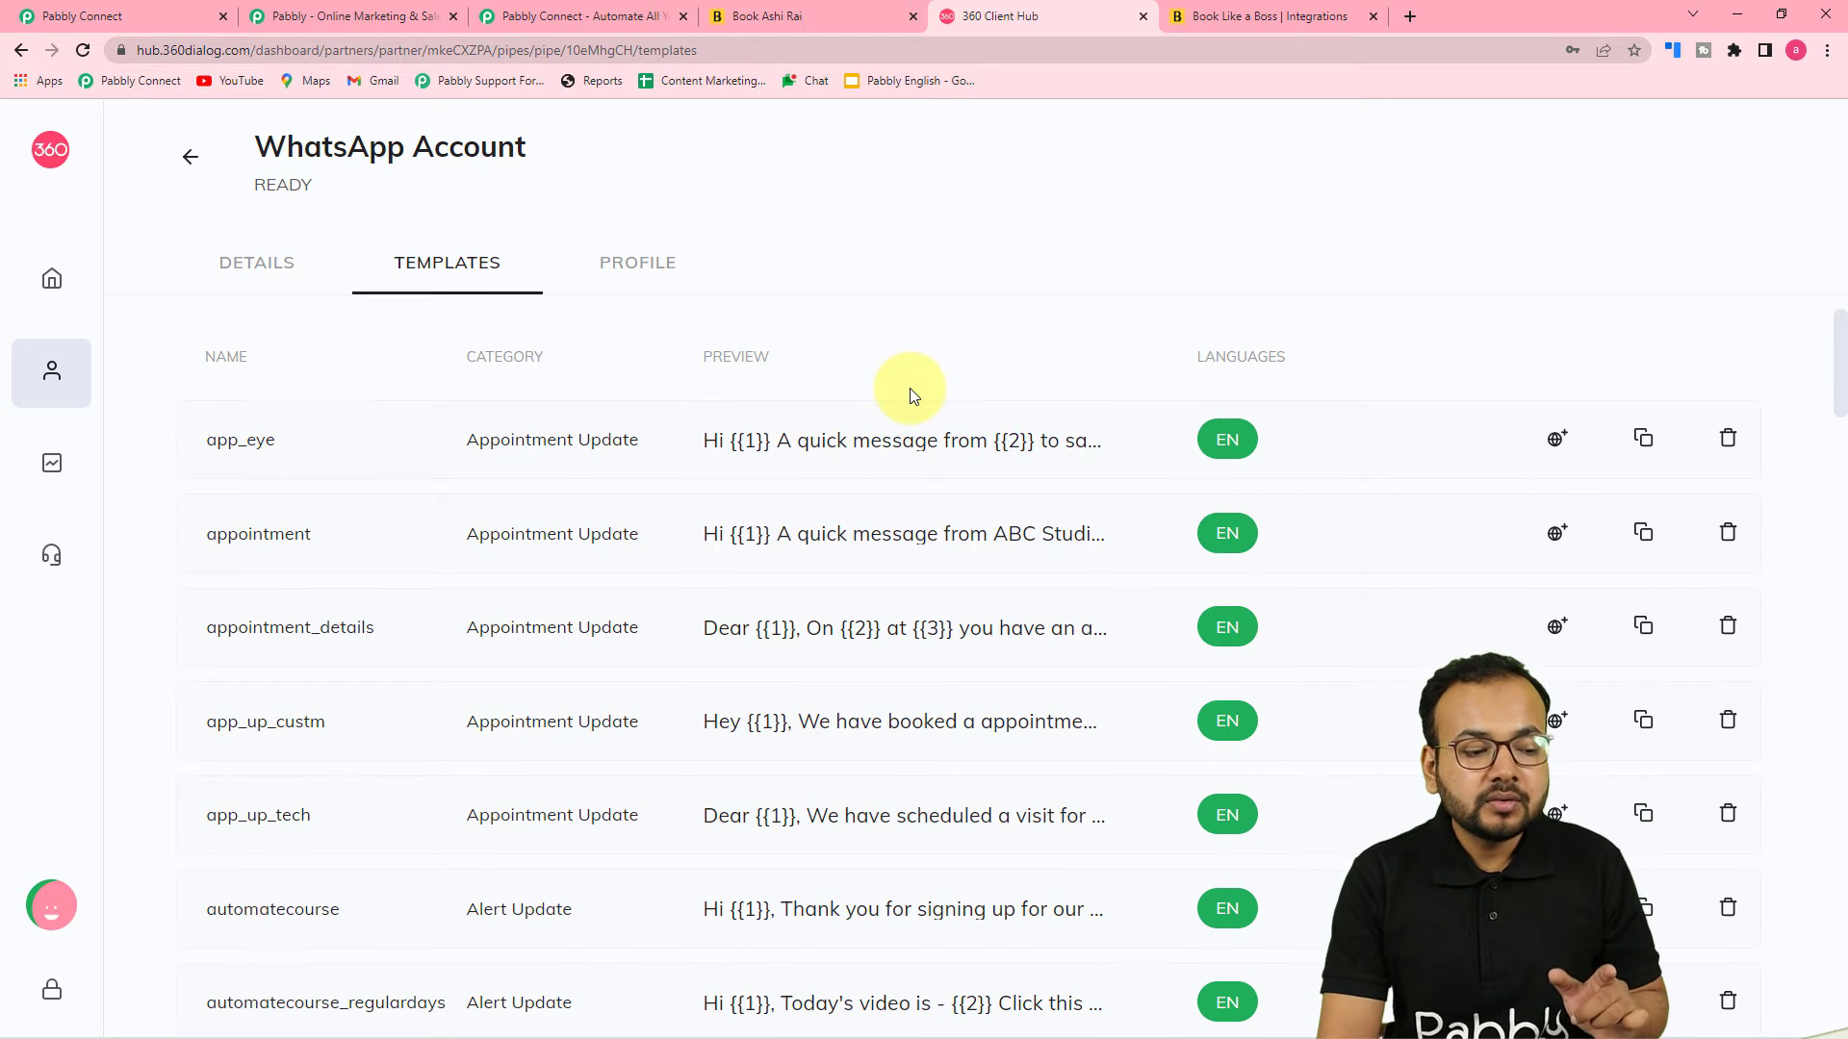
pyautogui.click(825, 532)
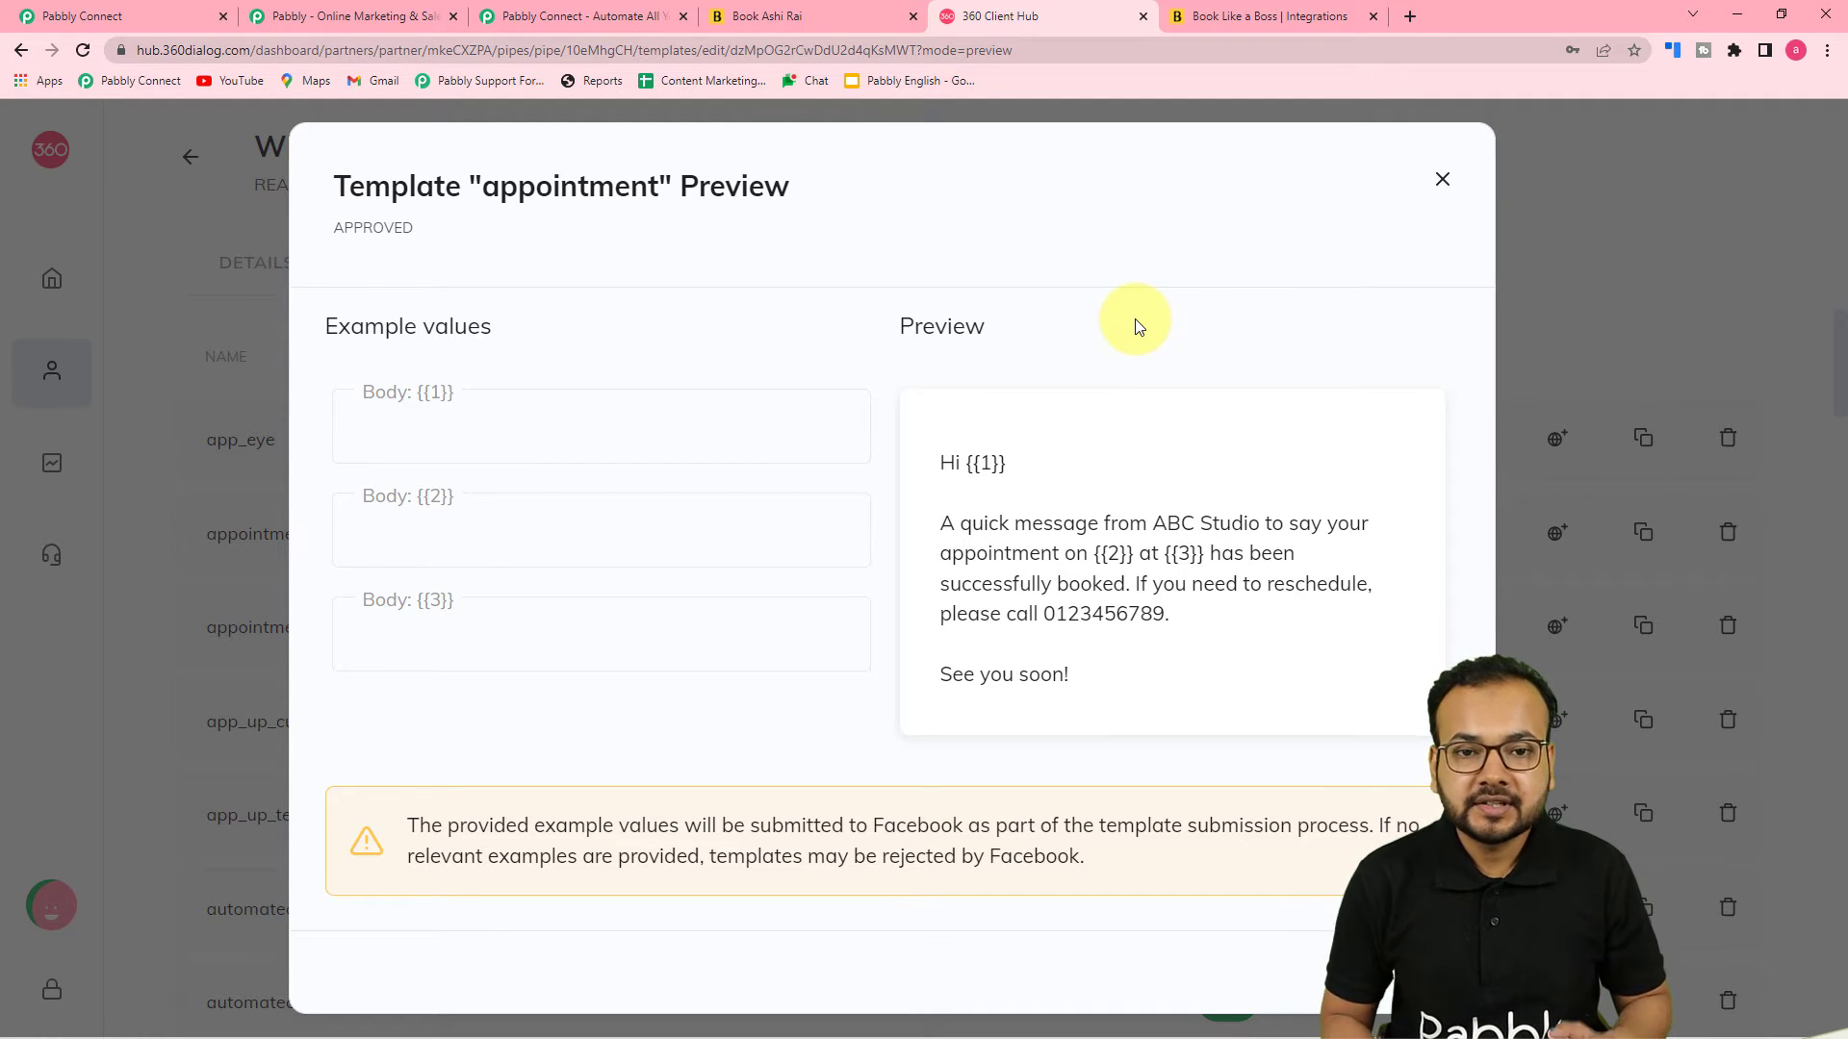
# Examine the new template form's name, category, language and template type options in 360 Client Hub without creating a template
pyautogui.click(1442, 180)
pyautogui.click(1643, 372)
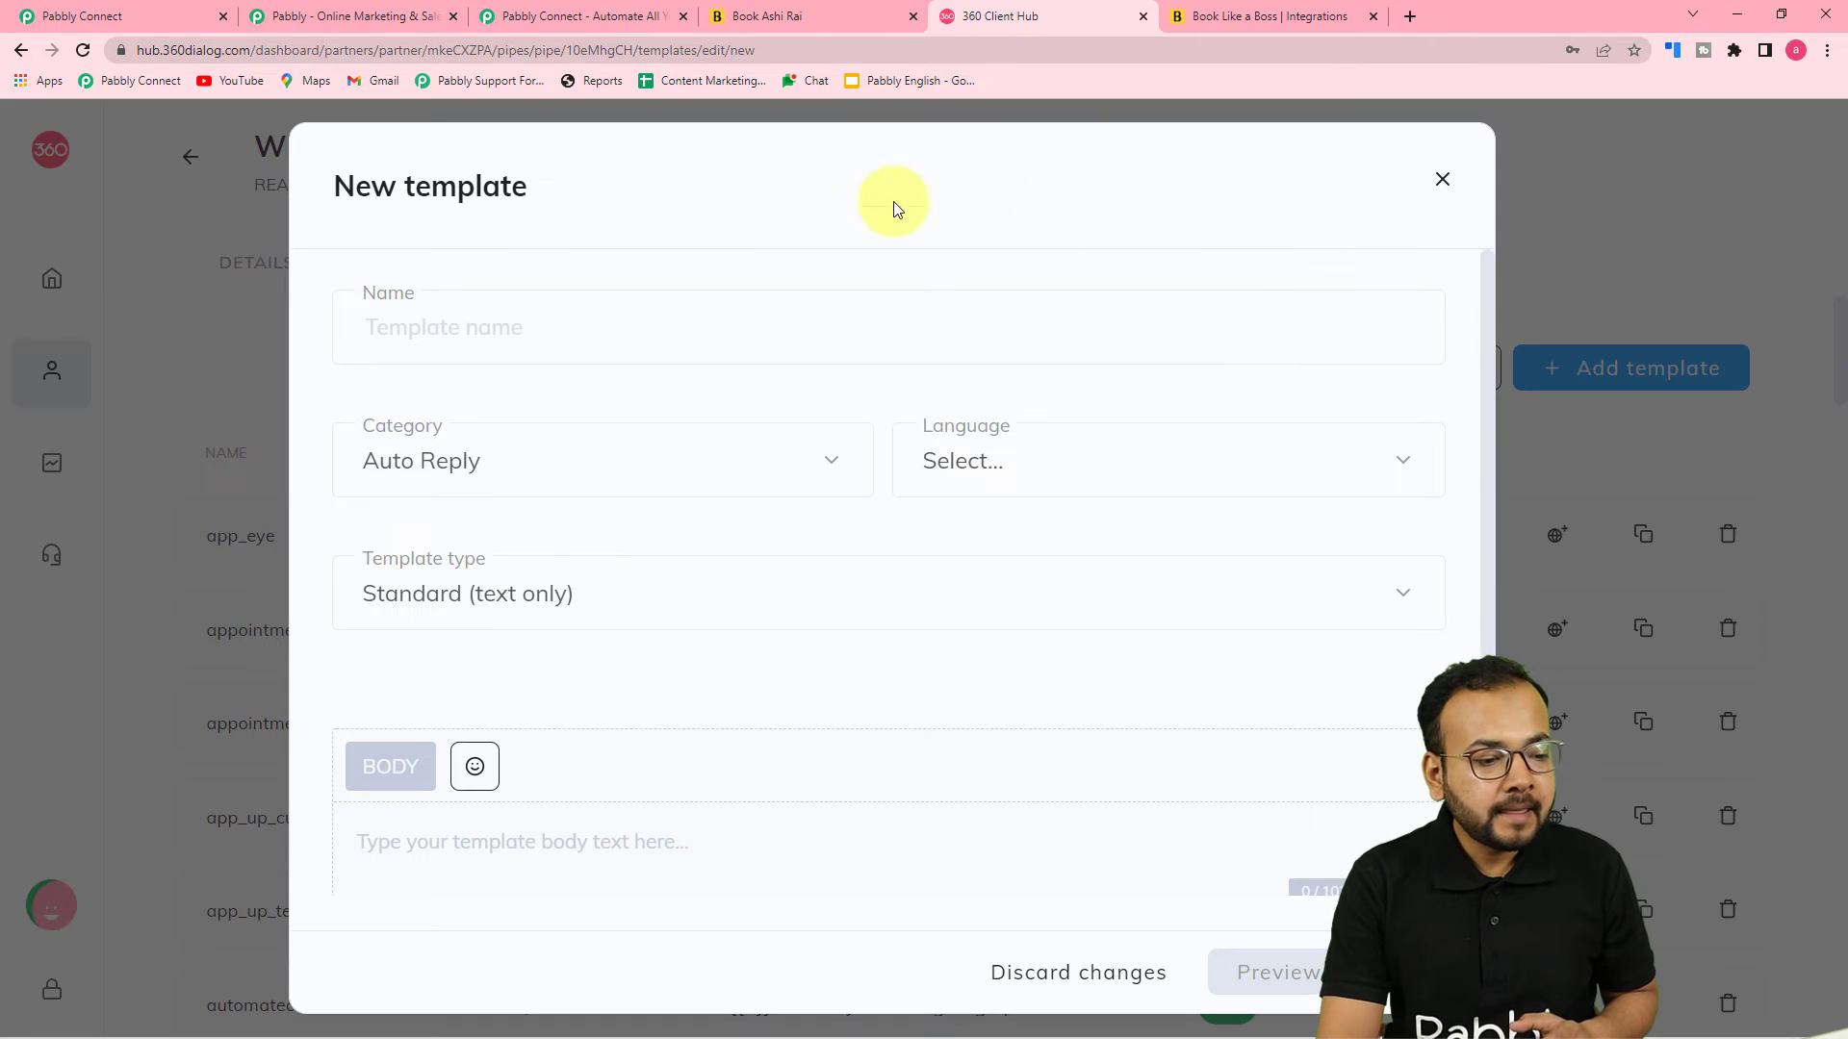
pyautogui.click(474, 329)
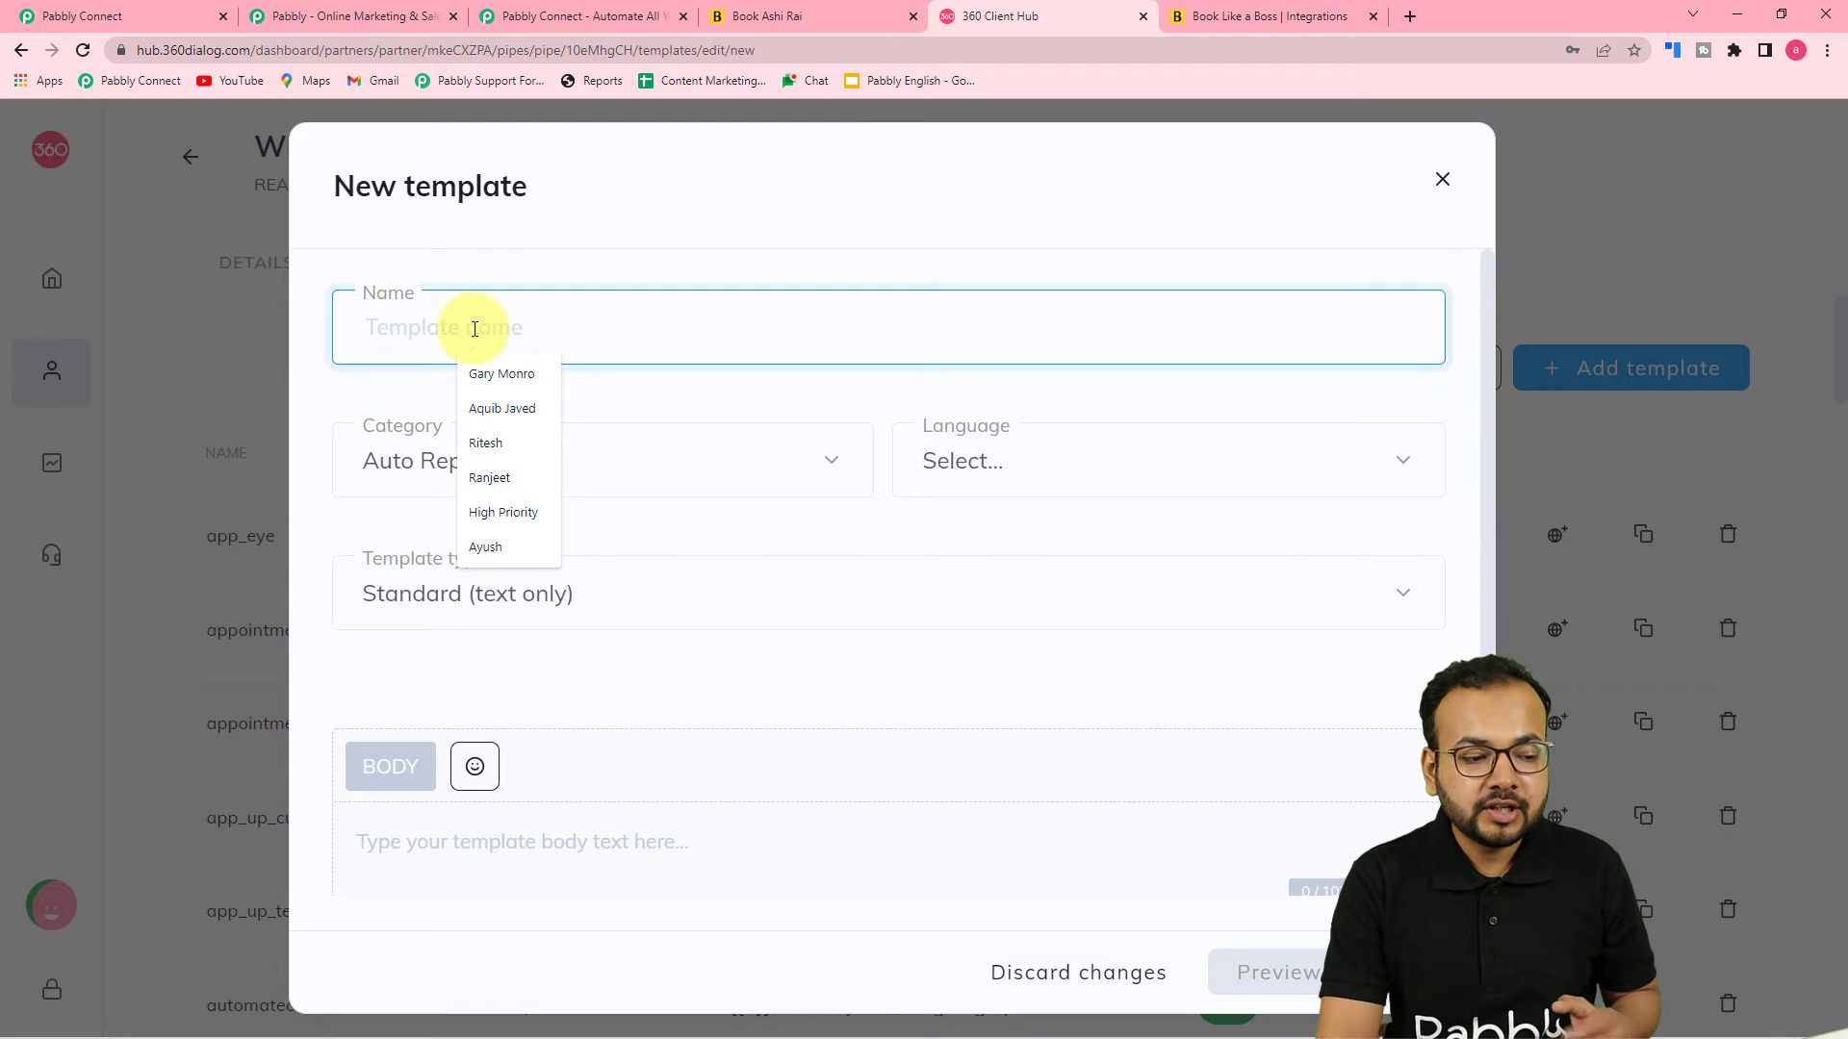
pyautogui.click(651, 404)
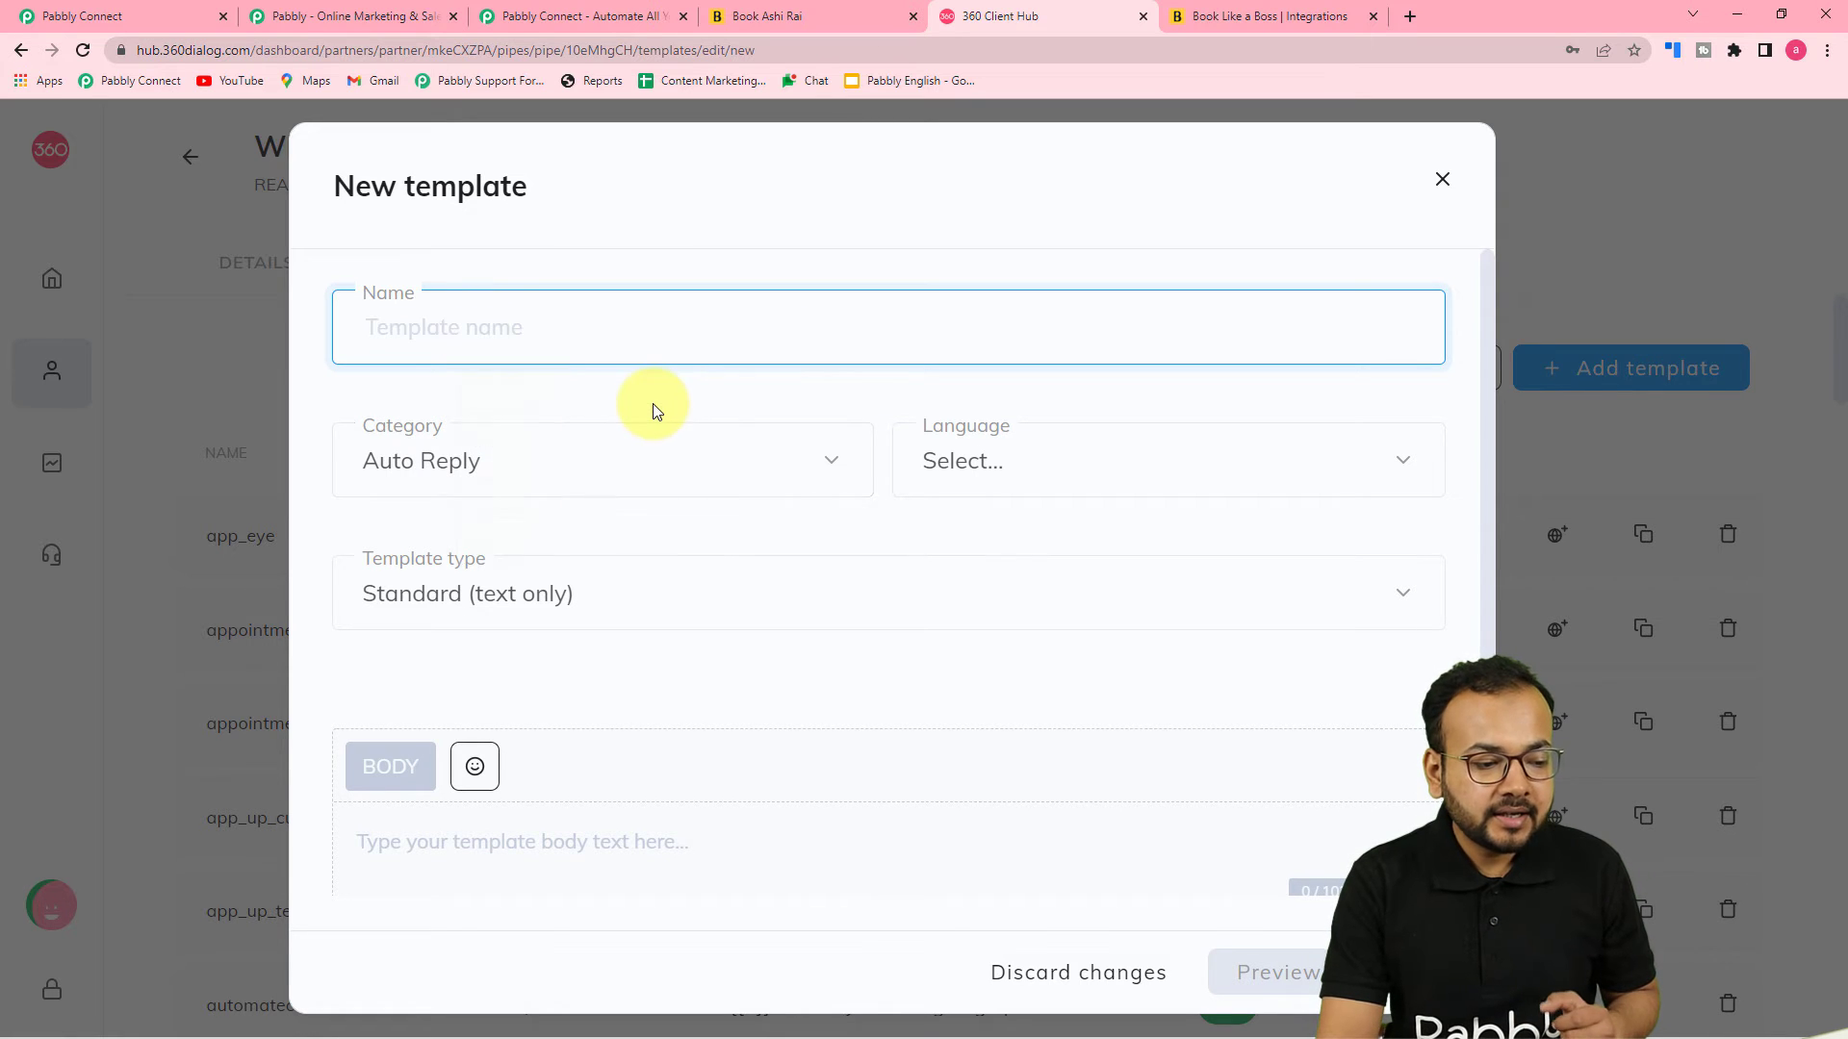
pyautogui.click(532, 479)
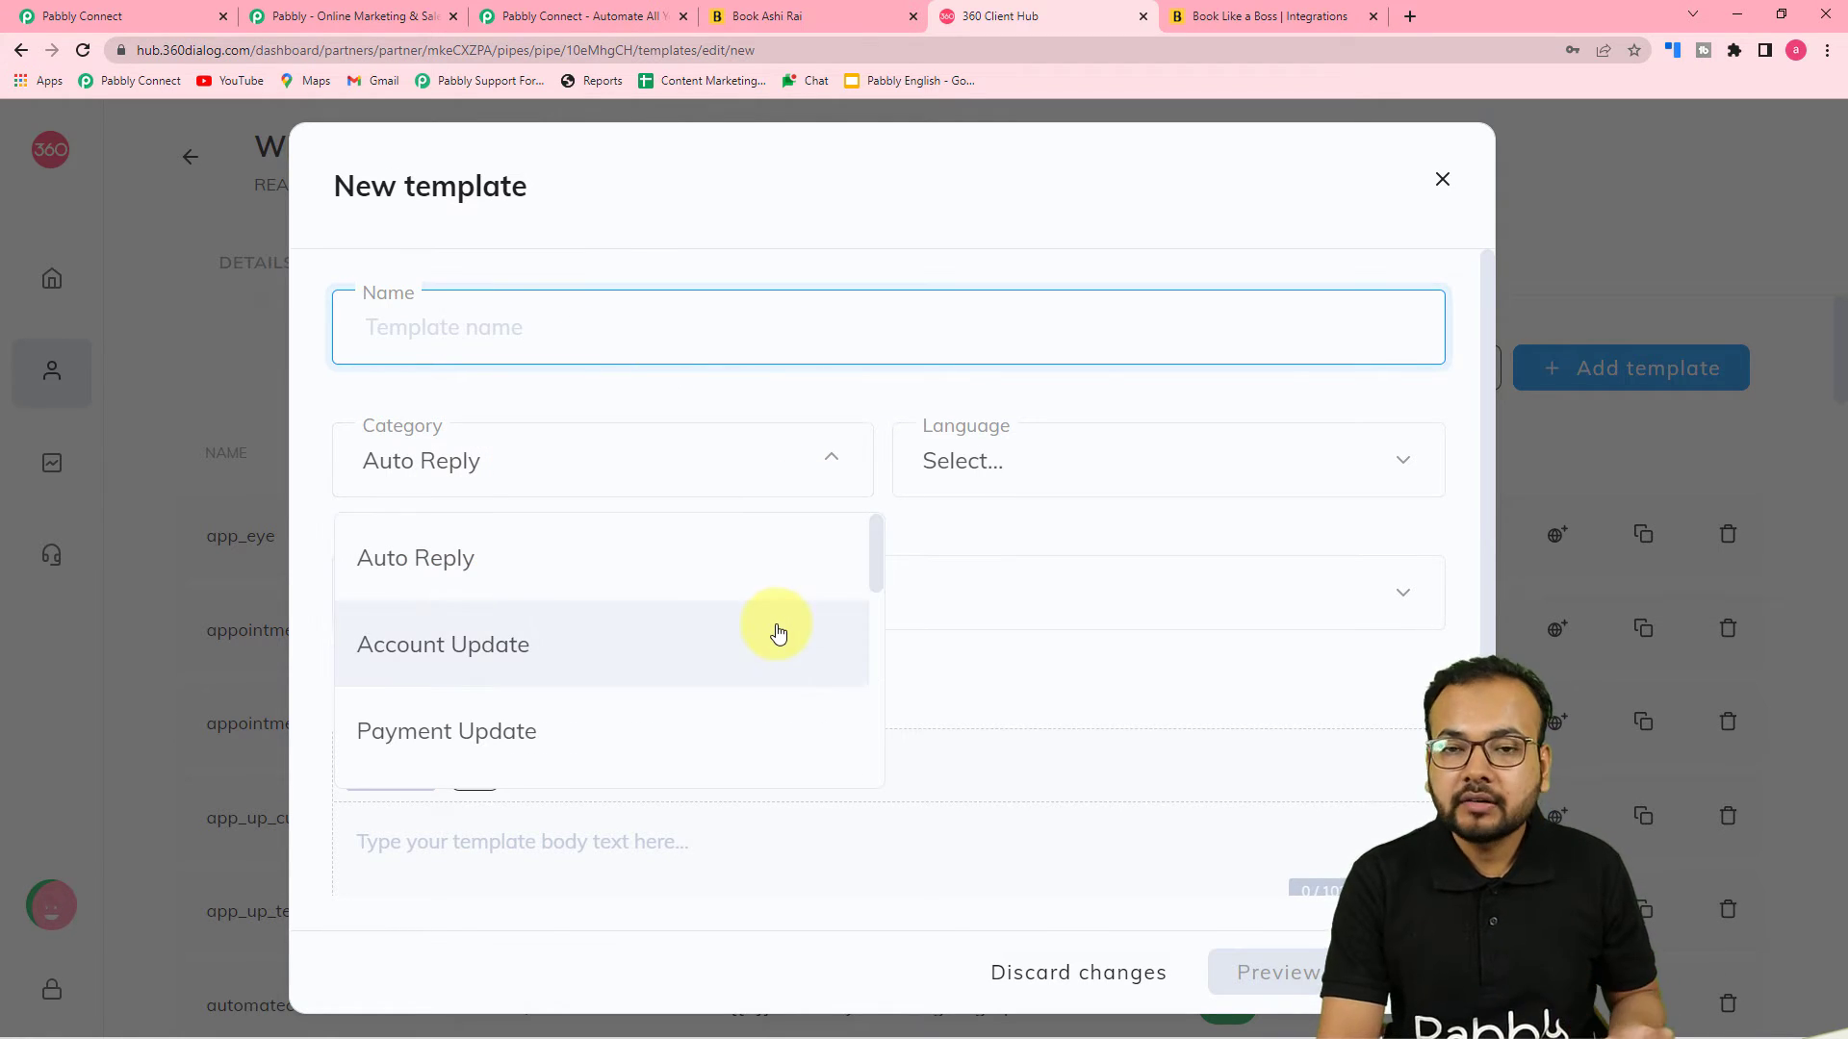
pyautogui.scroll(-2, 779, 632)
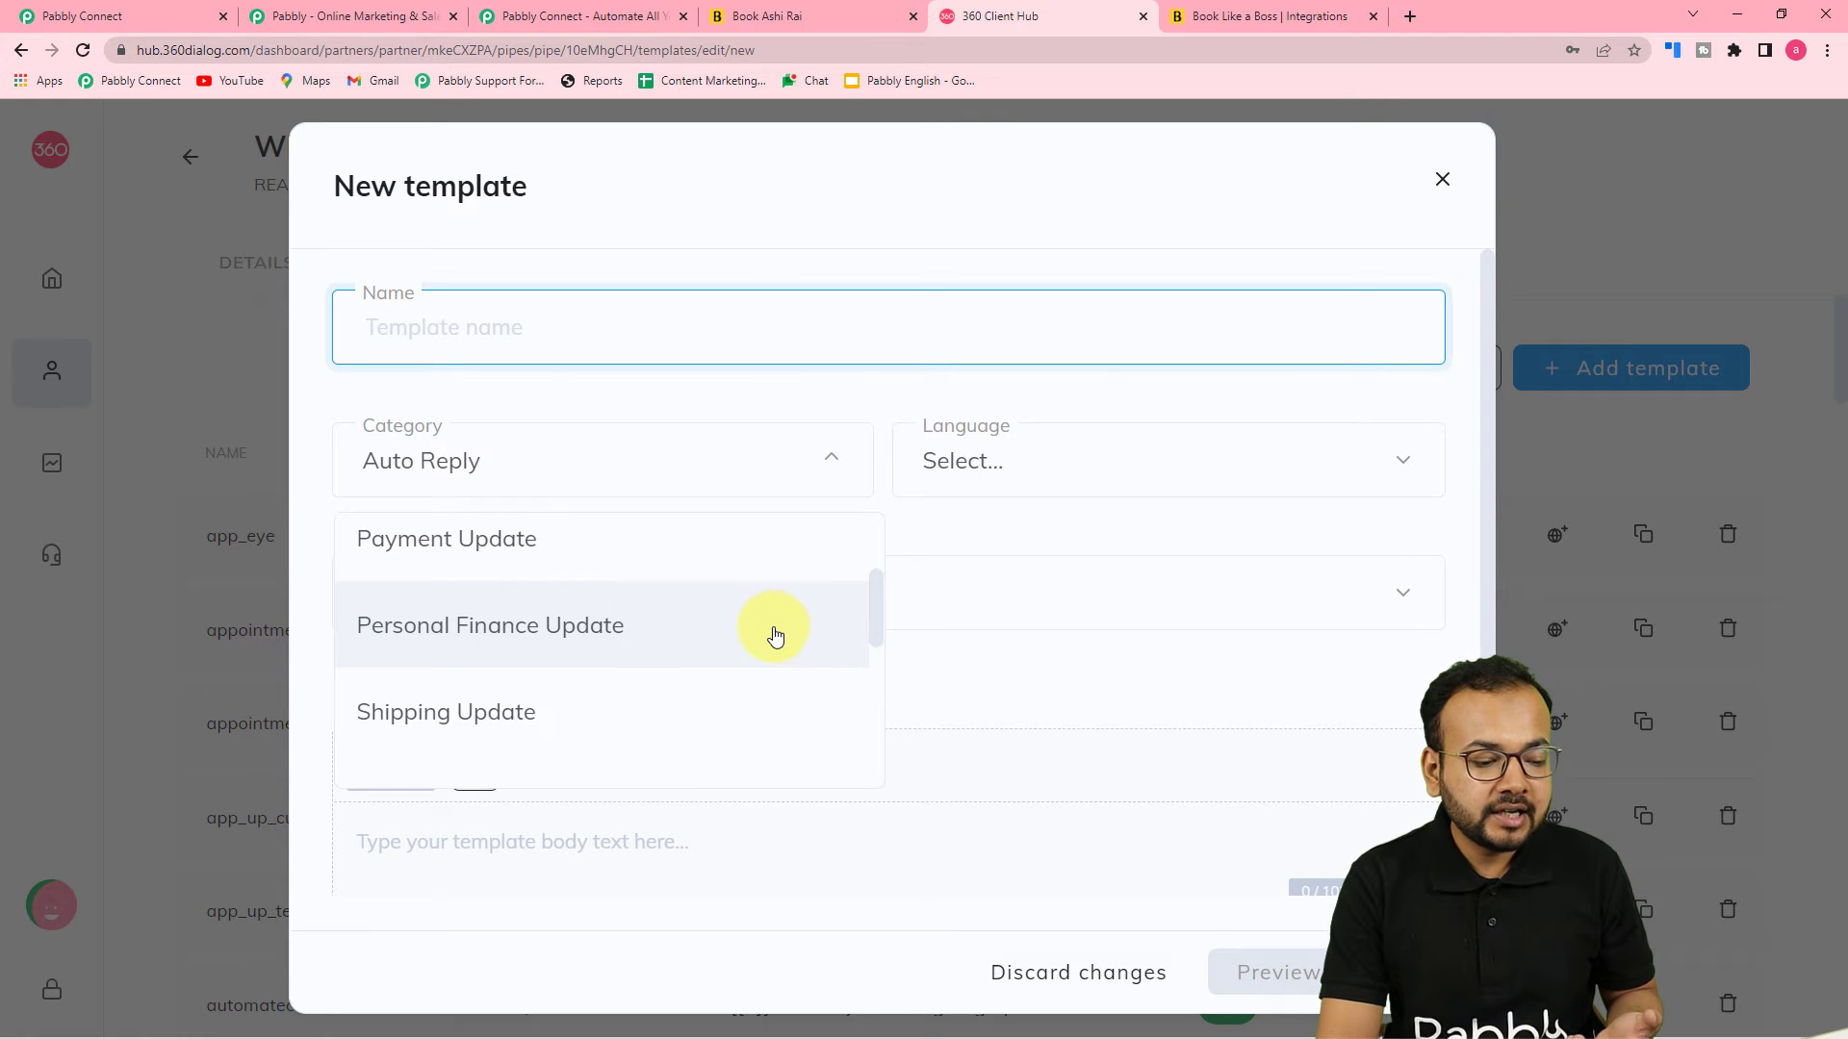
pyautogui.scroll(-3, 536, 637)
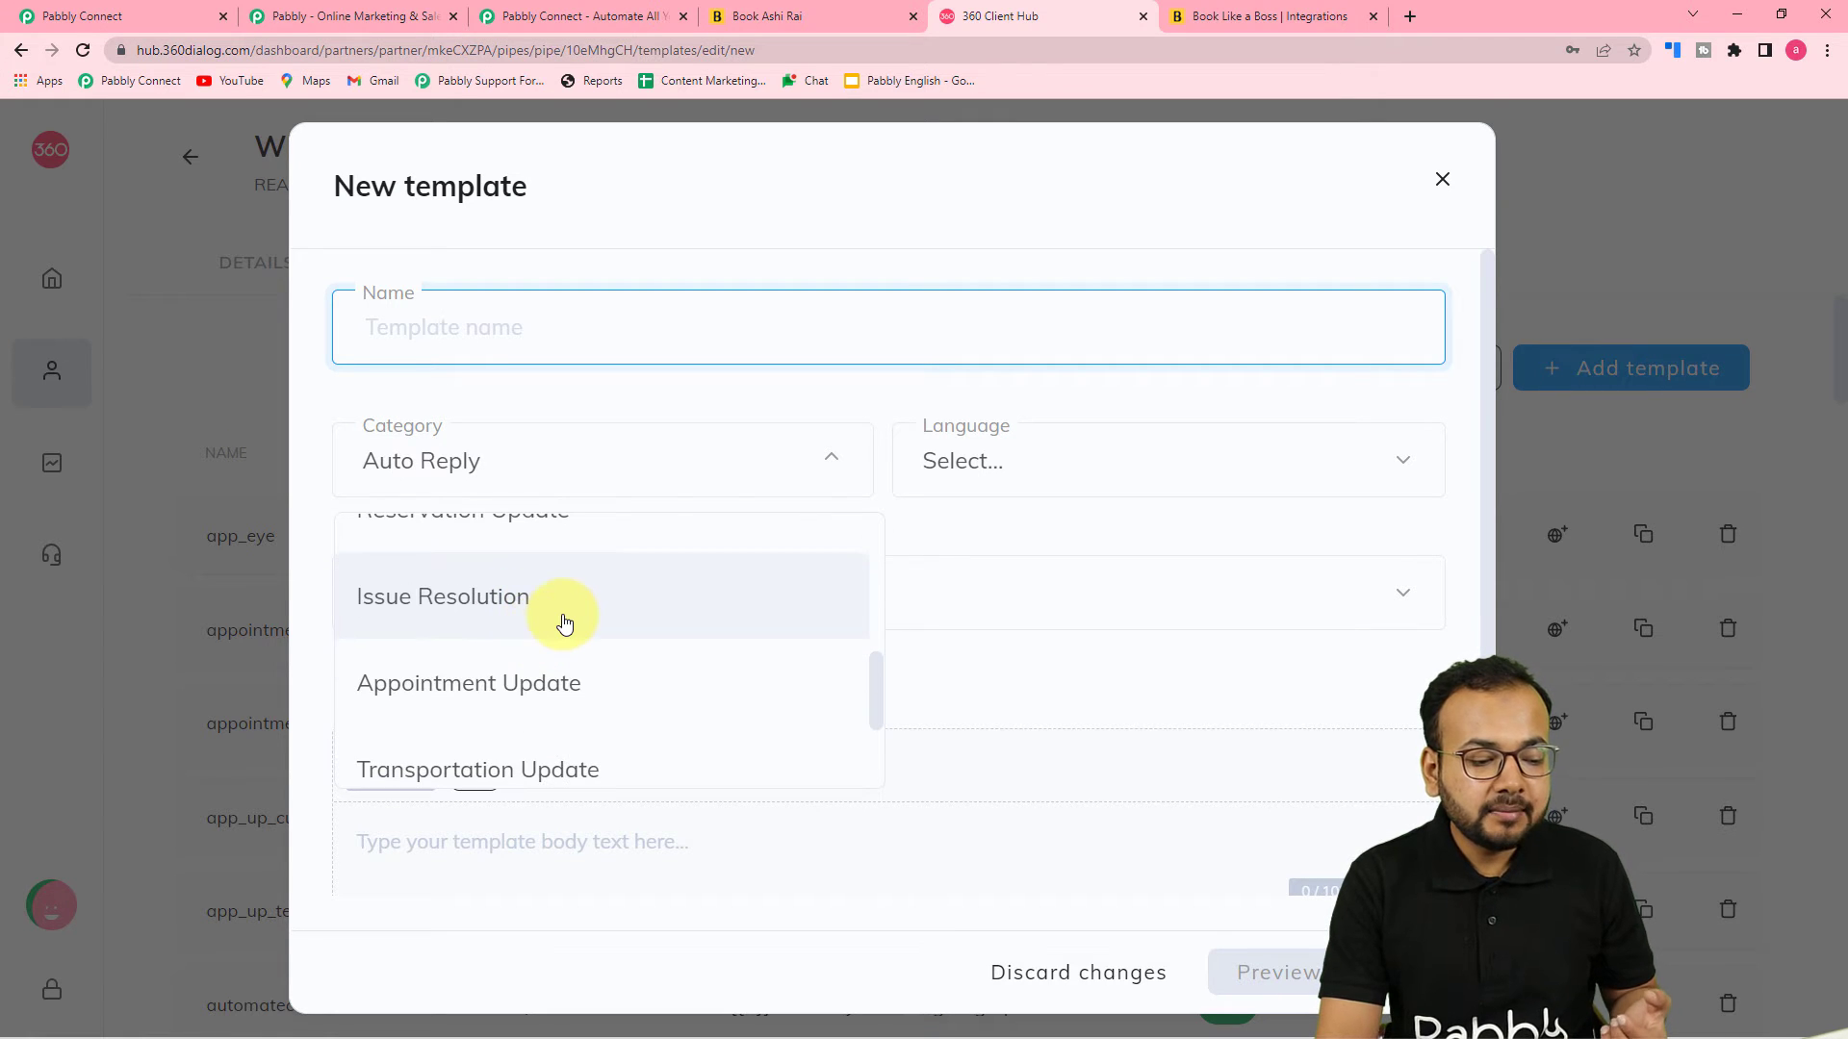
pyautogui.scroll(-3, 565, 624)
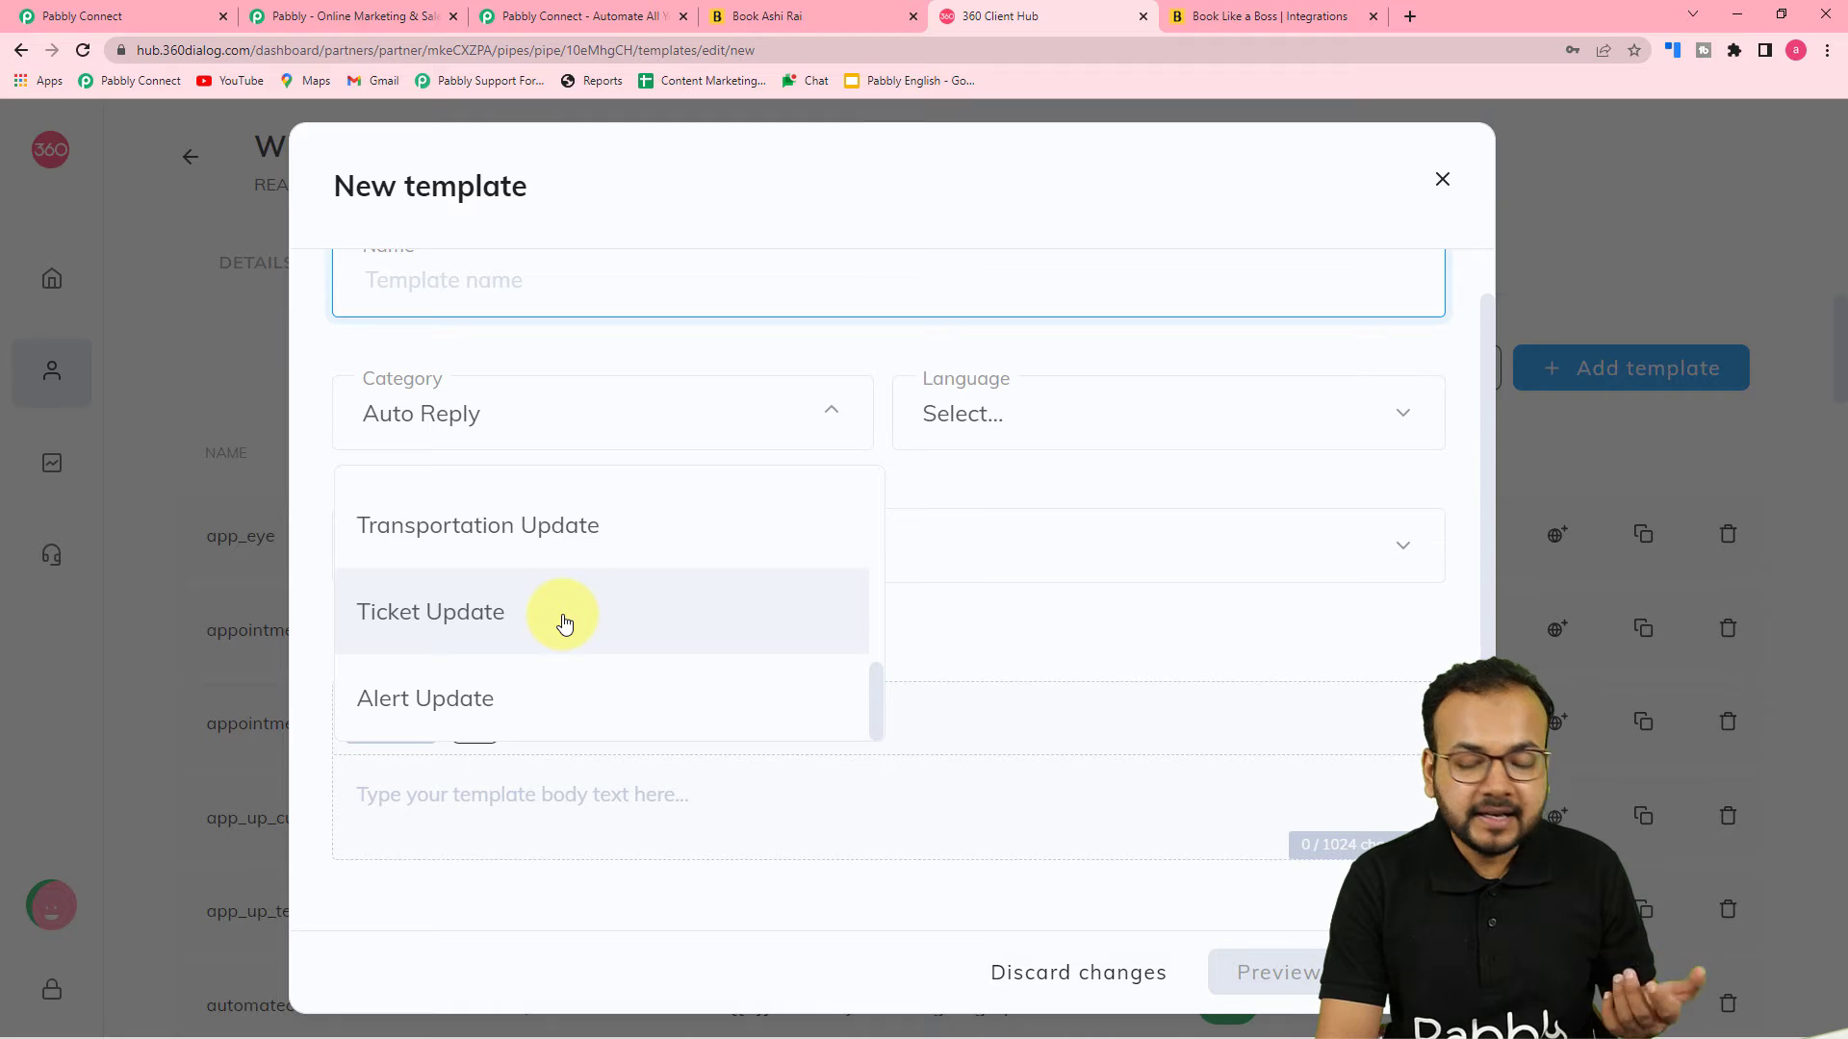
pyautogui.click(726, 356)
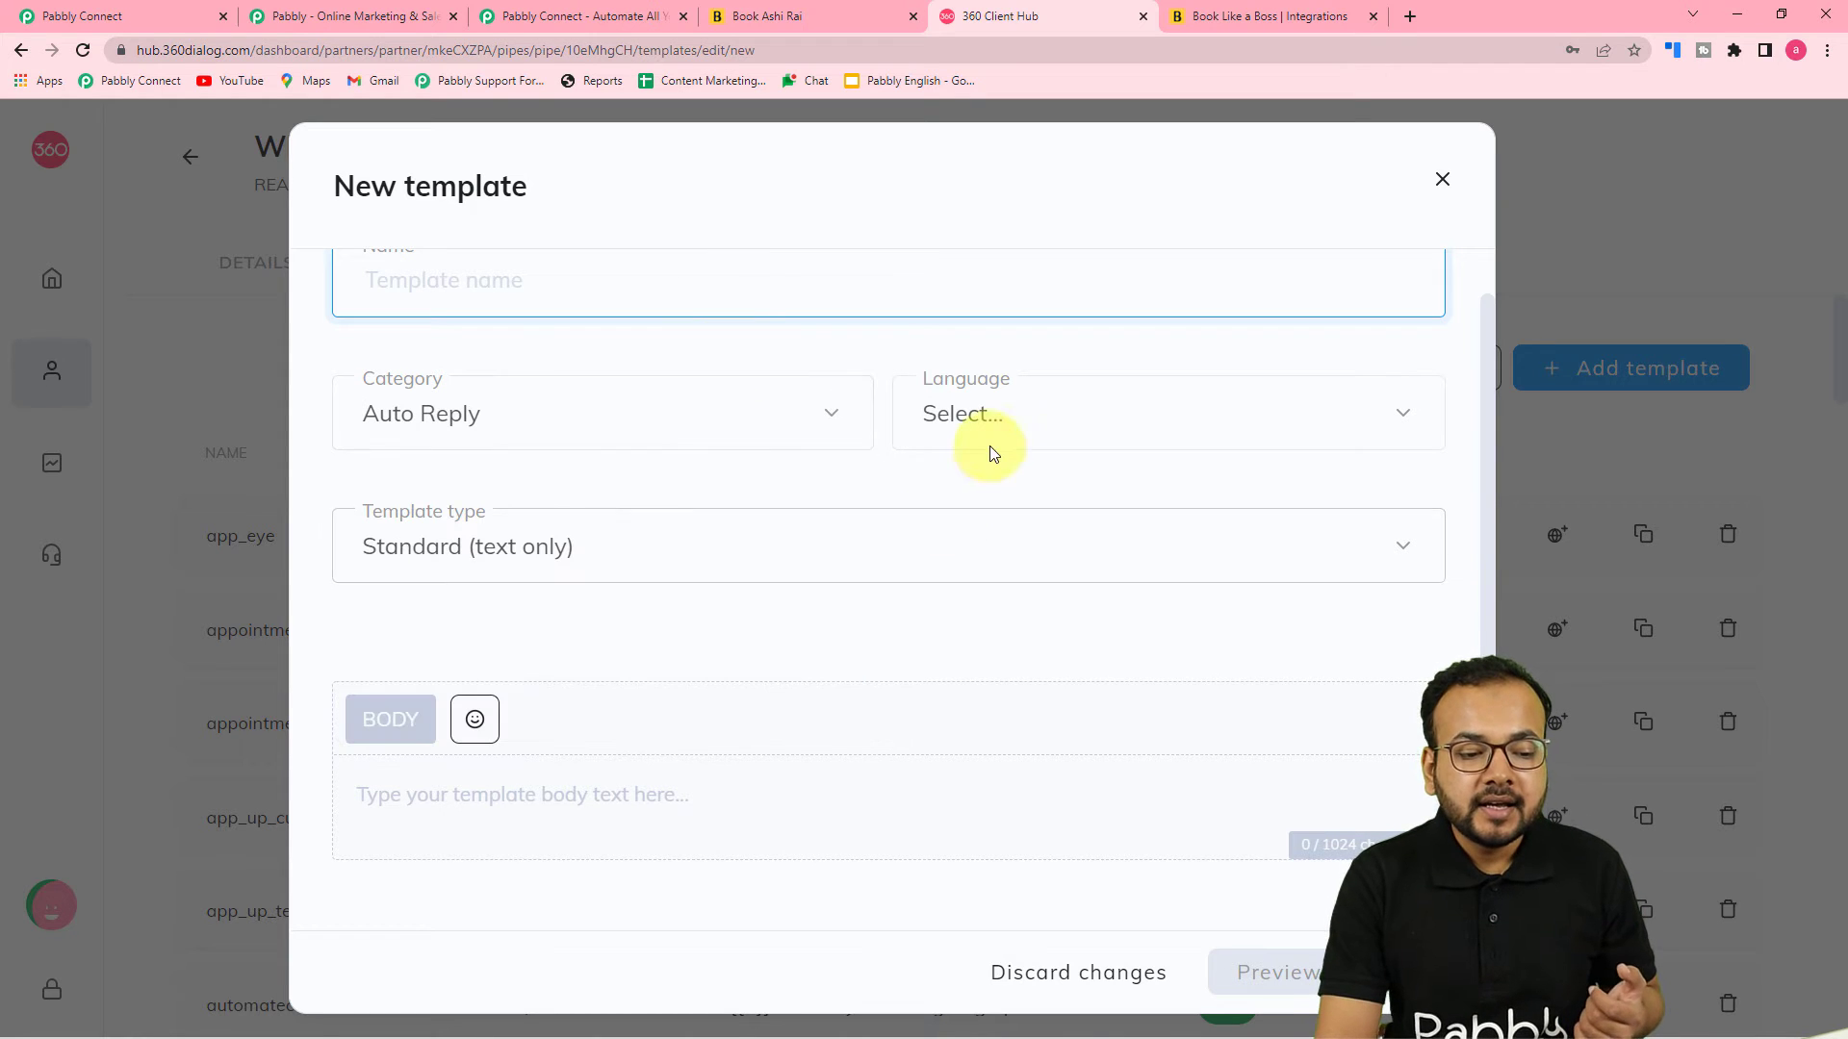
pyautogui.click(999, 423)
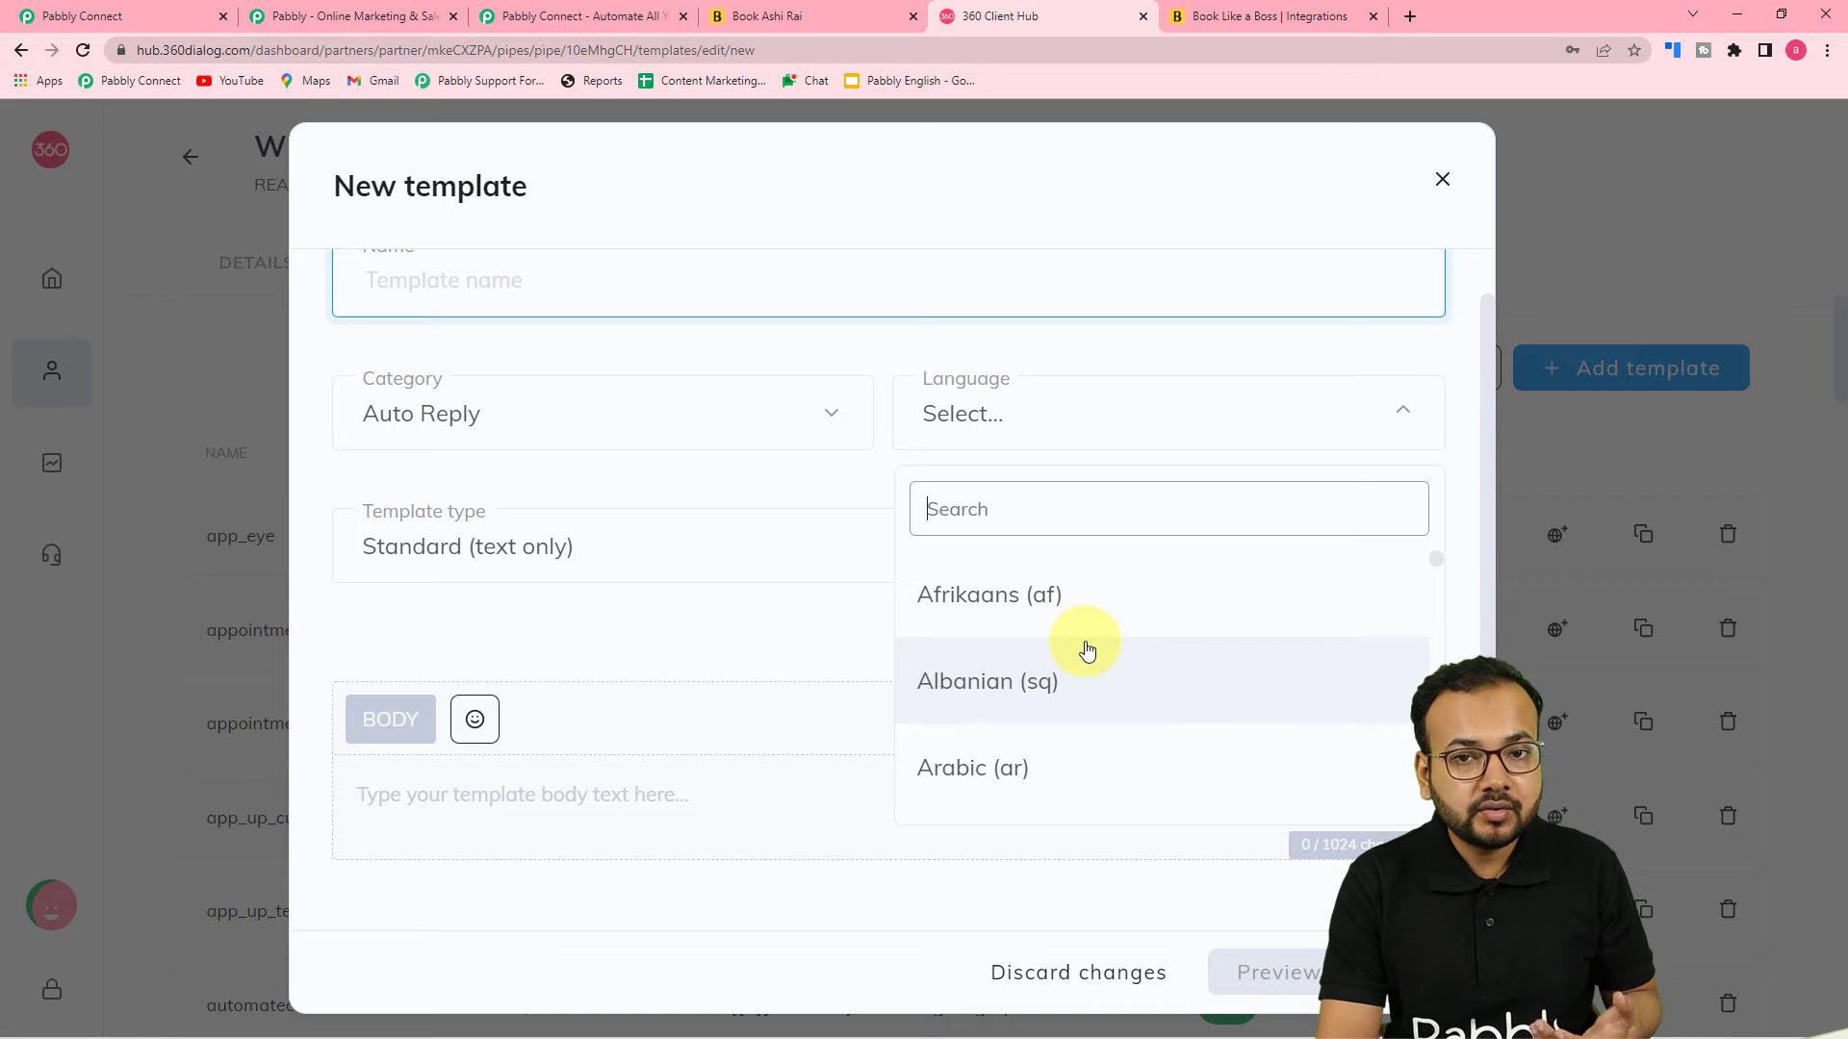
pyautogui.scroll(-5, 1088, 650)
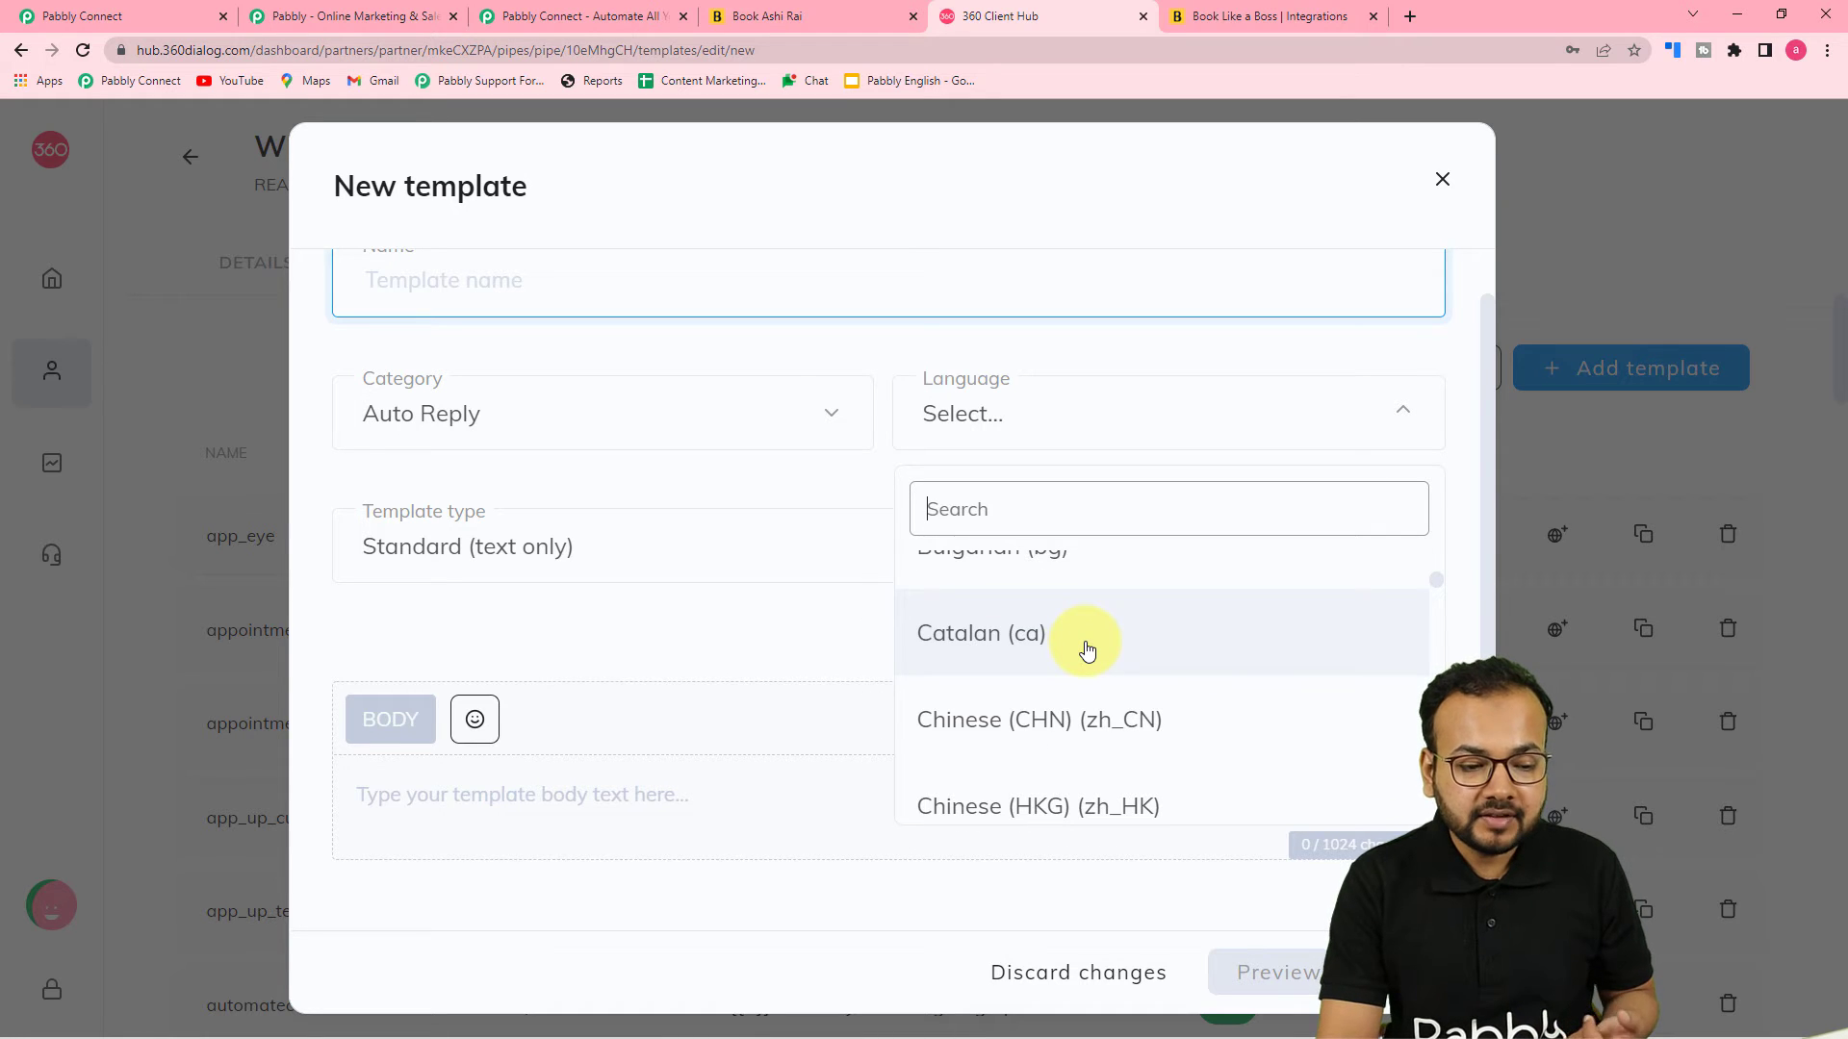
pyautogui.click(746, 612)
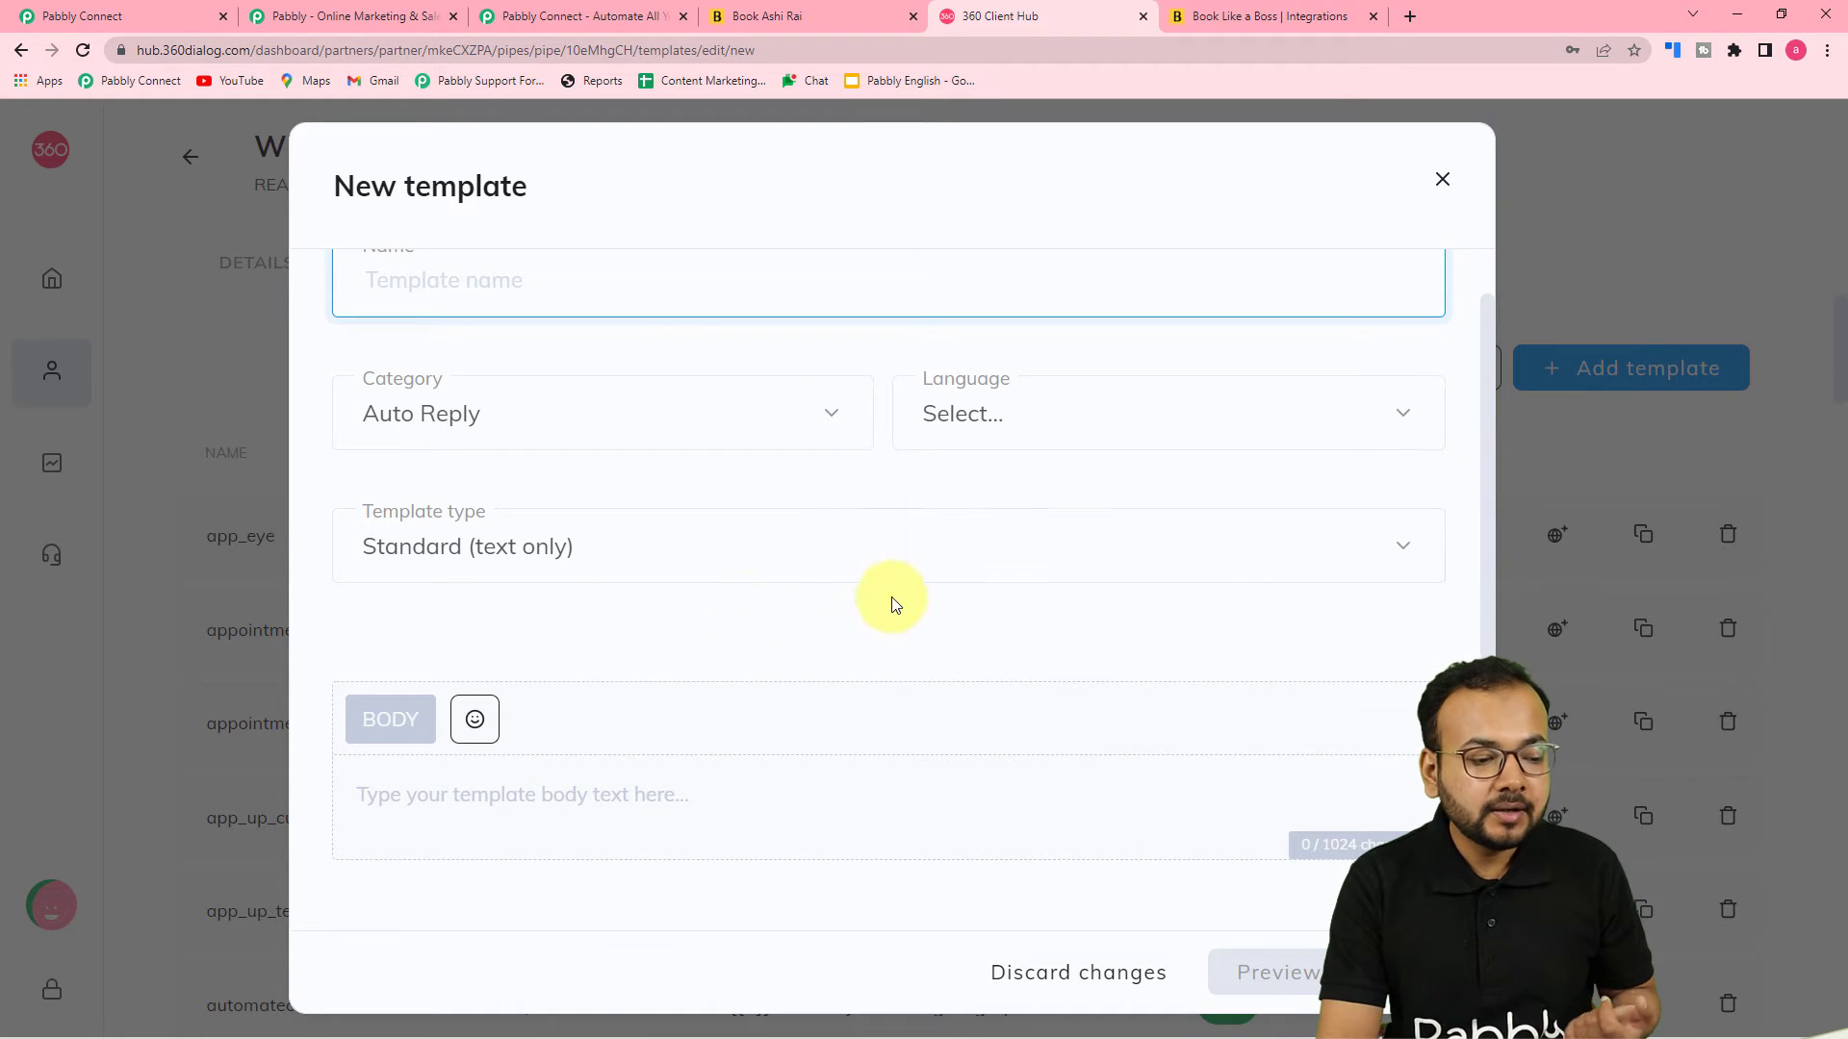
pyautogui.click(578, 563)
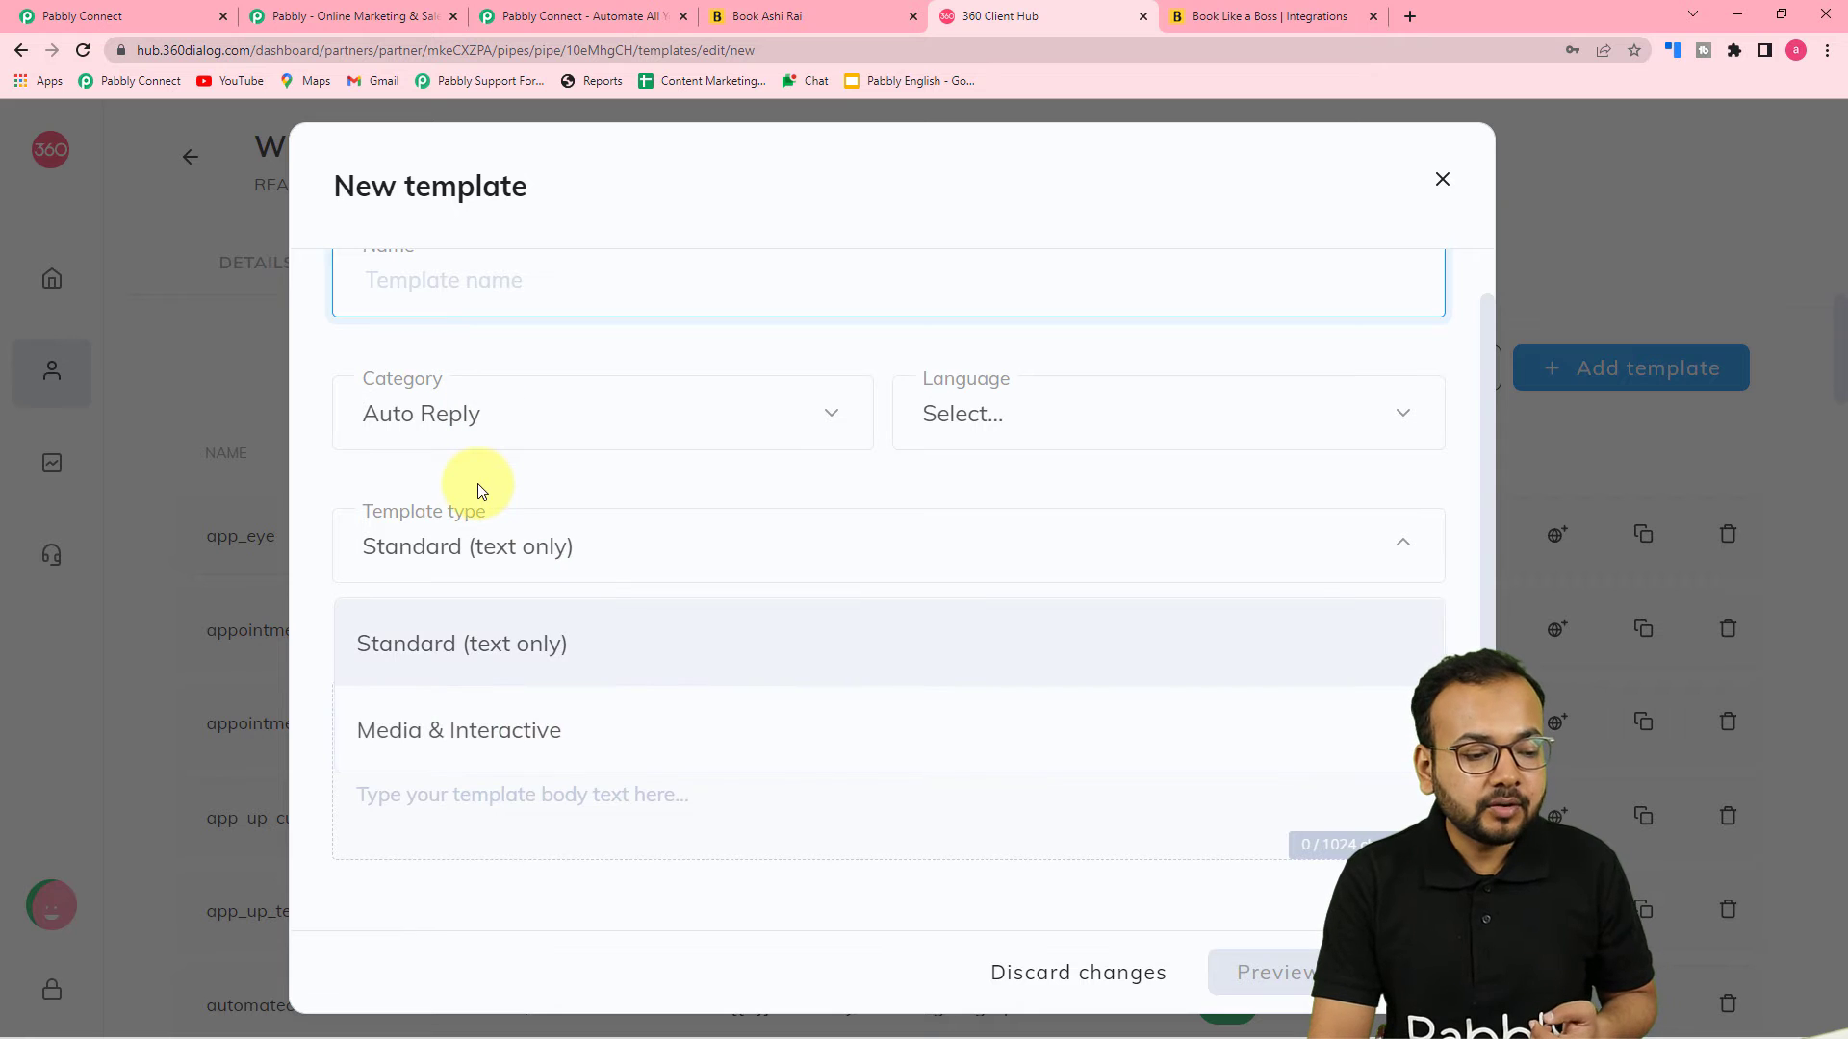
pyautogui.click(481, 490)
pyautogui.click(644, 801)
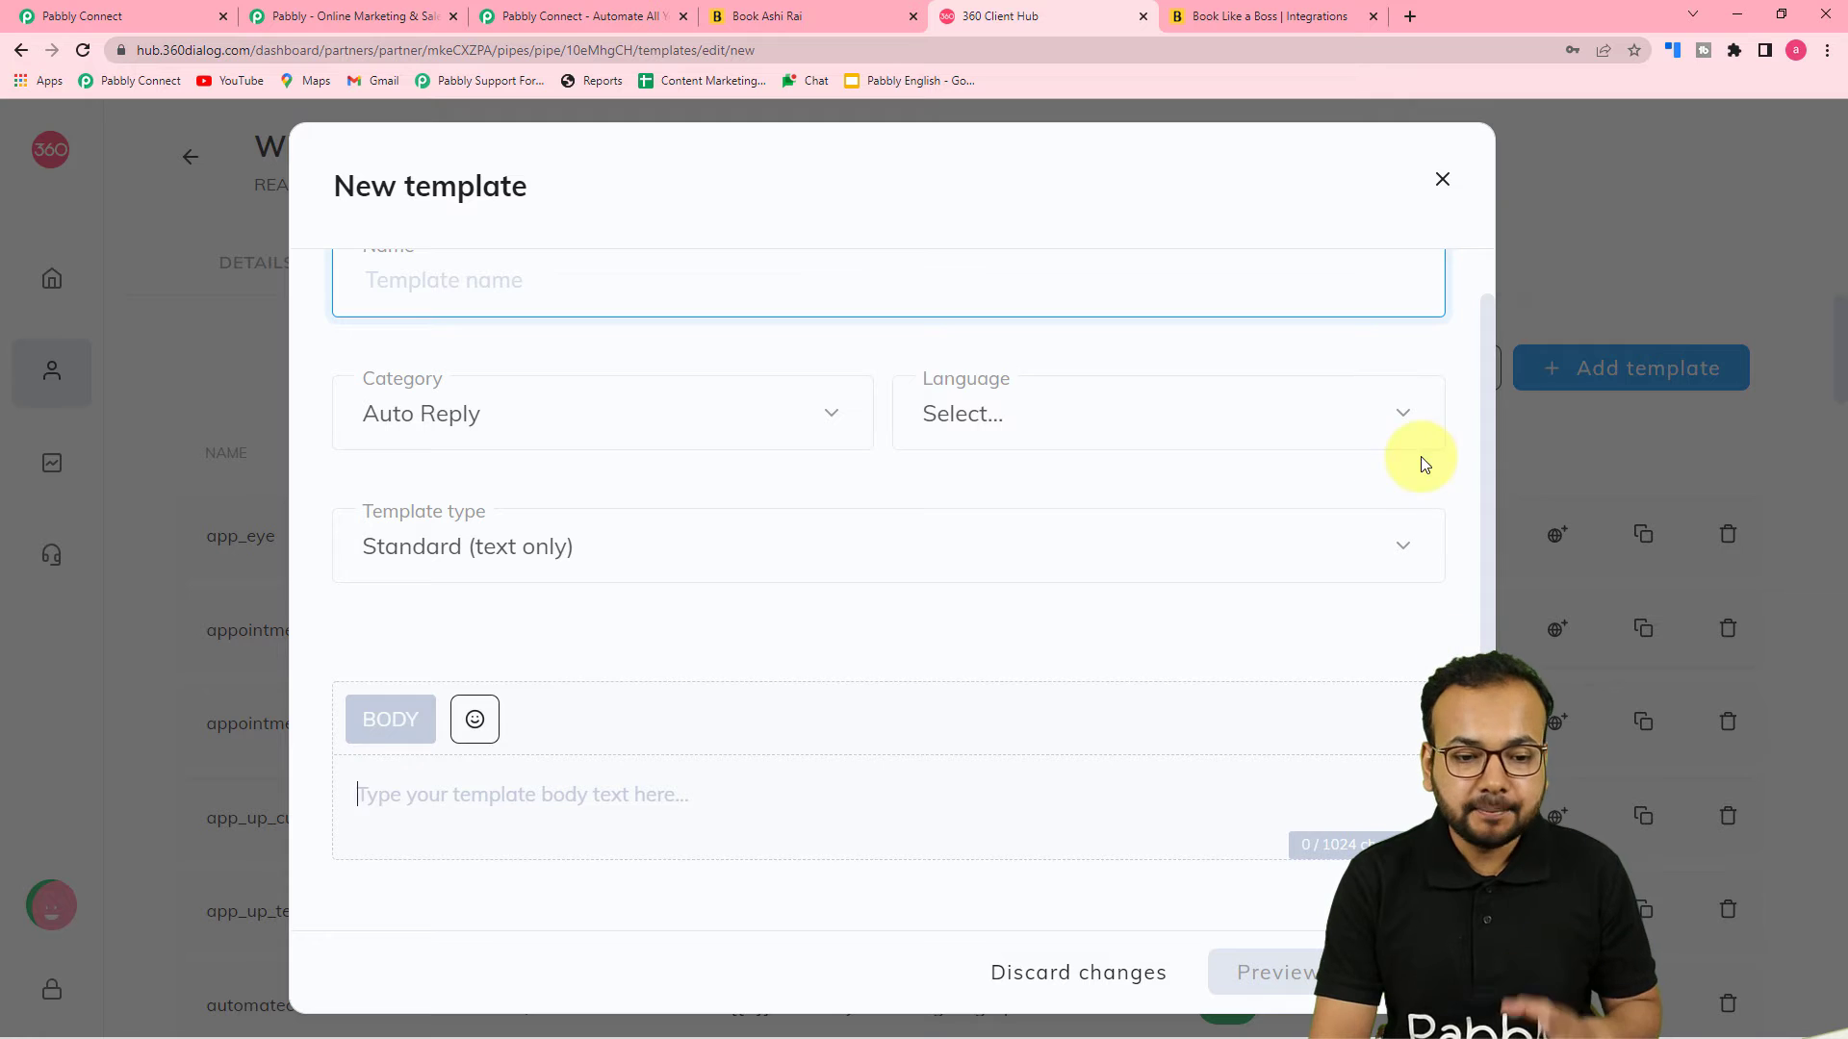
pyautogui.click(1440, 180)
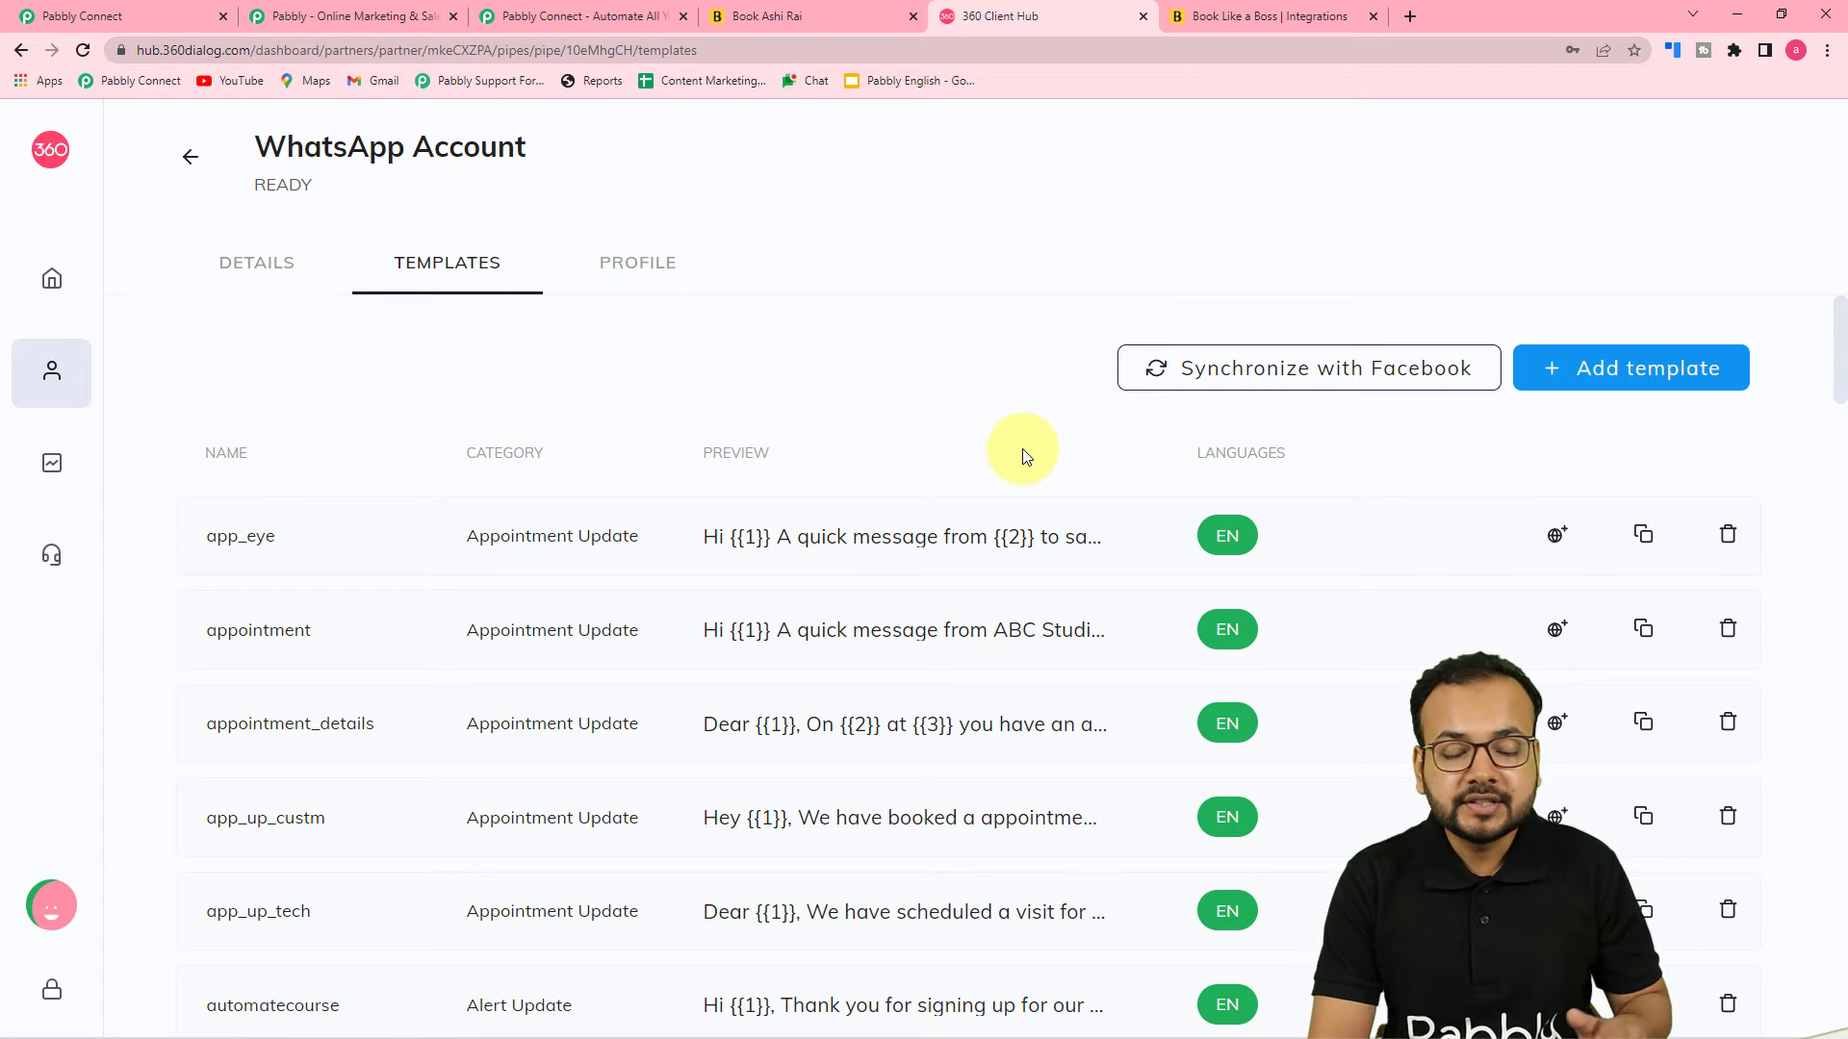
# Open the app_eye template preview from the WhatsApp account's template list
pyautogui.scroll(-1, 1022, 449)
pyautogui.scroll(1, 1022, 449)
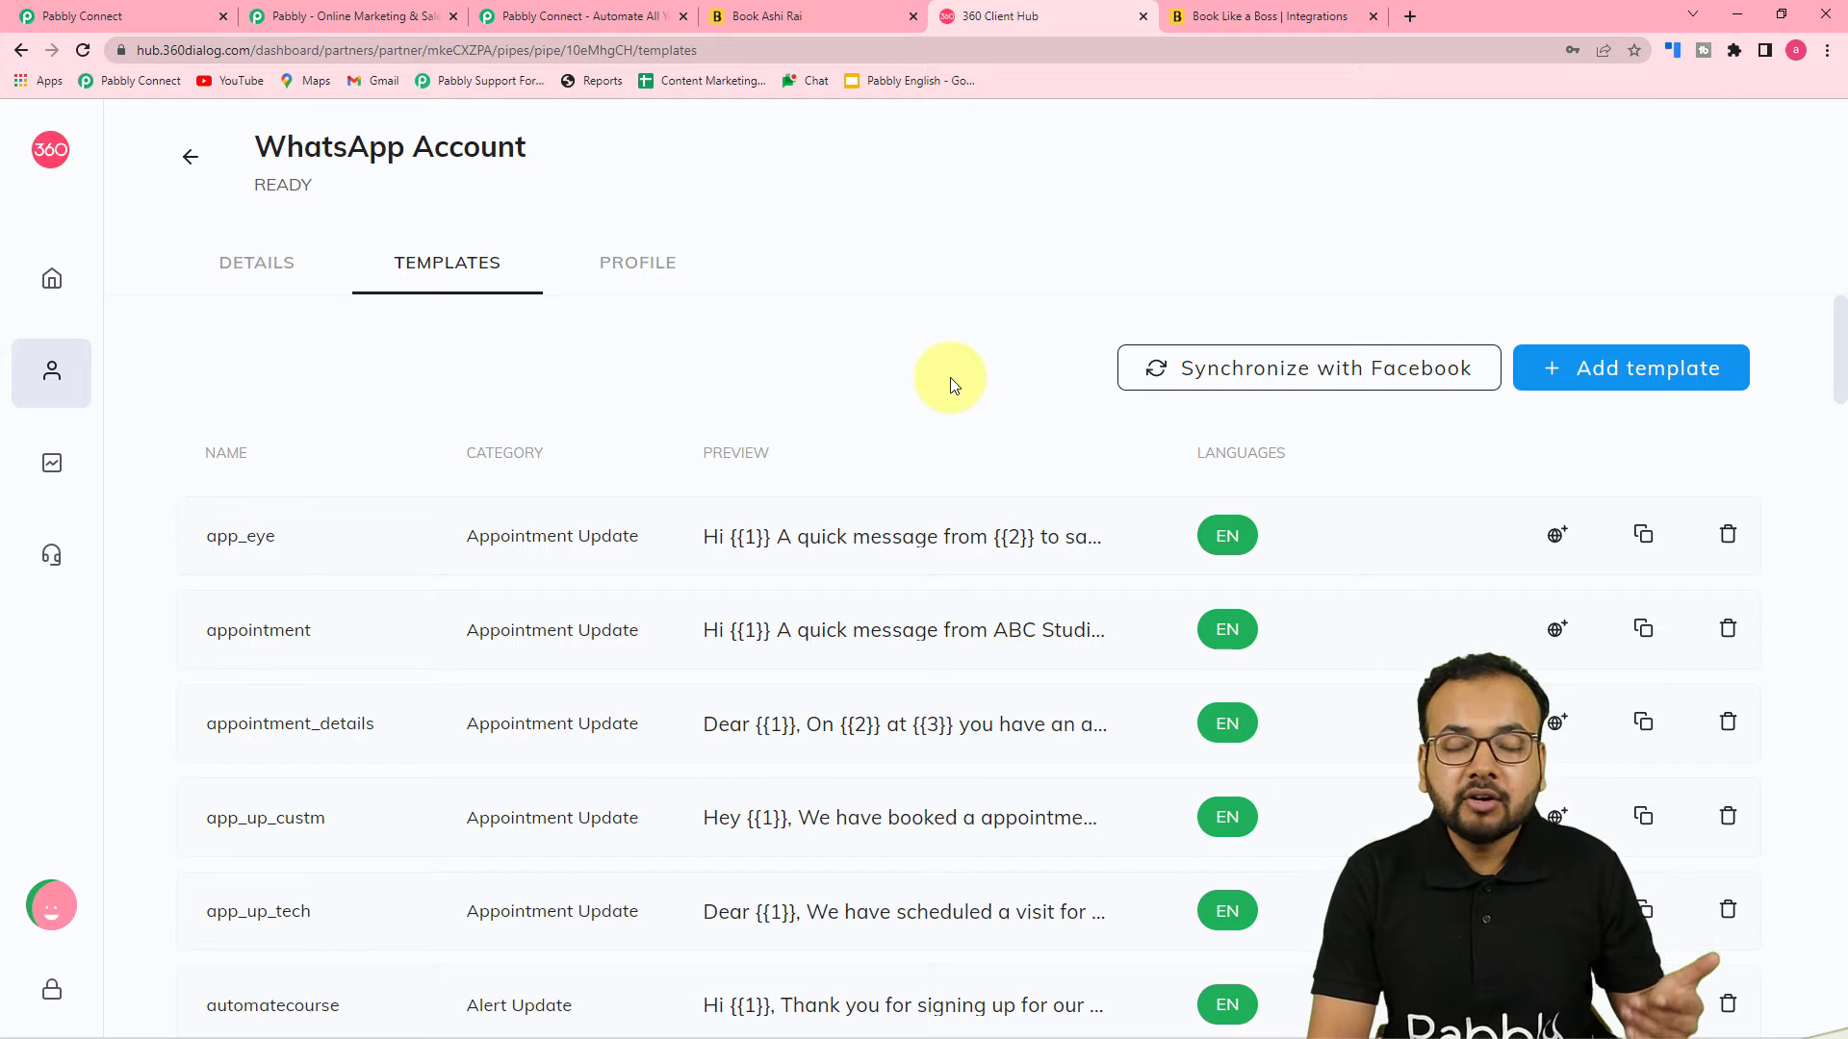
pyautogui.scroll(-10, 950, 377)
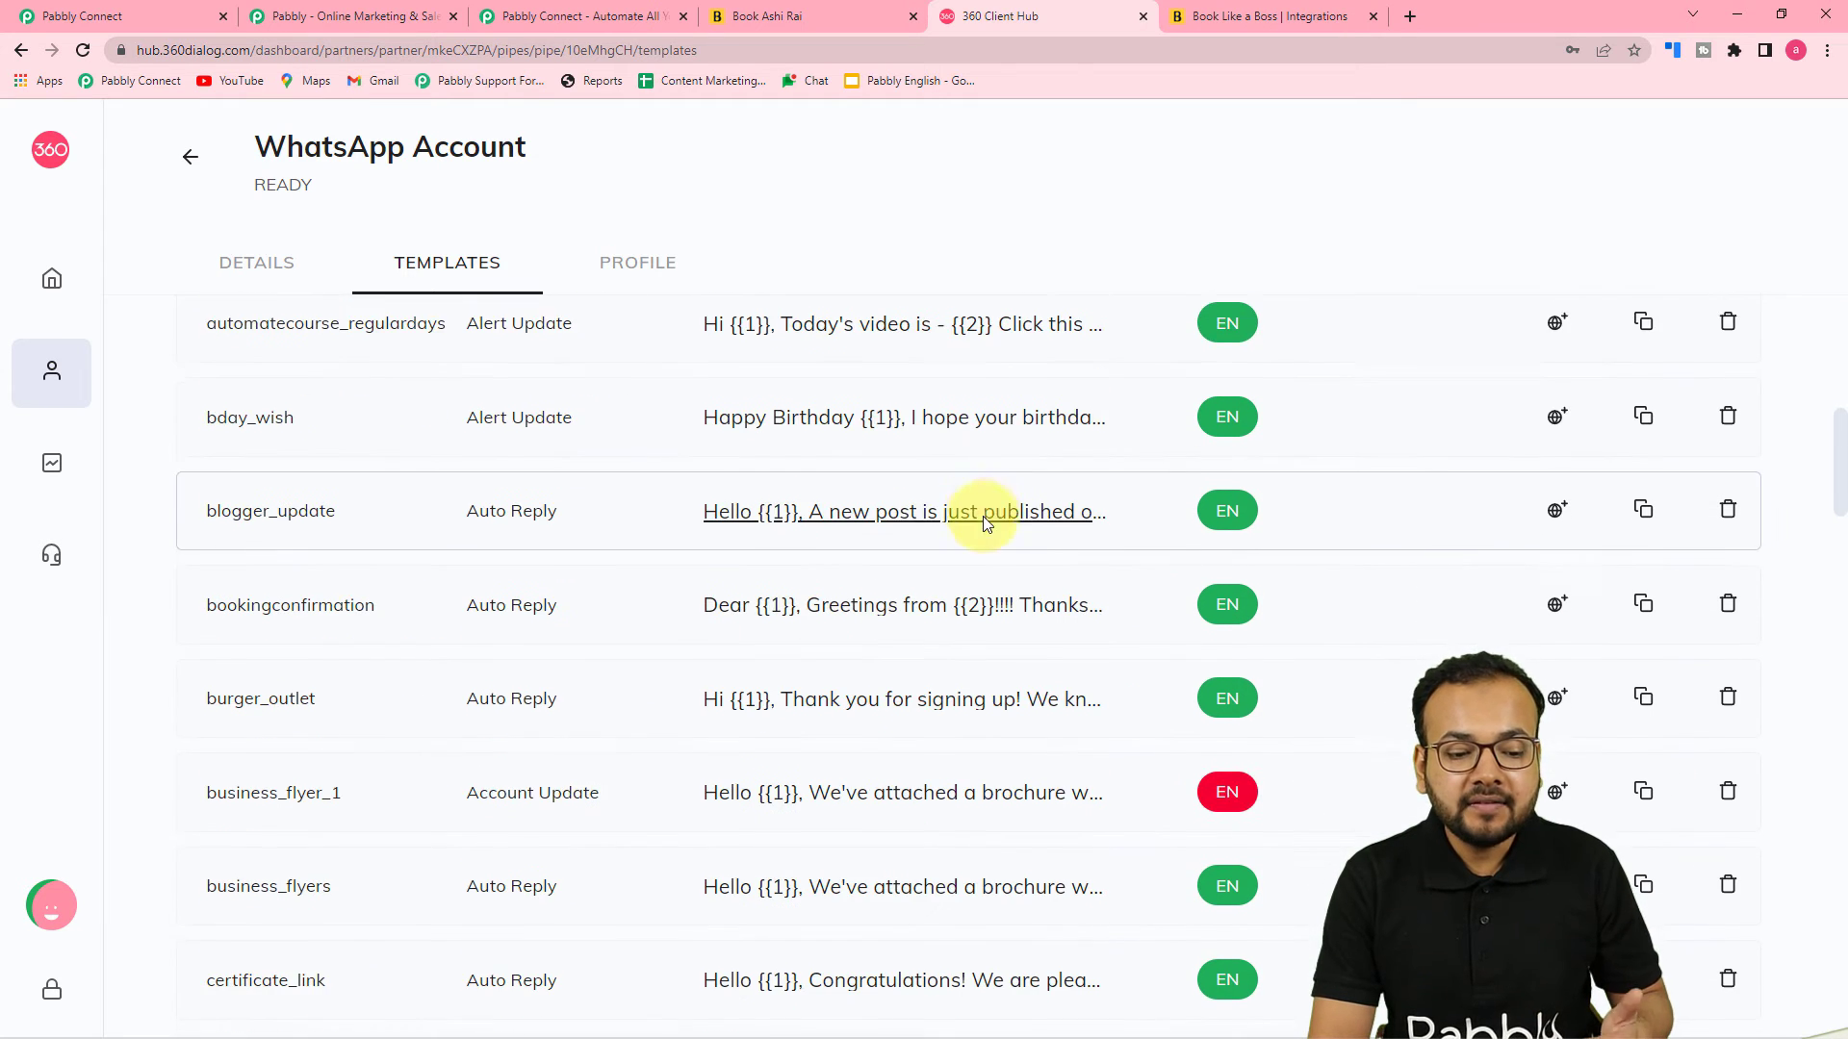
pyautogui.scroll(8, 967, 586)
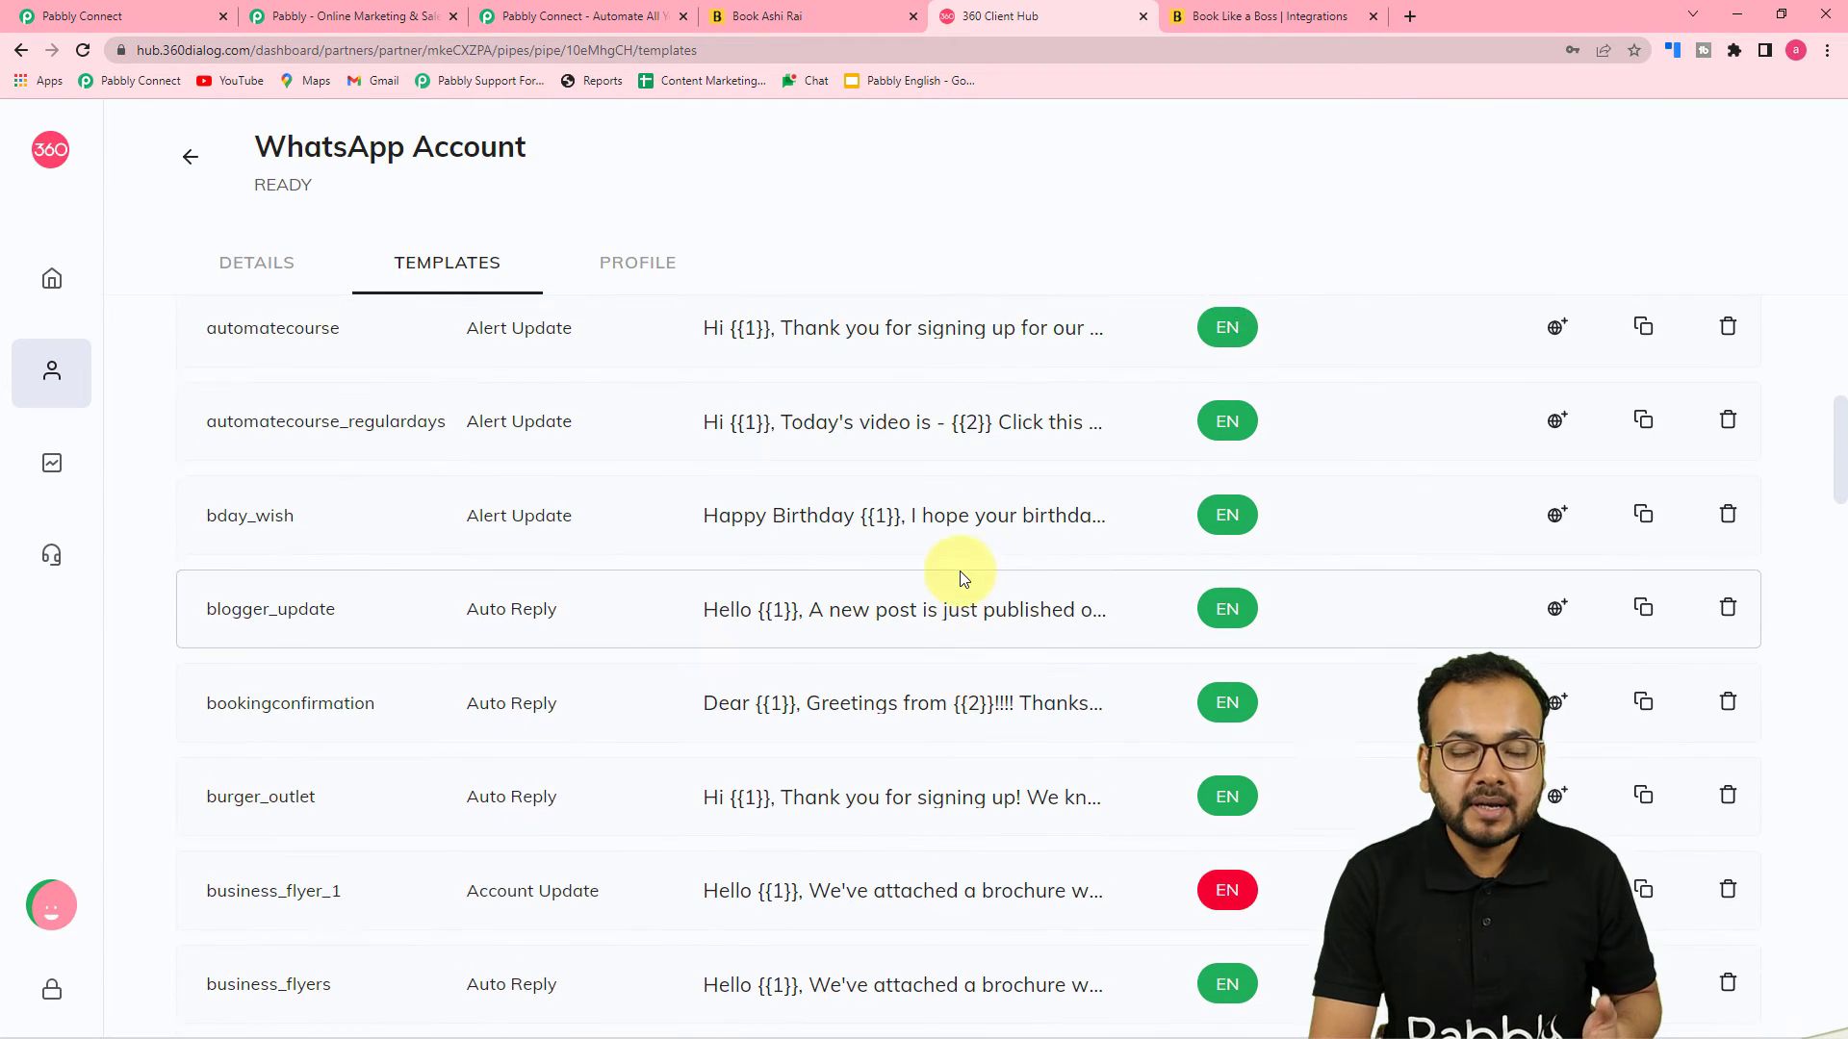
pyautogui.scroll(2, 963, 578)
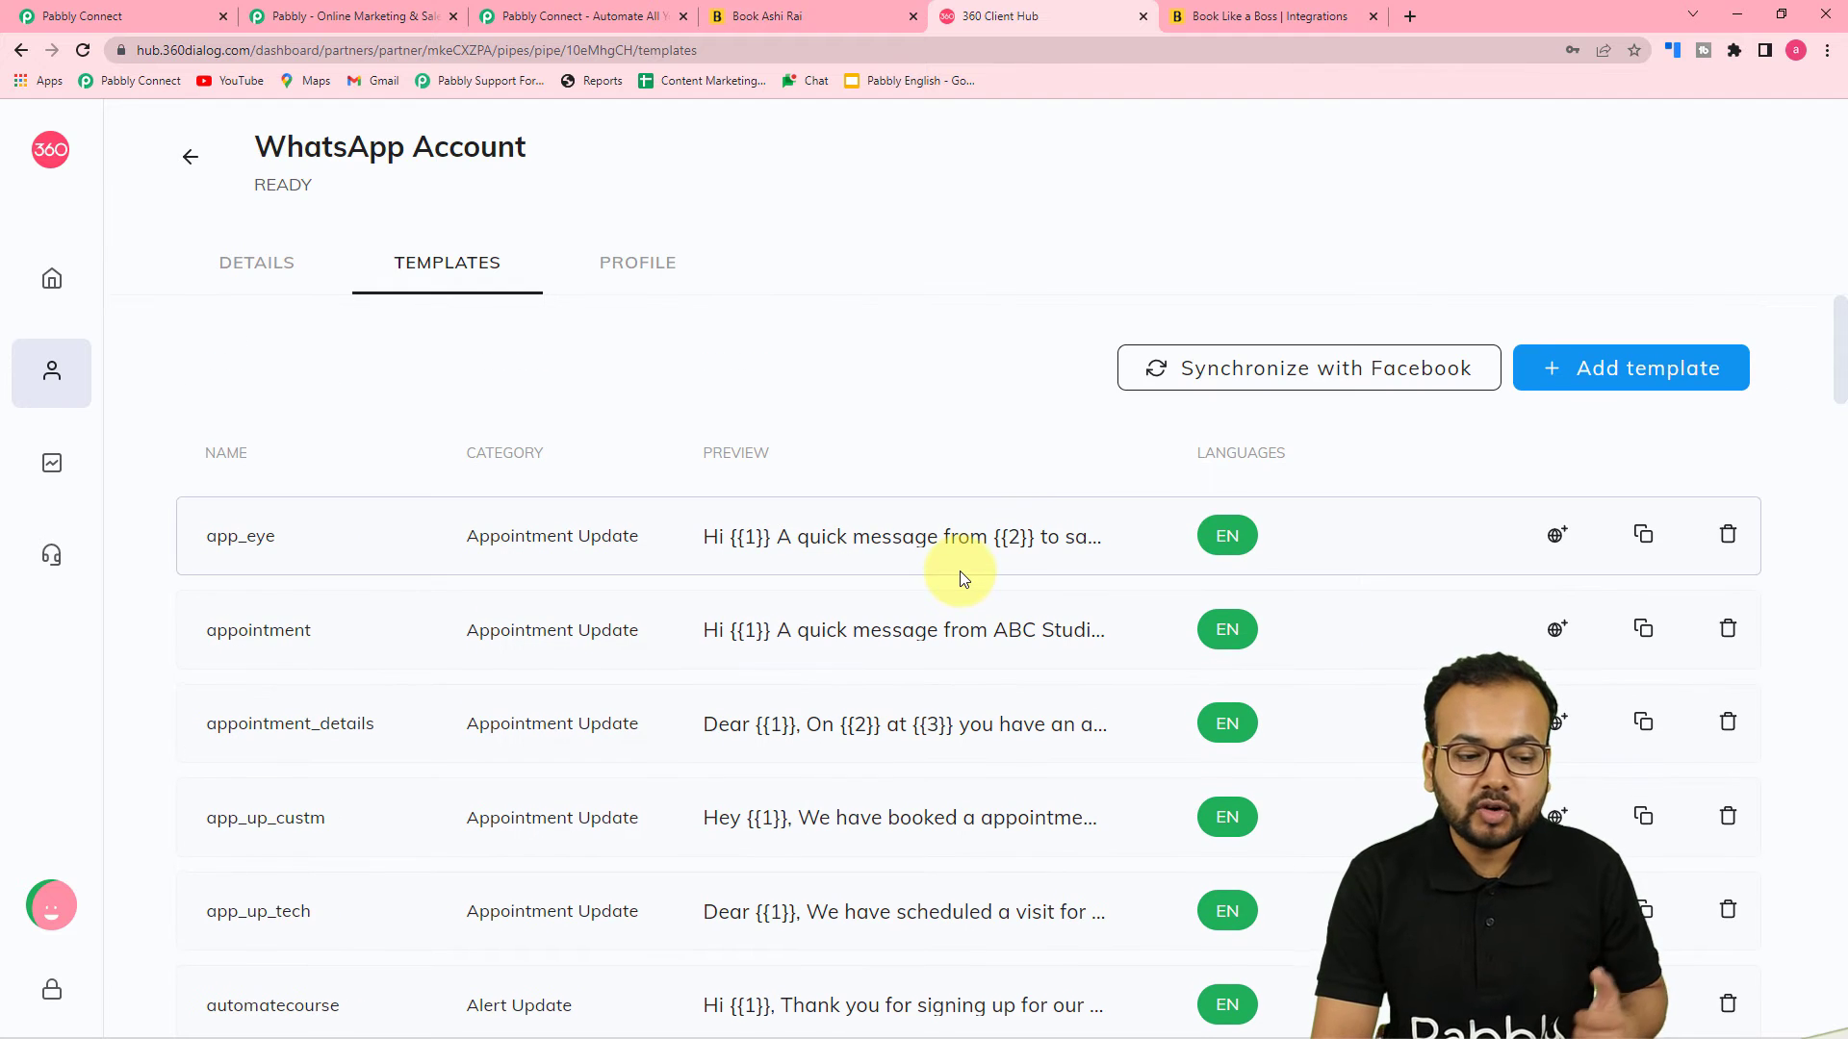
pyautogui.click(872, 546)
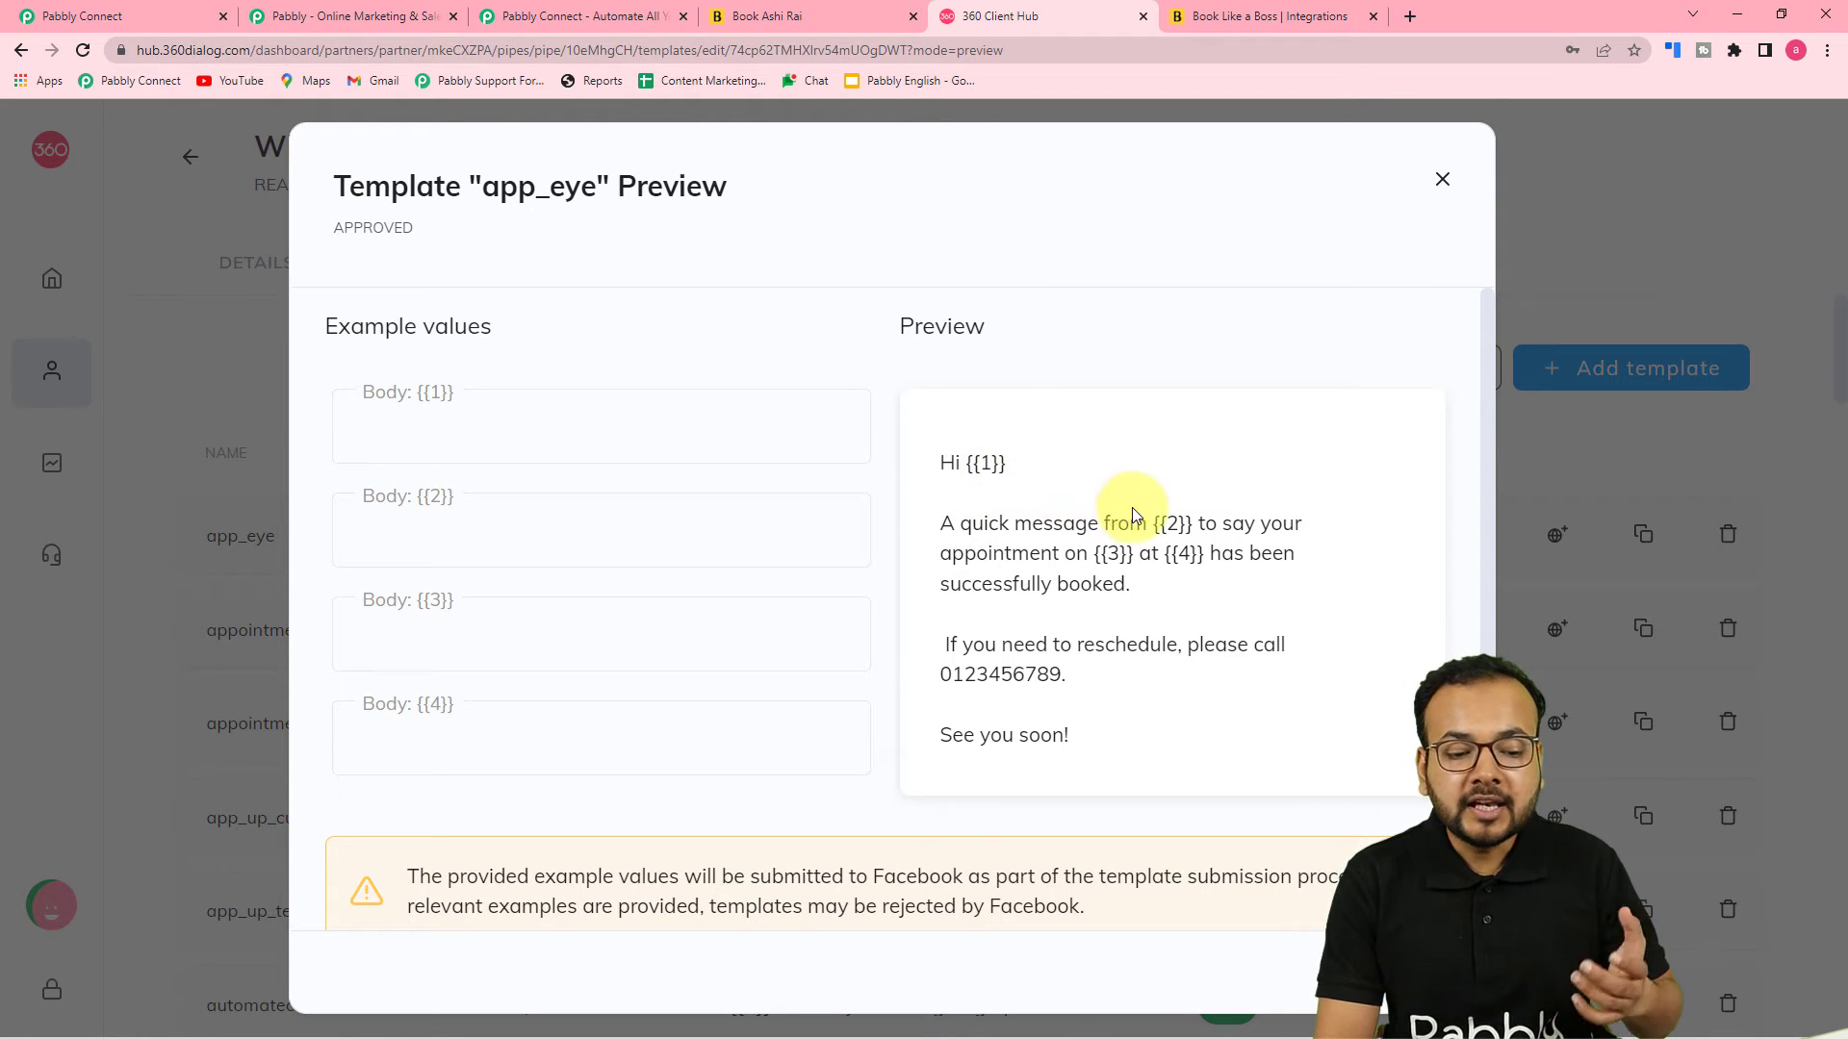
# Select the app_eye (en) template in the 360Dialog Send Template Message action
pyautogui.click(171, 26)
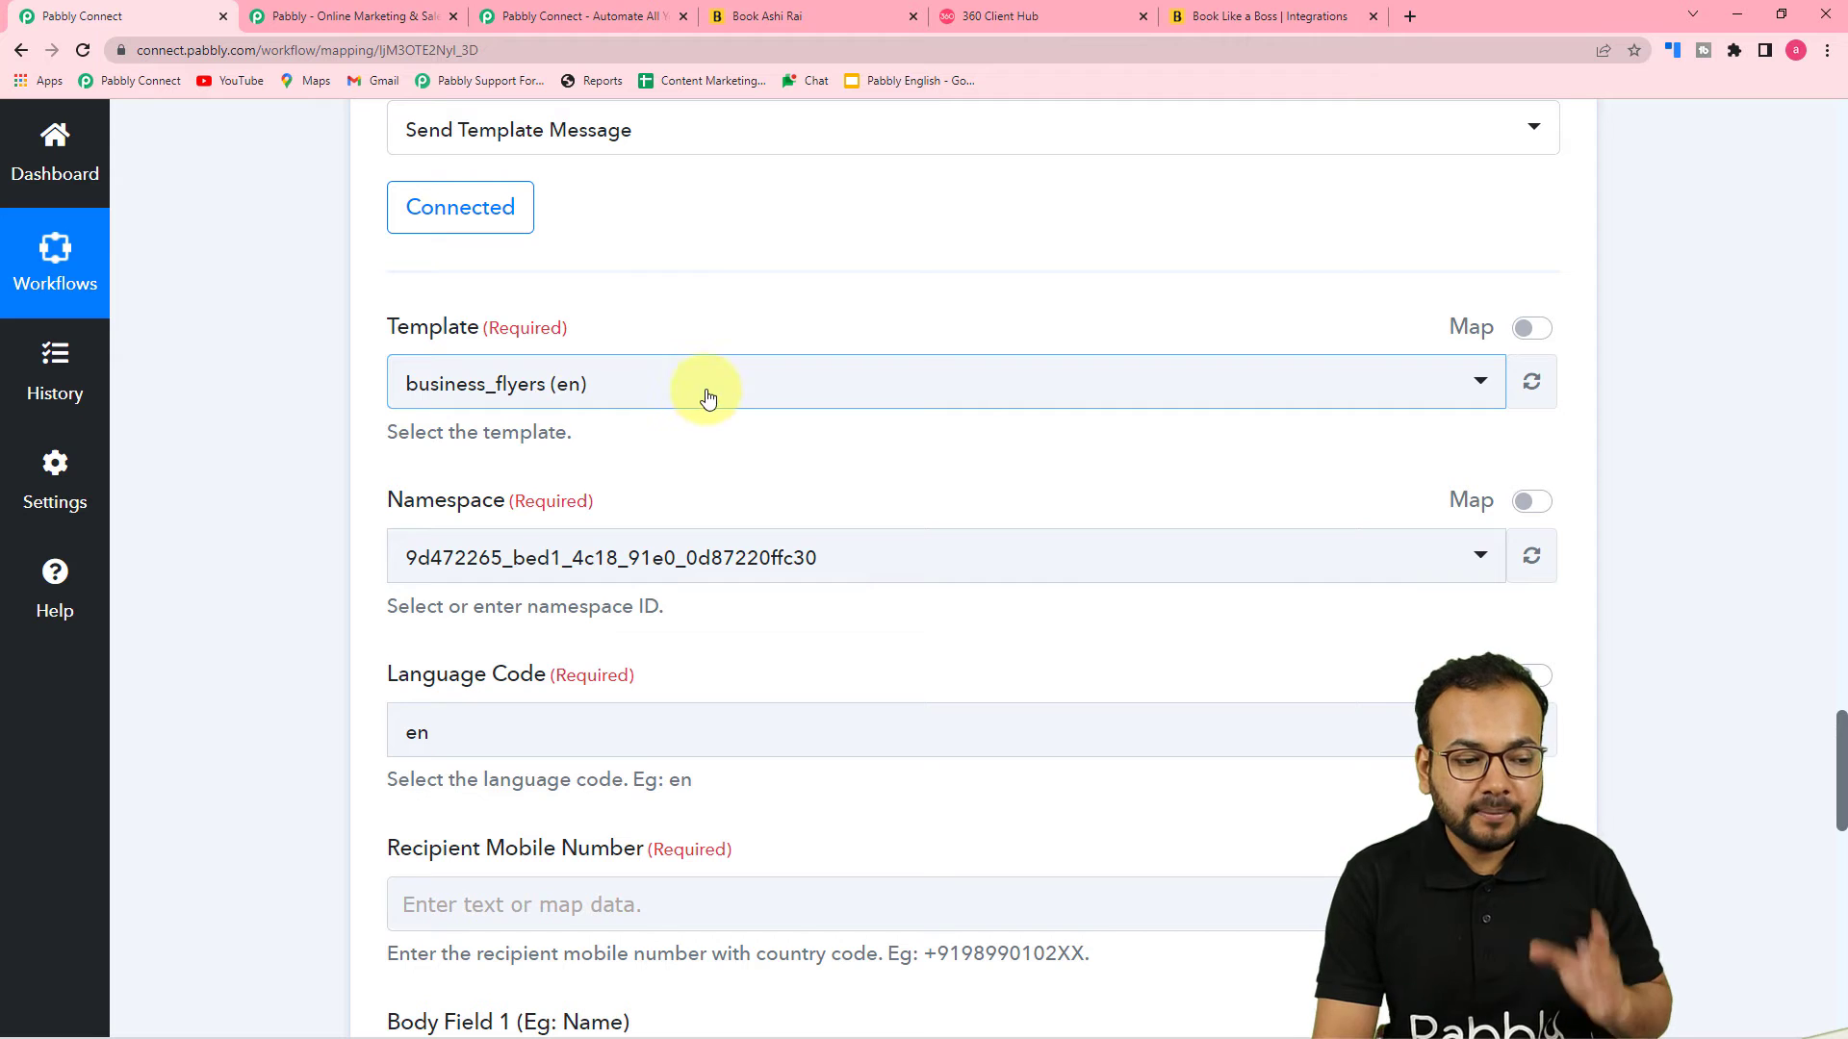
pyautogui.click(988, 21)
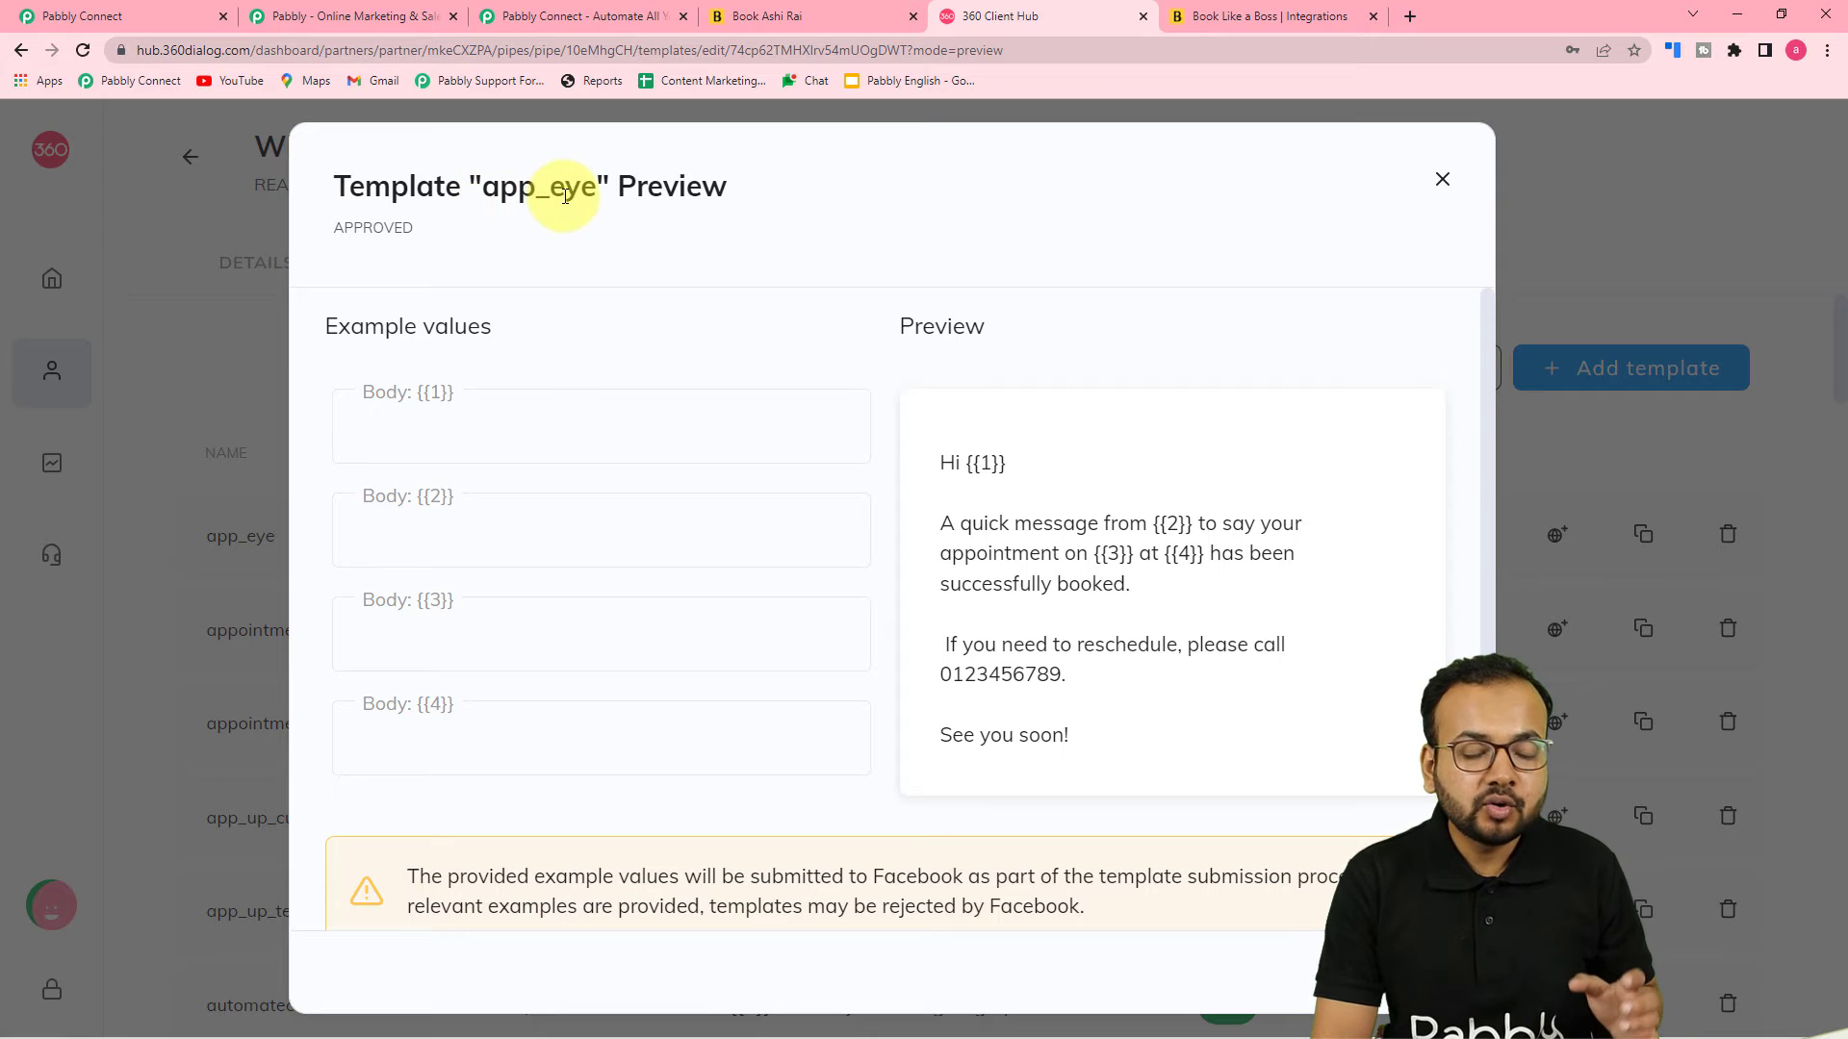
pyautogui.click(106, 17)
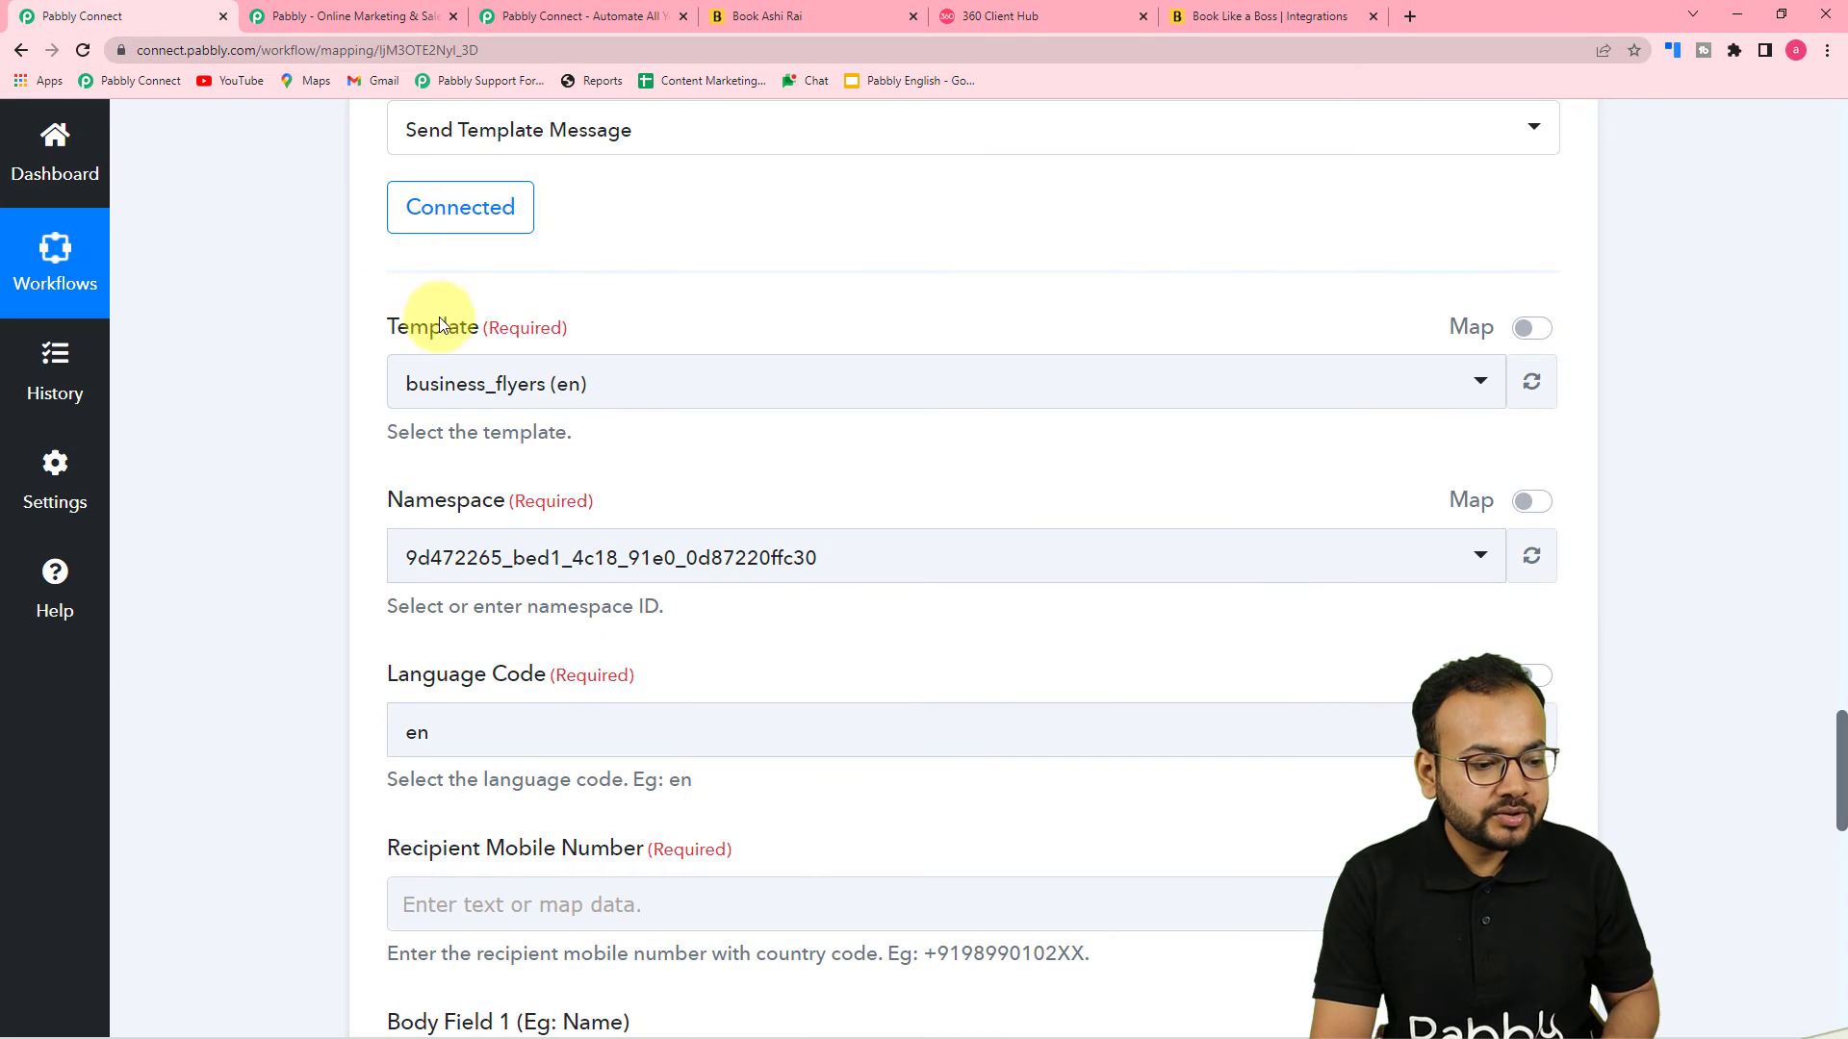
pyautogui.click(563, 393)
pyautogui.write('app')
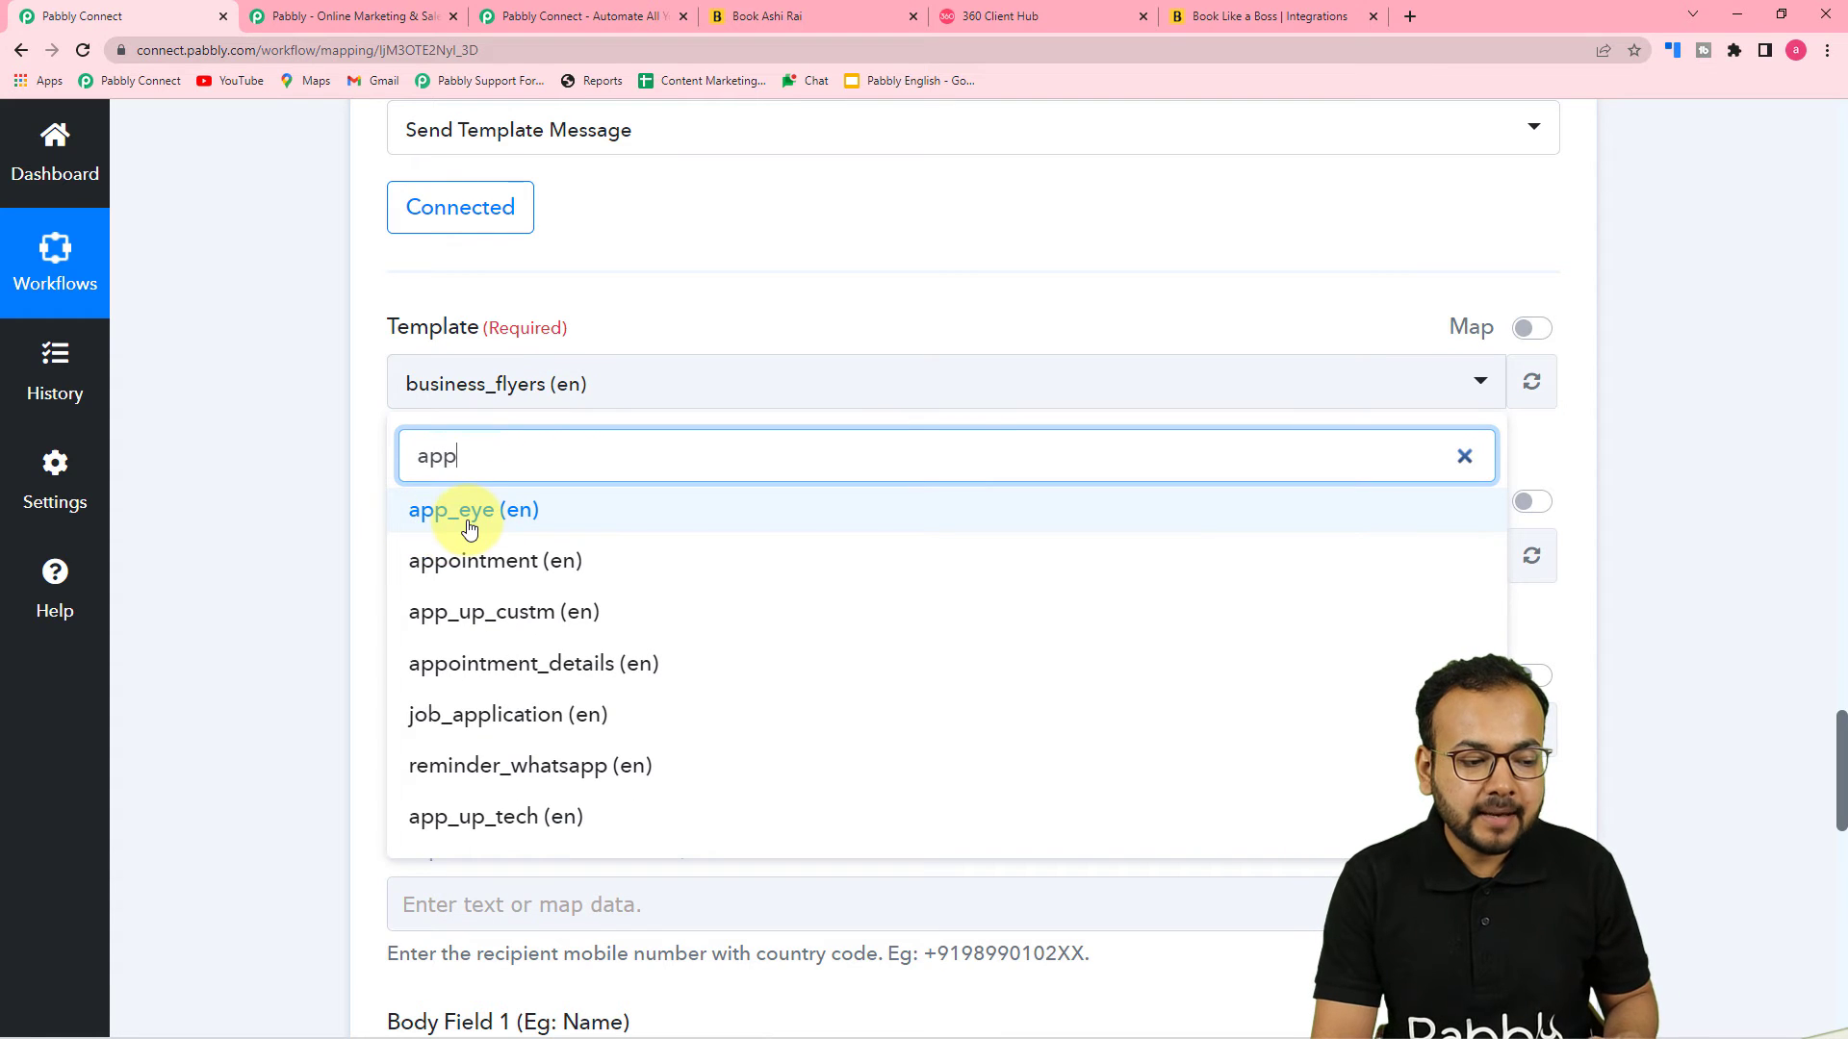
pyautogui.click(470, 530)
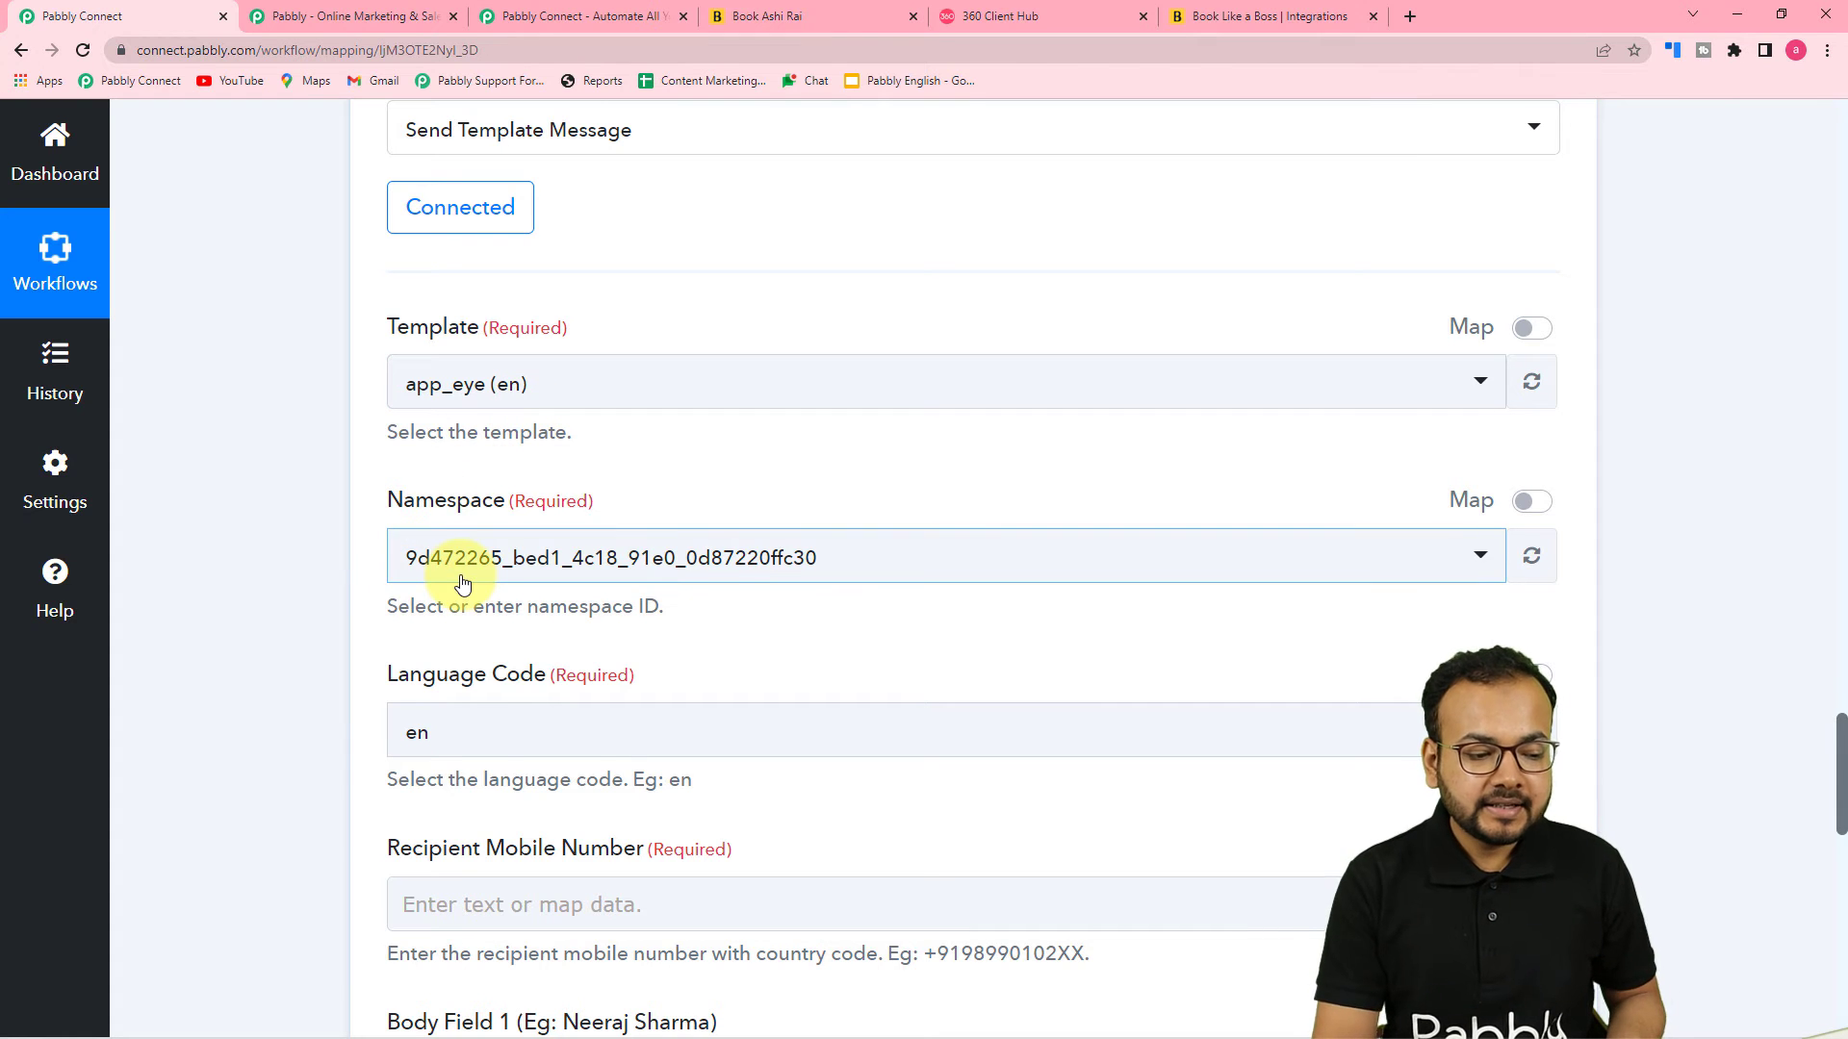
# Review the action's recipient and four body fields against the app_eye template preview
pyautogui.scroll(-1, 463, 582)
pyautogui.scroll(-3, 463, 582)
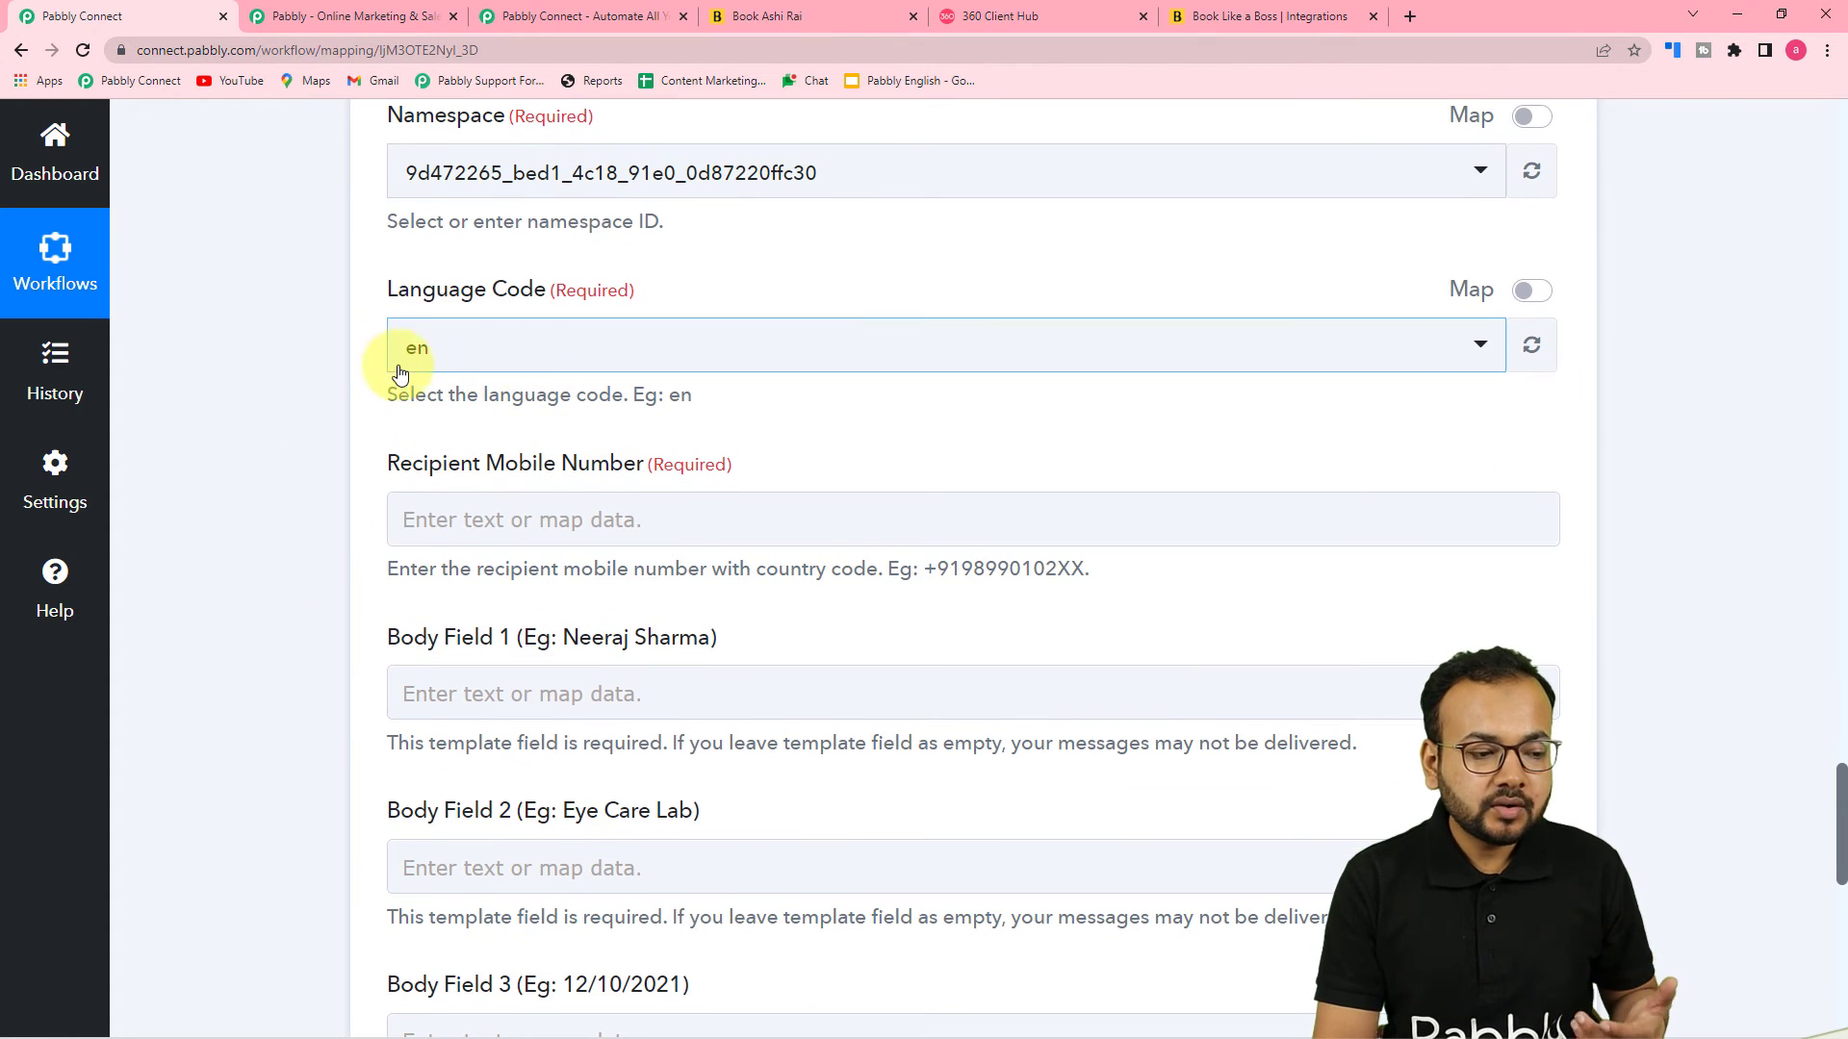
pyautogui.scroll(-2, 405, 370)
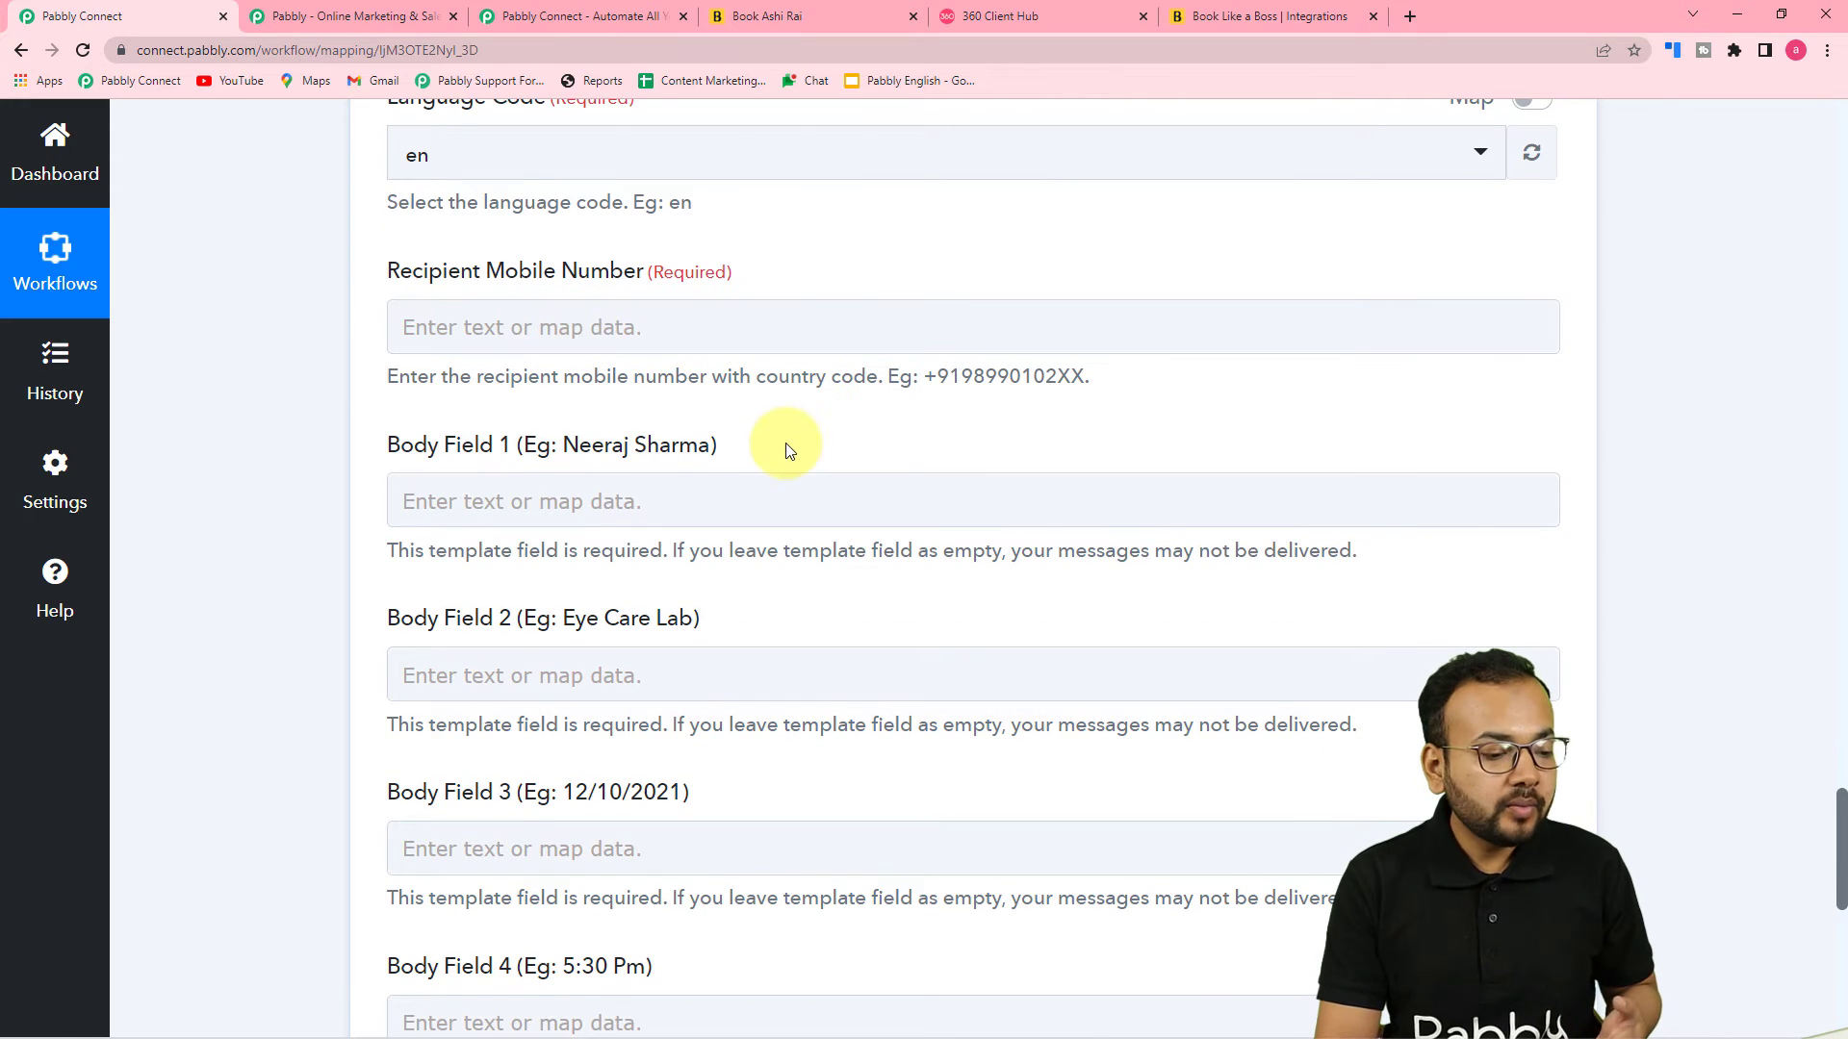
pyautogui.scroll(-3, 784, 440)
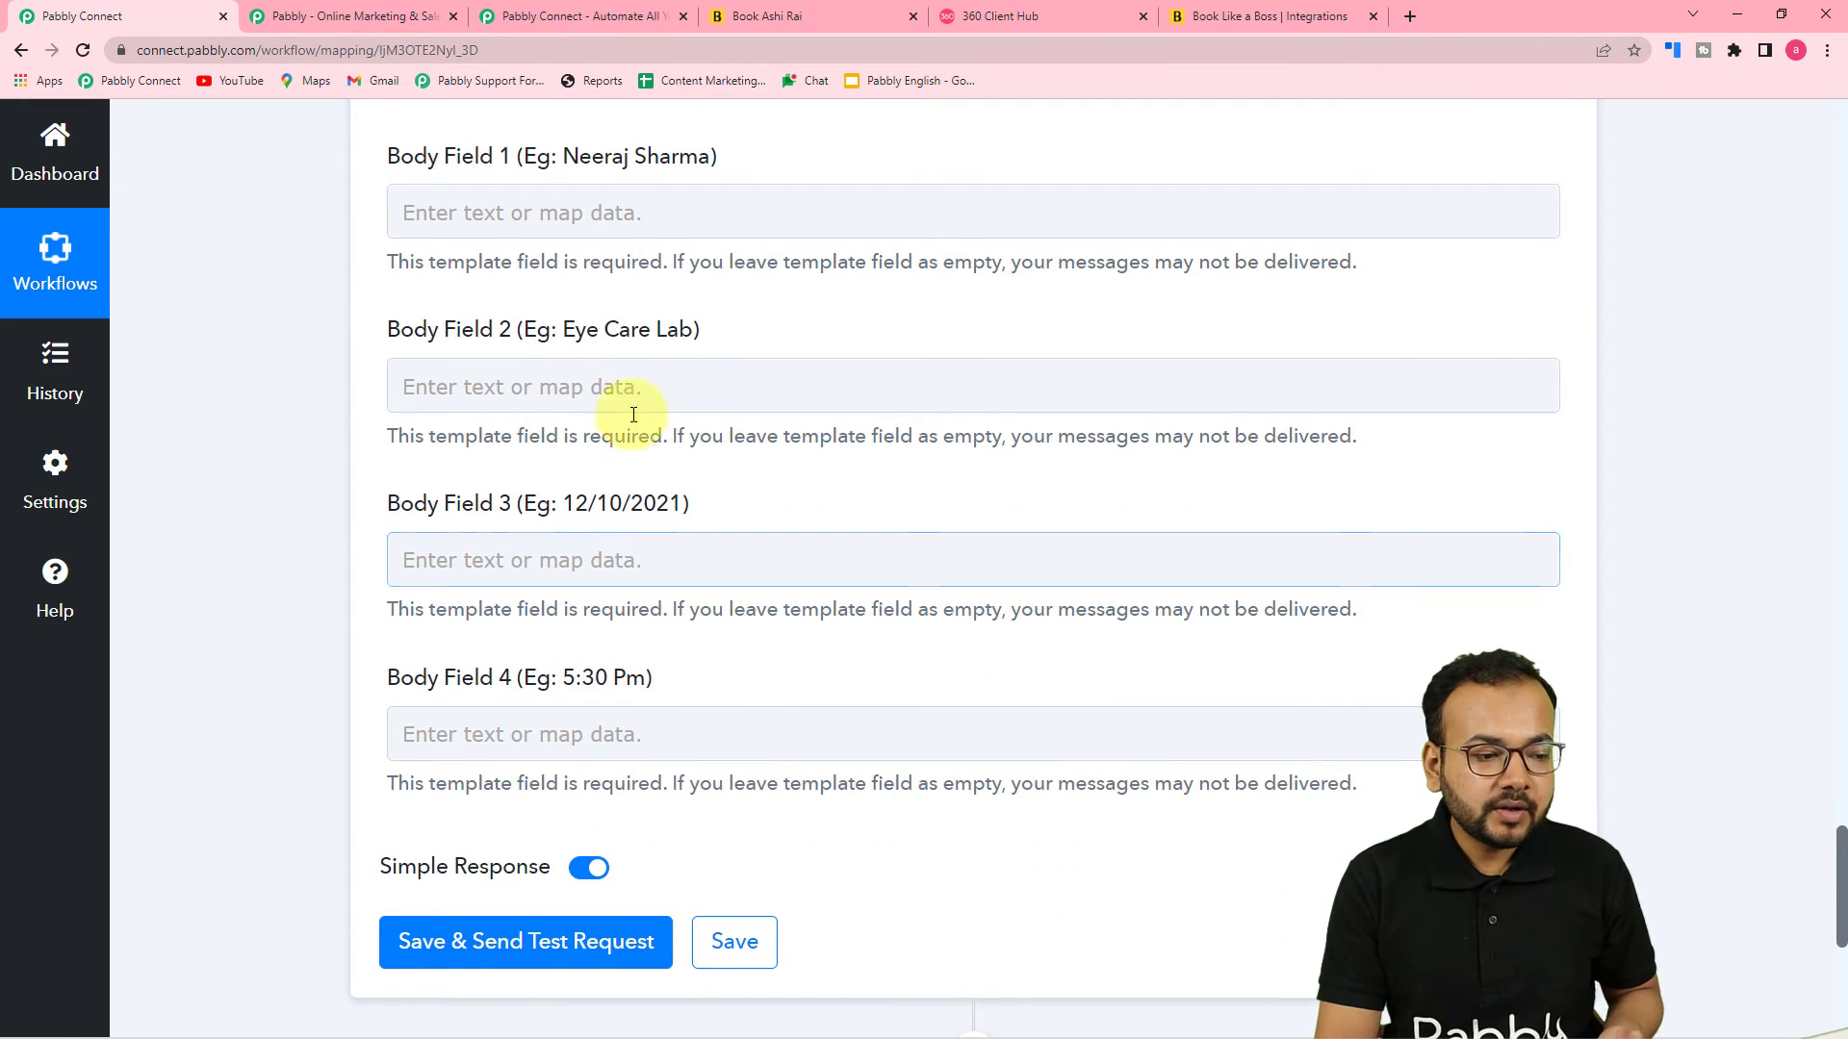
pyautogui.scroll(6, 616, 500)
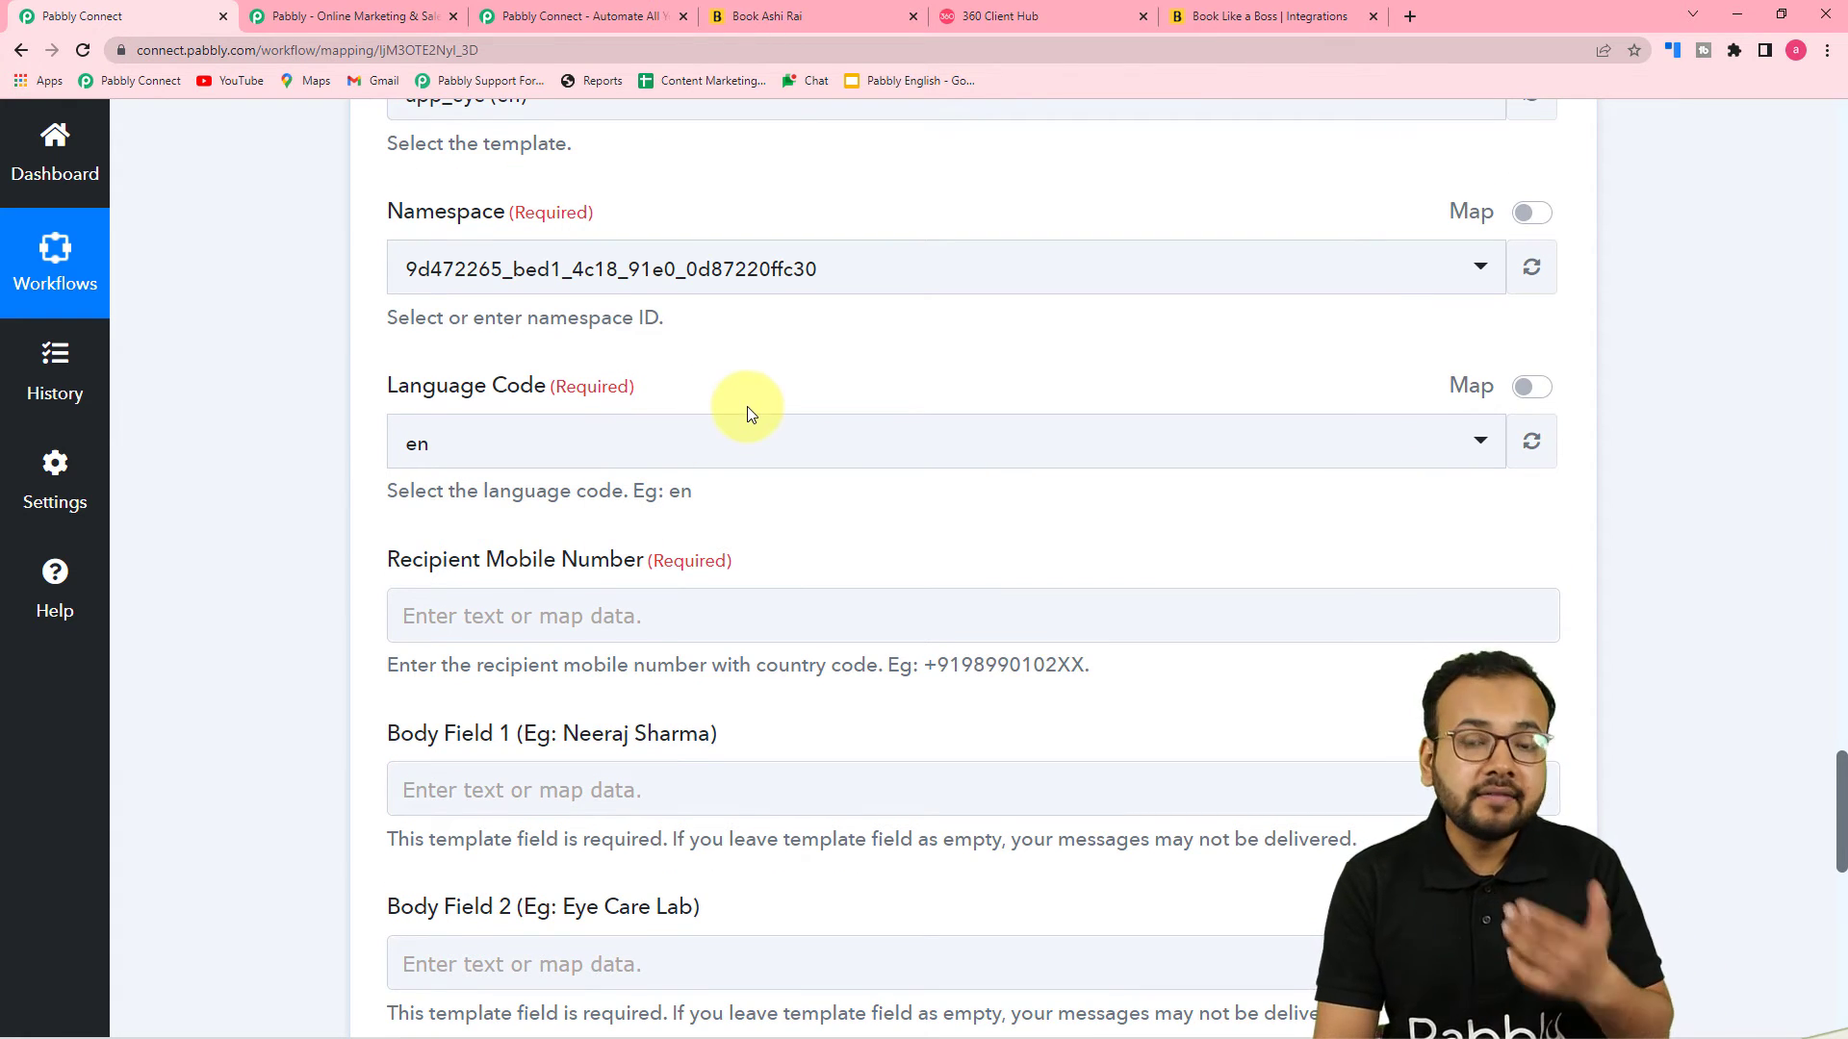
pyautogui.scroll(4, 747, 406)
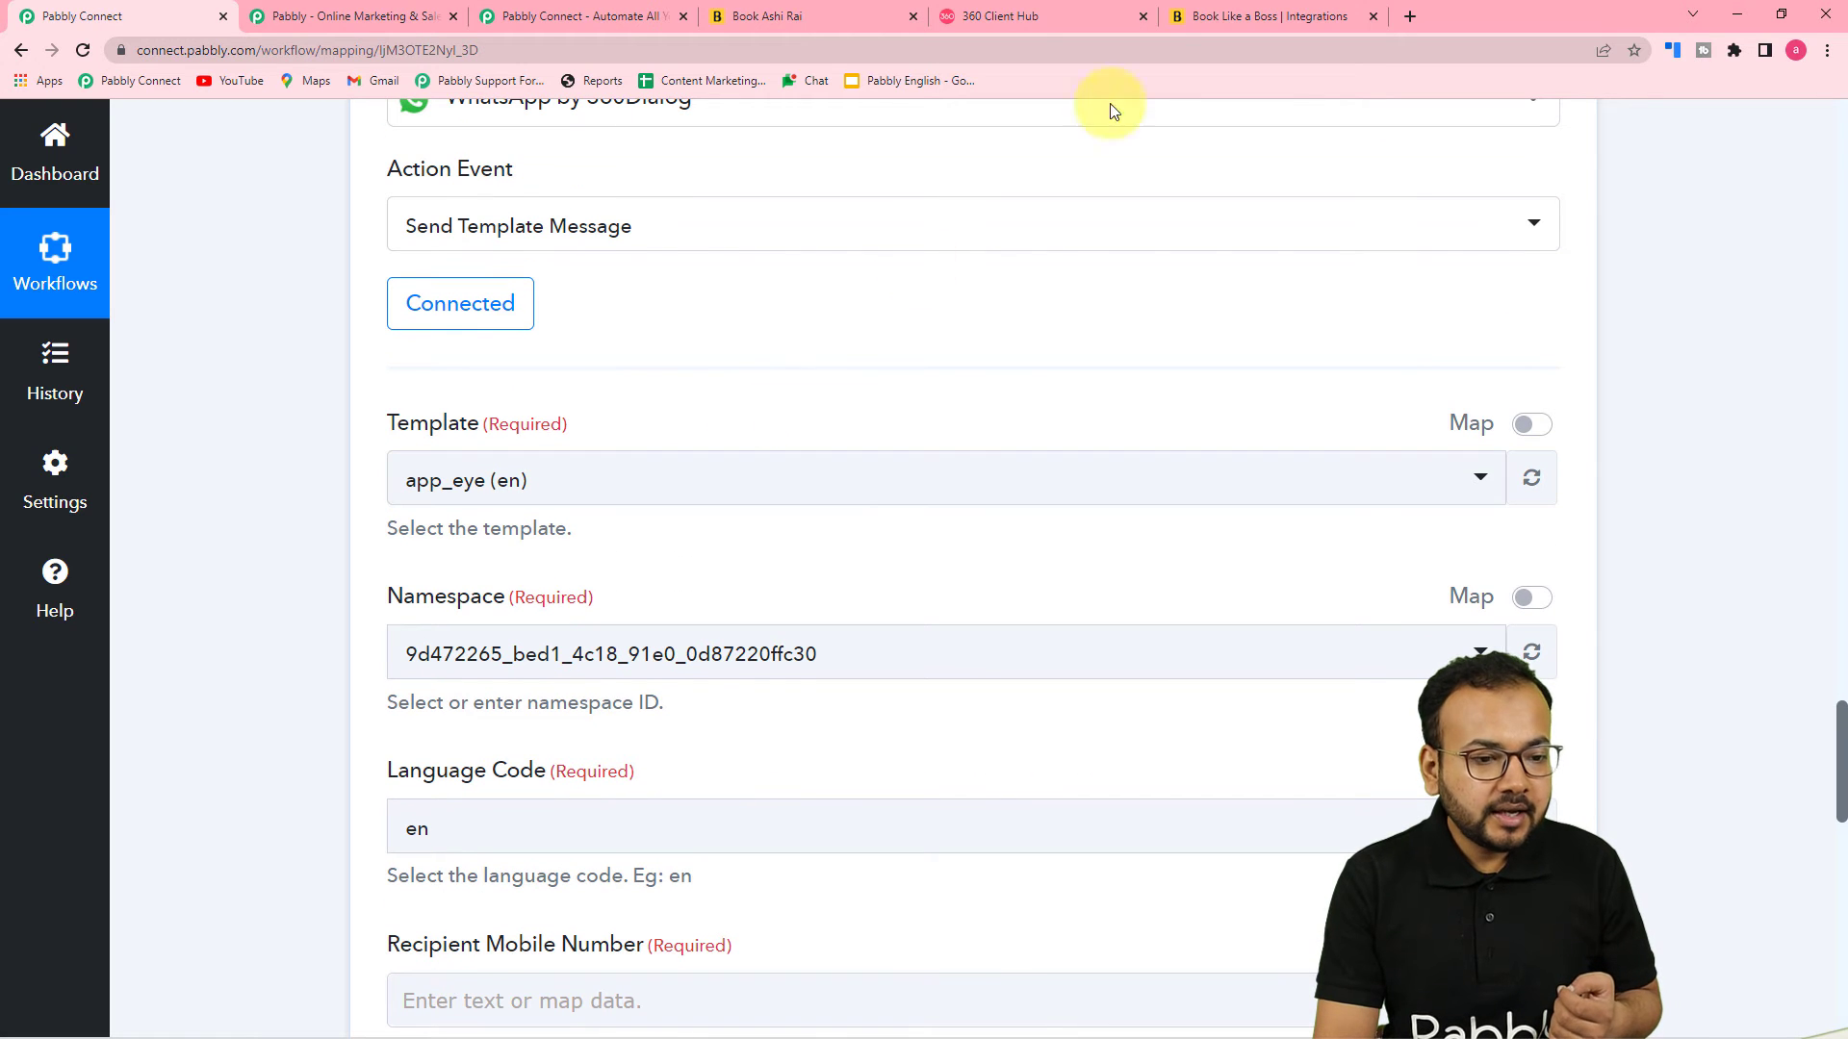
pyautogui.click(1030, 11)
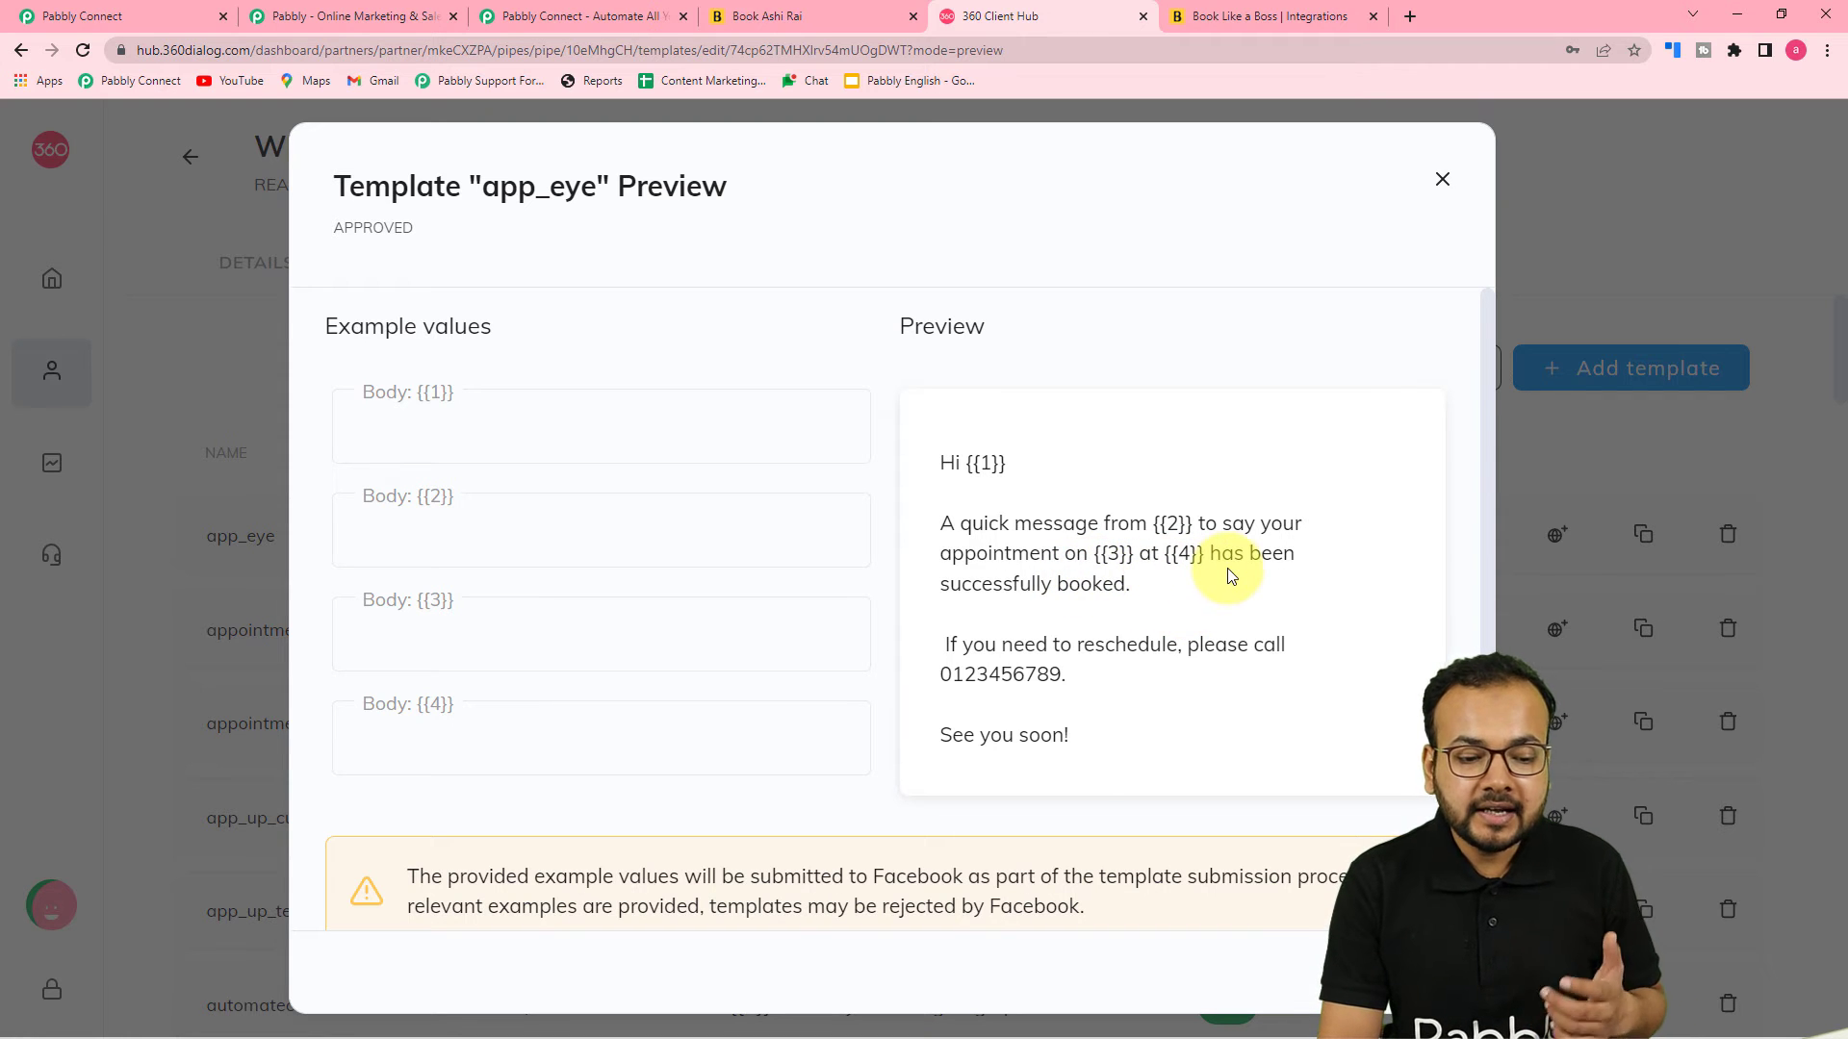
pyautogui.click(77, 17)
# Insert a new action step between the date formatter and the WhatsApp by 360Dialog action
pyautogui.scroll(8, 227, 378)
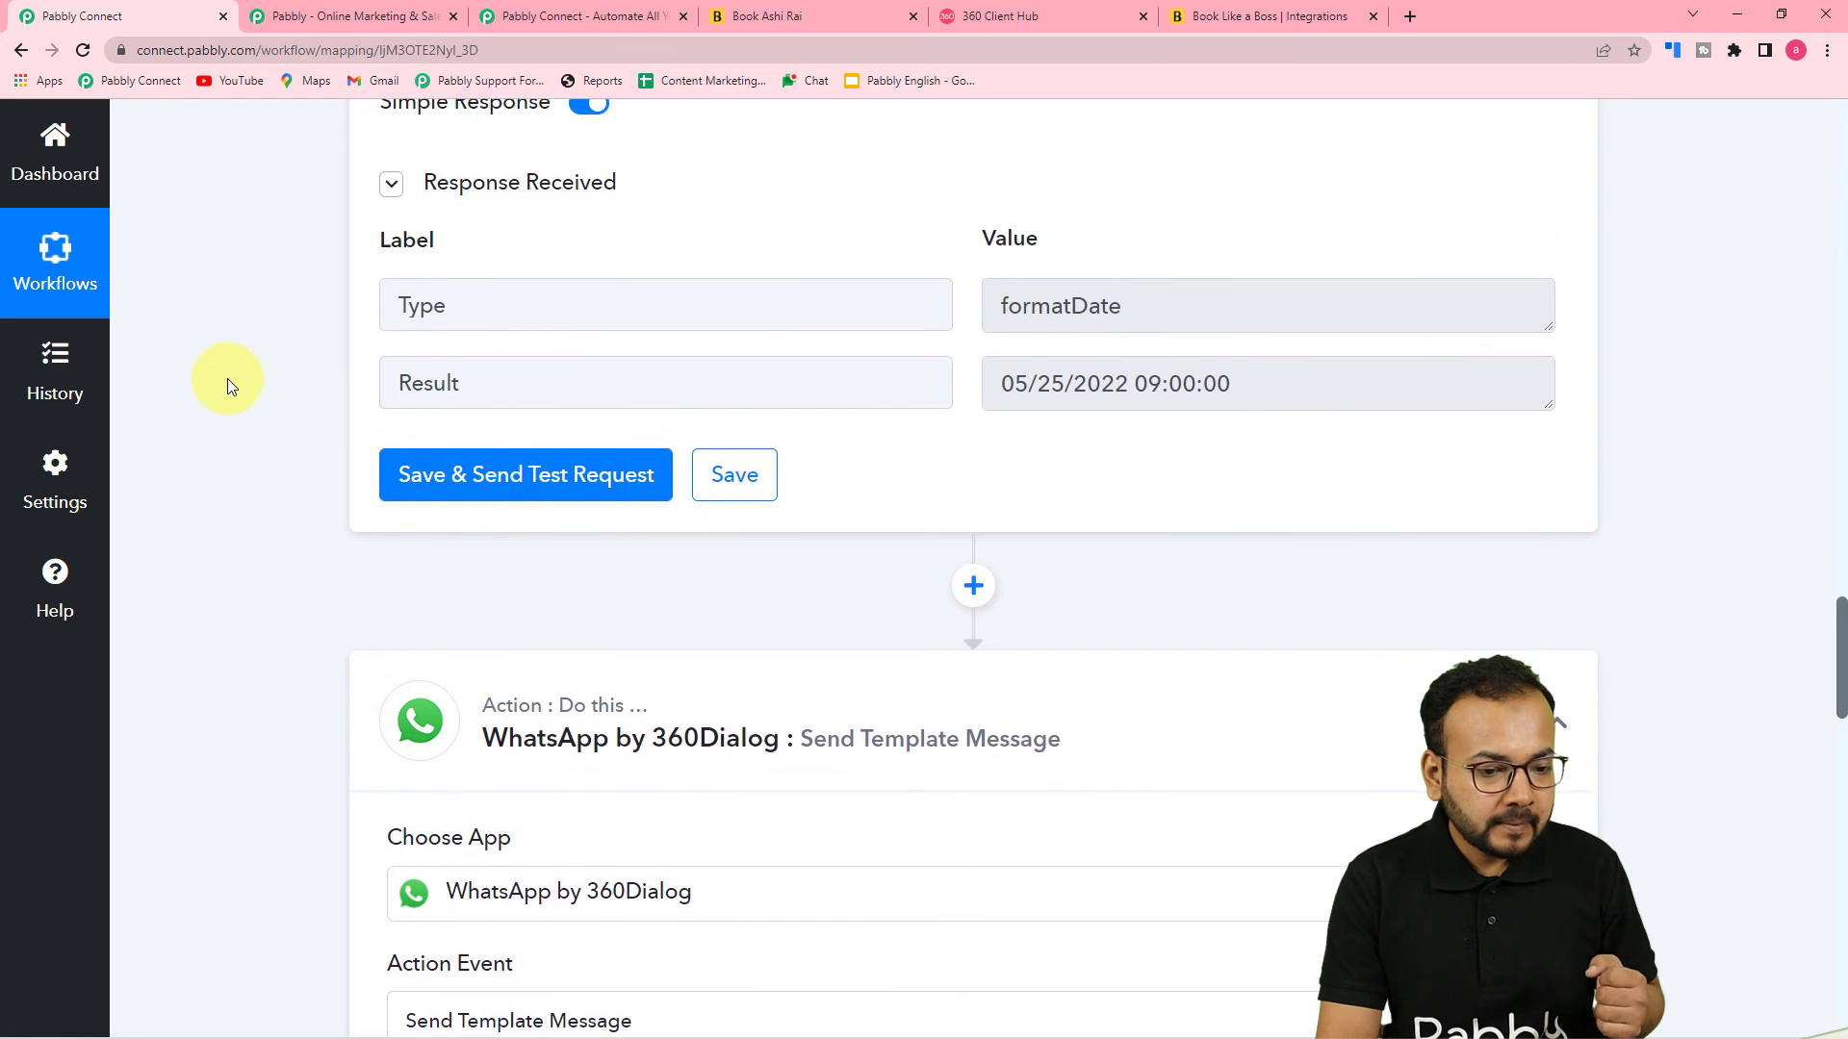
pyautogui.scroll(1, 227, 378)
pyautogui.scroll(-3, 227, 378)
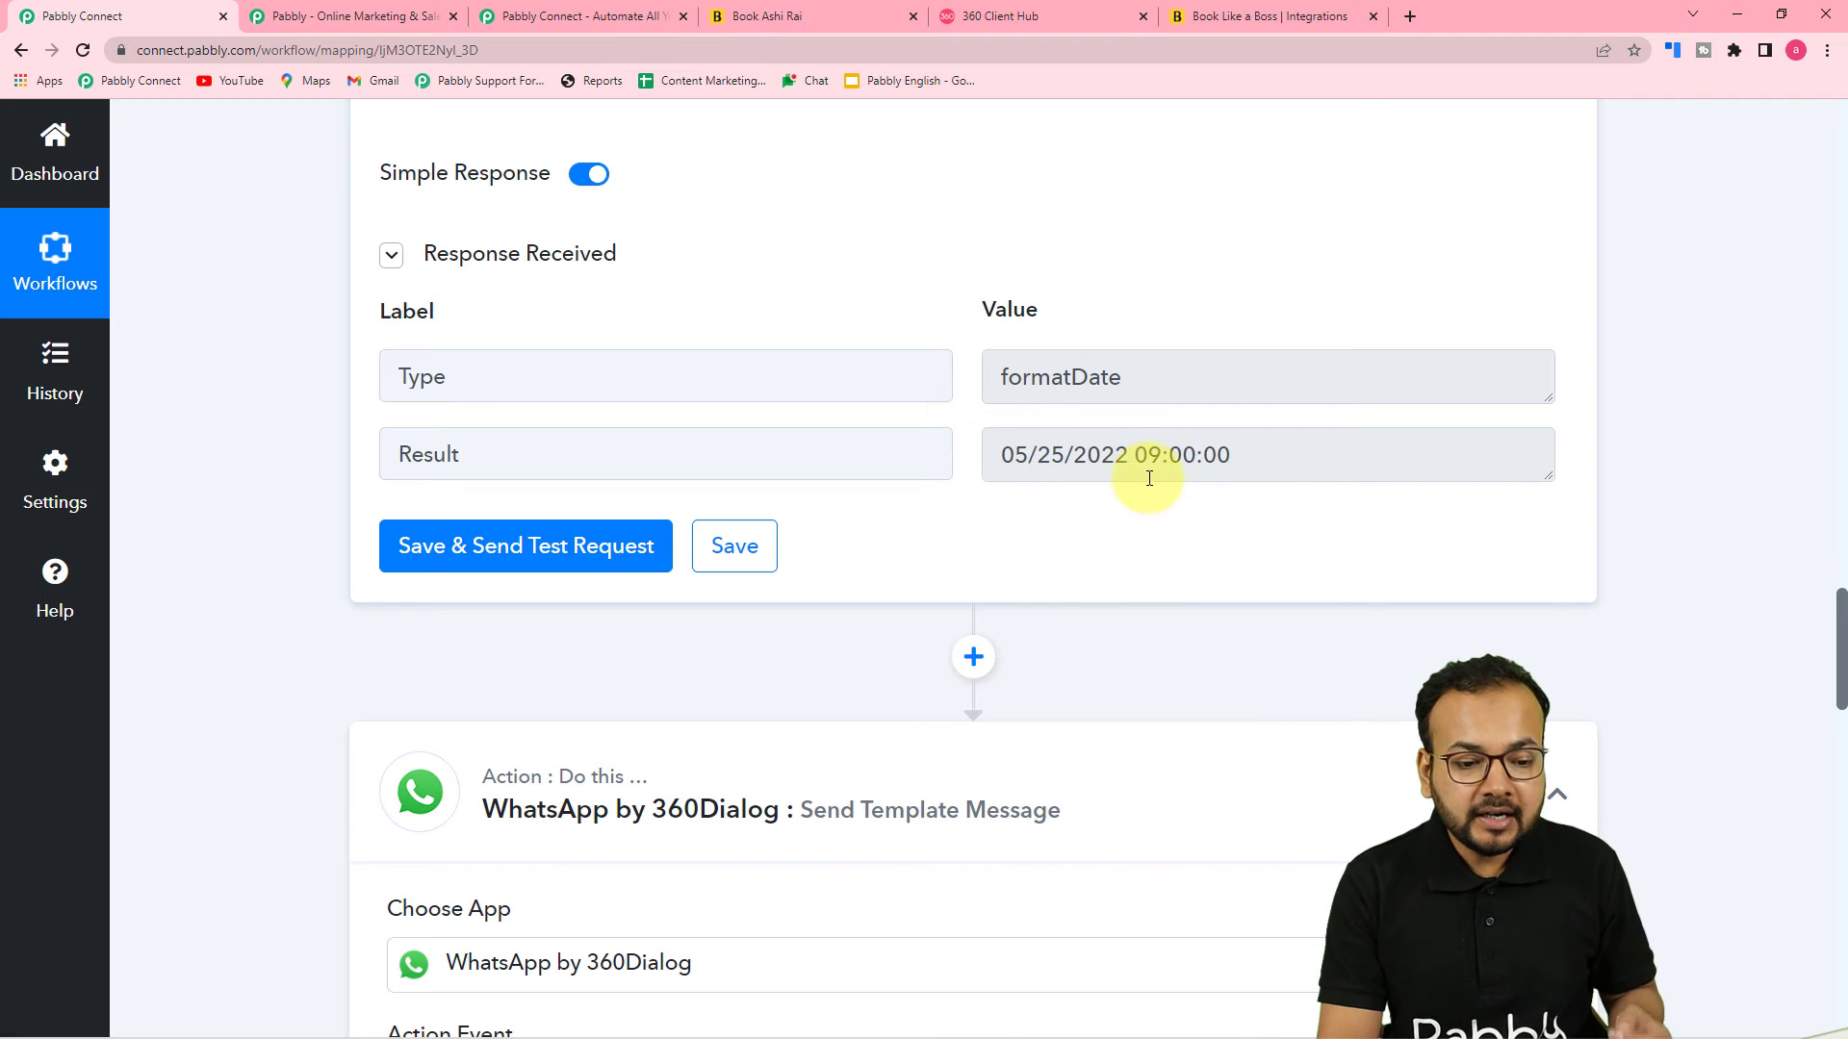
pyautogui.click(1064, 17)
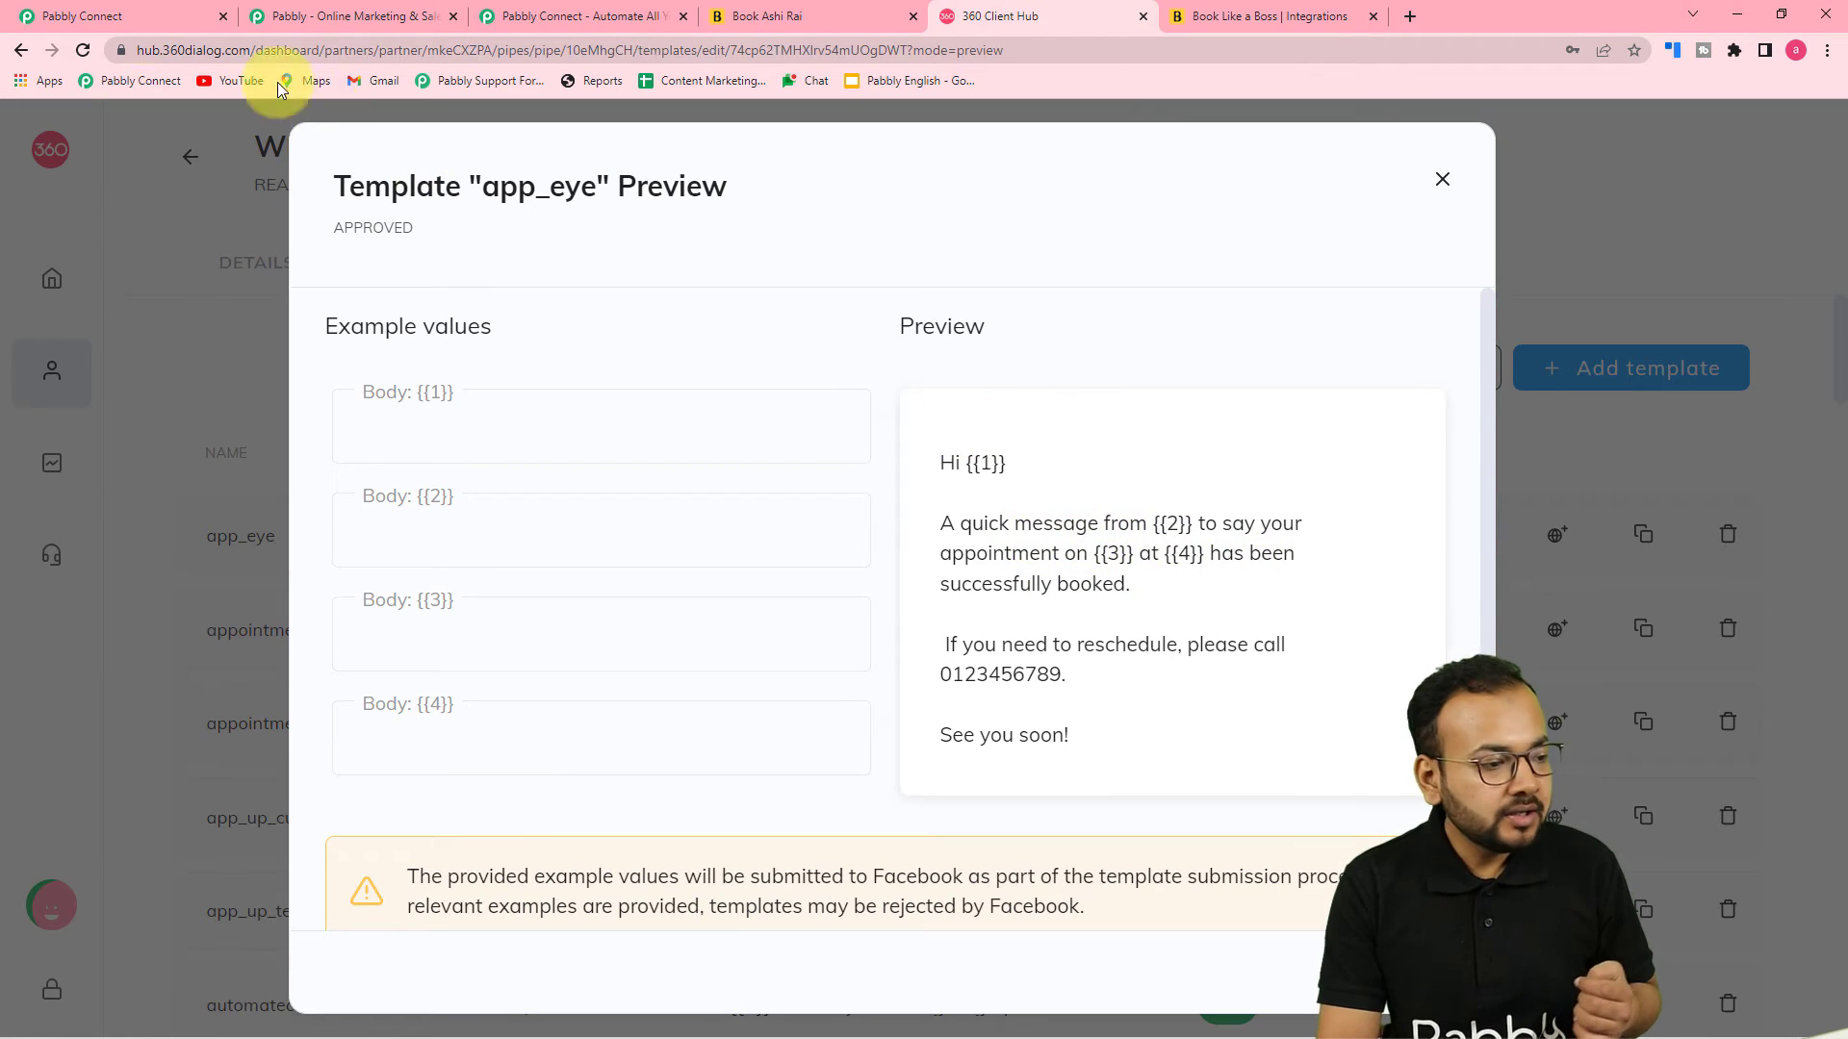
pyautogui.click(112, 23)
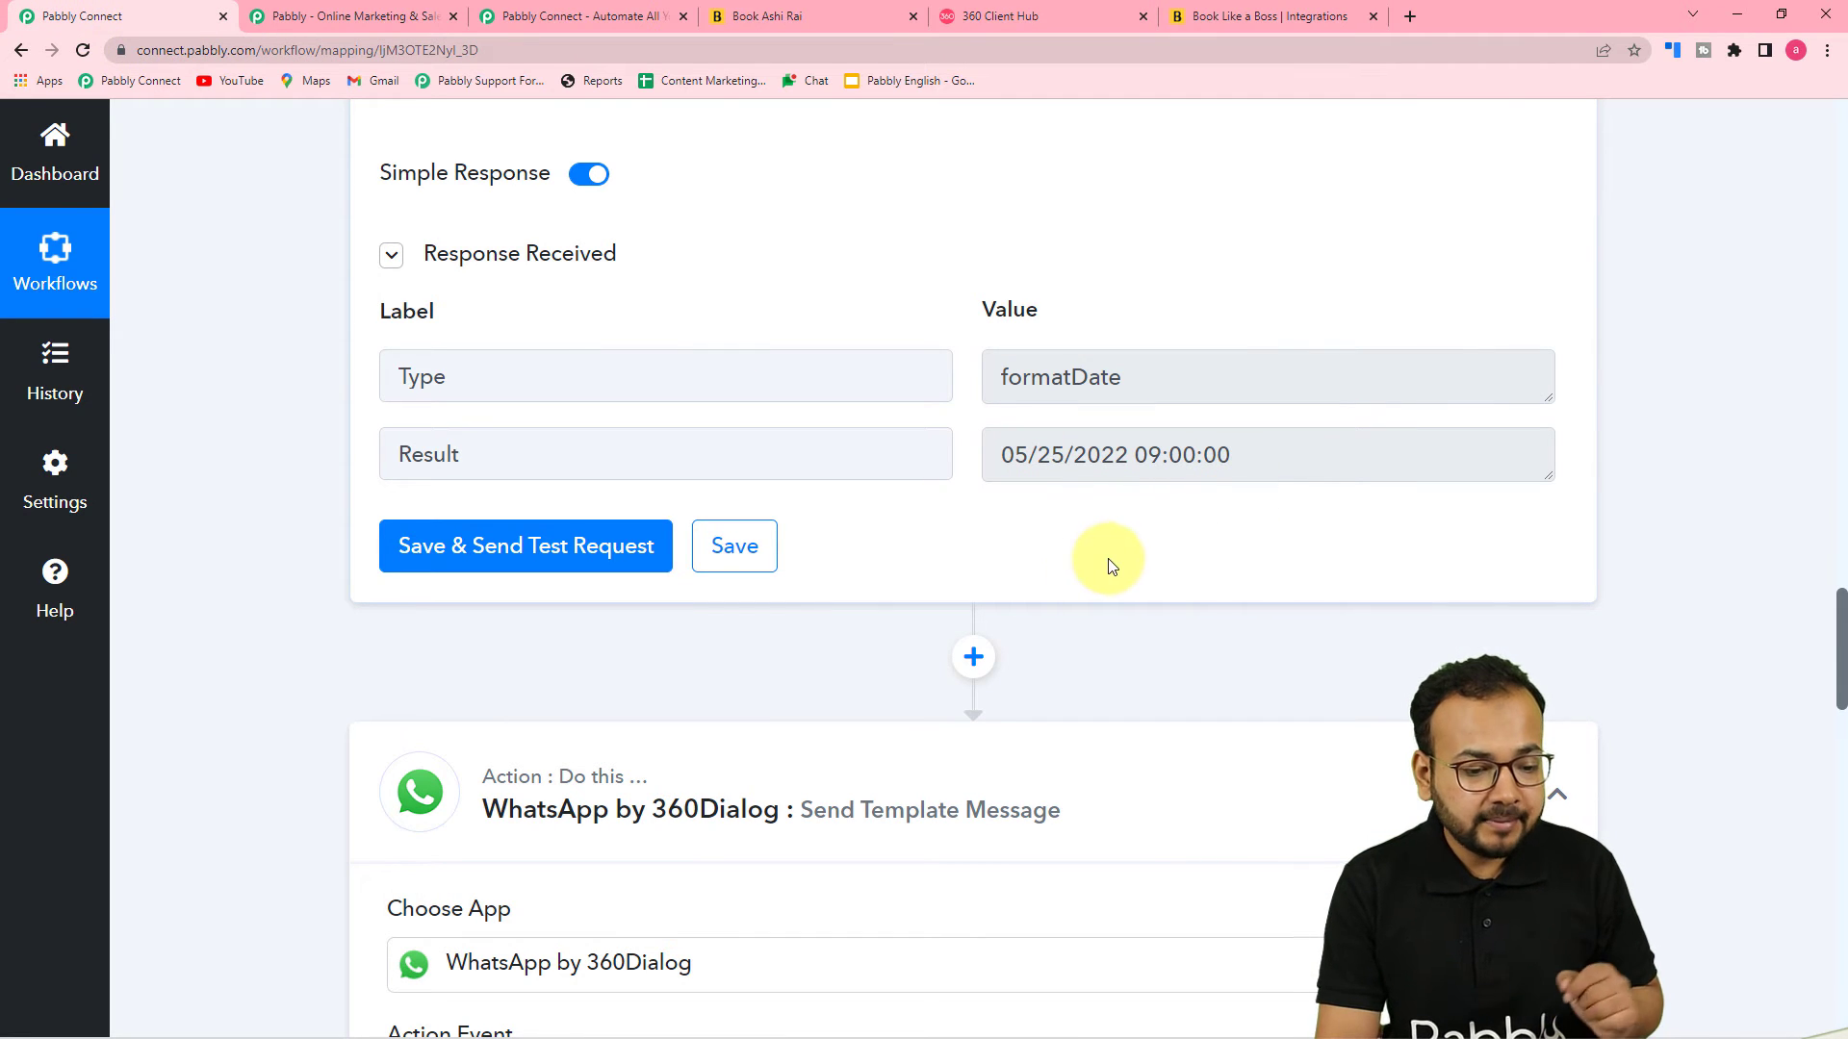
pyautogui.click(975, 657)
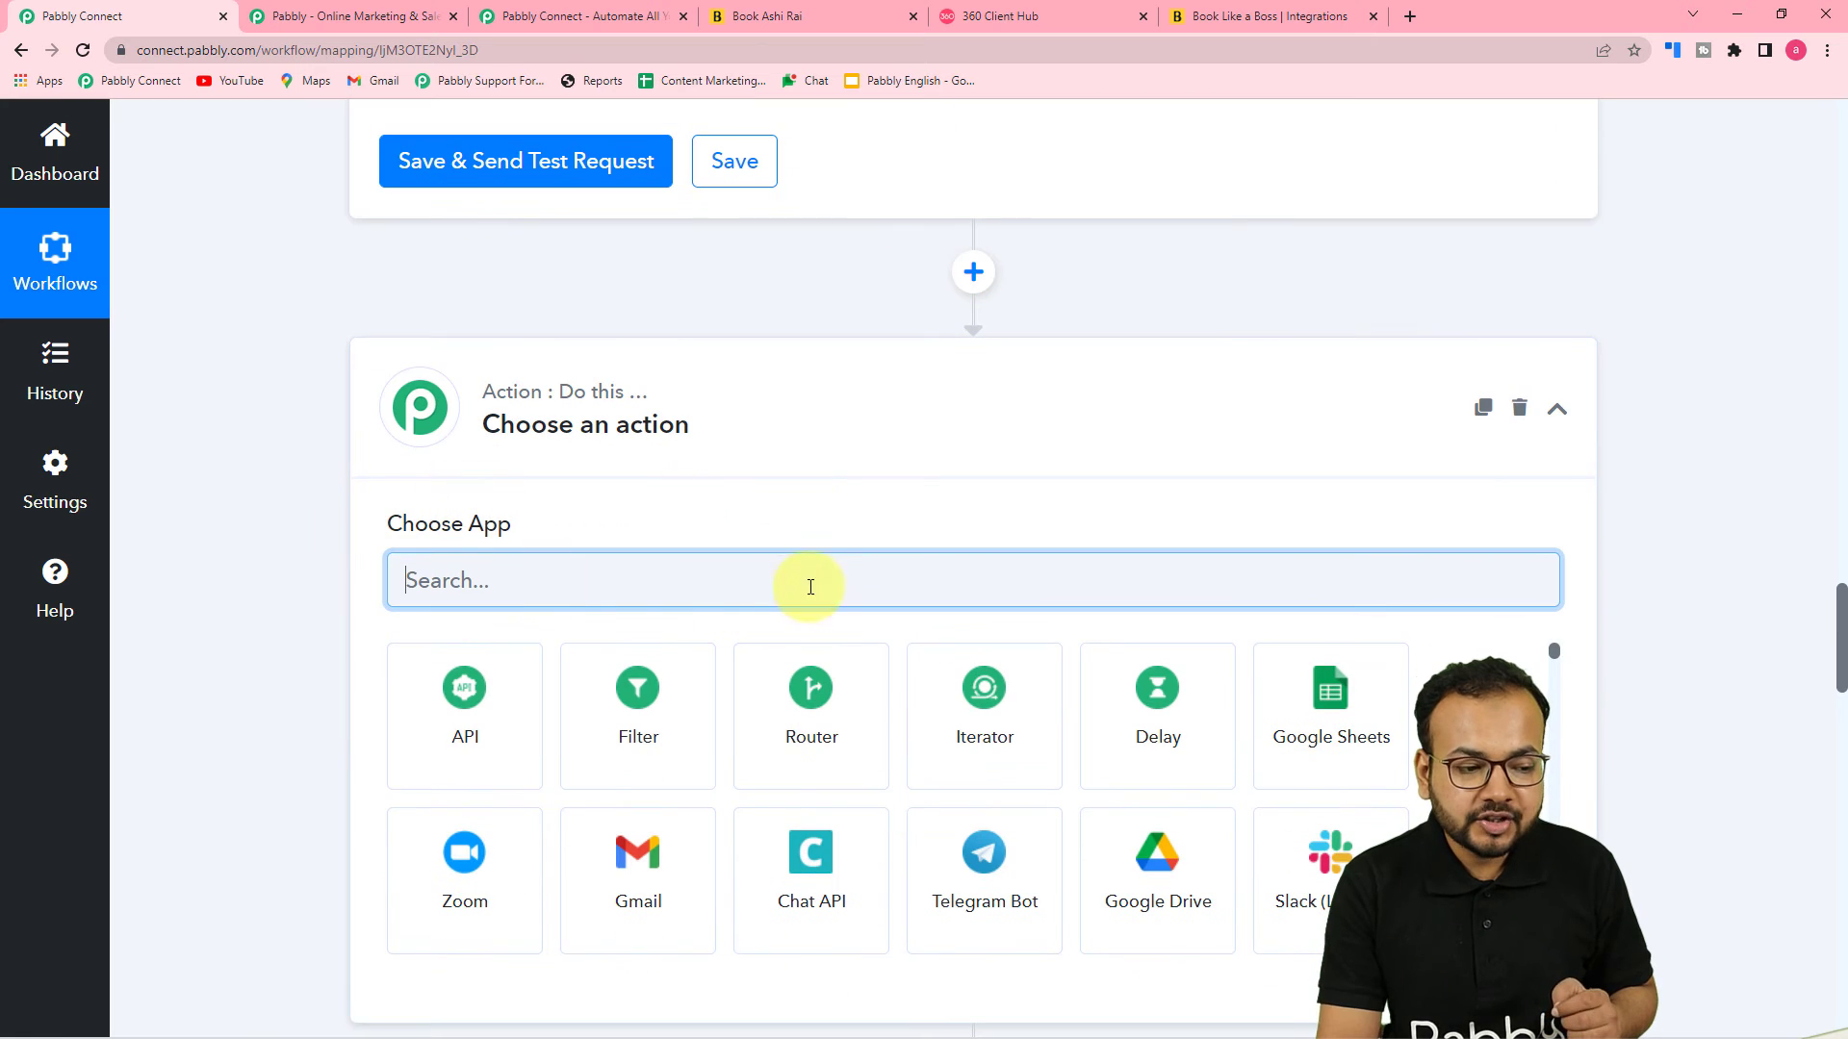
# Set the new action to Text Formatter by Pabbly with the Split Text event and connect it
pyautogui.scroll(-3, 805, 540)
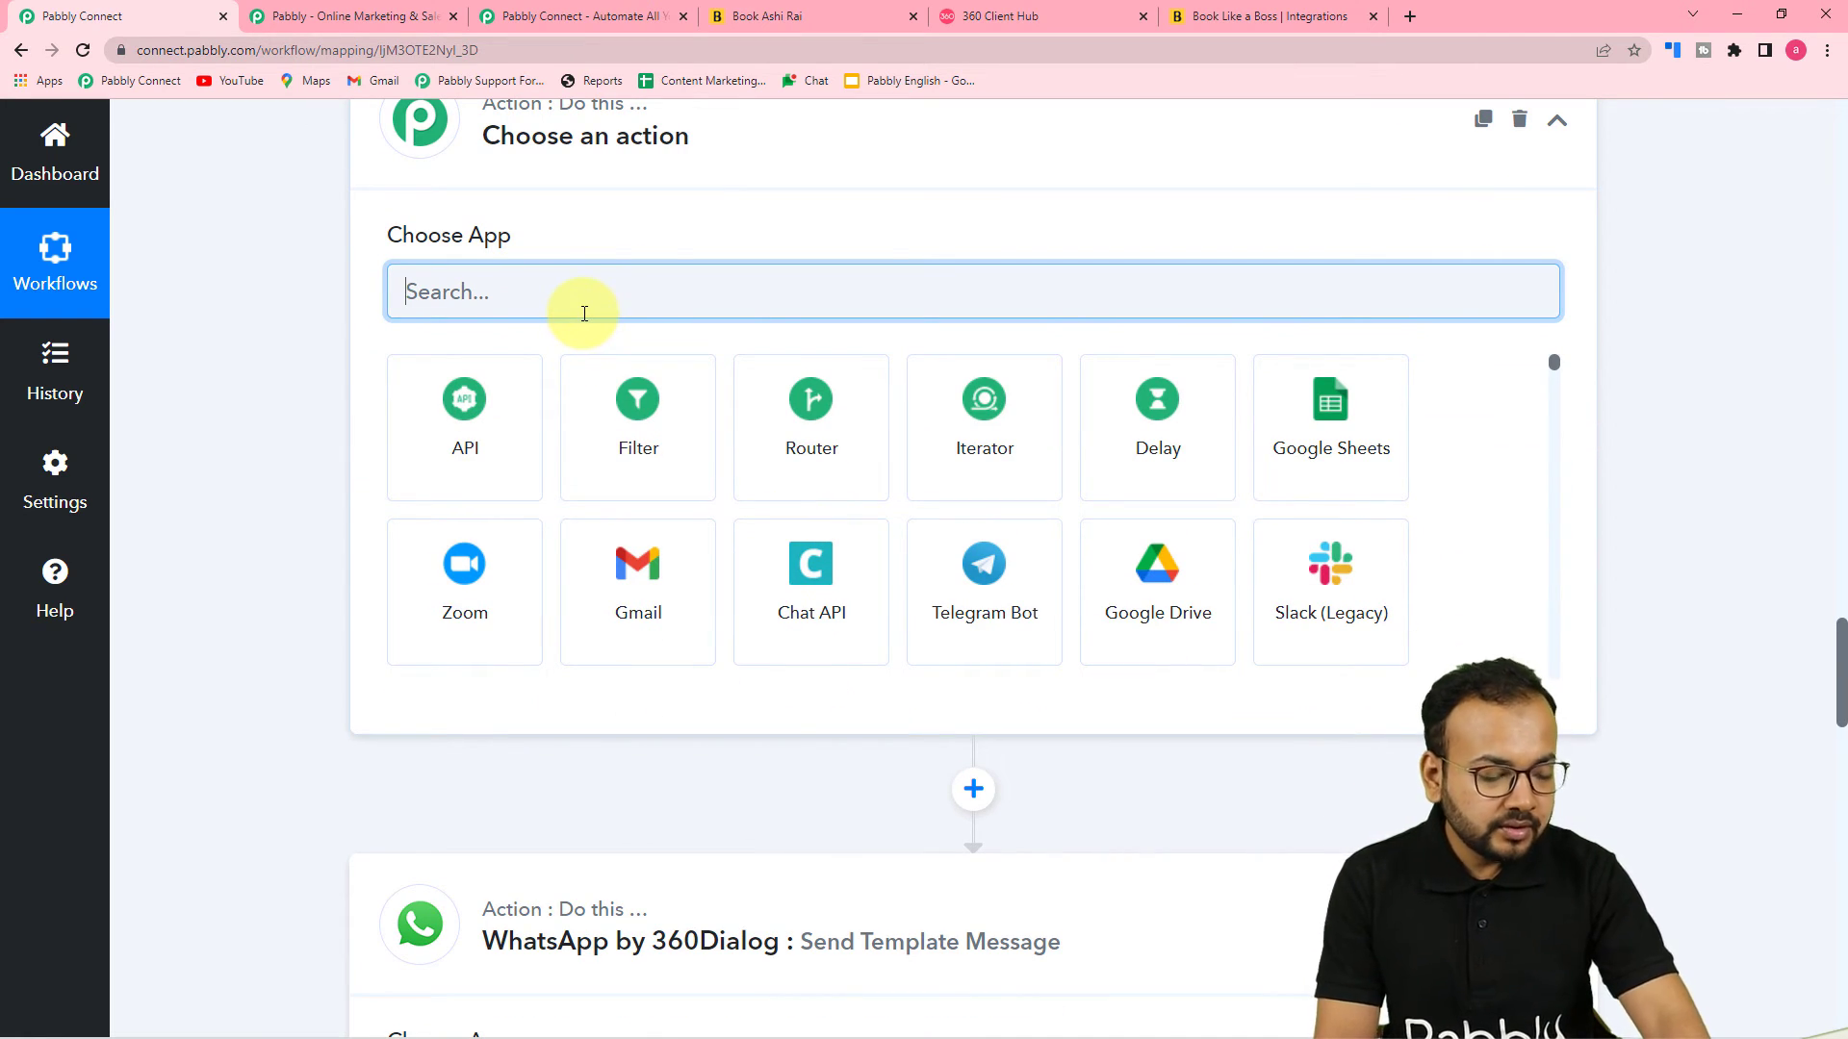
pyautogui.write('text')
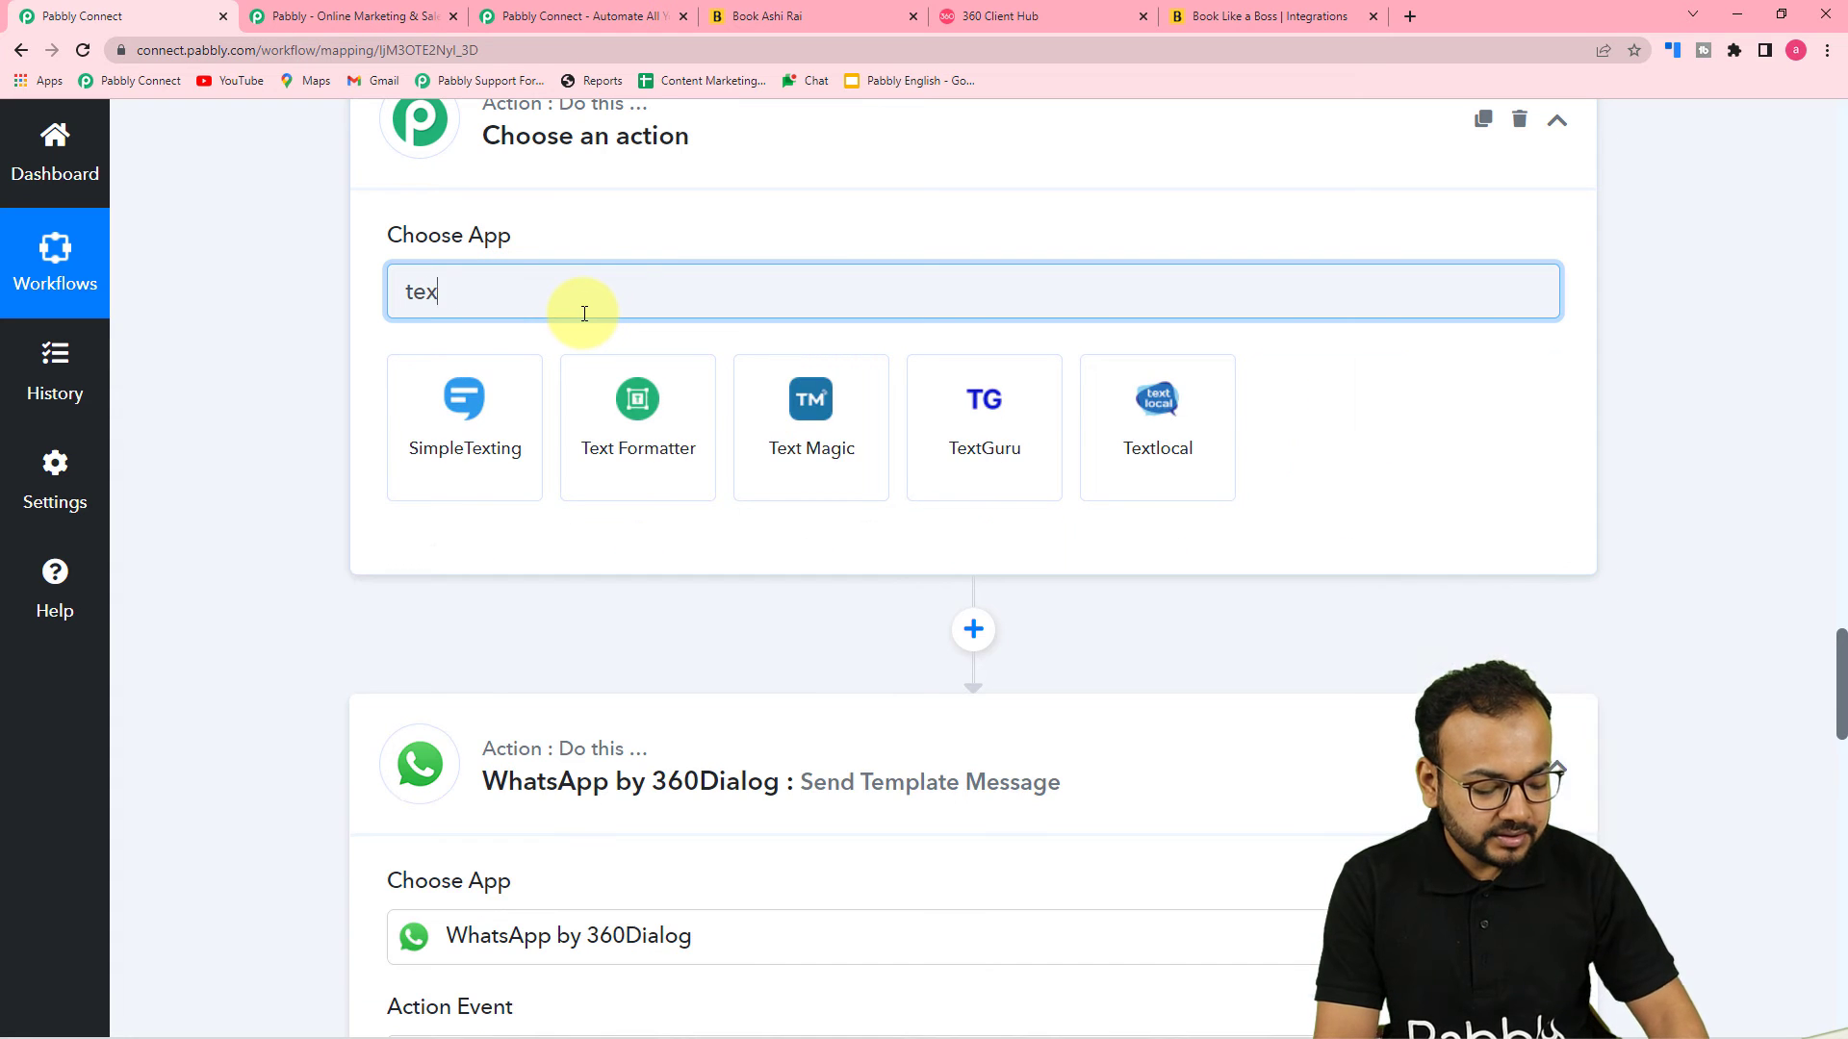
pyautogui.click(625, 423)
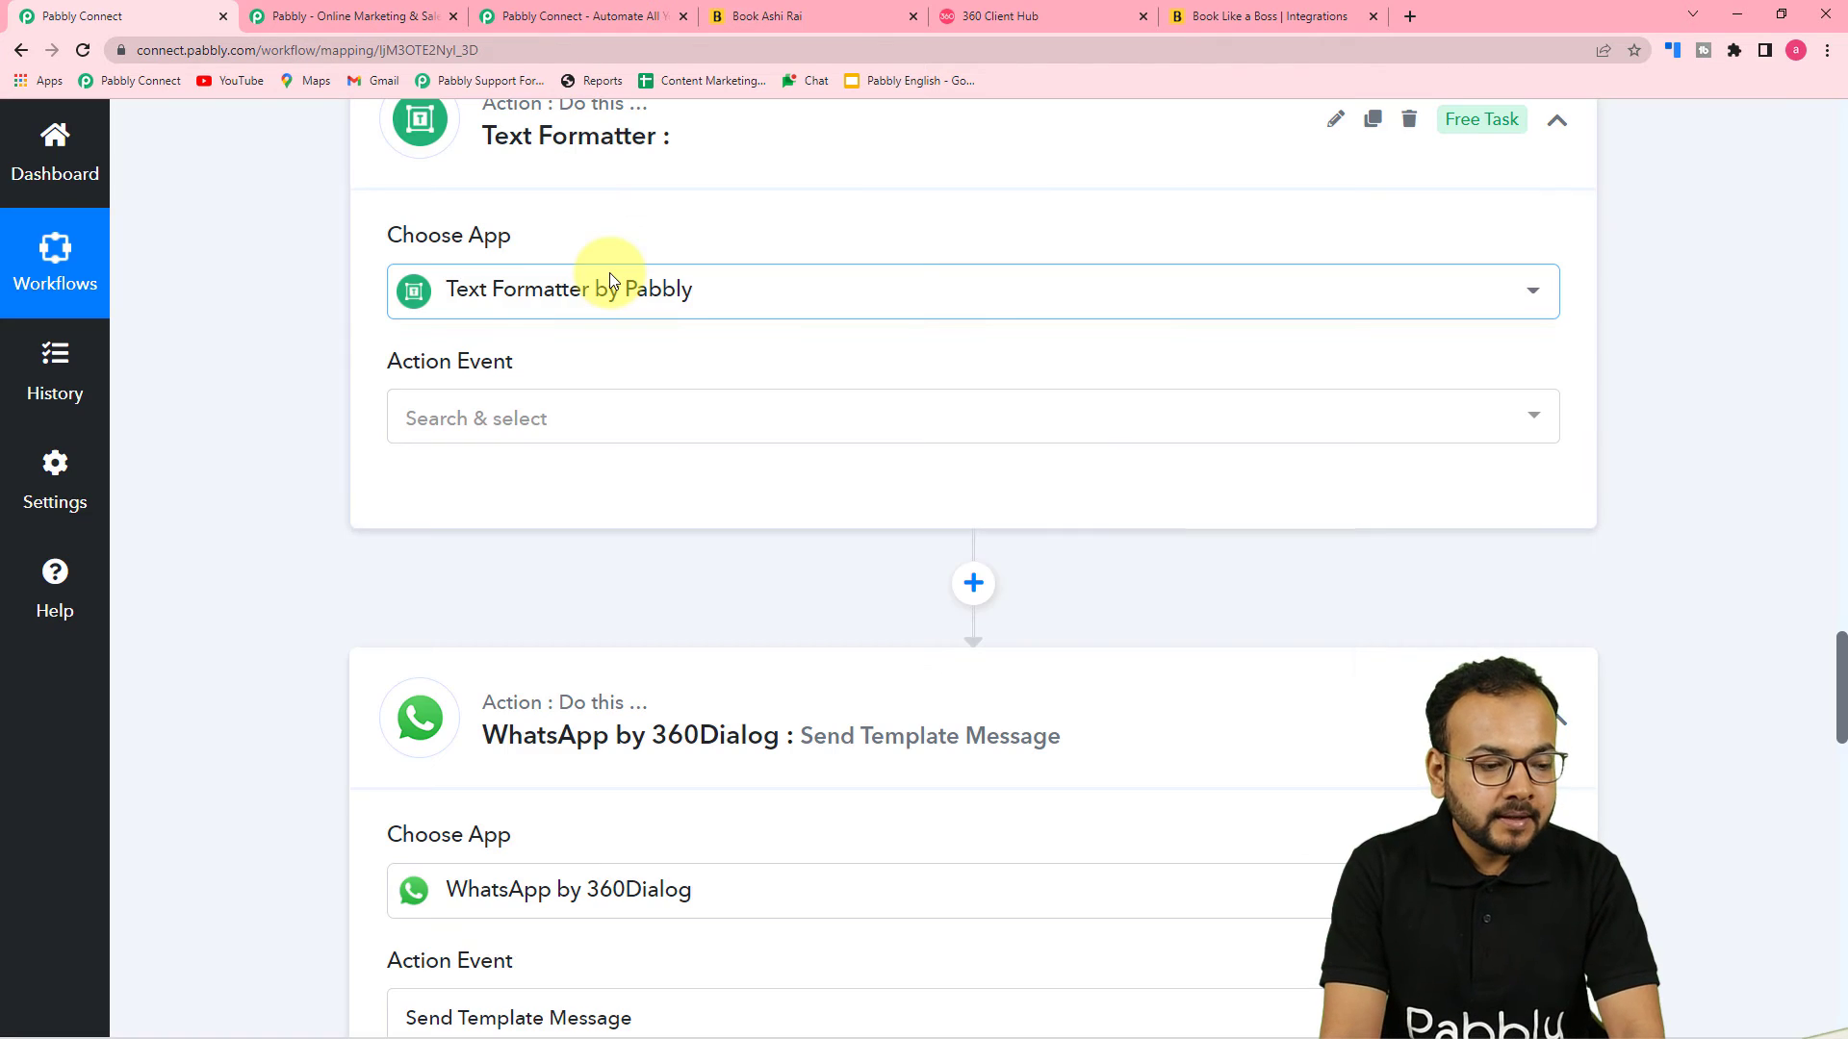
pyautogui.click(602, 414)
pyautogui.scroll(-3, 595, 607)
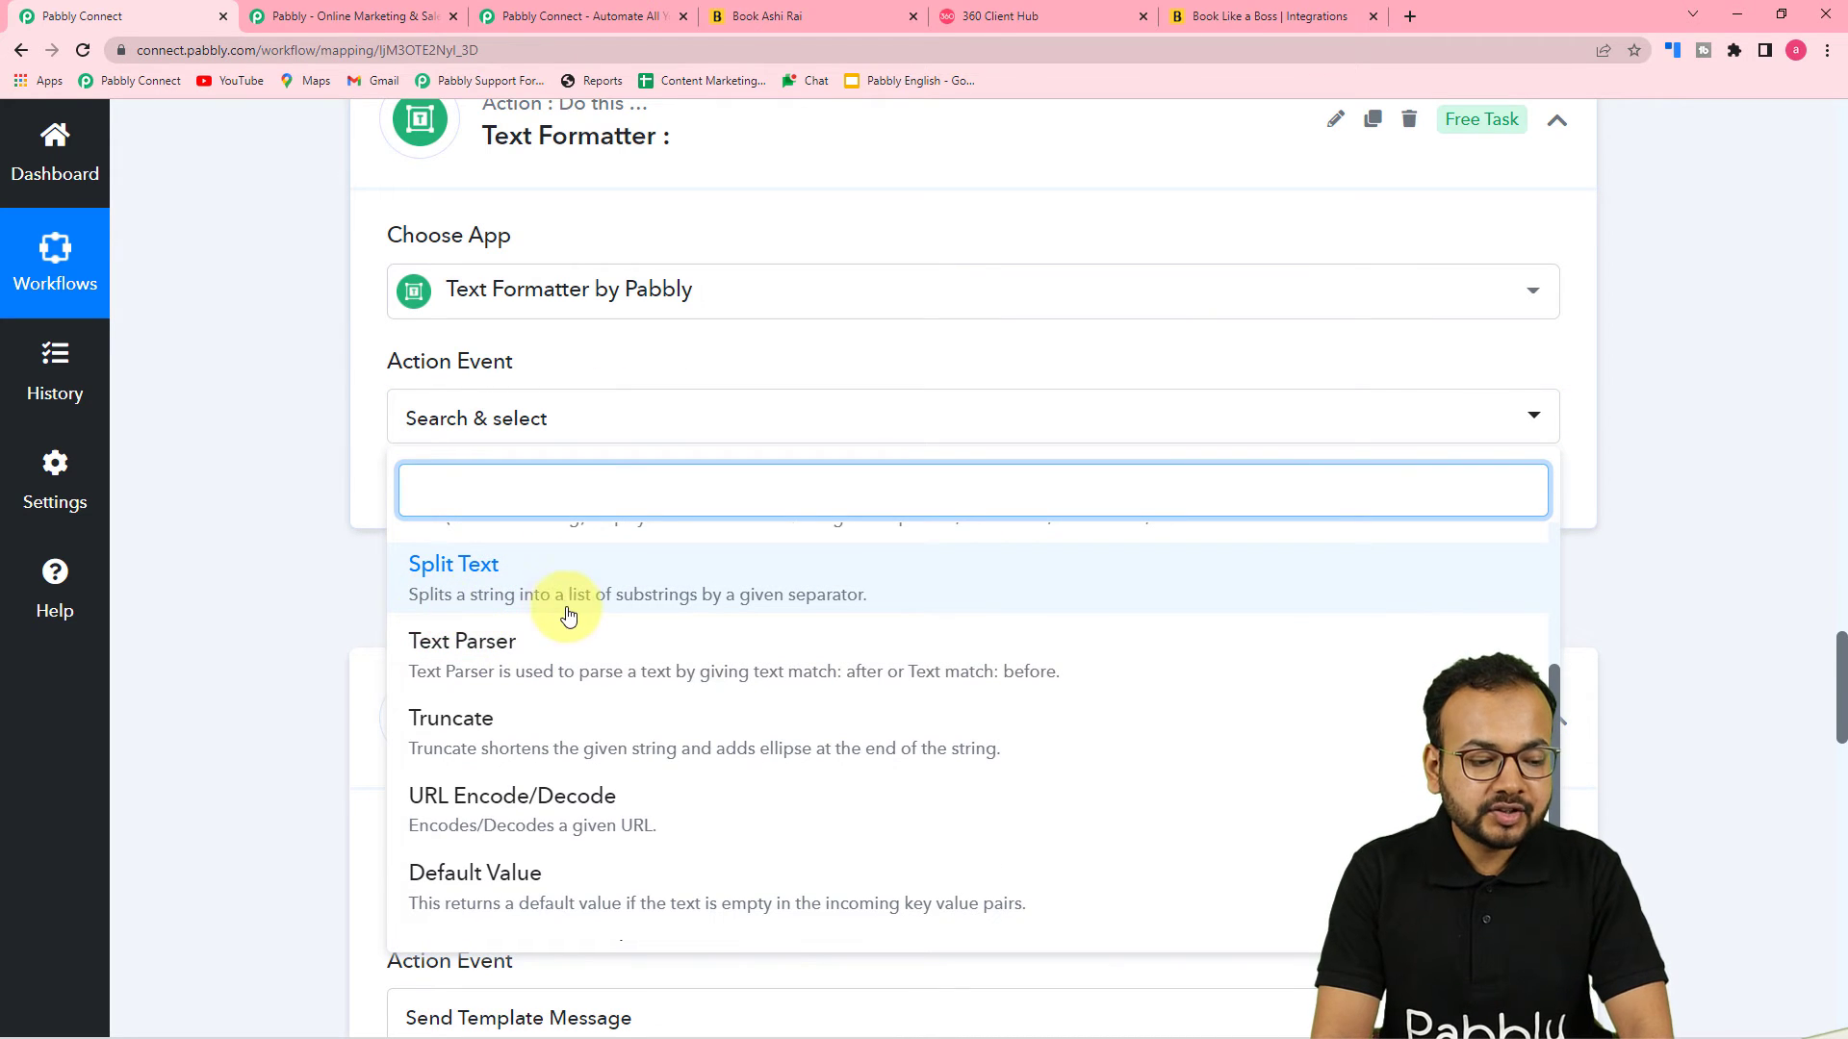
pyautogui.click(549, 582)
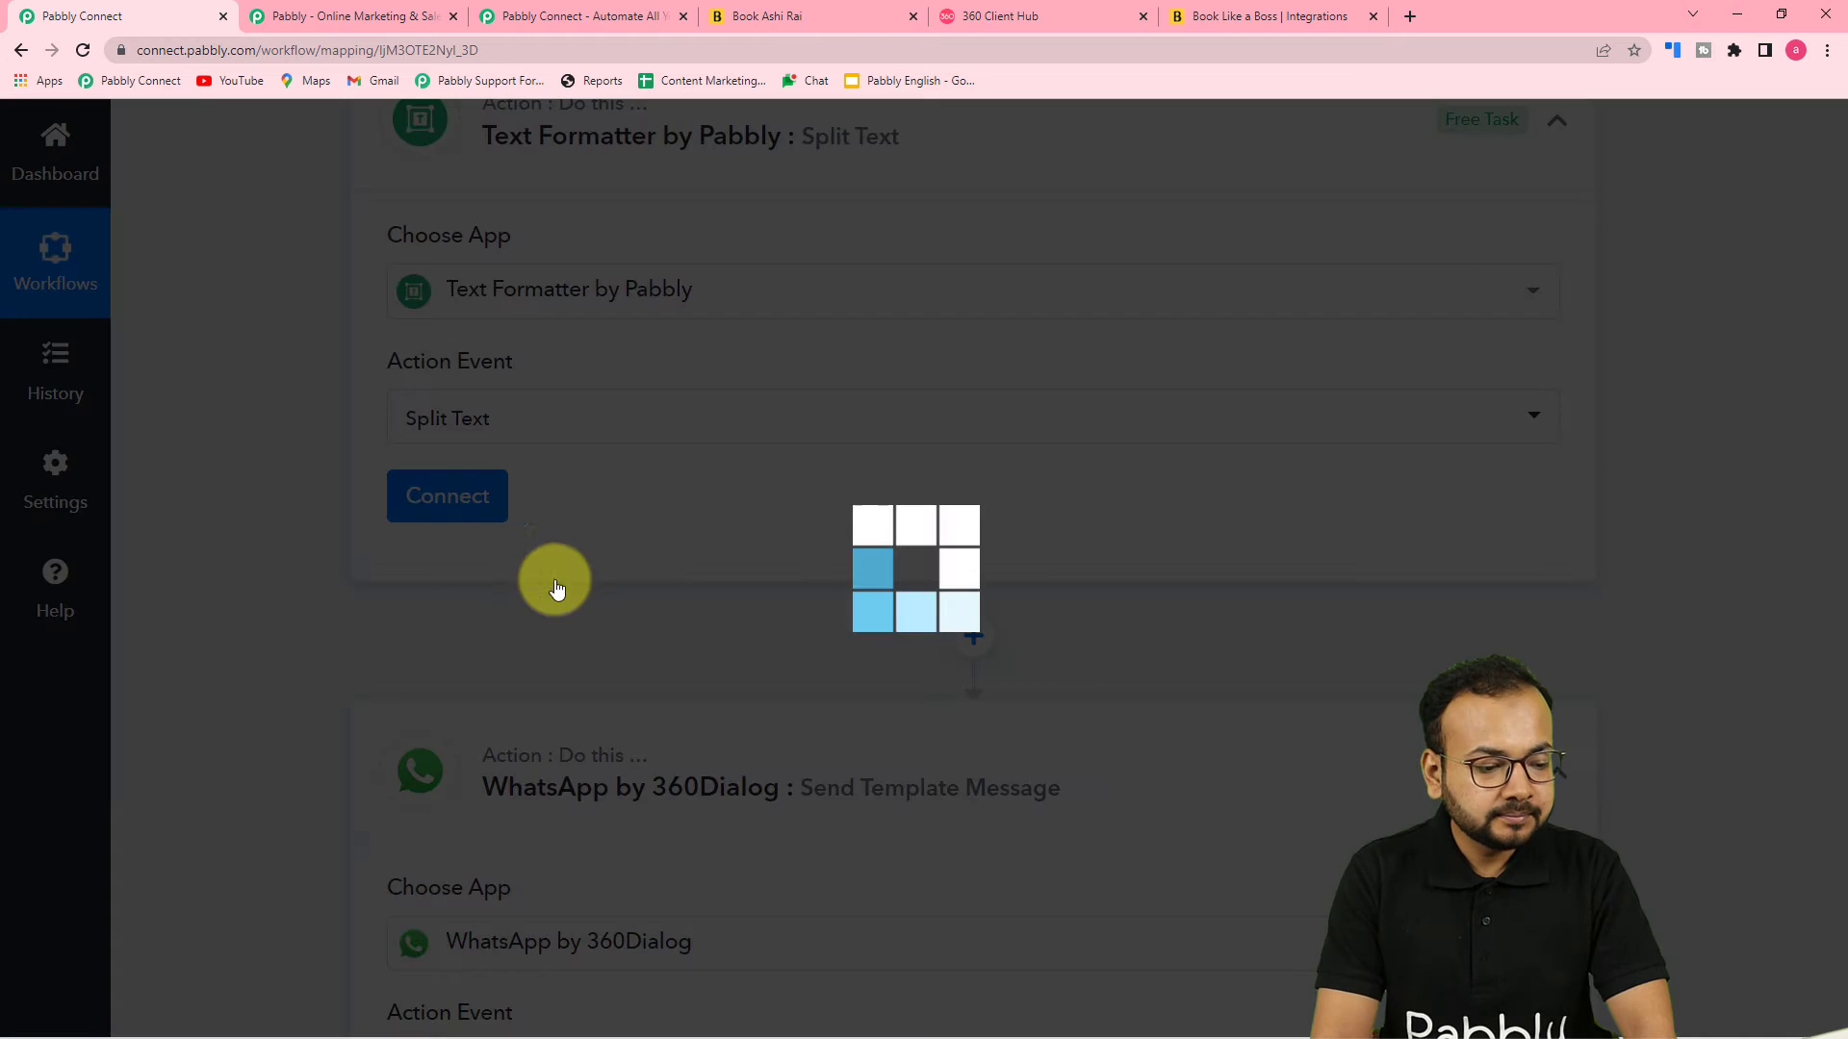
pyautogui.click(442, 508)
# Map the Date/Time Formatter's Result into the Text to Split field
pyautogui.scroll(-3, 845, 548)
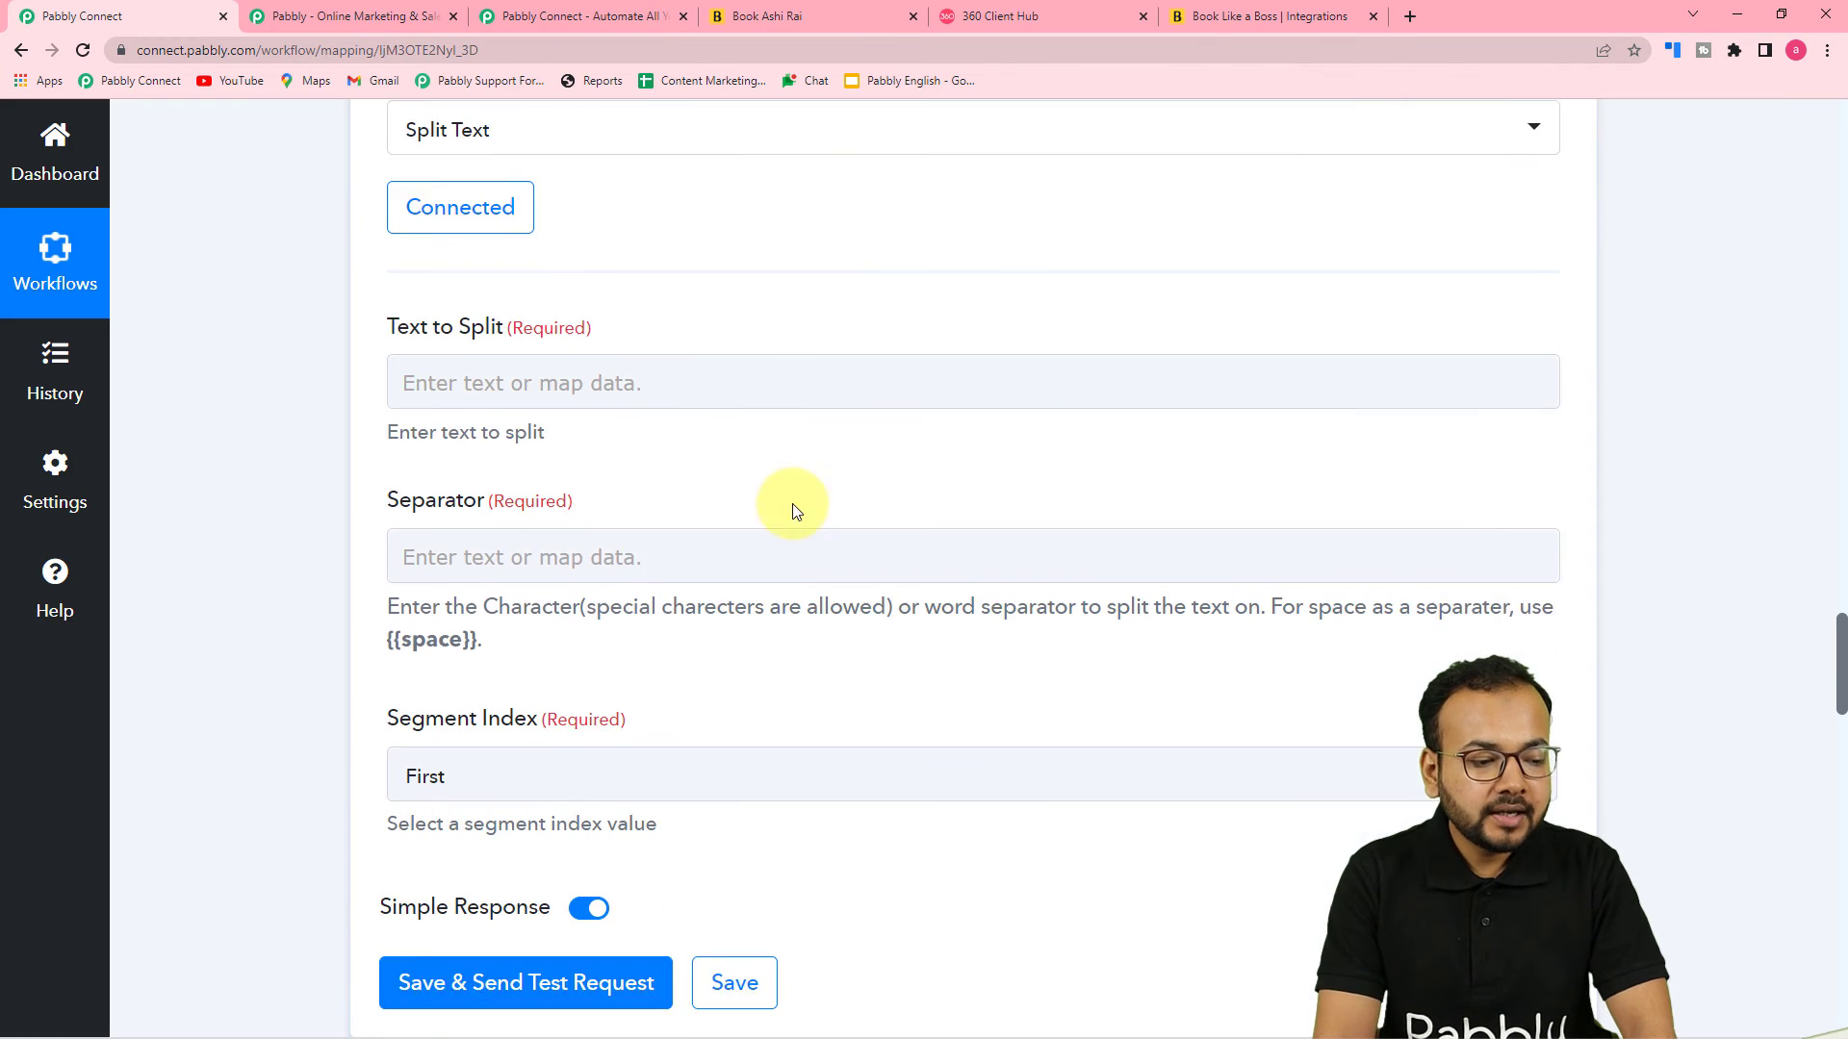
pyautogui.click(424, 382)
pyautogui.click(639, 412)
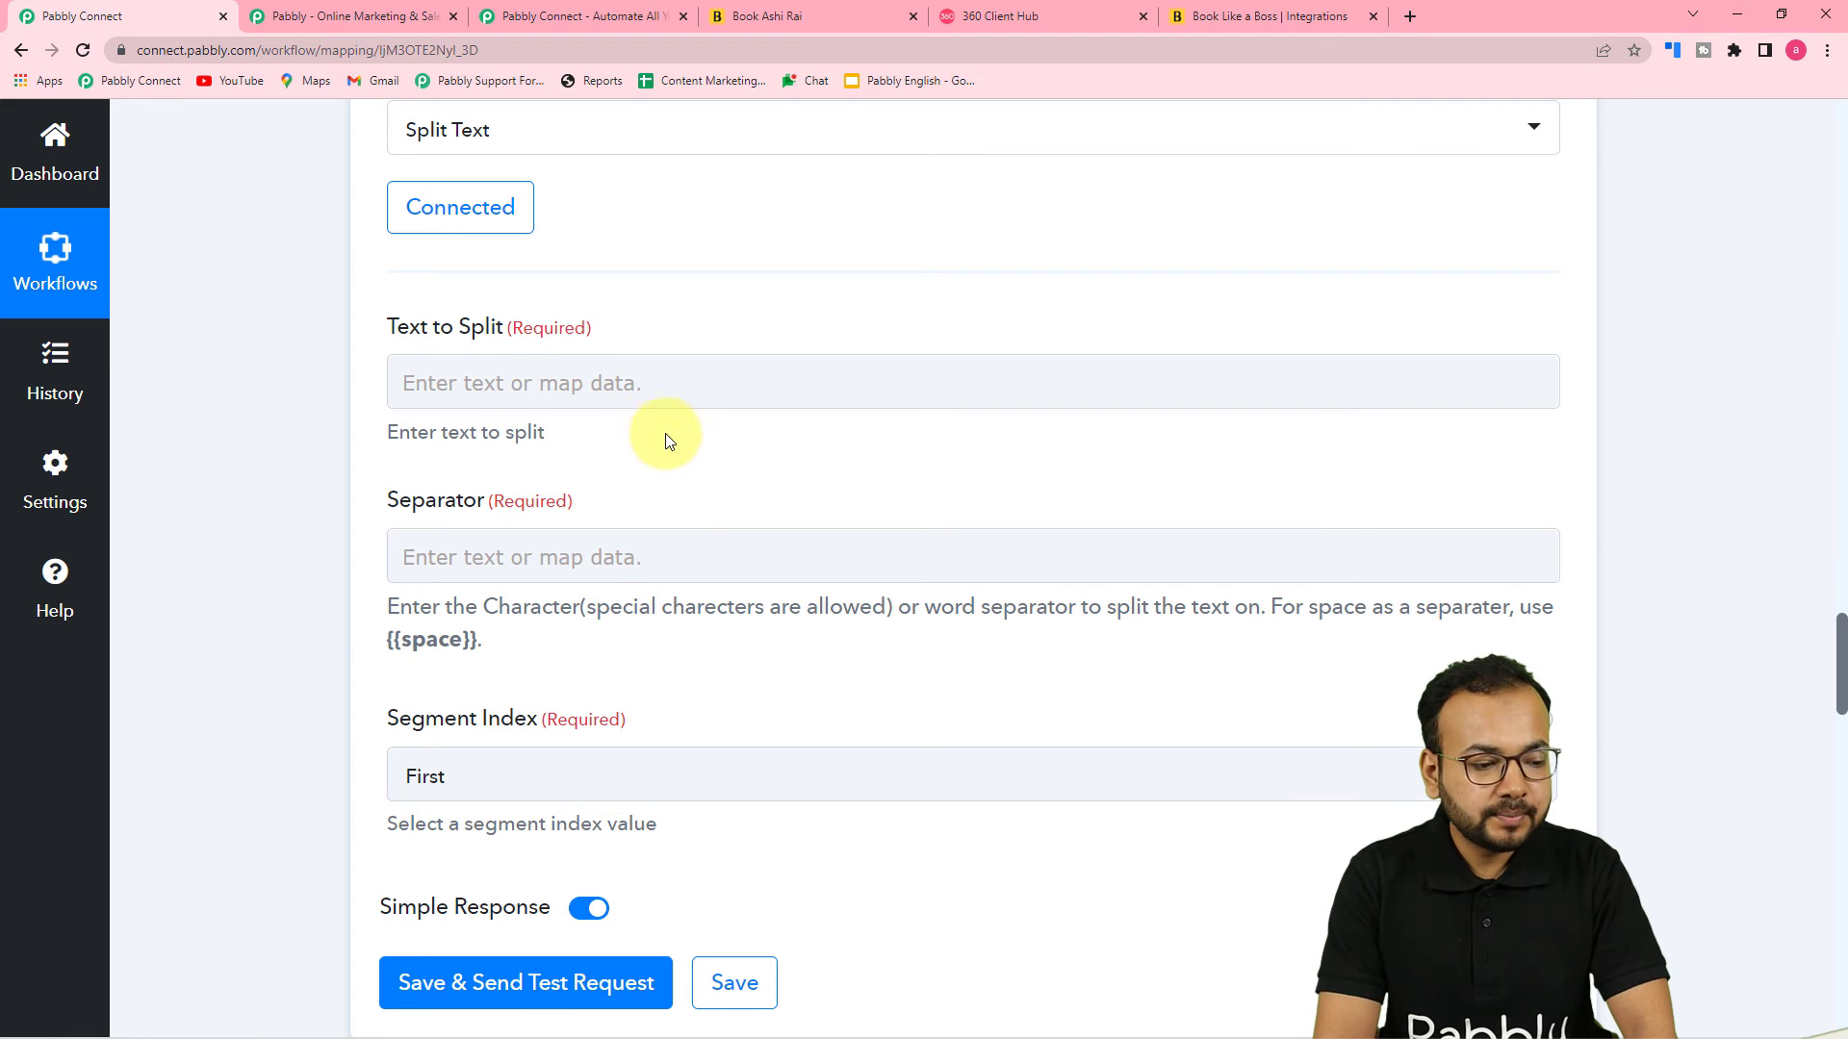
pyautogui.scroll(3, 713, 491)
pyautogui.scroll(5, 733, 503)
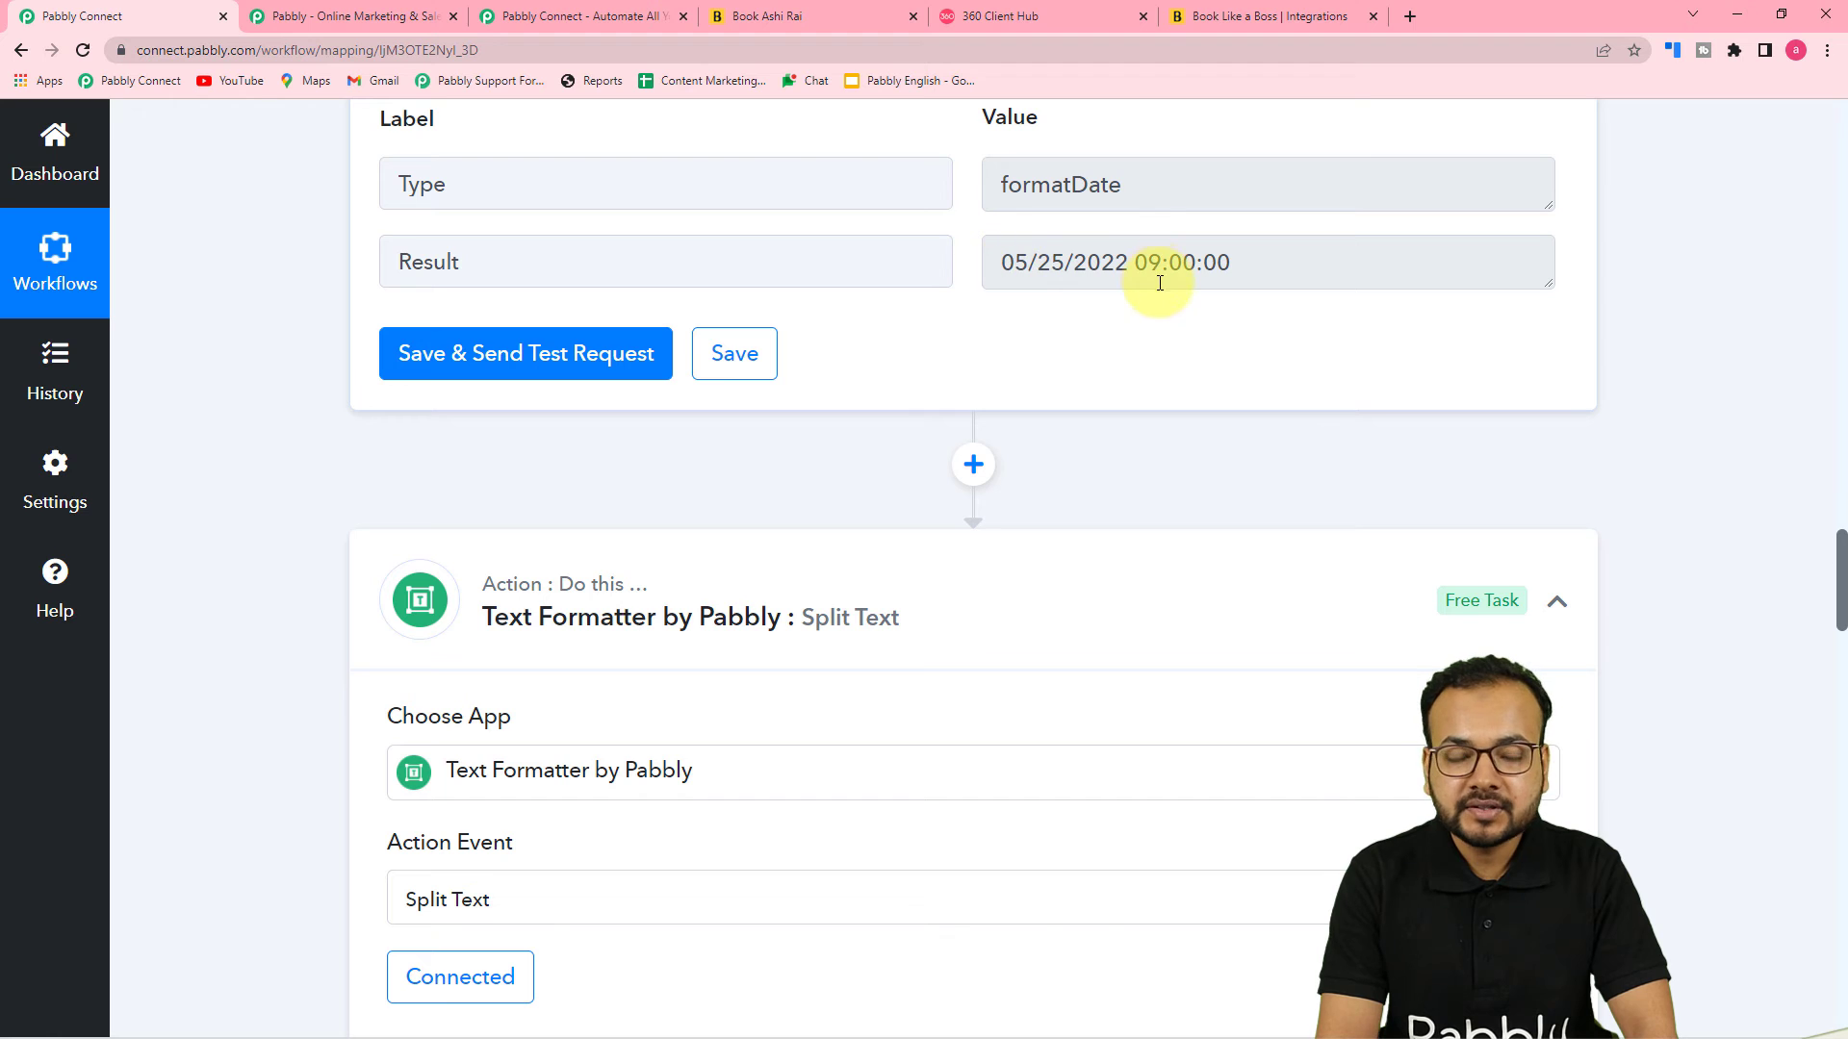
pyautogui.scroll(-5, 818, 539)
pyautogui.scroll(-4, 785, 575)
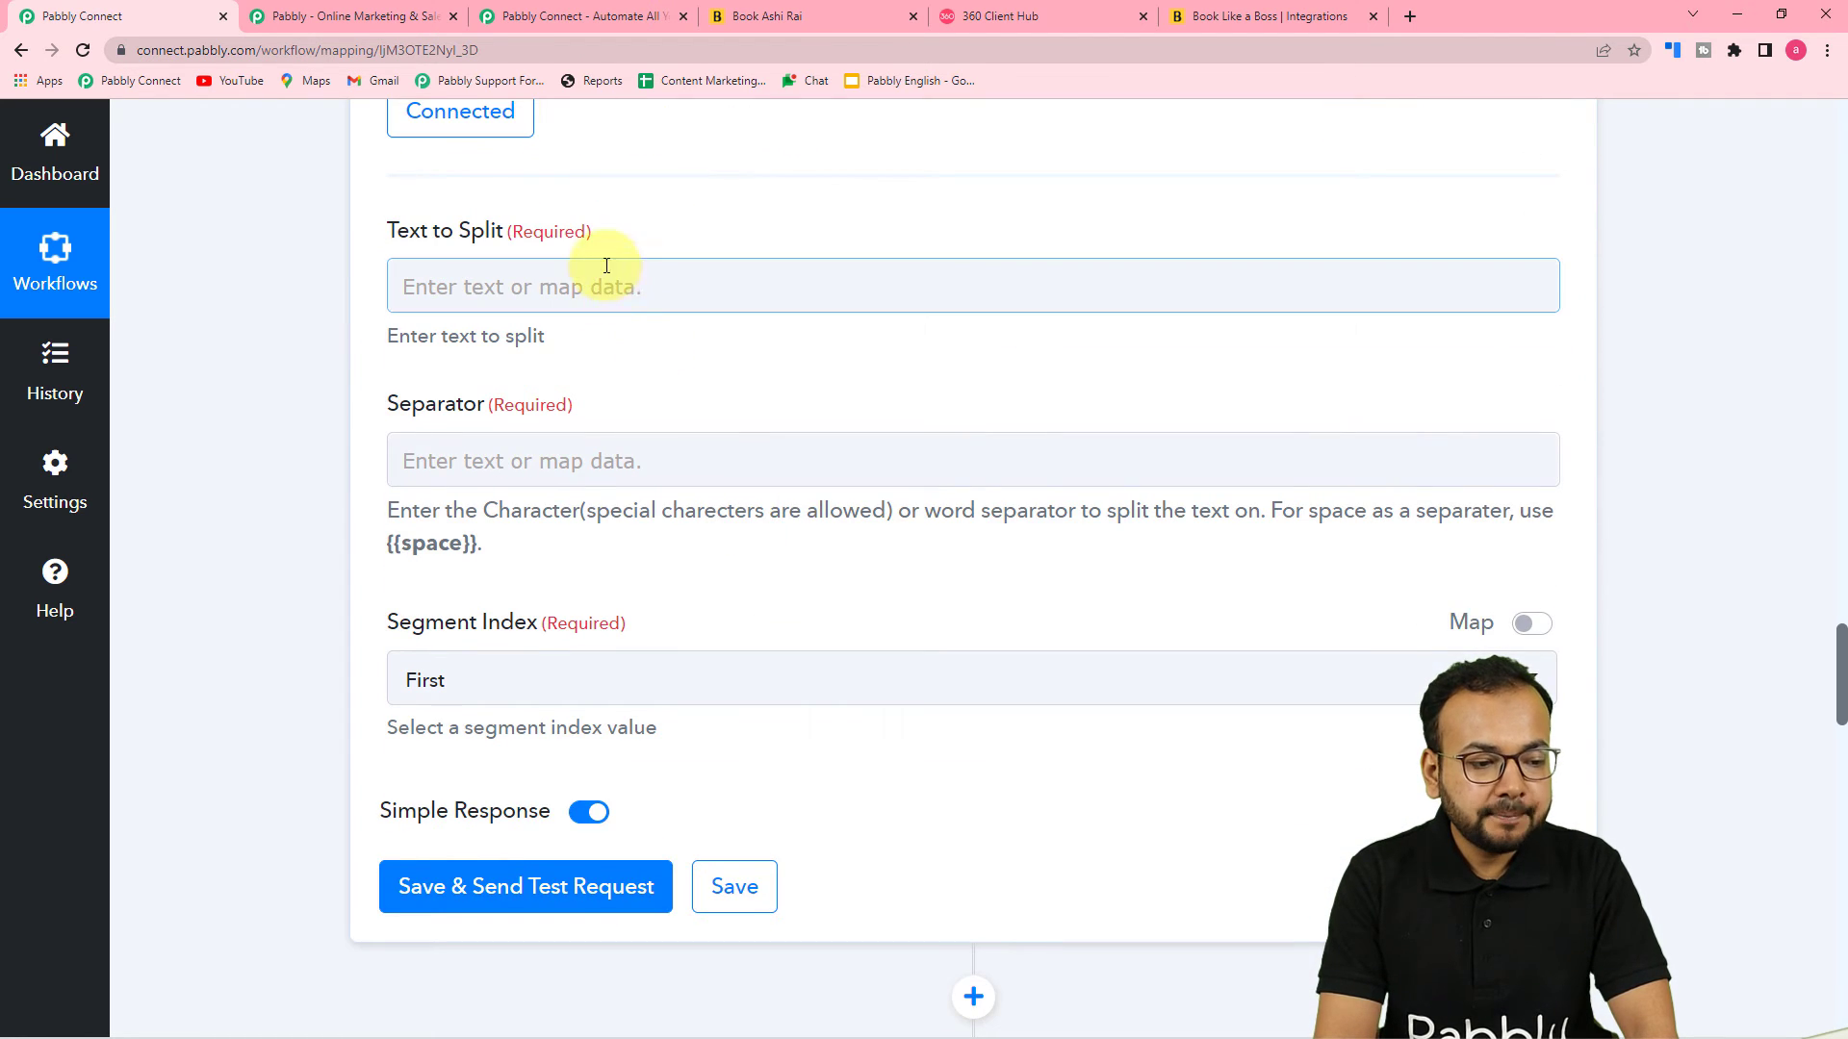
pyautogui.click(632, 300)
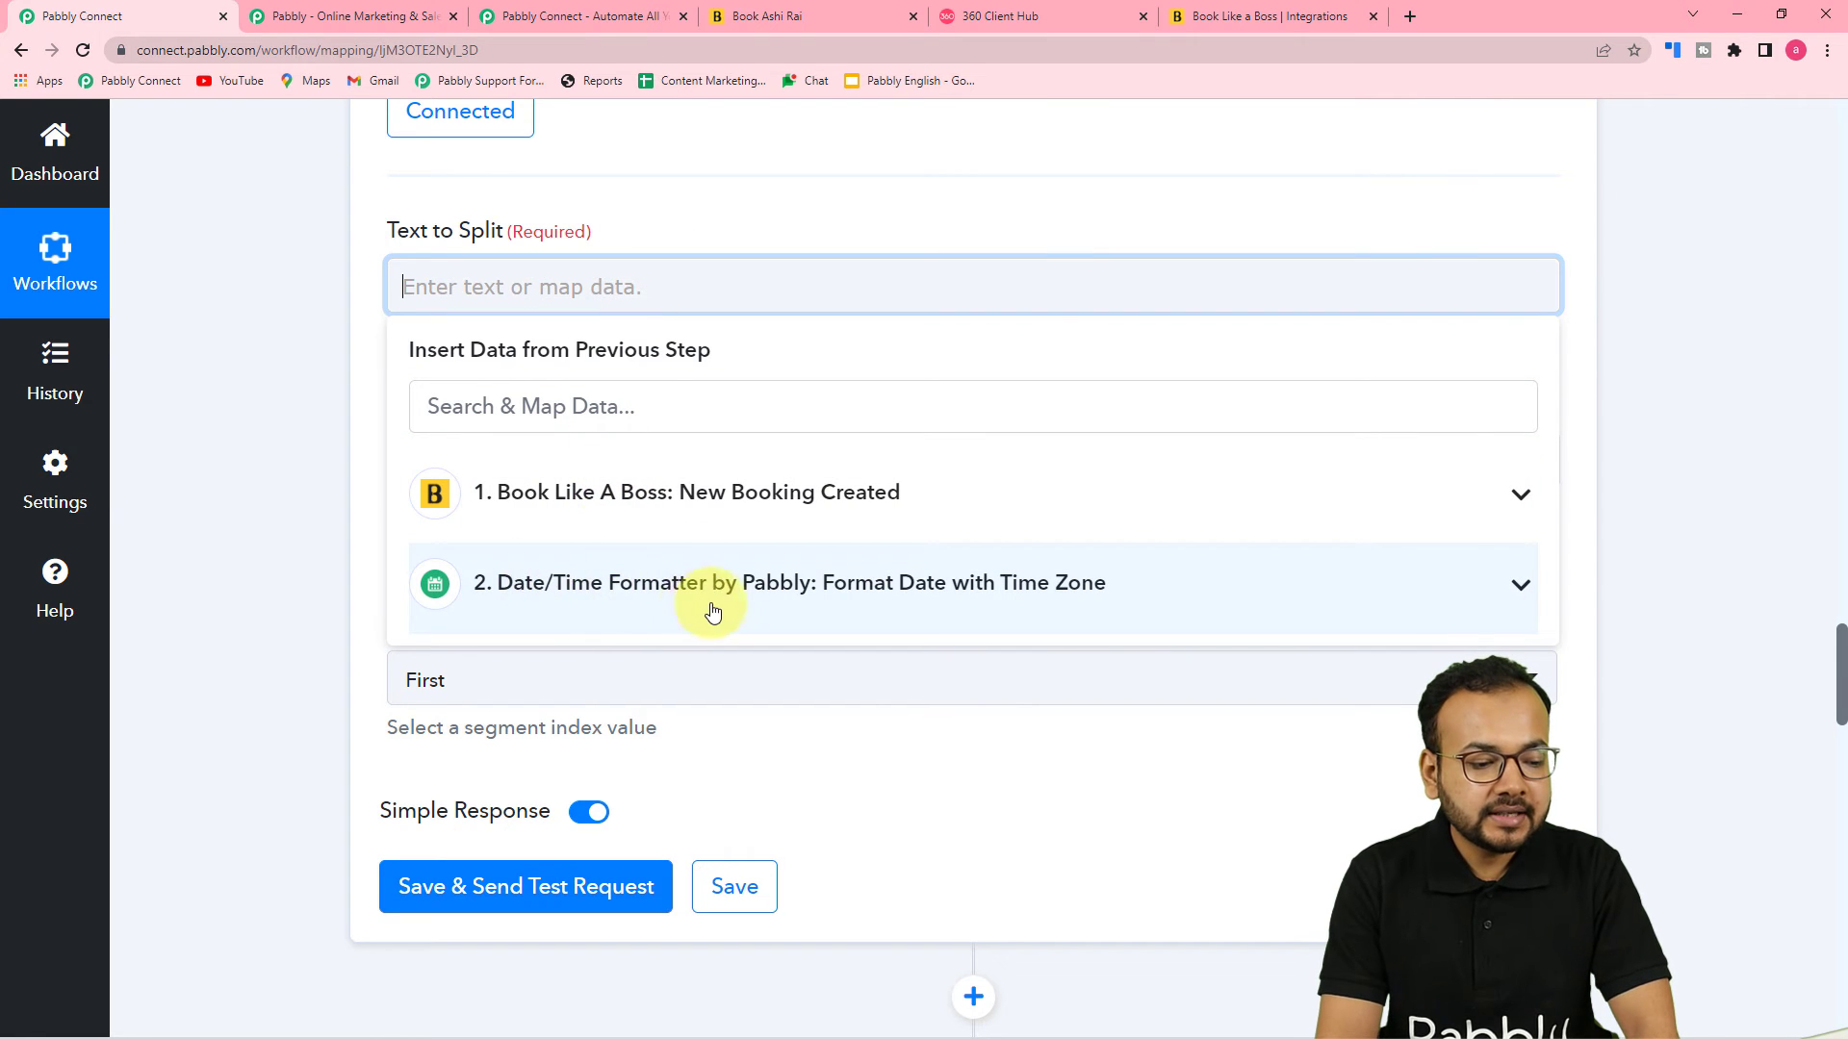
pyautogui.click(577, 602)
pyautogui.click(556, 731)
pyautogui.click(303, 527)
pyautogui.scroll(-2, 742, 338)
pyautogui.scroll(4, 666, 300)
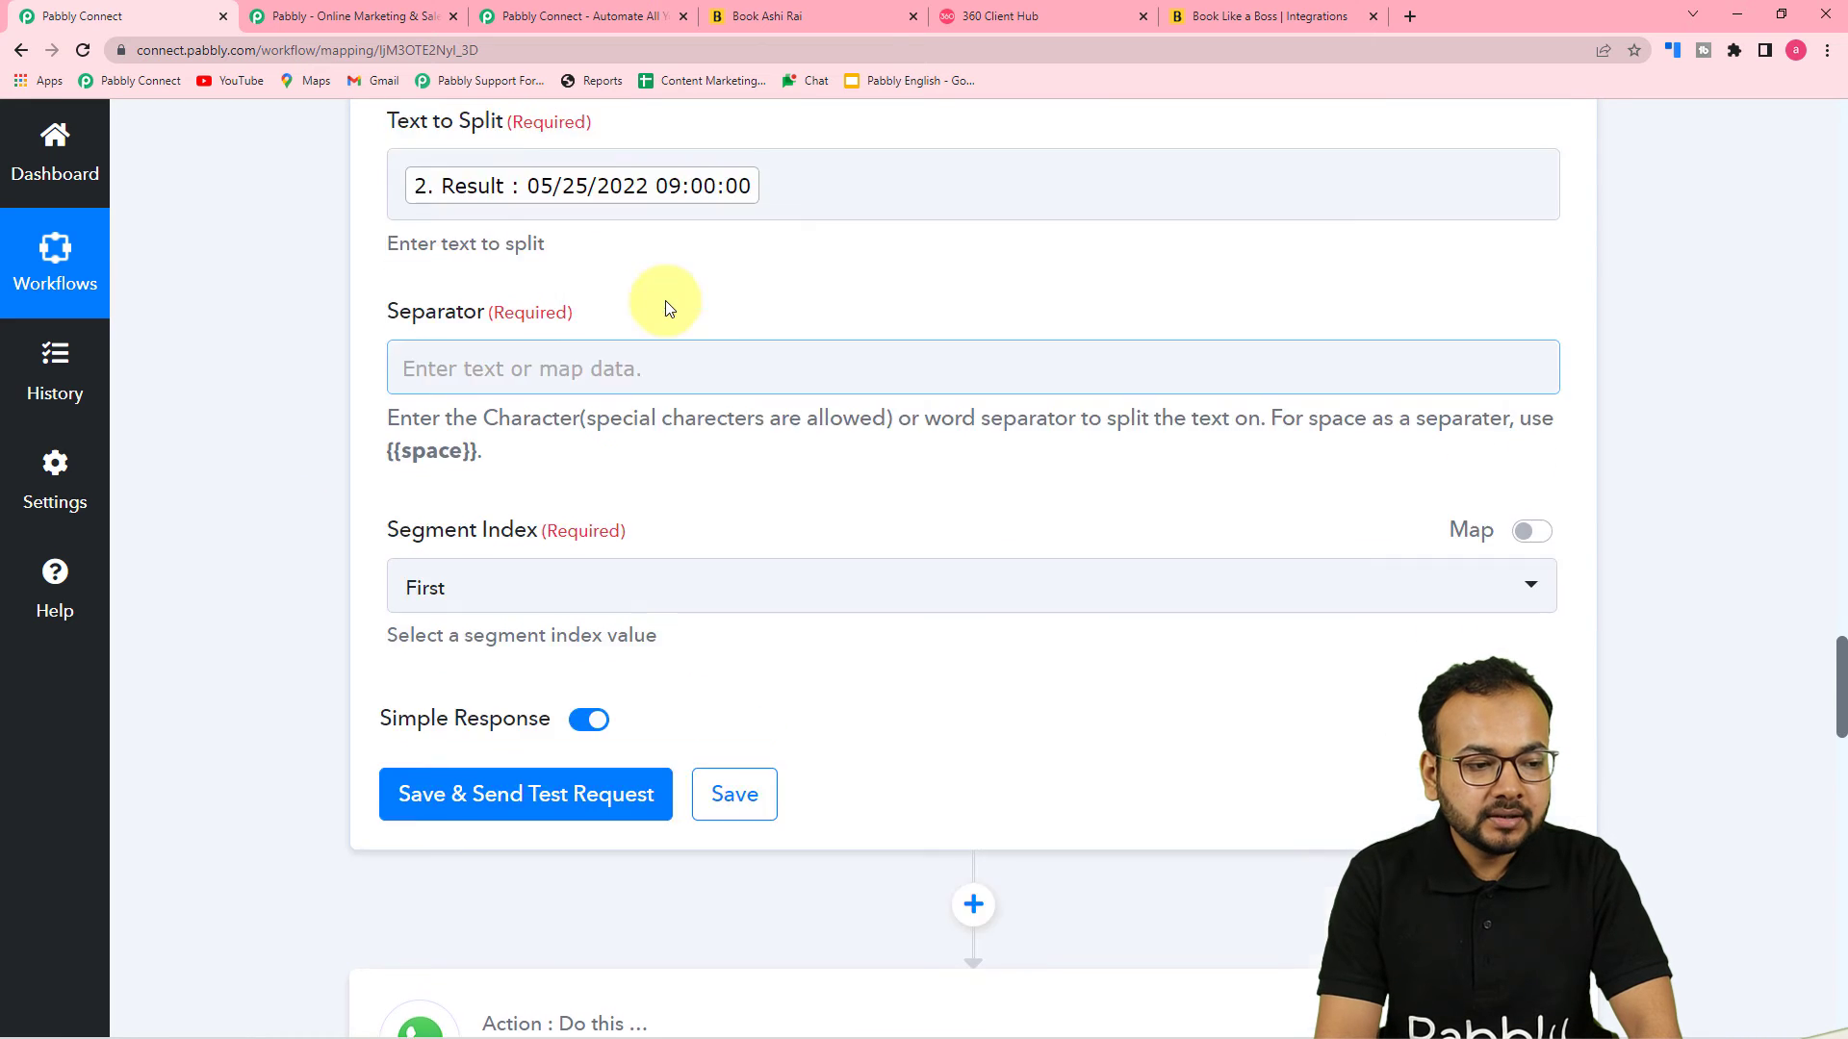
# Set the separator to {{space}} by copying it from the field's help text
pyautogui.scroll(1, 742, 446)
pyautogui.click(648, 613)
pyautogui.scroll(7, 1065, 435)
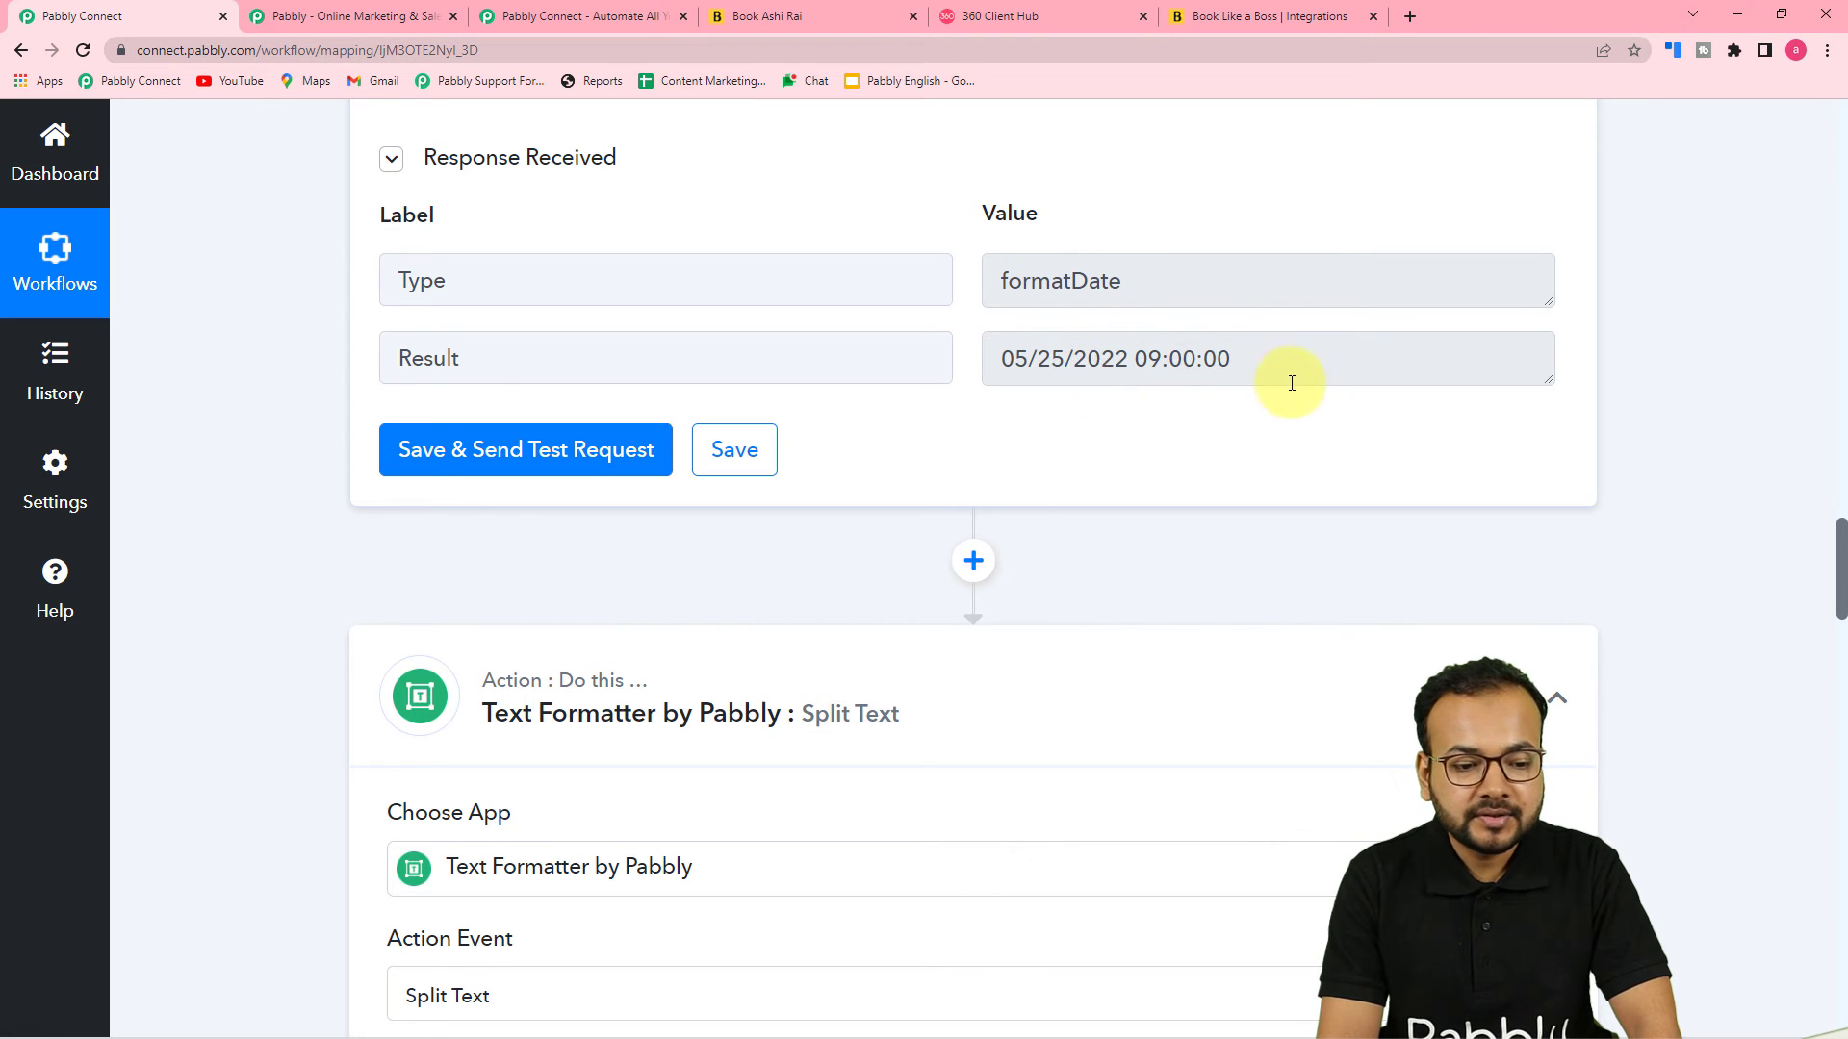
pyautogui.scroll(-1, 1059, 484)
pyautogui.scroll(-4, 1063, 488)
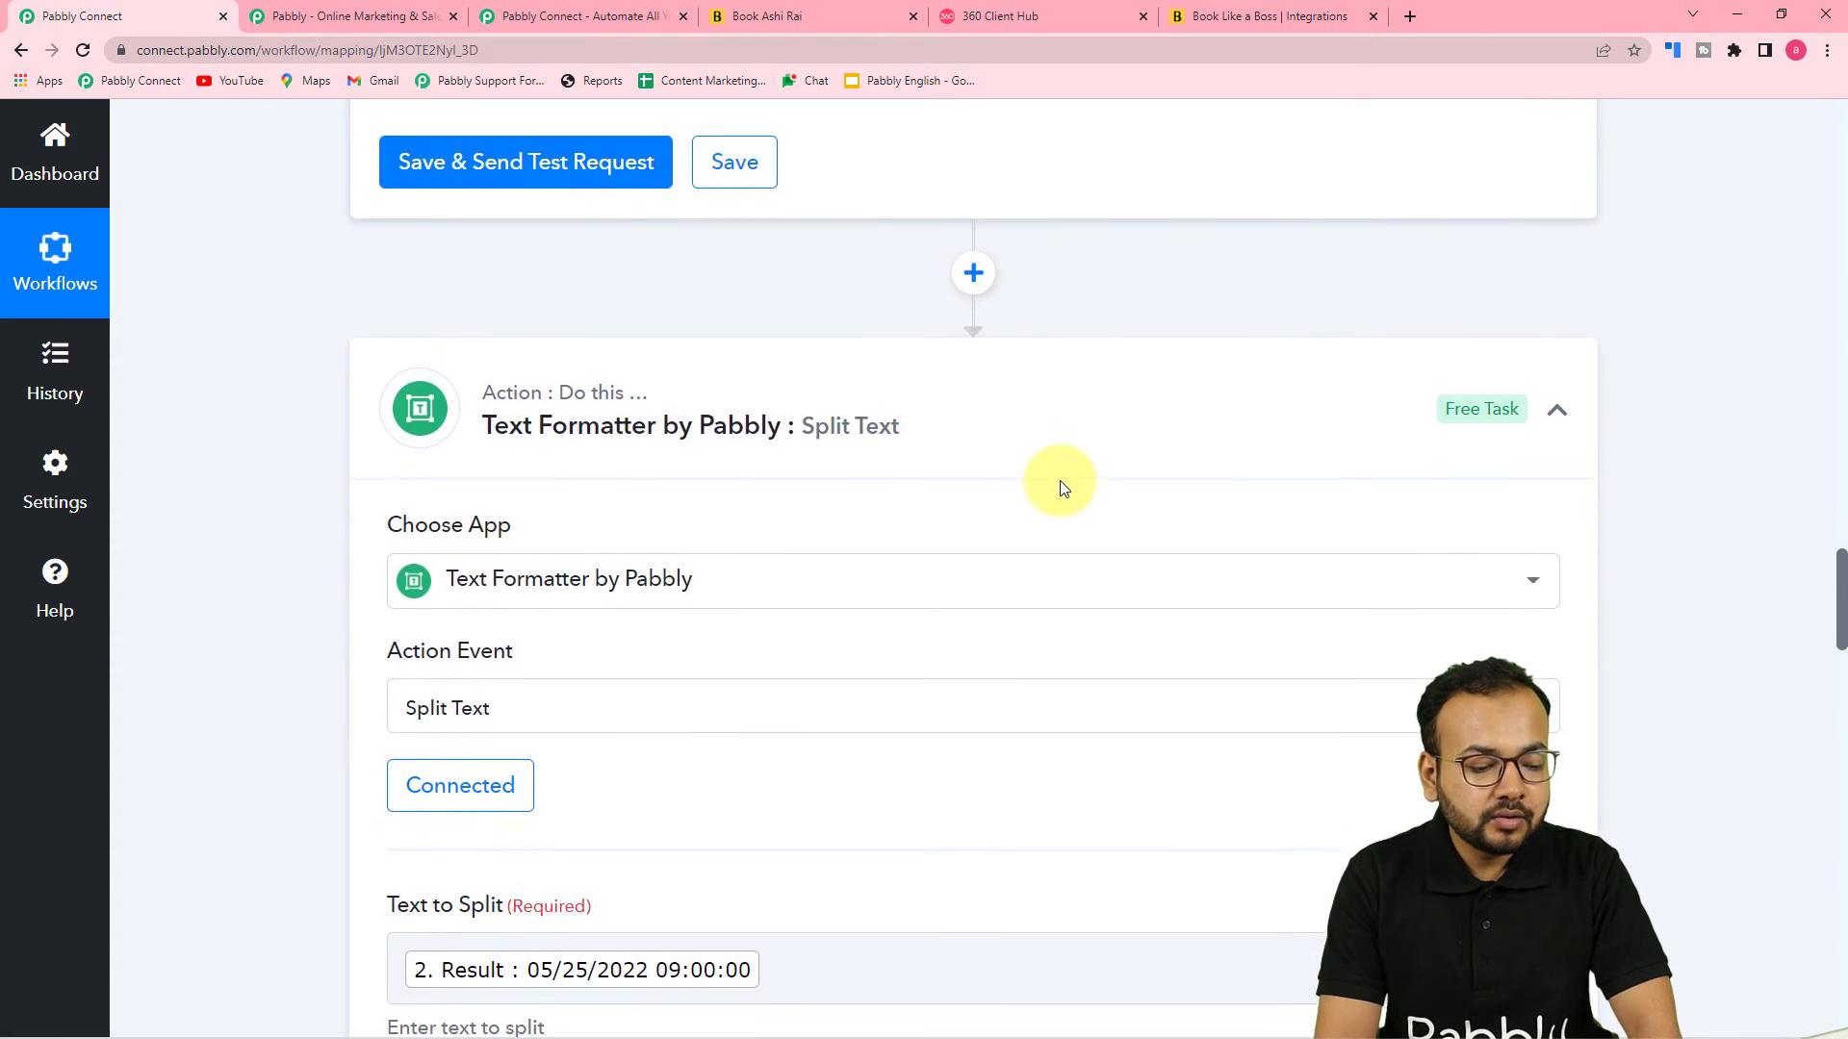
pyautogui.scroll(-8, 1059, 486)
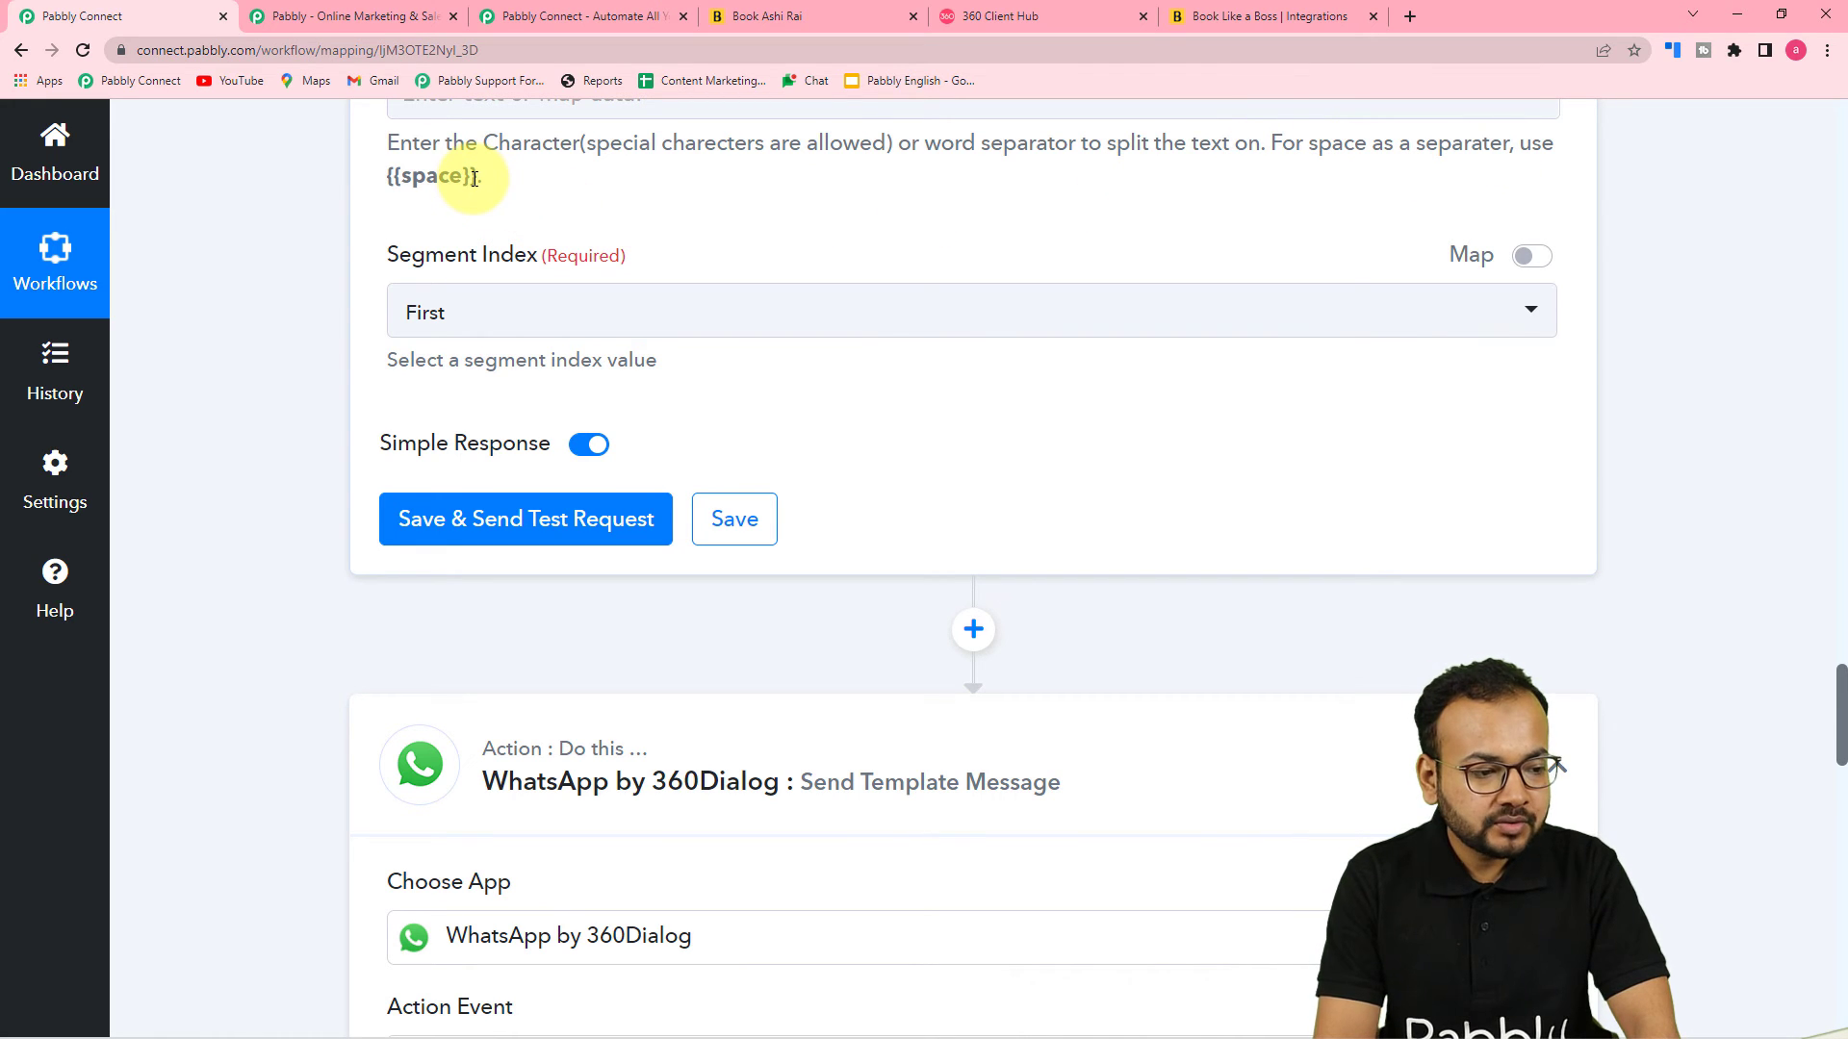
pyautogui.rightClick(391, 180)
pyautogui.click(414, 193)
pyautogui.scroll(3, 475, 241)
pyautogui.click(453, 375)
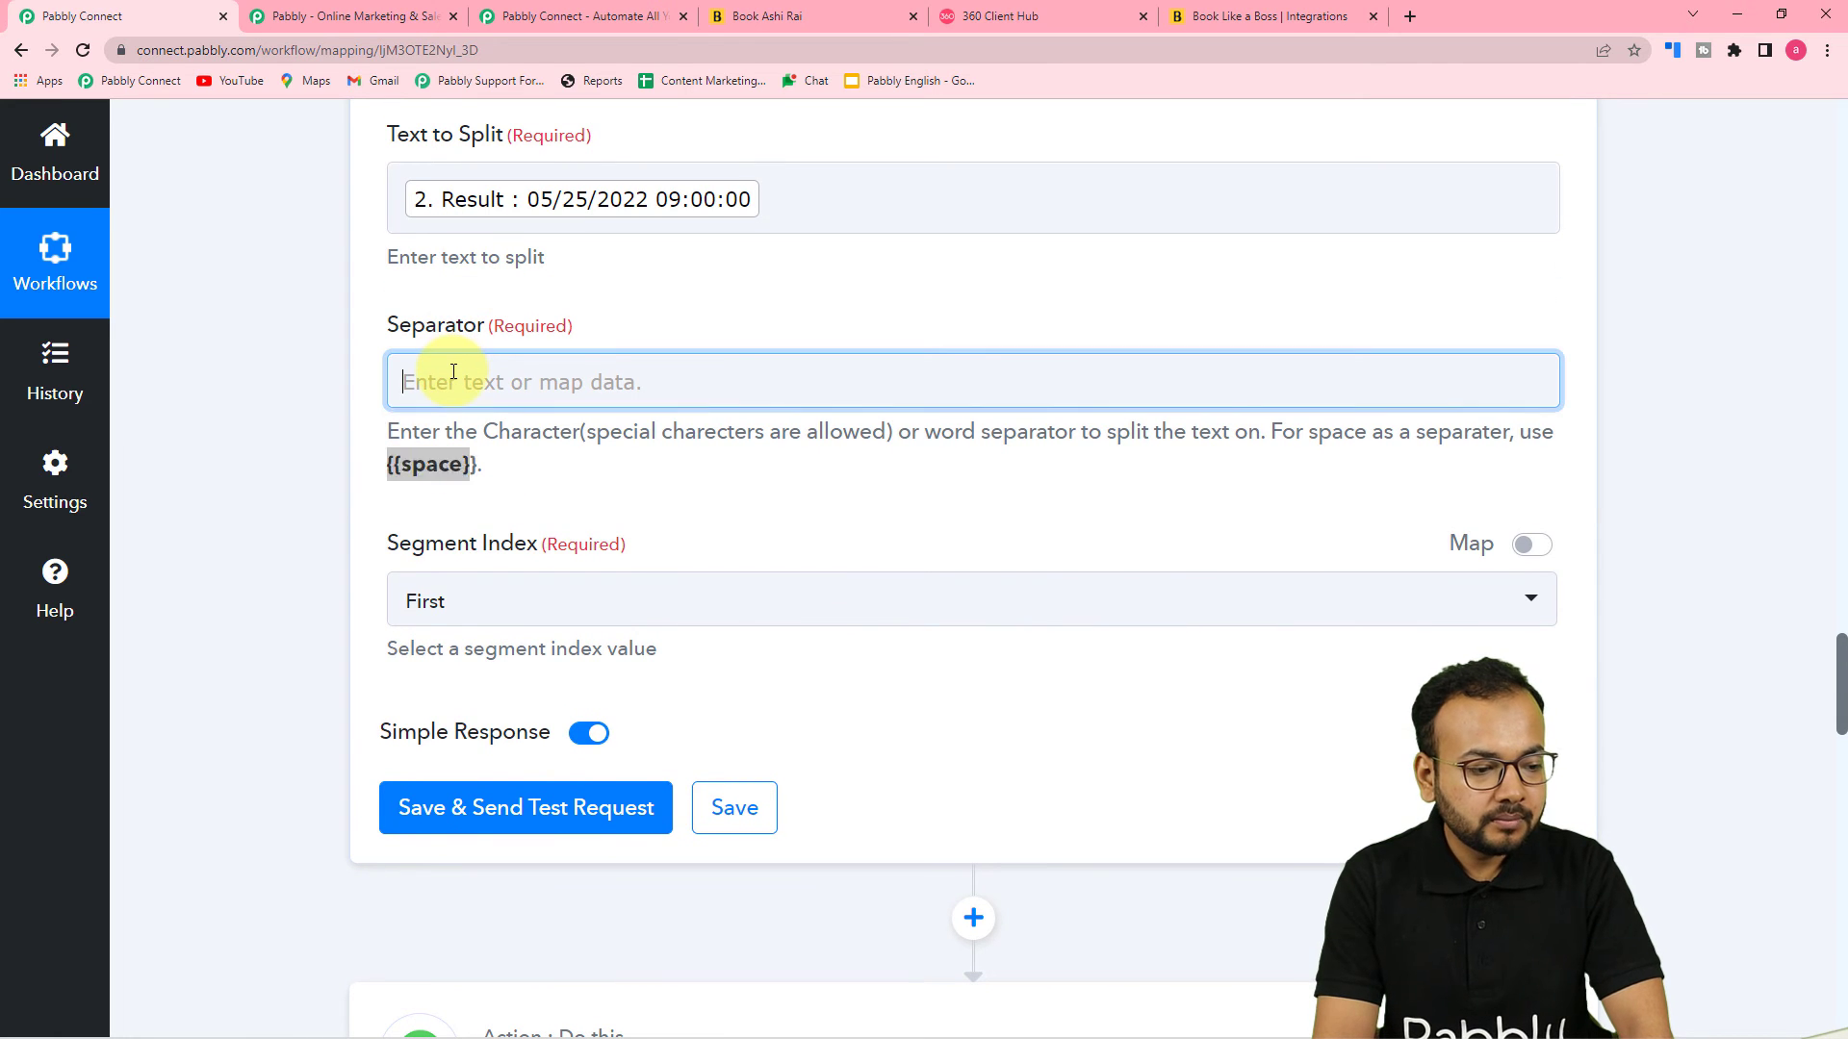
pyautogui.rightClick(453, 374)
pyautogui.click(531, 539)
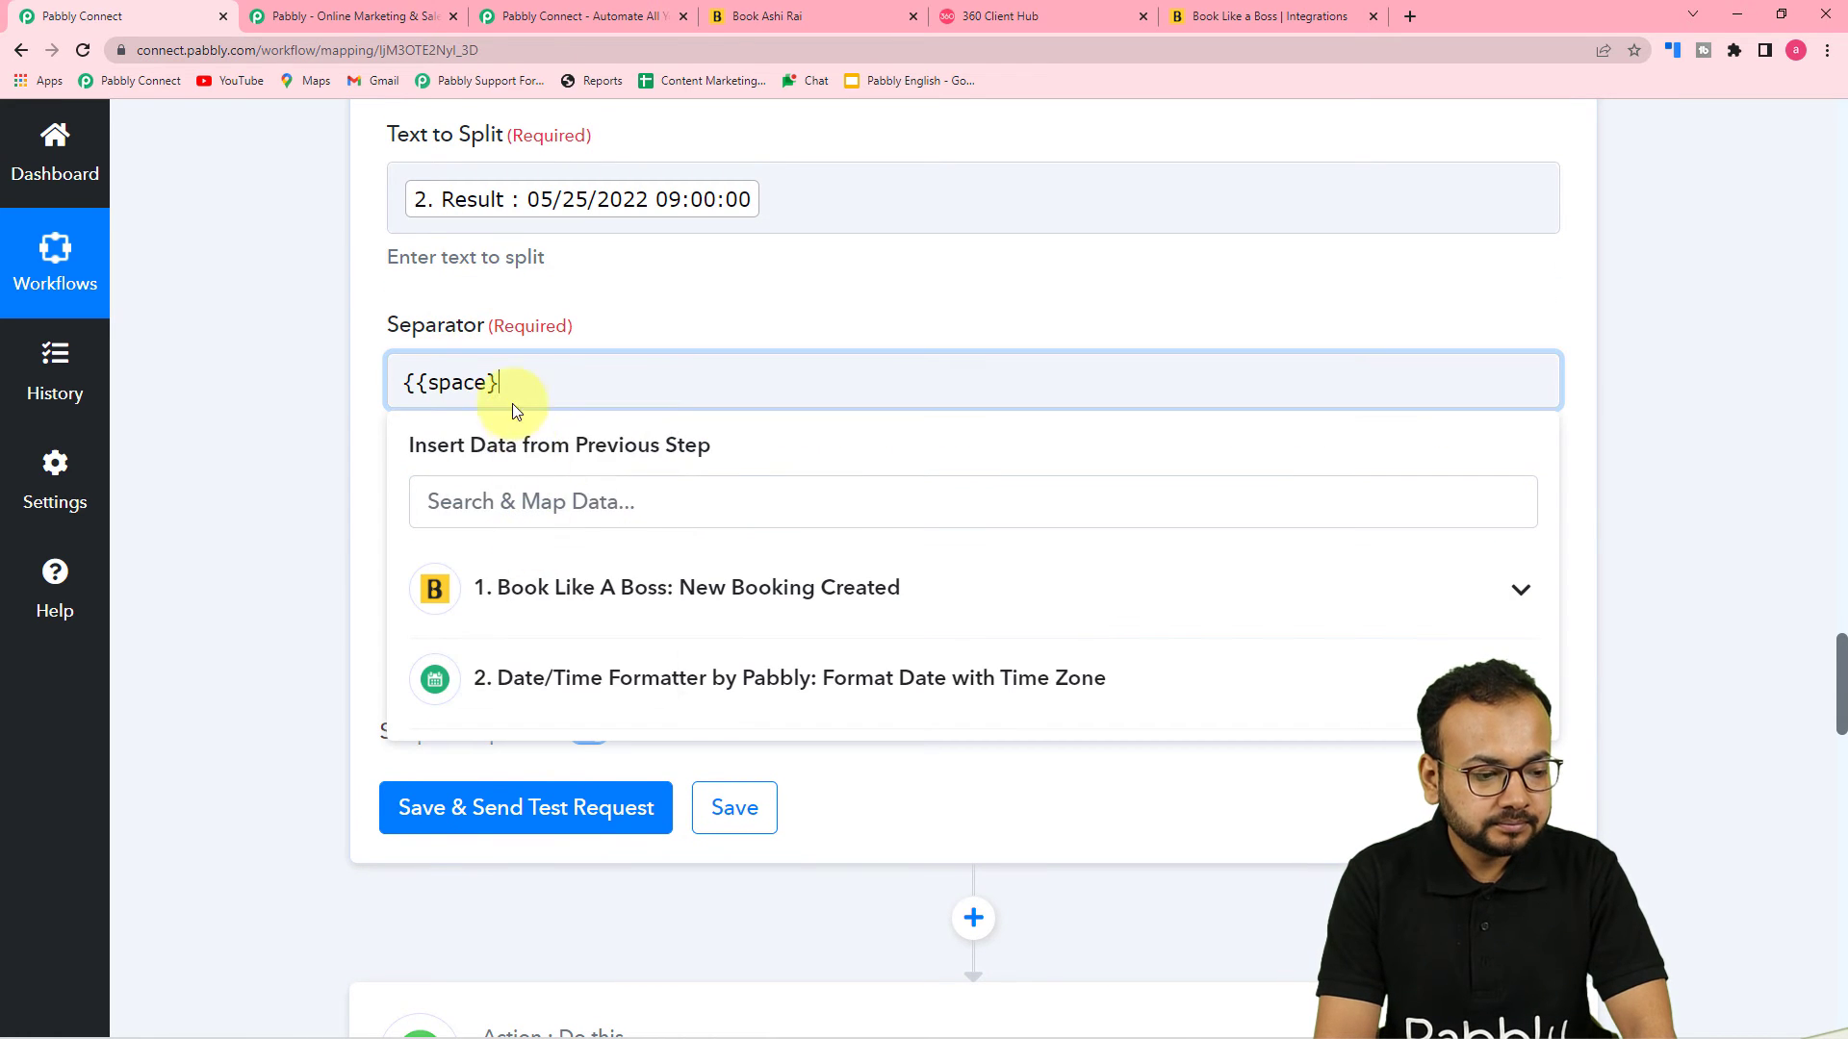
pyautogui.write('}')
pyautogui.click(287, 369)
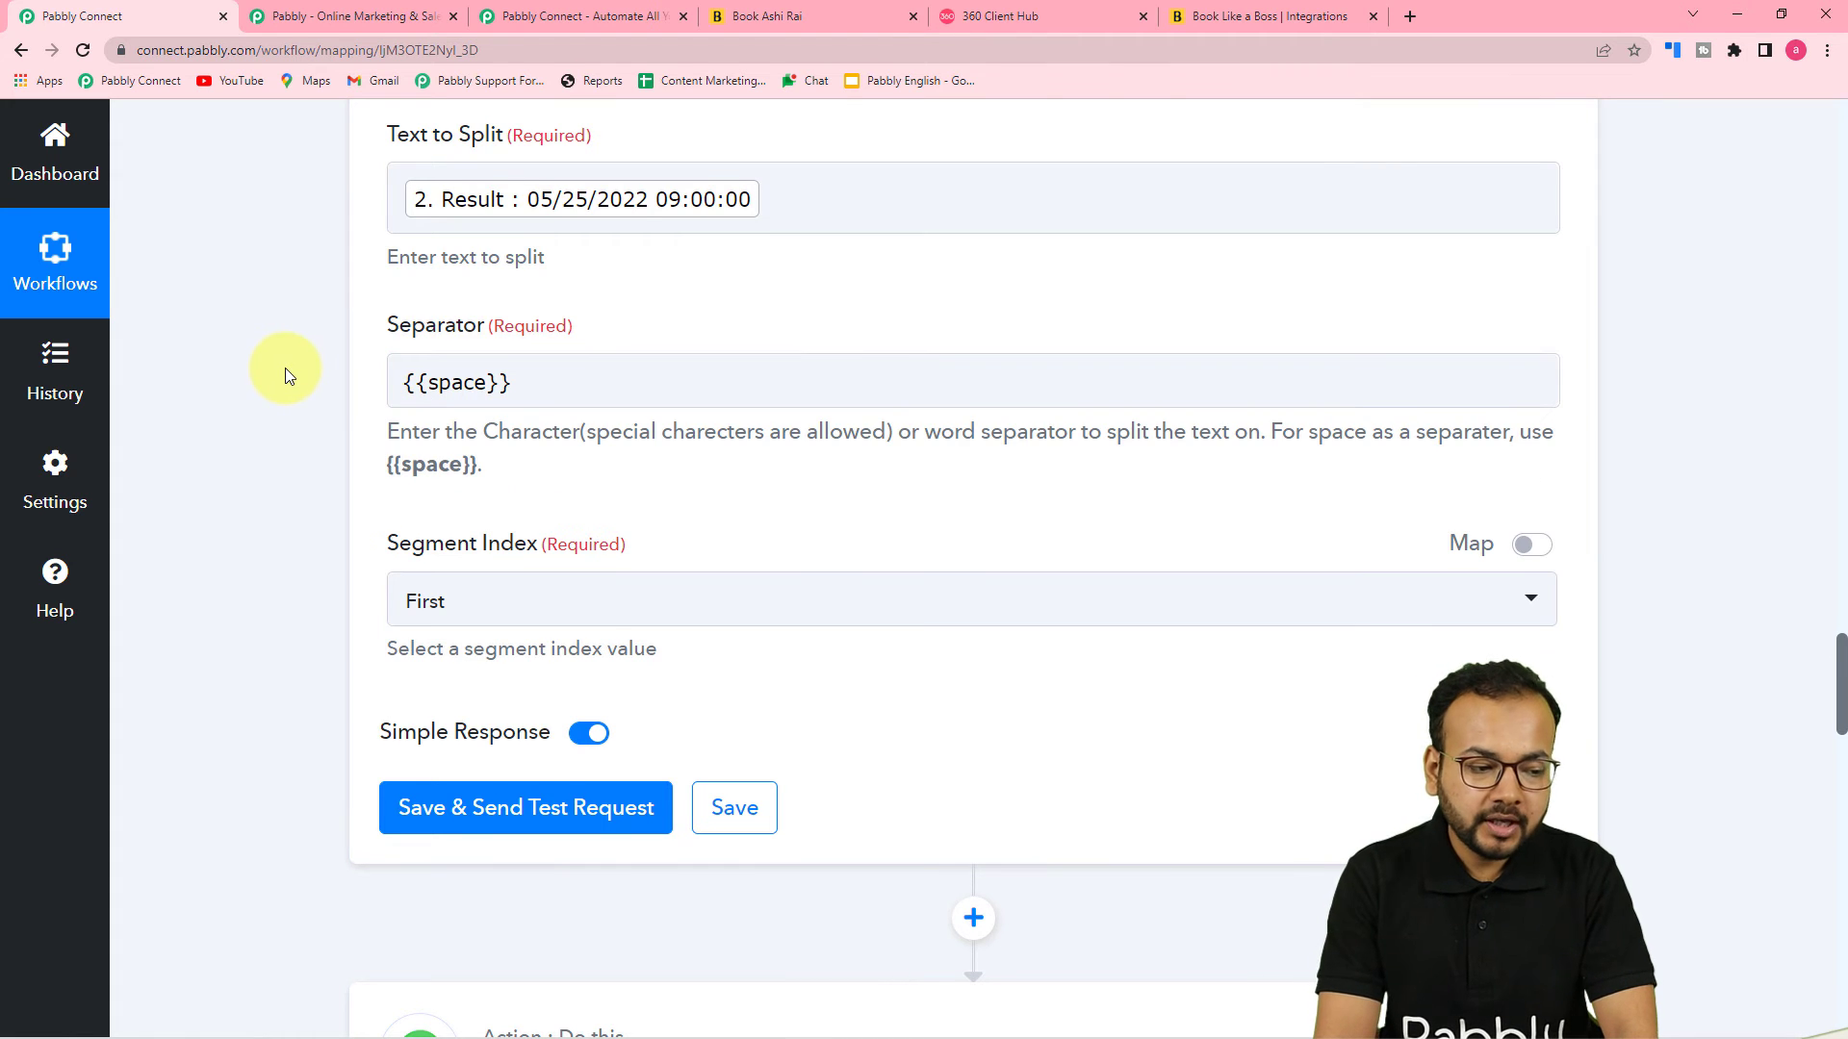
# Set the segment index to All, then save and send a test request for the Split Text action
pyautogui.scroll(-3, 285, 368)
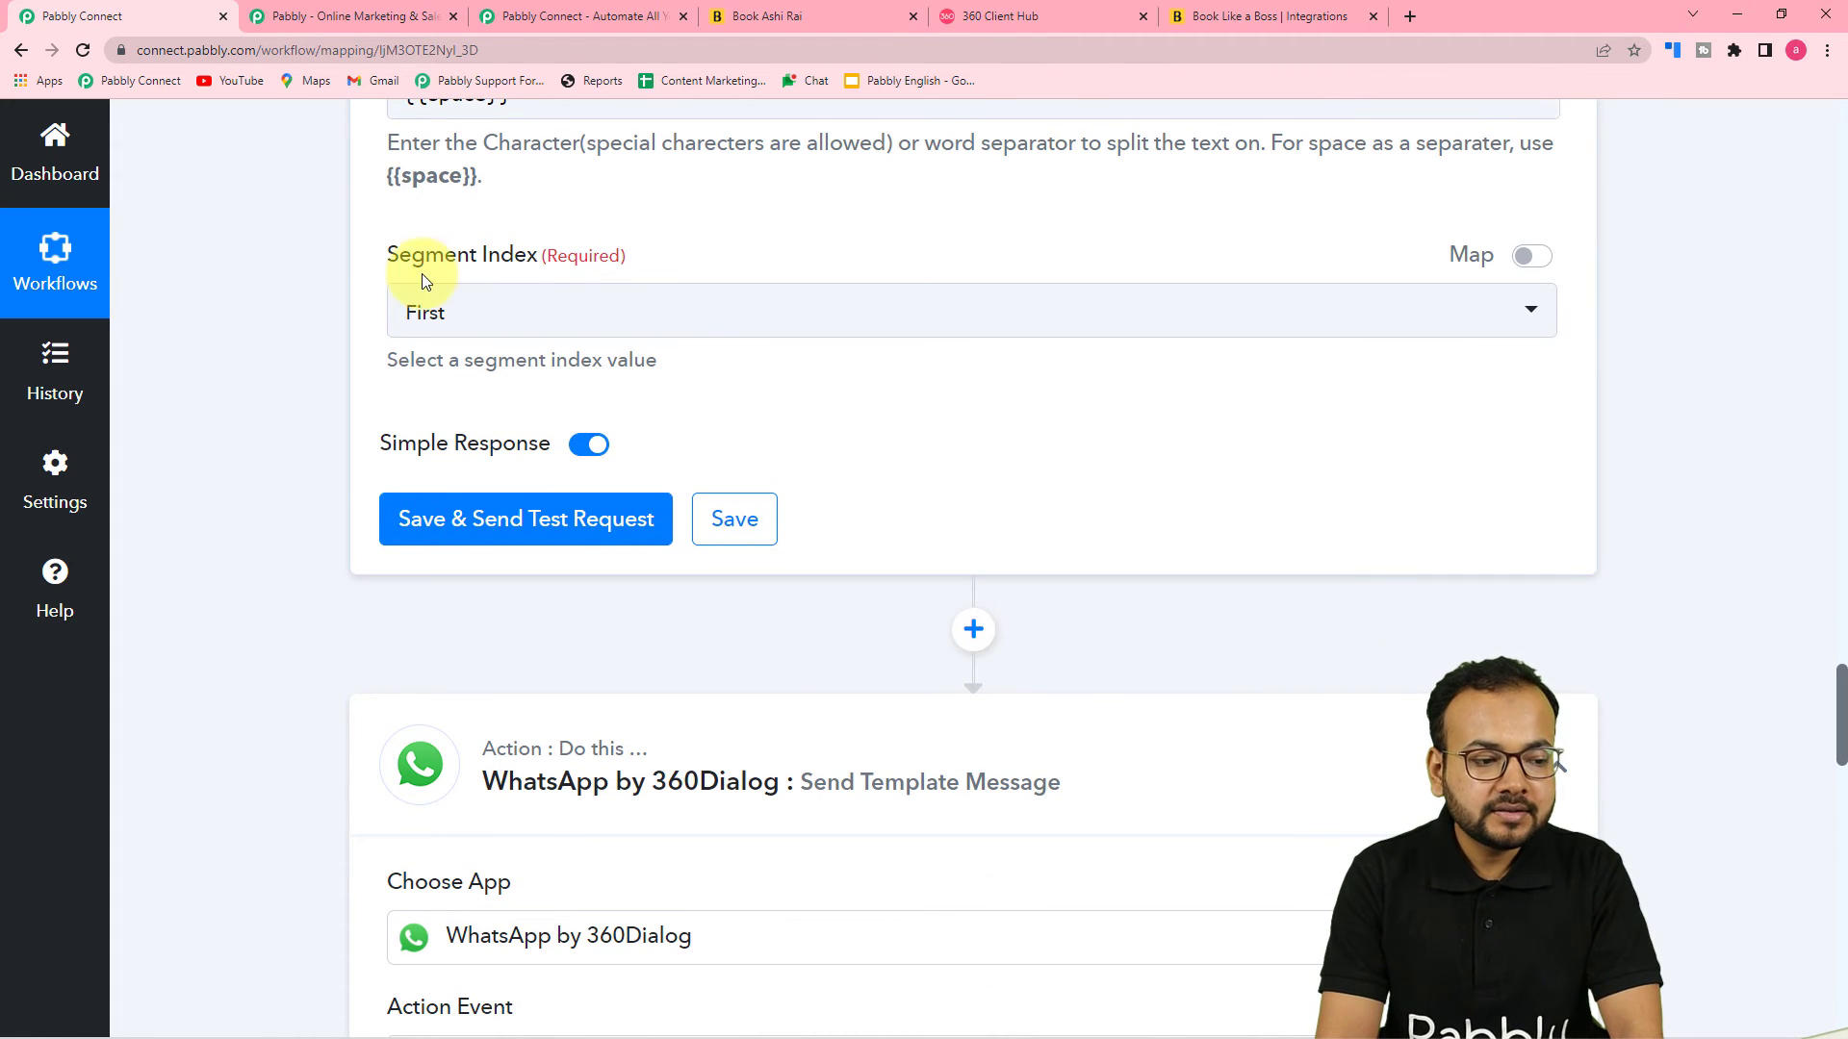
pyautogui.click(736, 324)
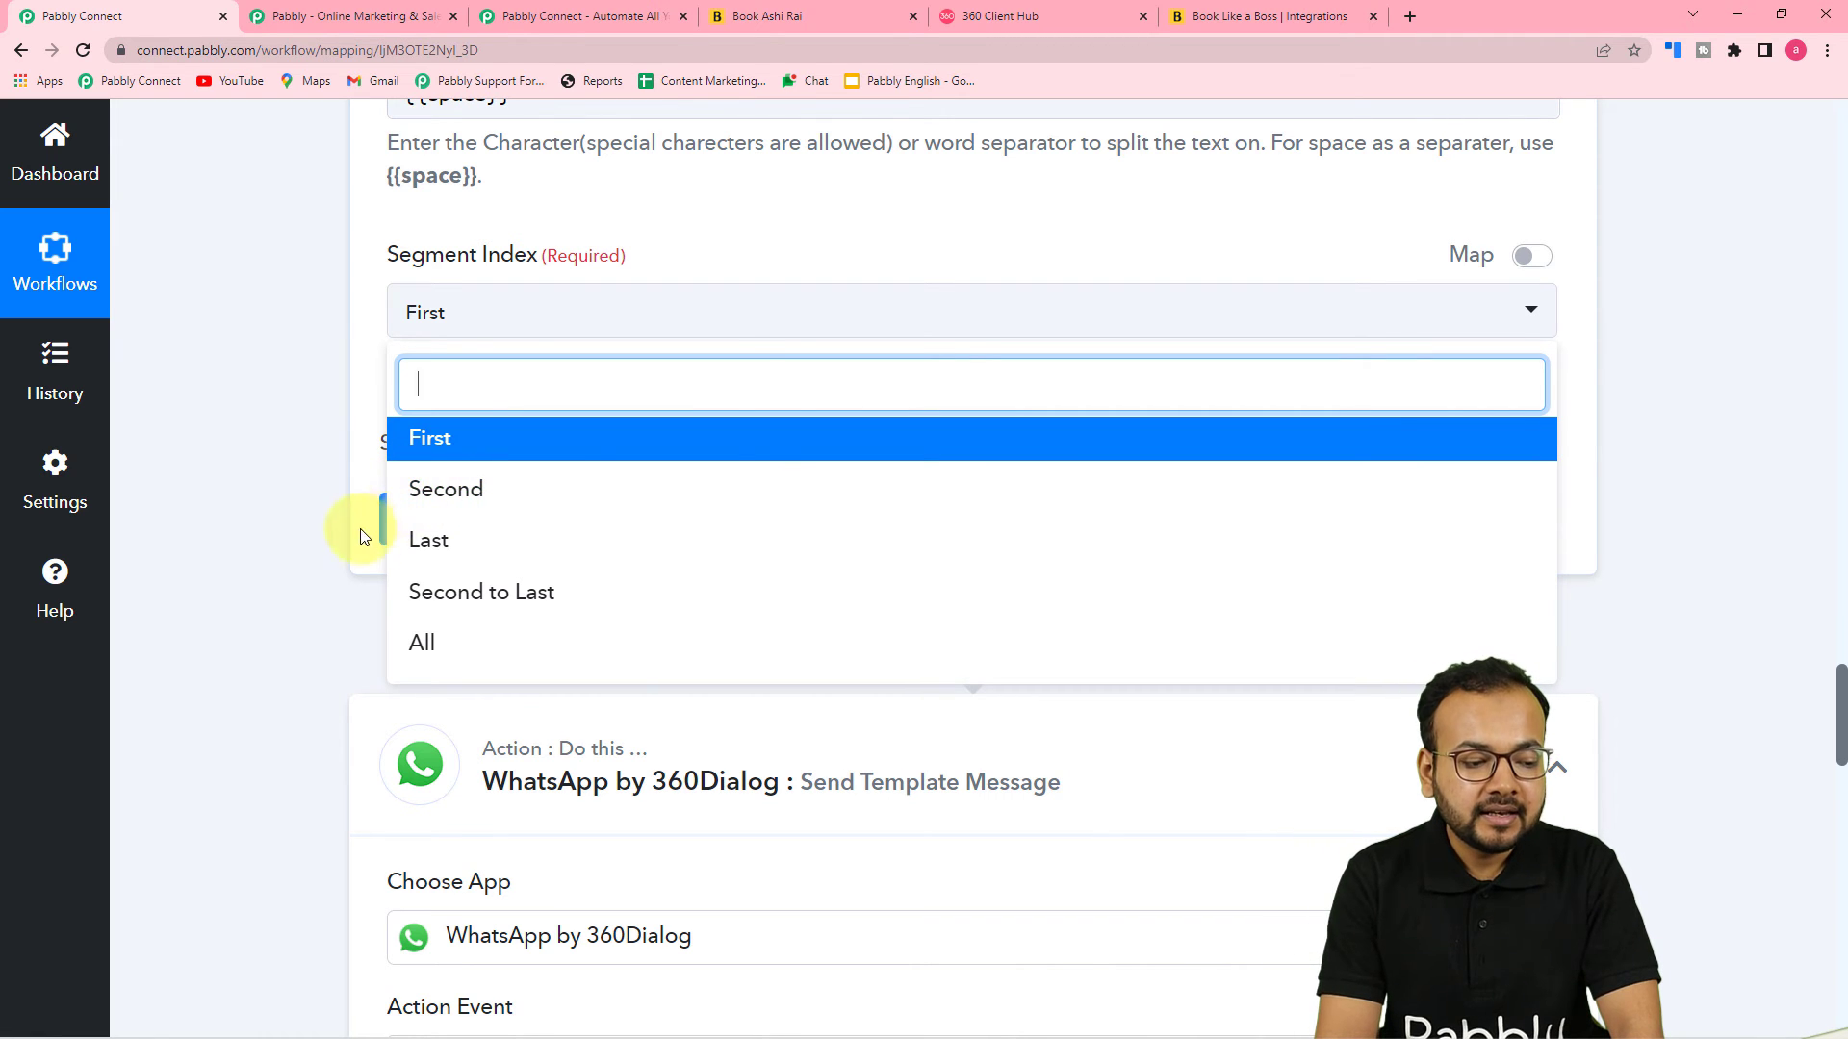
pyautogui.click(435, 654)
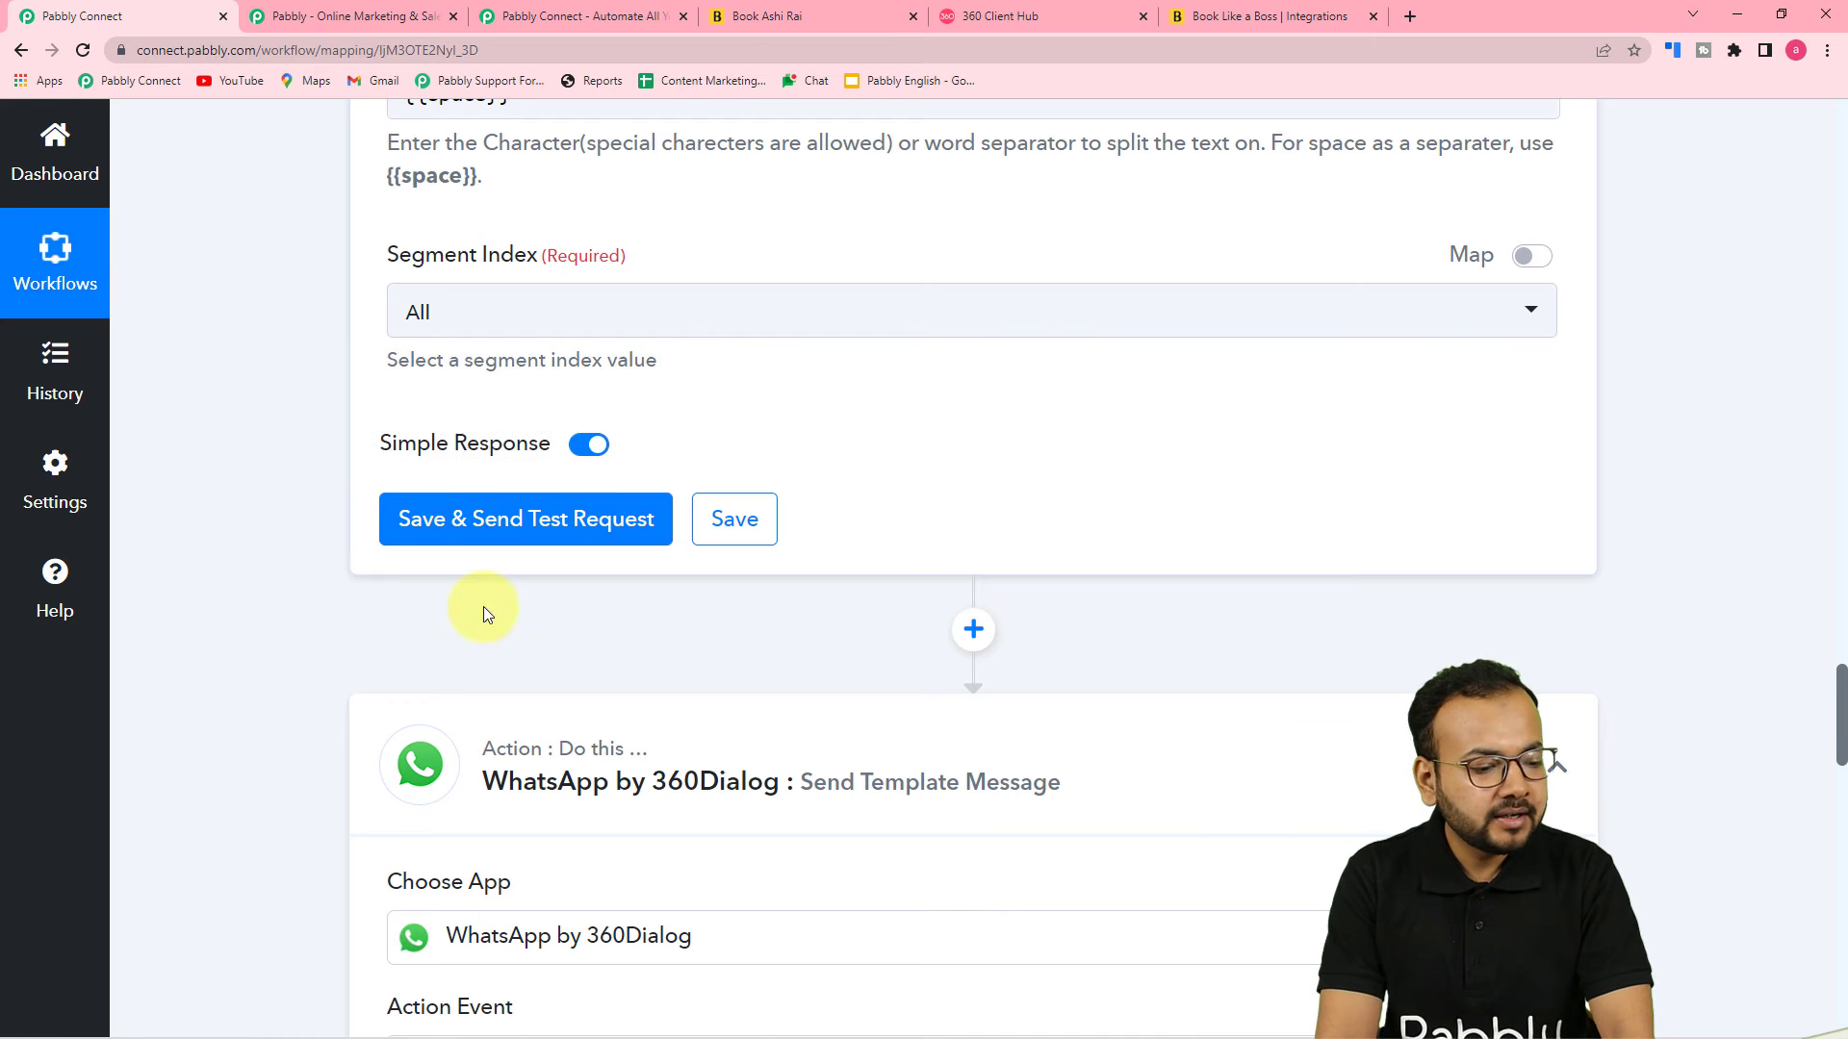
pyautogui.click(427, 525)
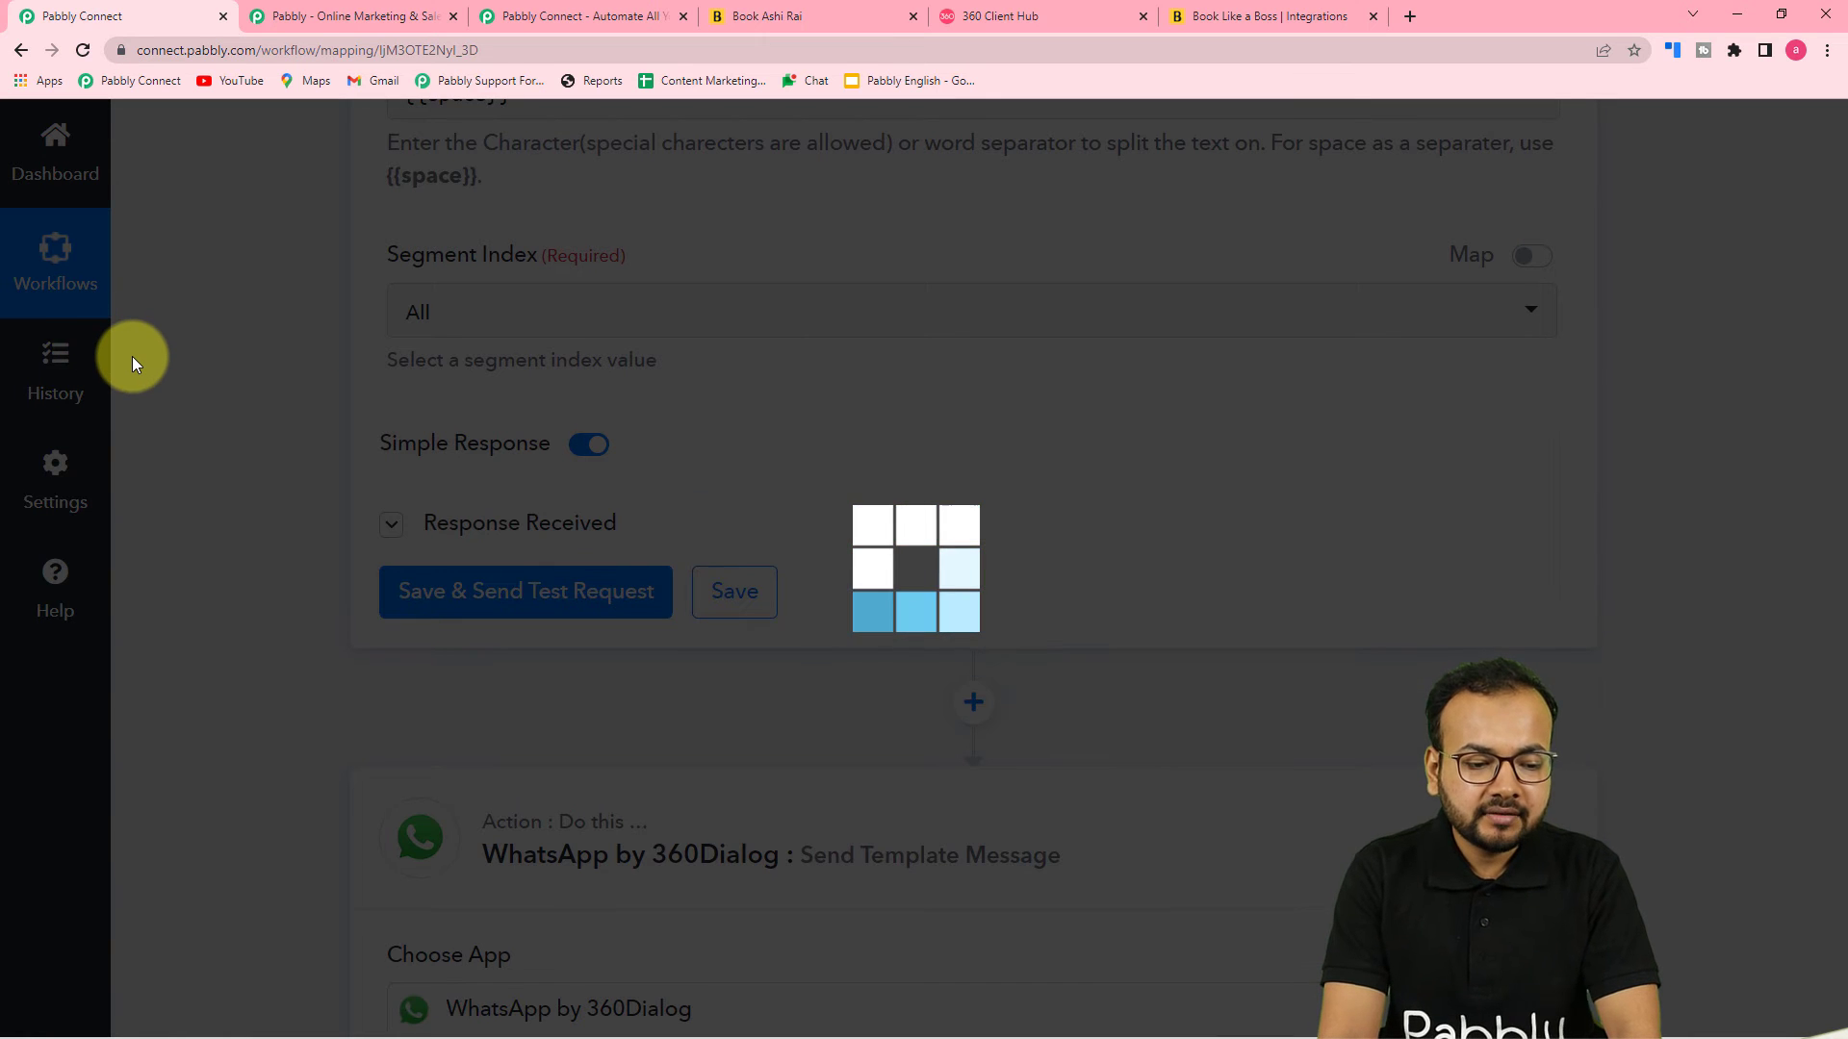
pyautogui.scroll(-3, 132, 363)
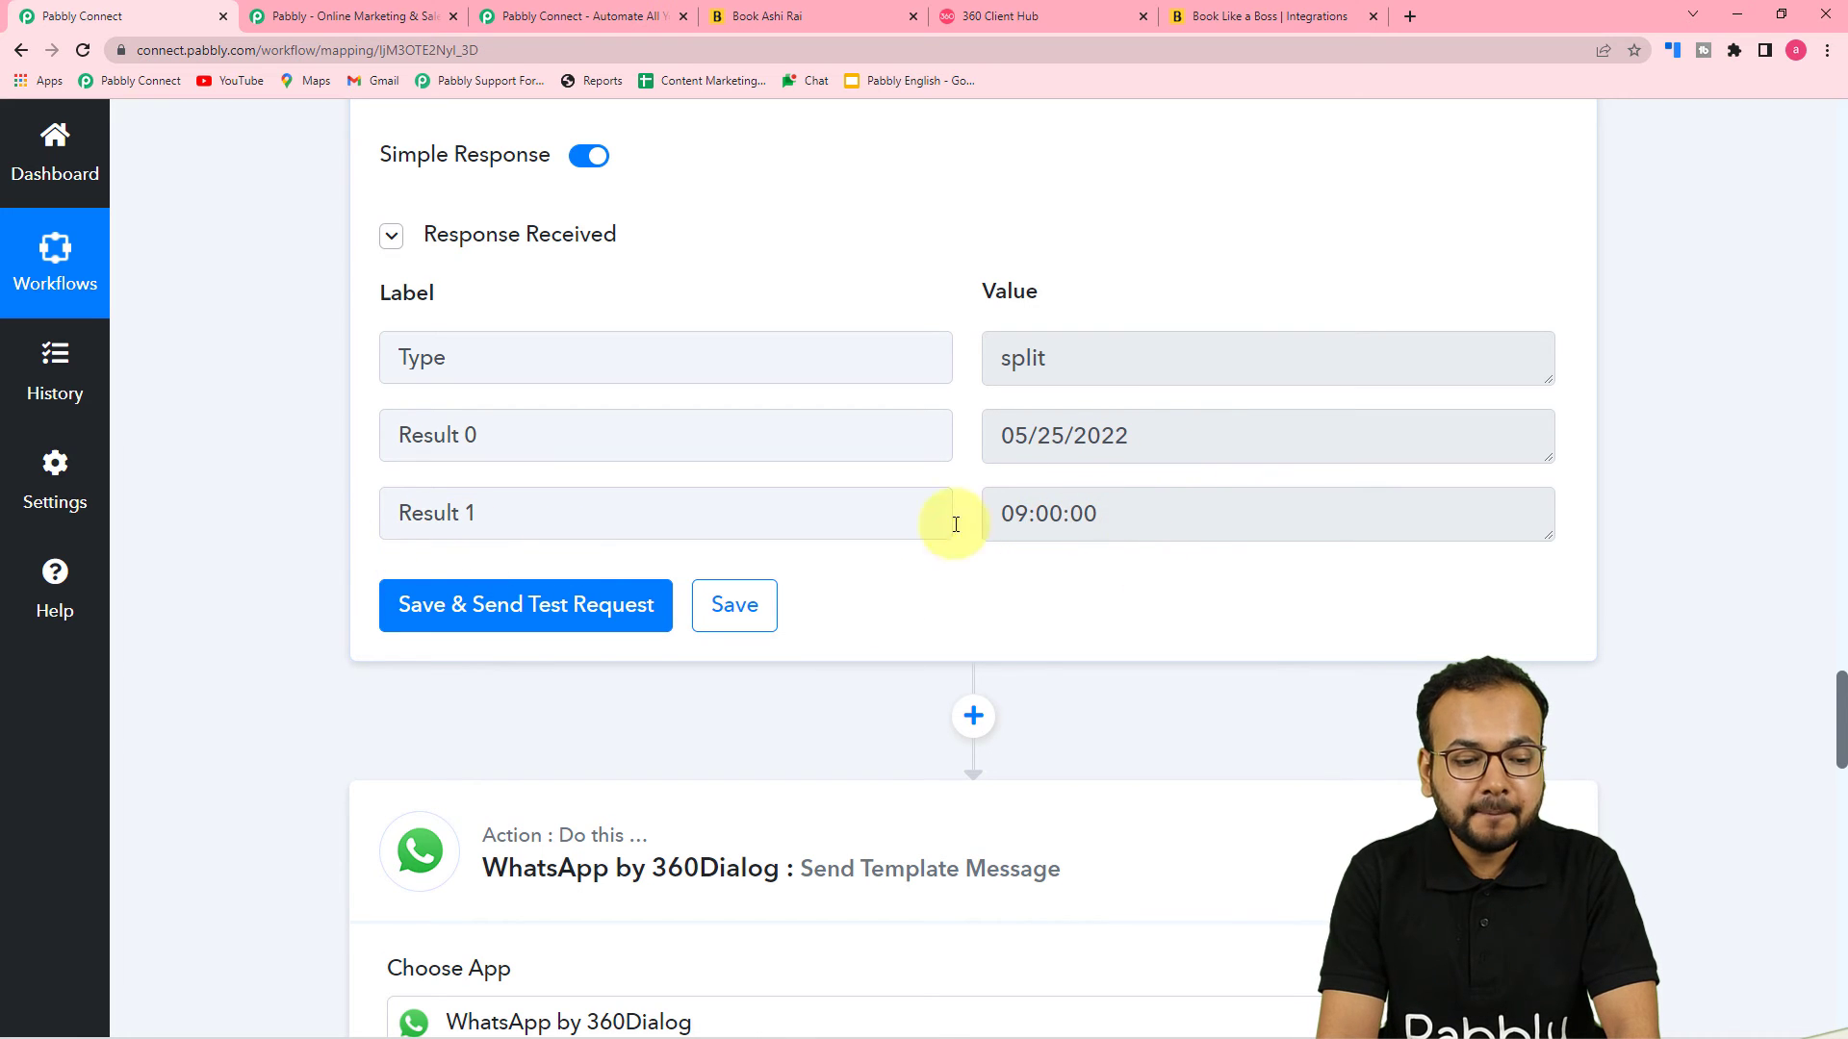
pyautogui.scroll(-4, 1157, 585)
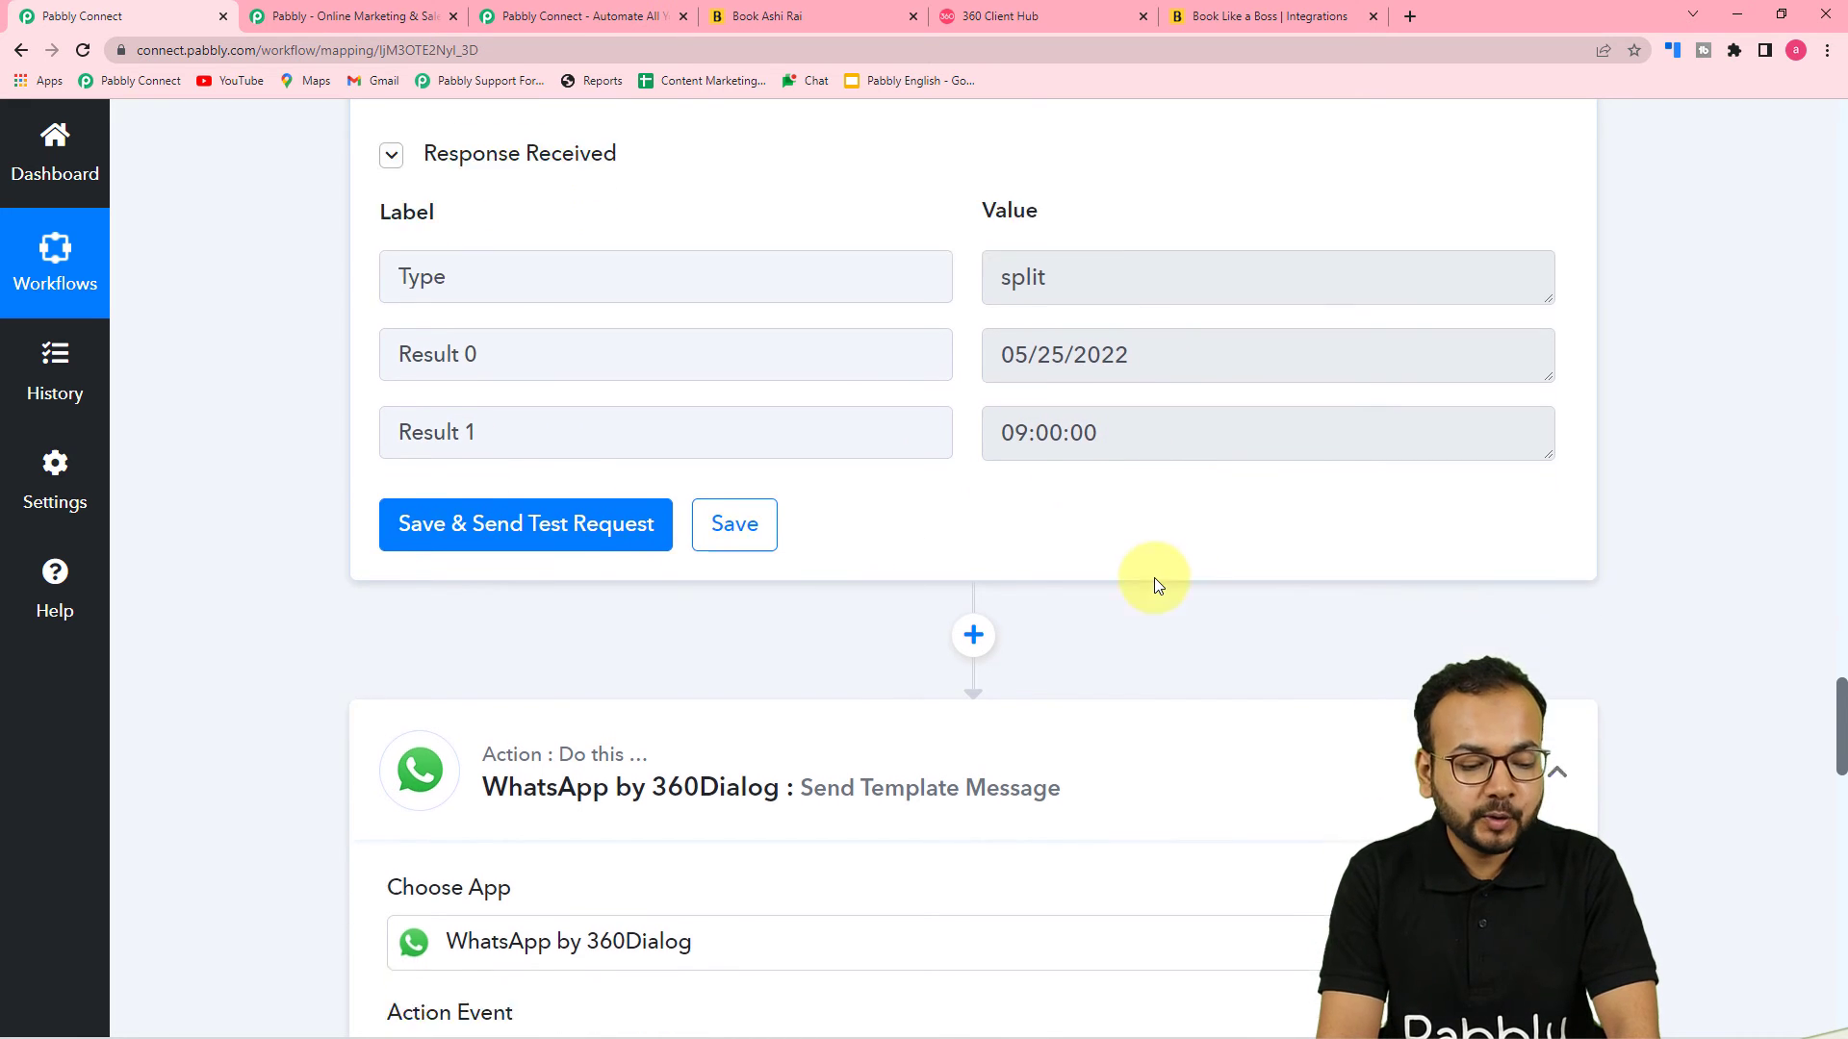
pyautogui.scroll(5, 350, 512)
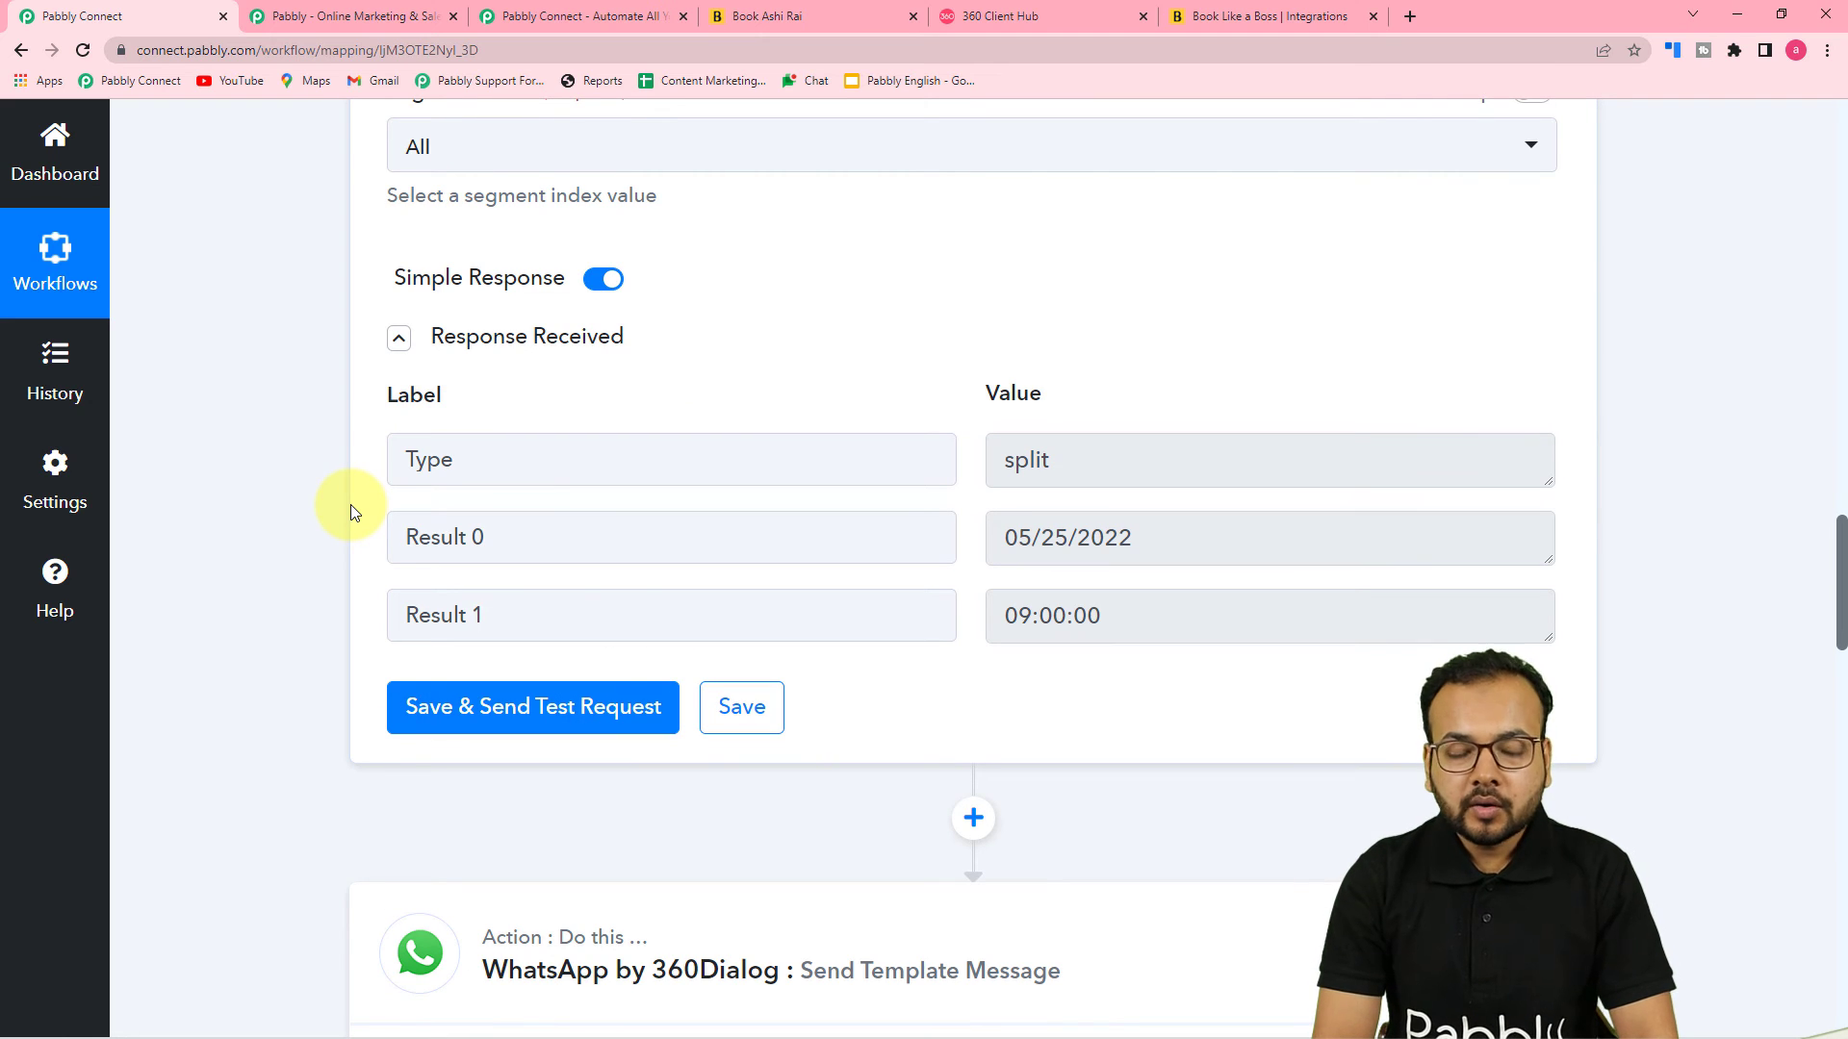
pyautogui.scroll(-4, 890, 603)
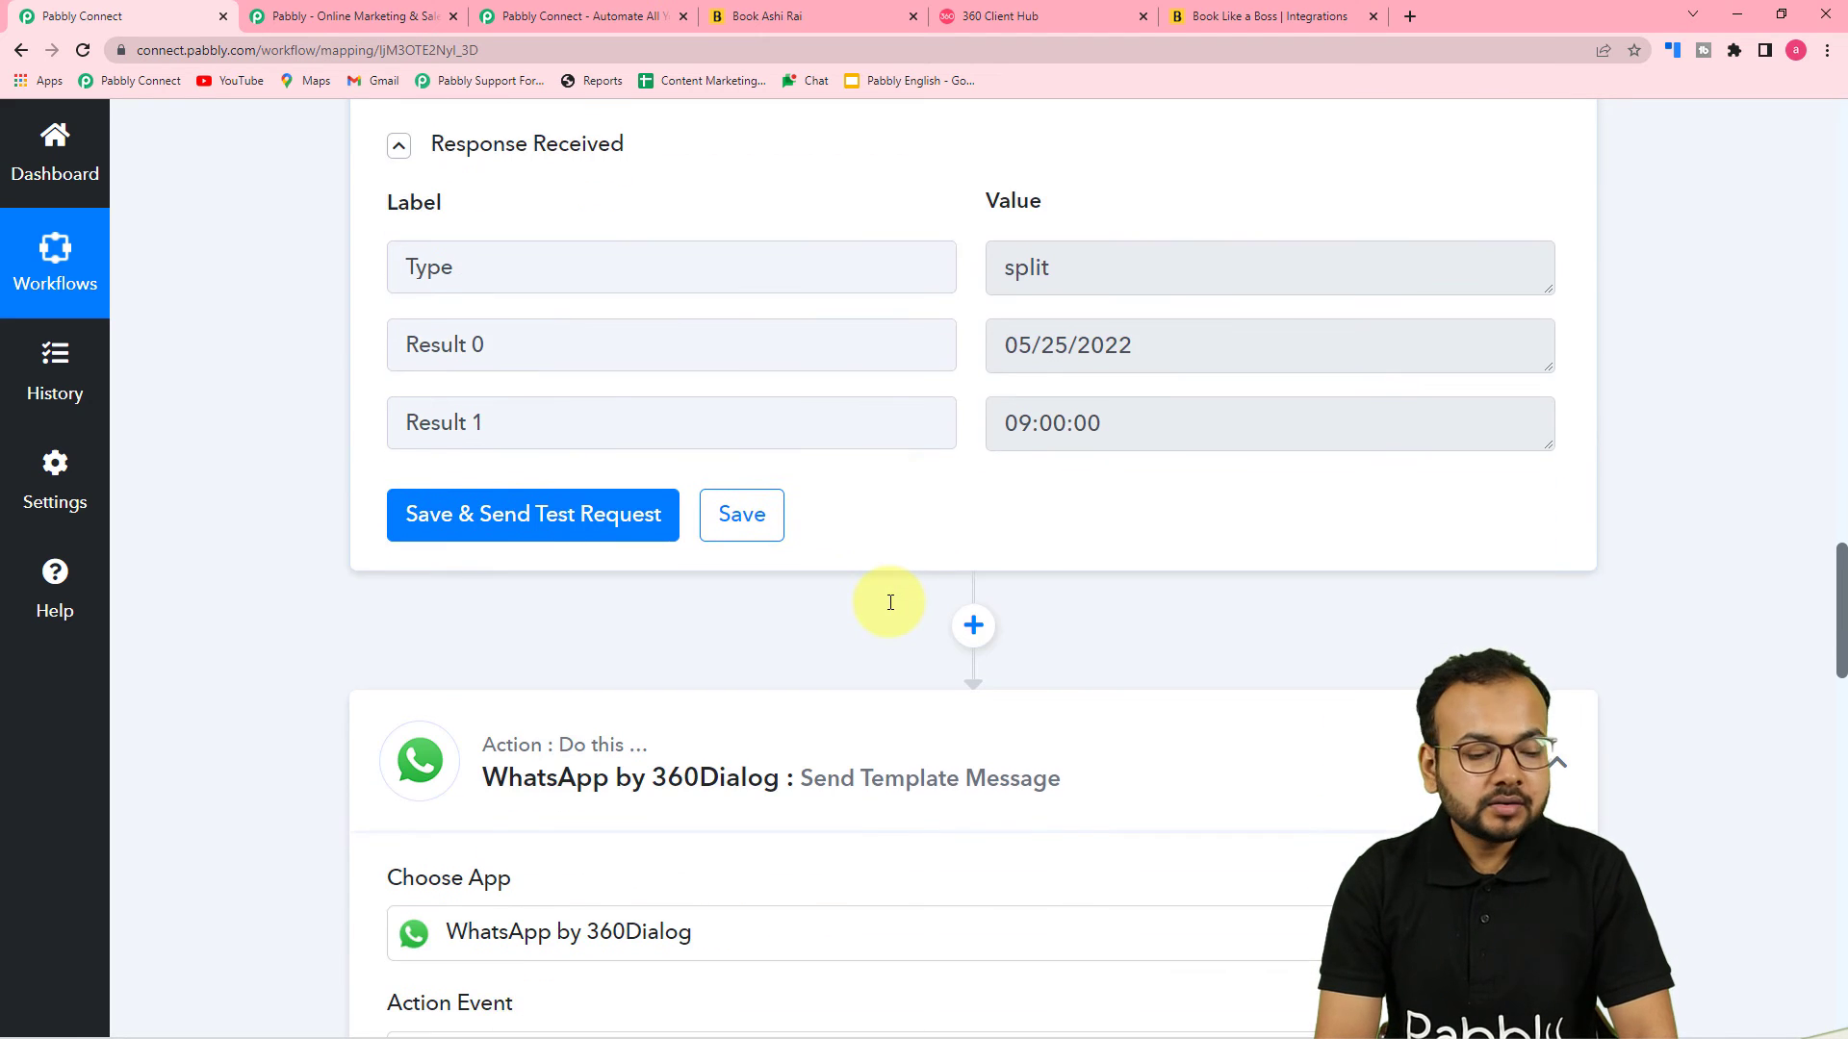
pyautogui.scroll(-4, 890, 611)
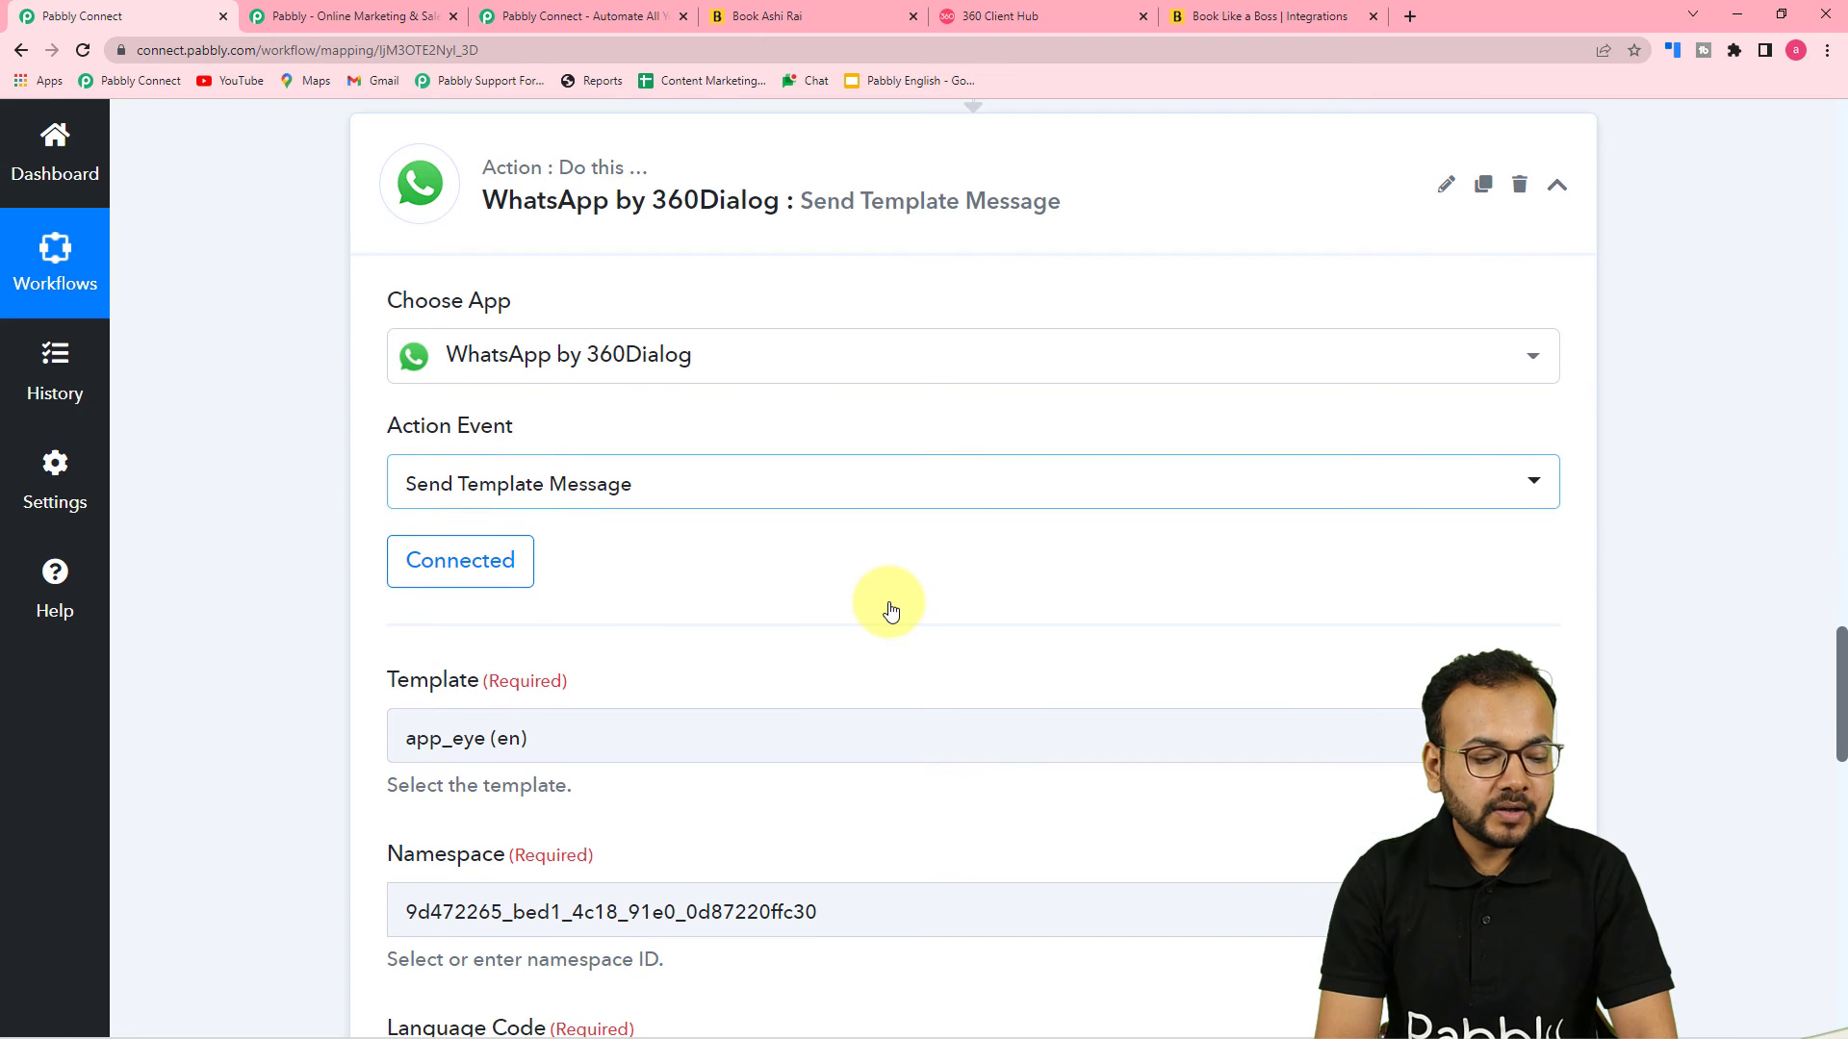
pyautogui.scroll(4, 890, 609)
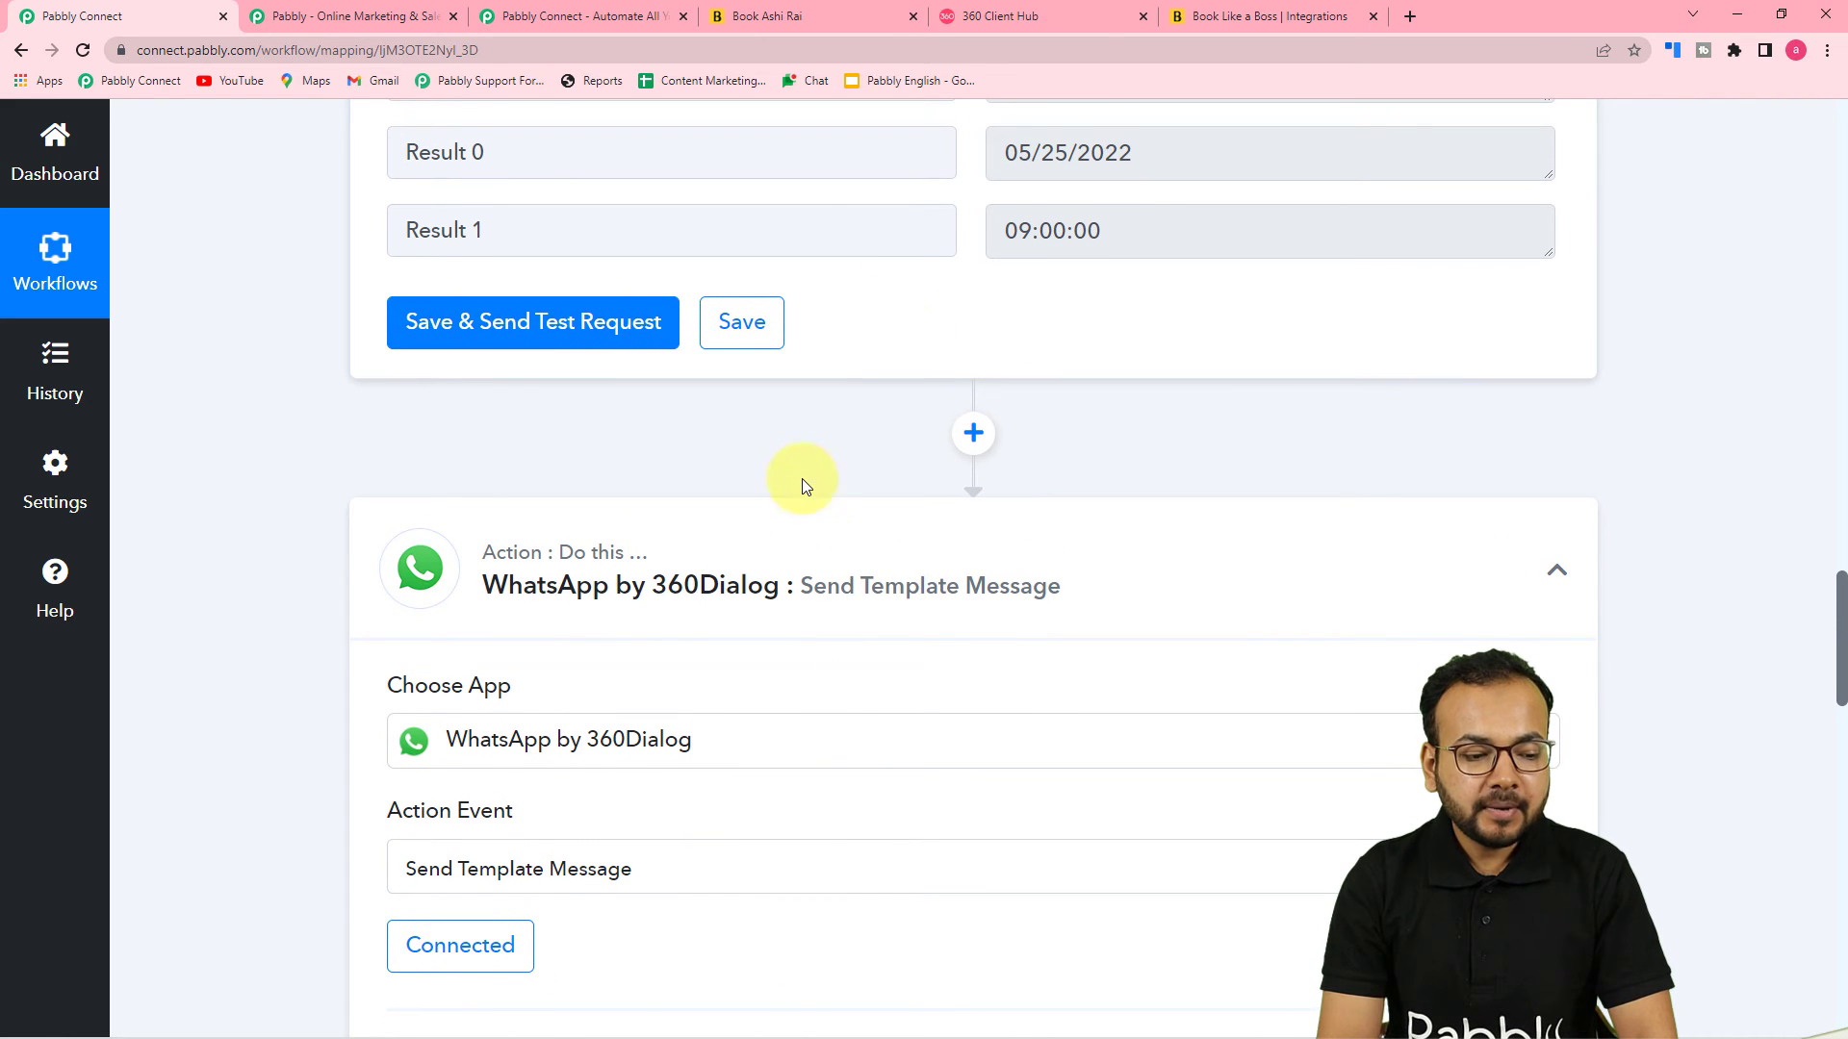
pyautogui.scroll(-3, 779, 699)
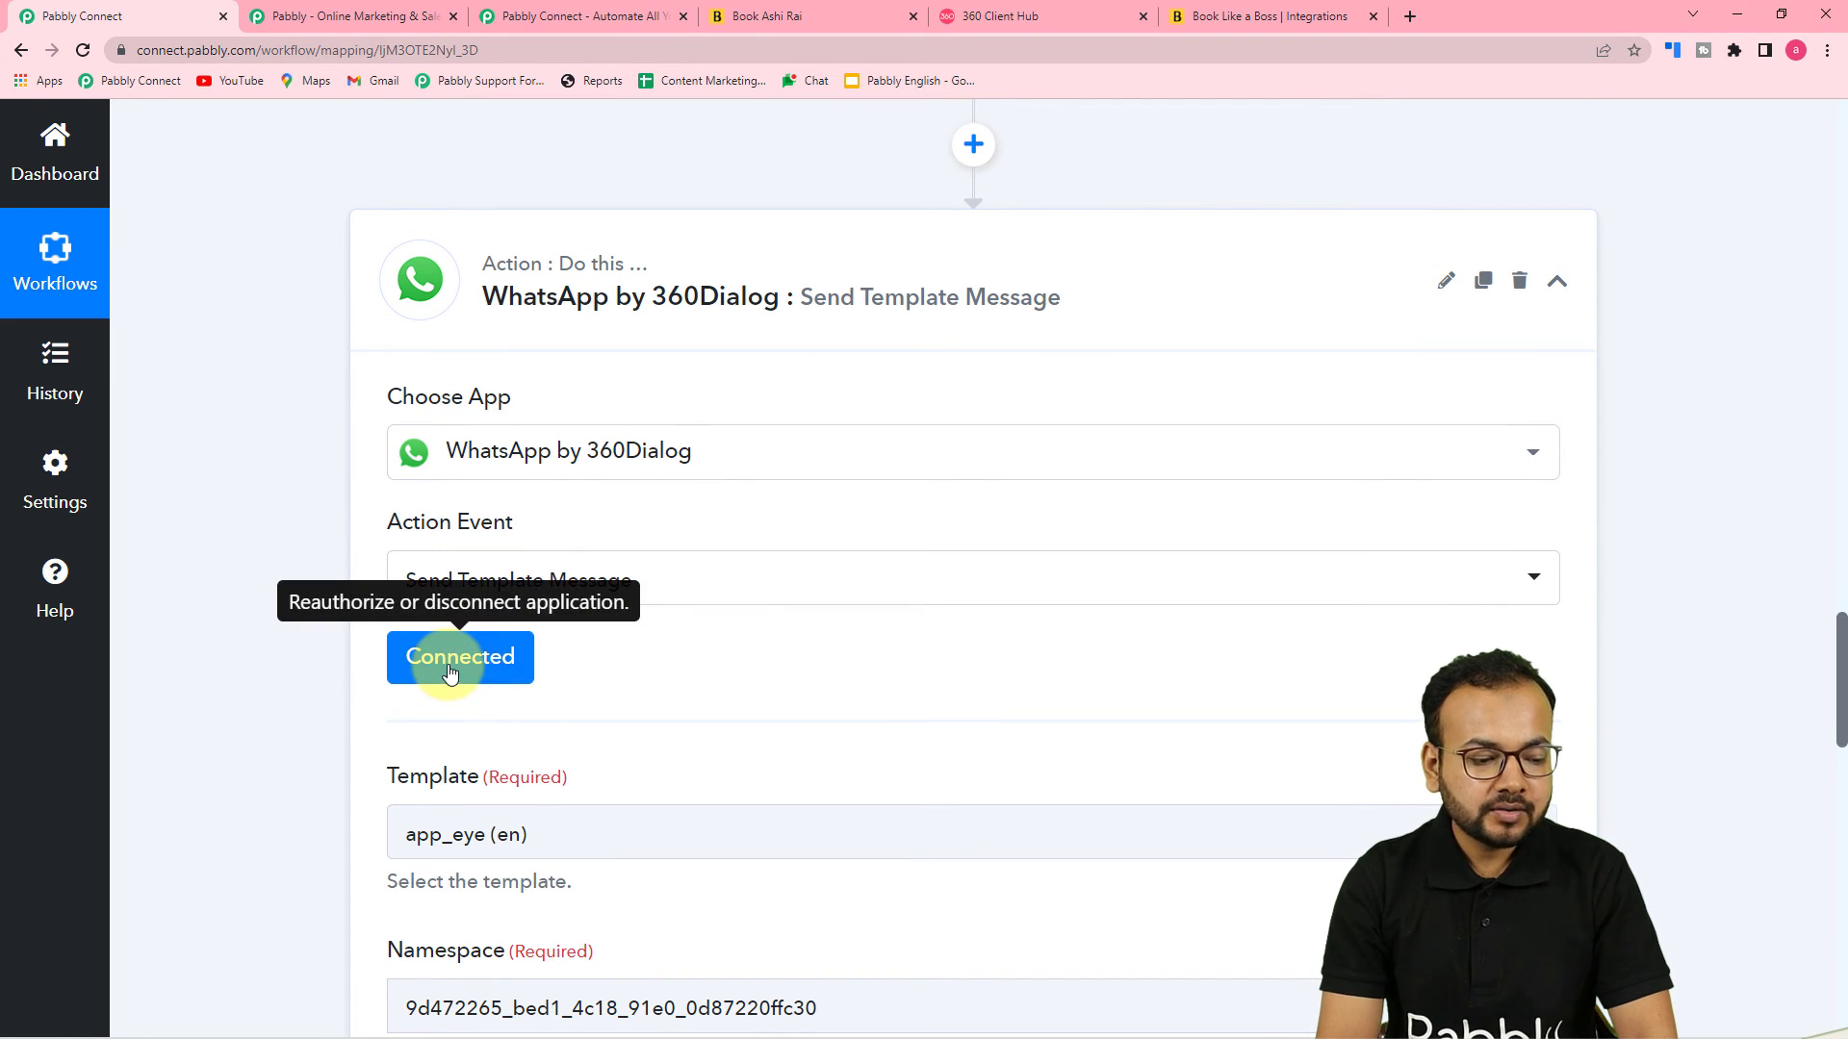
# Reopen the WhatsApp by 360Dialog connection and save it with the existing connection selected
pyautogui.click(449, 670)
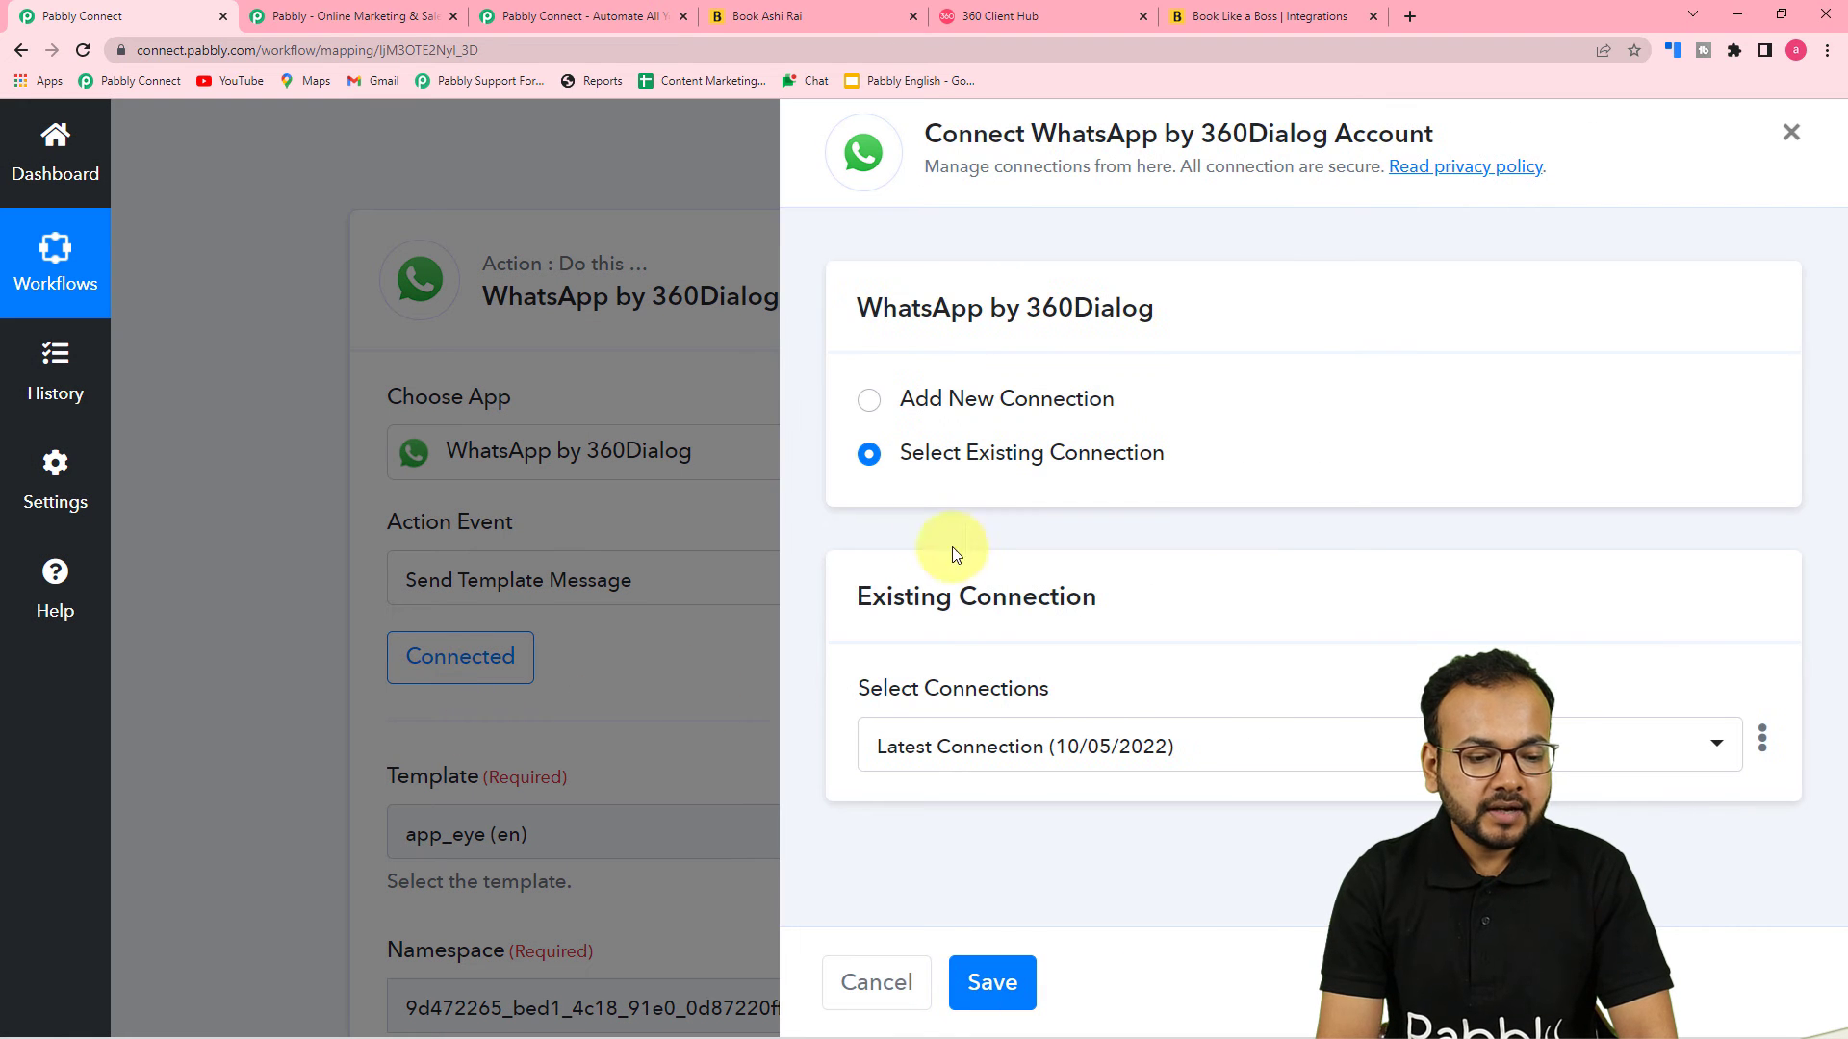
pyautogui.click(992, 983)
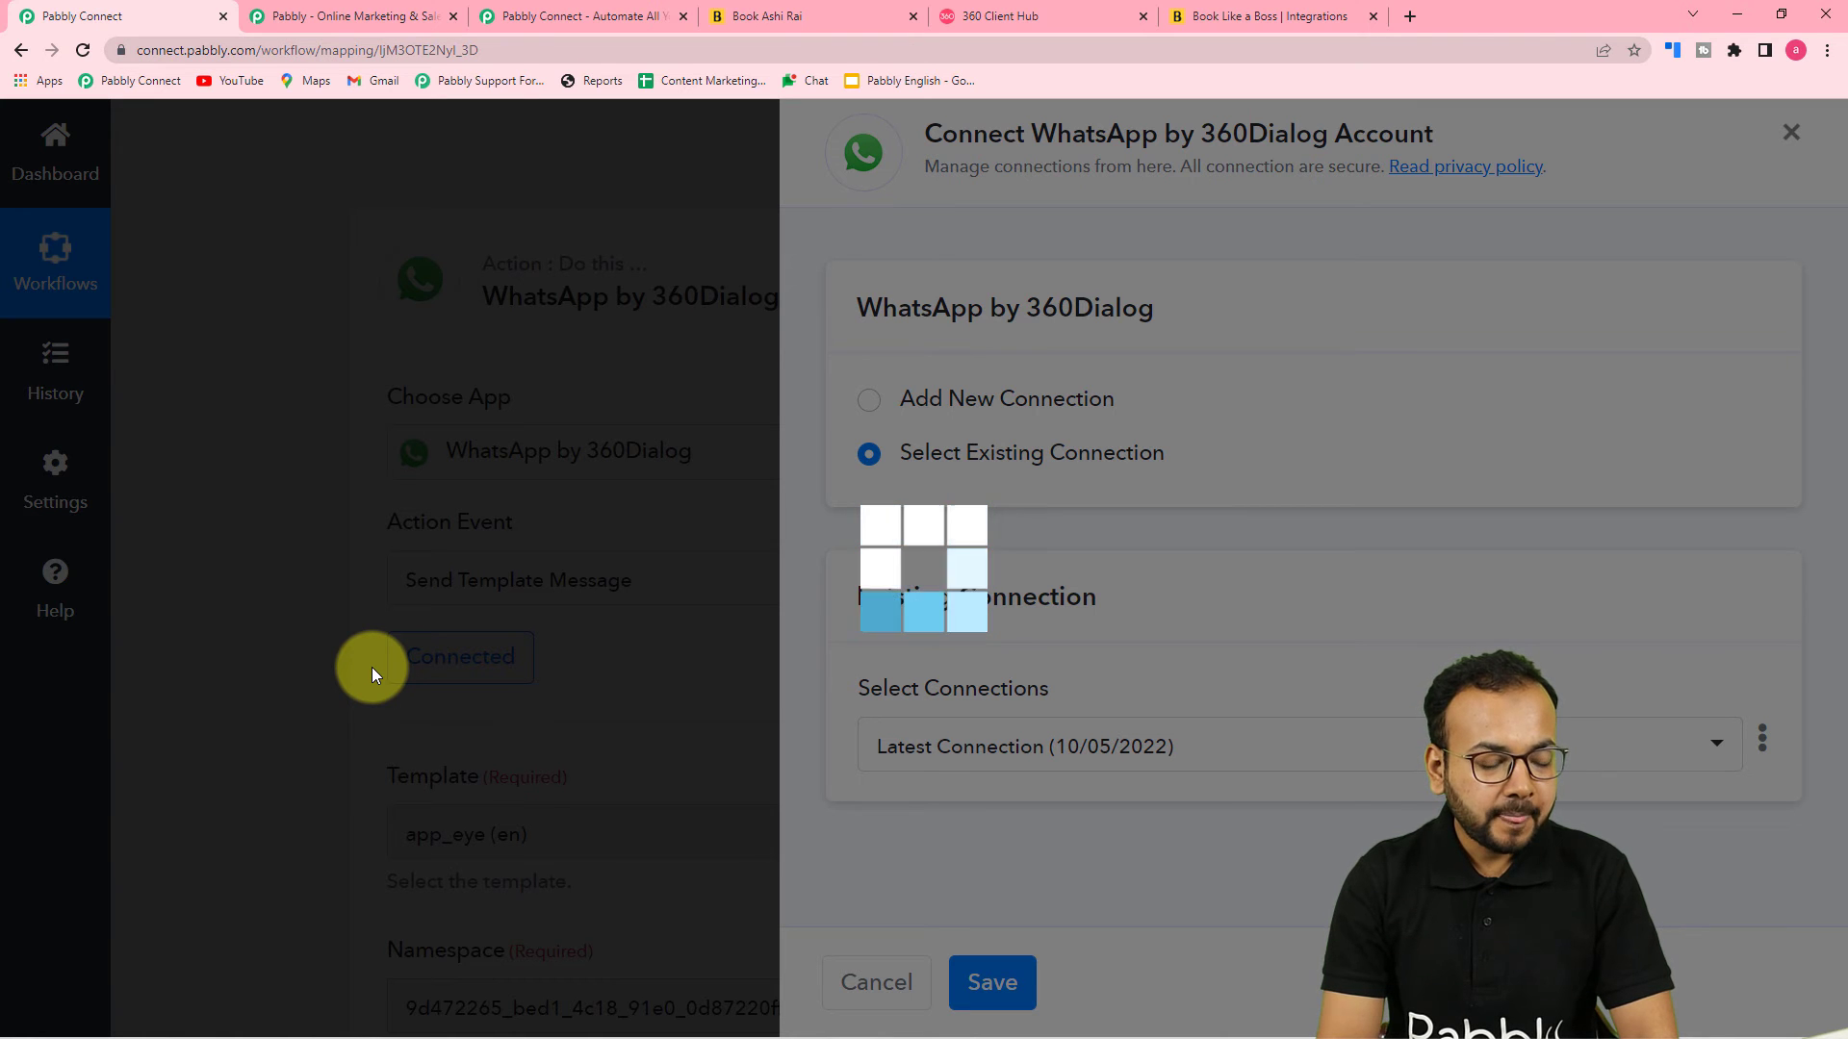
pyautogui.scroll(-5, 372, 667)
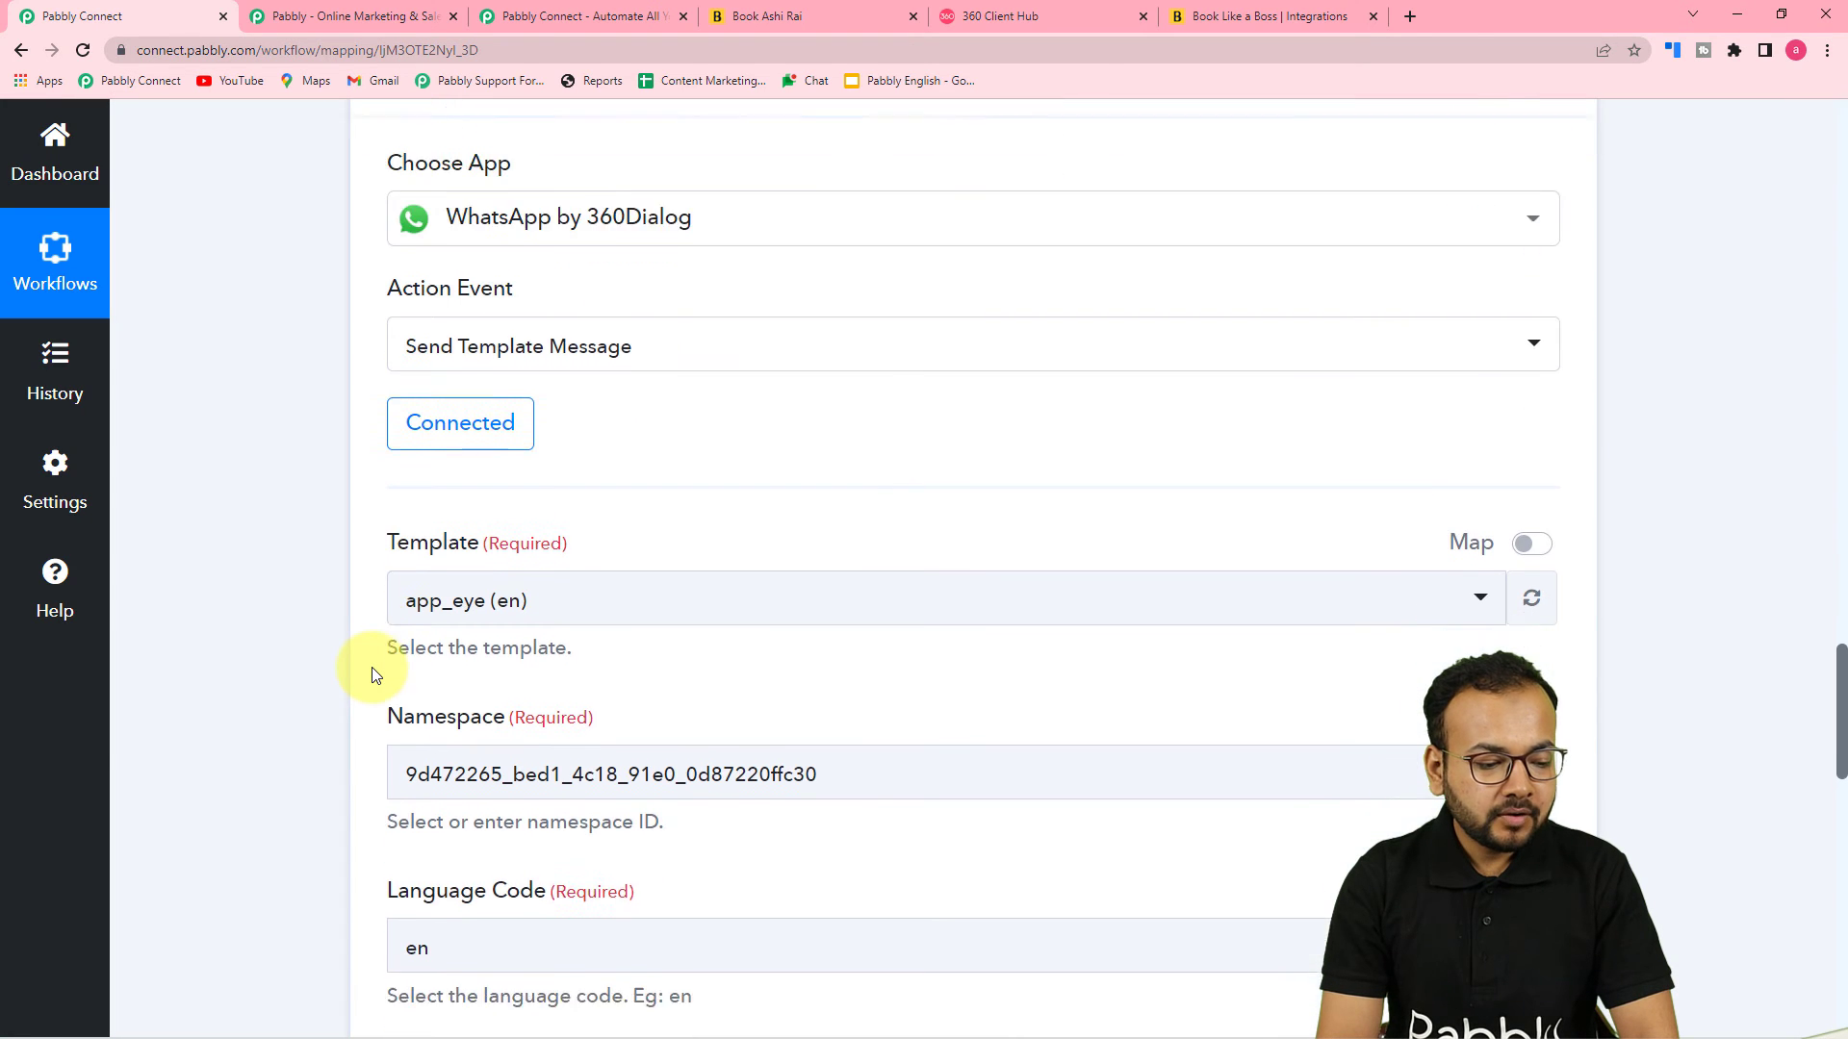
# Map the Recipient Mobile Number to the booking trigger's Custom Fields 0 Value
pyautogui.scroll(-1, 606, 378)
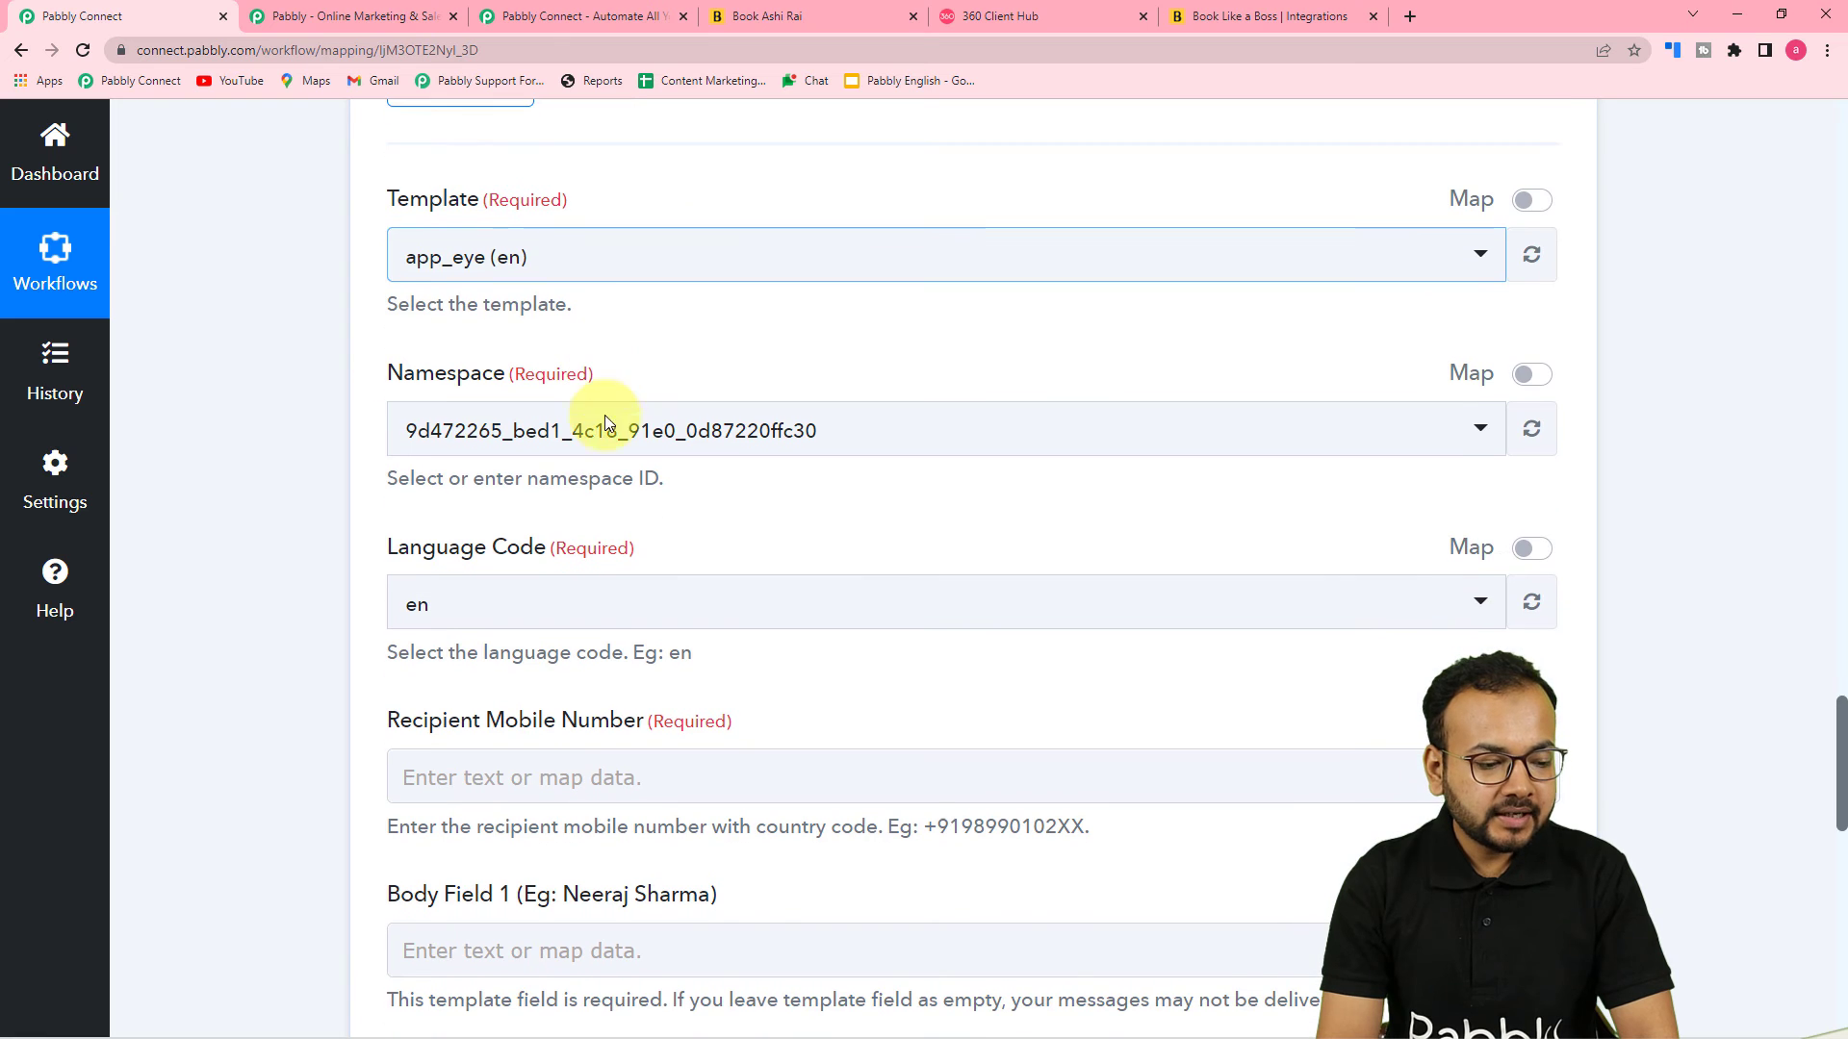
pyautogui.scroll(-3, 445, 523)
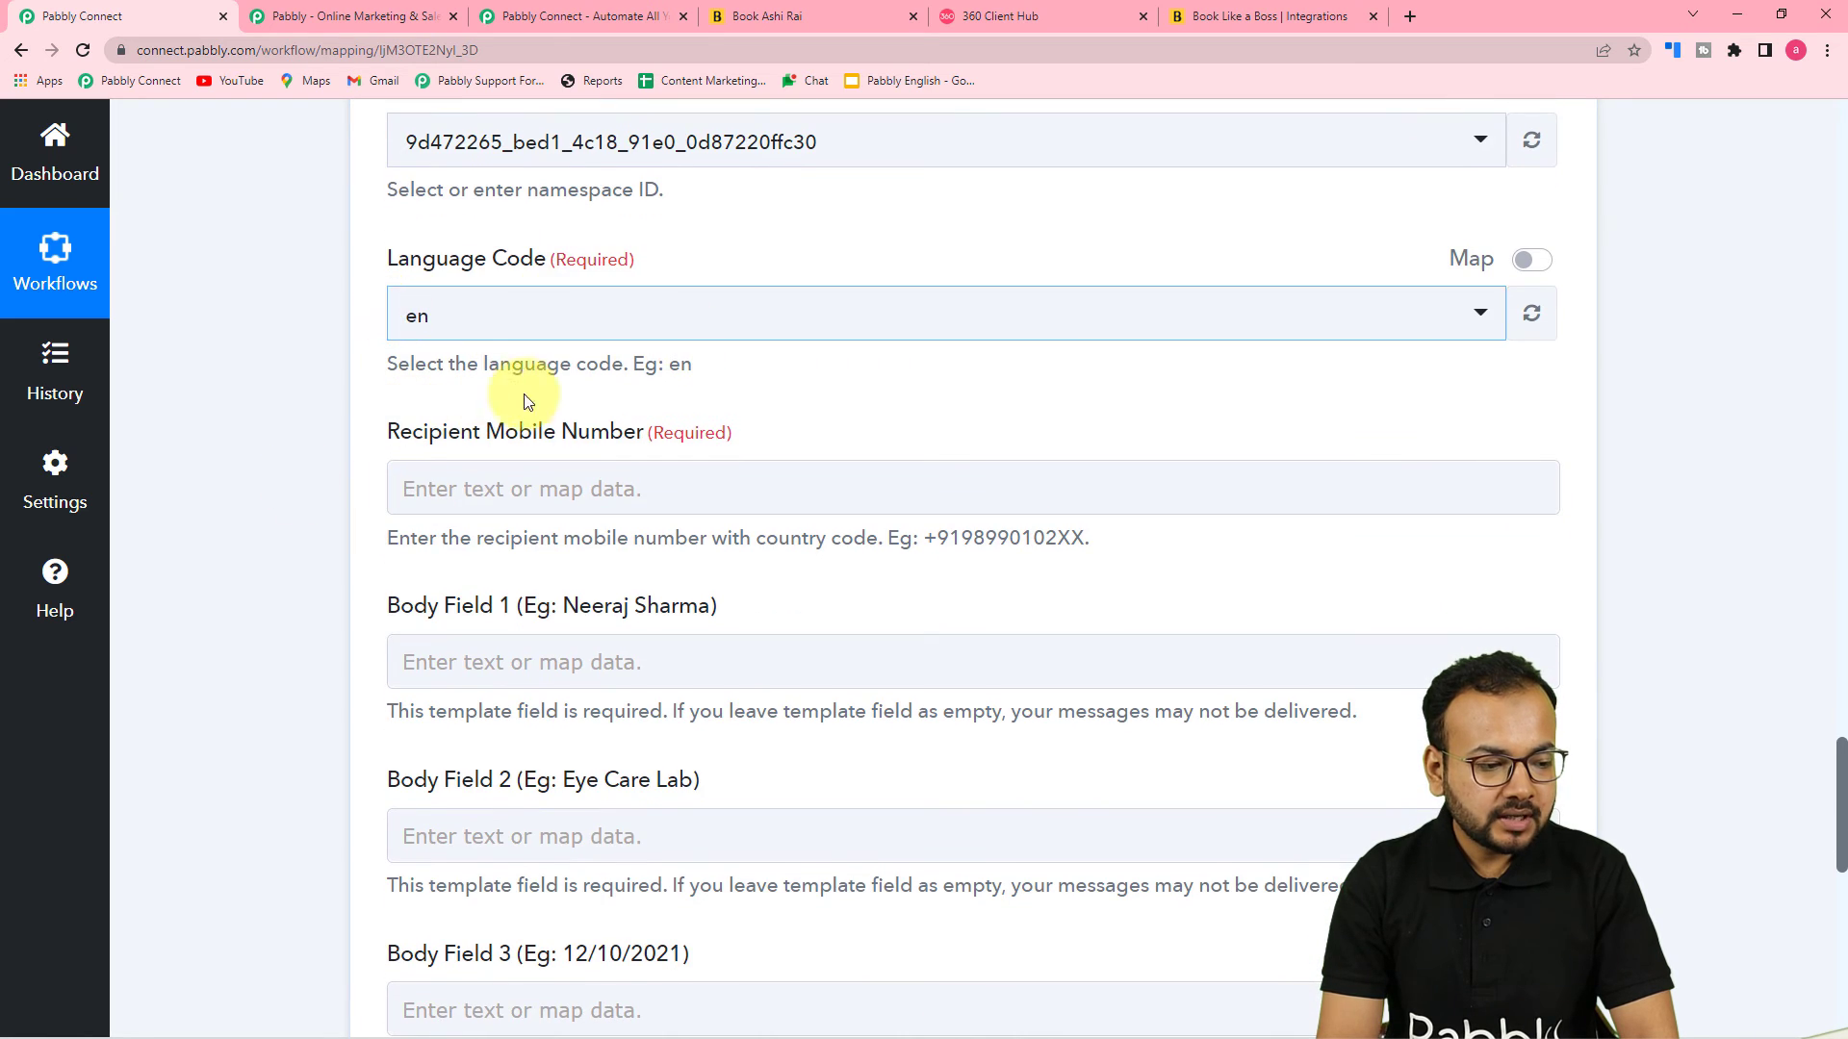
pyautogui.scroll(-1, 547, 404)
pyautogui.scroll(-1, 546, 404)
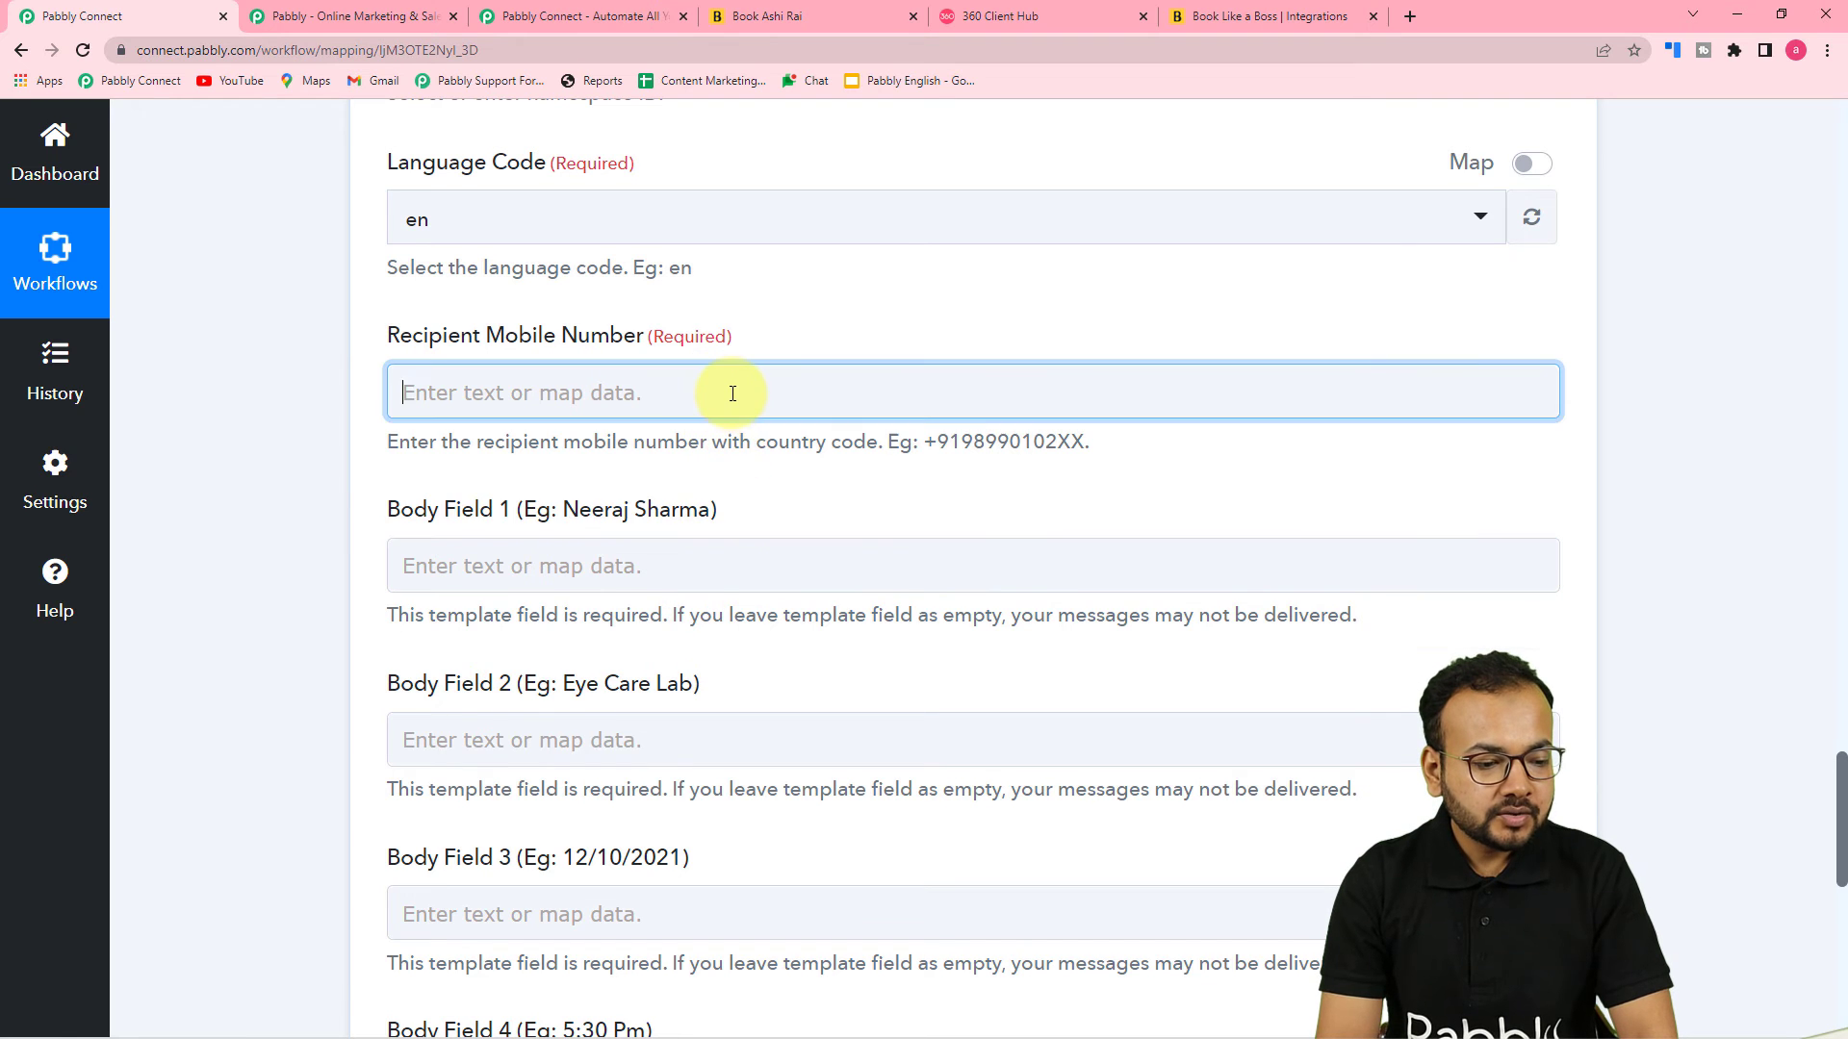
pyautogui.click(733, 394)
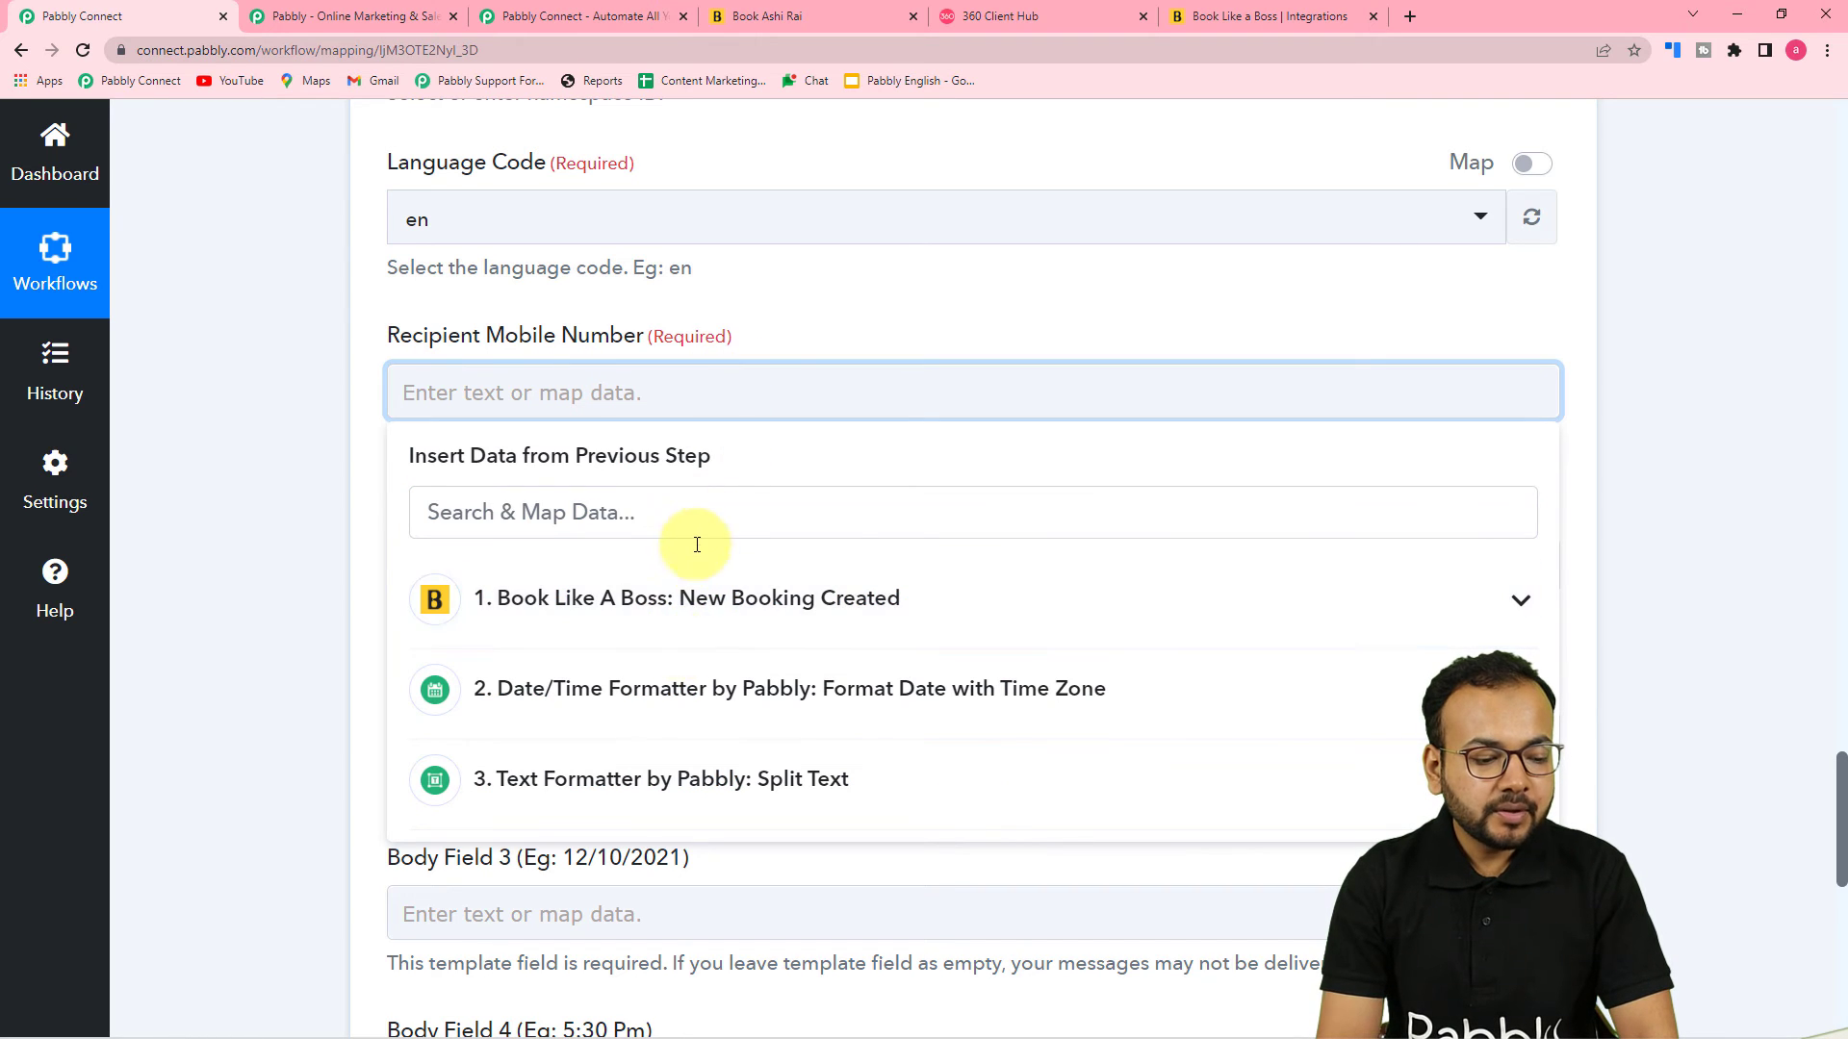
pyautogui.scroll(-3, 331, 591)
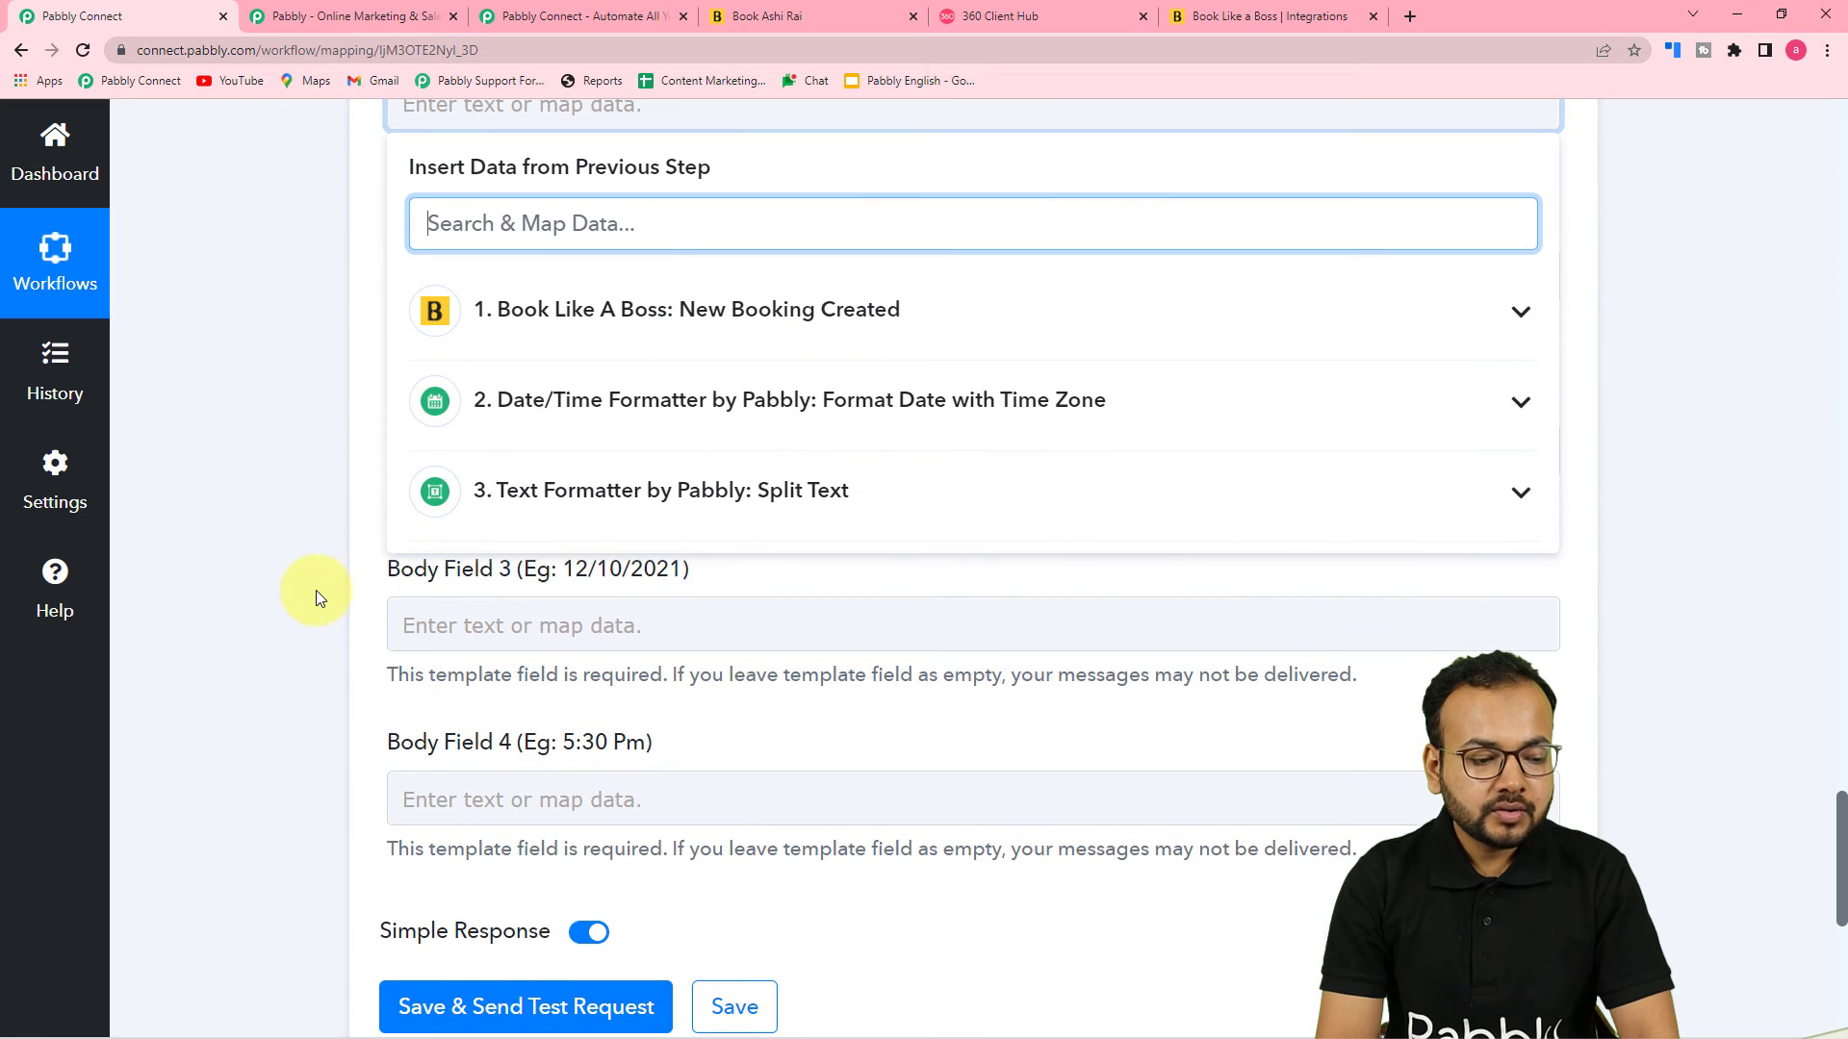
pyautogui.click(874, 331)
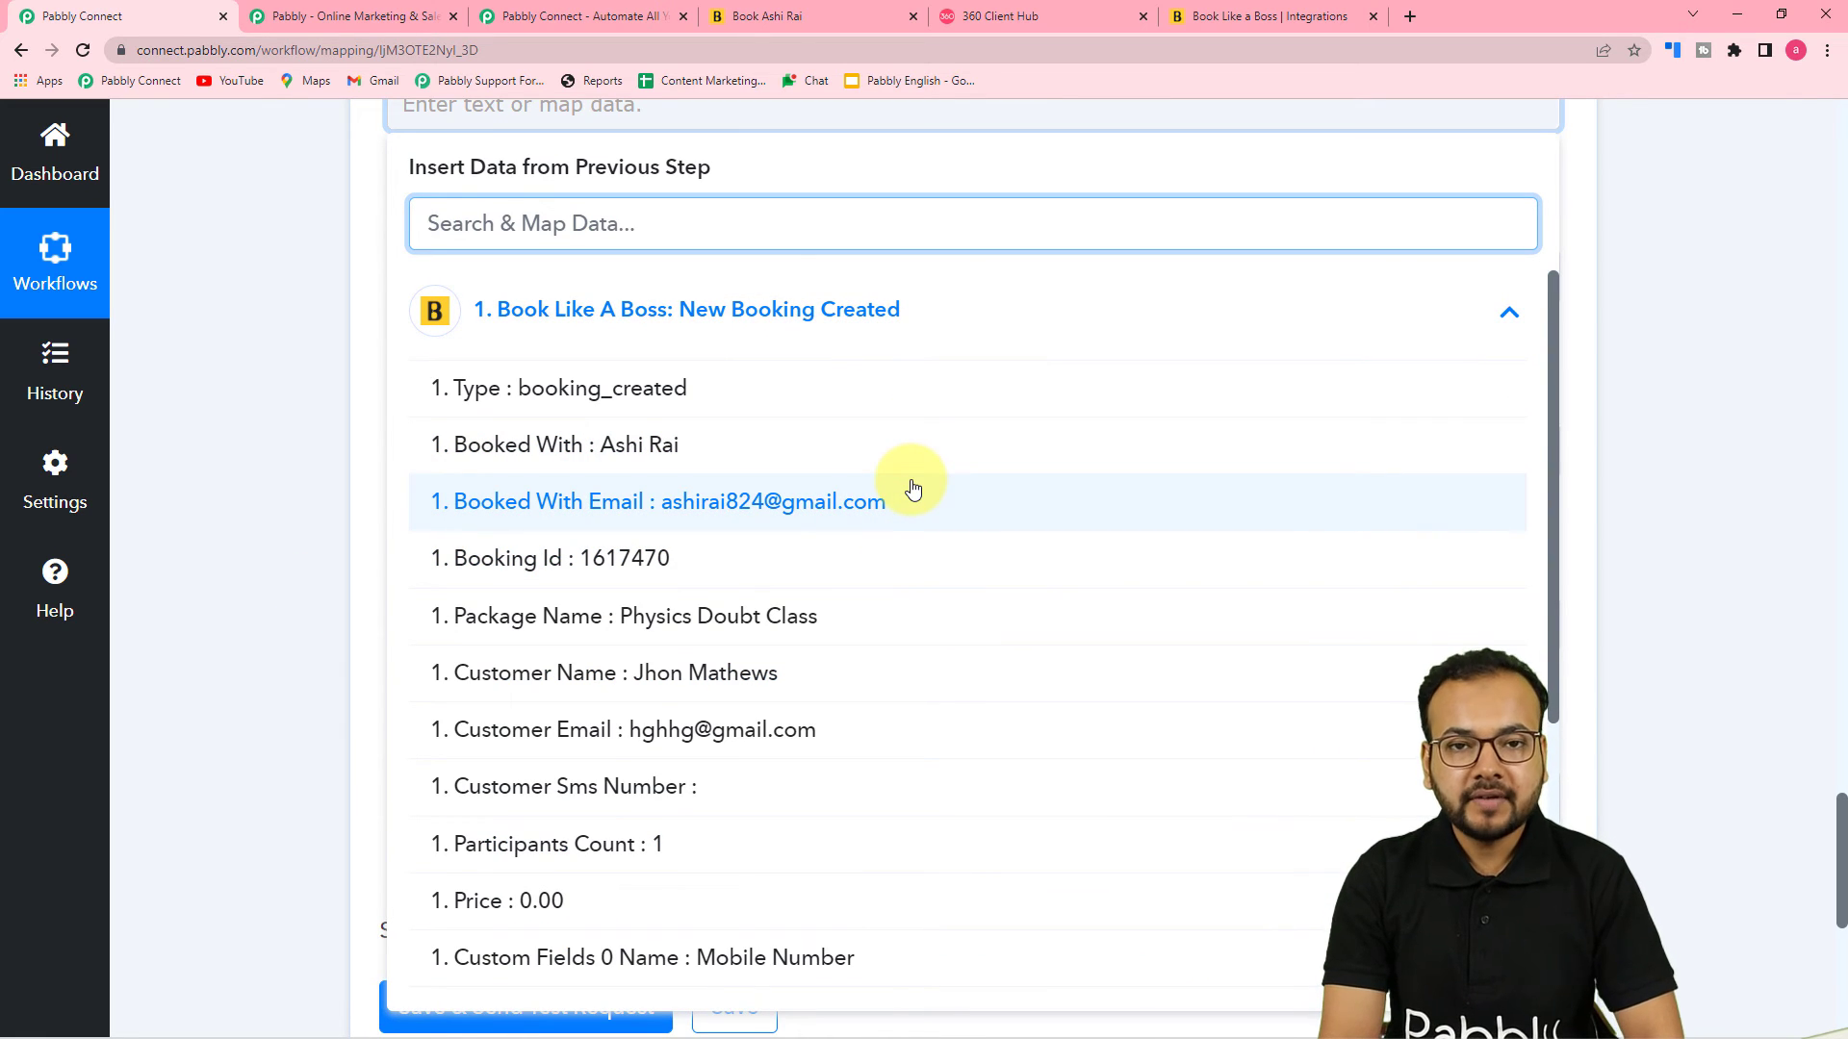
pyautogui.scroll(-2, 917, 515)
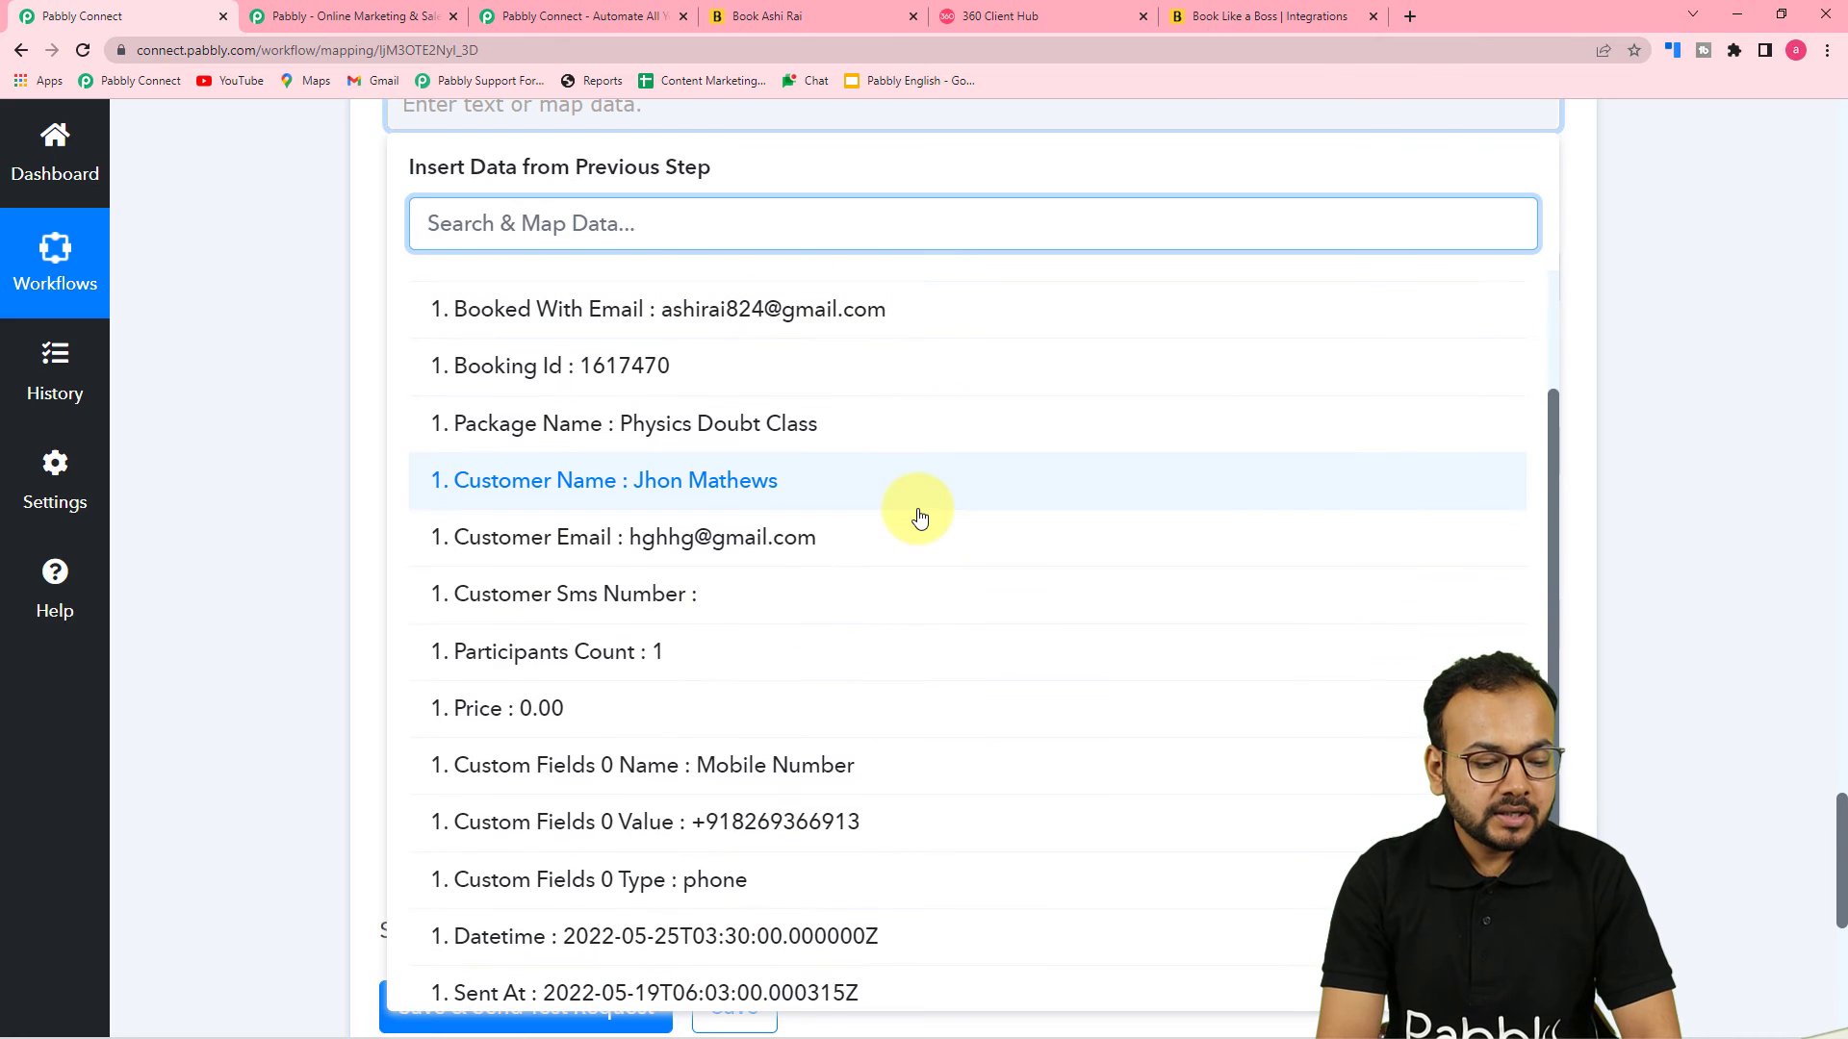
pyautogui.click(813, 824)
pyautogui.click(332, 449)
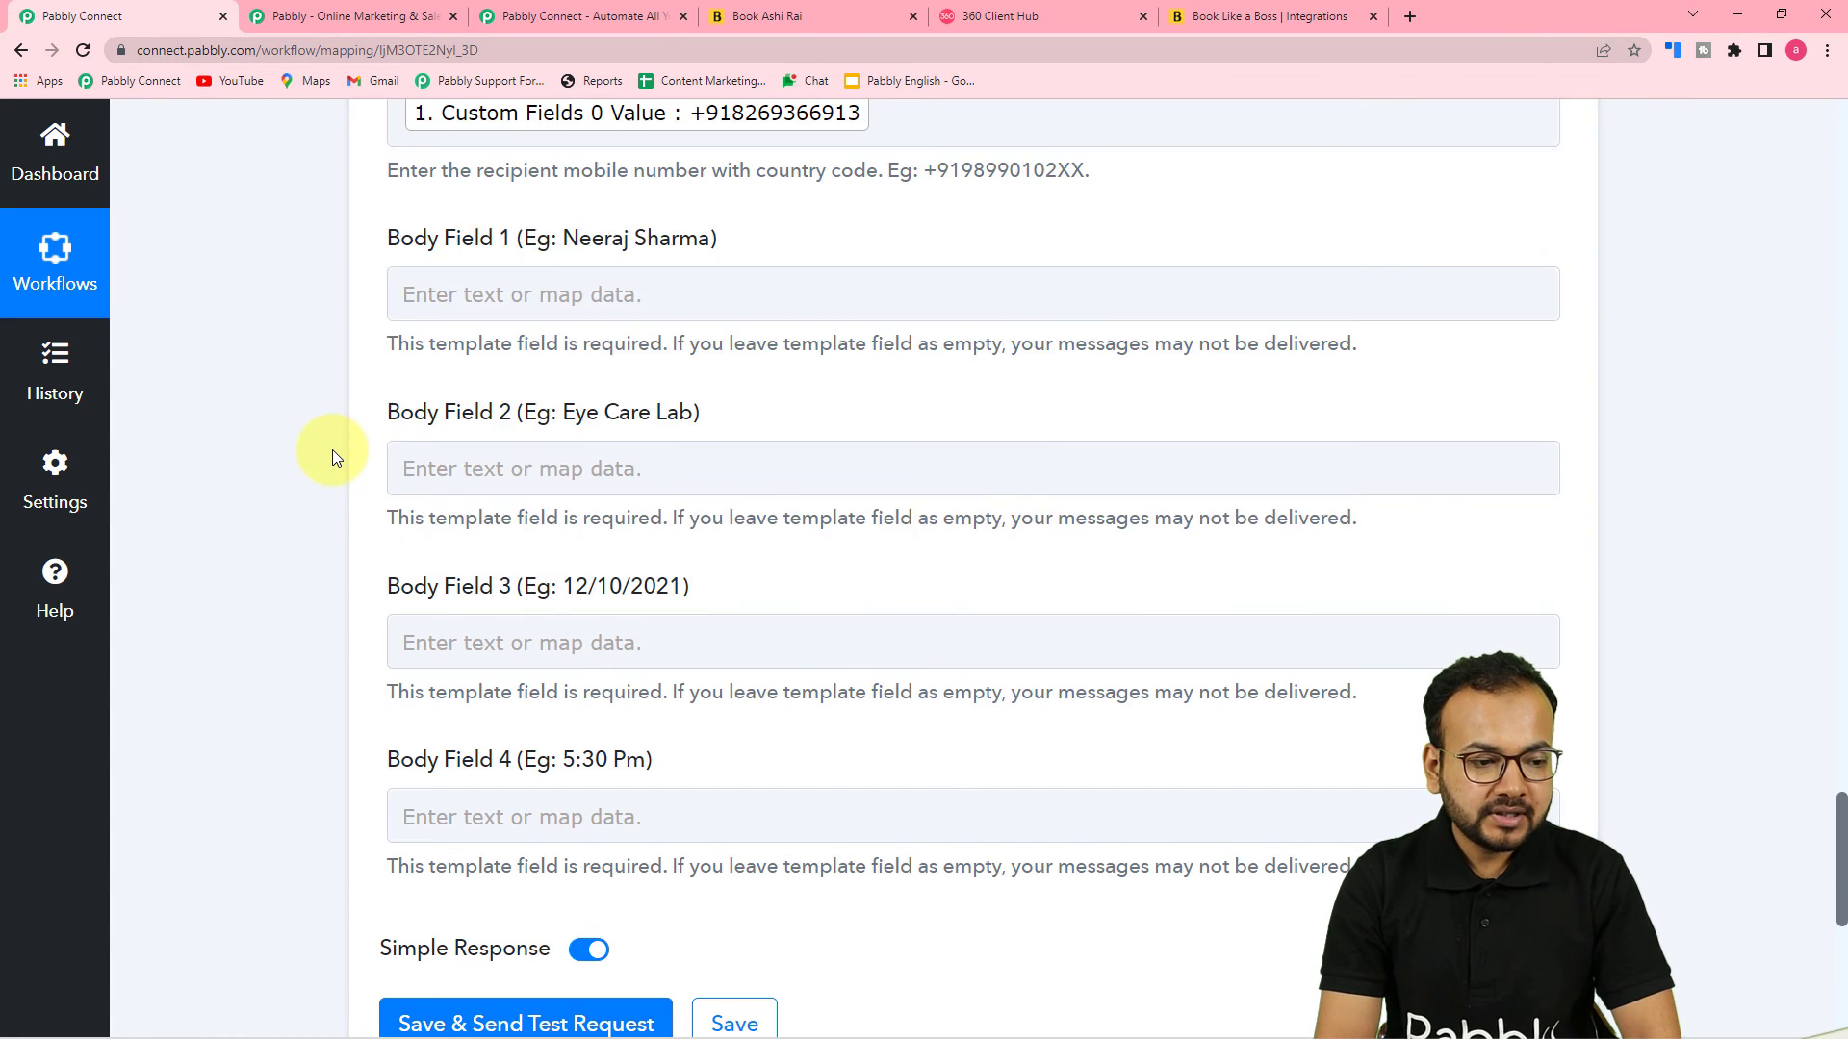
pyautogui.scroll(3, 958, 498)
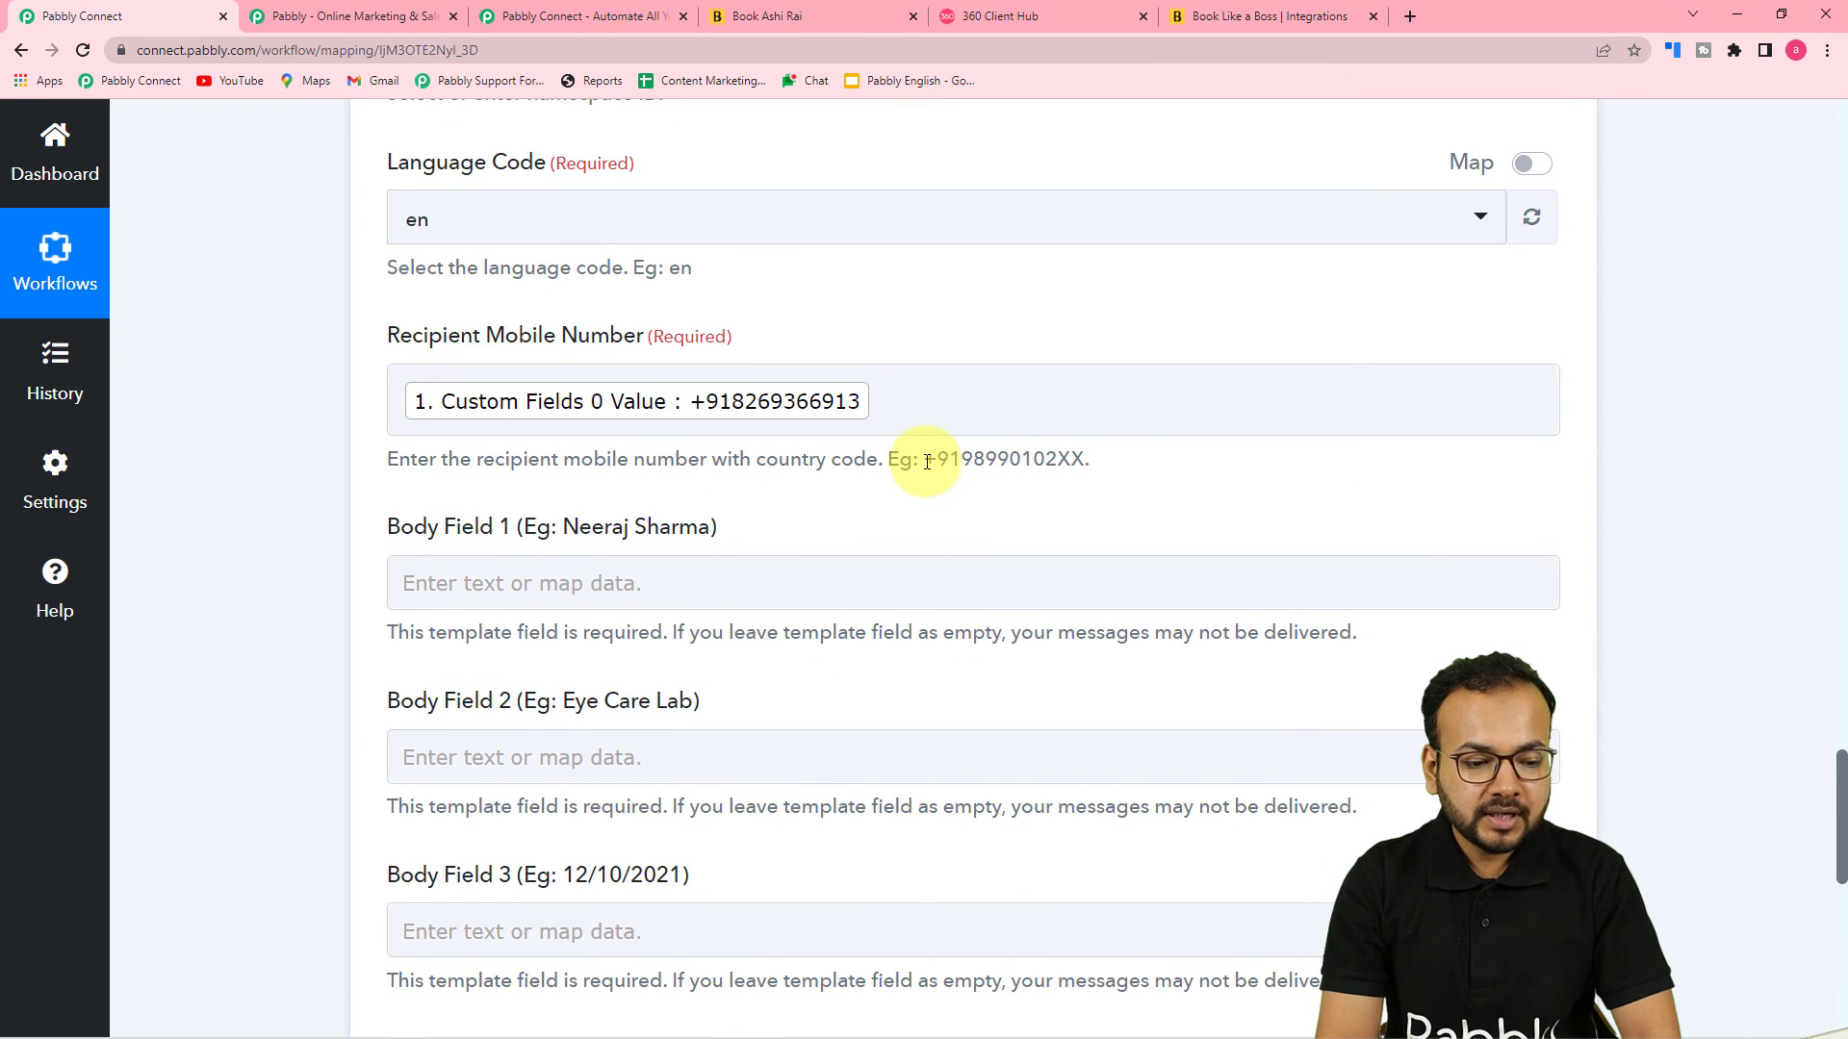
pyautogui.click(717, 413)
# Map Body Field 1 to the booking trigger's Customer Name
pyautogui.scroll(-3, 962, 419)
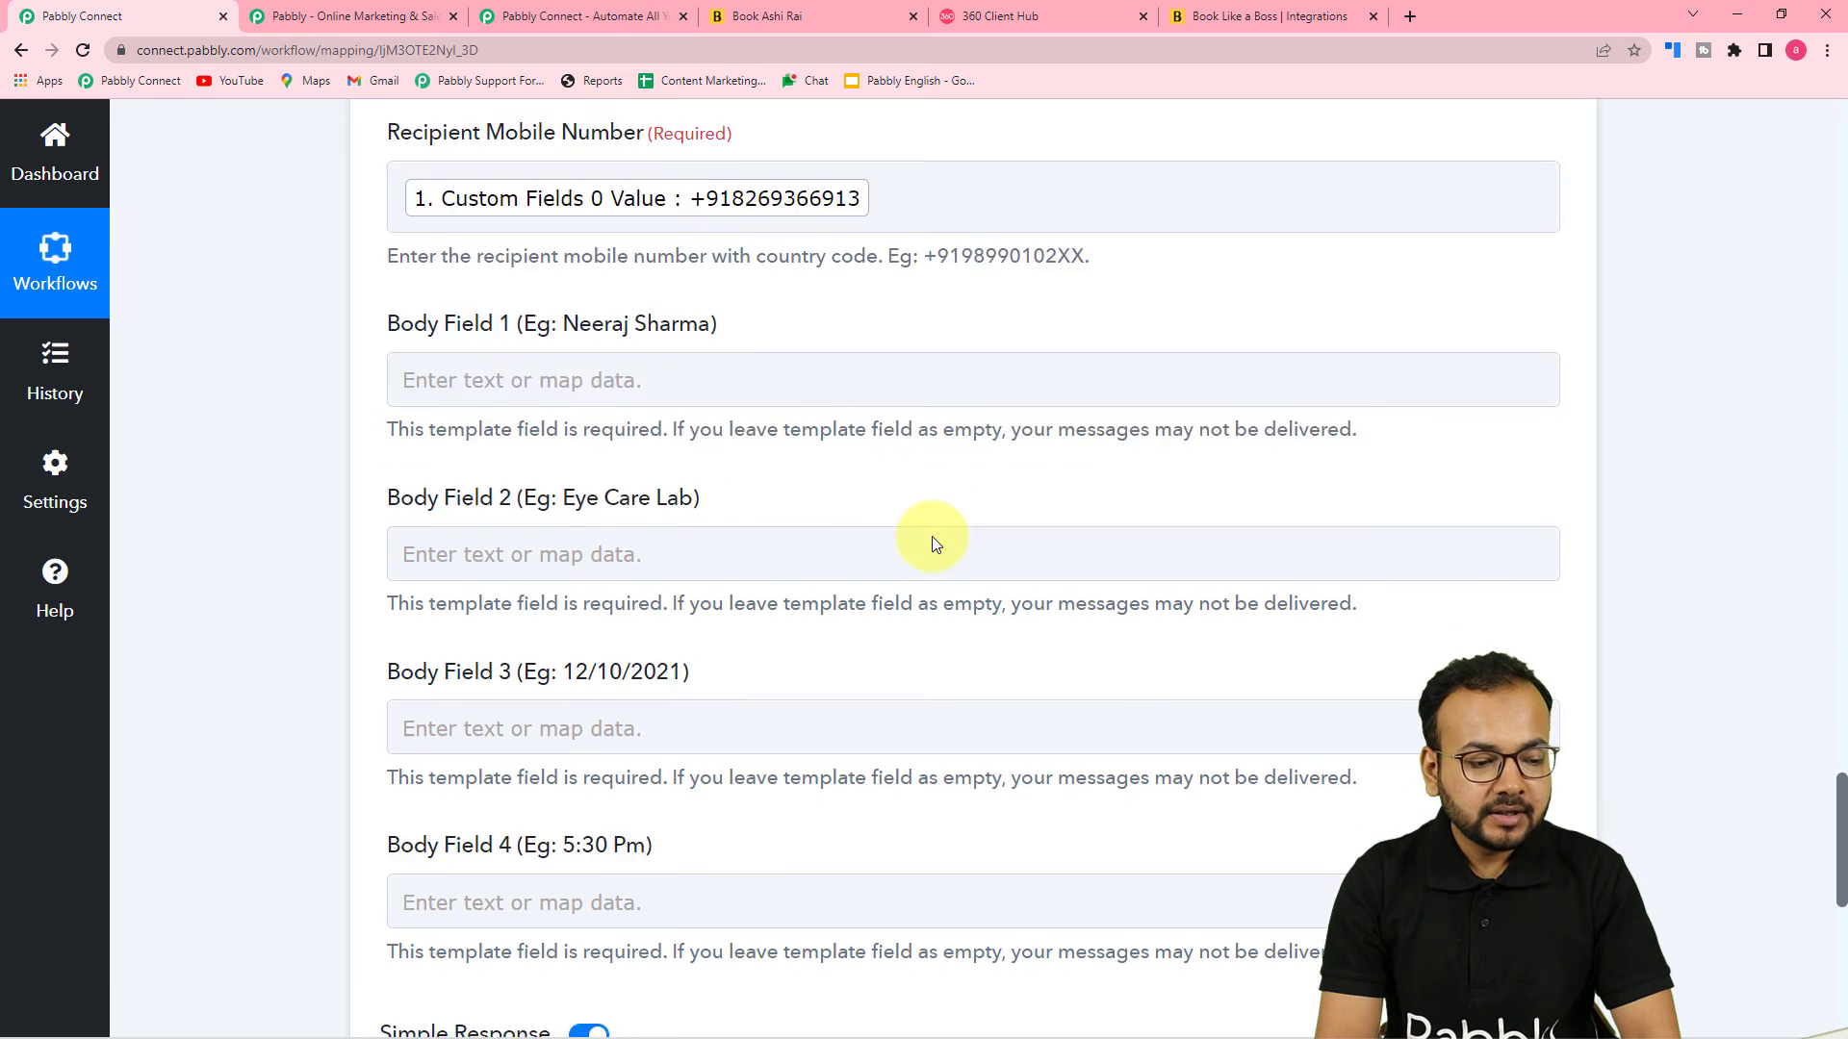
pyautogui.click(640, 295)
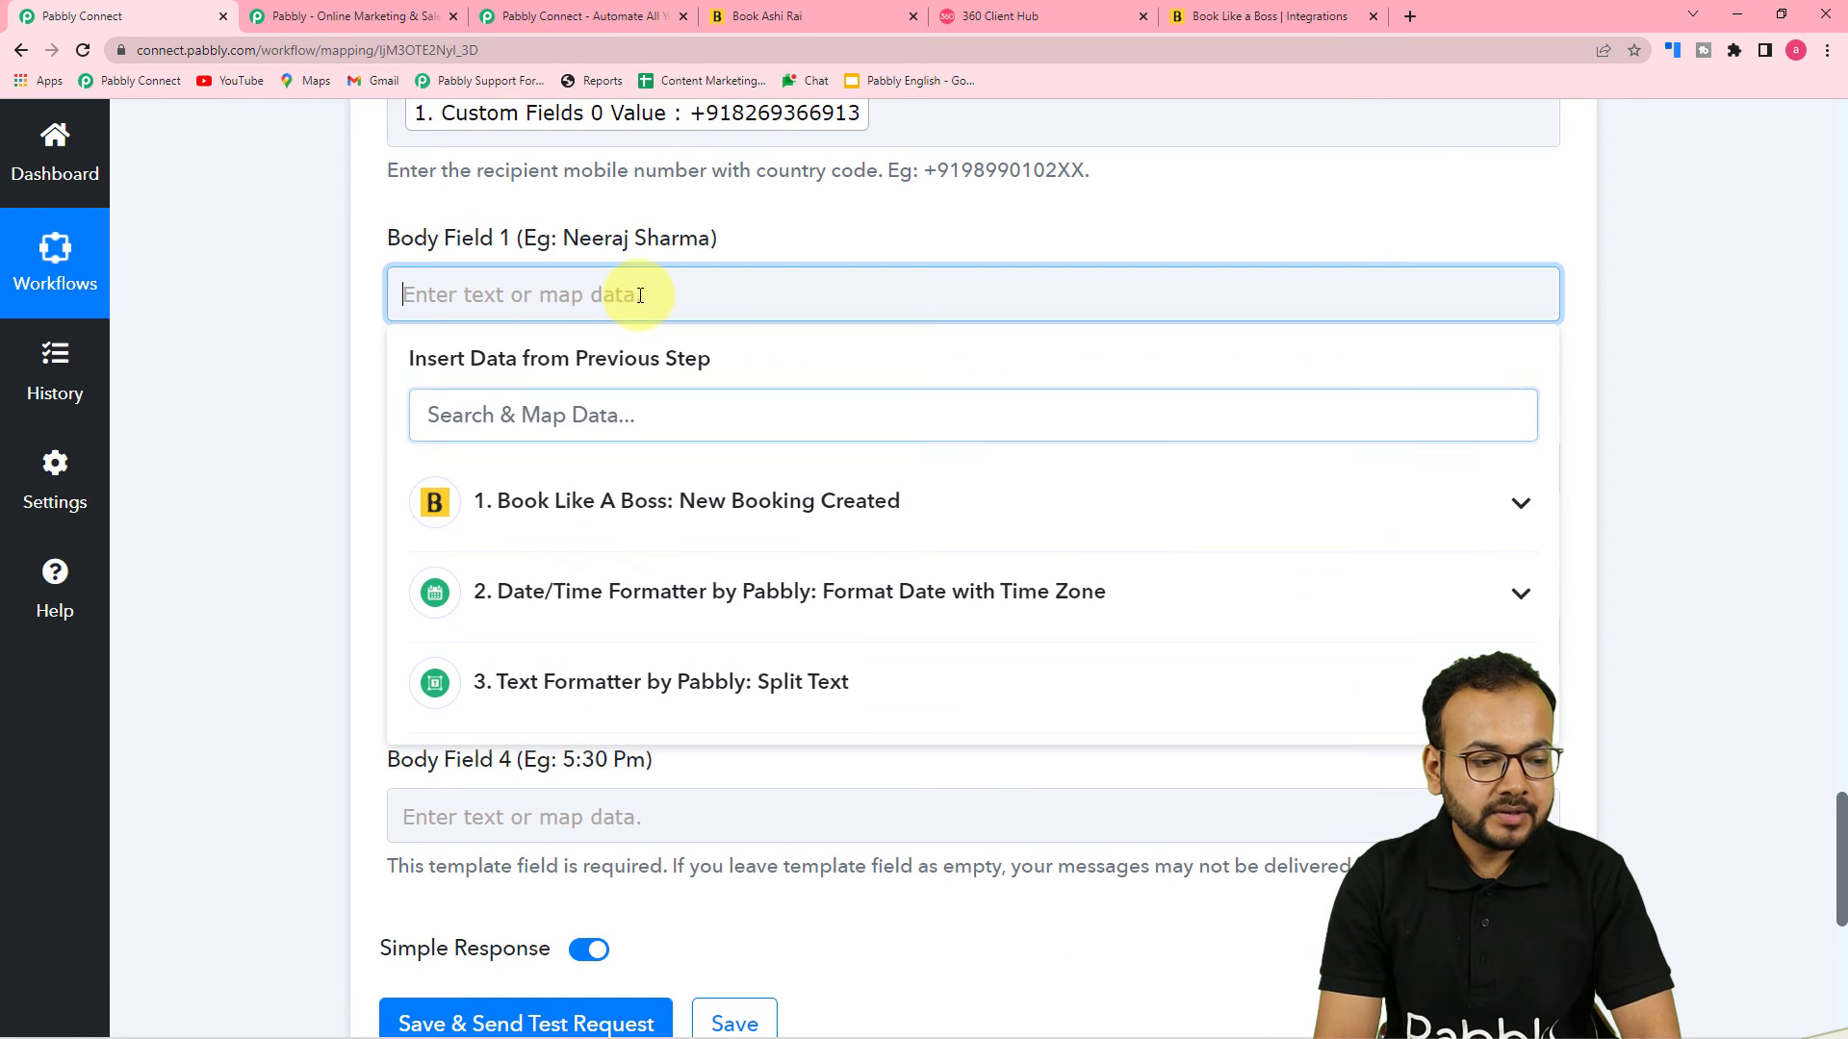
pyautogui.scroll(-2, 640, 296)
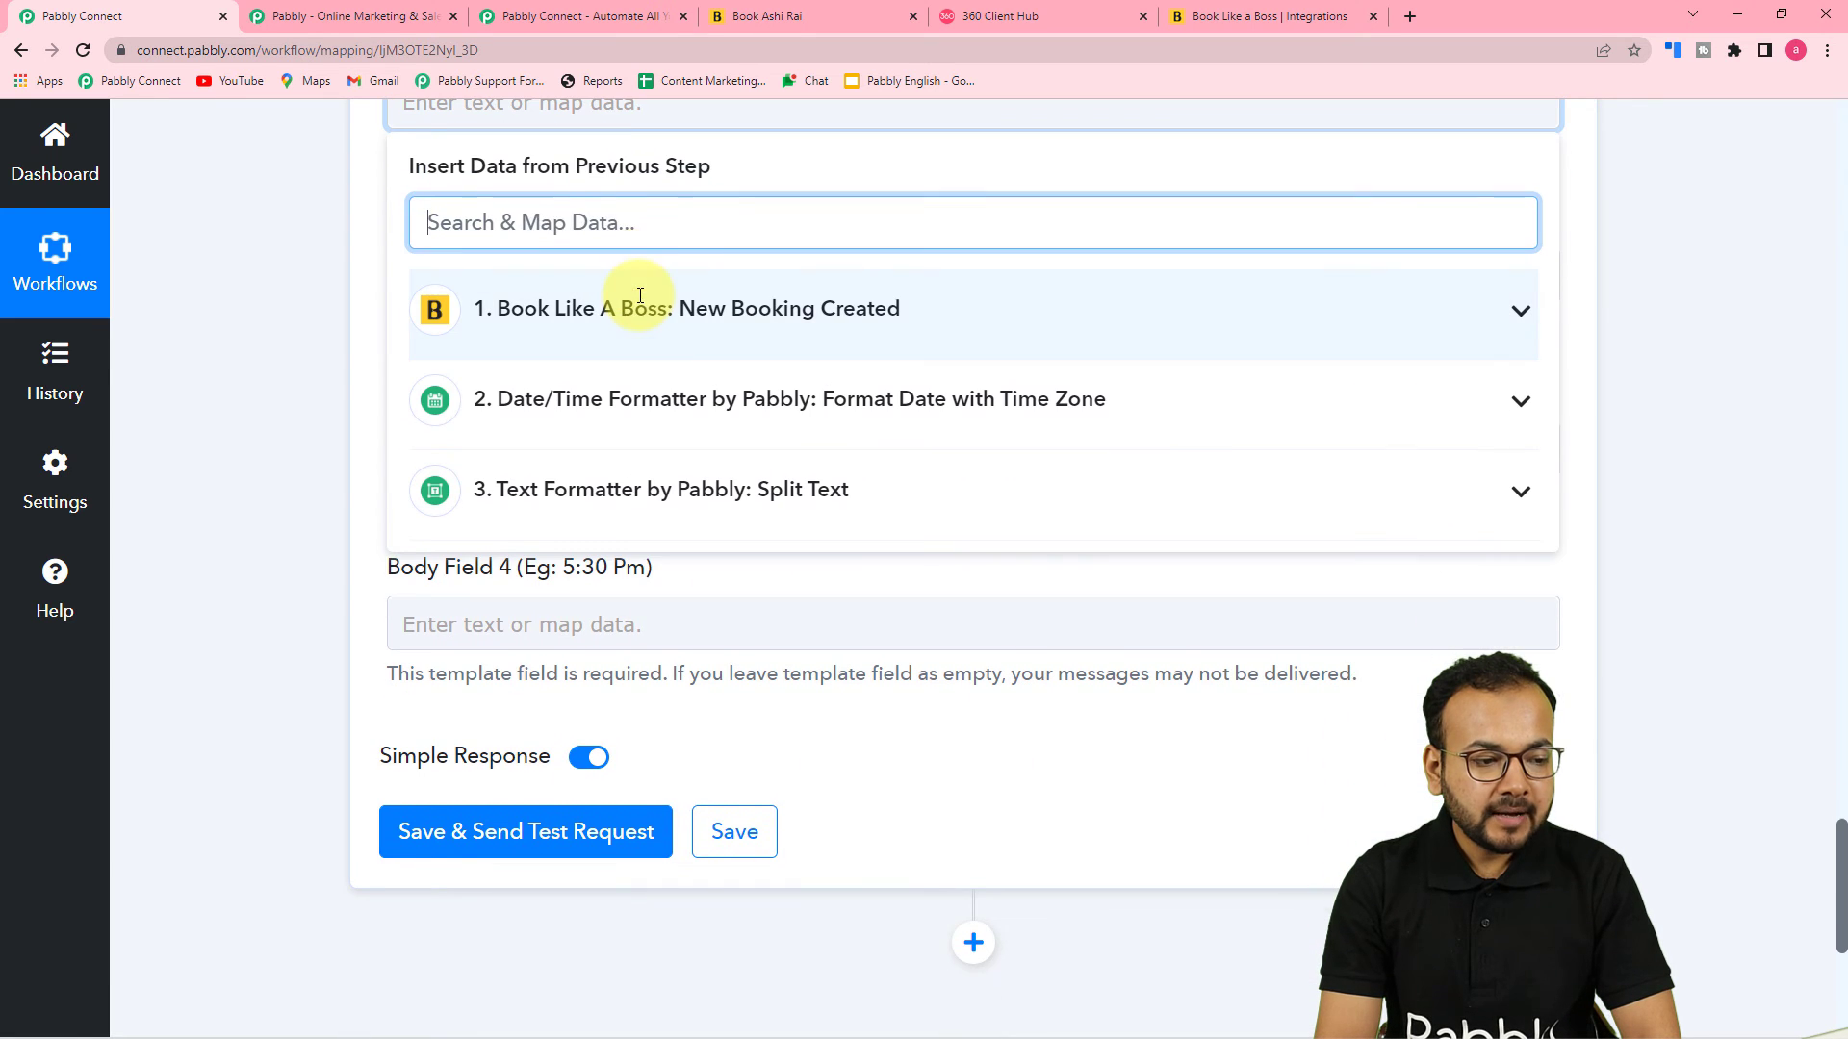
pyautogui.click(715, 332)
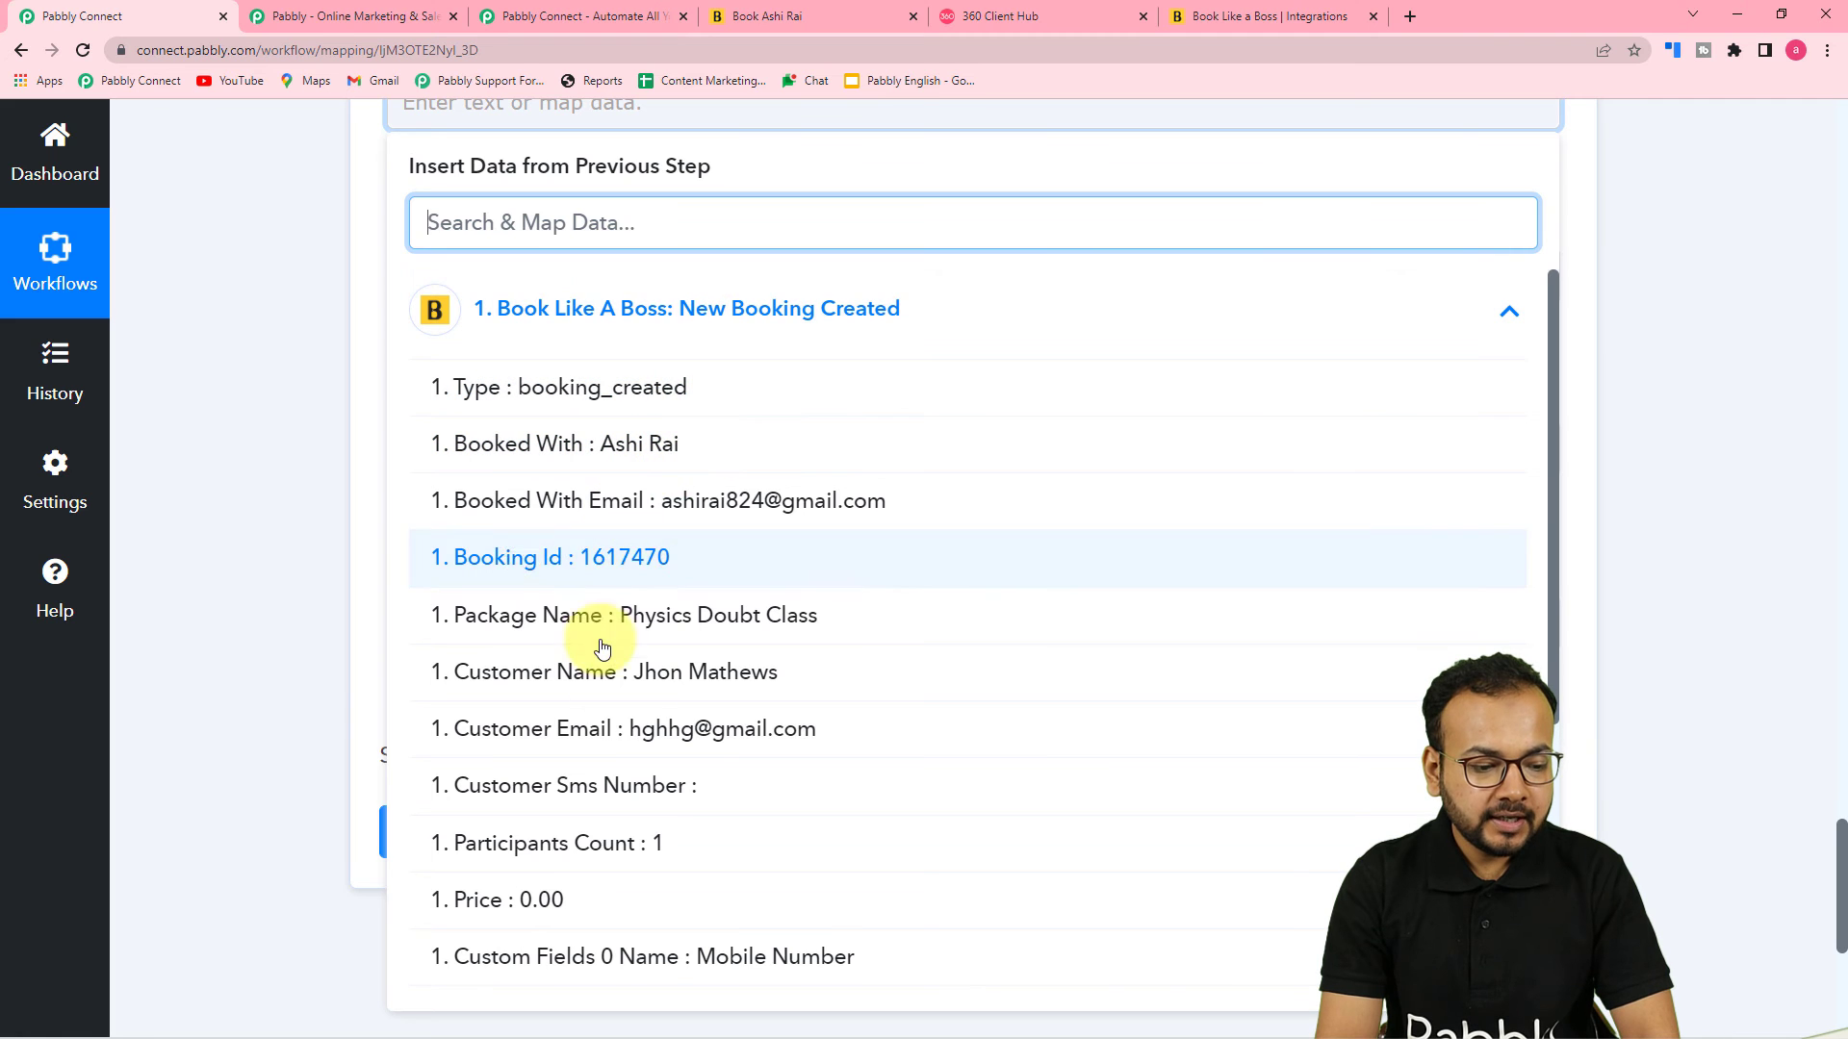
pyautogui.click(619, 671)
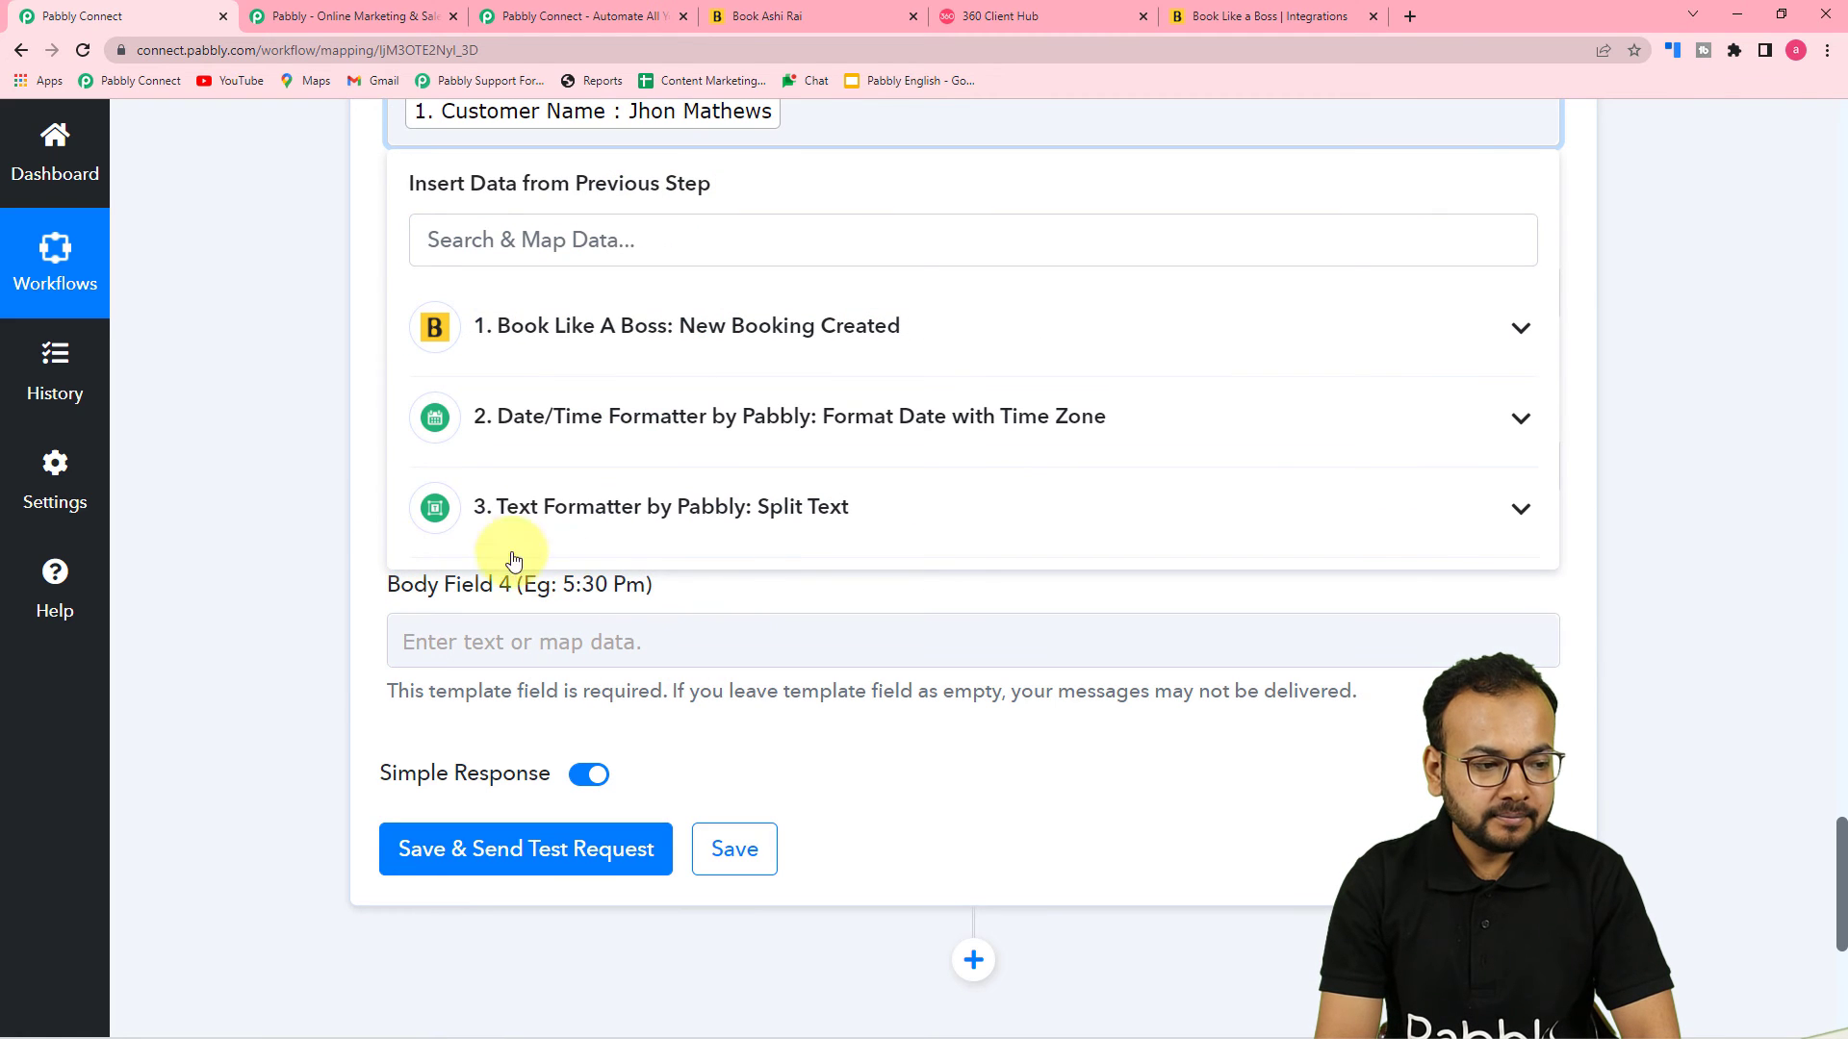
pyautogui.click(327, 516)
# Check the app_eye template preview in 360 Client Hub, then set Body Field 2 to MB Institute
pyautogui.scroll(1, 327, 516)
pyautogui.click(673, 406)
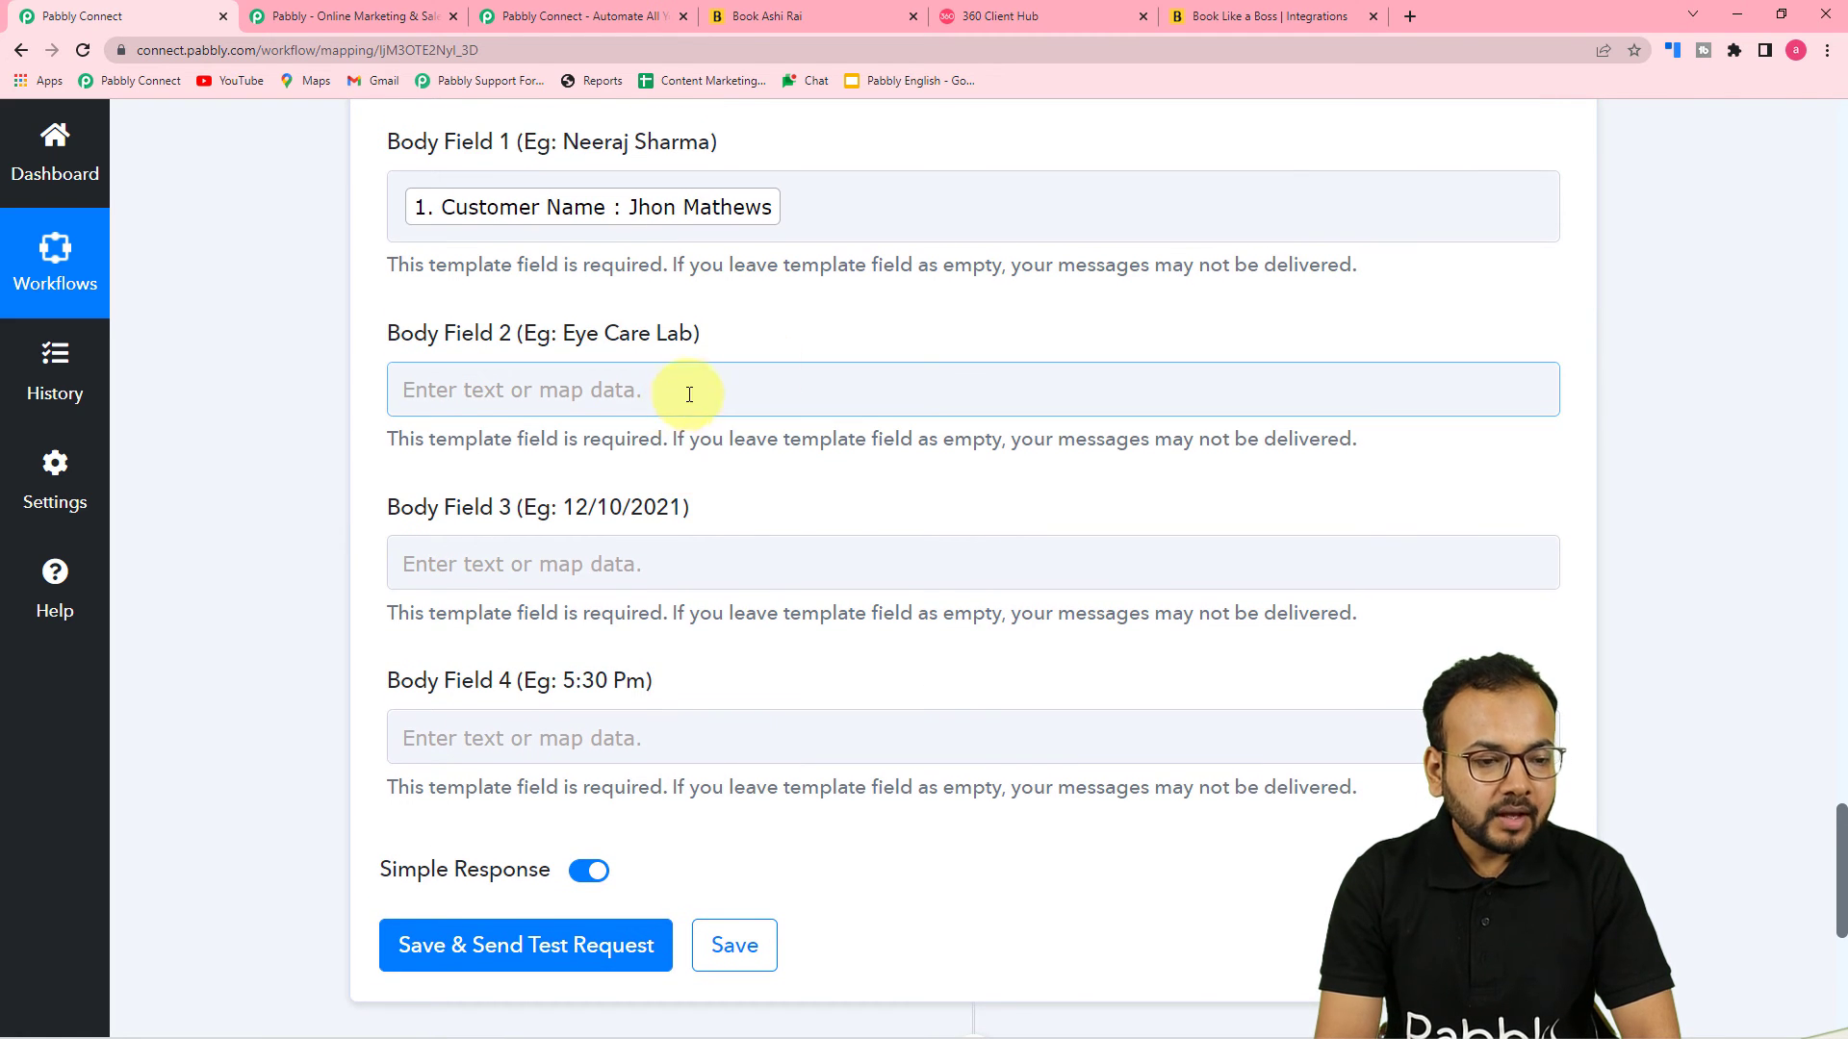
pyautogui.click(990, 26)
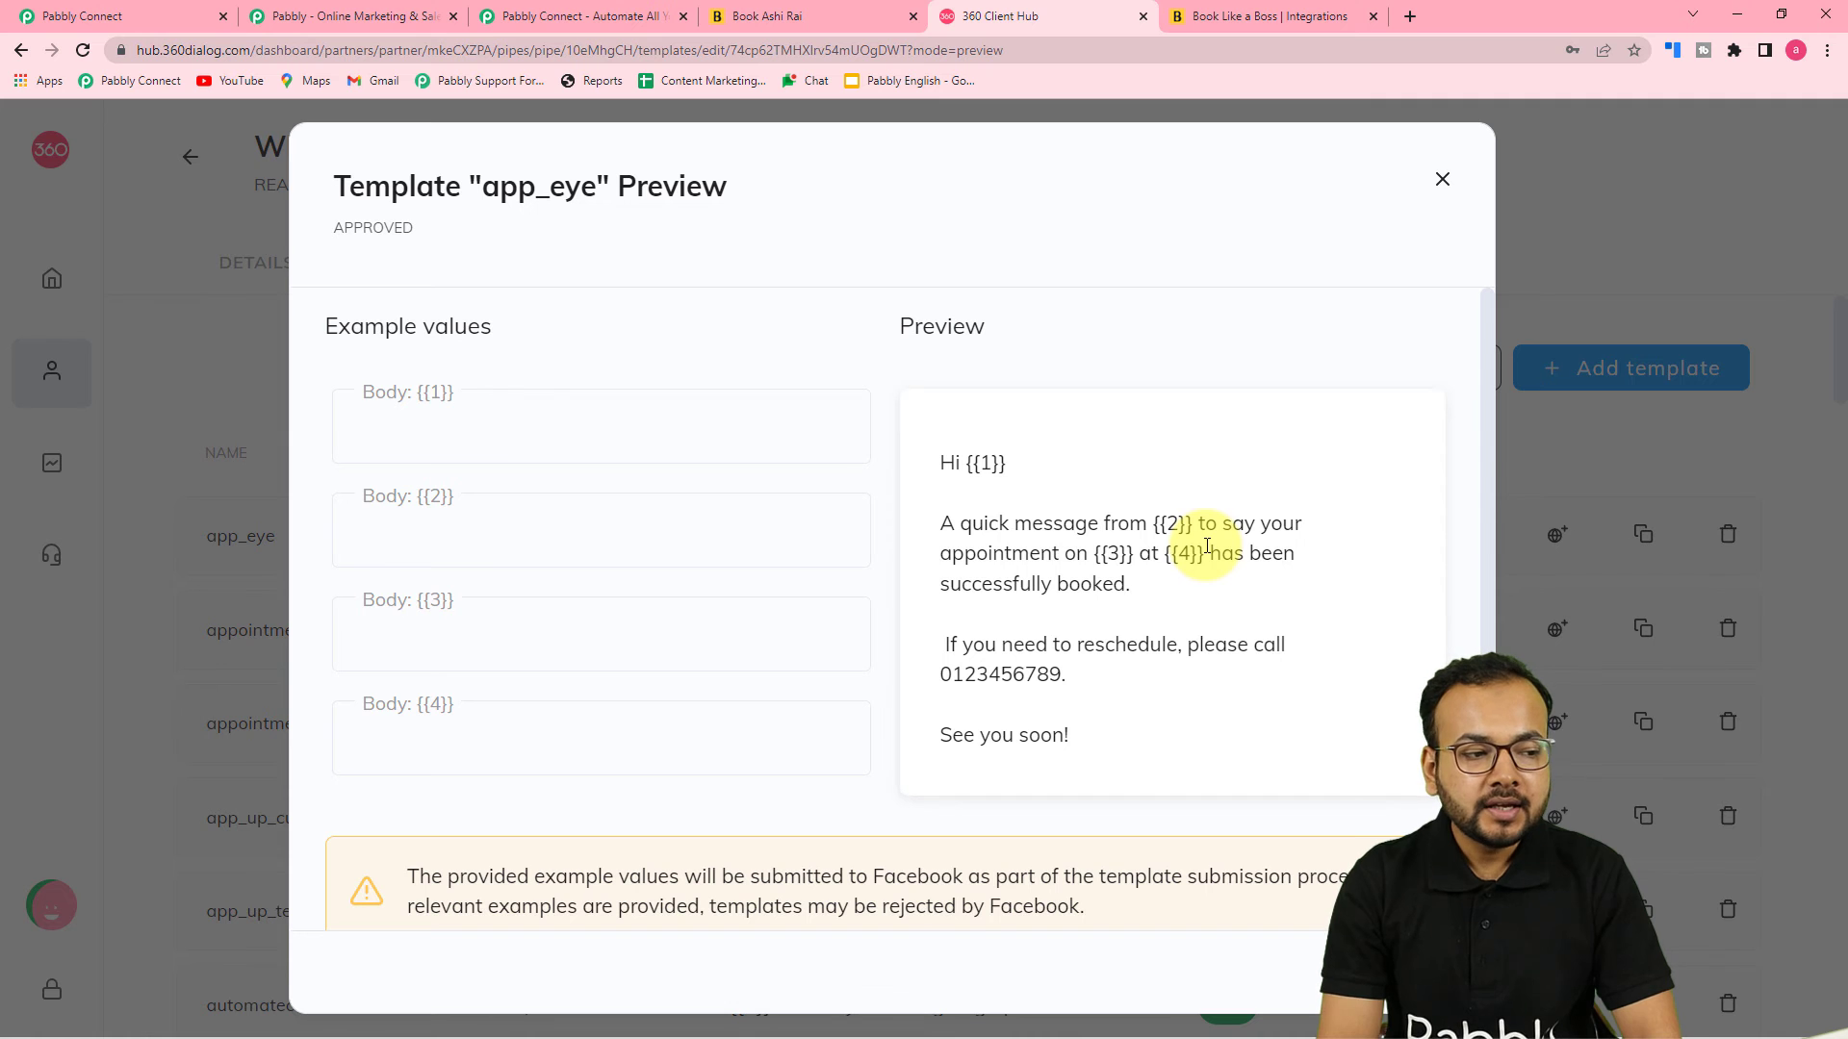
pyautogui.click(106, 16)
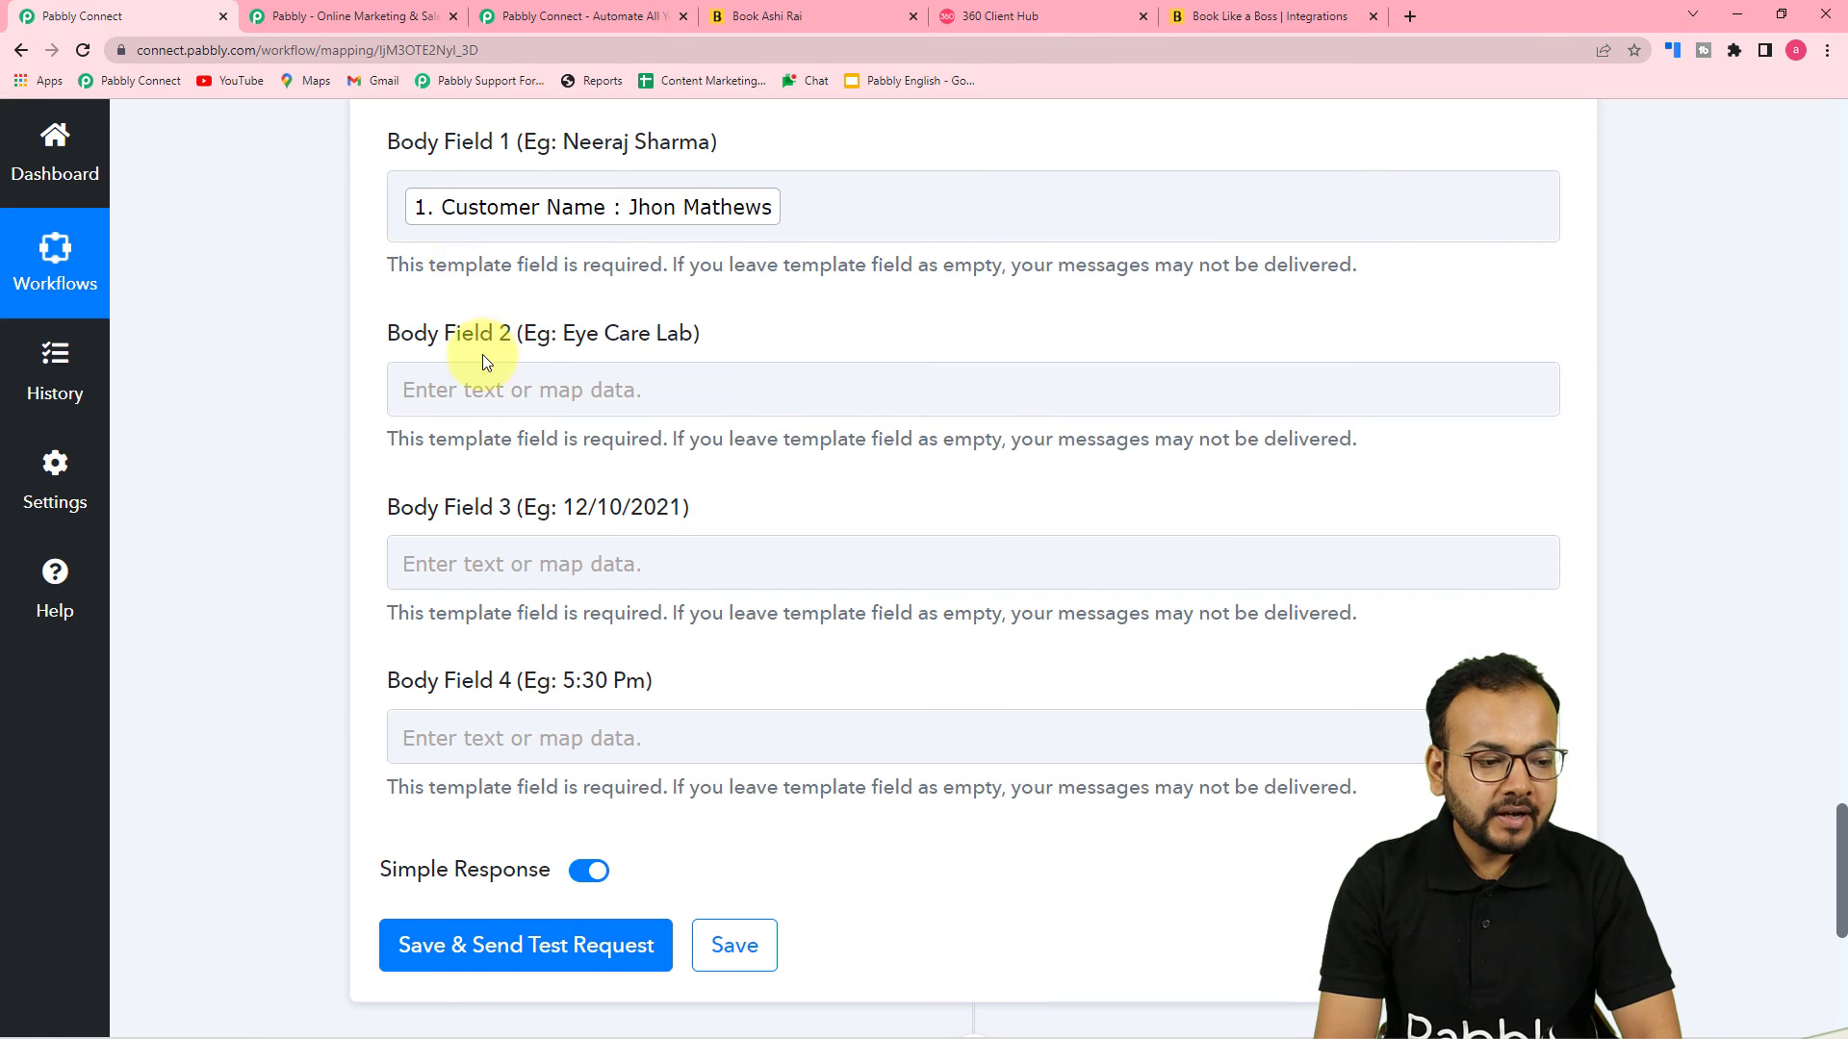
pyautogui.click(670, 400)
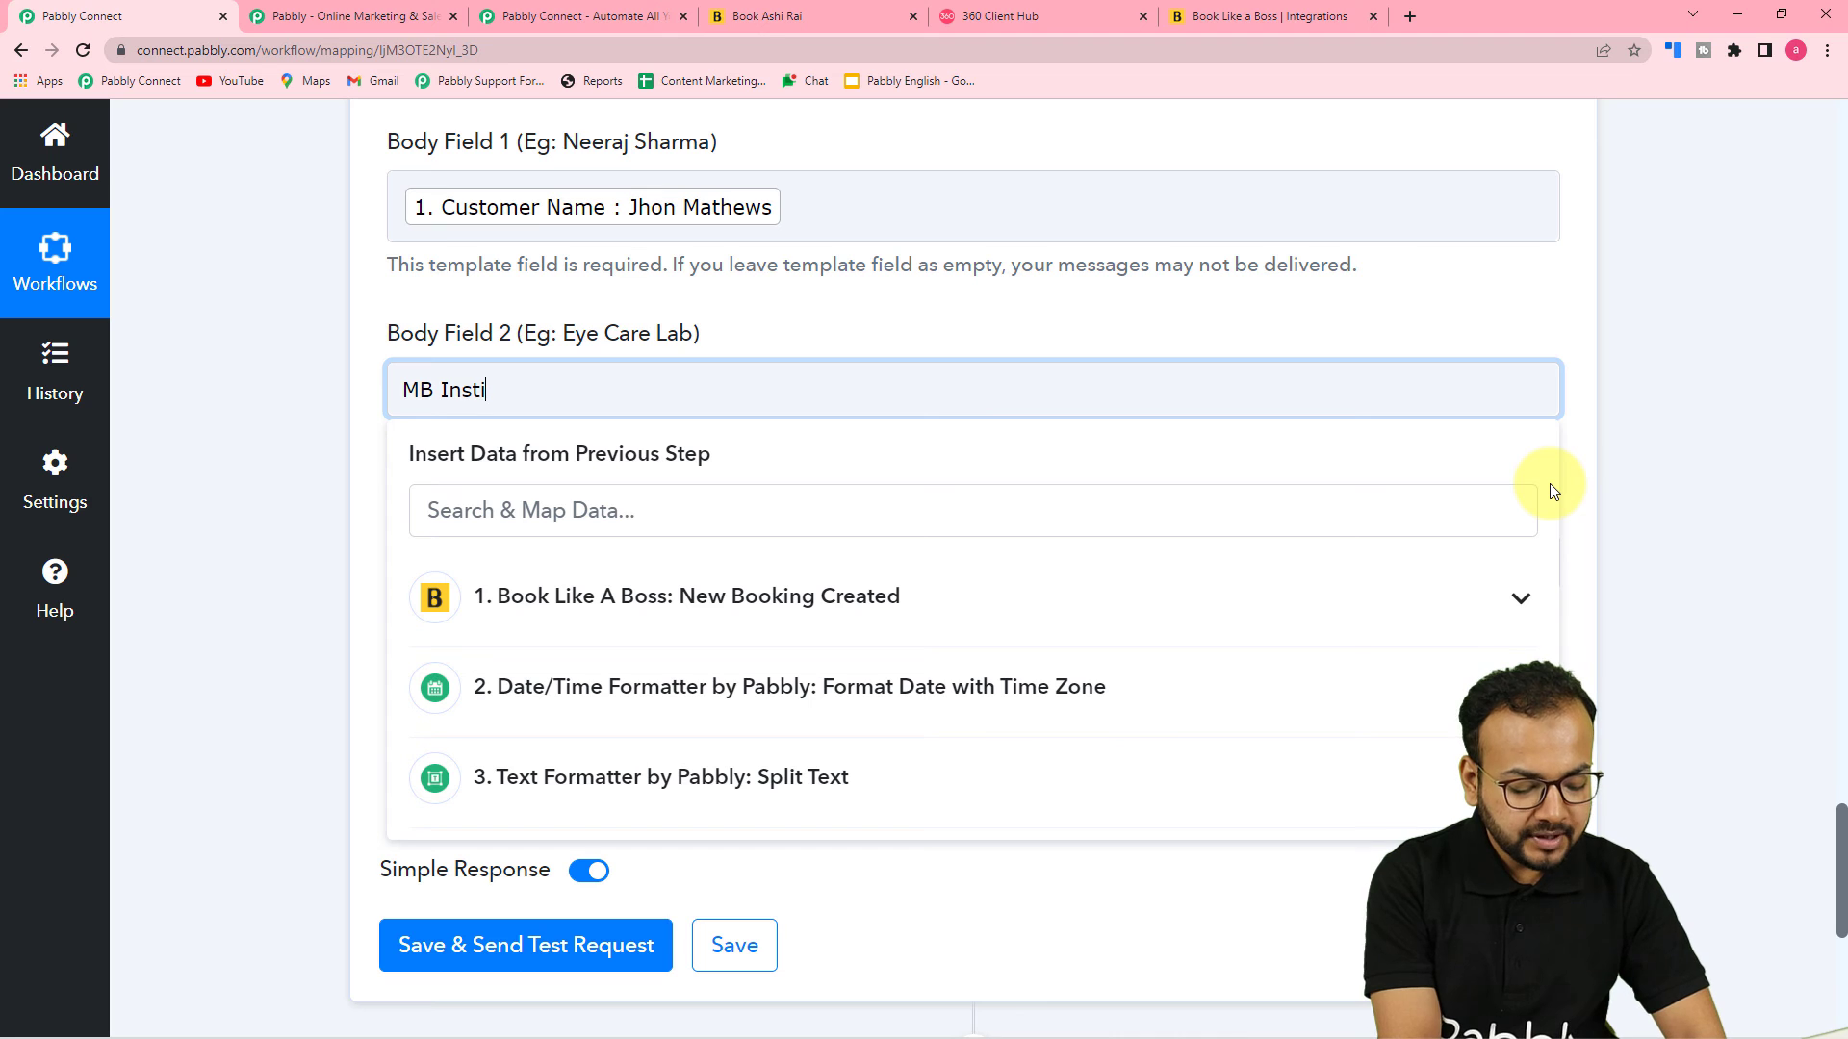
pyautogui.write('e')
pyautogui.click(337, 478)
pyautogui.scroll(-2, 337, 478)
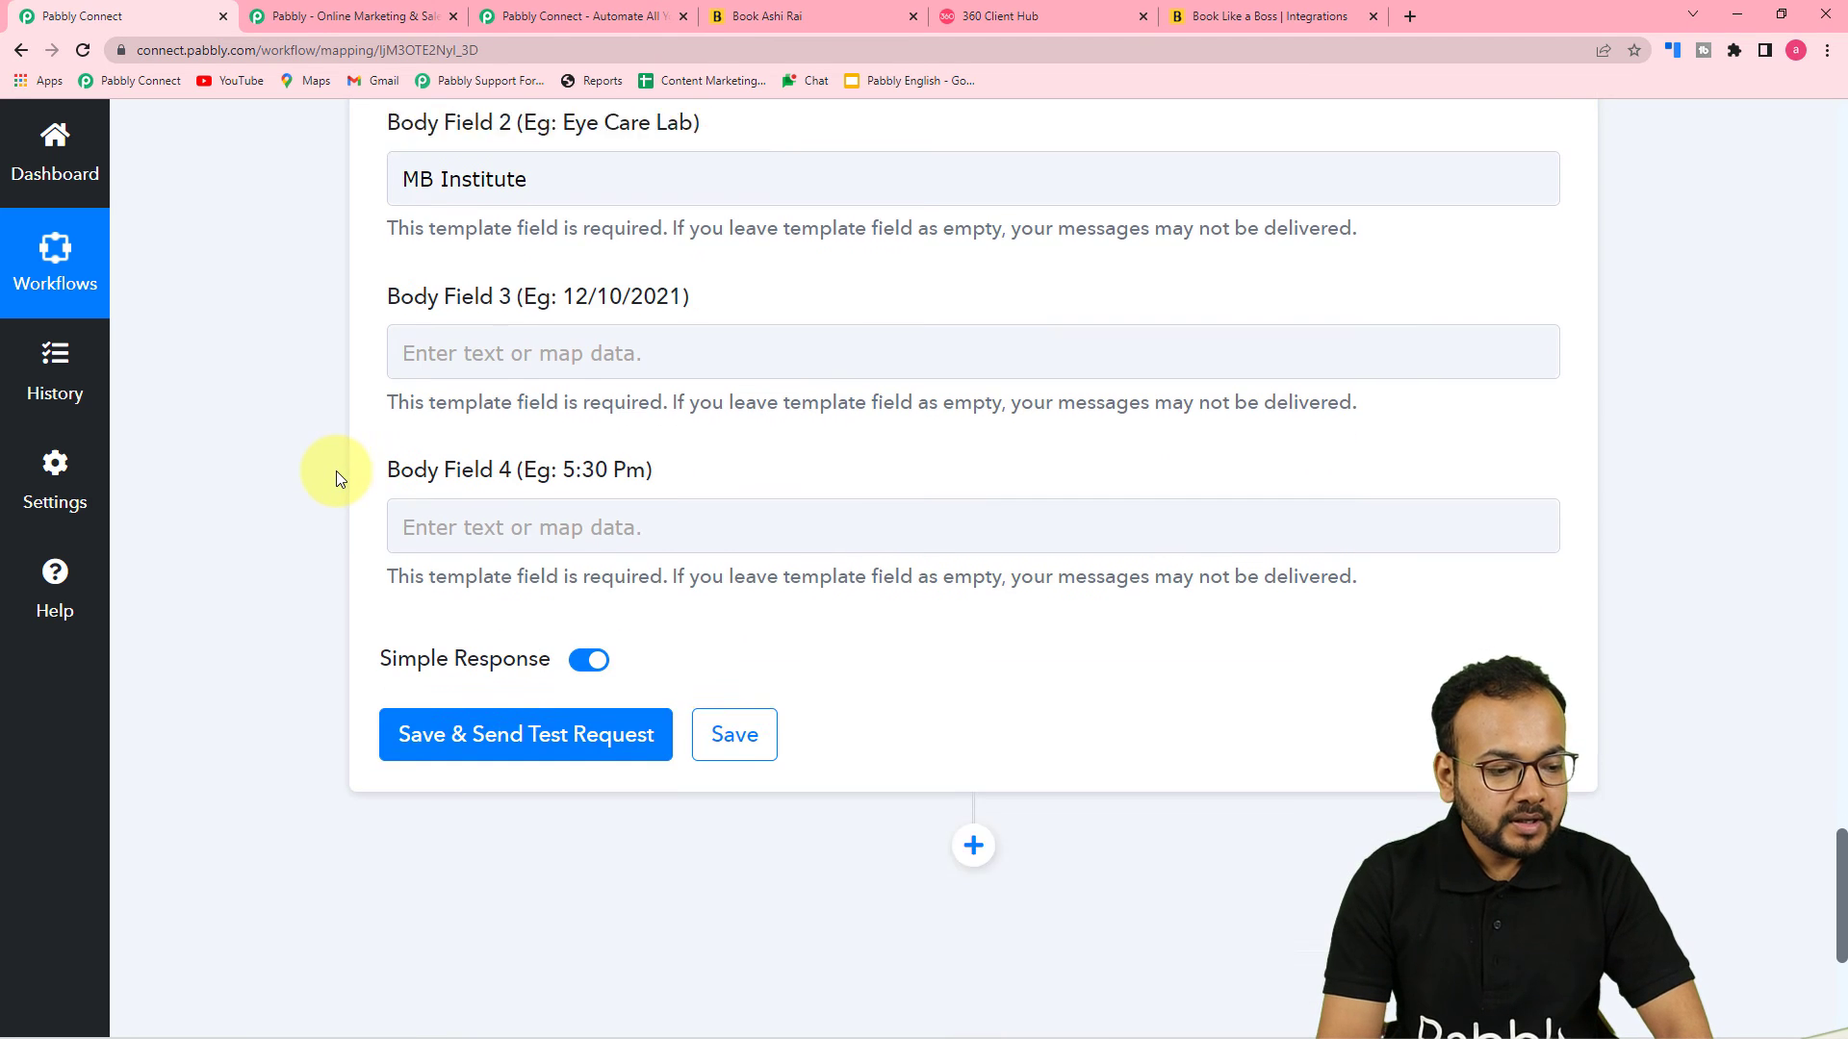
# Map Body Field 3 to the Split Text step's Result 0 date
pyautogui.click(1011, 21)
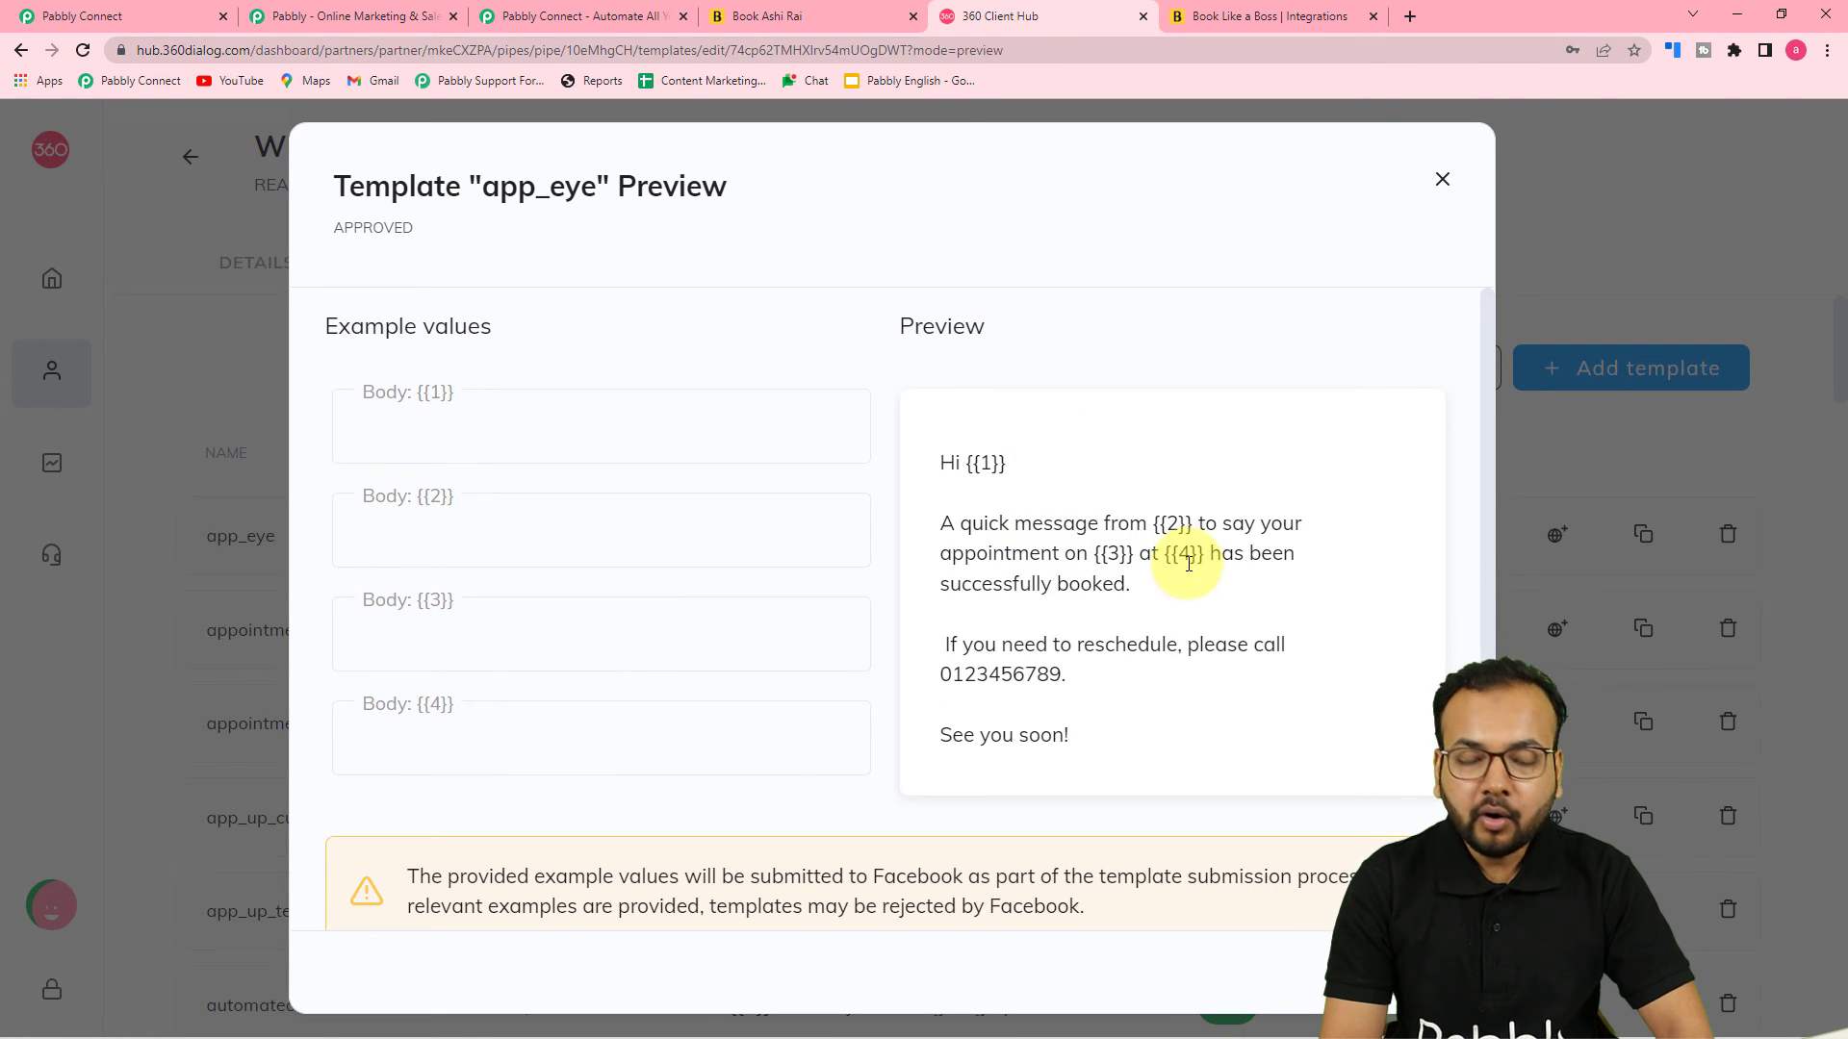
pyautogui.click(96, 16)
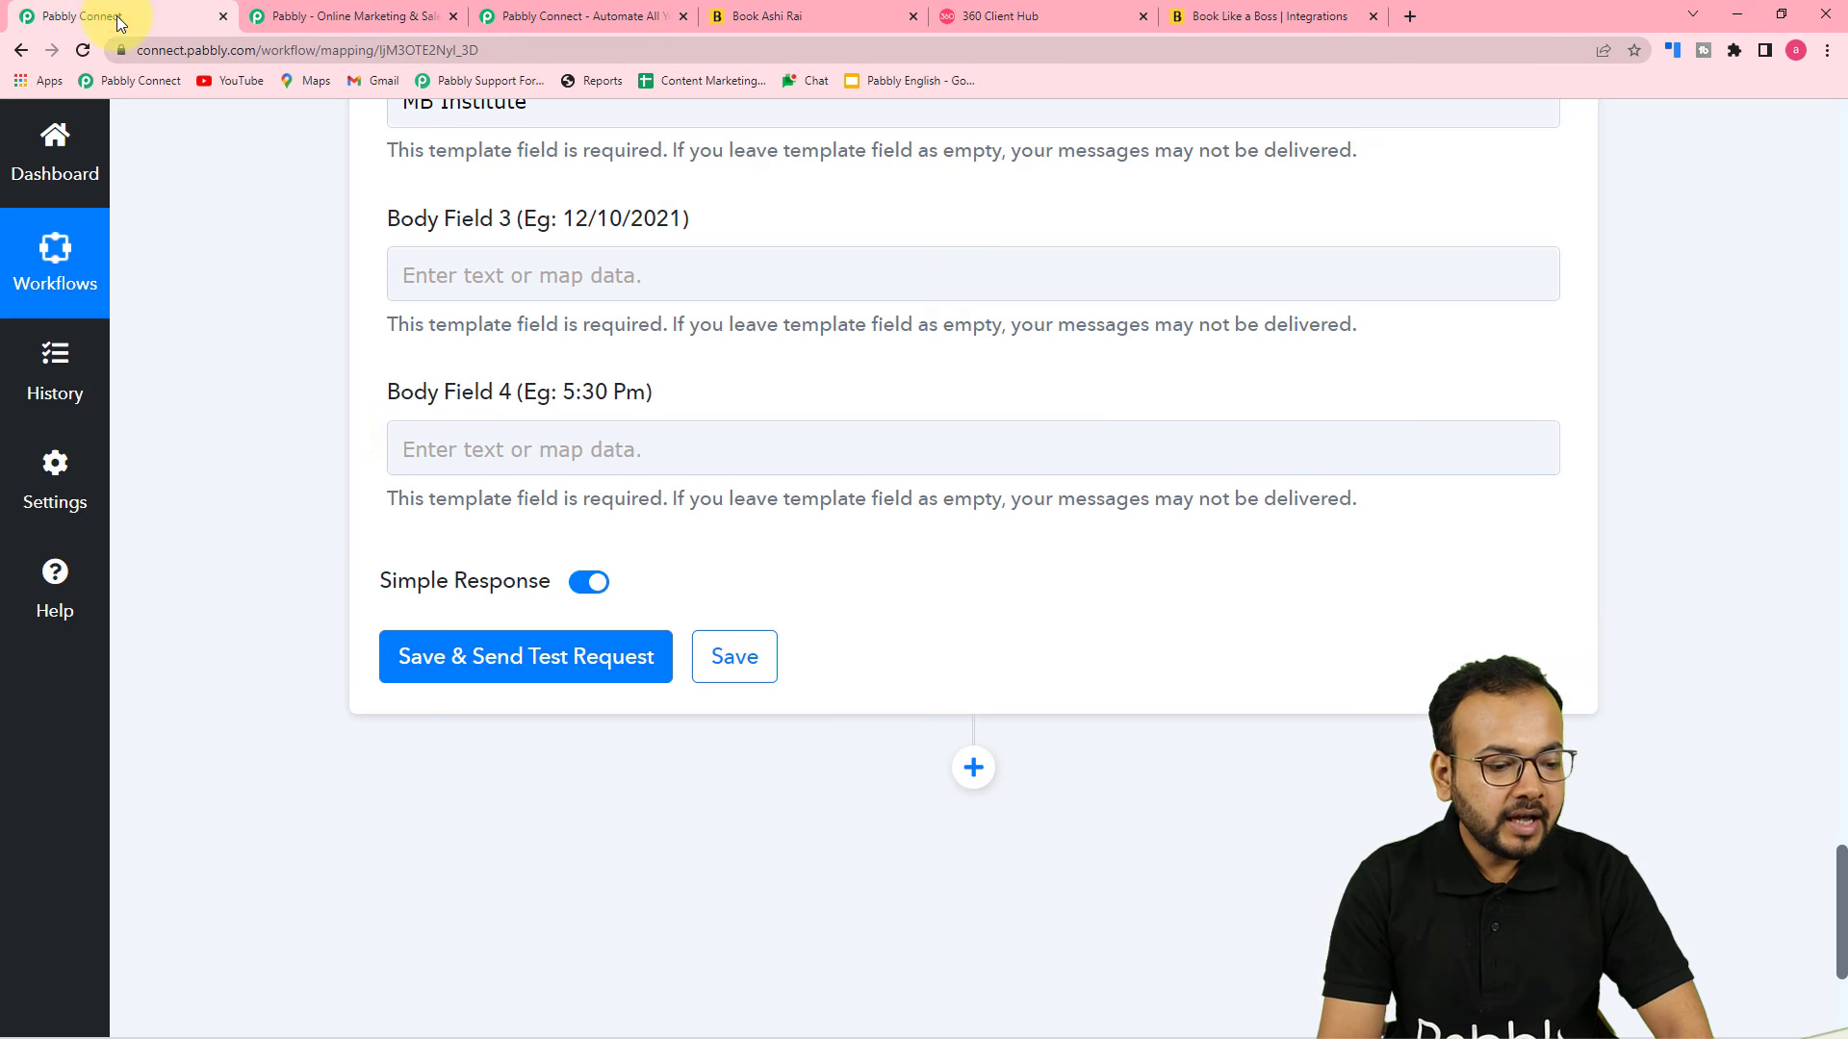
pyautogui.click(523, 279)
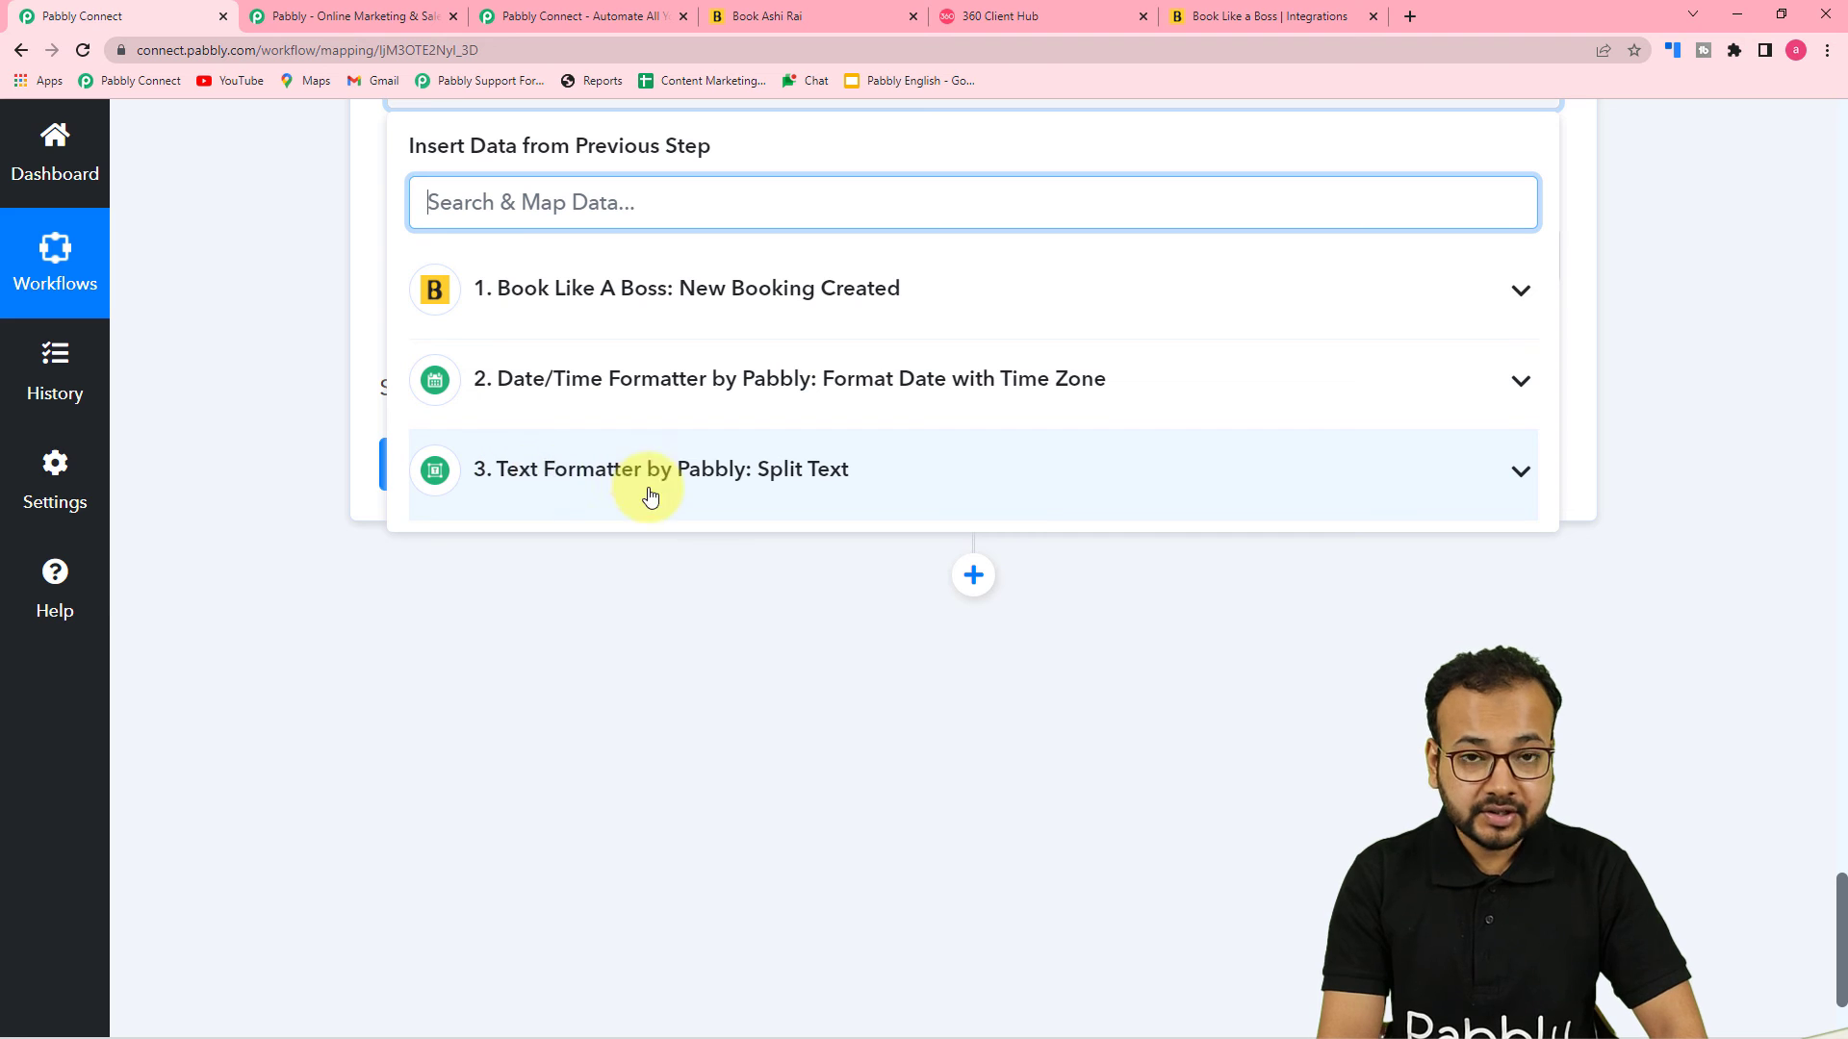
pyautogui.click(589, 494)
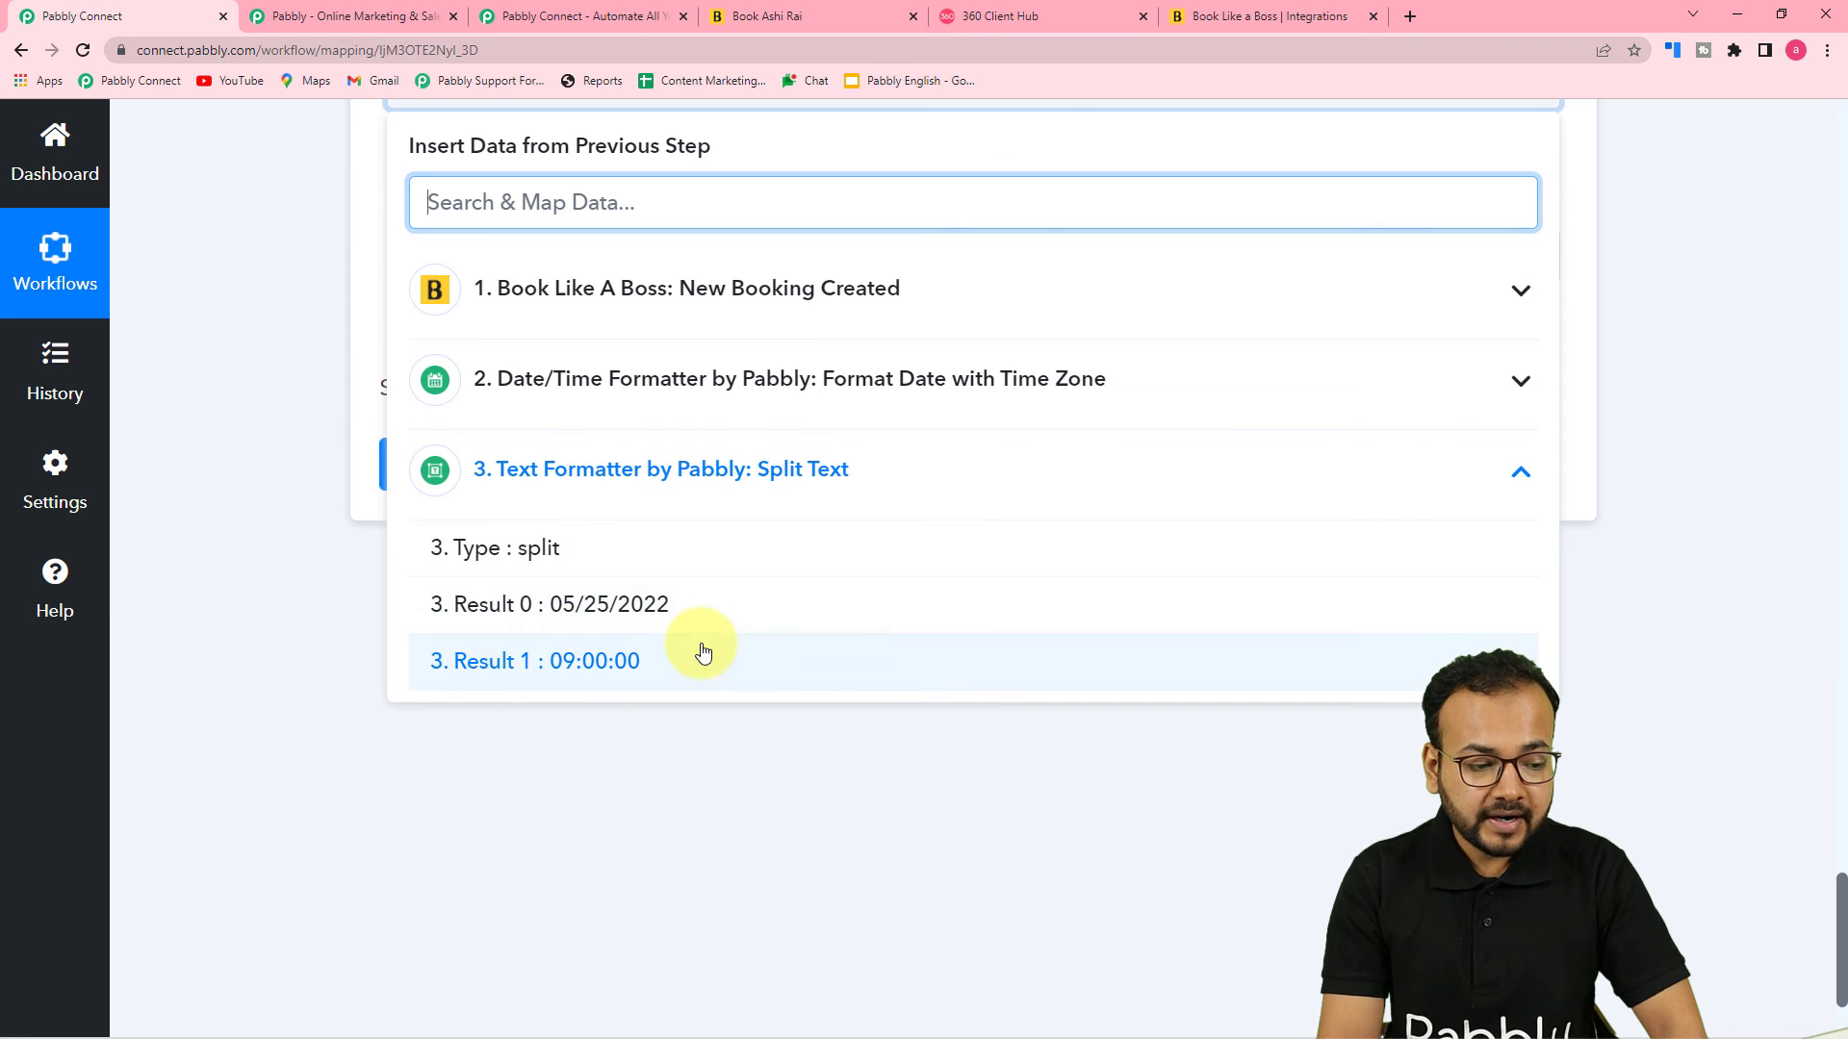
pyautogui.click(577, 606)
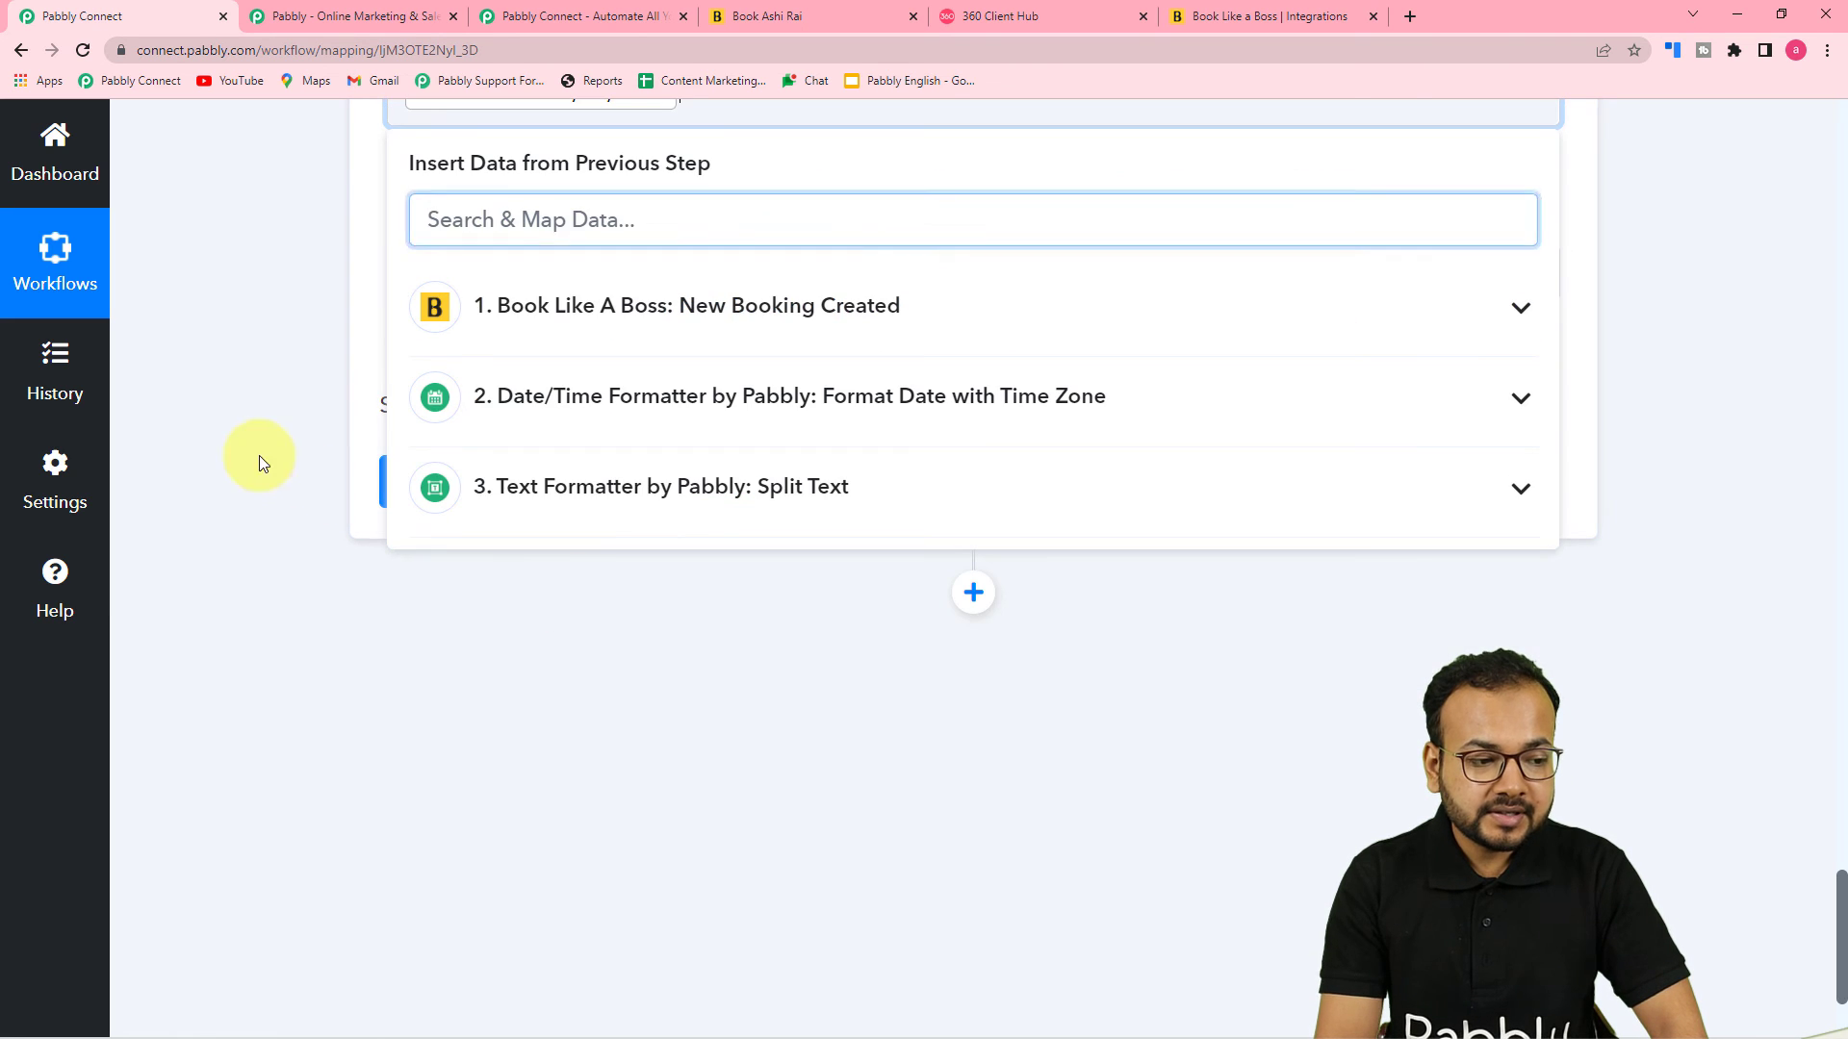
pyautogui.click(233, 426)
# Map Body Field 4 to the Split Text step's Result 1 time
pyautogui.click(476, 552)
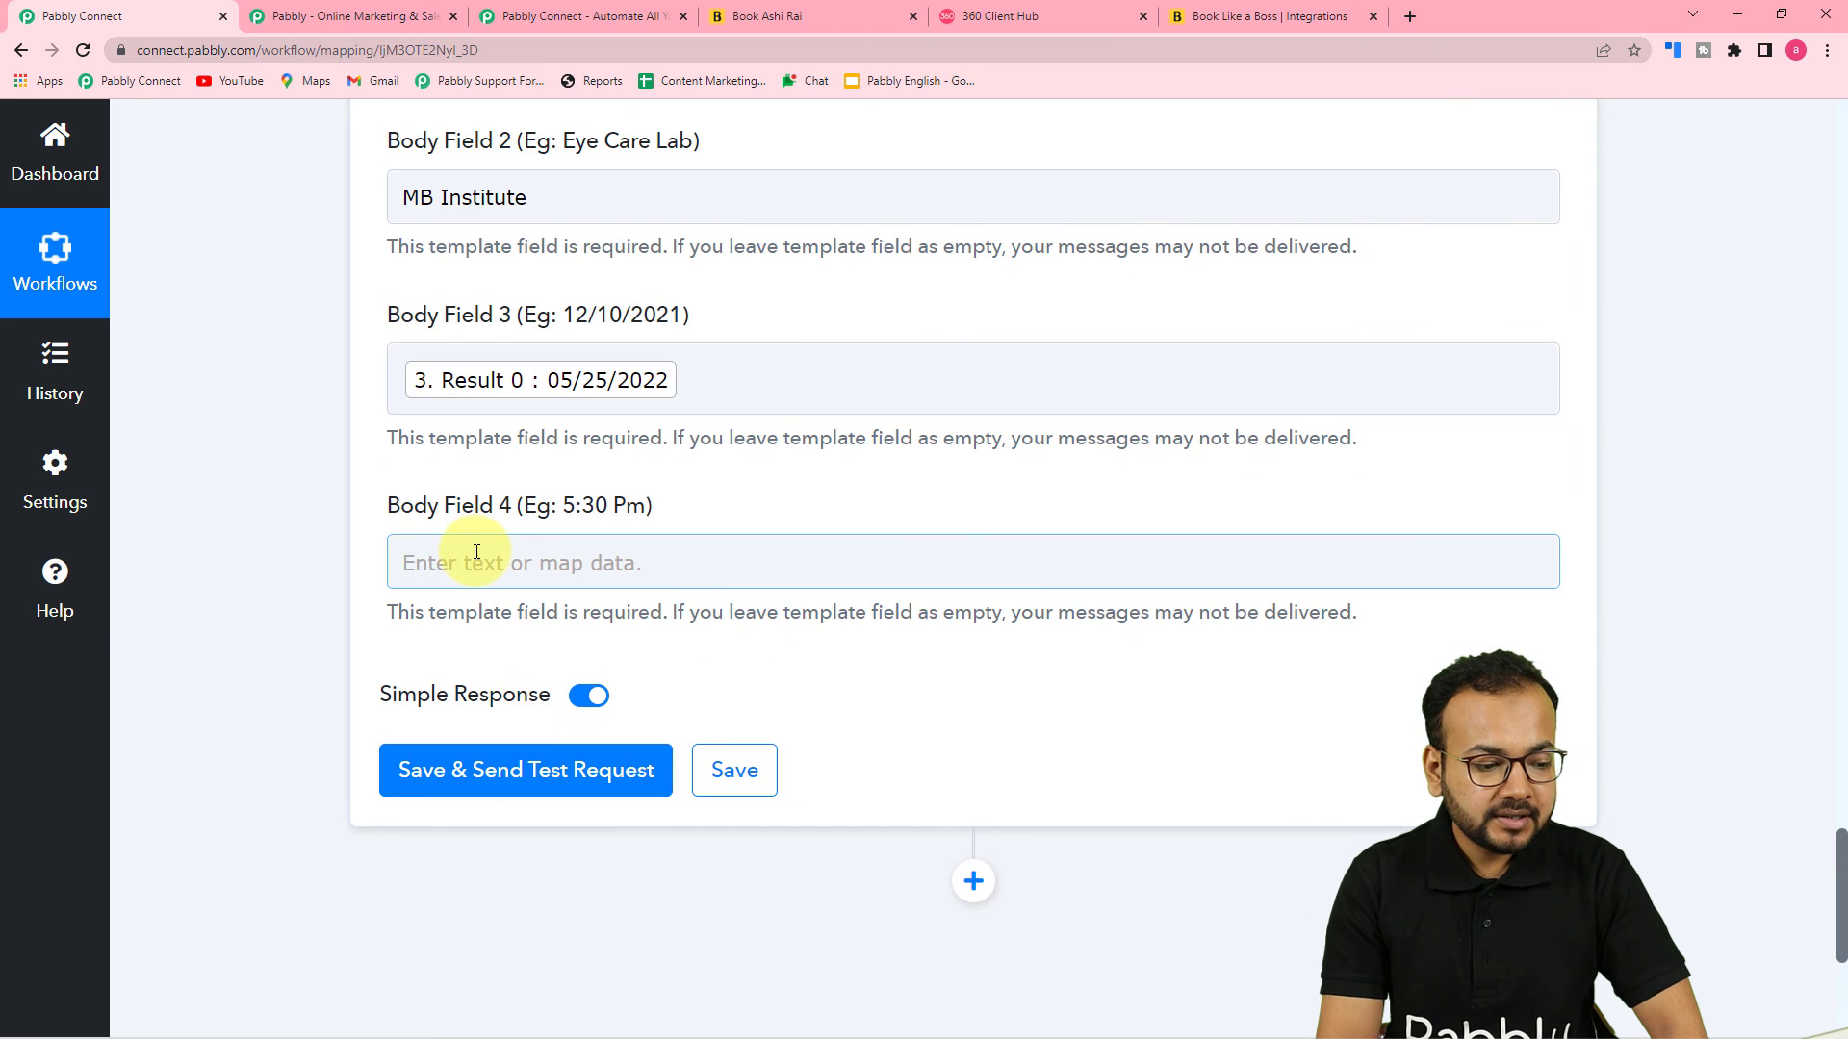
pyautogui.scroll(-2, 476, 550)
pyautogui.click(525, 762)
pyautogui.scroll(-3, 568, 760)
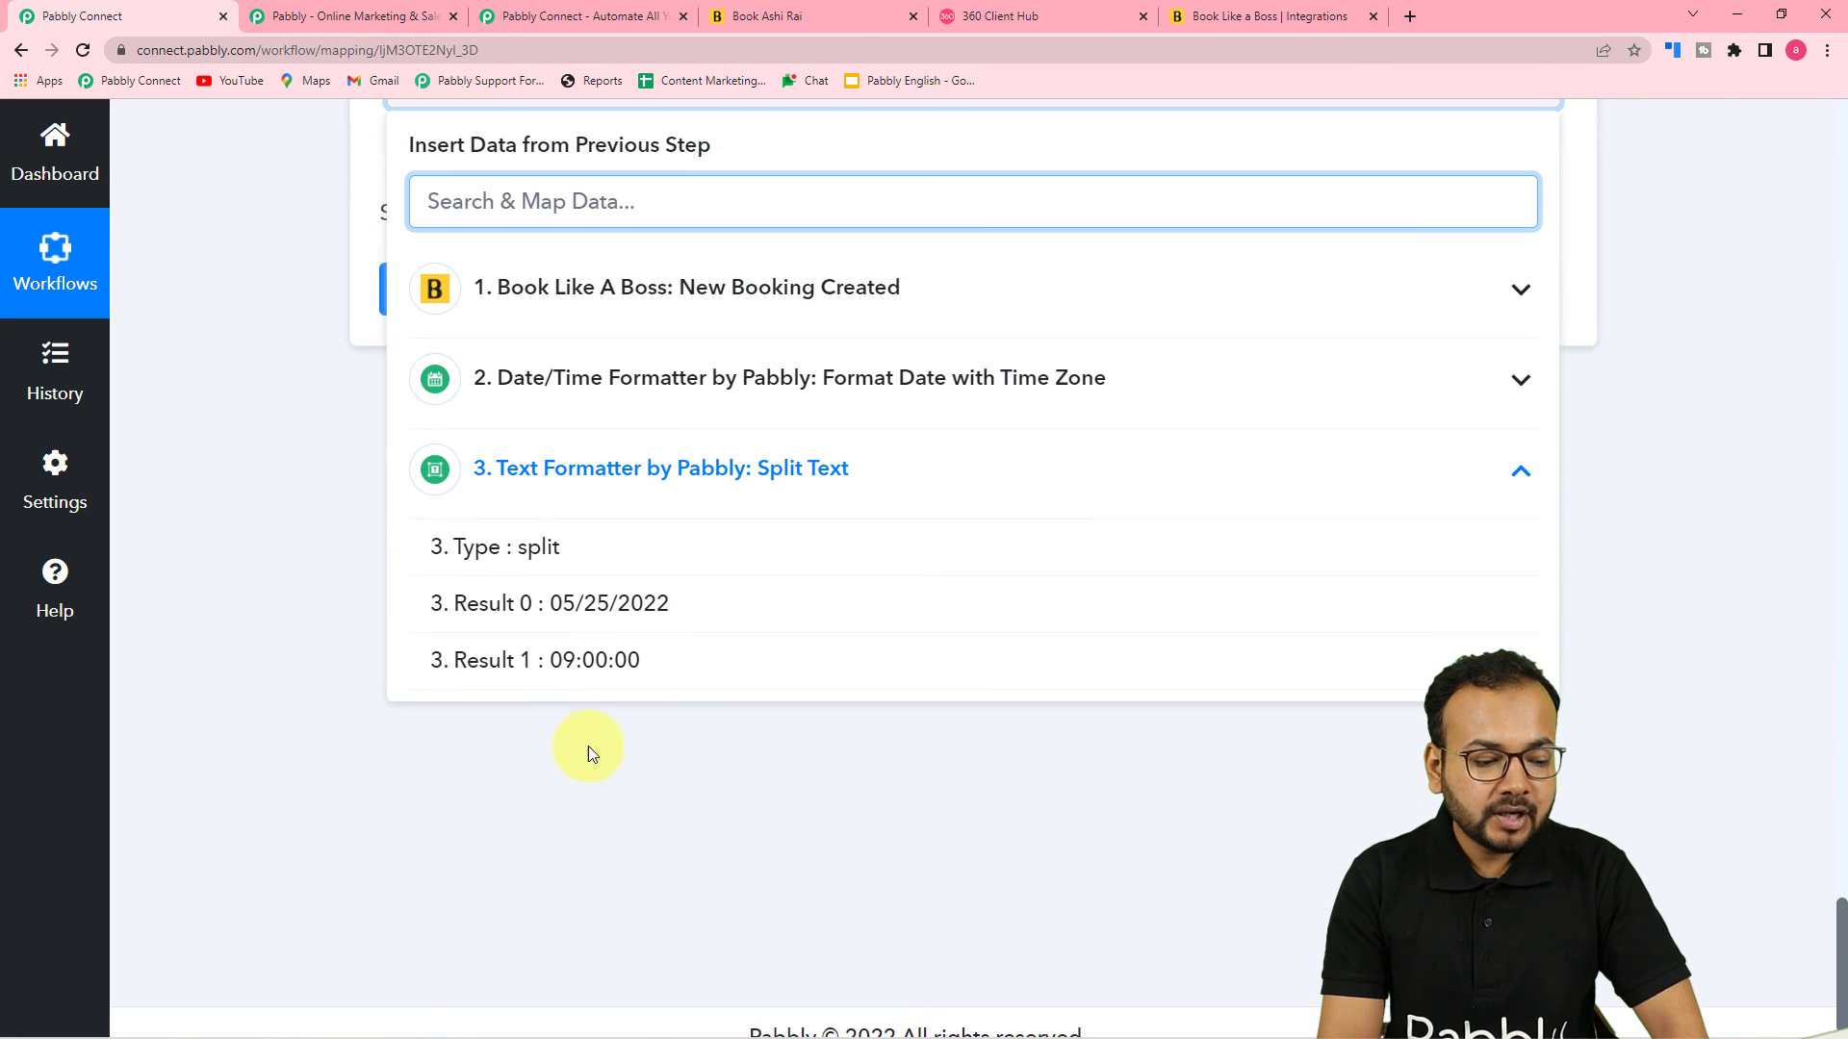
pyautogui.click(585, 683)
# Review all mapped fields of the Send Template Message action and glance at the WhatsApp Web tab
pyautogui.scroll(5, 291, 481)
pyautogui.scroll(6, 291, 481)
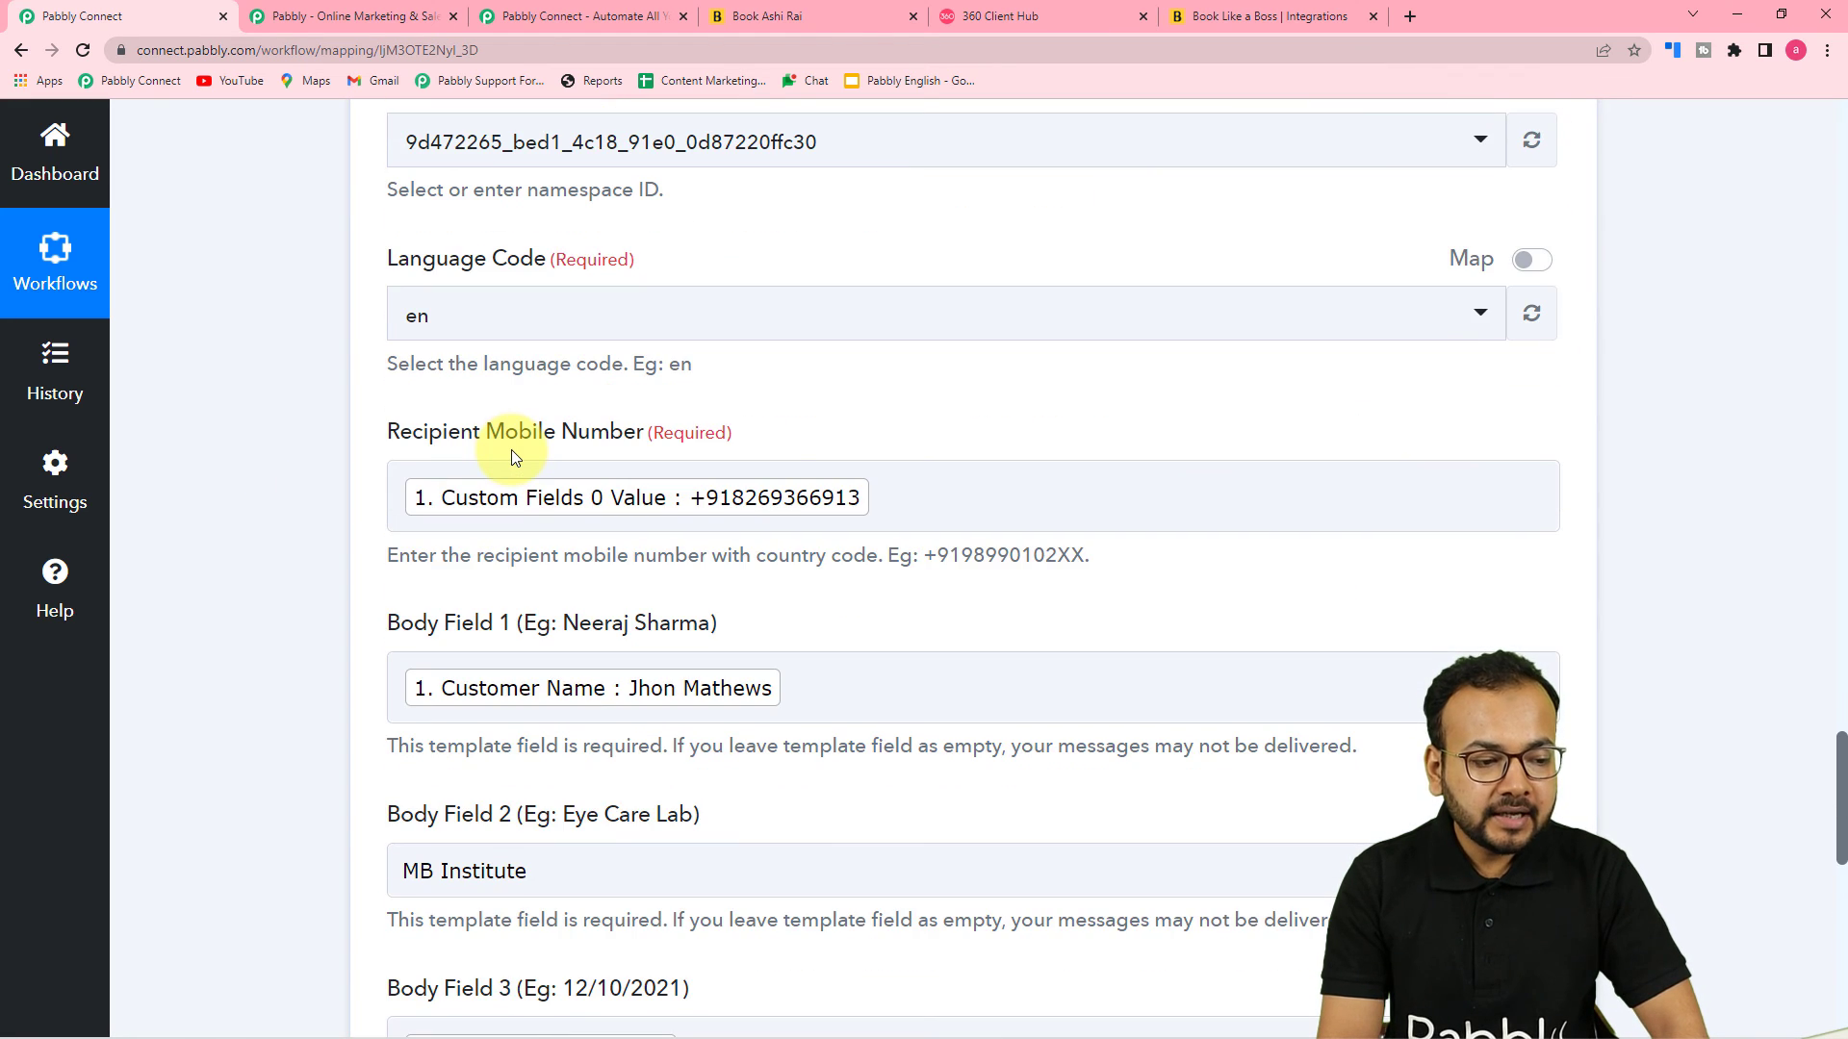
pyautogui.scroll(4, 511, 449)
pyautogui.scroll(-4, 297, 487)
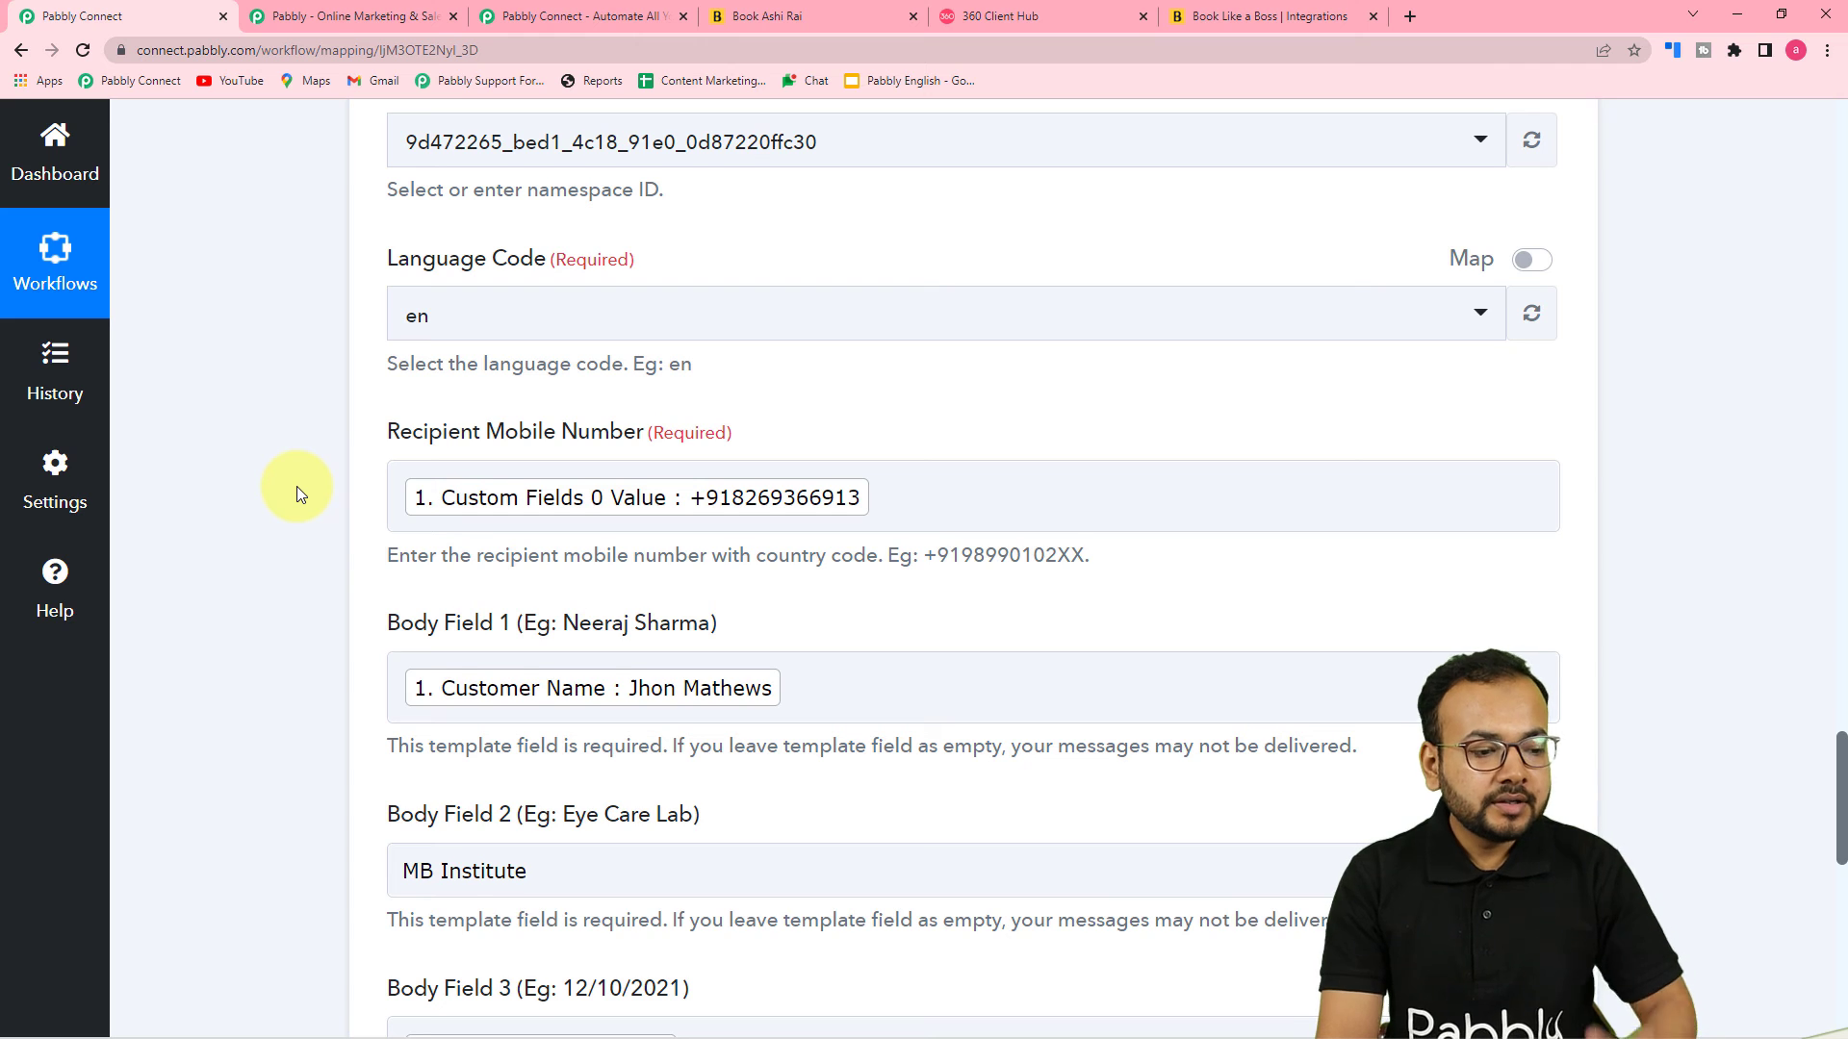
pyautogui.scroll(2, 296, 487)
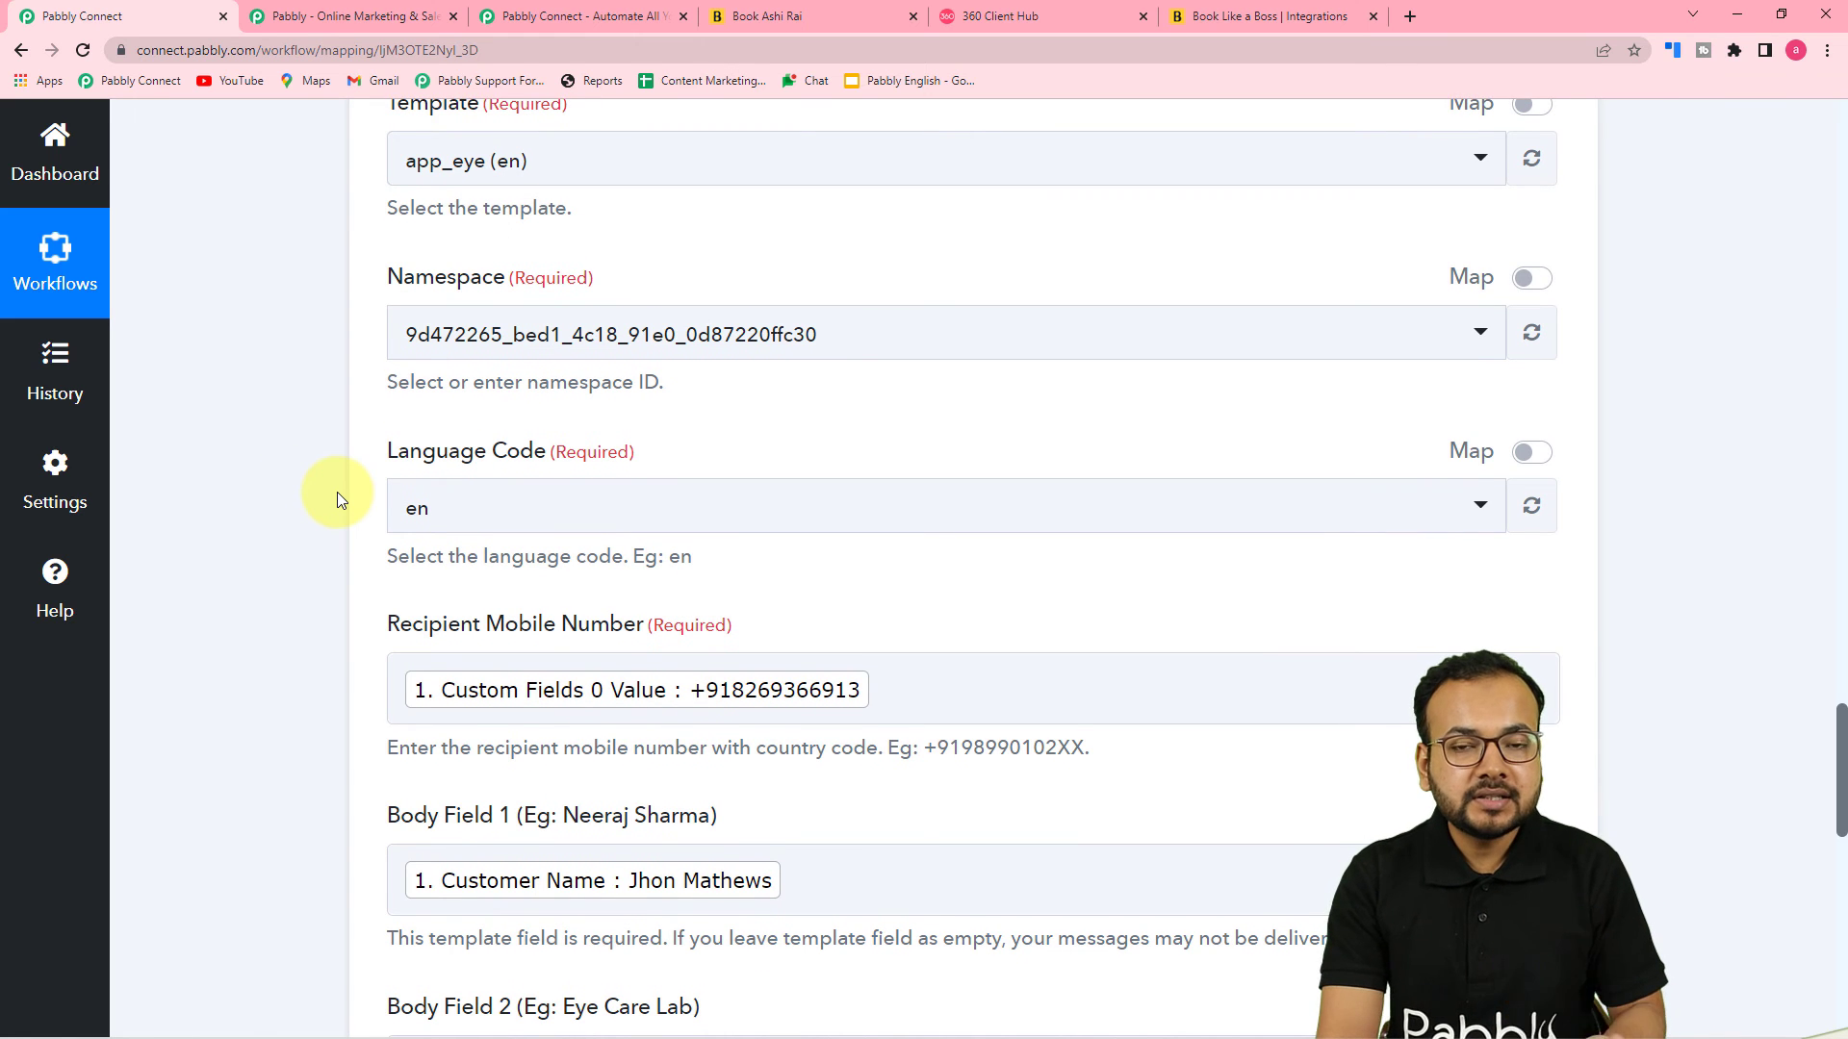
pyautogui.scroll(-4, 337, 493)
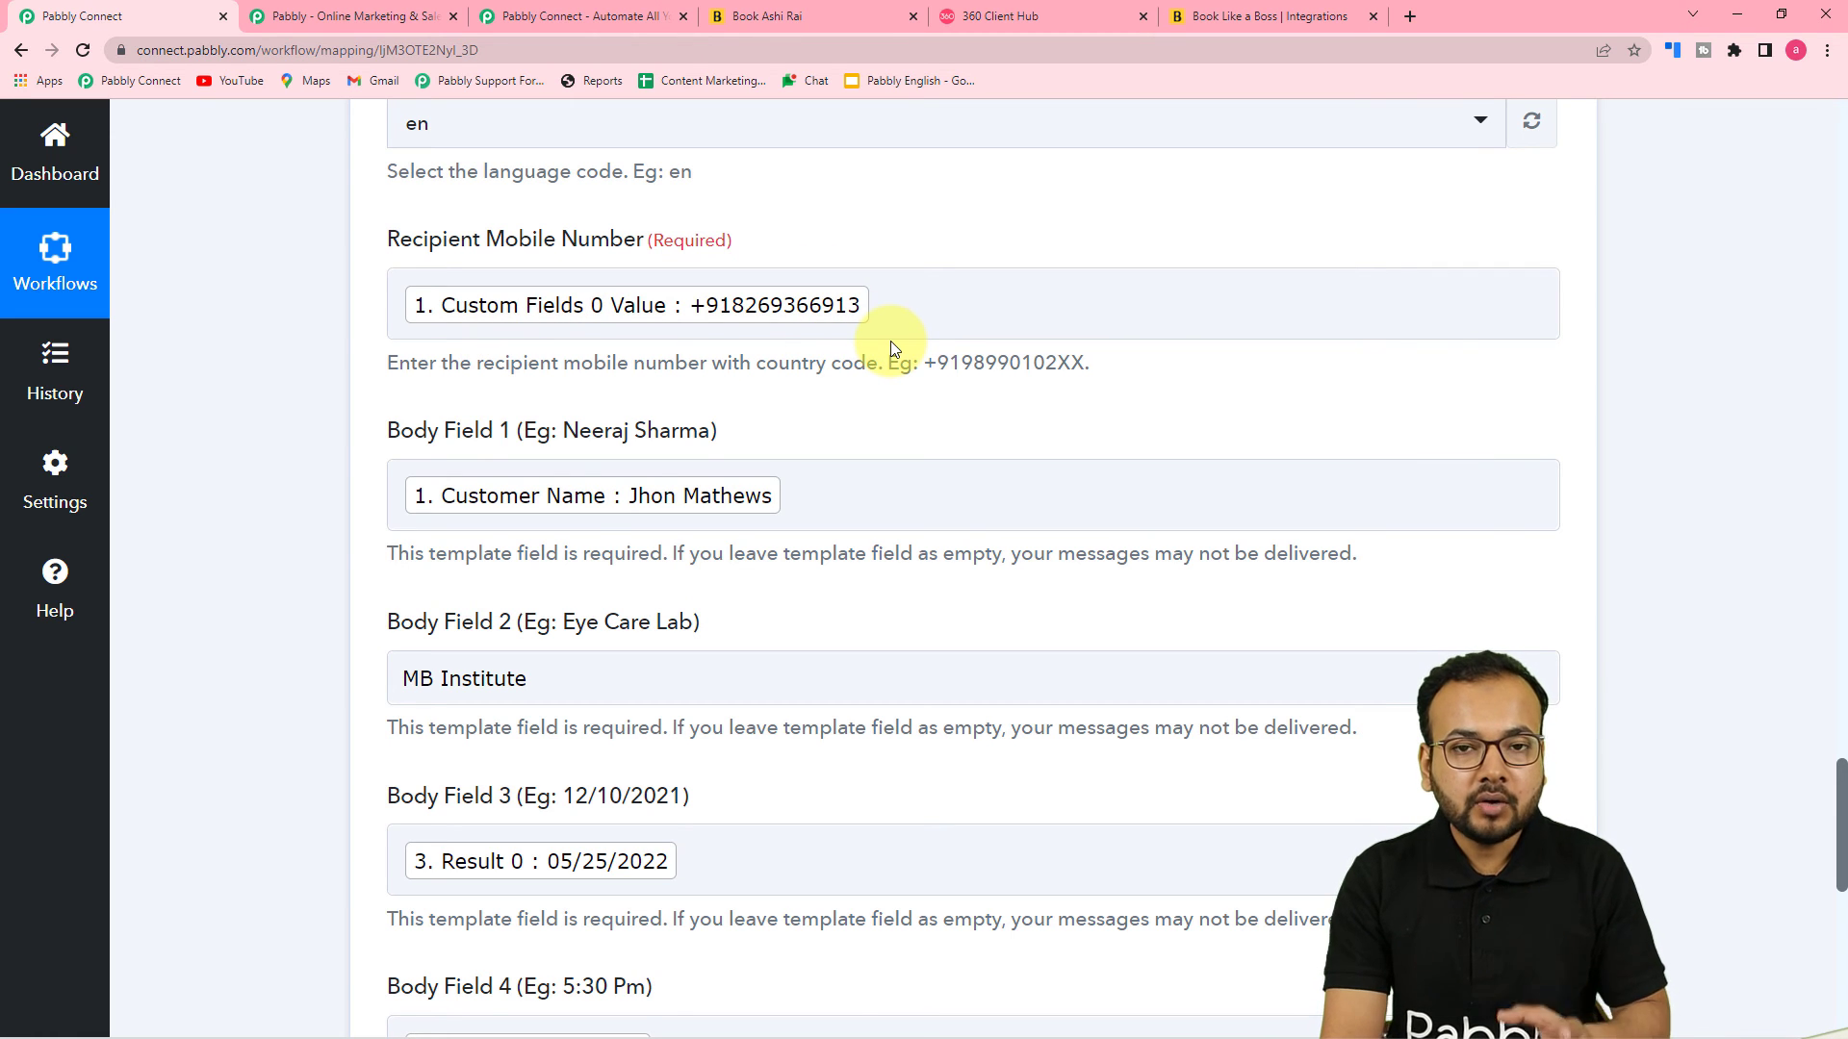
pyautogui.click(1405, 29)
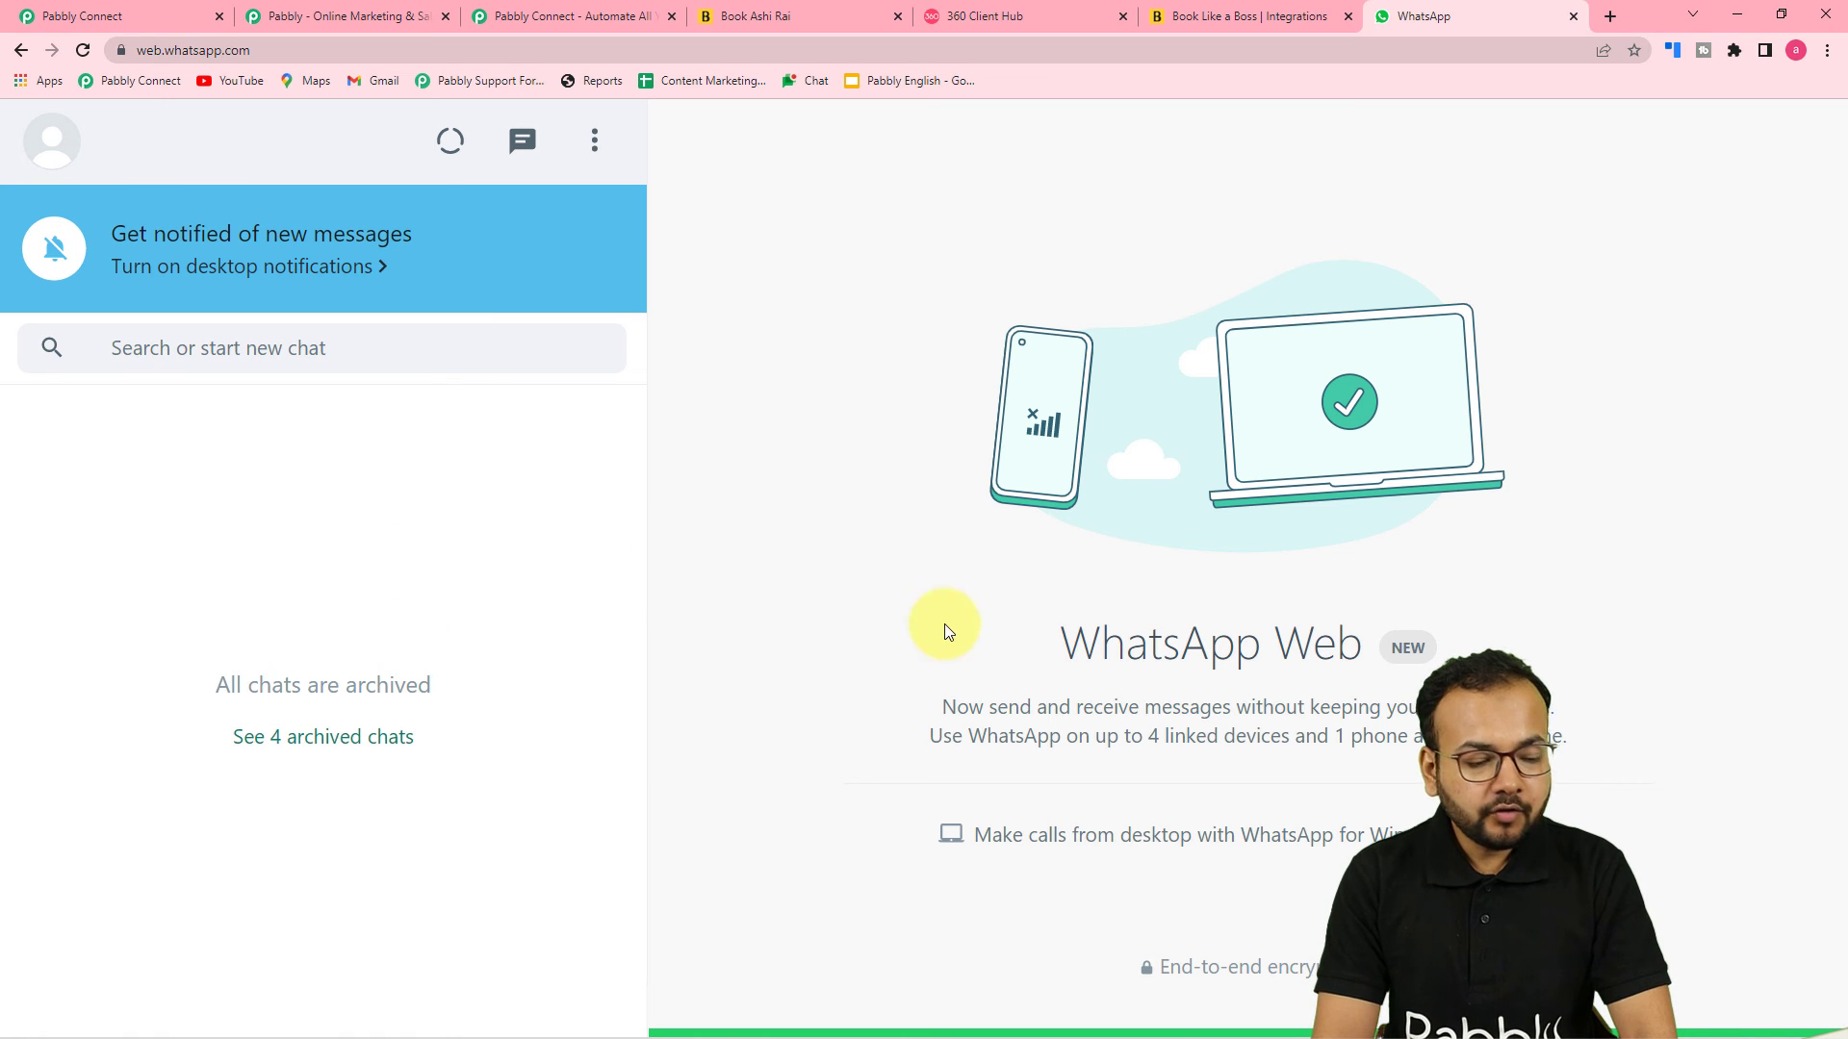
pyautogui.click(114, 20)
pyautogui.scroll(-4, 262, 332)
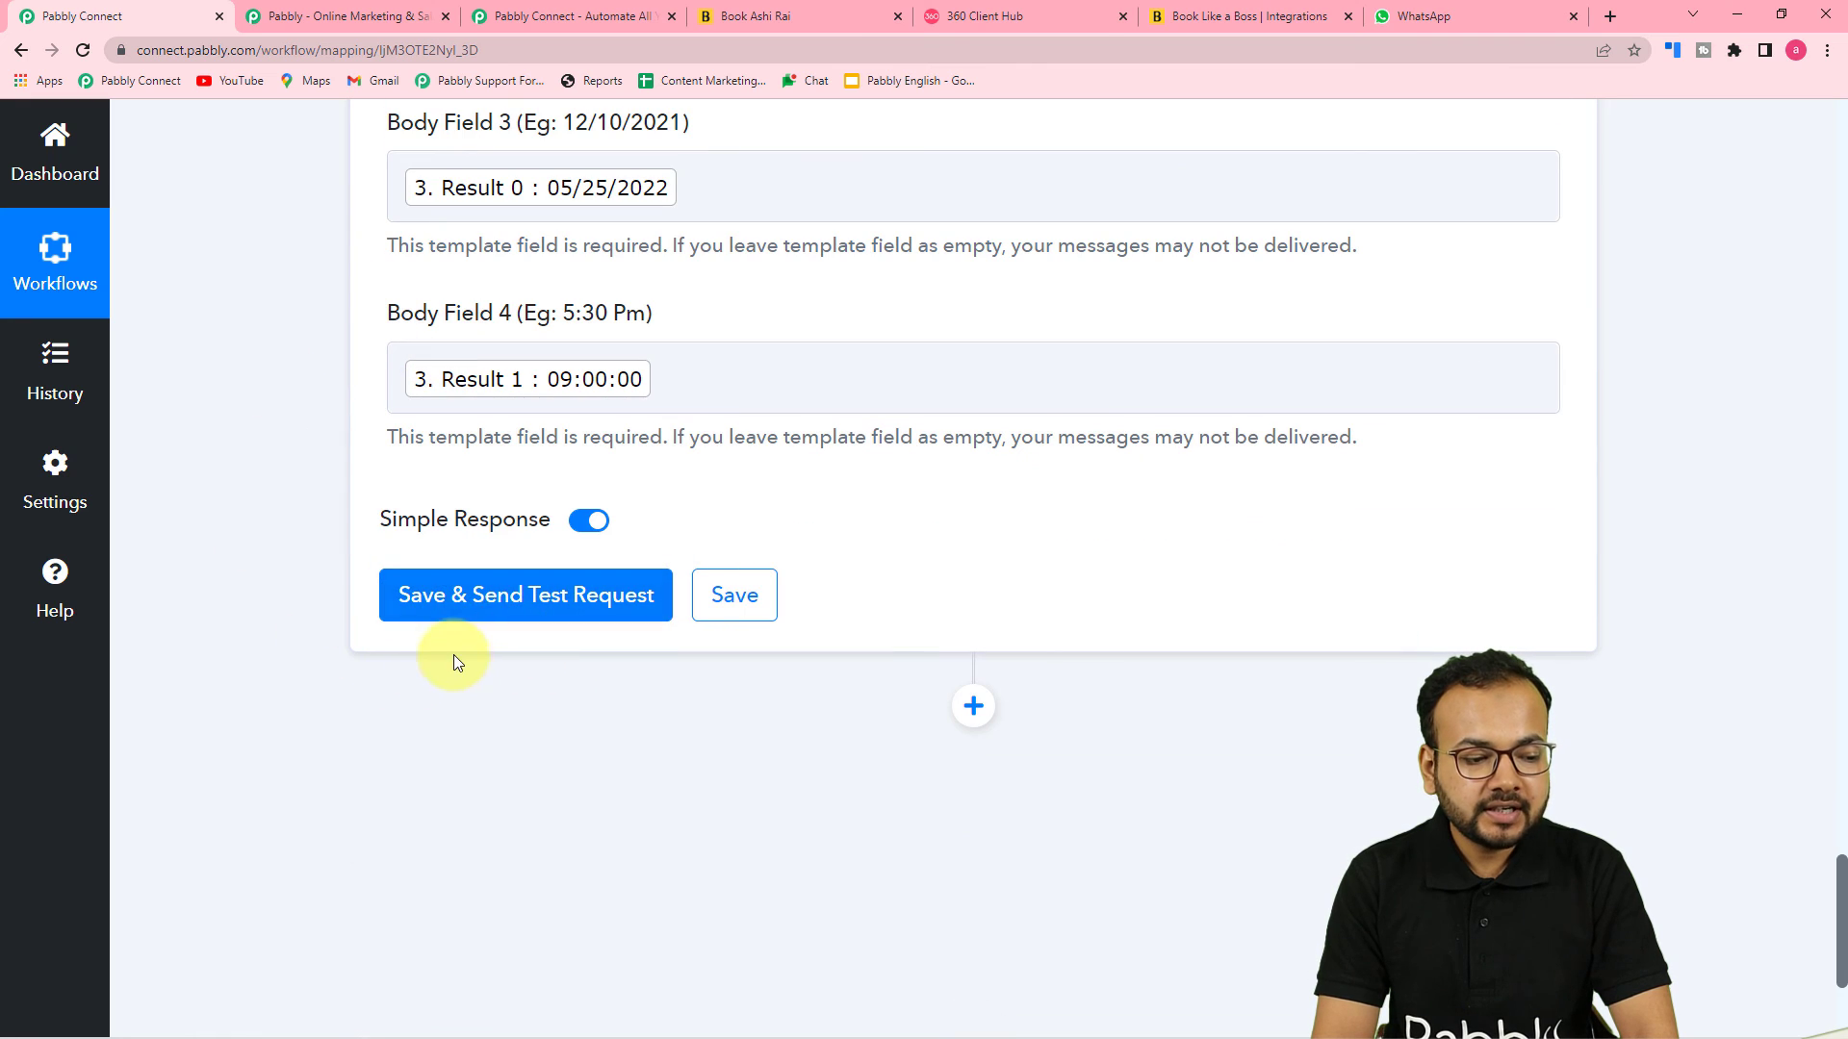
# Save and send a test request for the Send Template Message action
pyautogui.click(1446, 26)
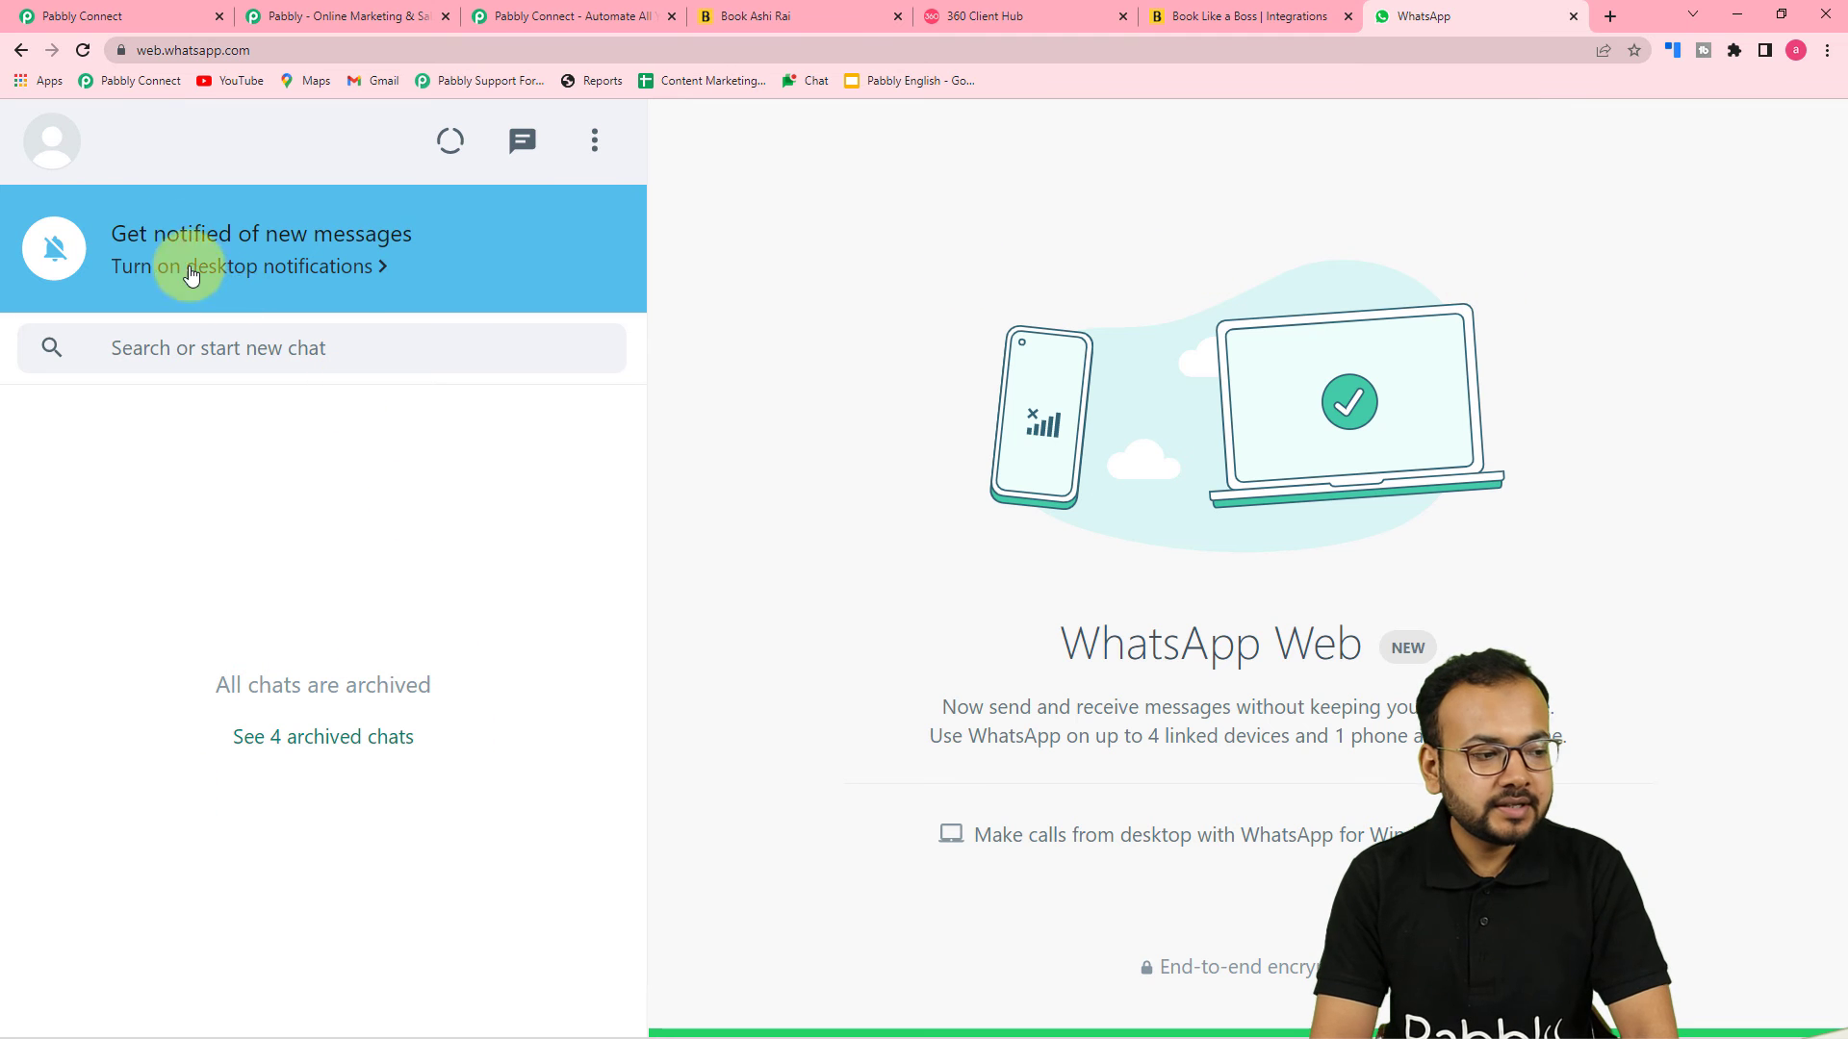
pyautogui.click(96, 23)
pyautogui.click(486, 606)
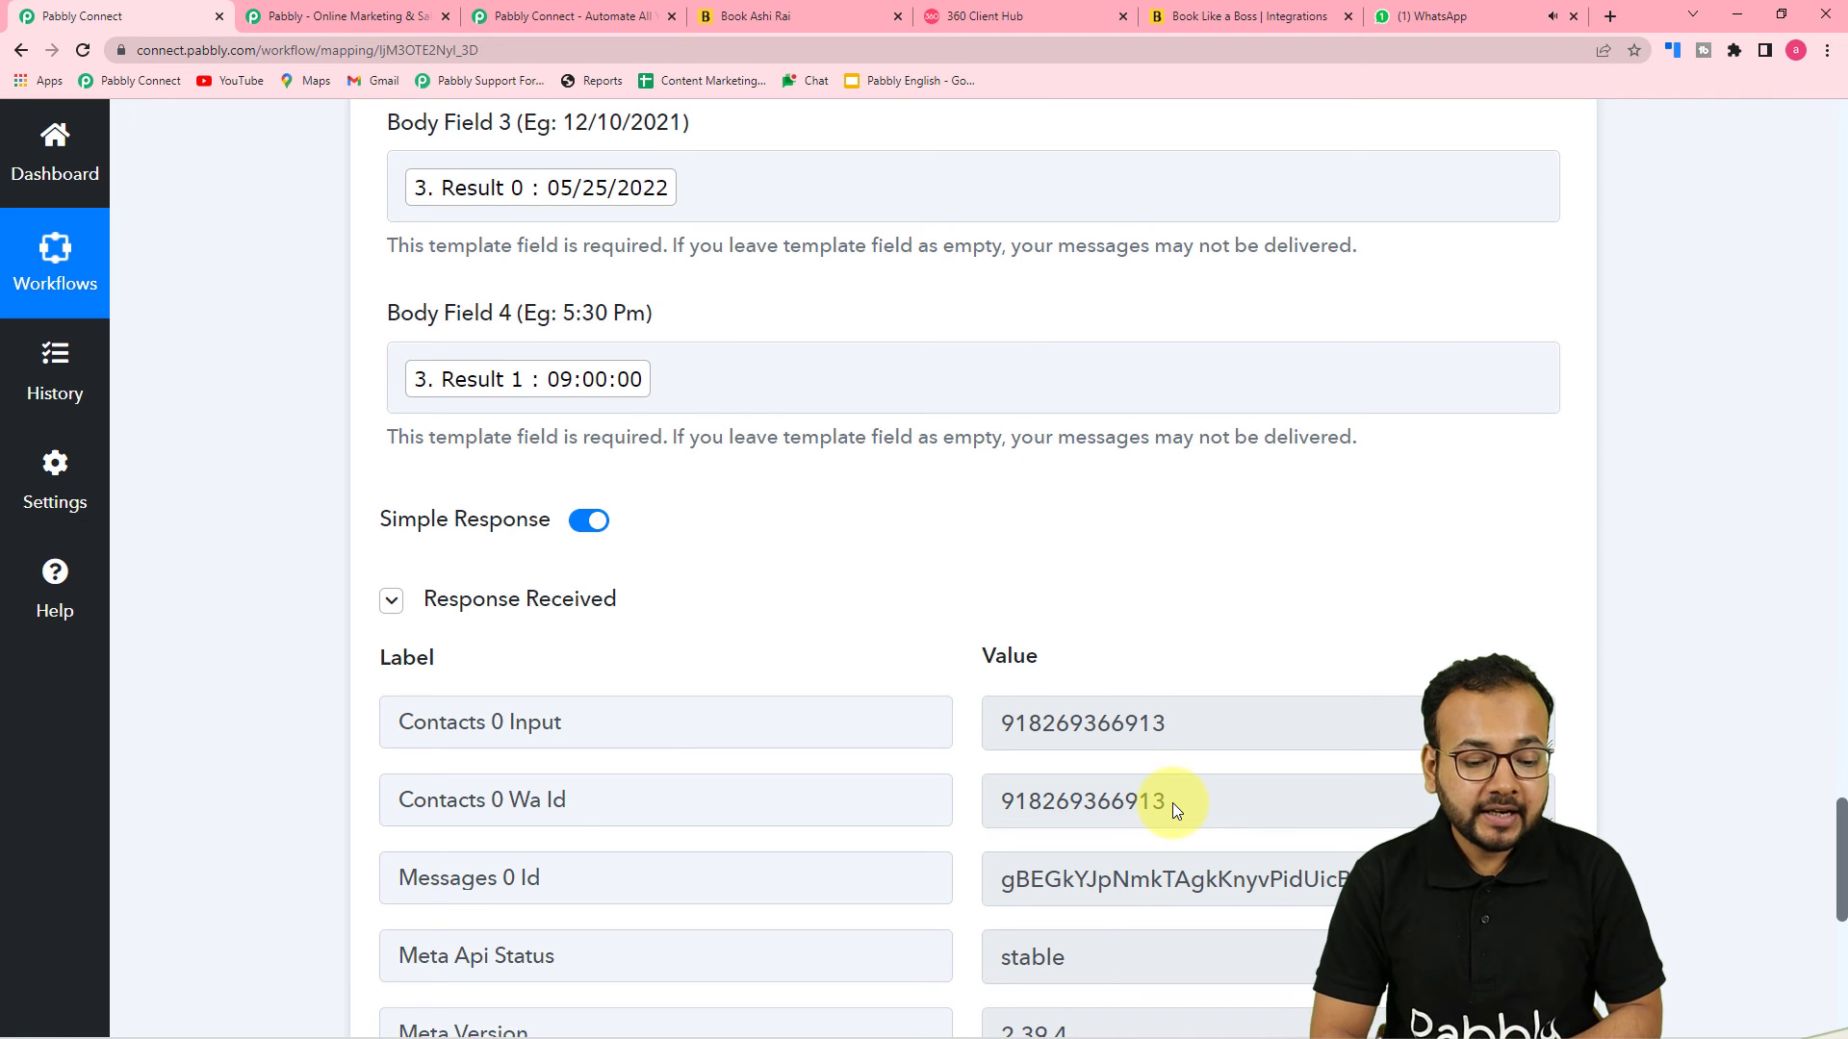
pyautogui.scroll(-3, 1175, 717)
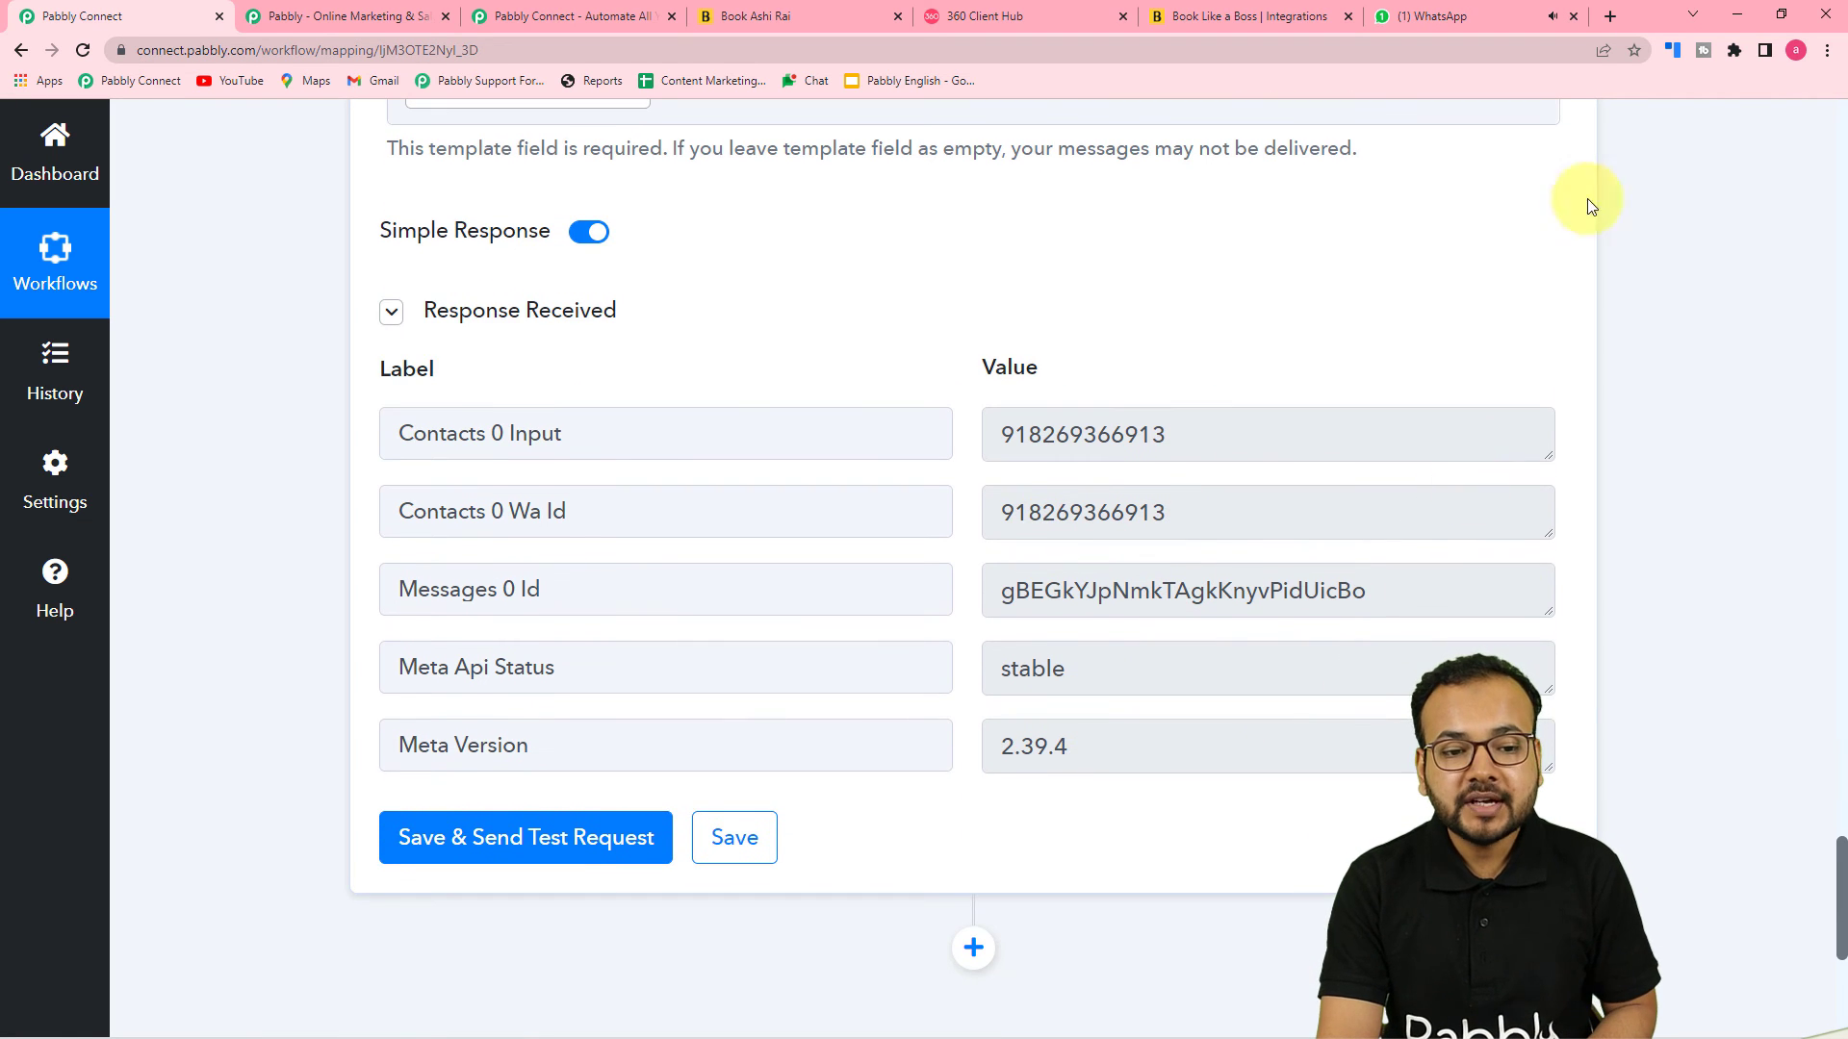
# Open the received test message in WhatsApp Web and compare it with the app_eye template preview
pyautogui.click(1471, 16)
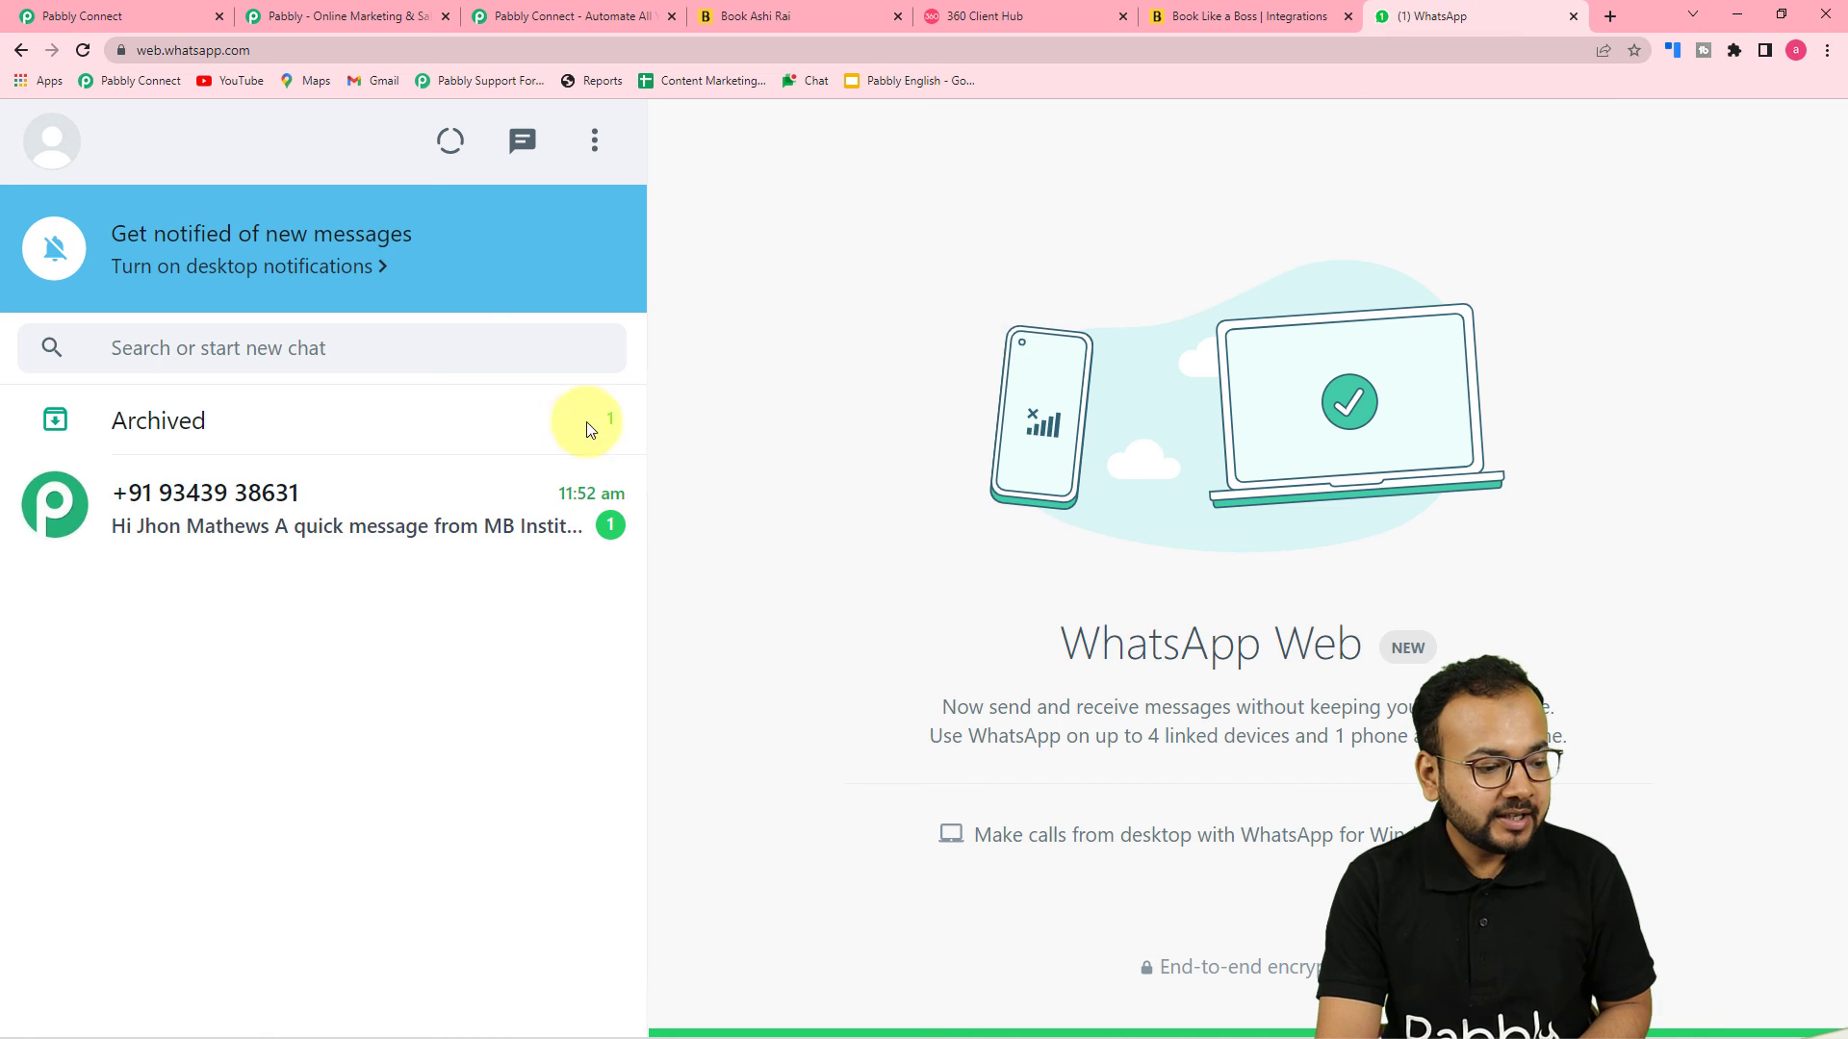
pyautogui.click(363, 516)
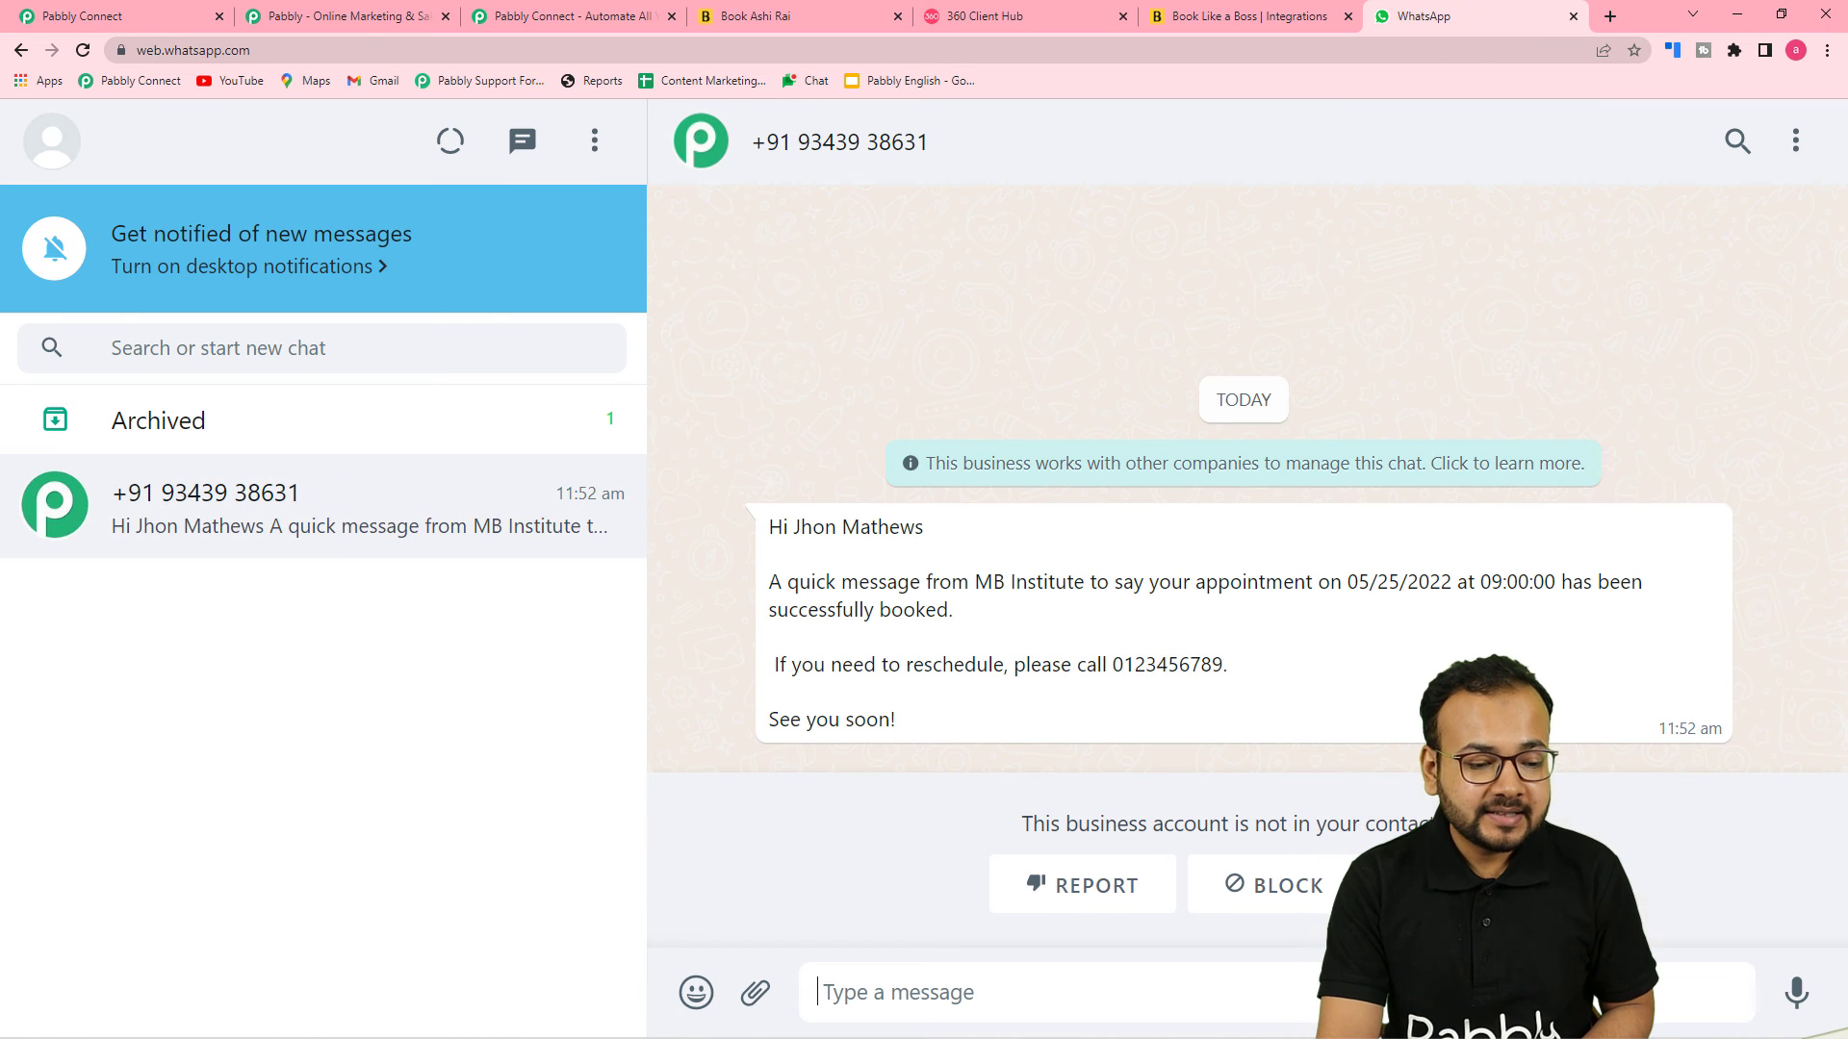
pyautogui.click(1437, 884)
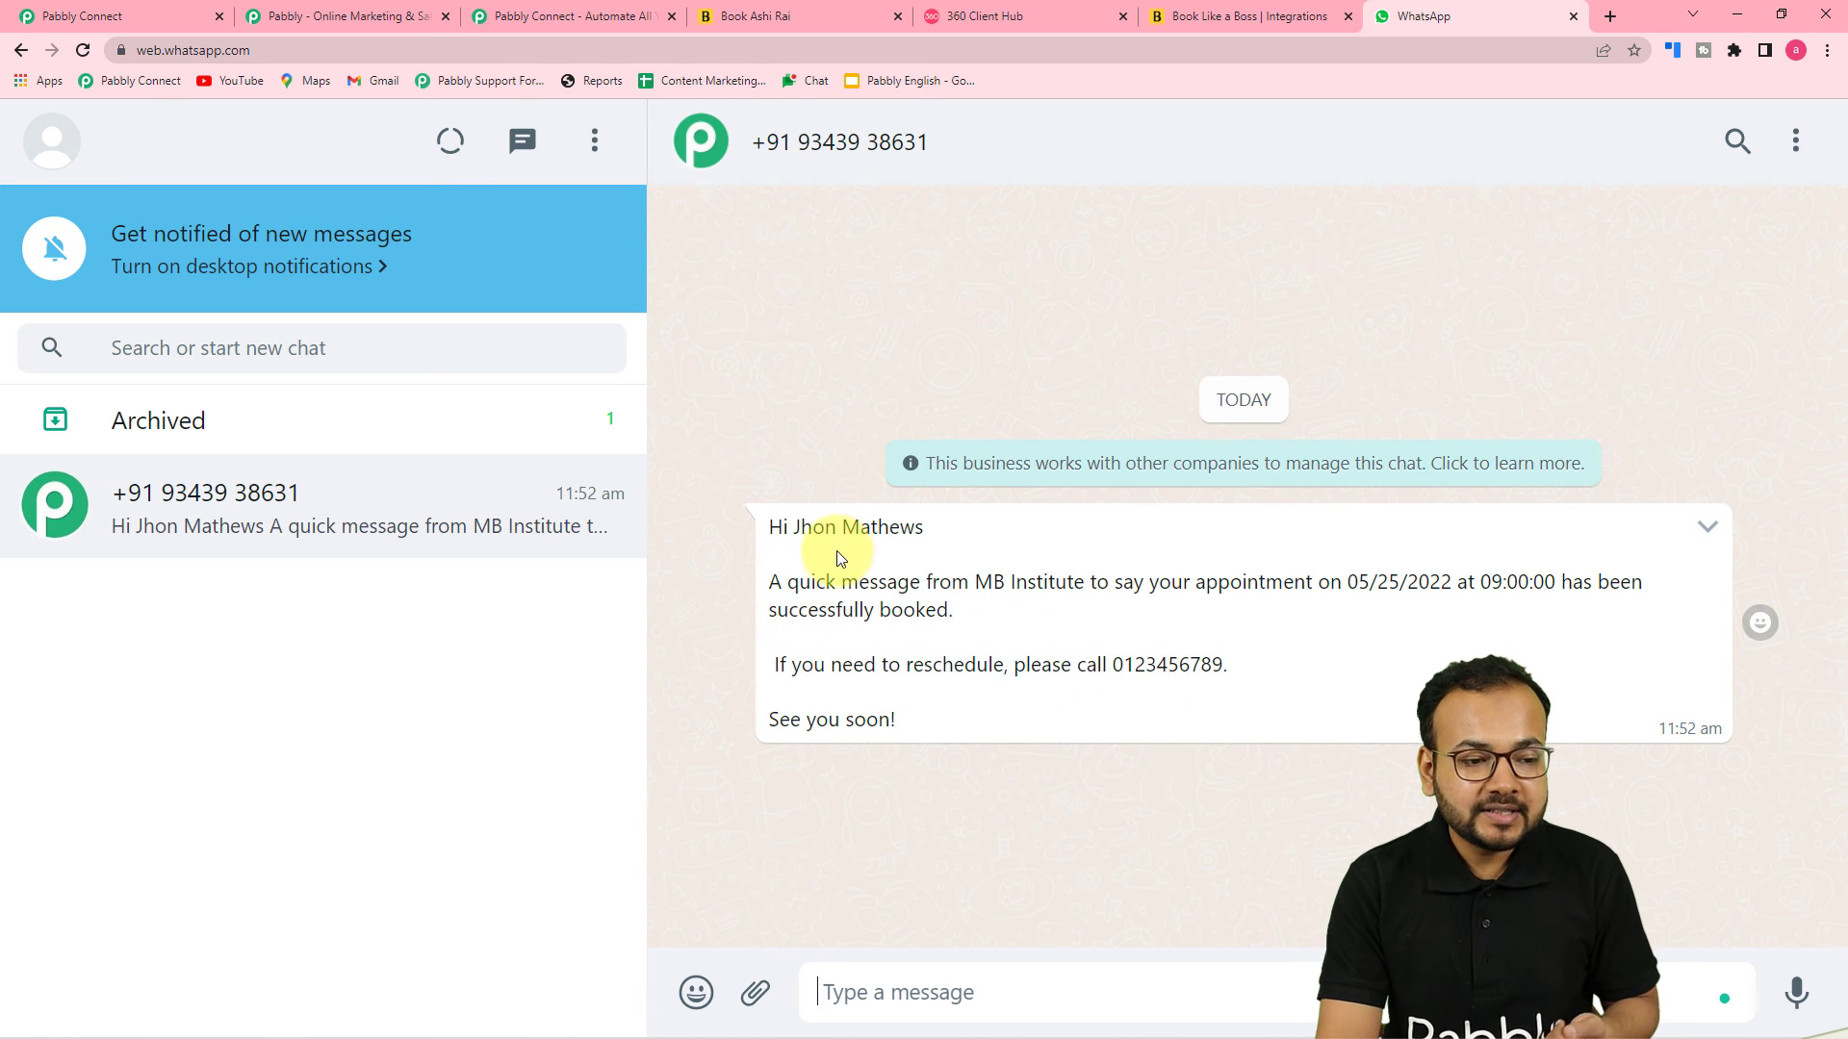
pyautogui.click(980, 27)
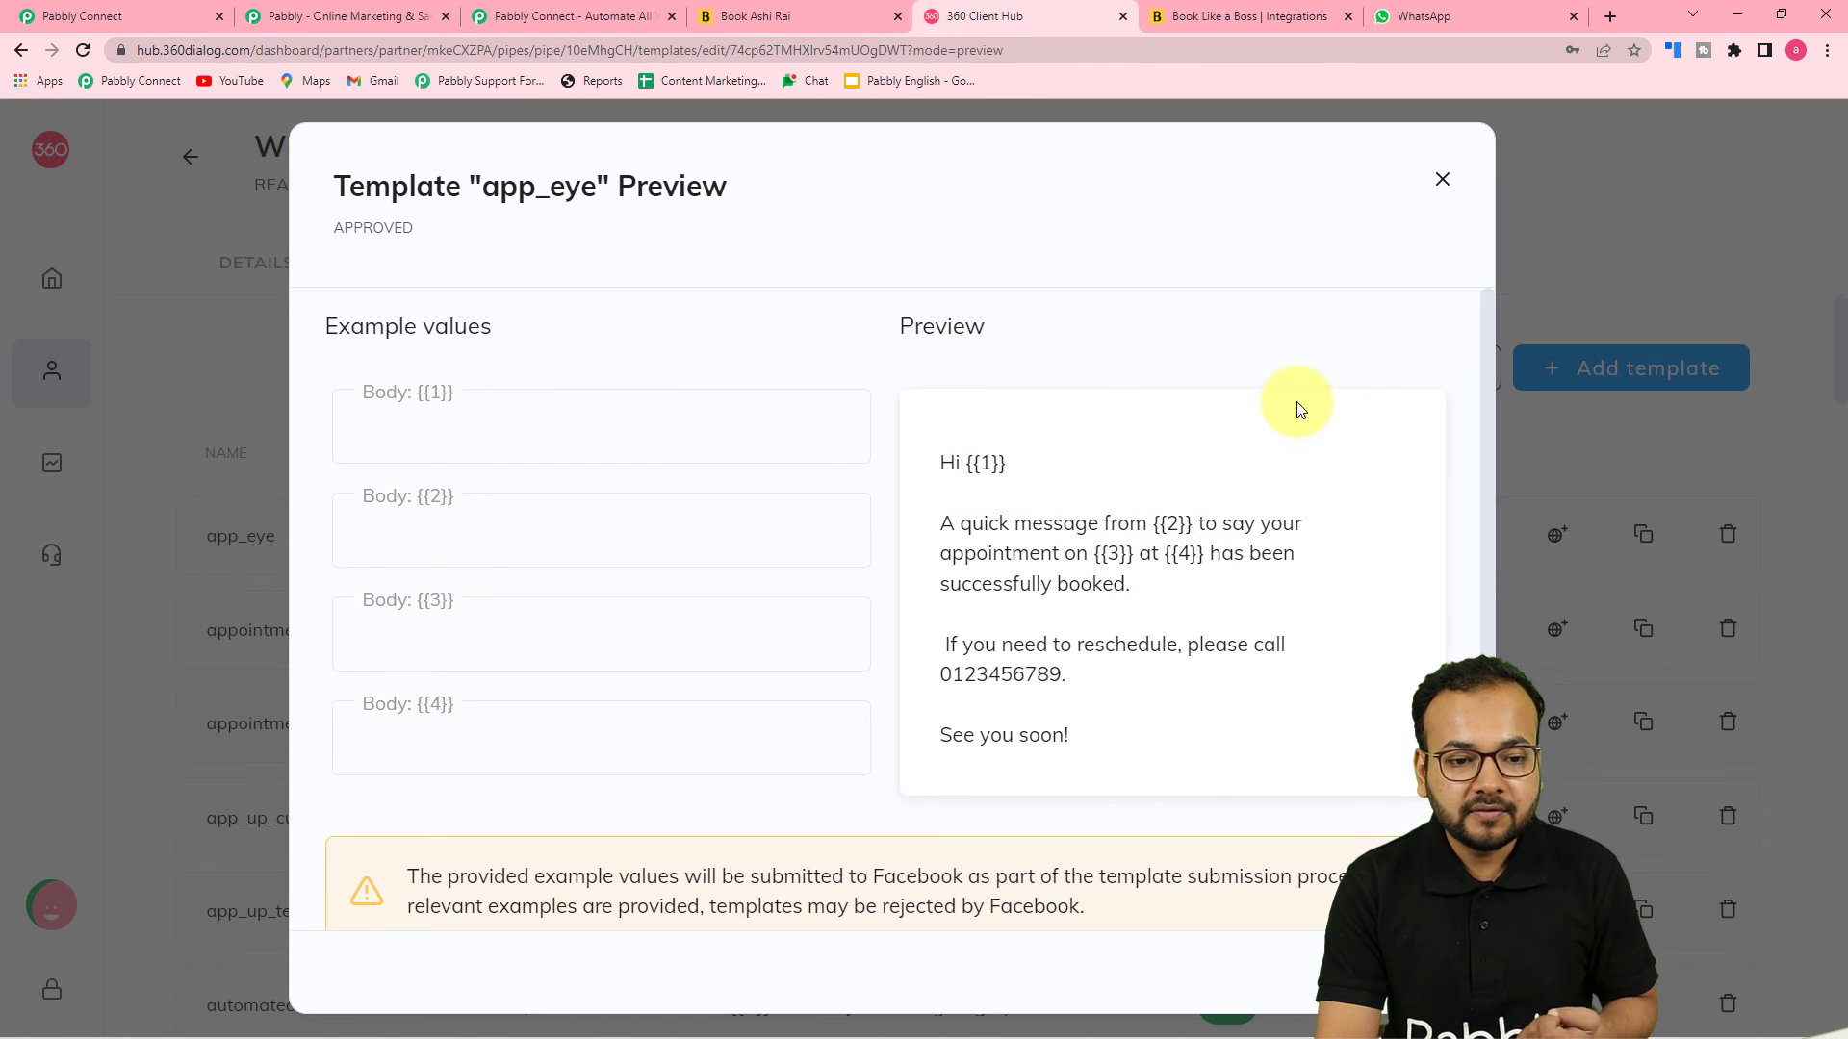
pyautogui.click(1413, 27)
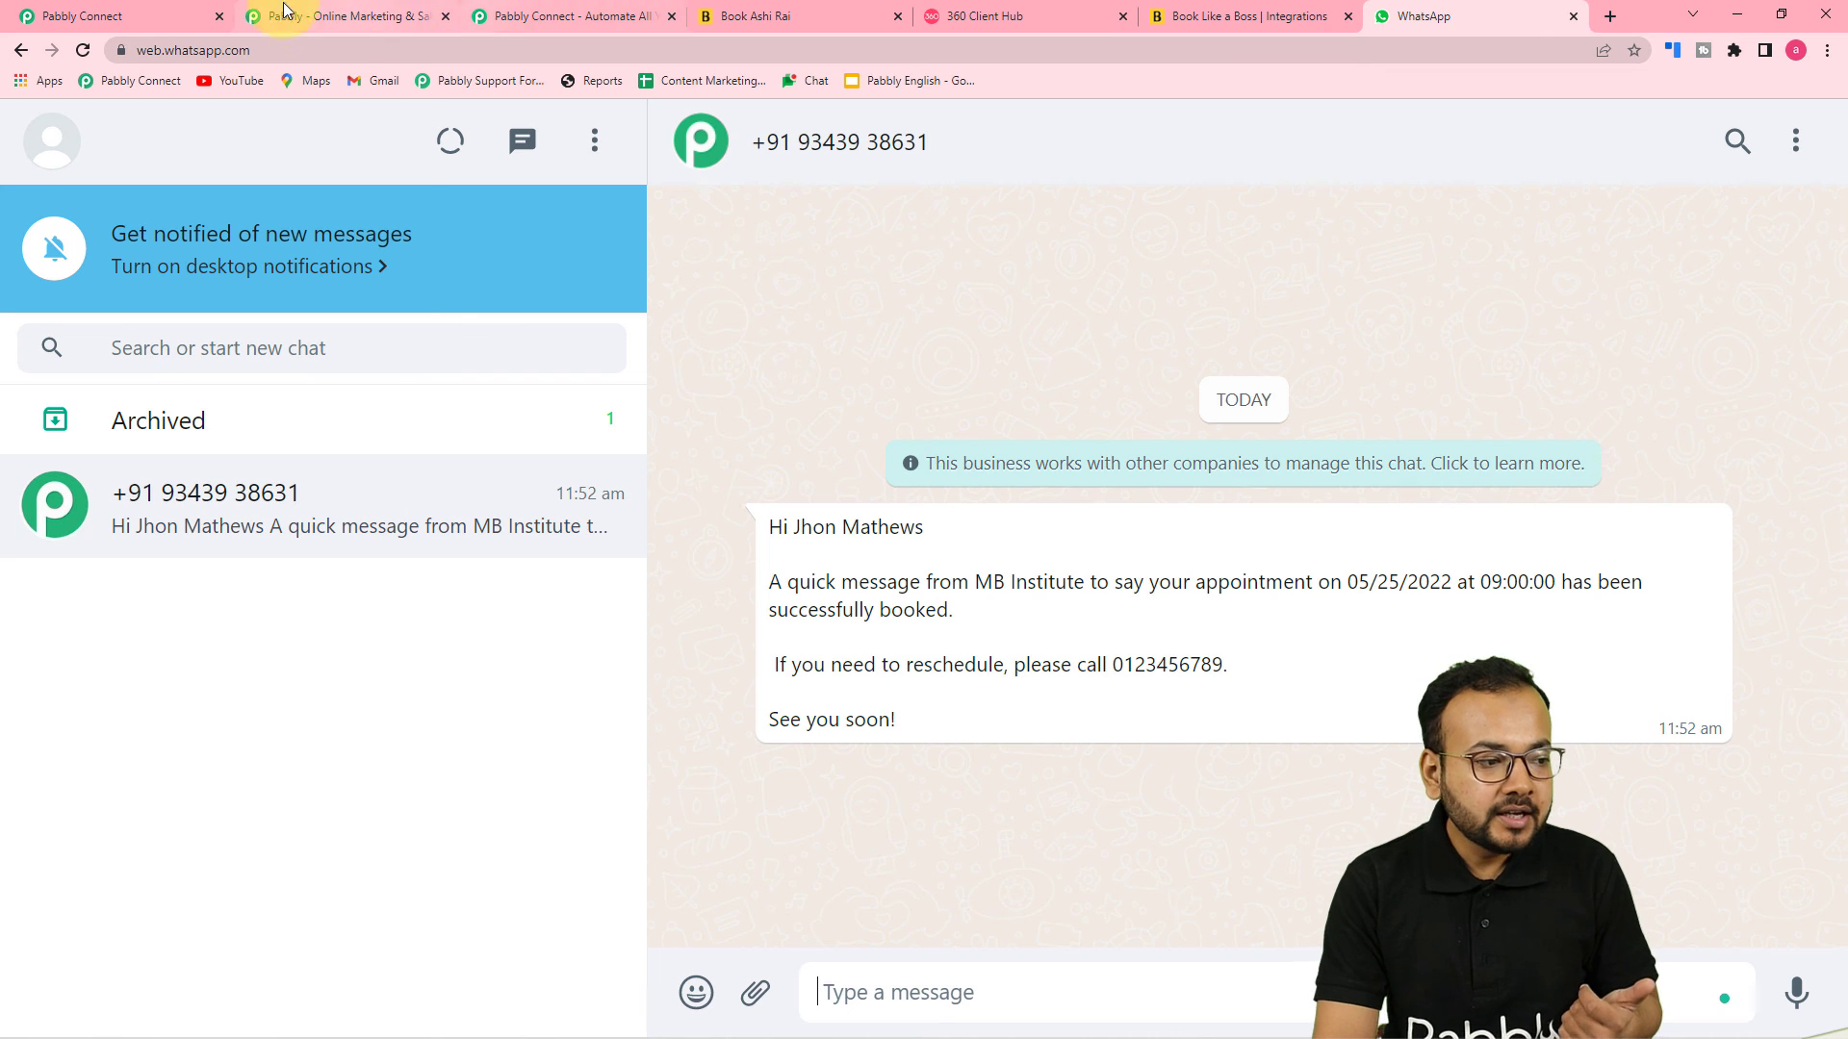
# Review the mapped Send Template Message fields against the received WhatsApp message
pyautogui.click(149, 11)
pyautogui.scroll(6, 325, 460)
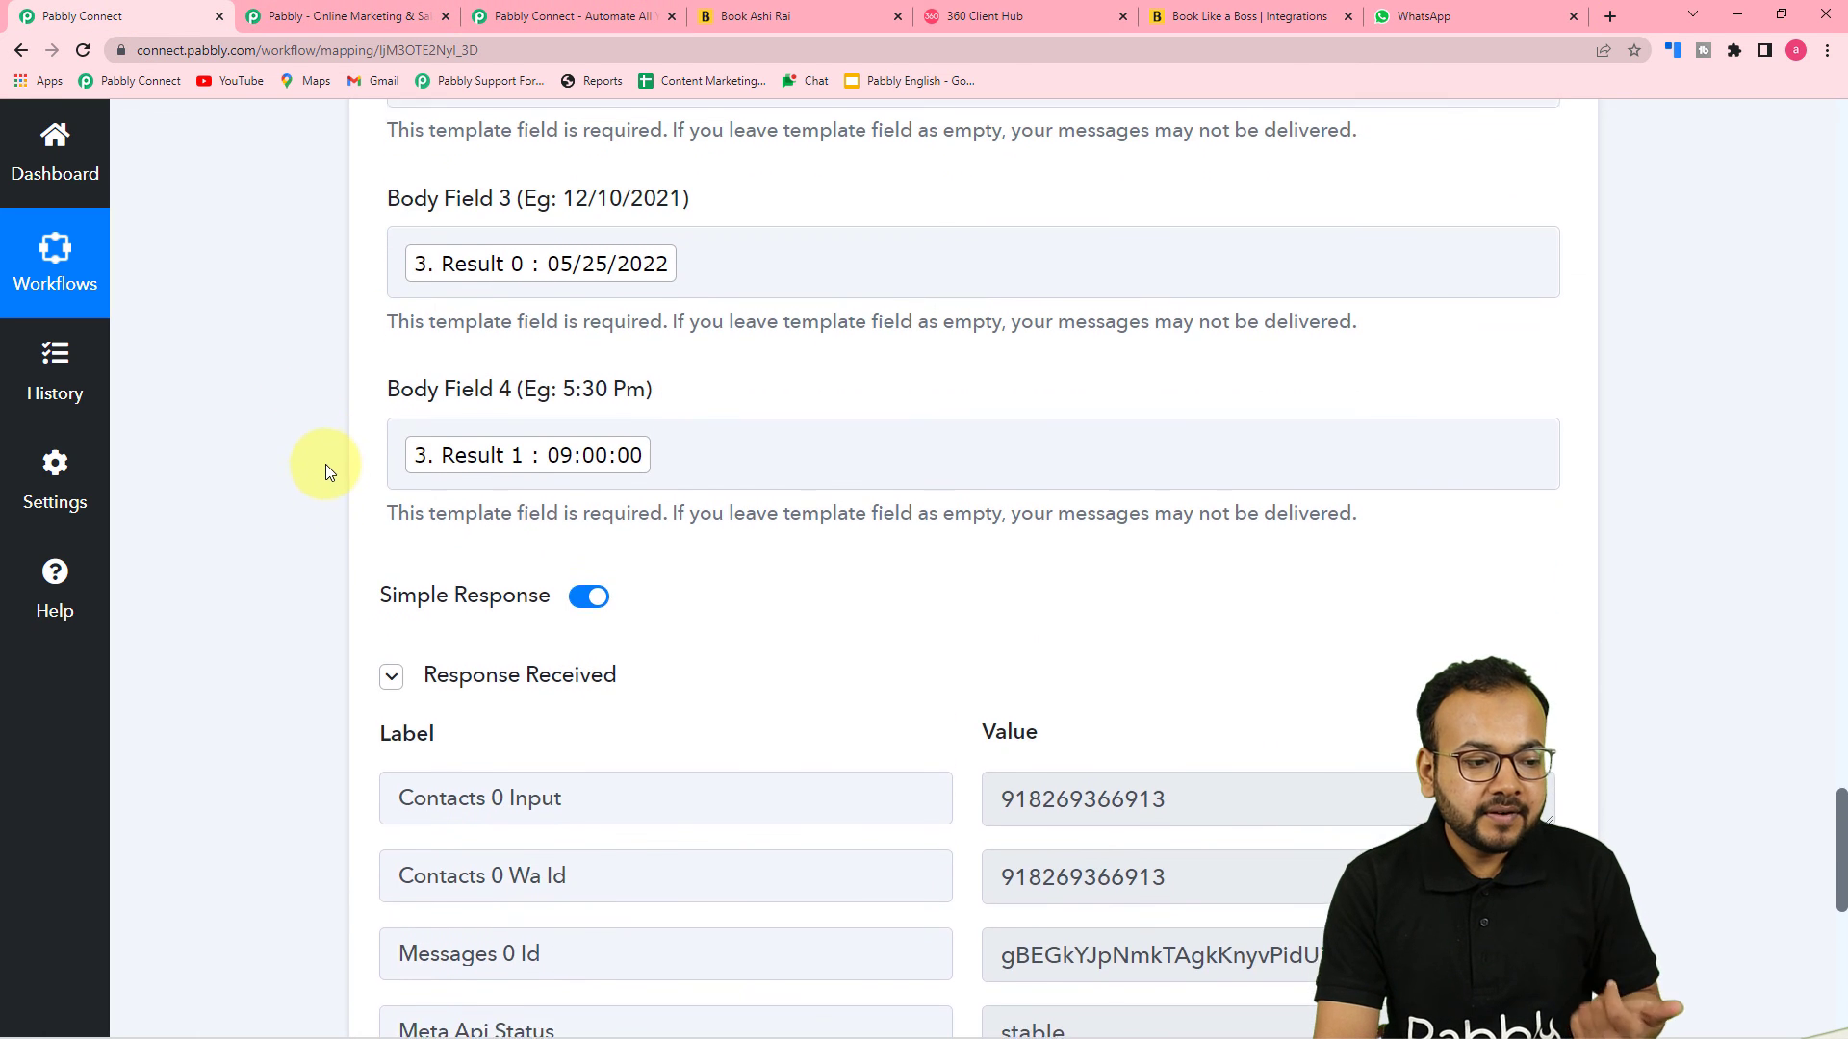
pyautogui.scroll(8, 343, 504)
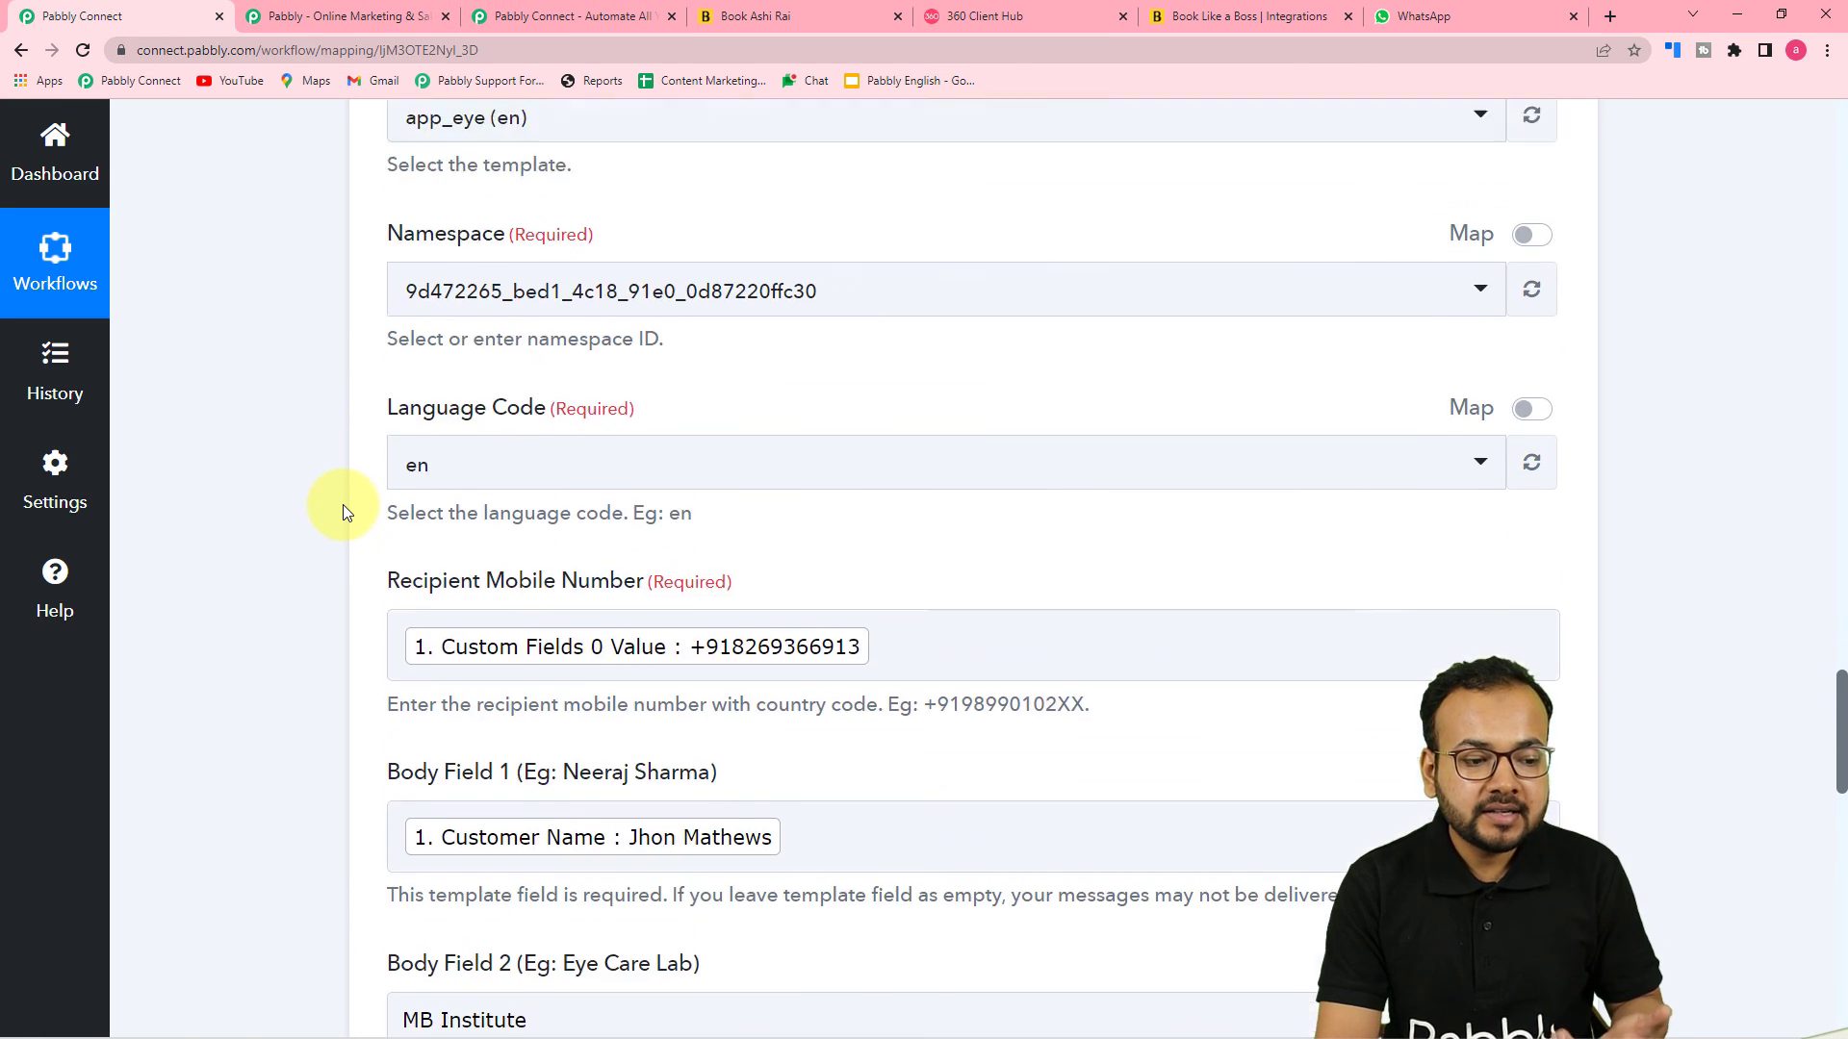
pyautogui.scroll(-5, 342, 504)
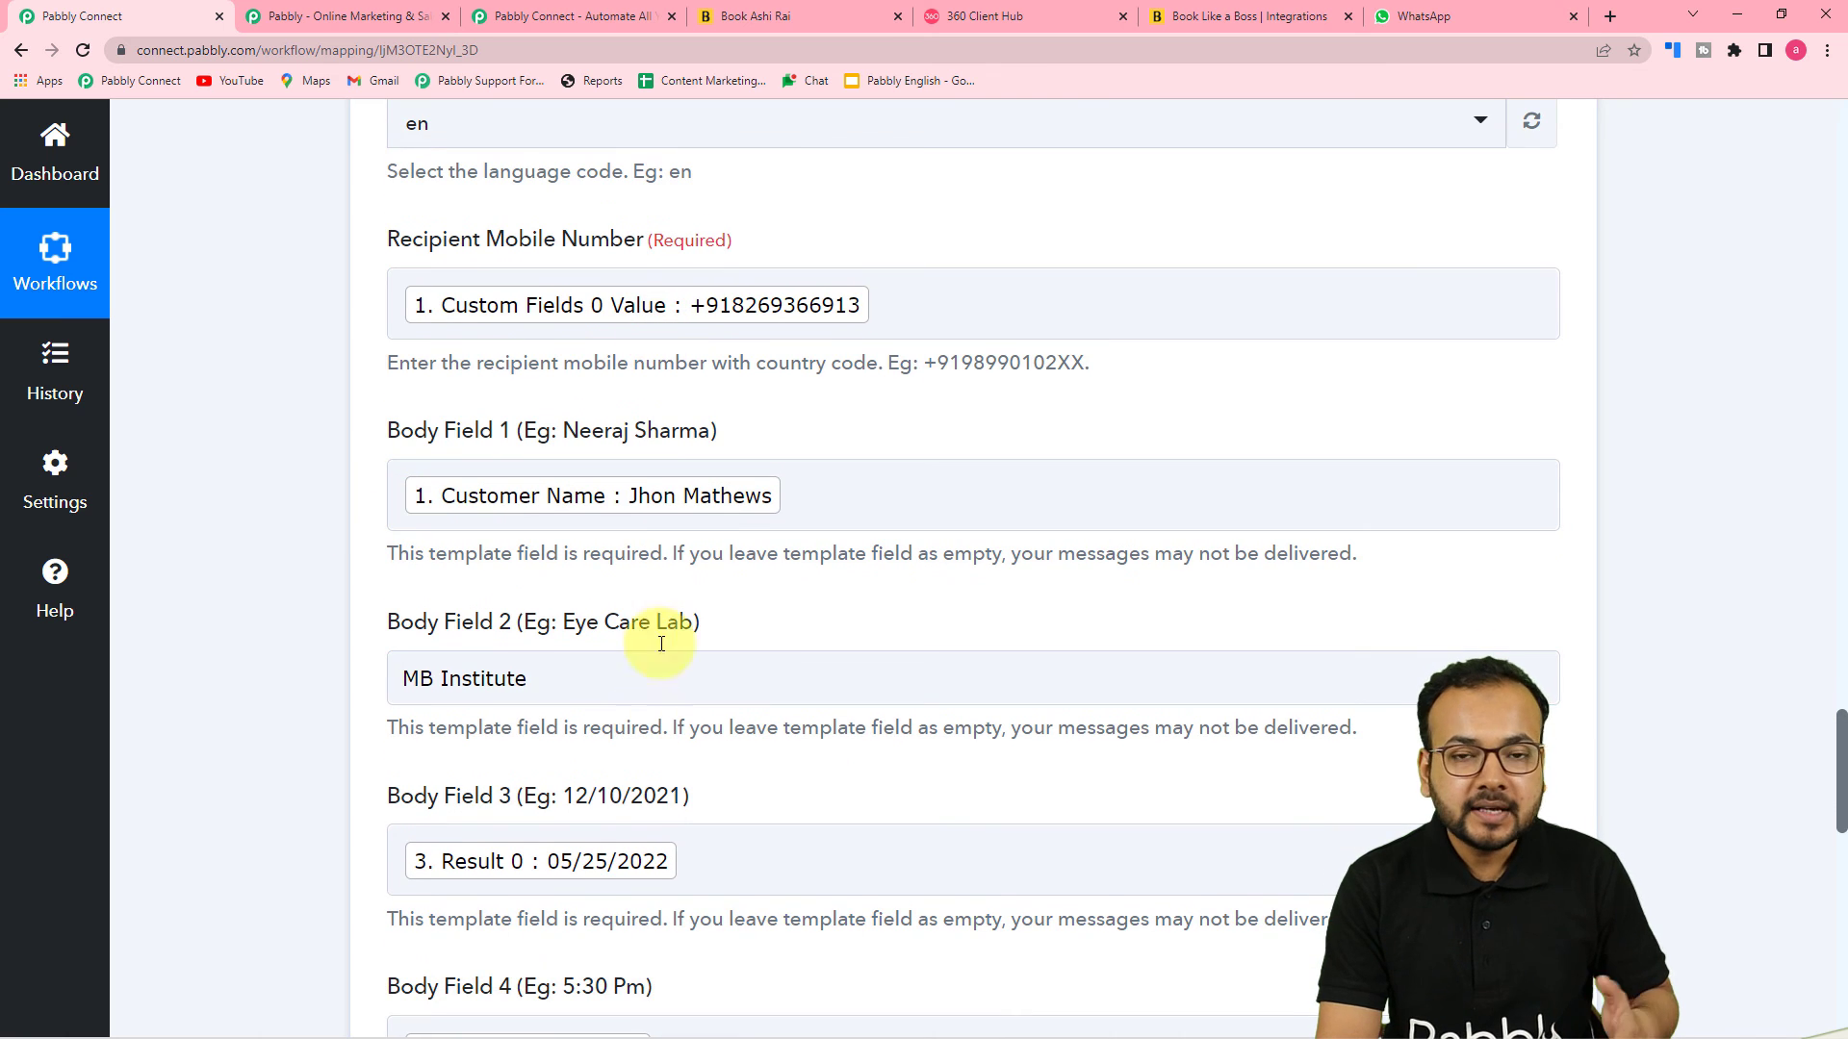
pyautogui.scroll(7, 633, 626)
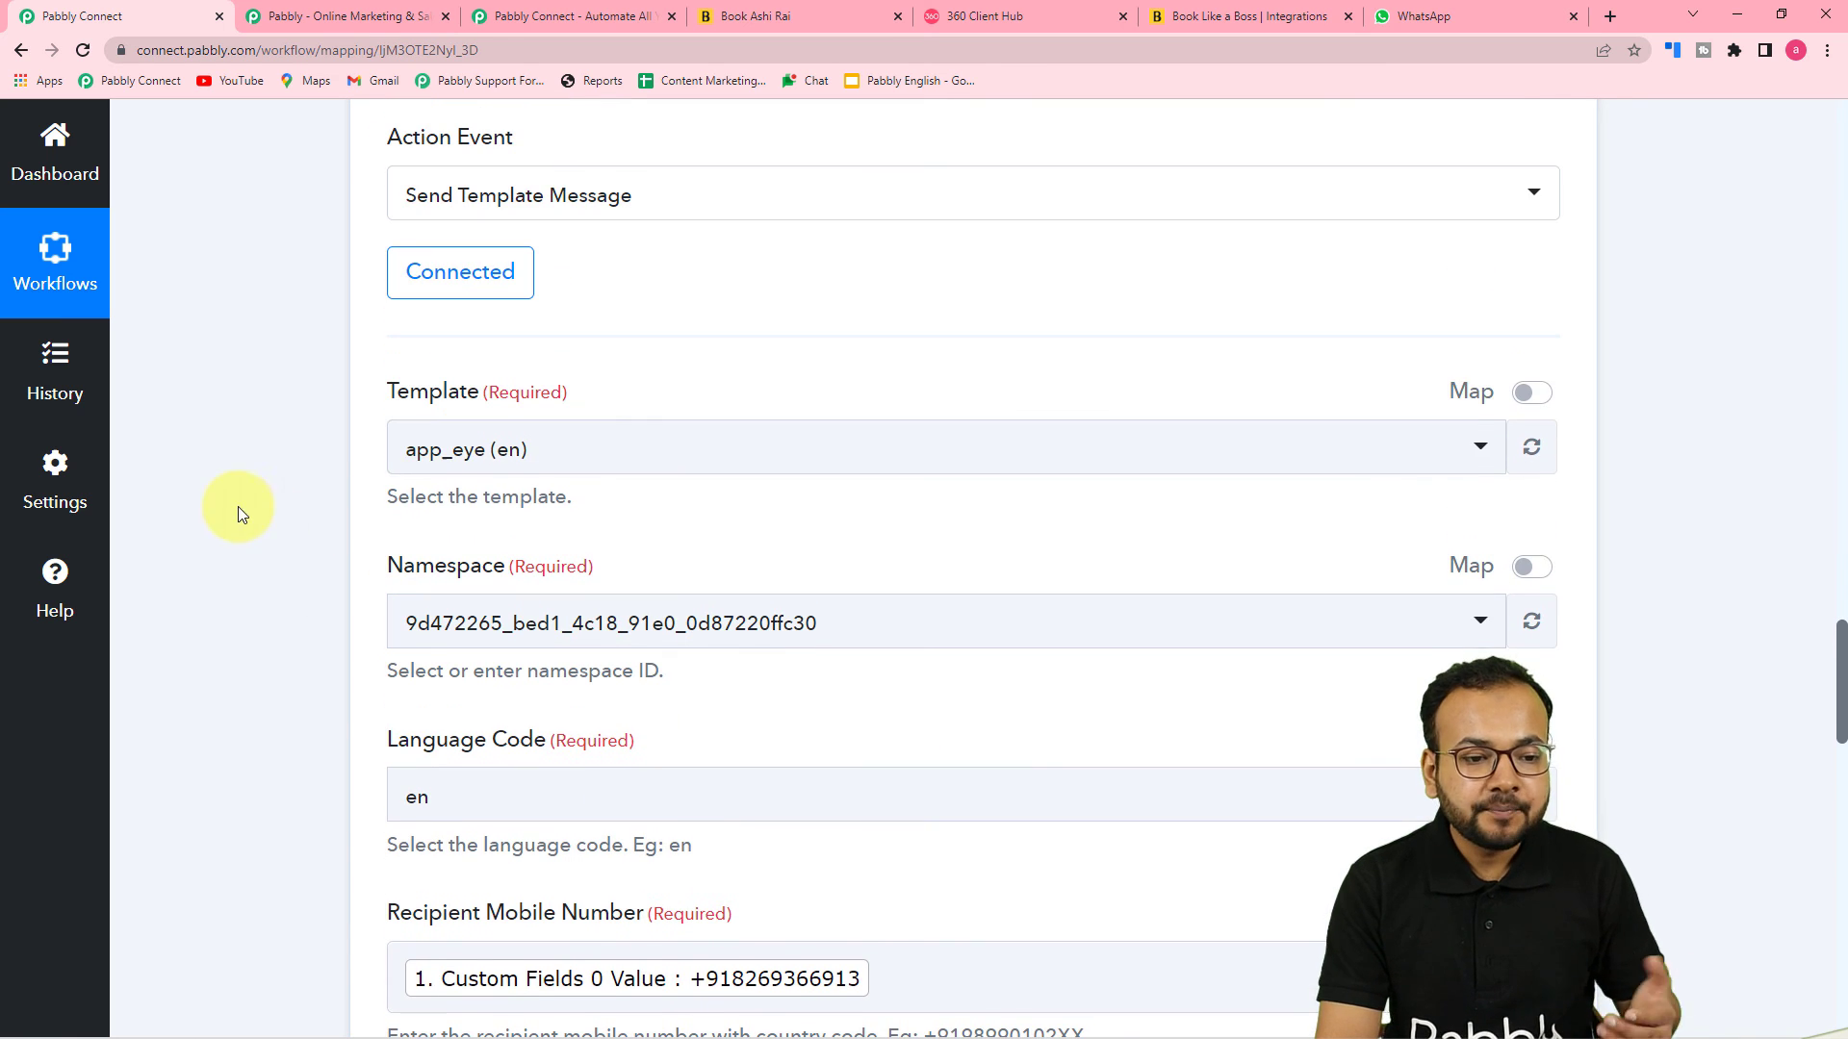
pyautogui.click(1388, 14)
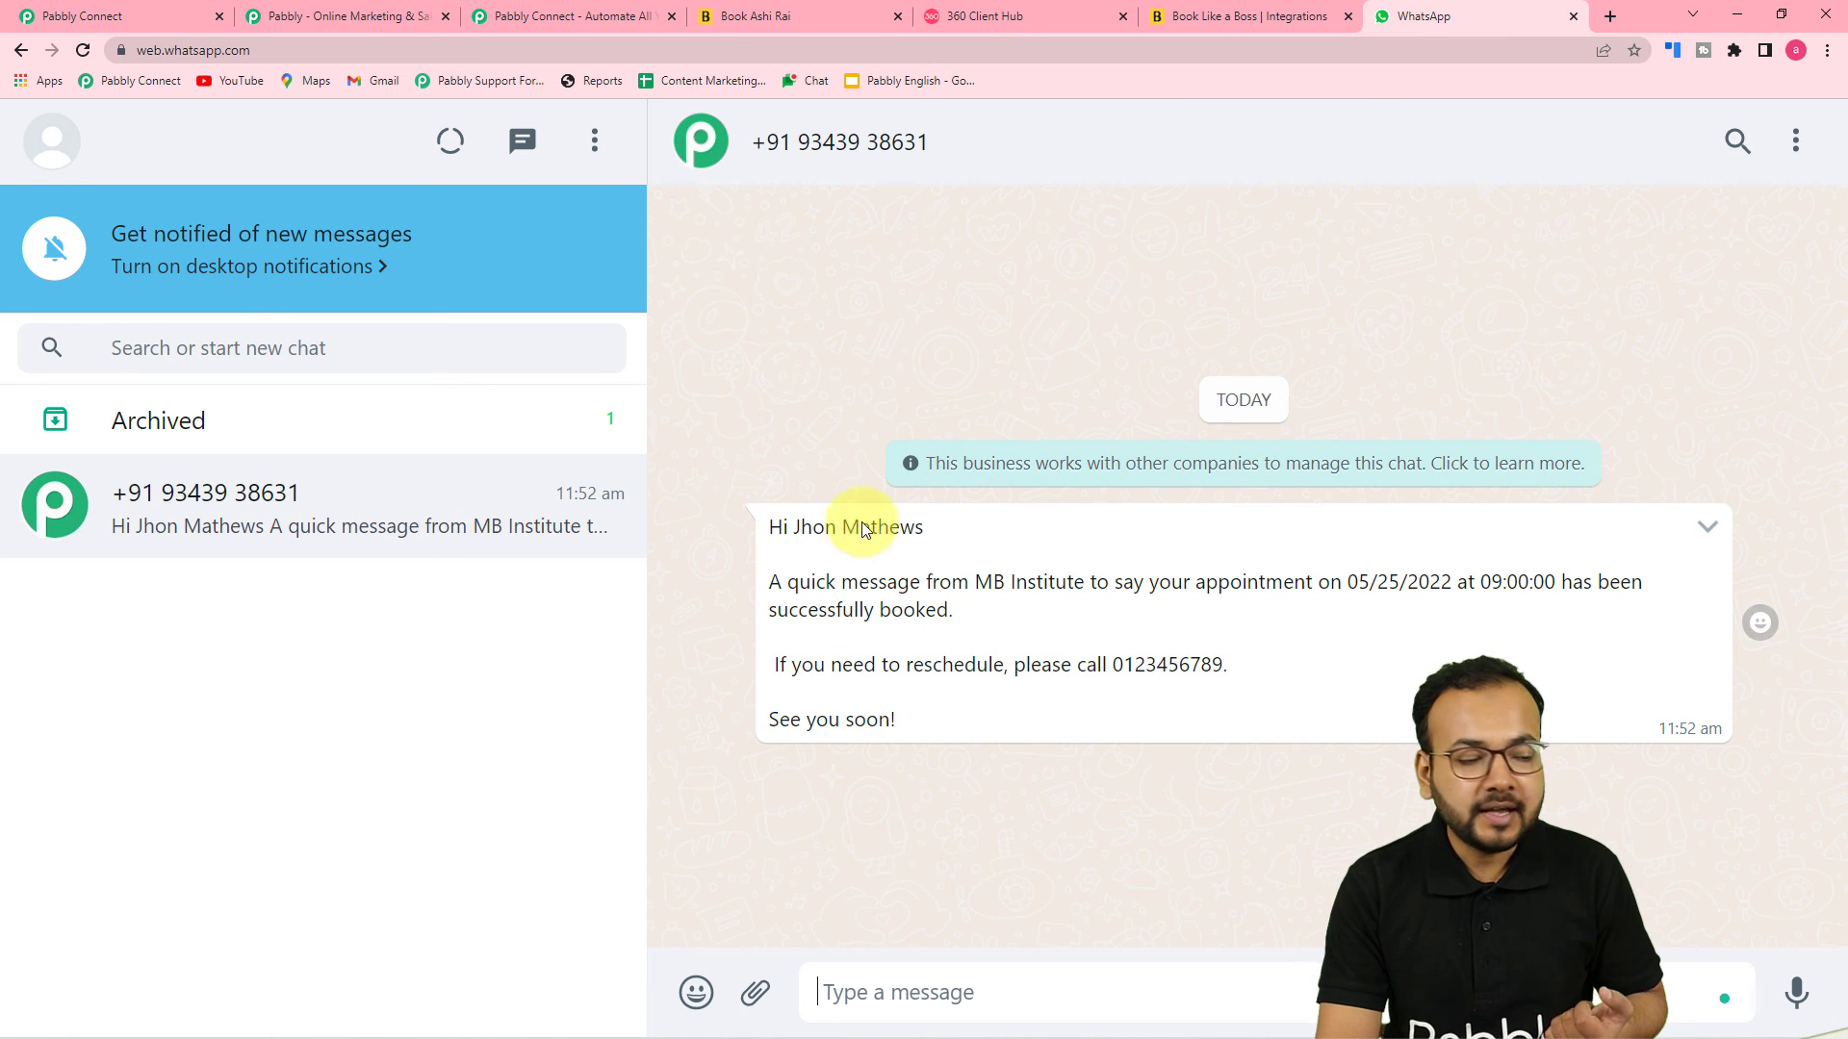
pyautogui.click(183, 16)
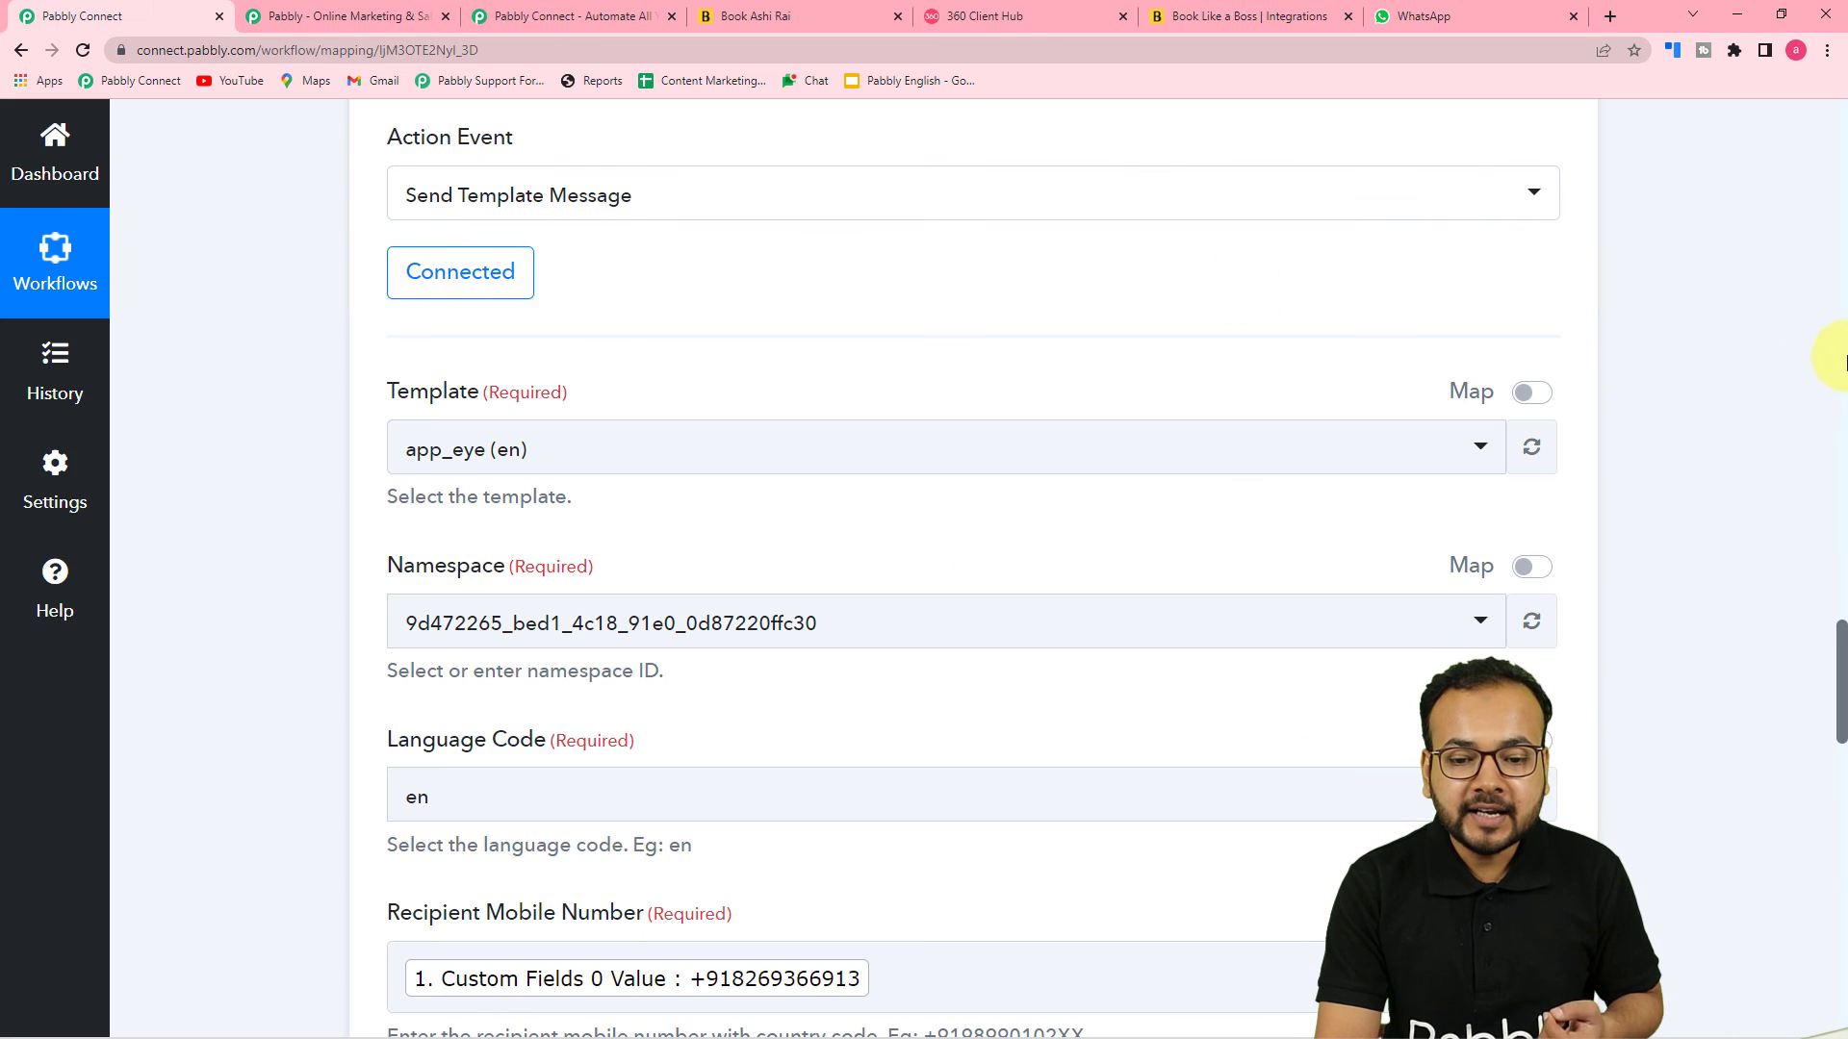
# Review the trigger's captured booking response, the Date/Time Formatter result and the Split Text settings
pyautogui.scroll(15, 1840, 385)
pyautogui.scroll(15, 1840, 376)
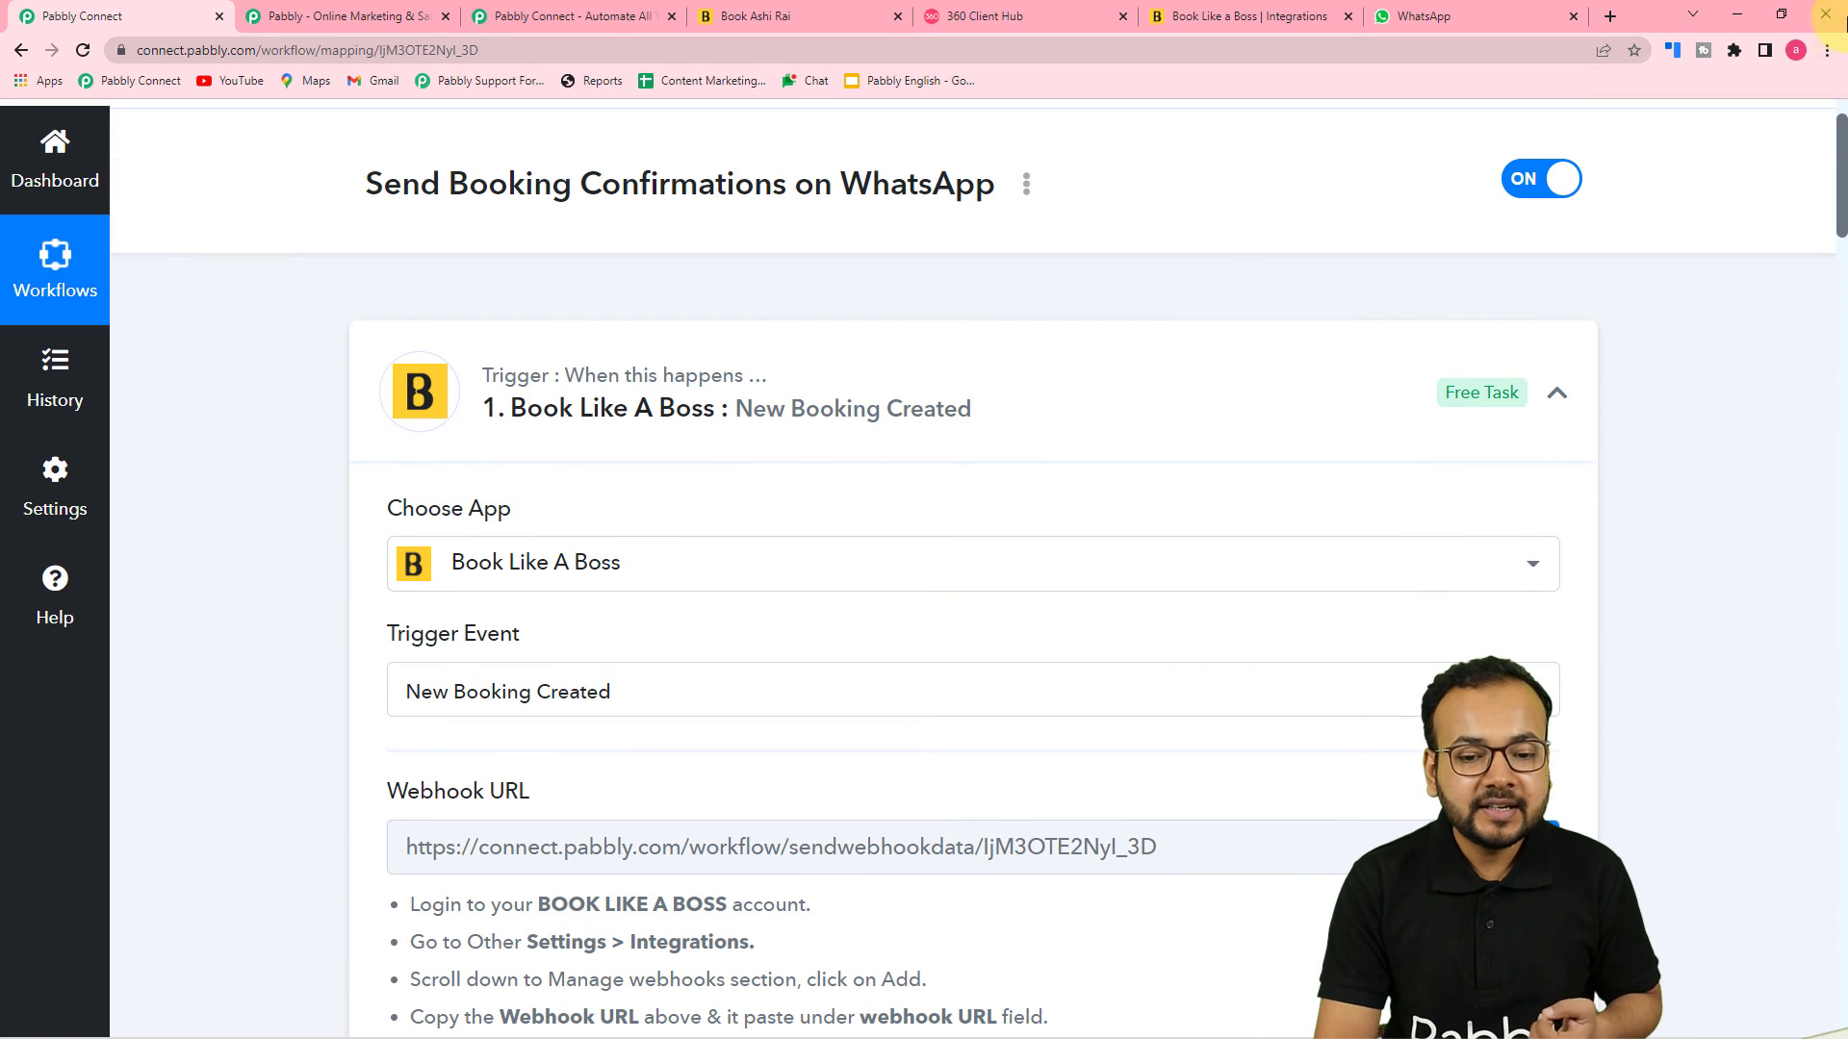
pyautogui.moveTo(1840, 152); pyautogui.dragTo(1839, 183)
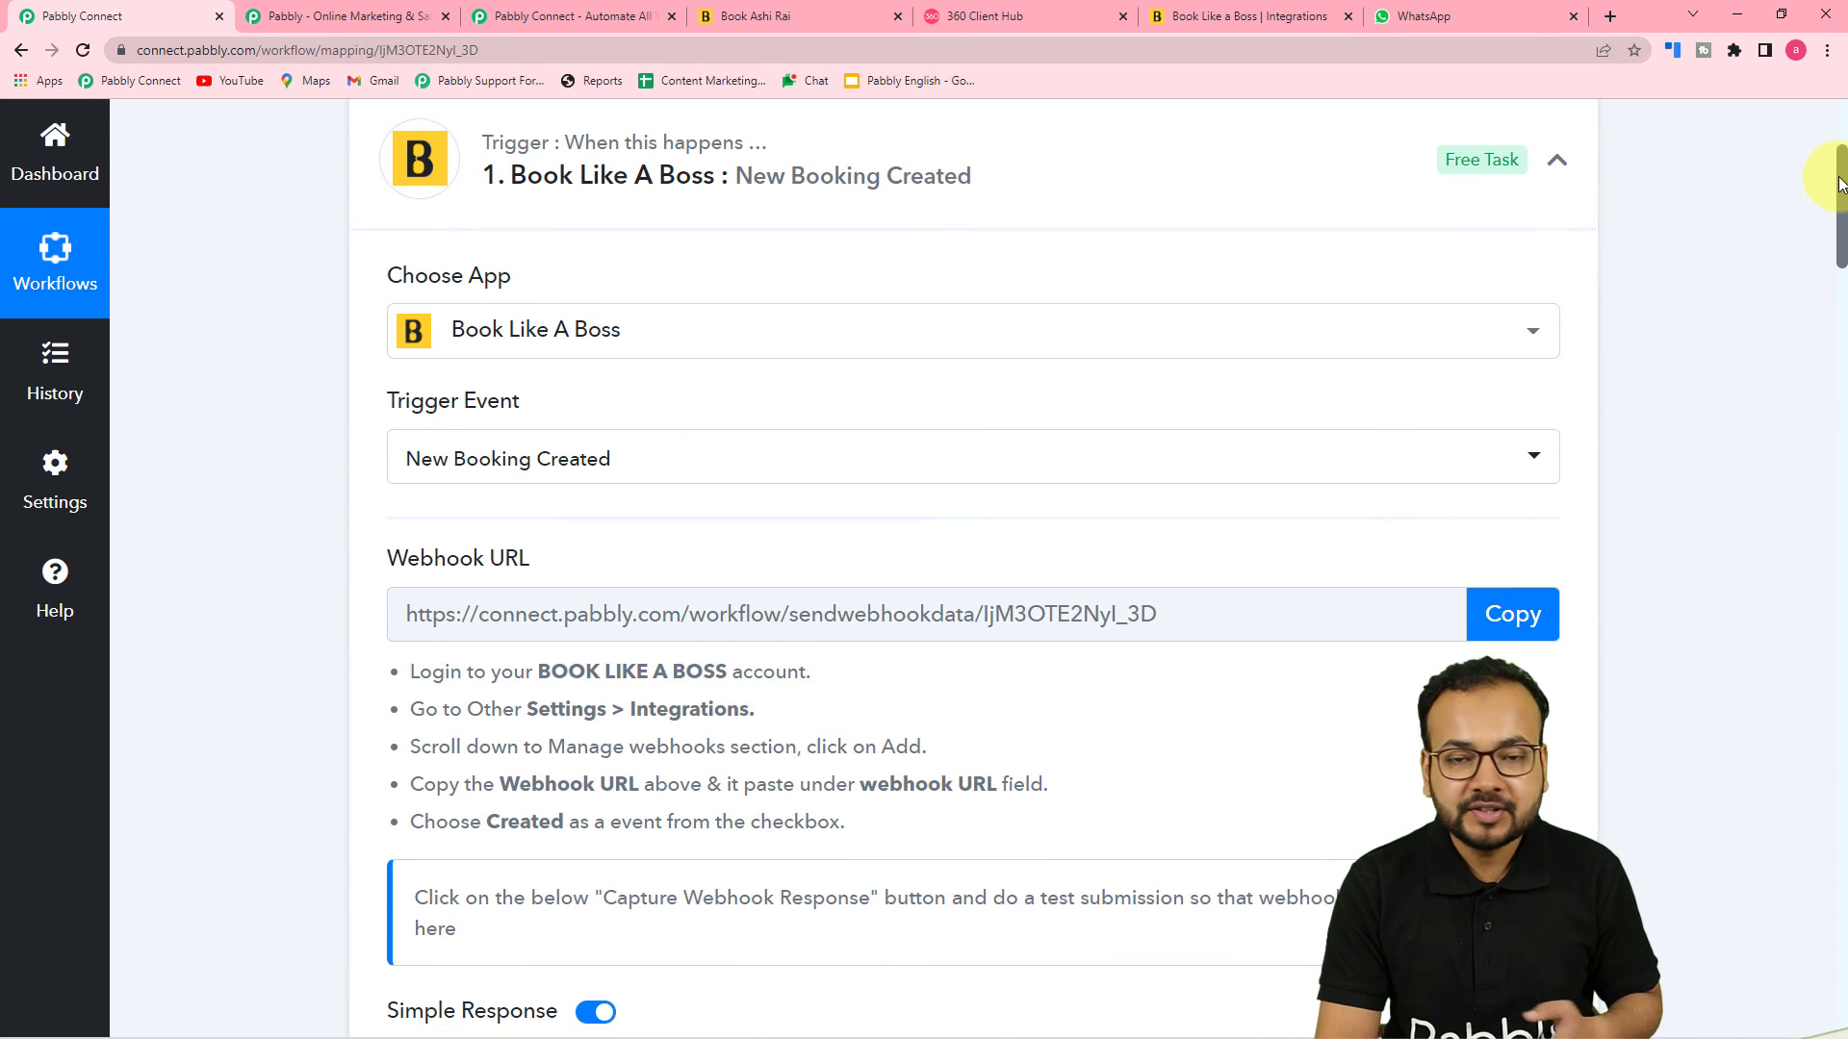
pyautogui.scroll(-5, 1840, 193)
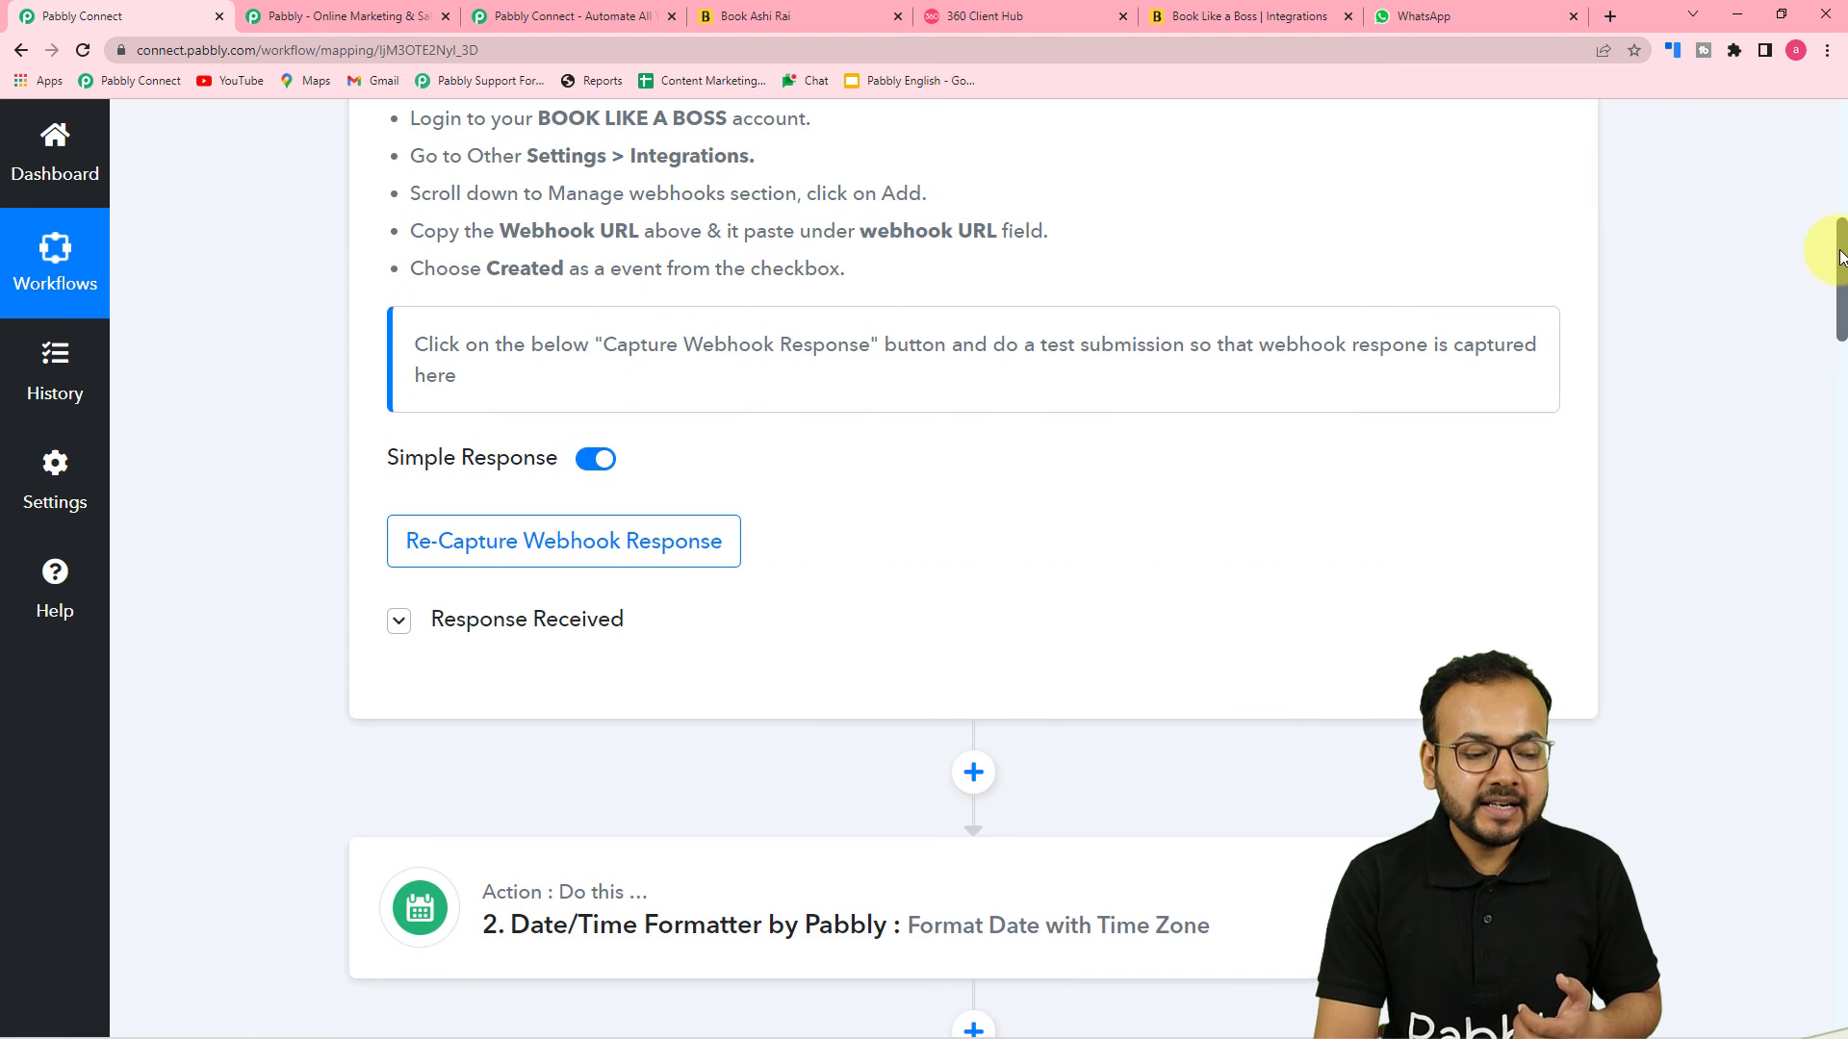
pyautogui.click(554, 627)
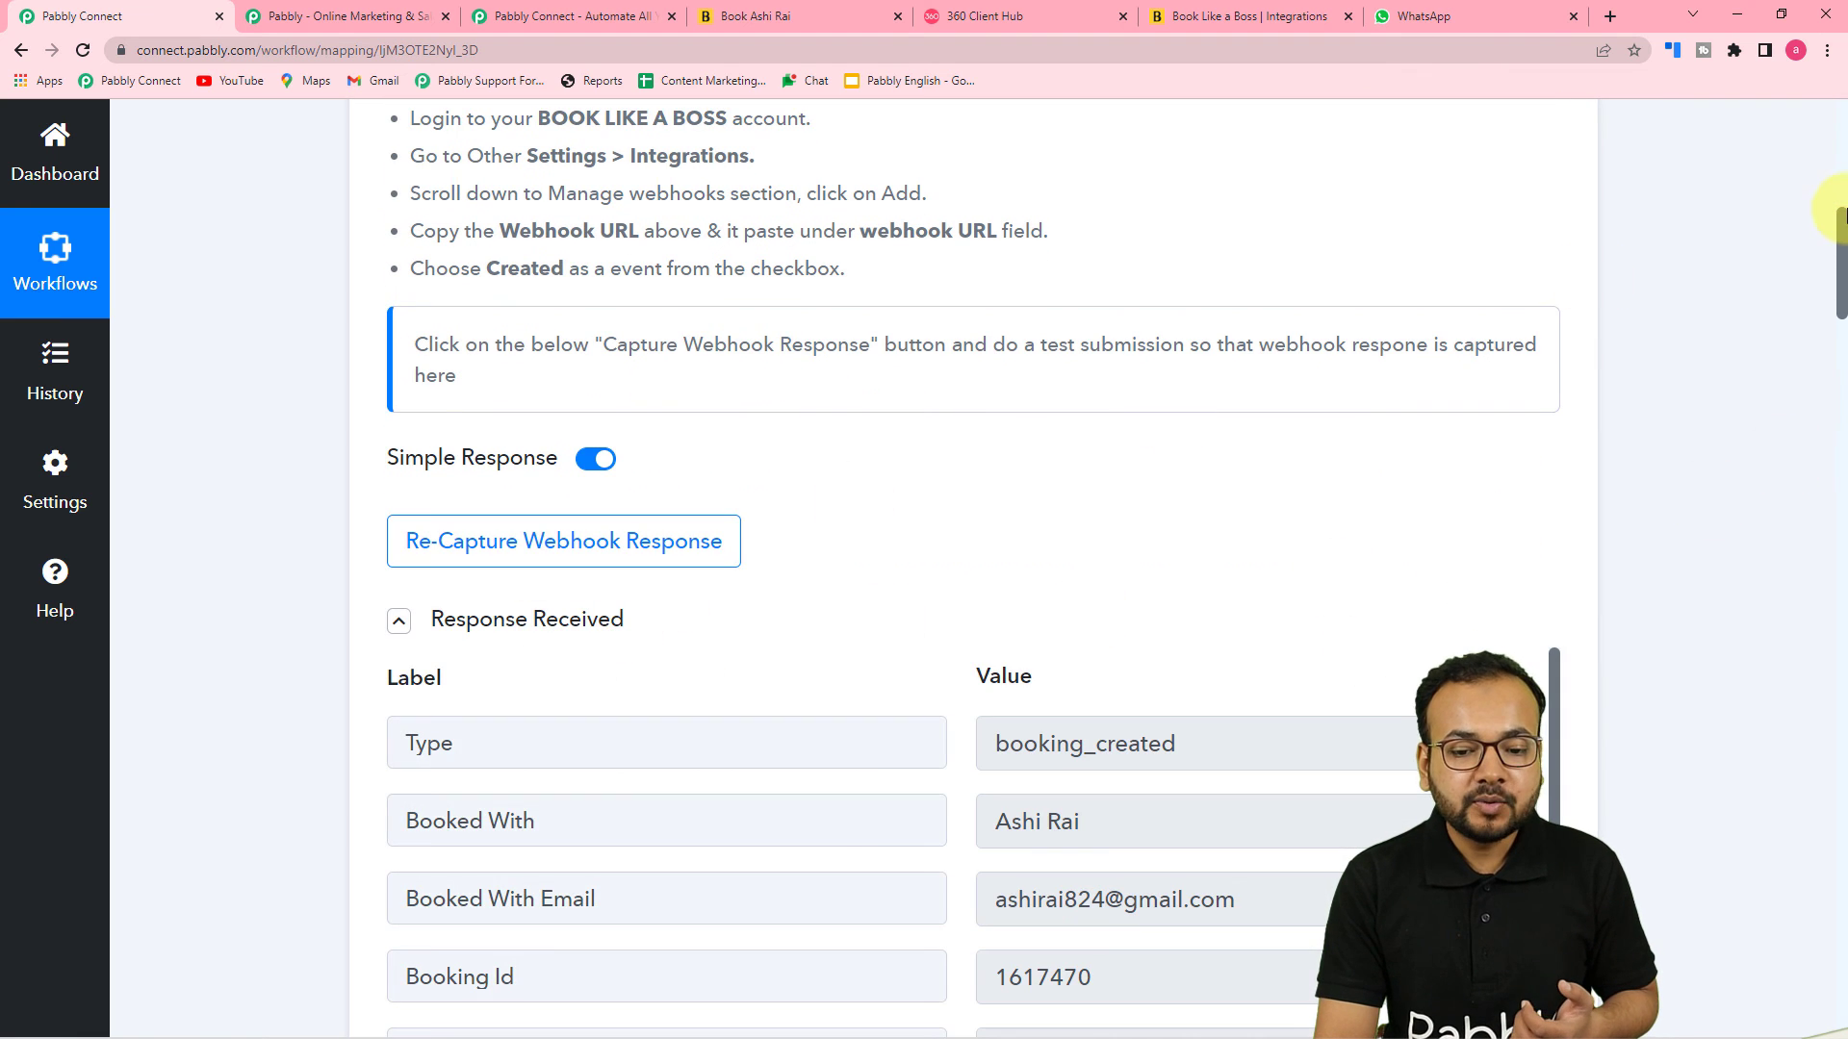
pyautogui.moveTo(1840, 241); pyautogui.dragTo(1835, 384)
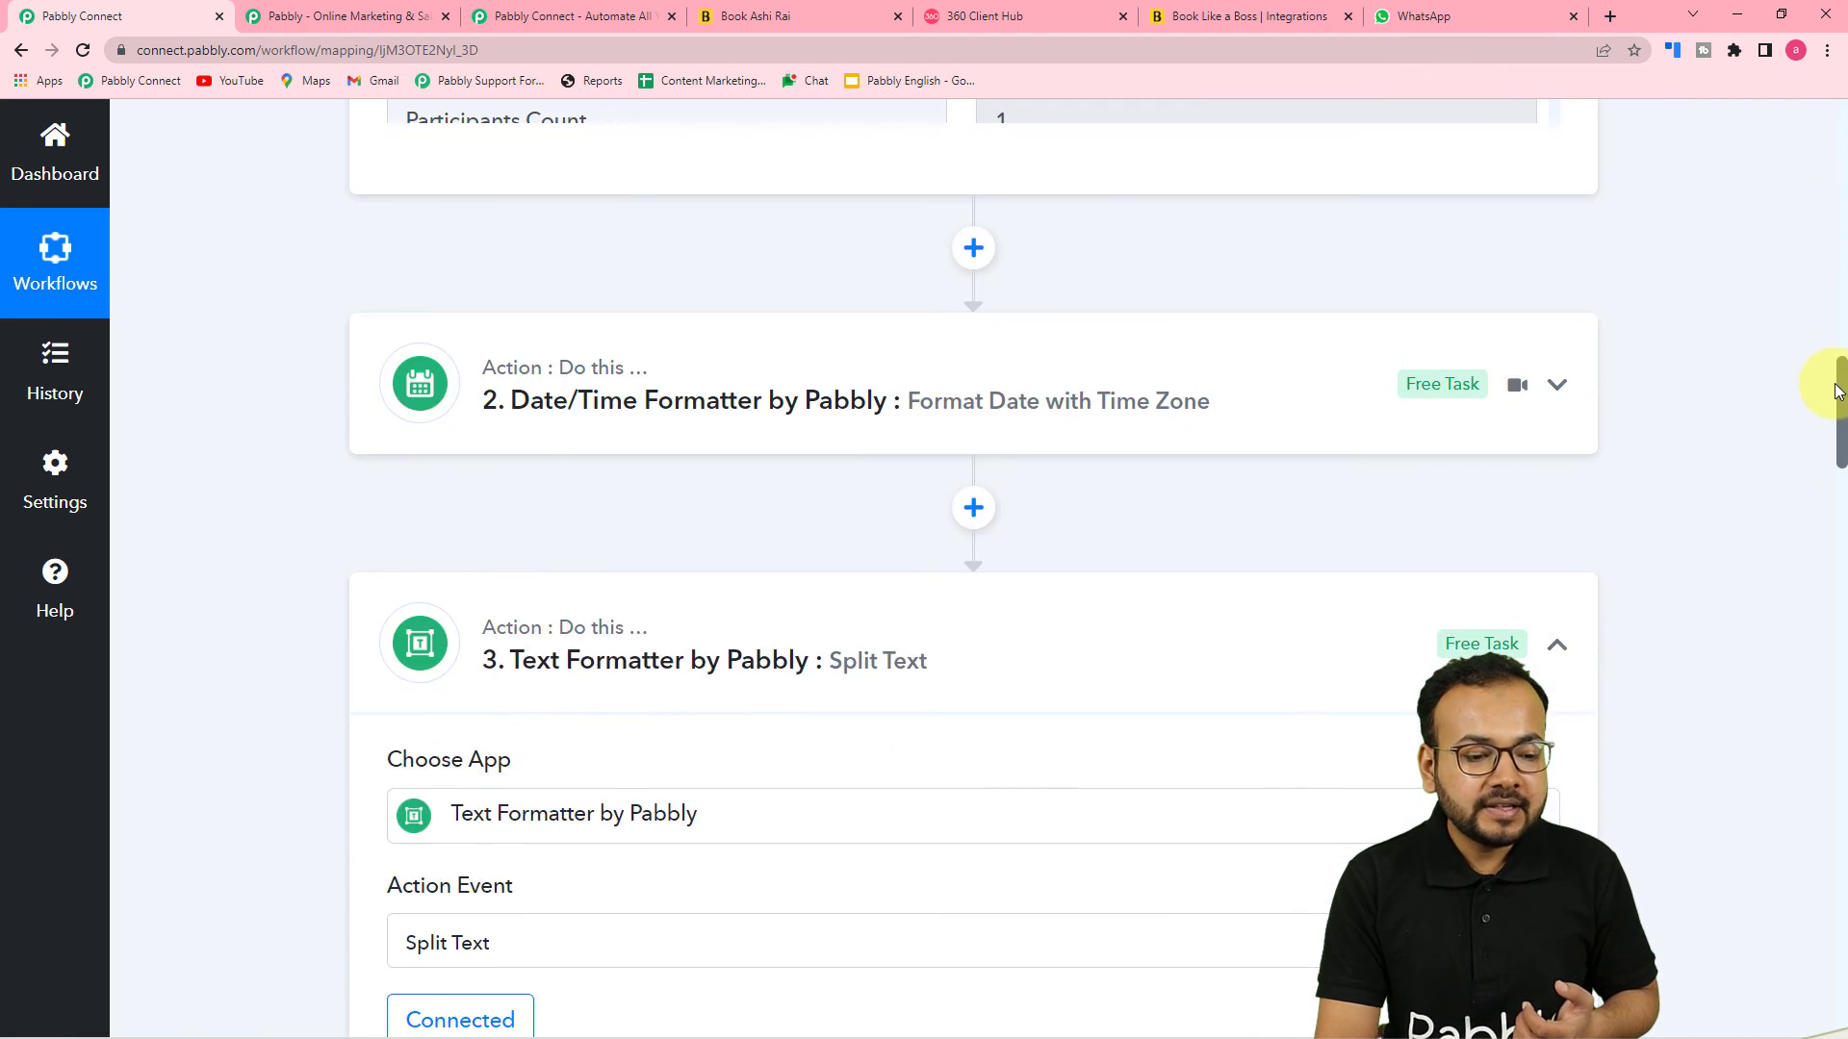
pyautogui.click(1104, 387)
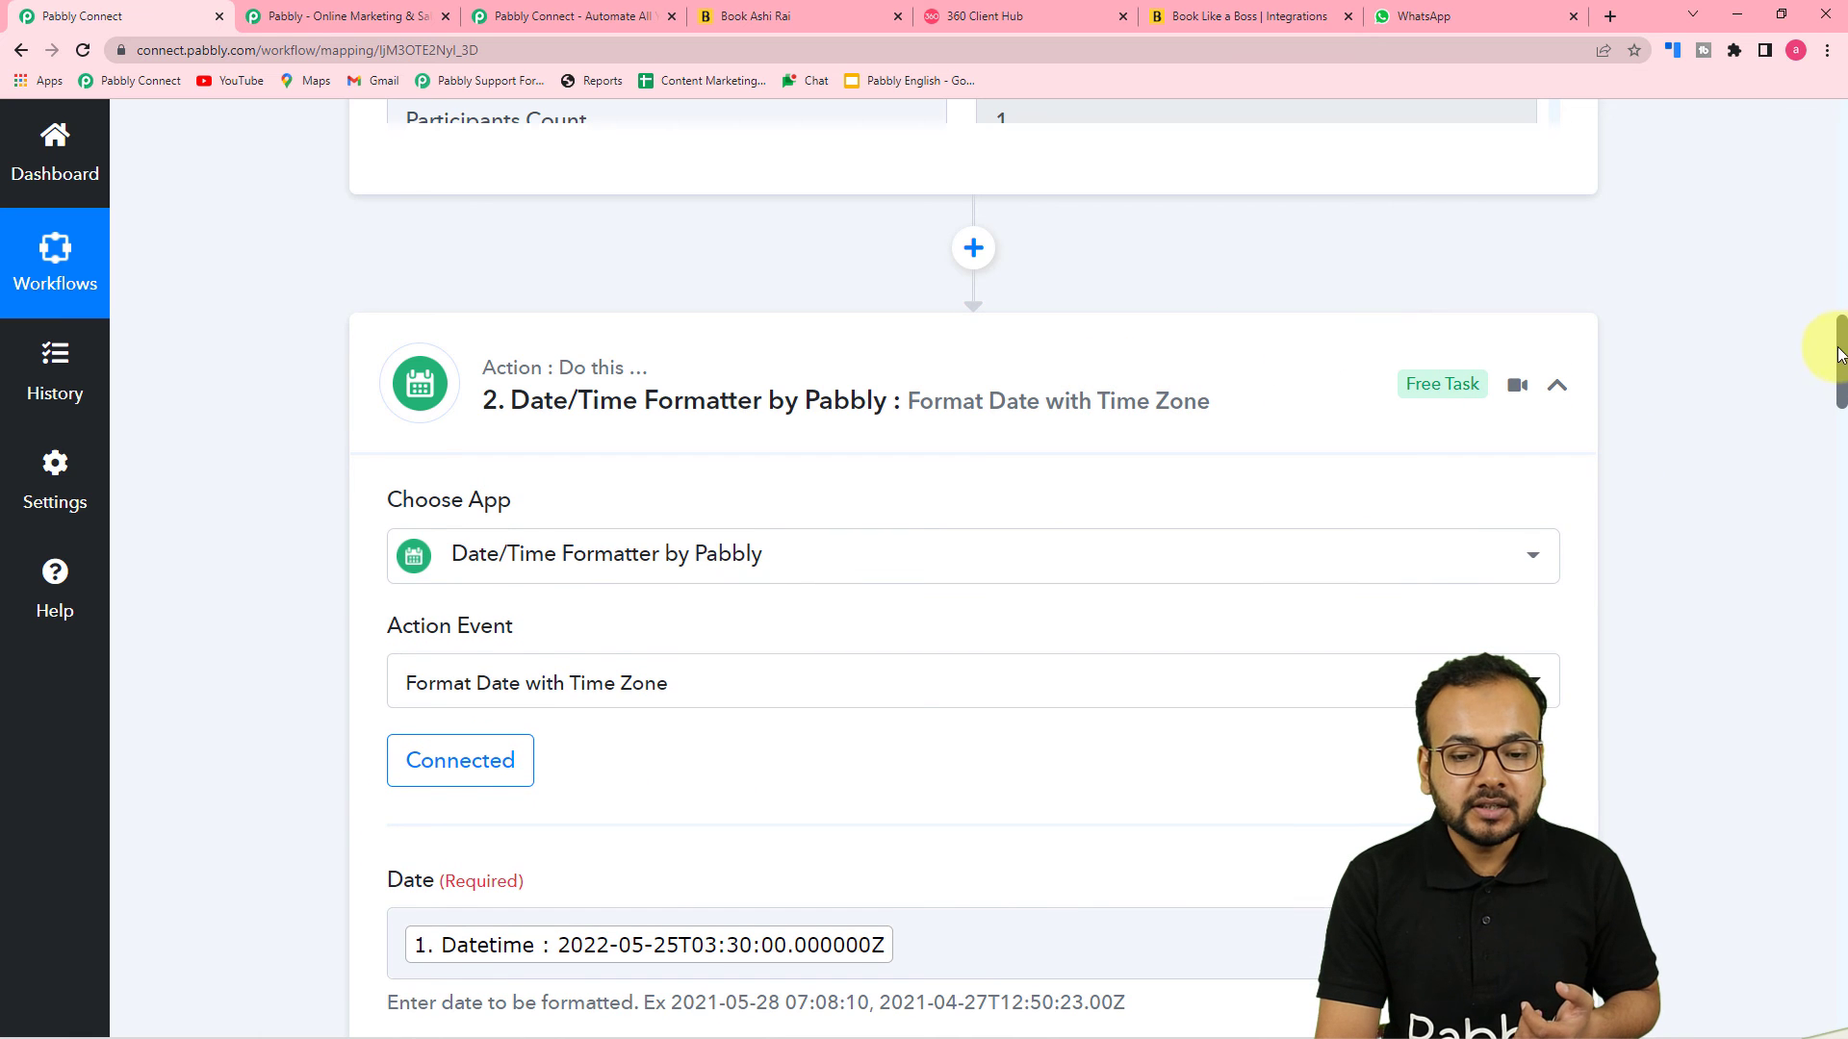
pyautogui.moveTo(1843, 358); pyautogui.dragTo(1835, 489)
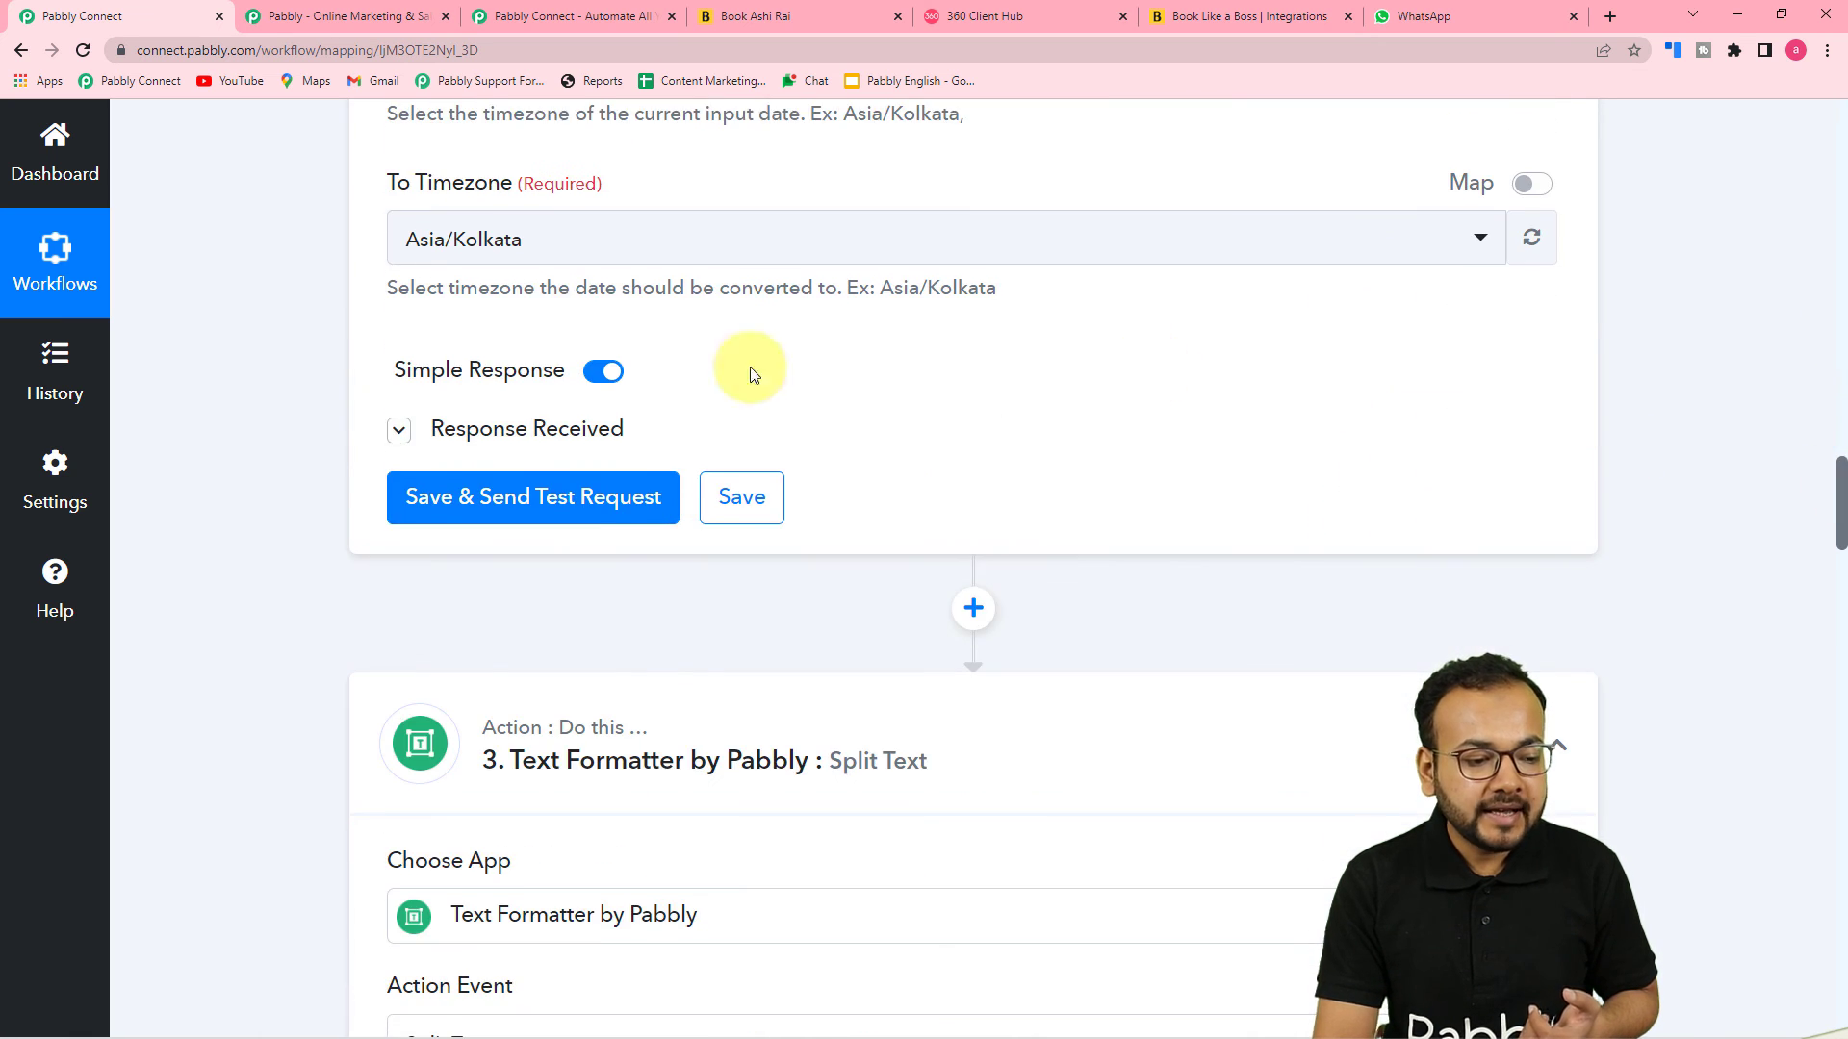
pyautogui.click(536, 424)
pyautogui.scroll(-2, 1131, 423)
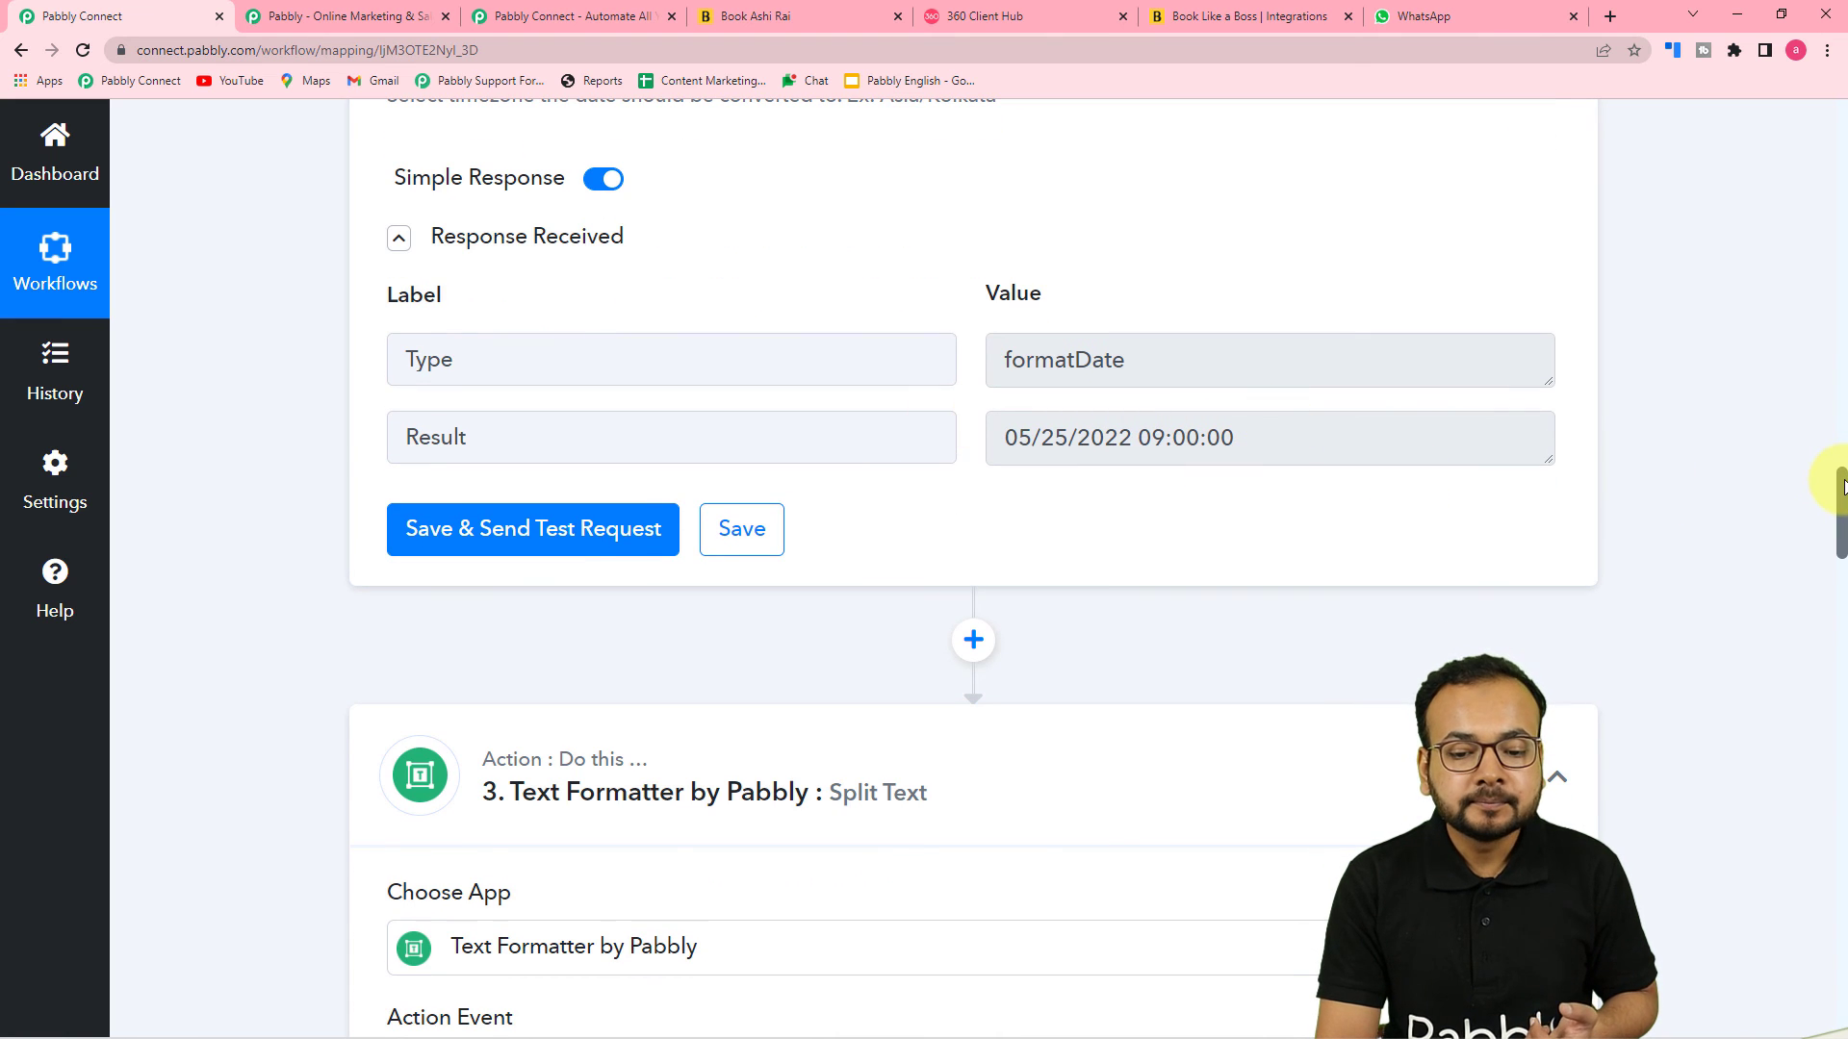
pyautogui.moveTo(1842, 496); pyautogui.dragTo(1842, 546)
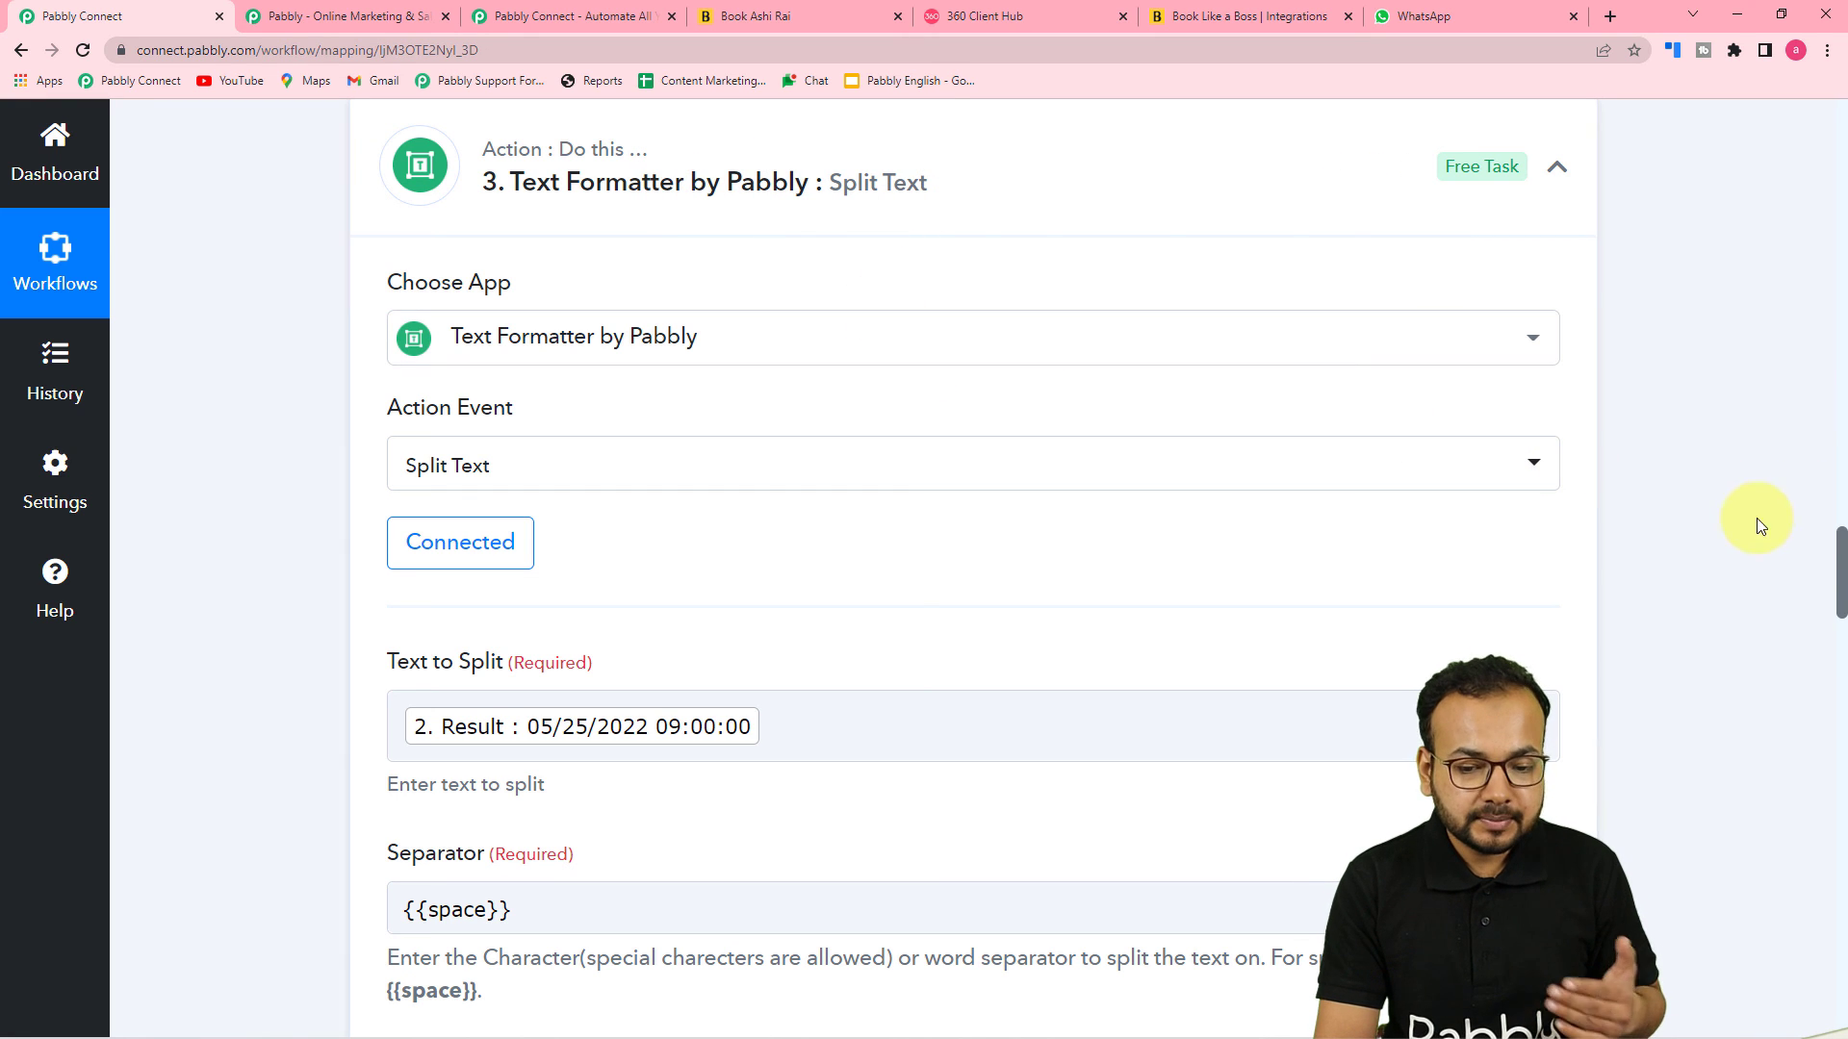
pyautogui.moveTo(1841, 549); pyautogui.dragTo(1841, 710)
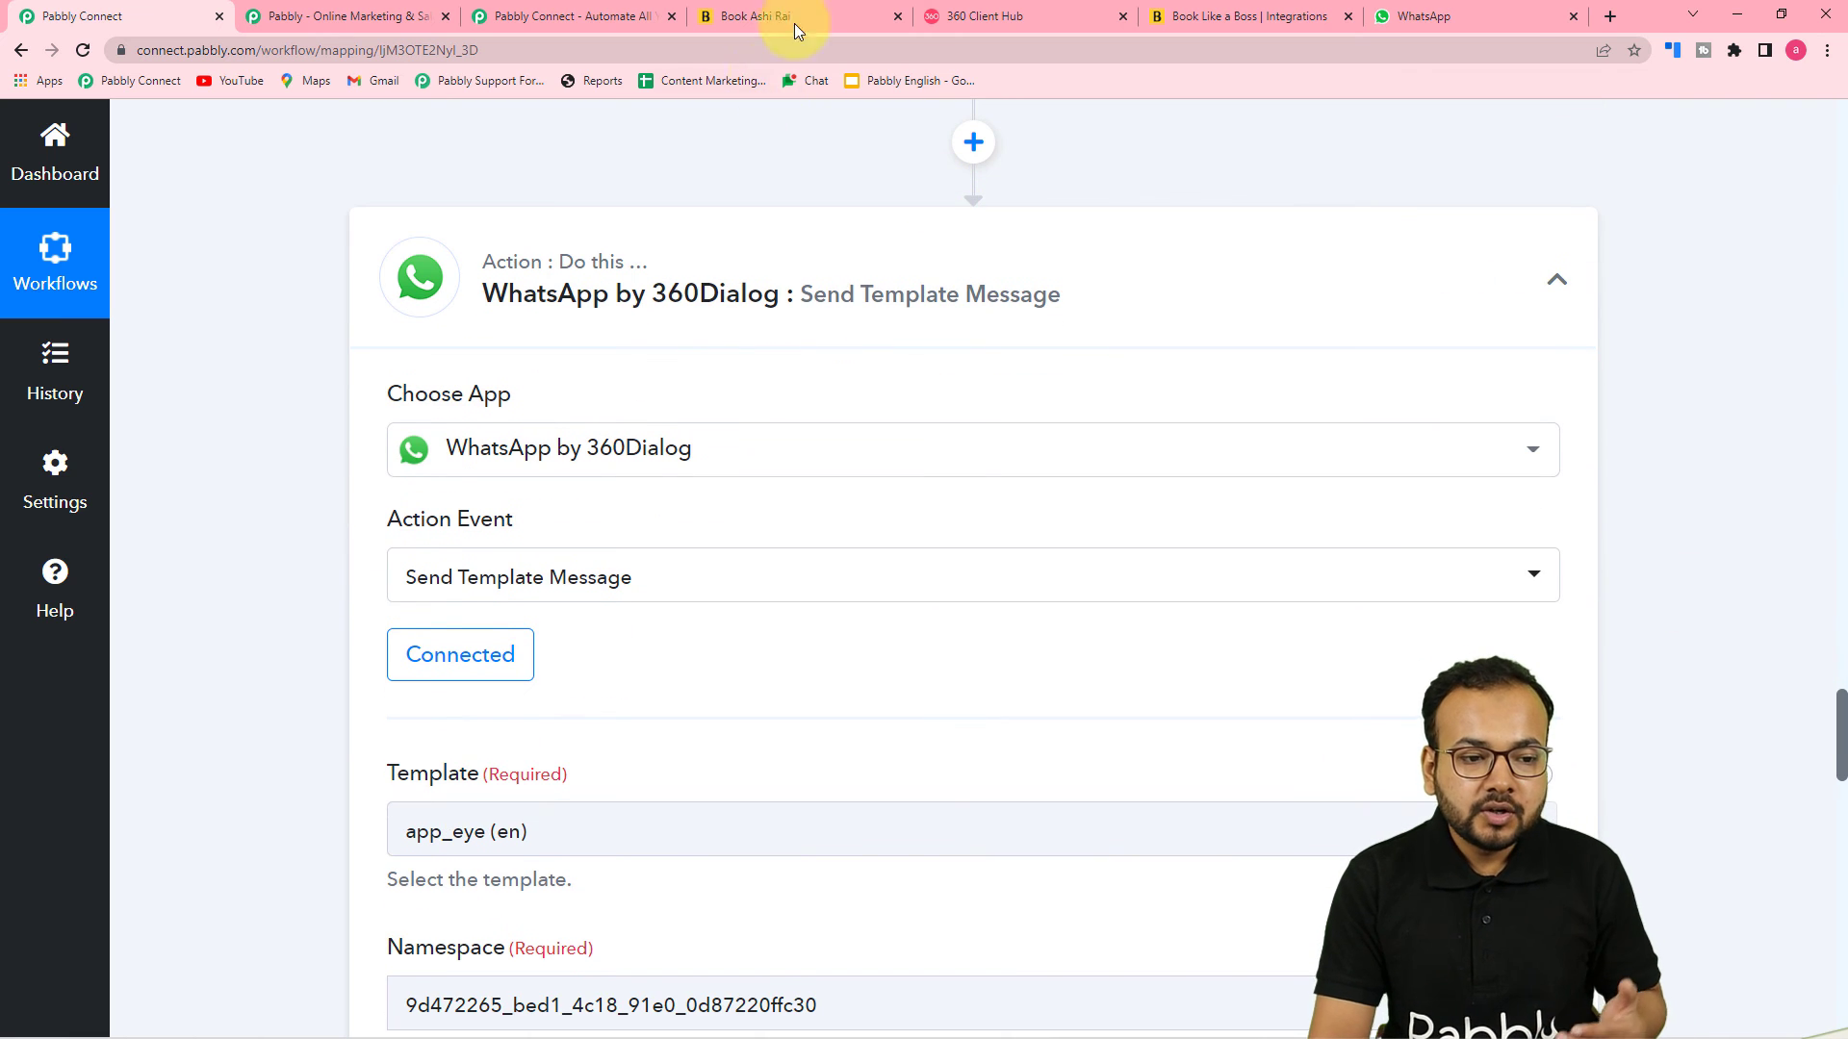
# Compare the app_eye template placeholders with the mapped body fields of the send action once more
pyautogui.click(1013, 24)
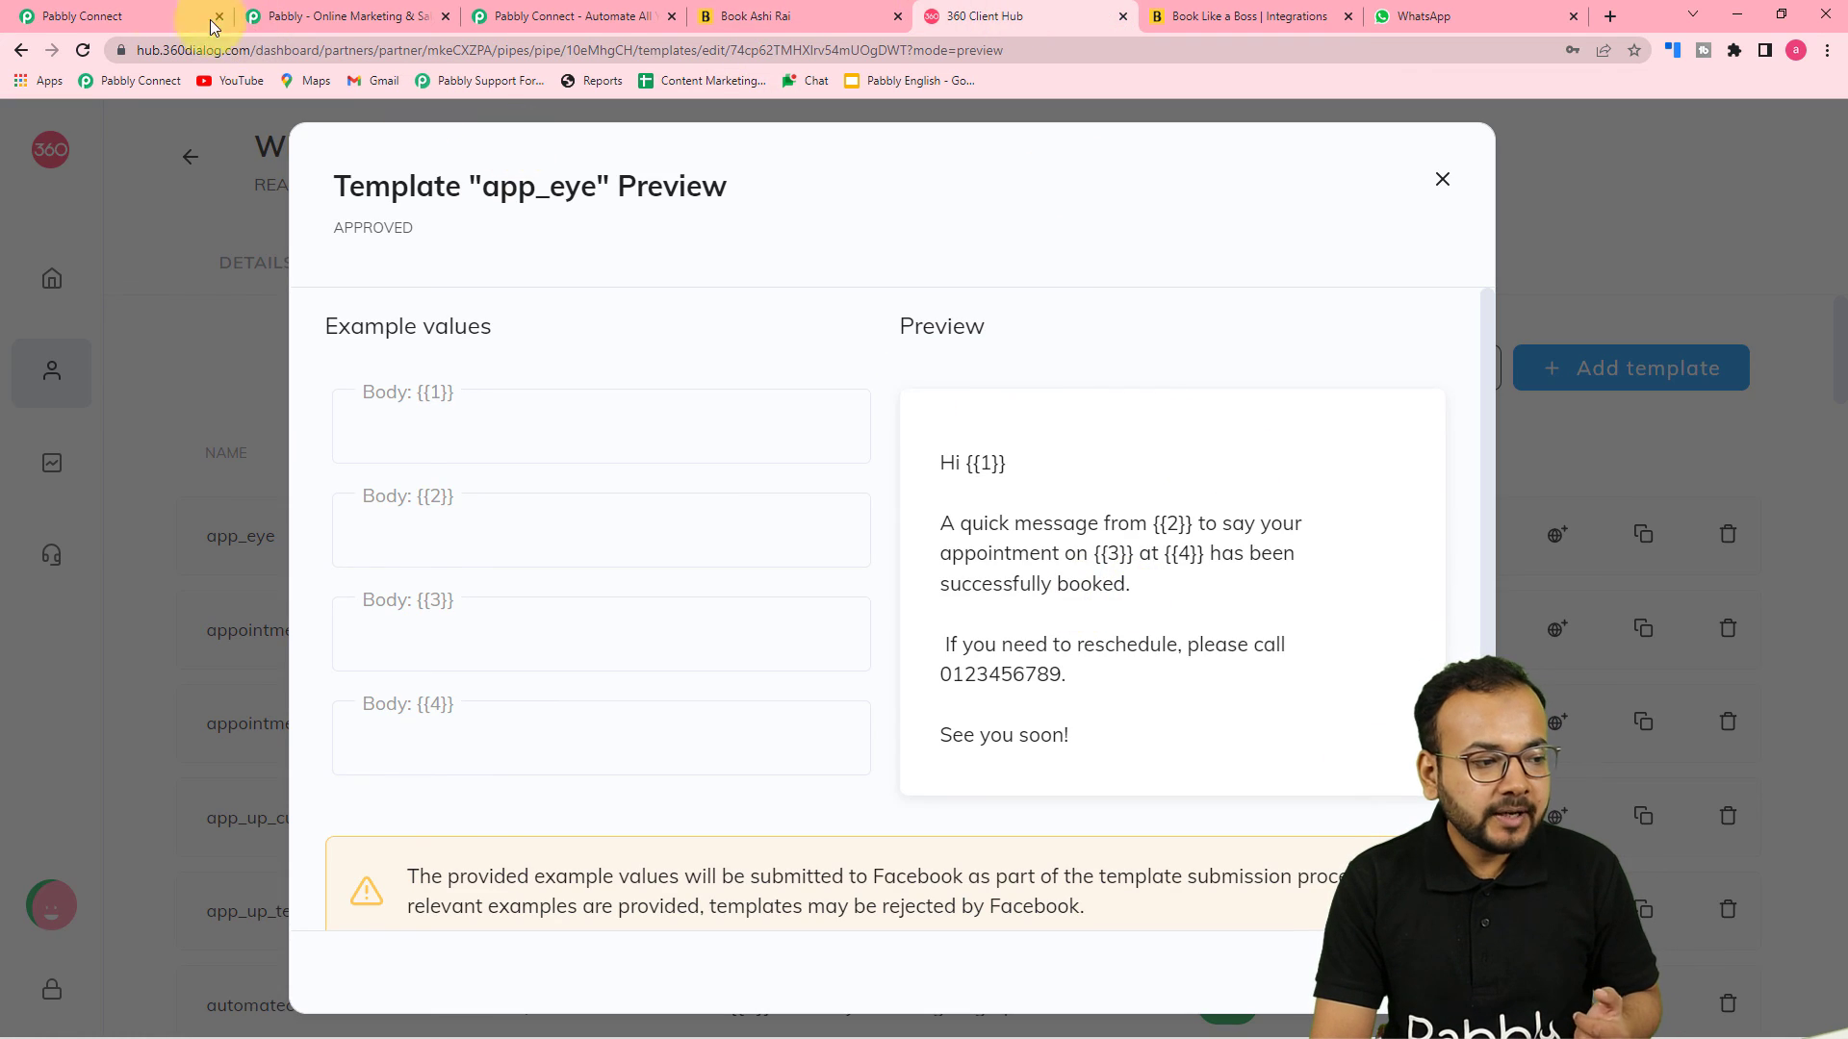
pyautogui.click(166, 17)
pyautogui.scroll(-6, 1290, 383)
pyautogui.scroll(2, 1138, 373)
pyautogui.scroll(-3, 680, 280)
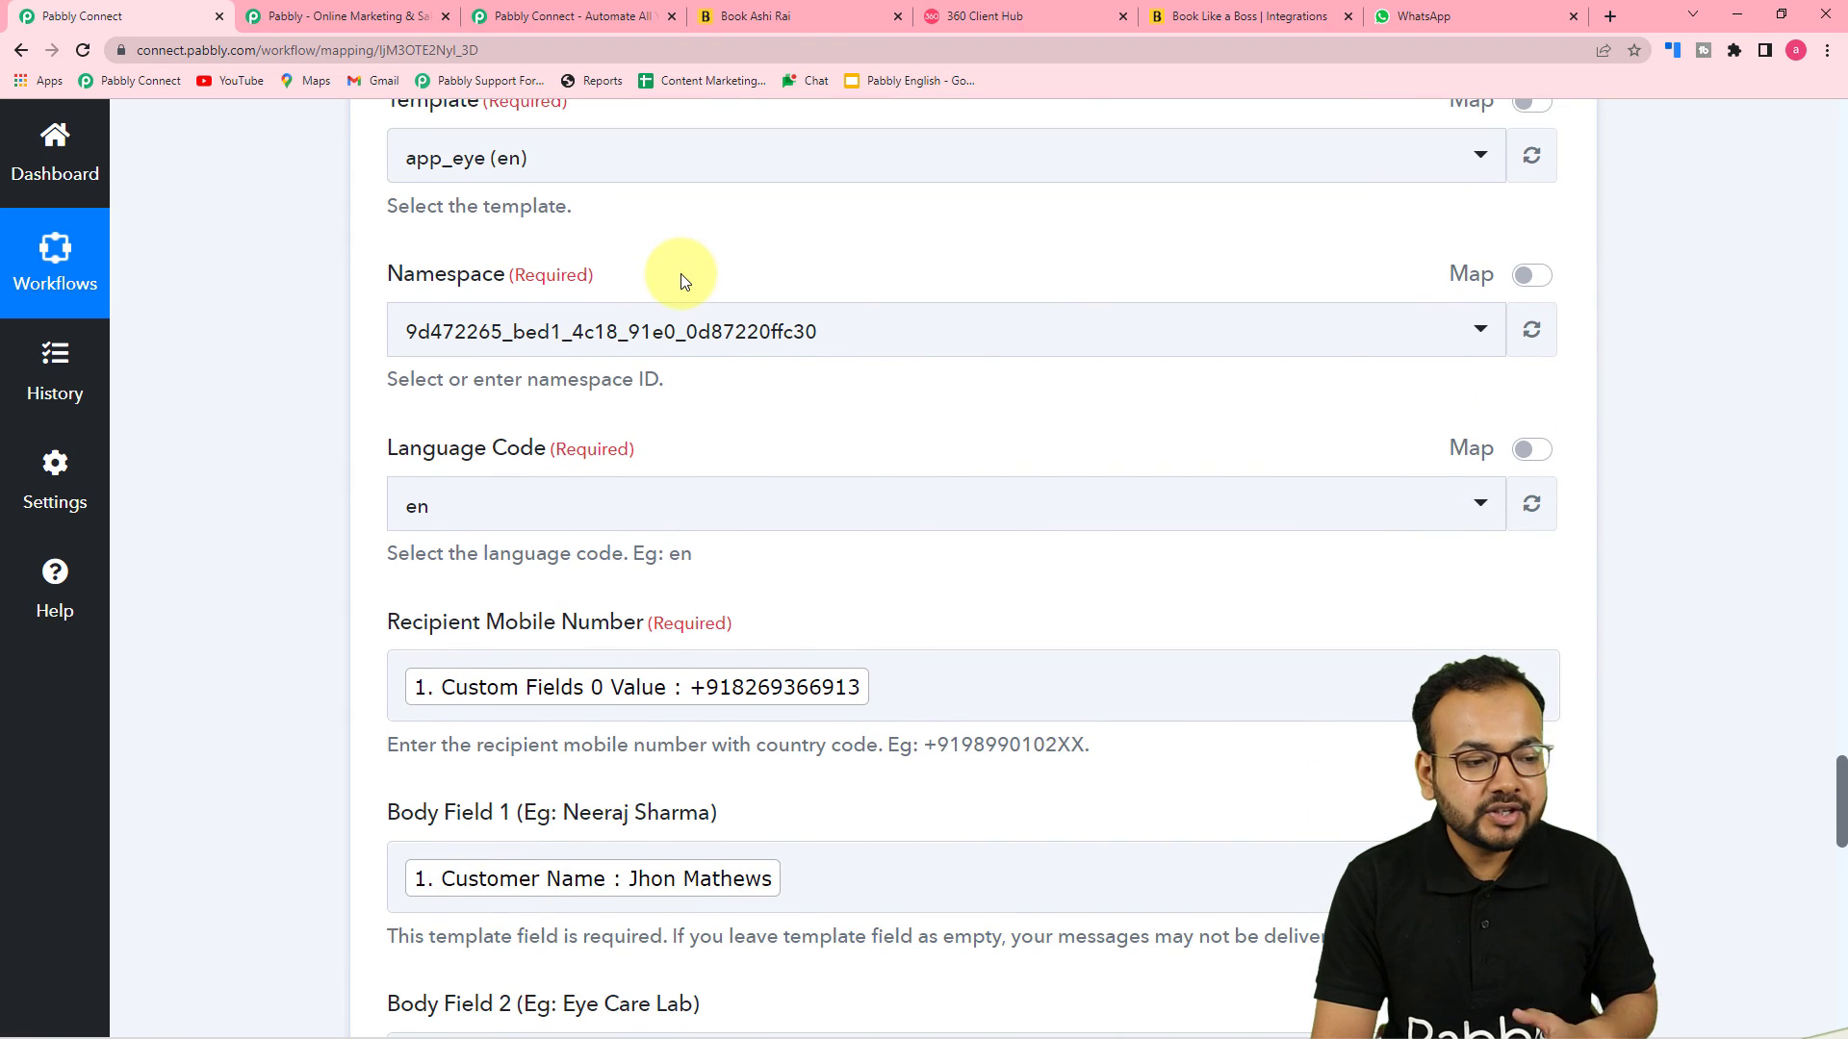
pyautogui.scroll(-8, 314, 197)
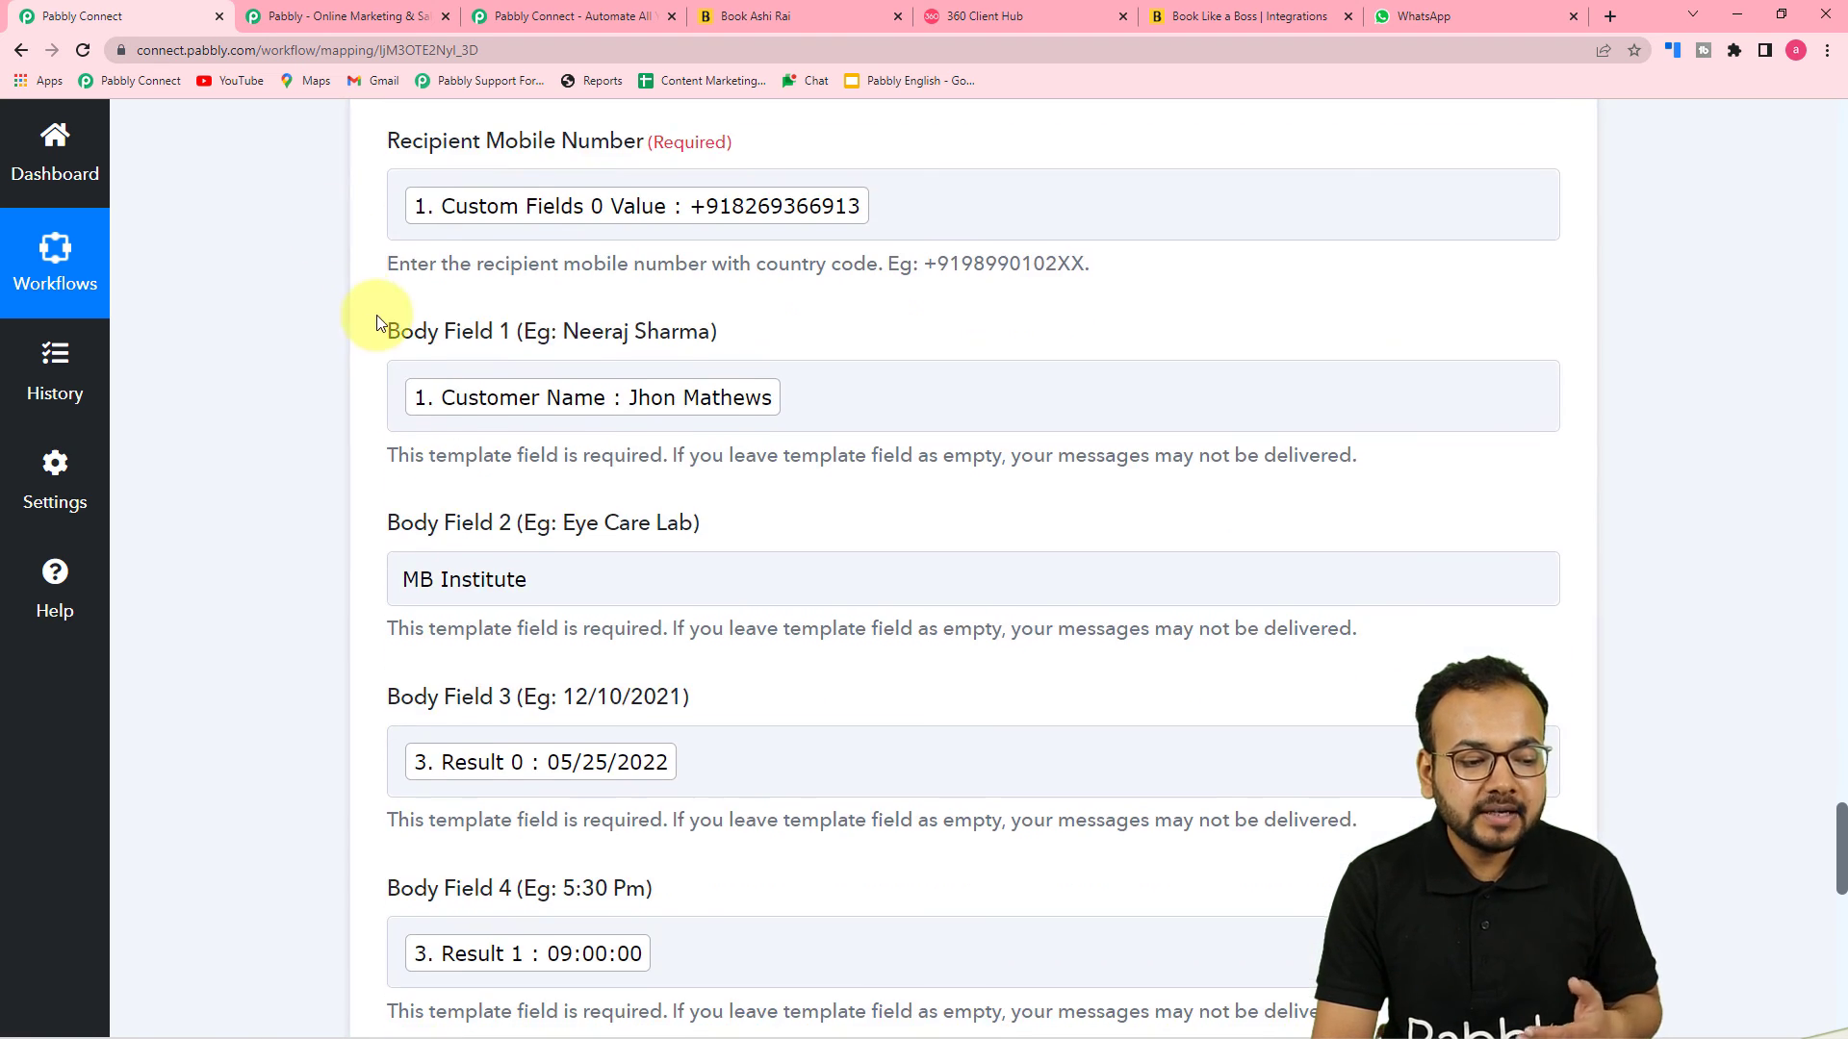
pyautogui.scroll(-5, 347, 333)
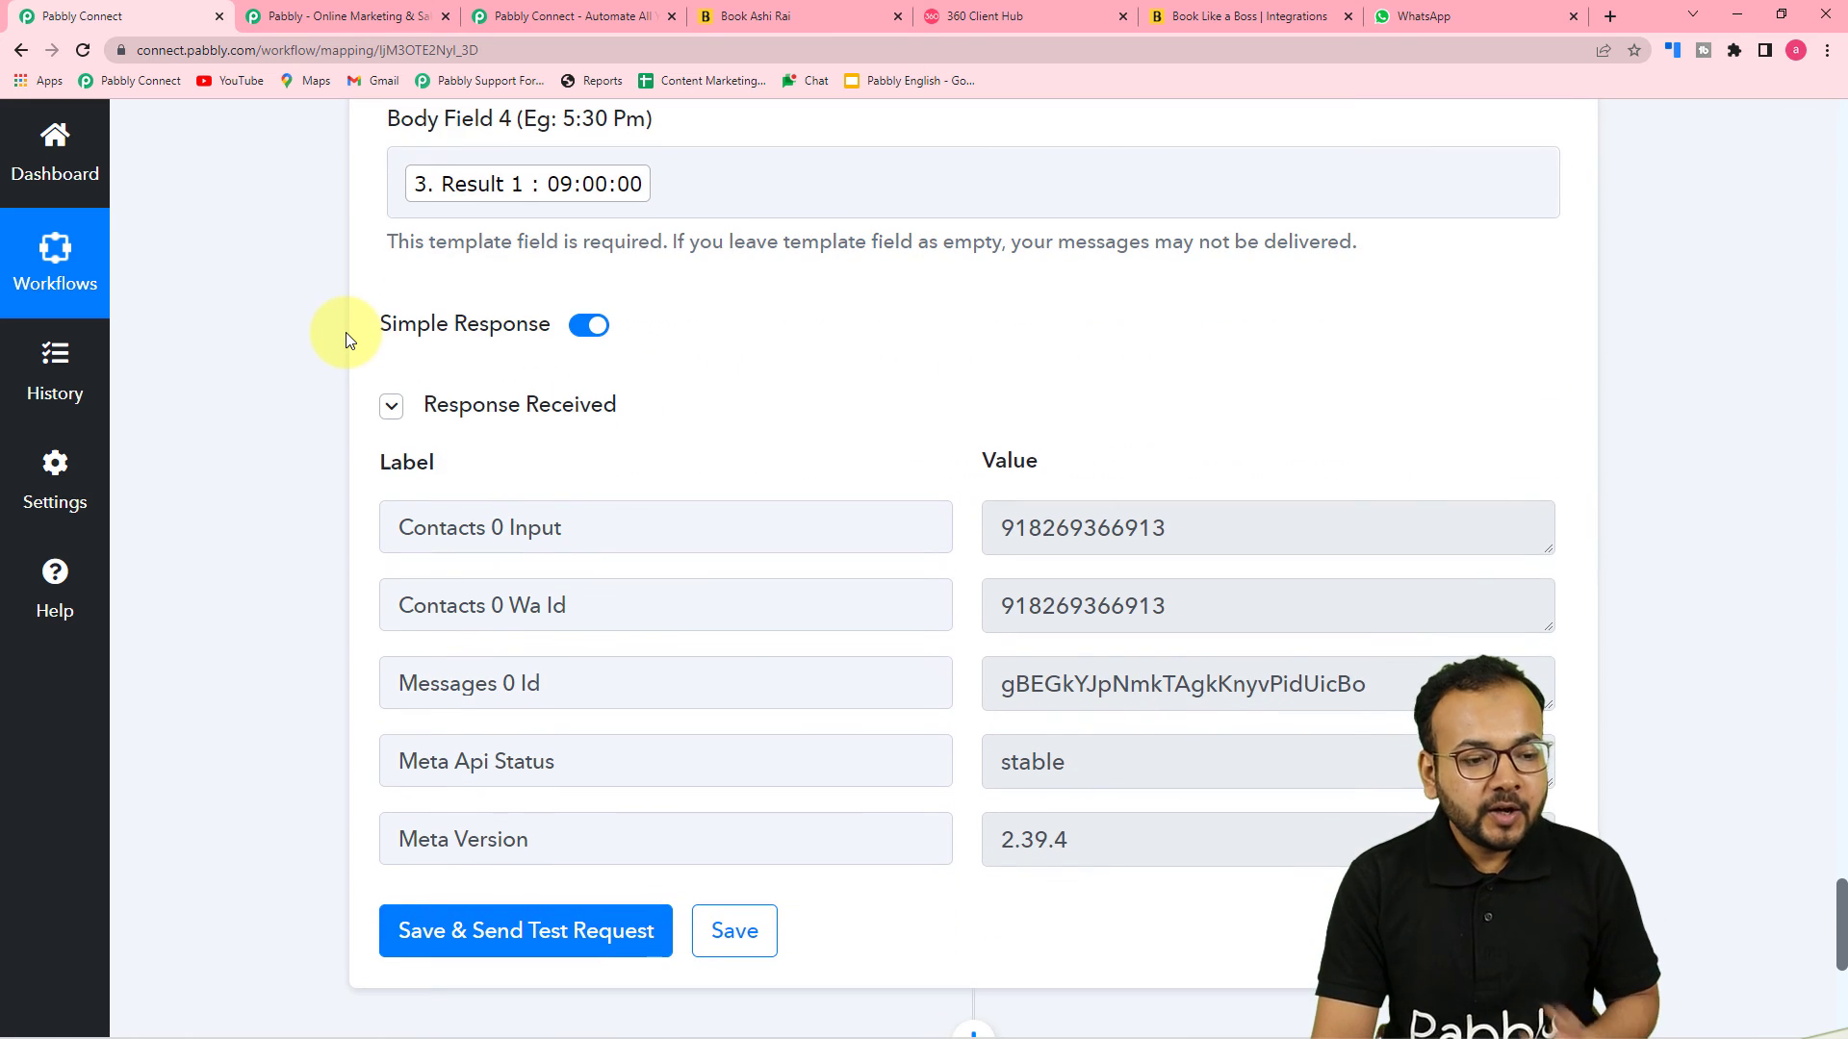